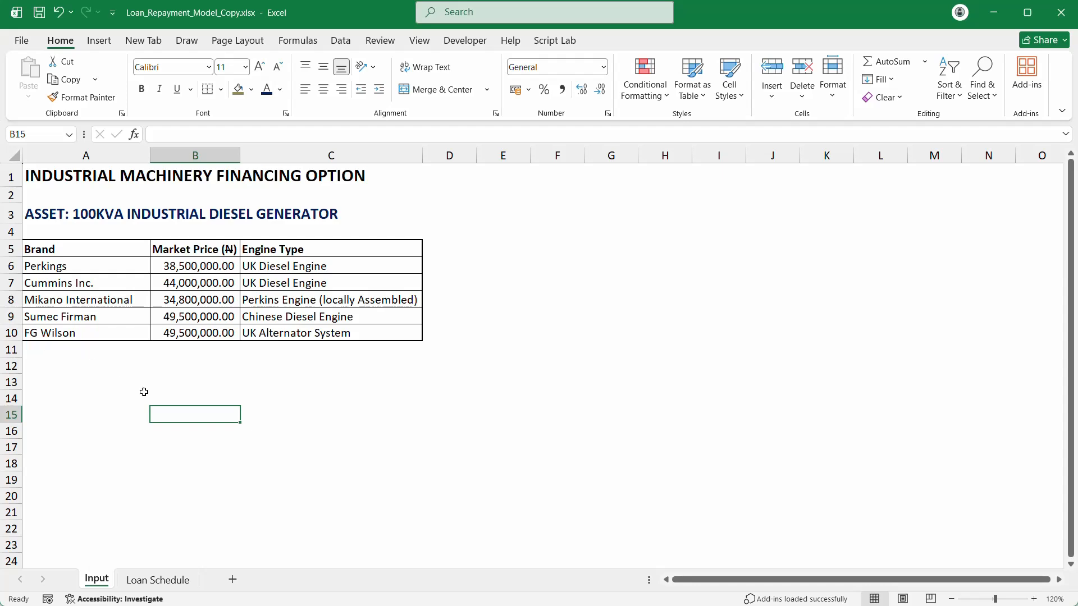
Step: Select the empty cells below the price table on the Input sheet
{"action": "left_click", "coordinate": [144, 392]}
{"action": "left_click", "coordinate": [148, 374]}
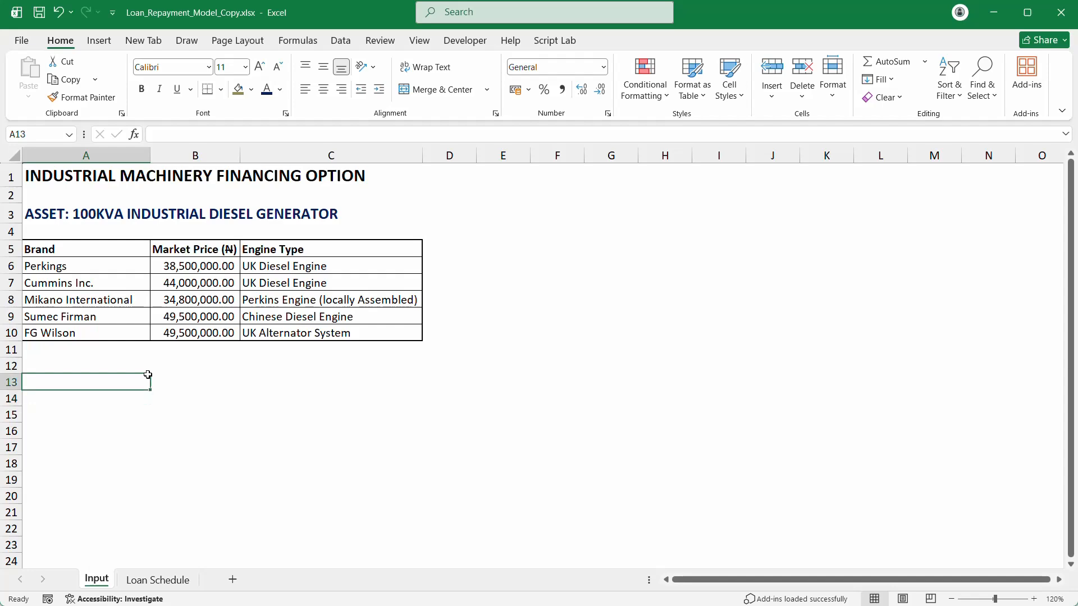
{"action": "left_click", "coordinate": [133, 350]}
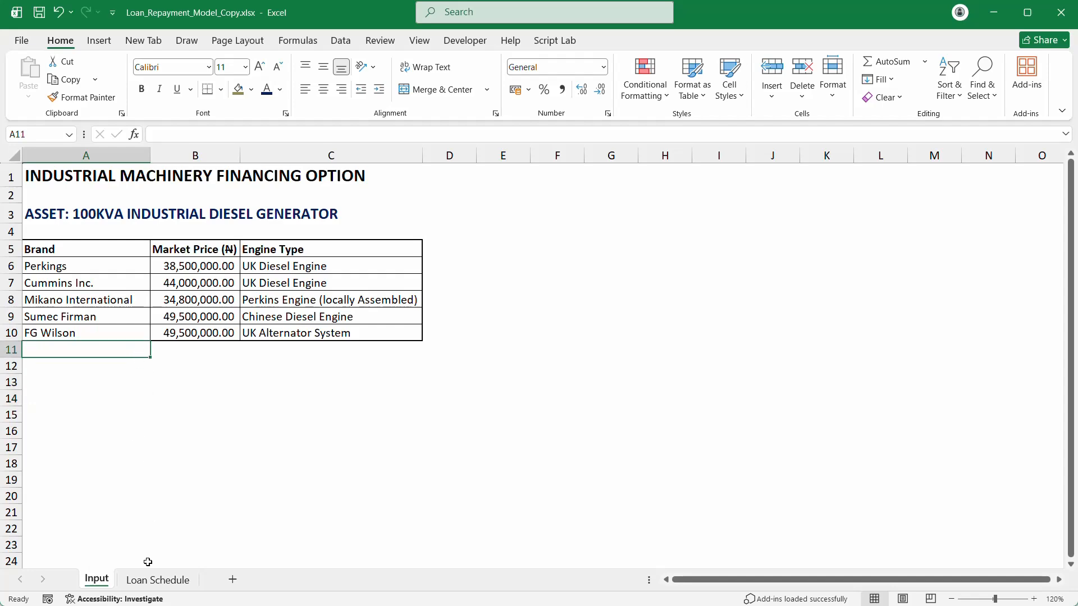
Step: On the Loan Schedule sheet, check the Reducing Monthly Rate, Payments per Year (12) and Tenor cells
{"action": "left_click", "coordinate": [150, 579]}
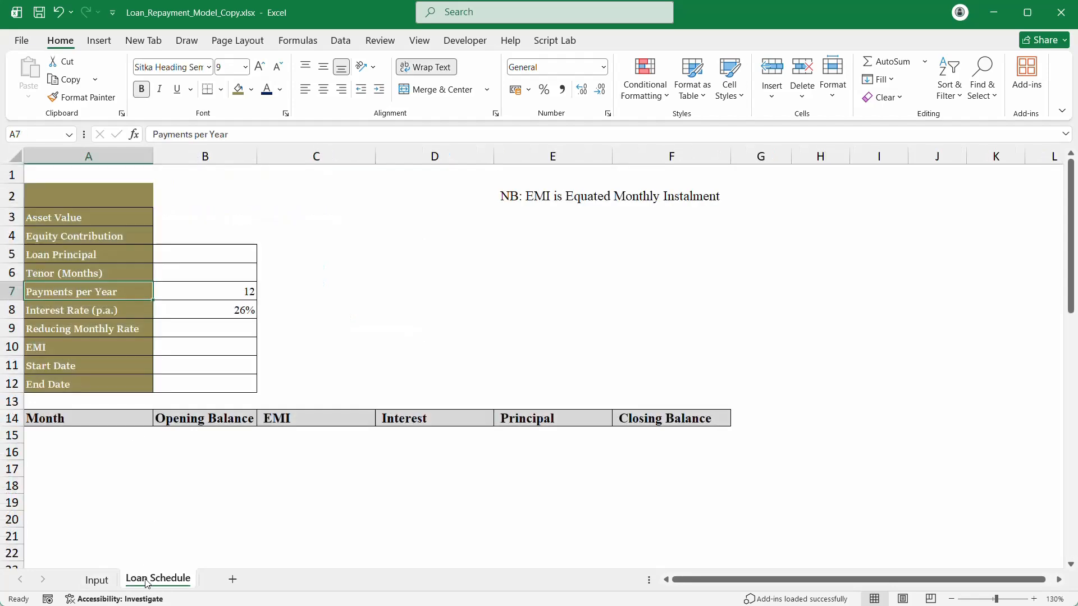
{"action": "left_click", "coordinate": [157, 330]}
{"action": "left_click", "coordinate": [172, 298]}
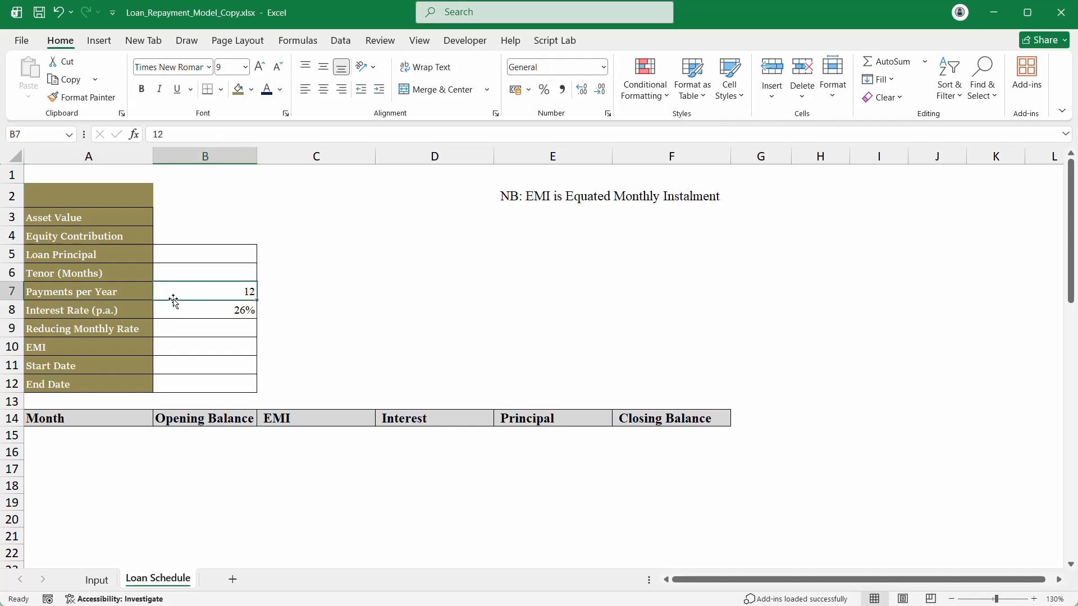
{"action": "left_click", "coordinate": [193, 268]}
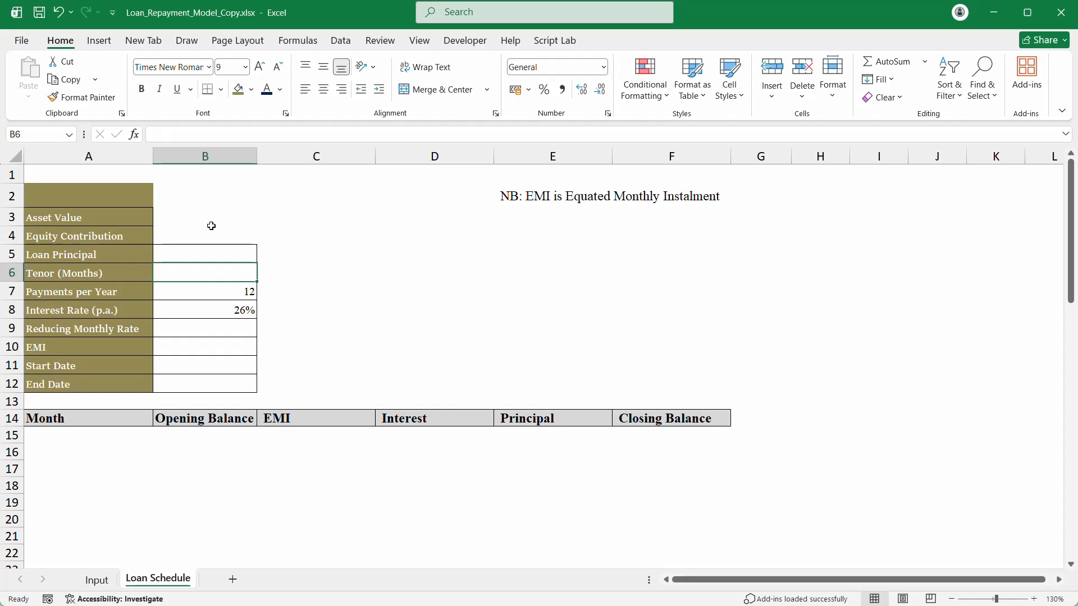
{"action": "left_click", "coordinate": [94, 584]}
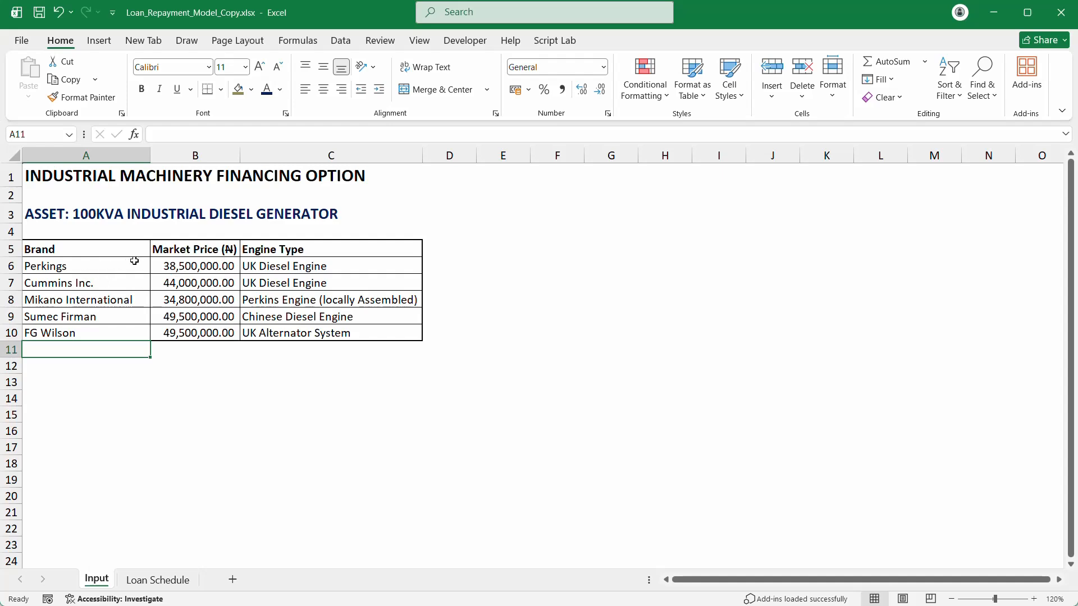
{"action": "left_click", "coordinate": [111, 266]}
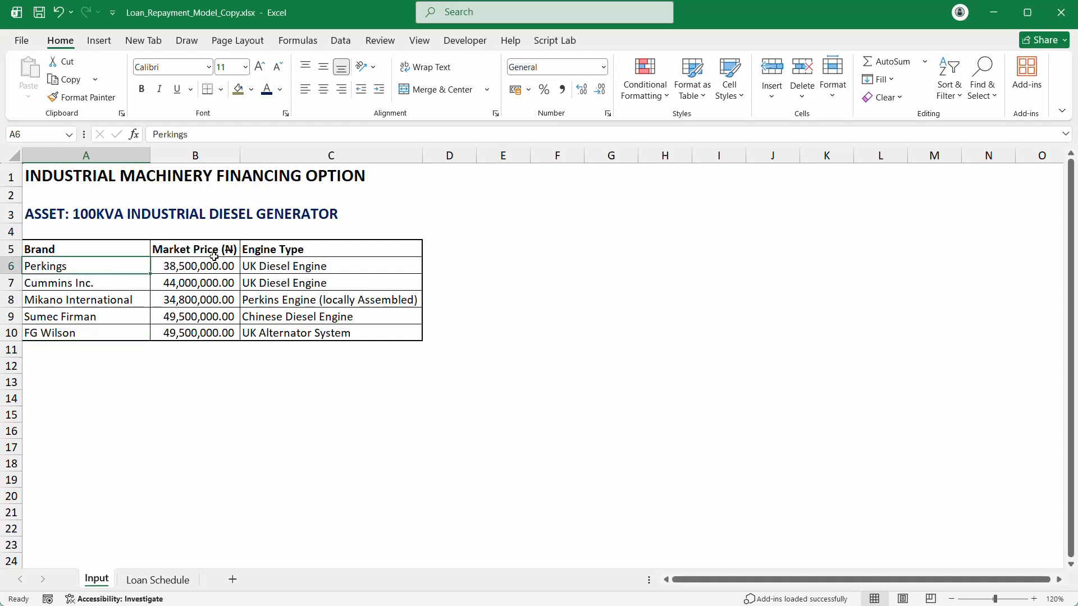
{"action": "left_click", "coordinate": [153, 265]}
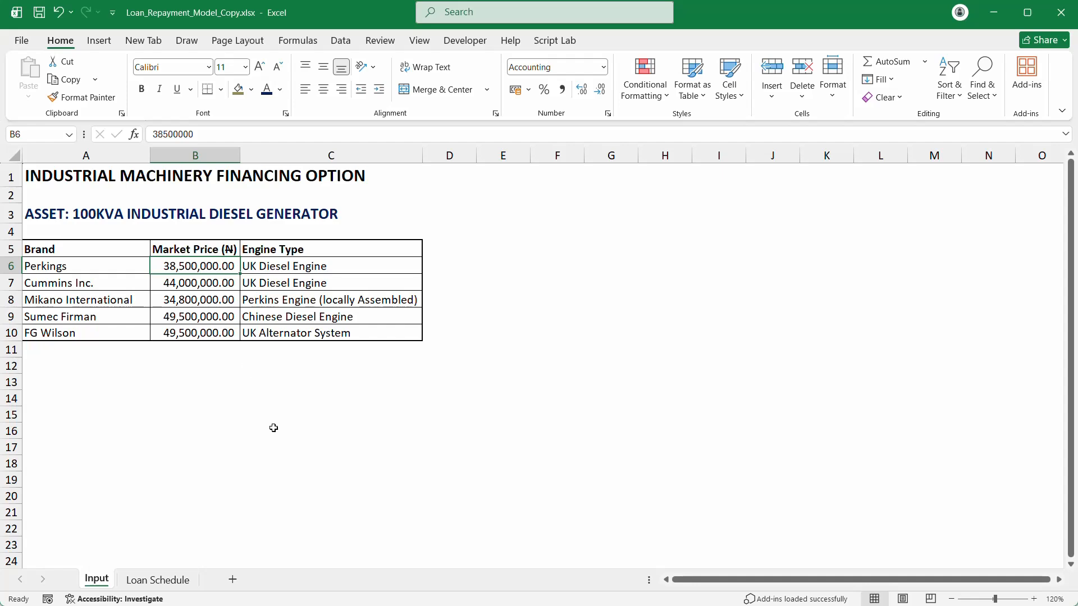
{"action": "mouse_move", "coordinate": [434, 605]}
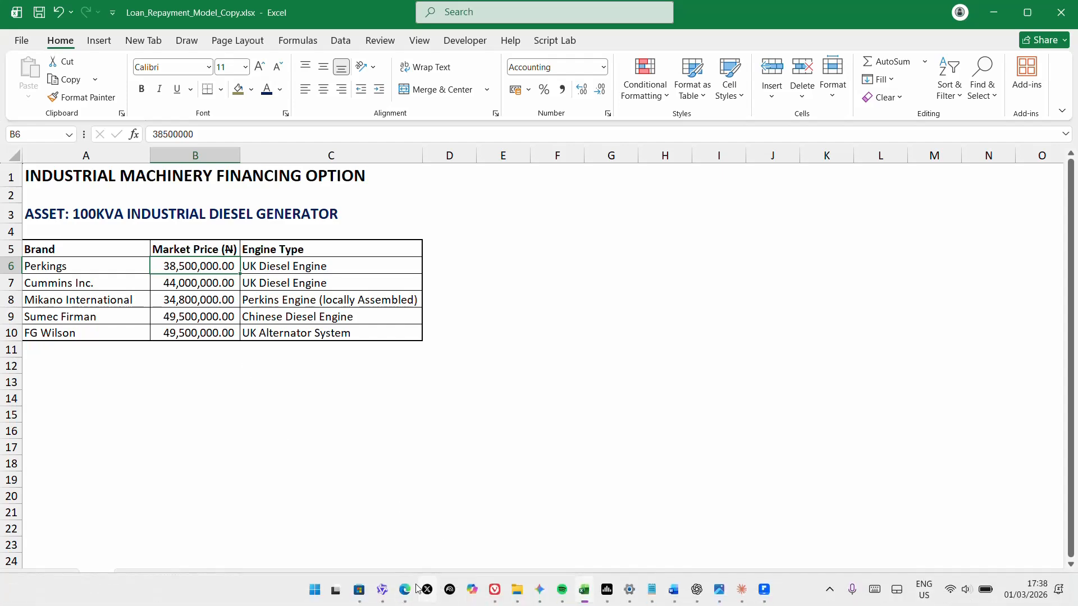
{"action": "mouse_move", "coordinate": [404, 594]}
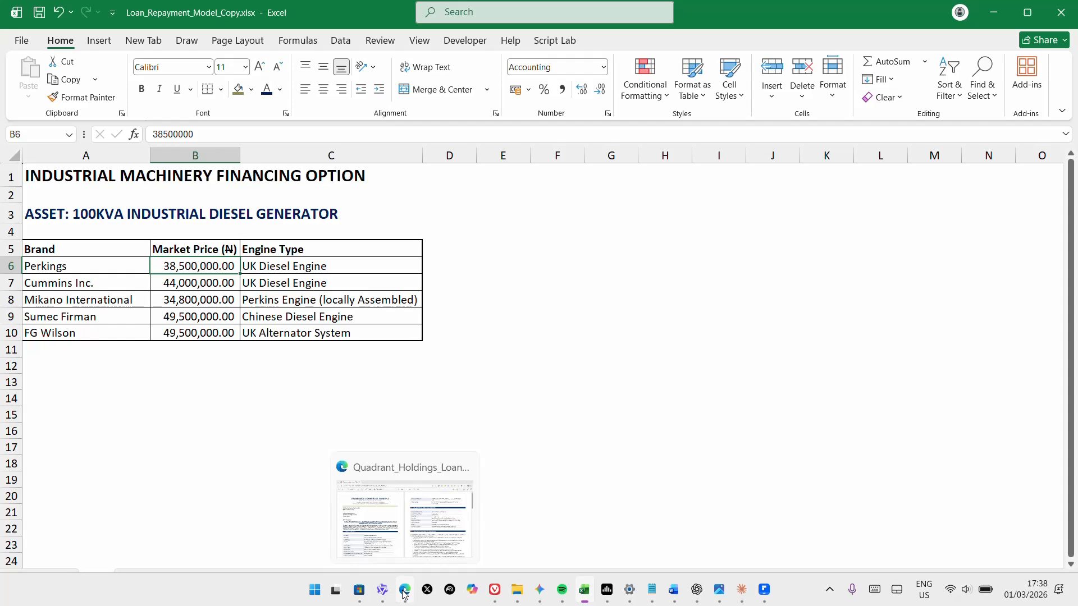
{"action": "left_click", "coordinate": [141, 446]}
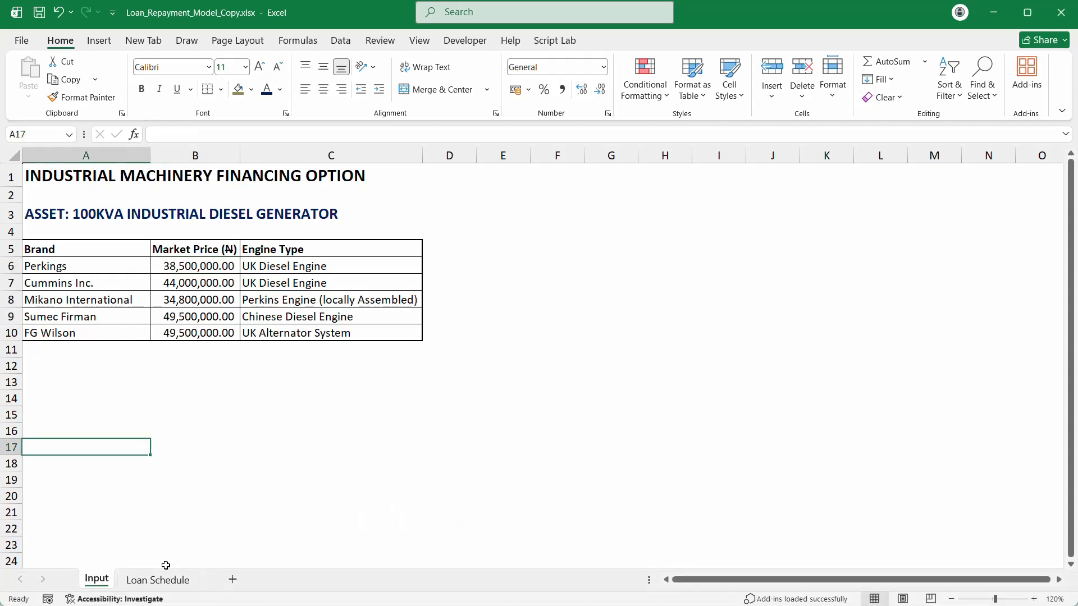
{"action": "left_click", "coordinate": [152, 581]}
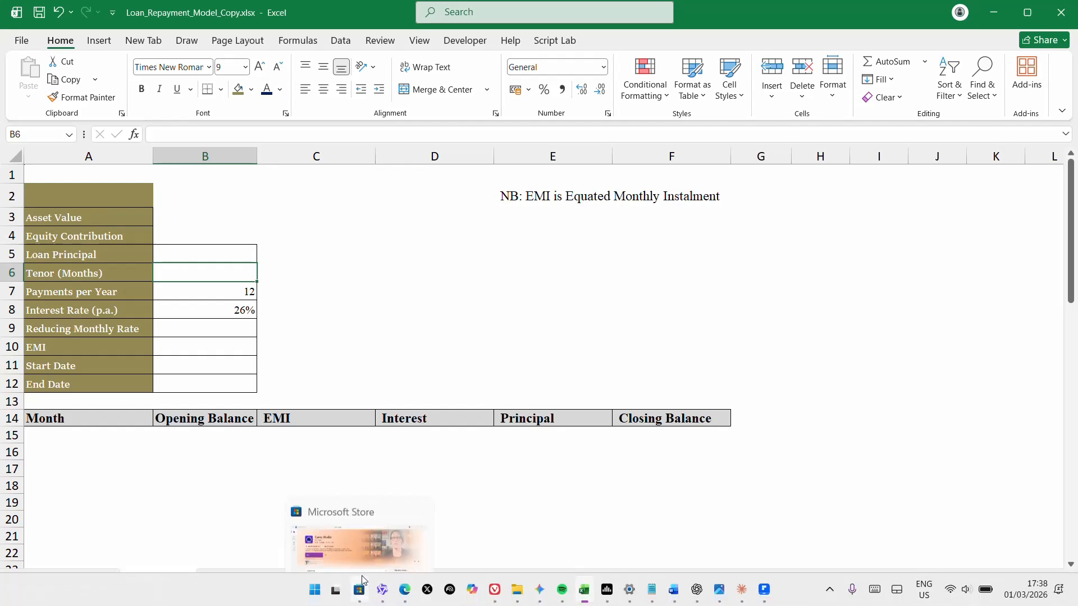
Step: Bring the Quadrant Holdings loan offer PDF forward in Edge and scroll through it
{"action": "left_click", "coordinate": [405, 593]}
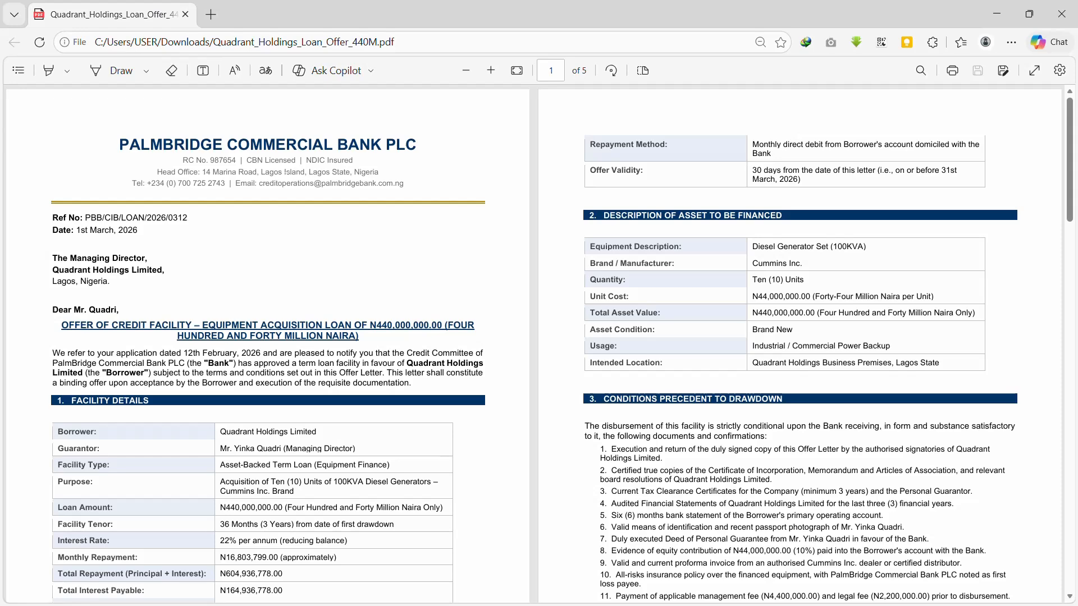
{"action": "scroll", "coordinate": [293, 202], "scroll_direction": "down", "scroll_amount": 1}
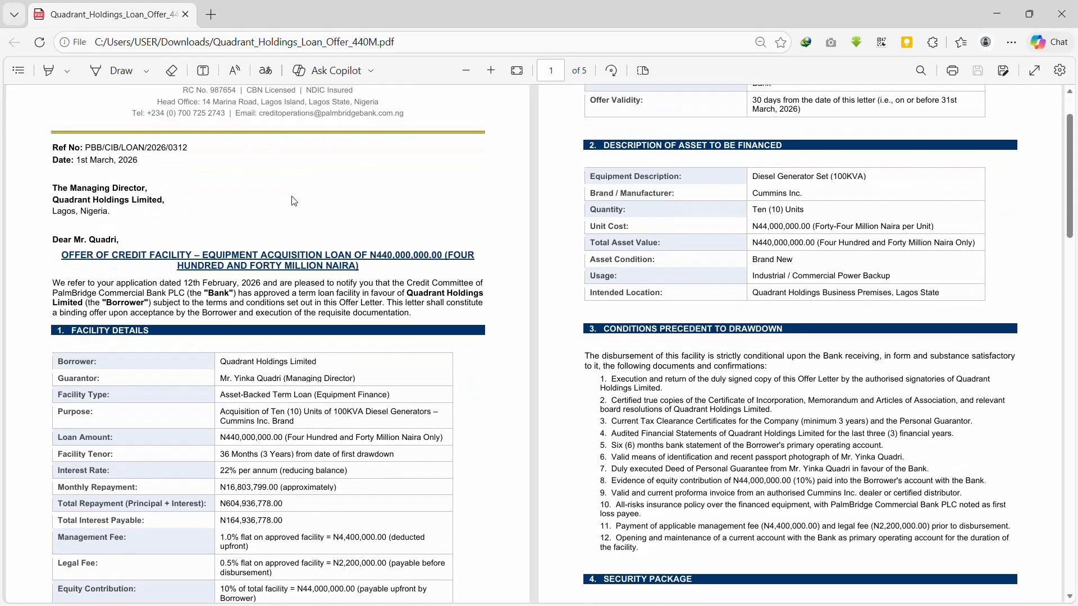
{"action": "scroll", "coordinate": [293, 201], "scroll_direction": "up", "scroll_amount": 1}
{"action": "scroll", "coordinate": [294, 201], "scroll_direction": "down", "scroll_amount": 1}
{"action": "scroll", "coordinate": [293, 201], "scroll_direction": "up", "scroll_amount": 1}
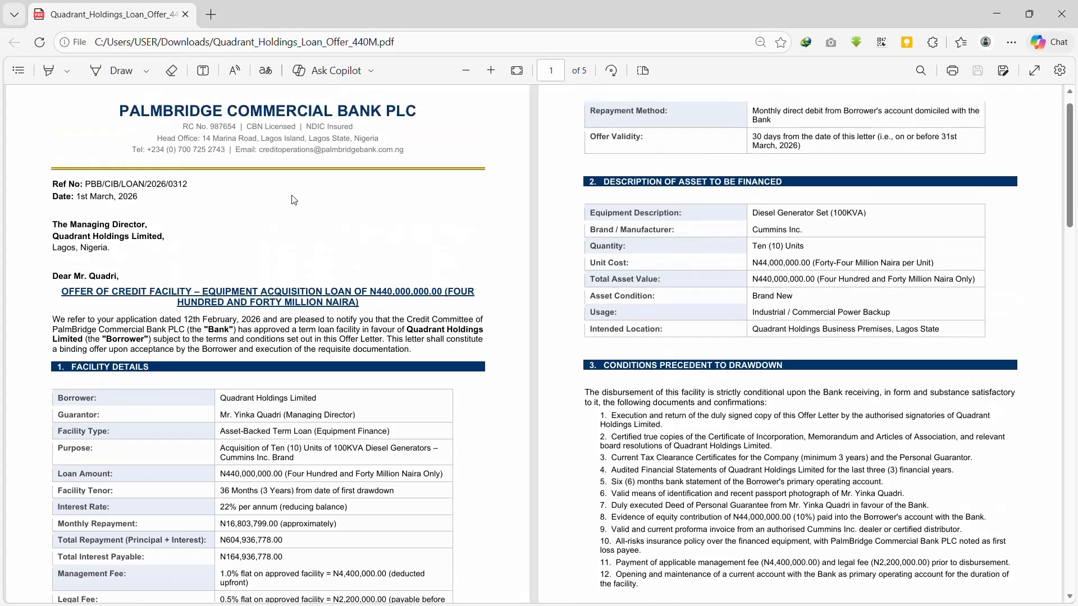
Step: Zoom in on the loan offer pages and scroll through the facility details
{"action": "left_click", "coordinate": [494, 67]}
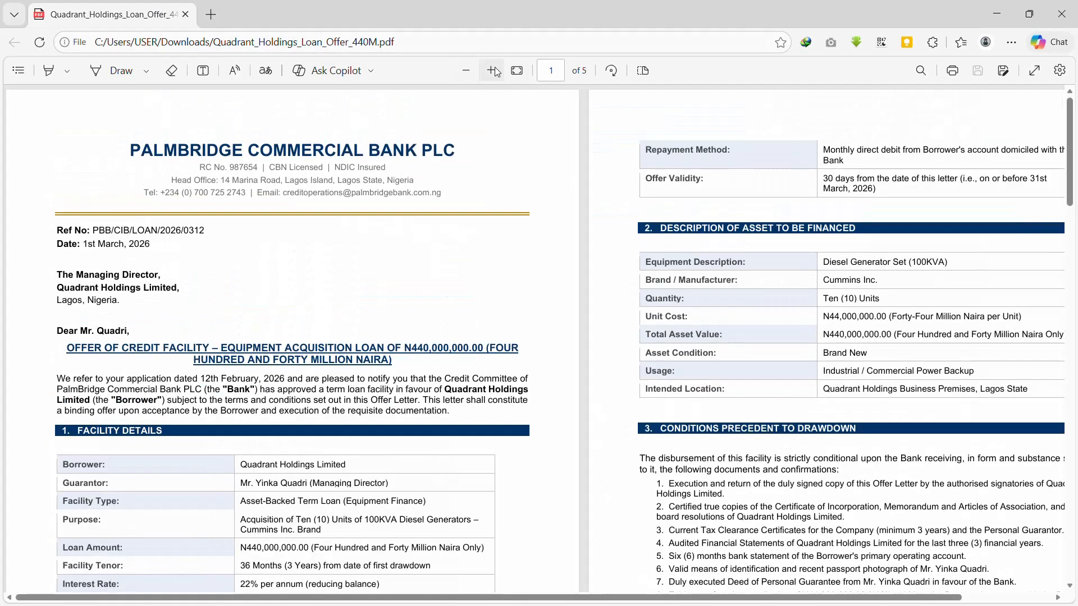
{"action": "scroll", "coordinate": [139, 245], "scroll_direction": "down", "scroll_amount": 3}
{"action": "scroll", "coordinate": [139, 248], "scroll_direction": "up", "scroll_amount": 2}
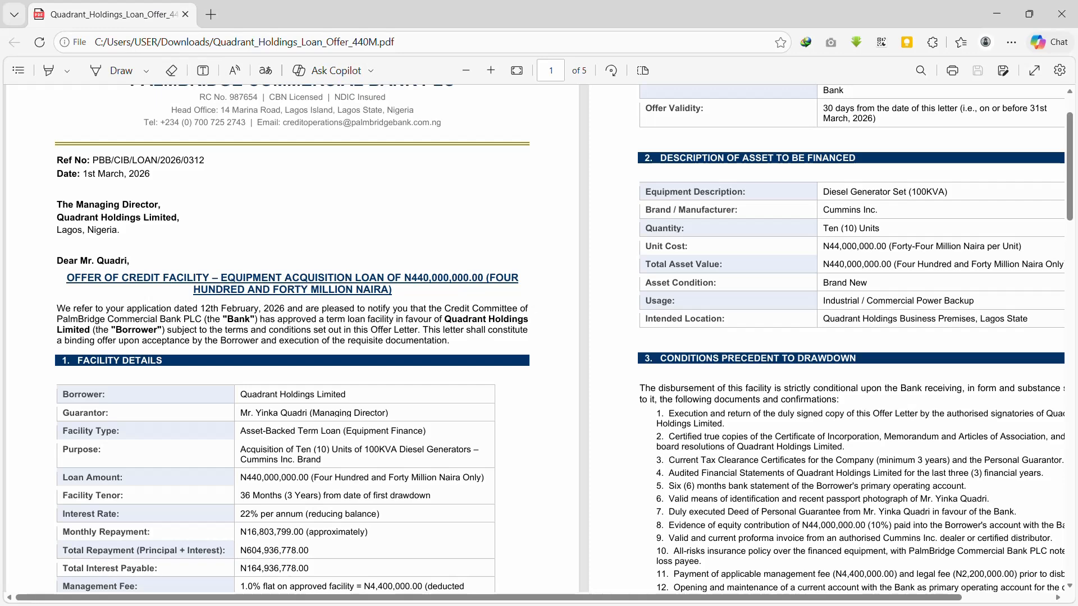
{"action": "scroll", "coordinate": [424, 278], "scroll_direction": "down", "scroll_amount": 2}
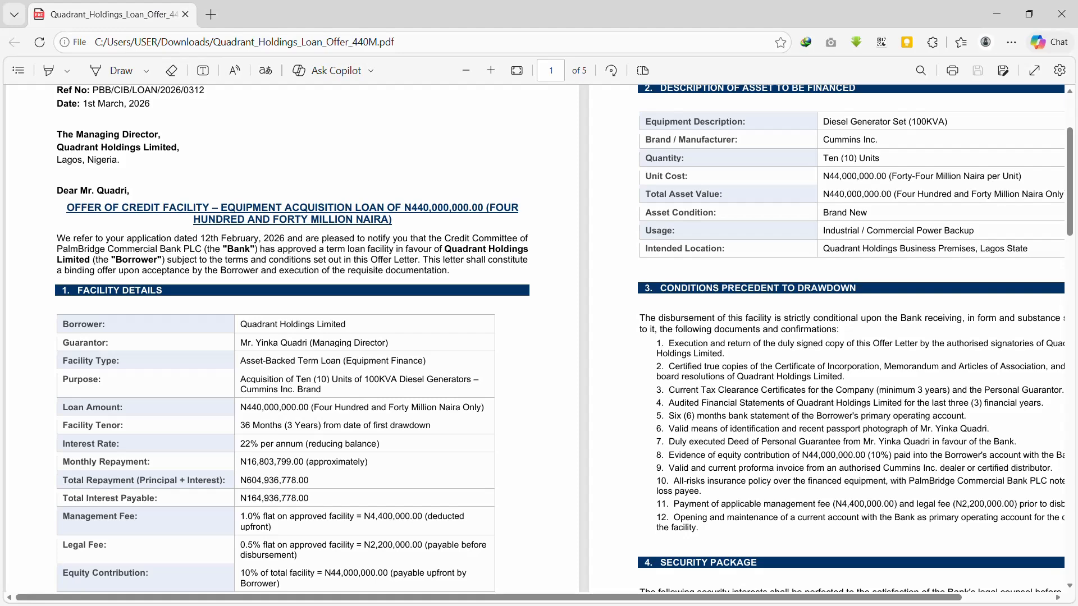
{"action": "left_click_drag", "start_coordinate": [309, 481], "coordinate": [247, 482]}
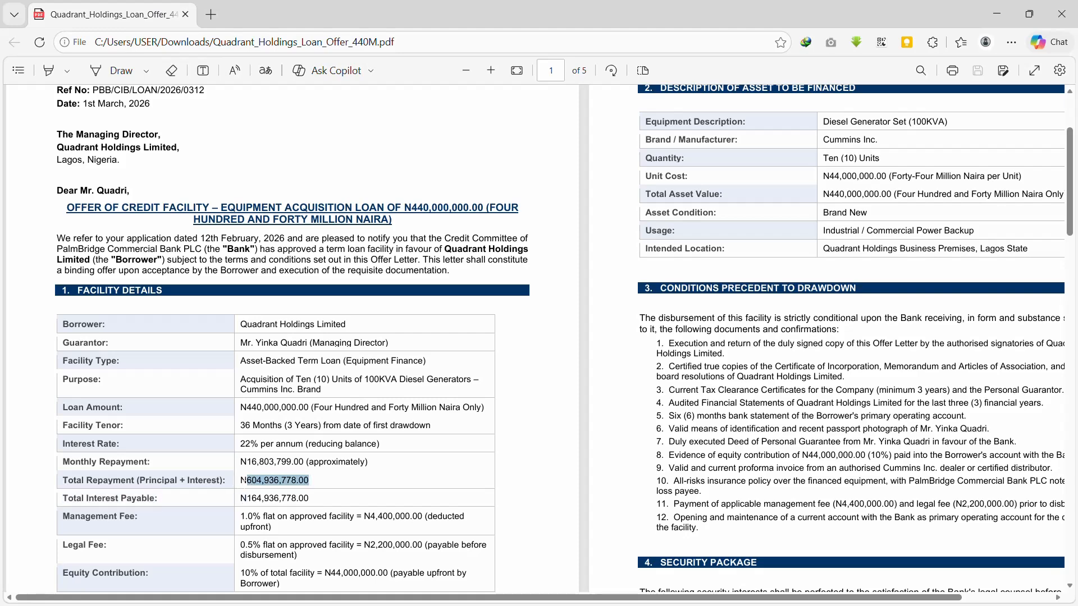
{"action": "left_click", "coordinate": [164, 506]}
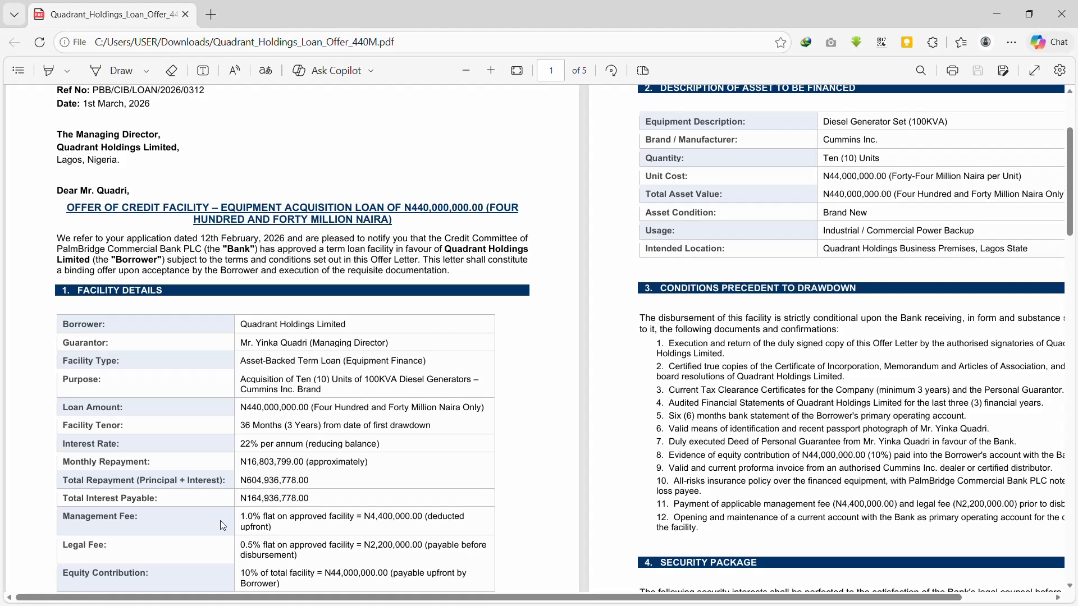
{"action": "scroll", "coordinate": [224, 525], "scroll_direction": "down", "scroll_amount": 1}
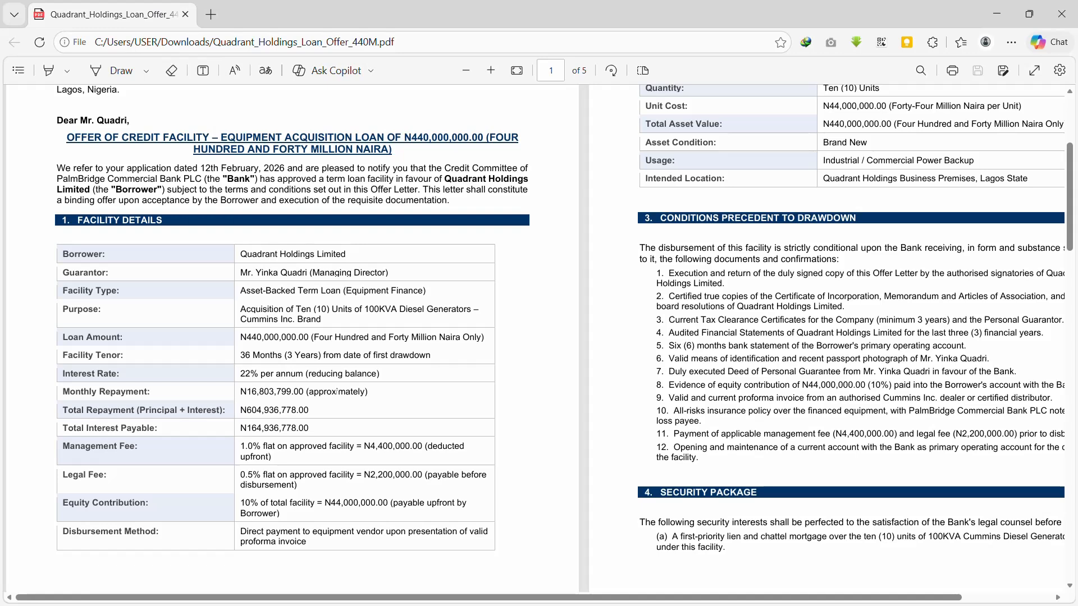
{"action": "scroll", "coordinate": [105, 218], "scroll_direction": "up", "scroll_amount": 3}
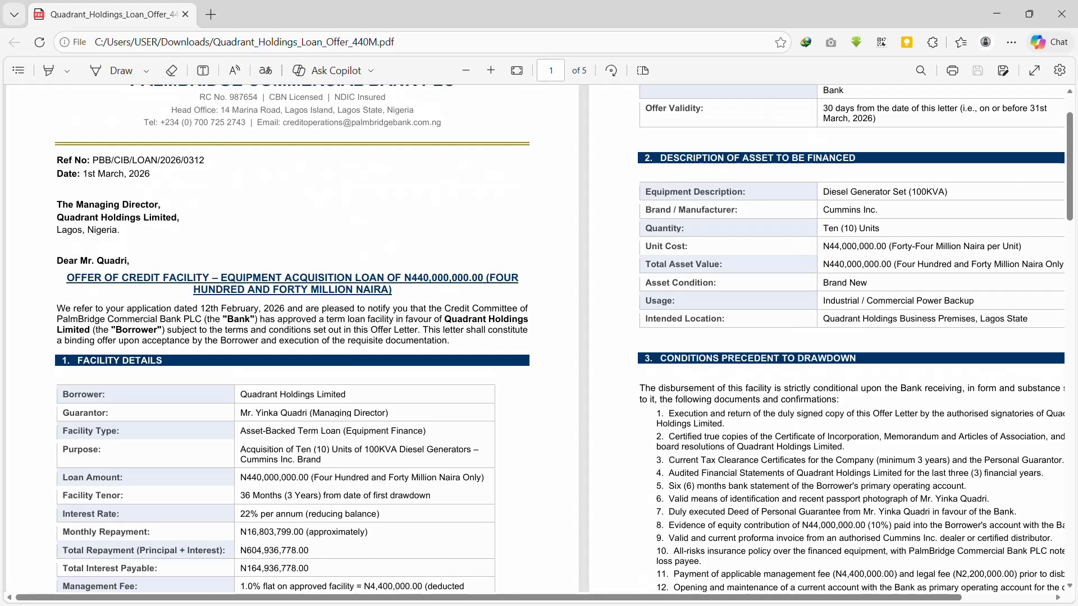
{"action": "scroll", "coordinate": [265, 248], "scroll_direction": "down", "scroll_amount": 3}
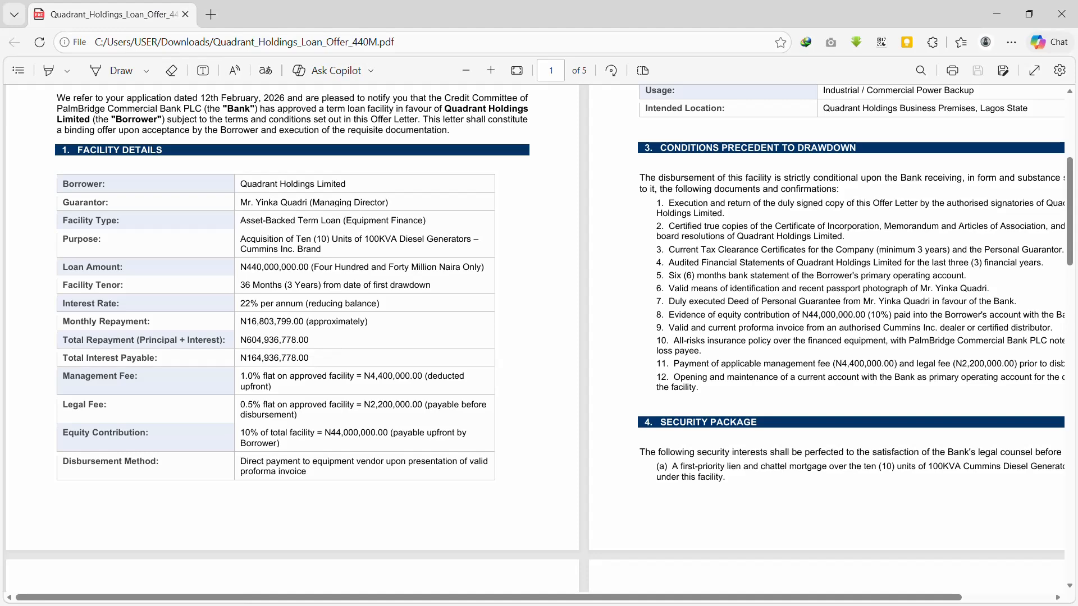
{"action": "scroll", "coordinate": [616, 376], "scroll_direction": "up", "scroll_amount": 3}
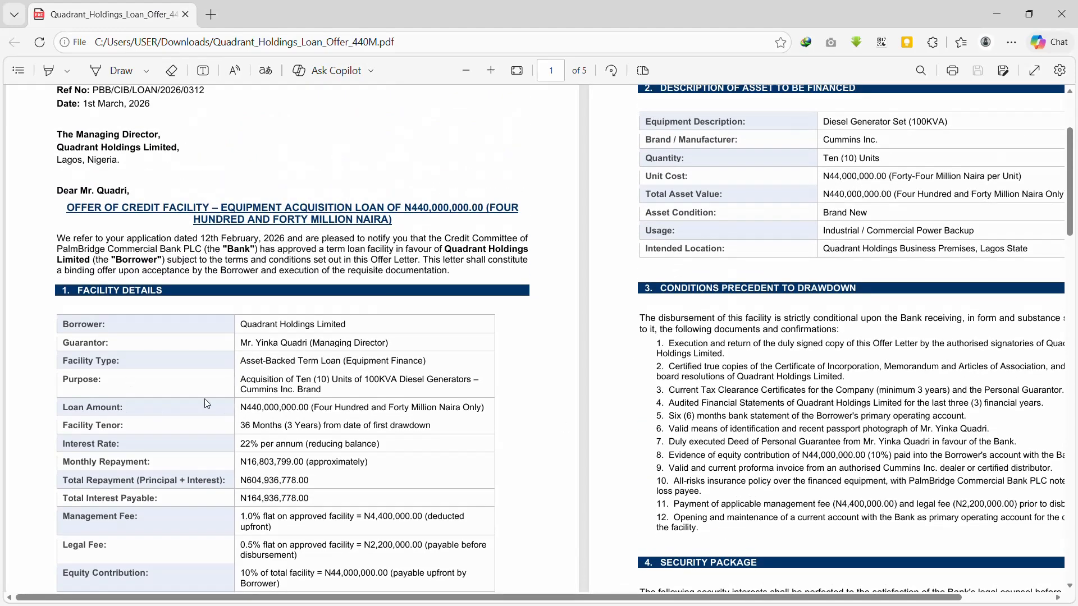
{"action": "scroll", "coordinate": [223, 389], "scroll_direction": "down", "scroll_amount": 1}
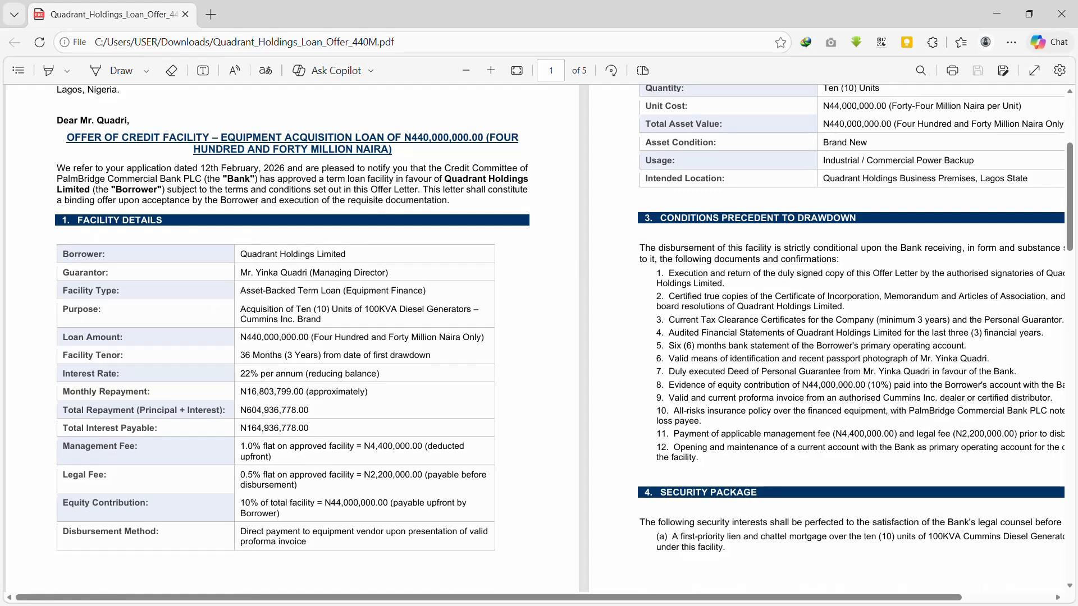
{"action": "scroll", "coordinate": [562, 336], "scroll_direction": "up", "scroll_amount": 2}
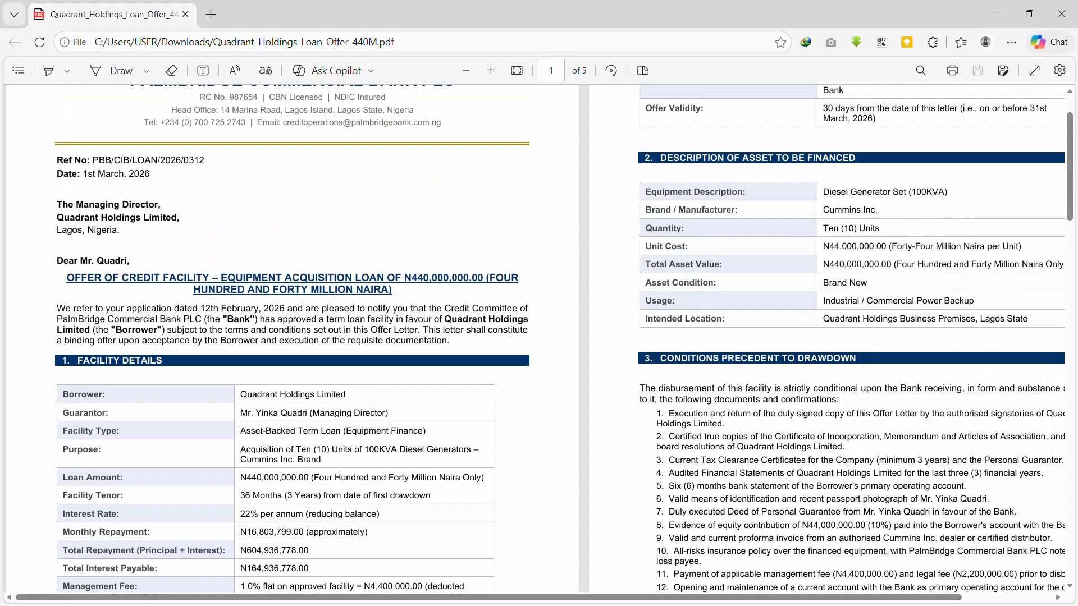
{"action": "scroll", "coordinate": [845, 227], "scroll_direction": "up", "scroll_amount": 1}
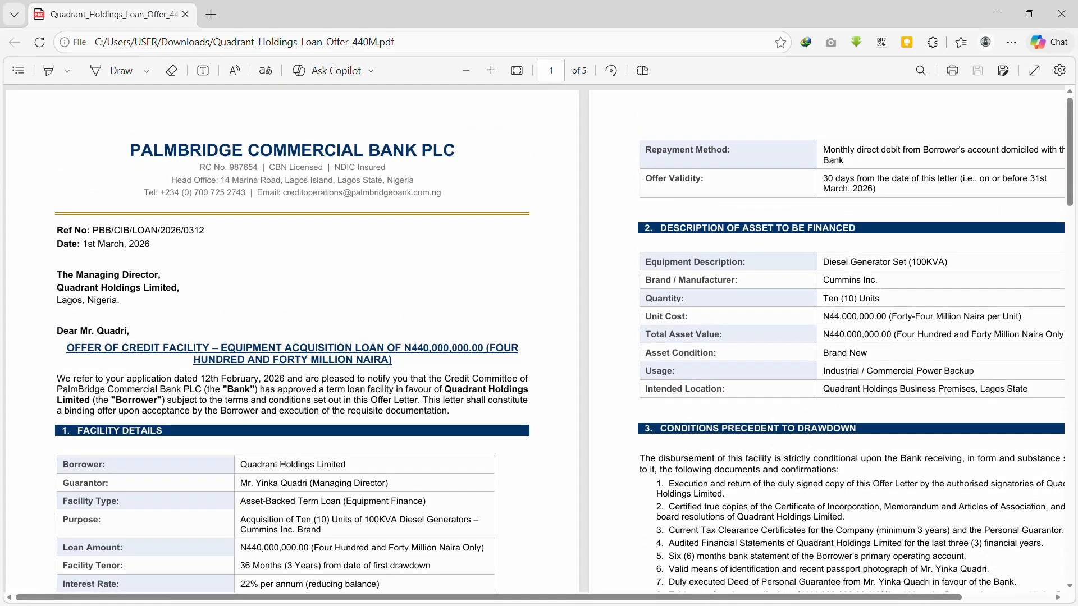
Step: Scroll the loan offer PDF back up to page 1 with the Facility Details table
{"action": "scroll", "coordinate": [539, 337], "scroll_direction": "down", "scroll_amount": 10}
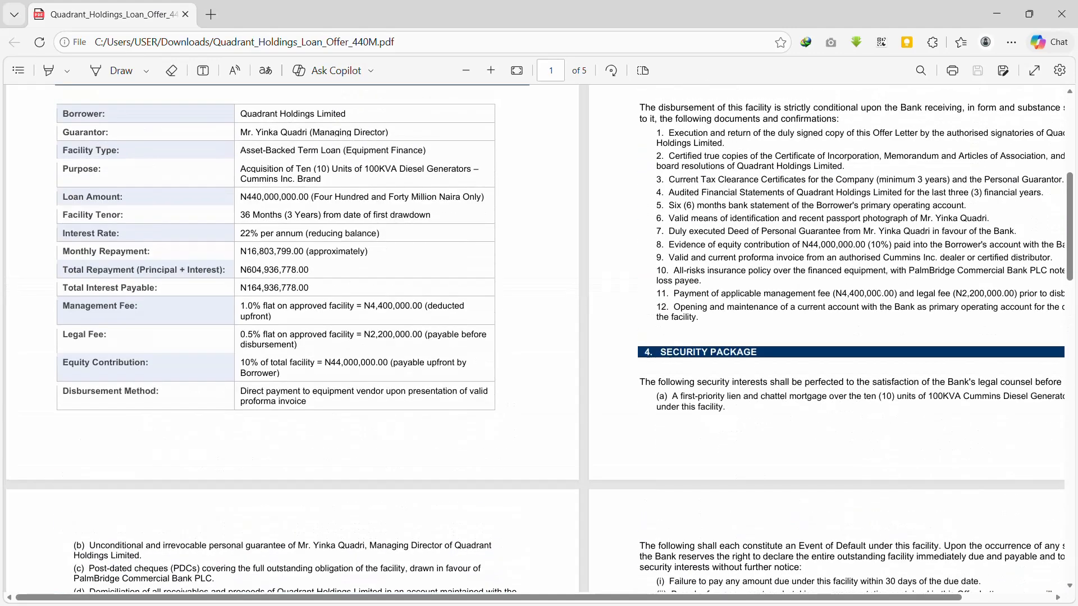
{"action": "scroll", "coordinate": [311, 171], "scroll_direction": "down", "scroll_amount": 4}
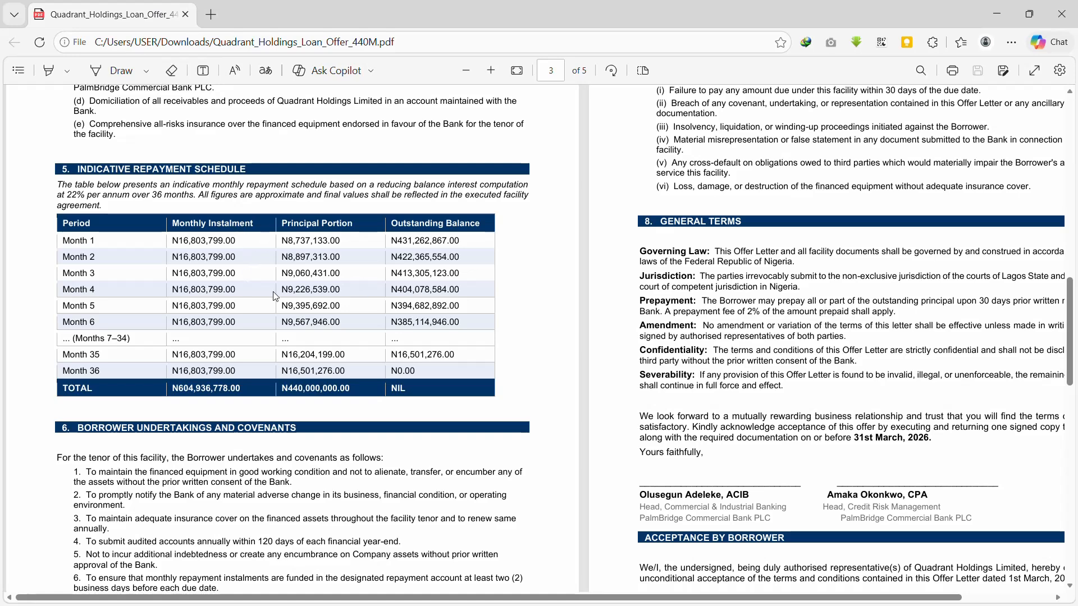
{"action": "scroll", "coordinate": [275, 296], "scroll_direction": "down", "scroll_amount": 2}
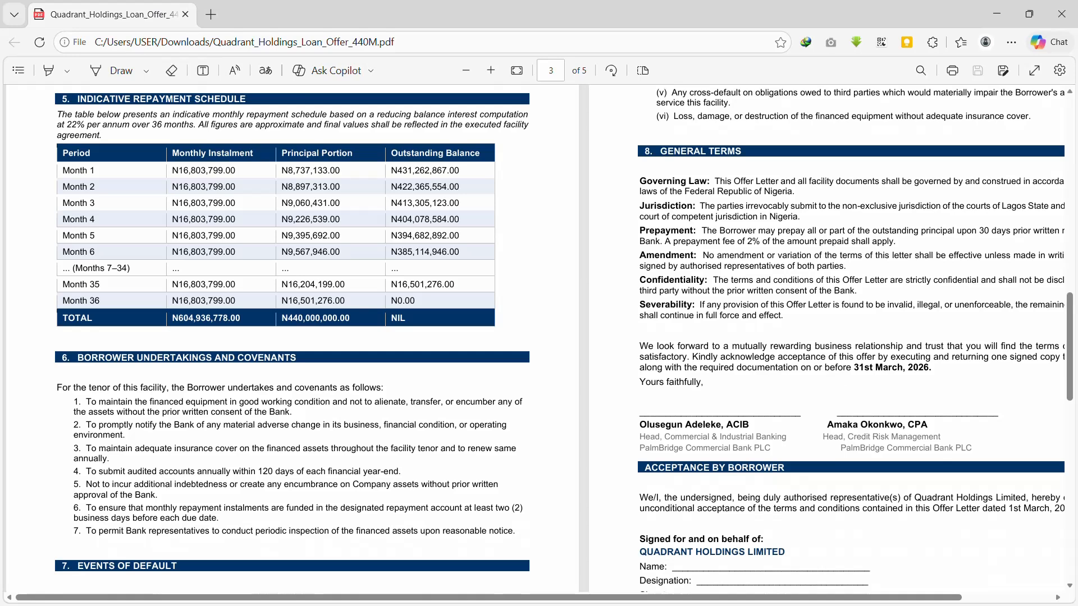
{"action": "scroll", "coordinate": [539, 339], "scroll_direction": "down", "scroll_amount": 6}
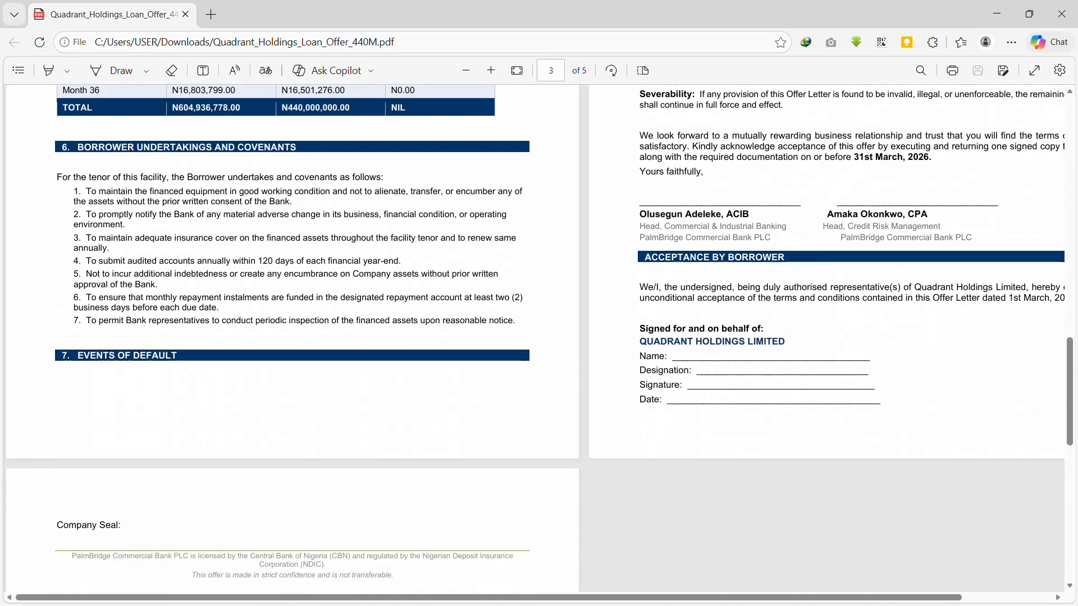
{"action": "scroll", "coordinate": [539, 339], "scroll_direction": "up", "scroll_amount": 4}
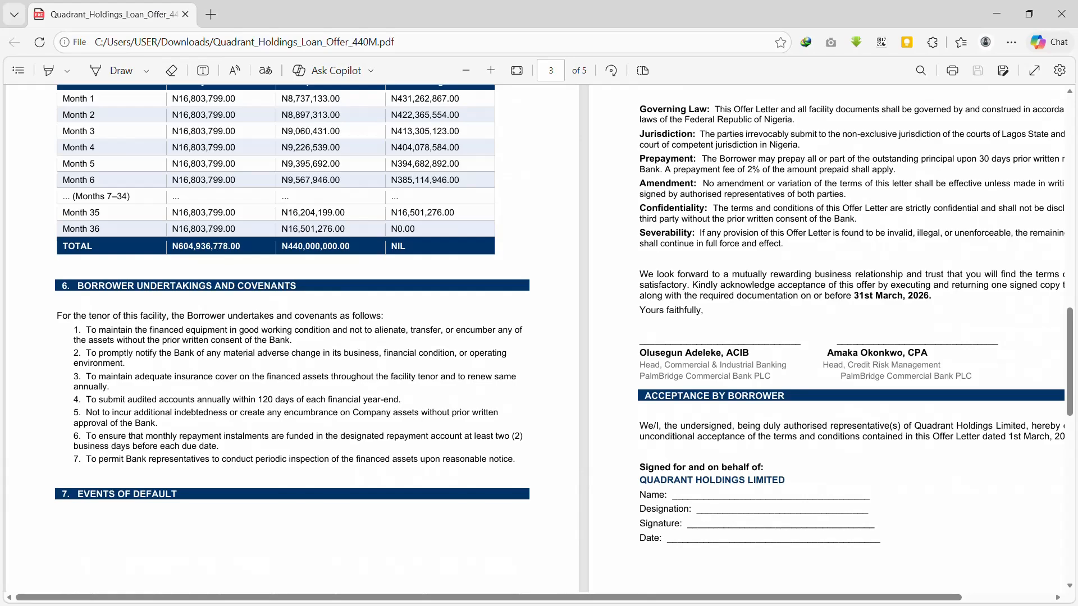
{"action": "scroll", "coordinate": [539, 339], "scroll_direction": "up", "scroll_amount": 14}
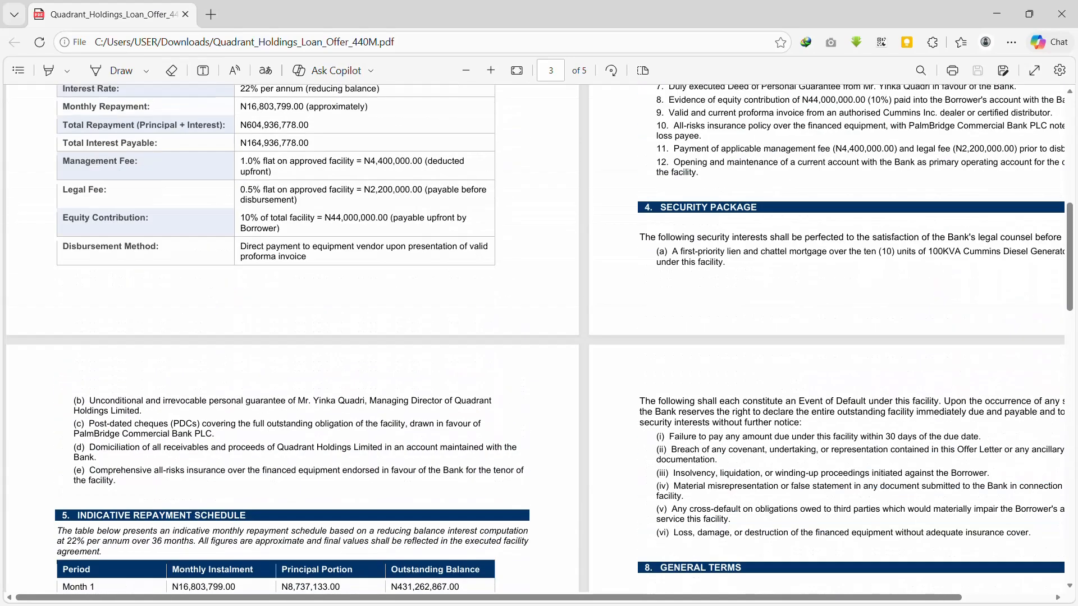
{"action": "scroll", "coordinate": [539, 339], "scroll_direction": "up", "scroll_amount": 10}
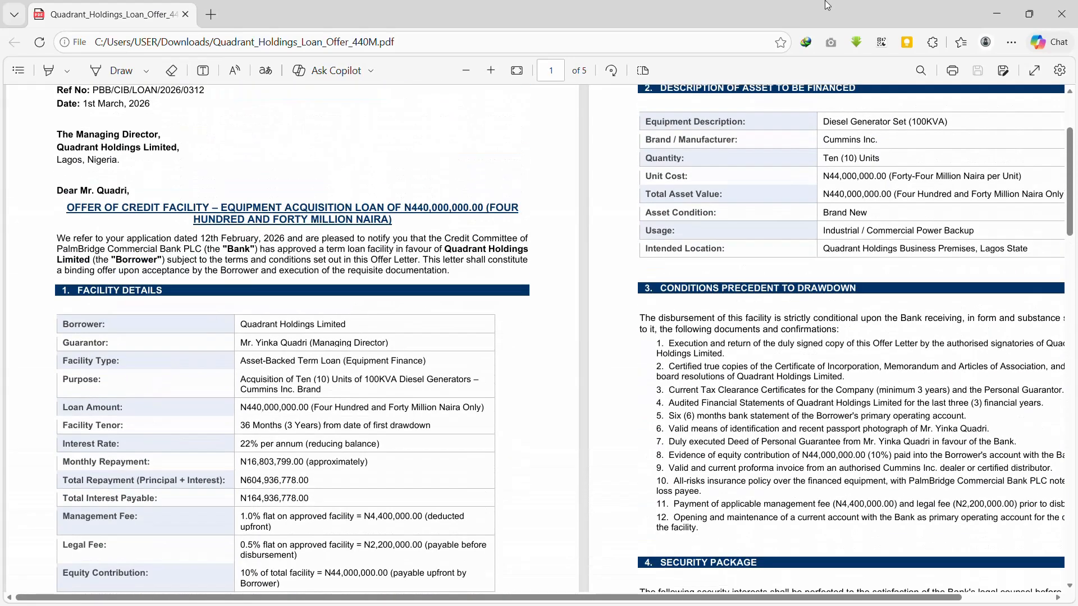
Step: Minimize Edge and review the Input sheet's brands, selecting the five market prices B6:B10
{"action": "left_click", "coordinate": [990, 14]}
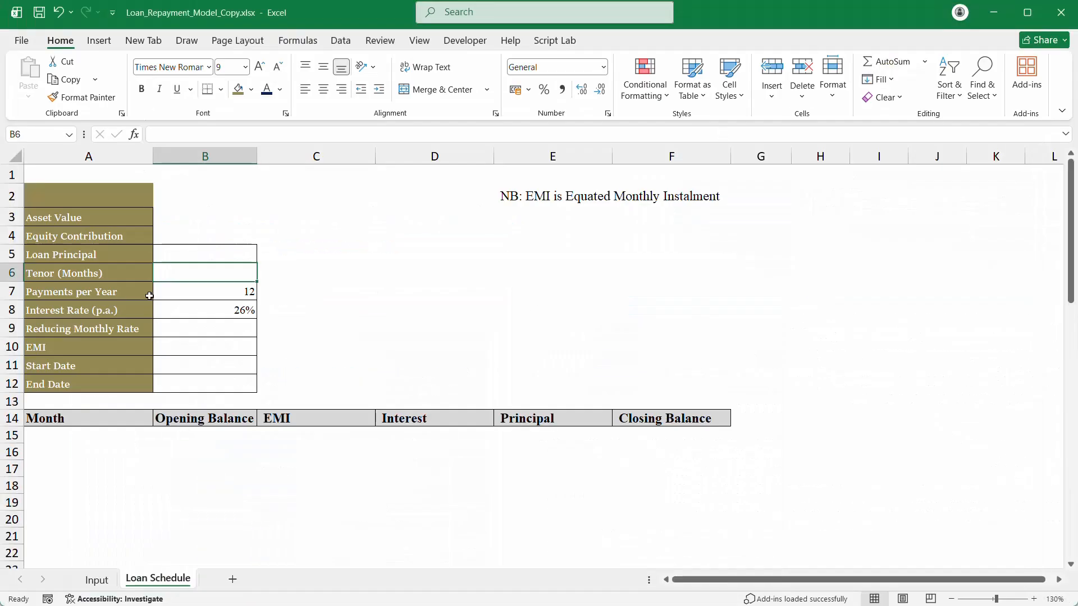
{"action": "left_click", "coordinate": [84, 216]}
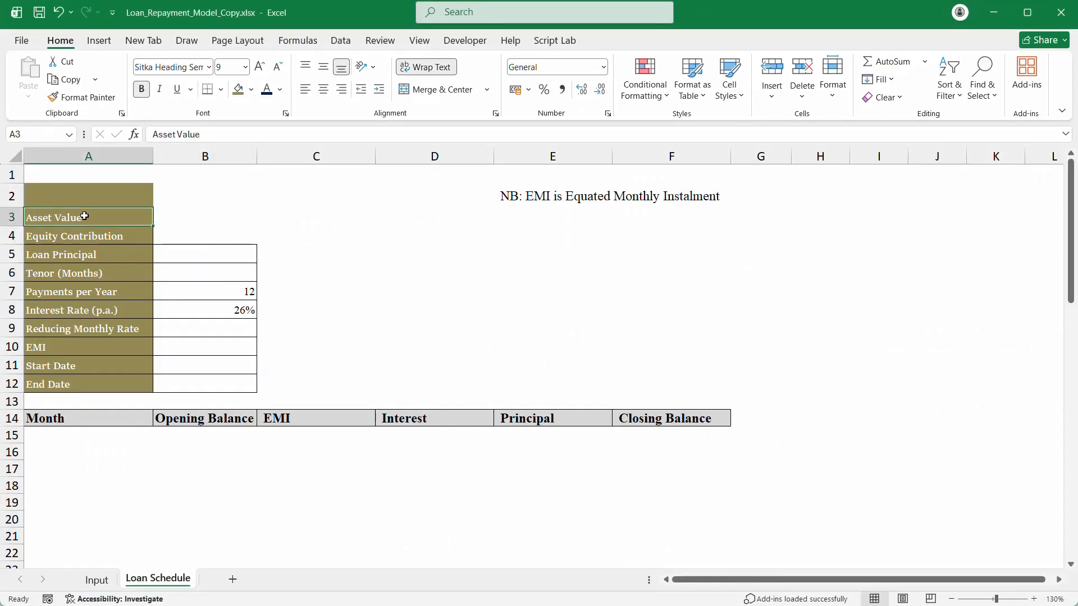
{"action": "left_click", "coordinate": [85, 578]}
{"action": "left_click", "coordinate": [84, 266]}
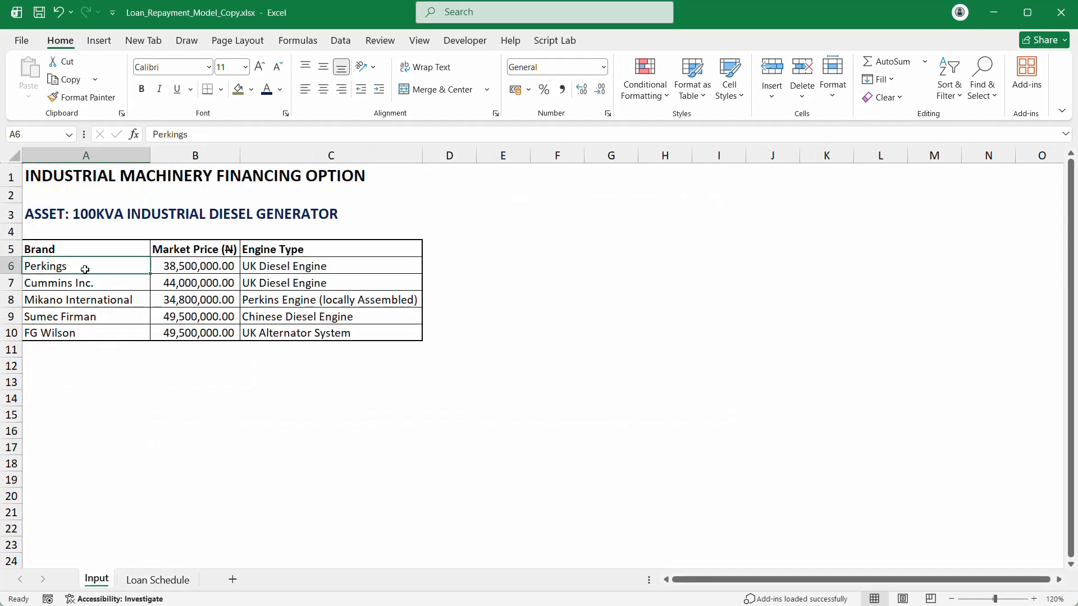
{"action": "double_click", "coordinate": [201, 282]}
{"action": "left_click", "coordinate": [145, 303]}
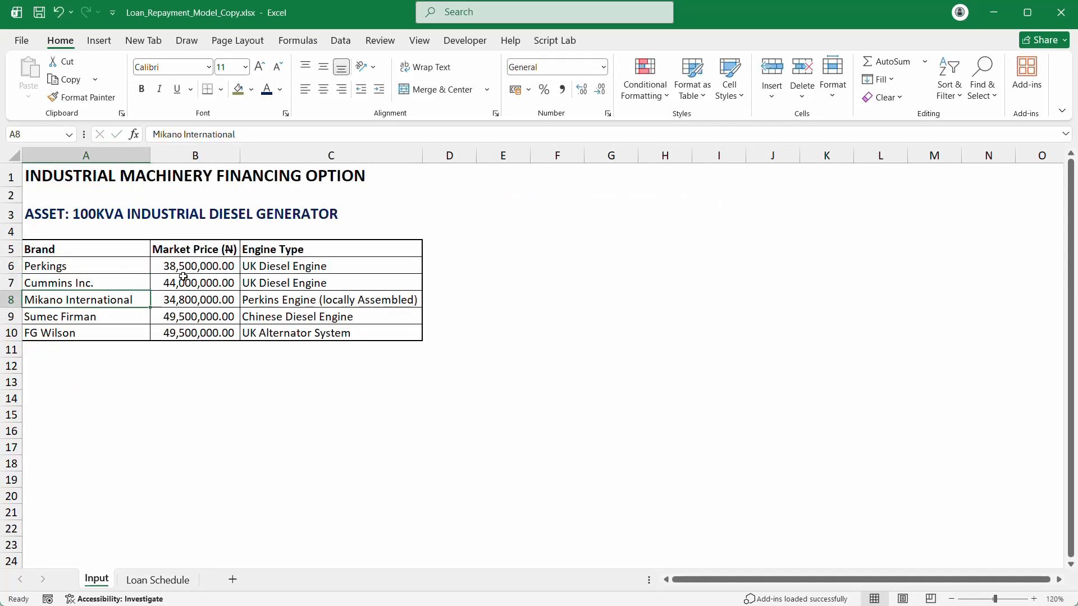
{"action": "left_click", "coordinate": [187, 268]}
{"action": "left_click_drag", "start_coordinate": [187, 267], "coordinate": [193, 334]}
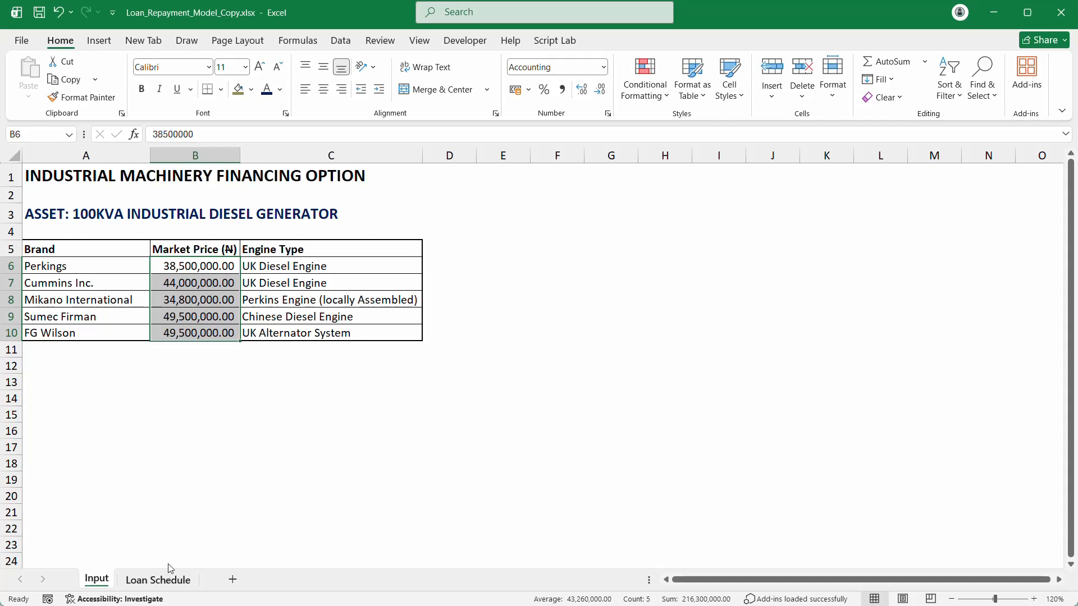
Step: Return to the Loan Schedule sheet and type 'Brand' into cell A2
{"action": "left_click", "coordinate": [145, 576]}
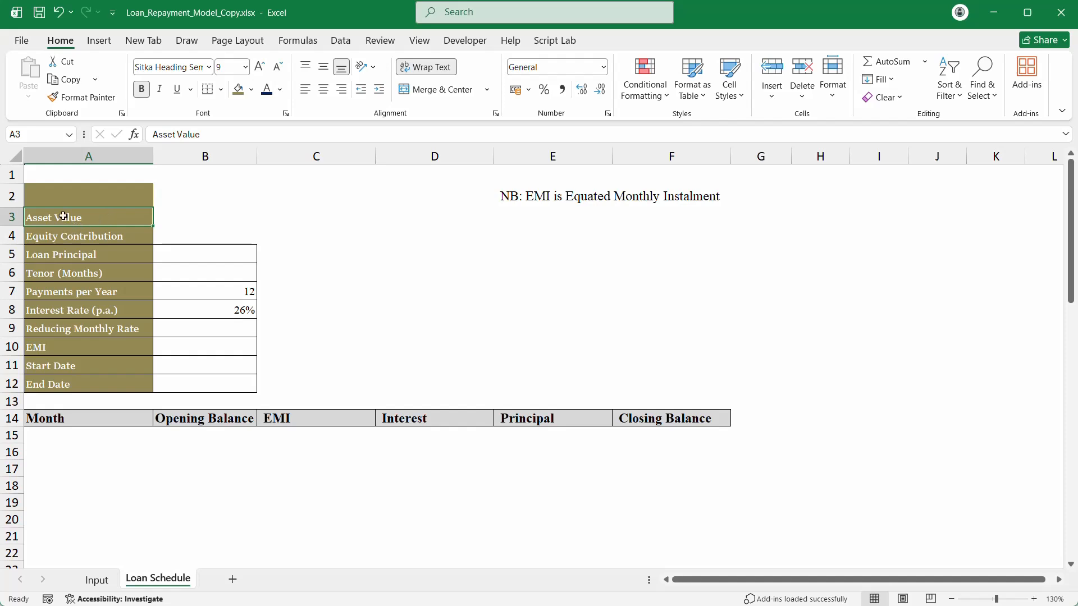
{"action": "left_click", "coordinate": [54, 197]}
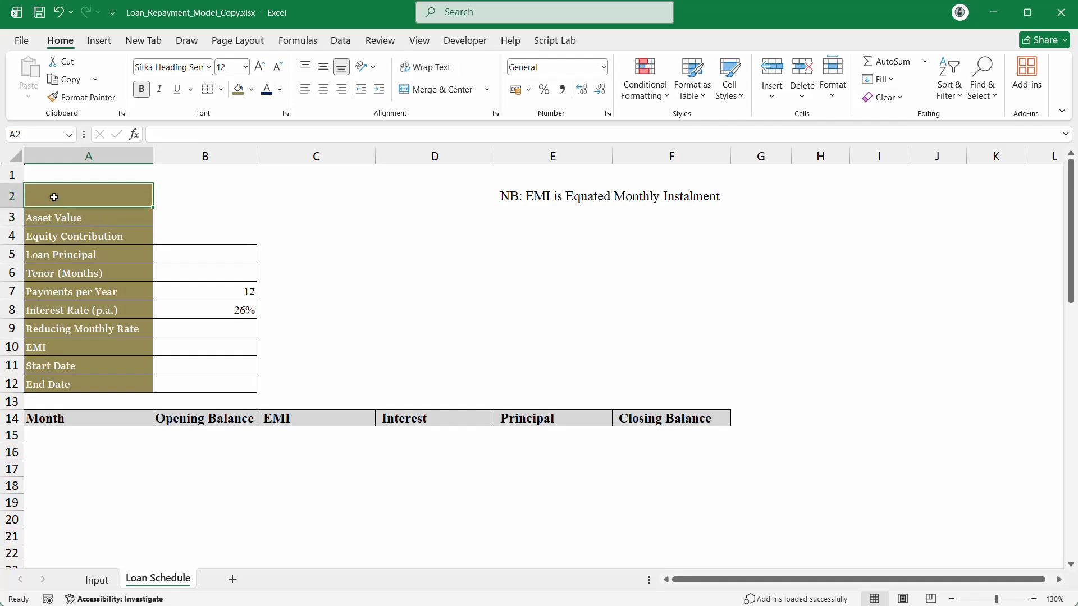
{"action": "type", "text": "br"}
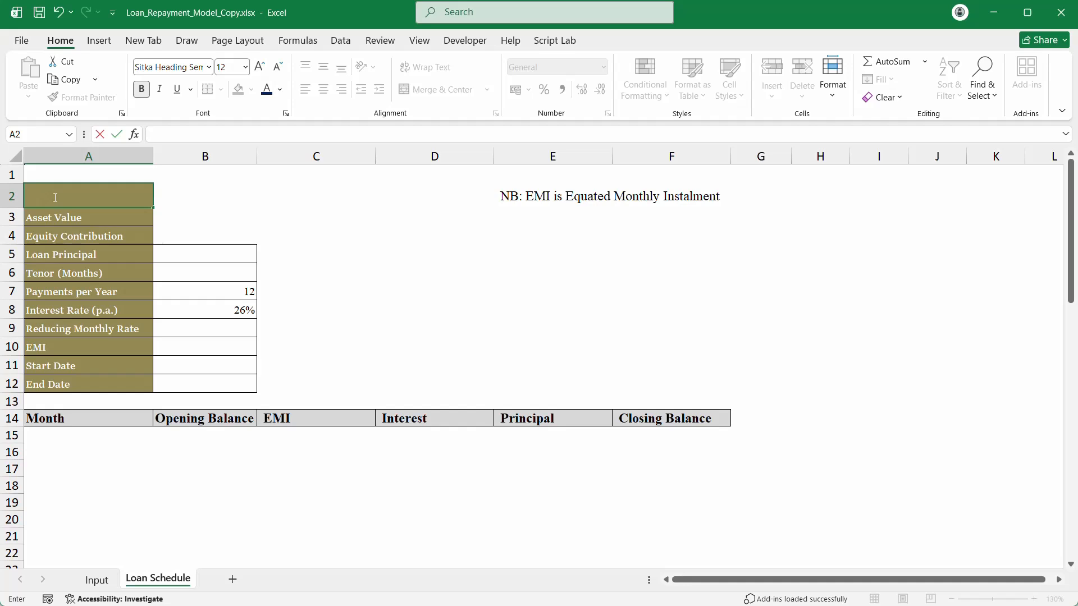
{"action": "type", "text": "Brand"}
Step: Commit the Brand label and format labels A2:A11 with navy fill and white text
{"action": "key", "text": "Return"}
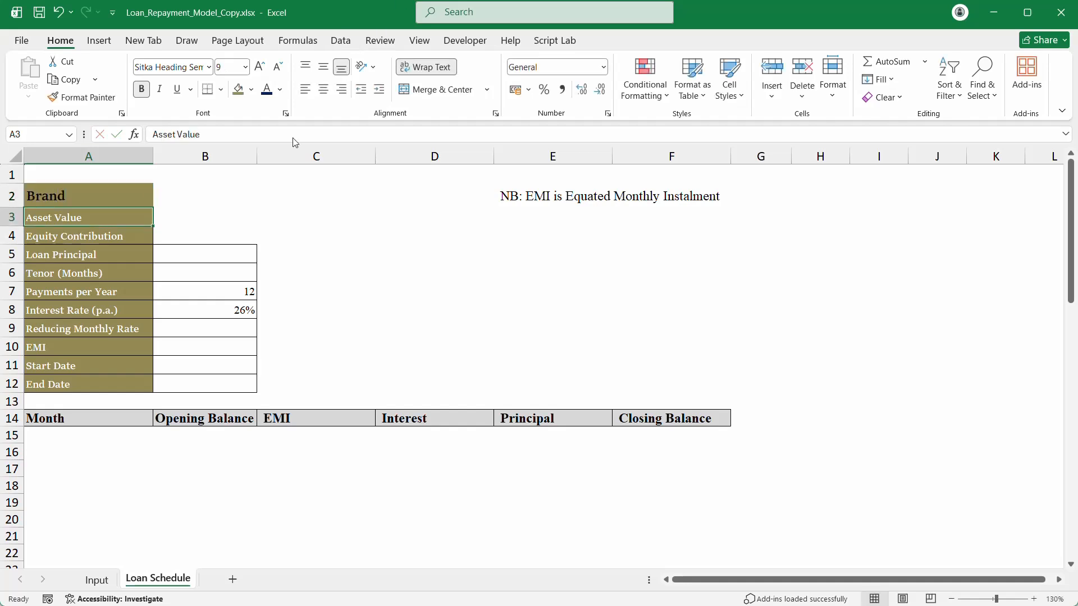
{"action": "left_click", "coordinate": [159, 197]}
{"action": "left_click", "coordinate": [104, 217]}
{"action": "left_click_drag", "start_coordinate": [89, 197], "coordinate": [75, 365]}
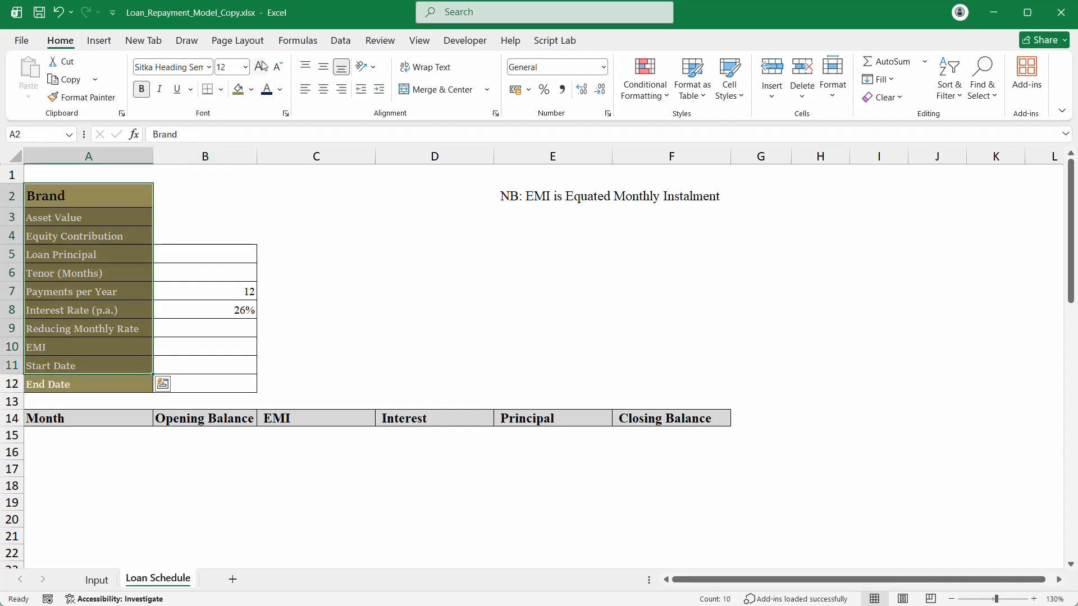
{"action": "left_click", "coordinate": [251, 90]}
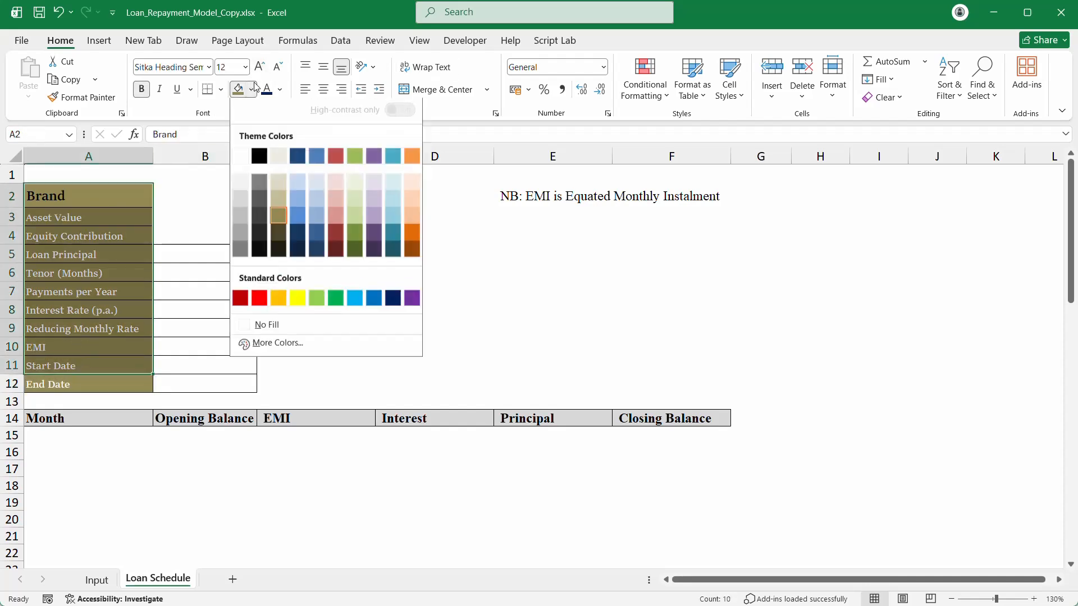
{"action": "left_click", "coordinate": [393, 301]}
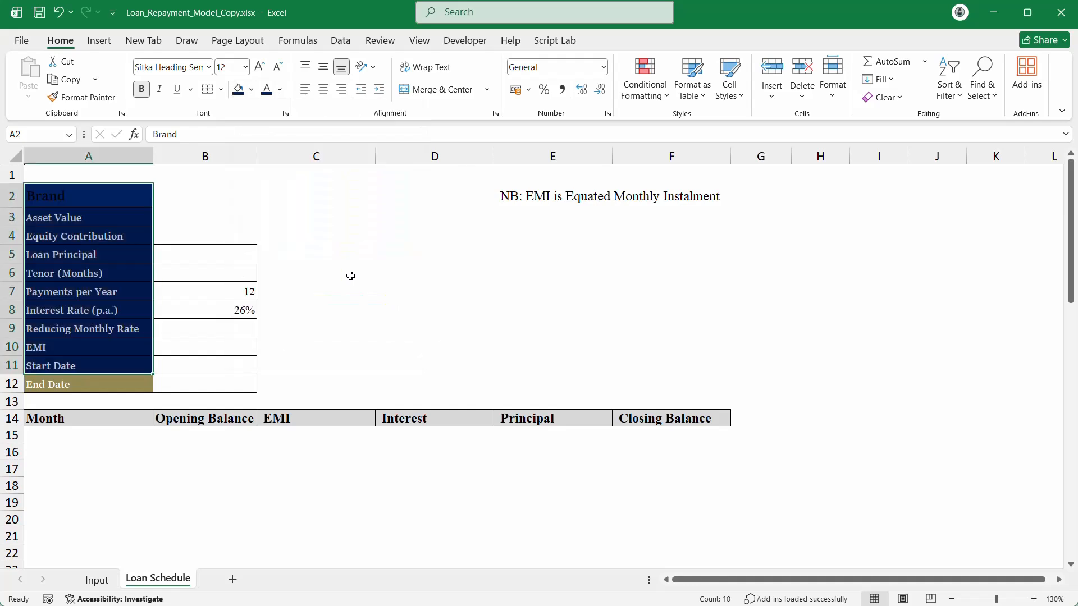
{"action": "left_click", "coordinate": [251, 89]}
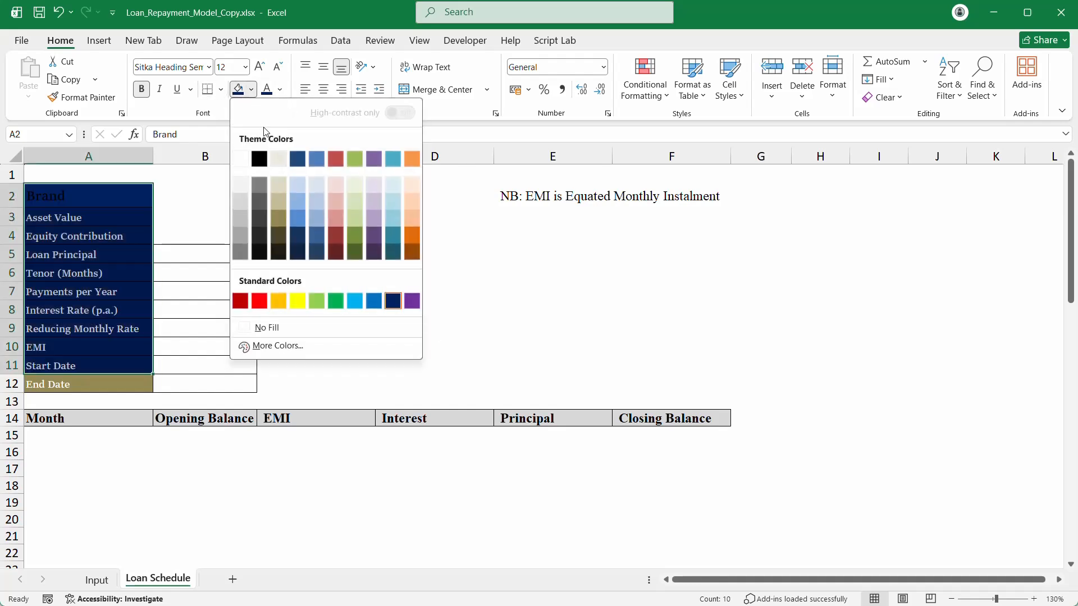
{"action": "left_click", "coordinate": [279, 90]}
{"action": "left_click", "coordinate": [275, 182]}
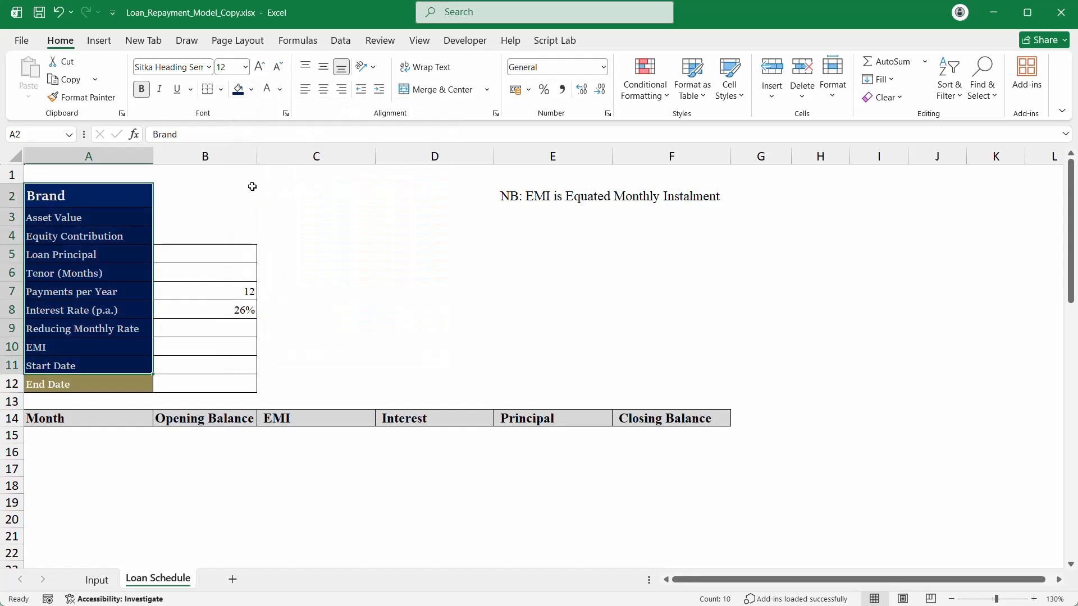
Step: Copy the borders of B5:B6 onto B2:B4 with Format Painter
{"action": "left_click", "coordinate": [76, 188]}
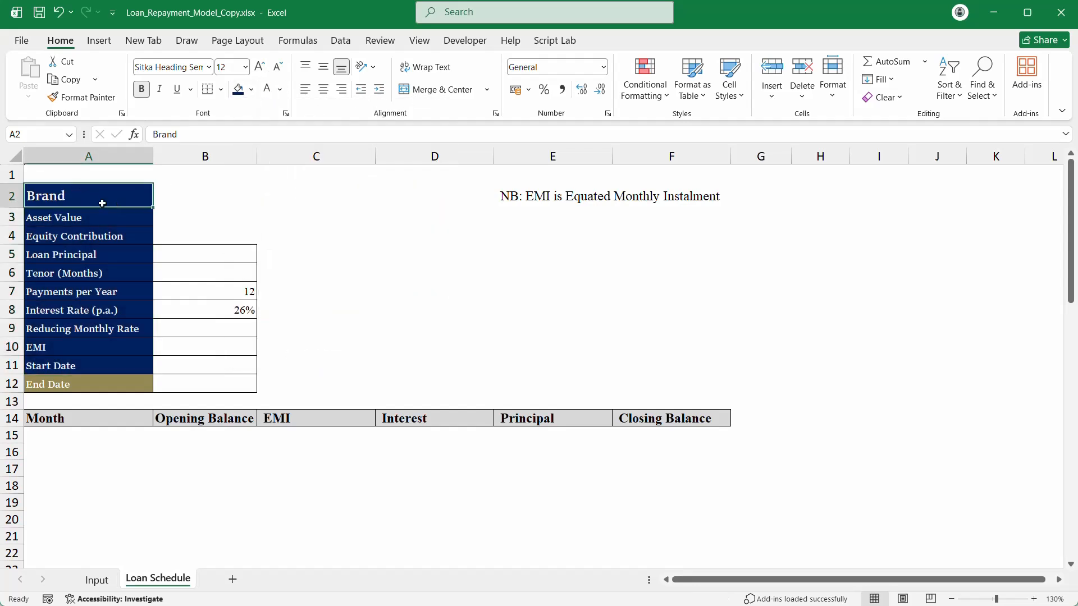
{"action": "left_click", "coordinate": [197, 191]}
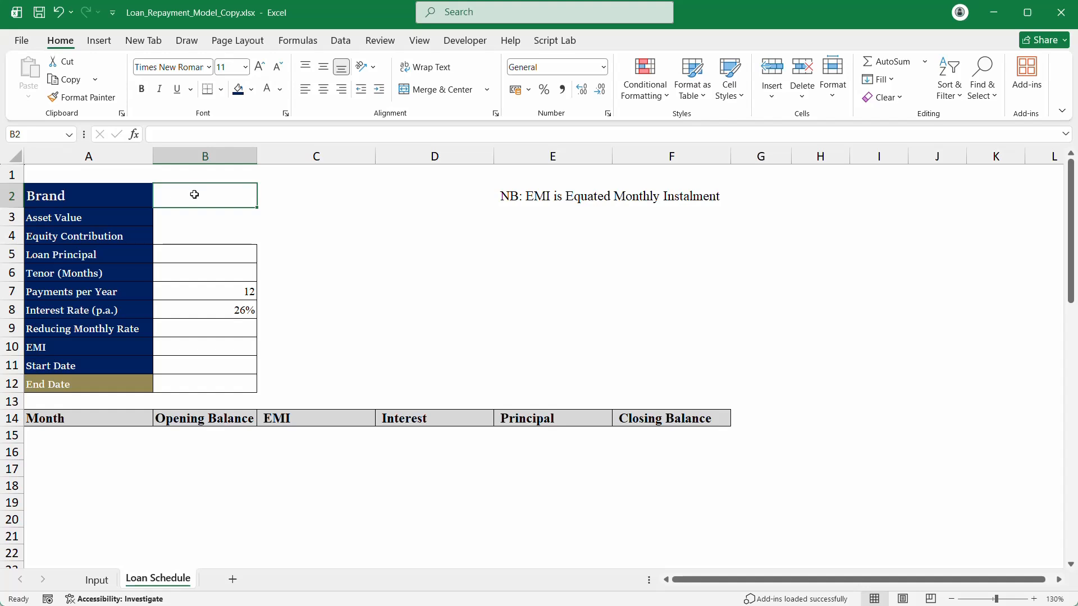
{"action": "left_click_drag", "start_coordinate": [212, 257], "coordinate": [222, 277]}
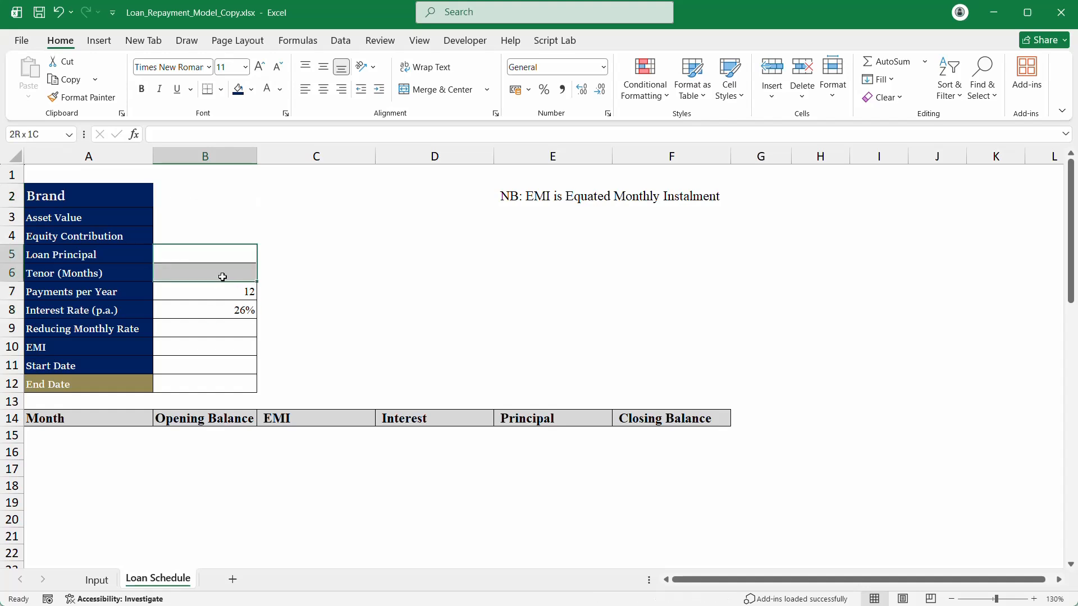
{"action": "left_click", "coordinate": [83, 97]}
{"action": "left_click_drag", "start_coordinate": [180, 190], "coordinate": [189, 236]}
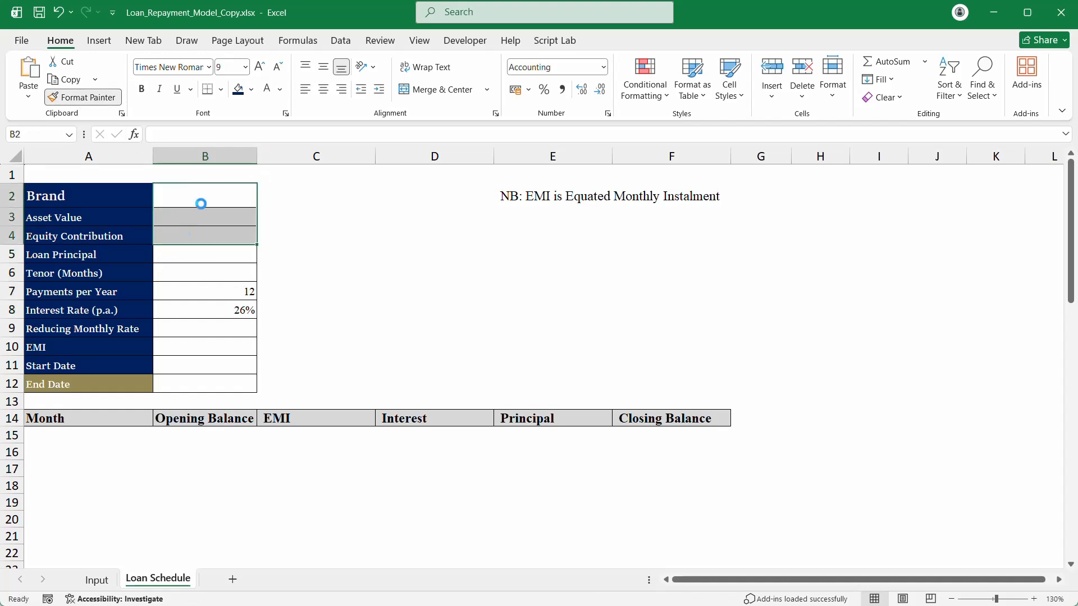
{"action": "left_click", "coordinate": [205, 196]}
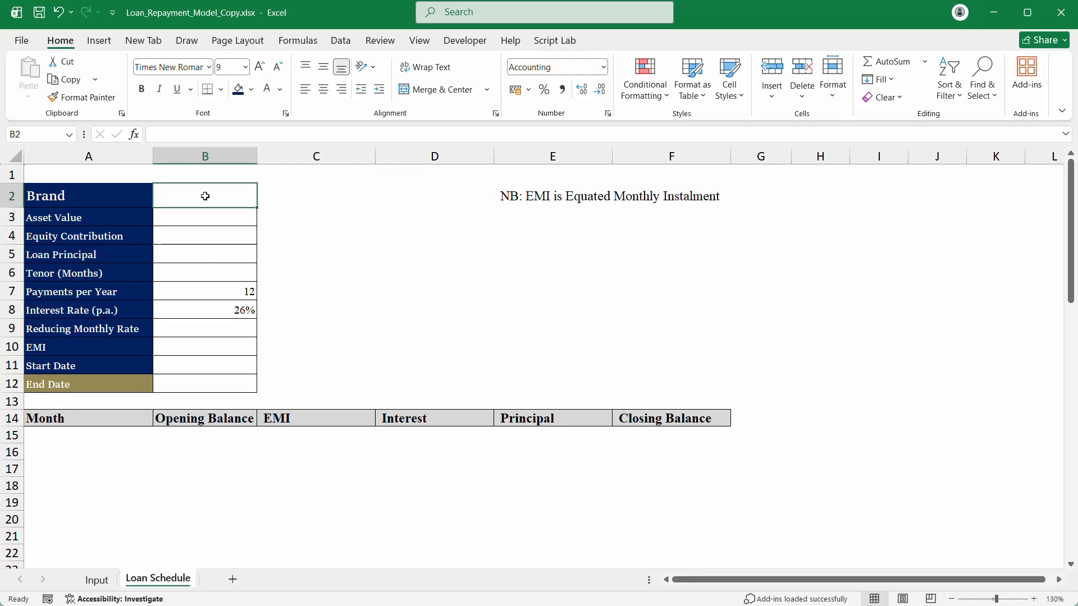
Step: Create the name Brand from A5:A10 using its top-row header
{"action": "left_click", "coordinate": [96, 580]}
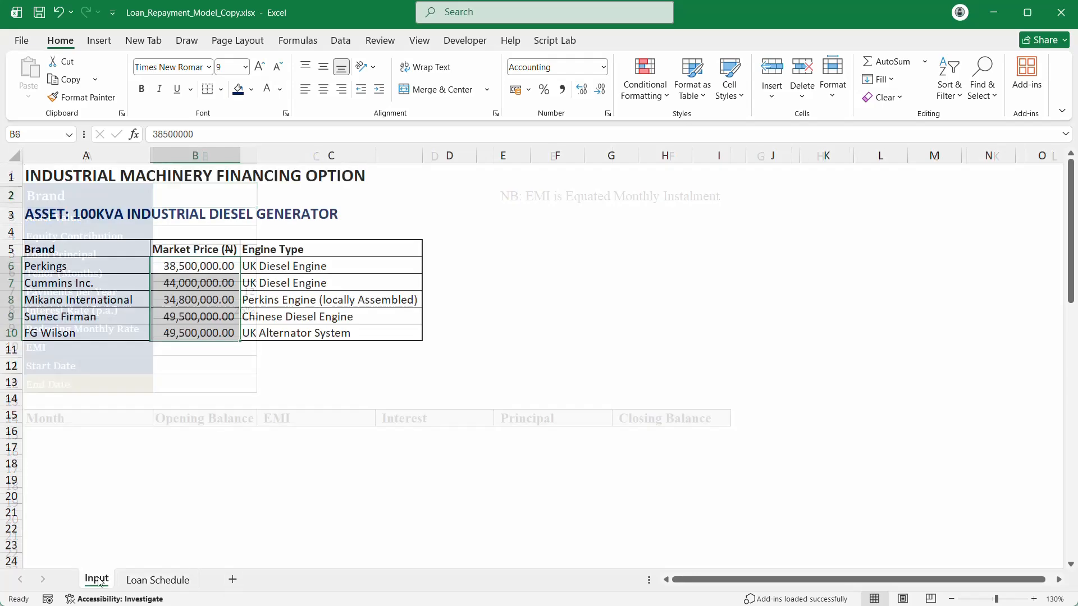
{"action": "left_click_drag", "start_coordinate": [93, 249], "coordinate": [80, 332]}
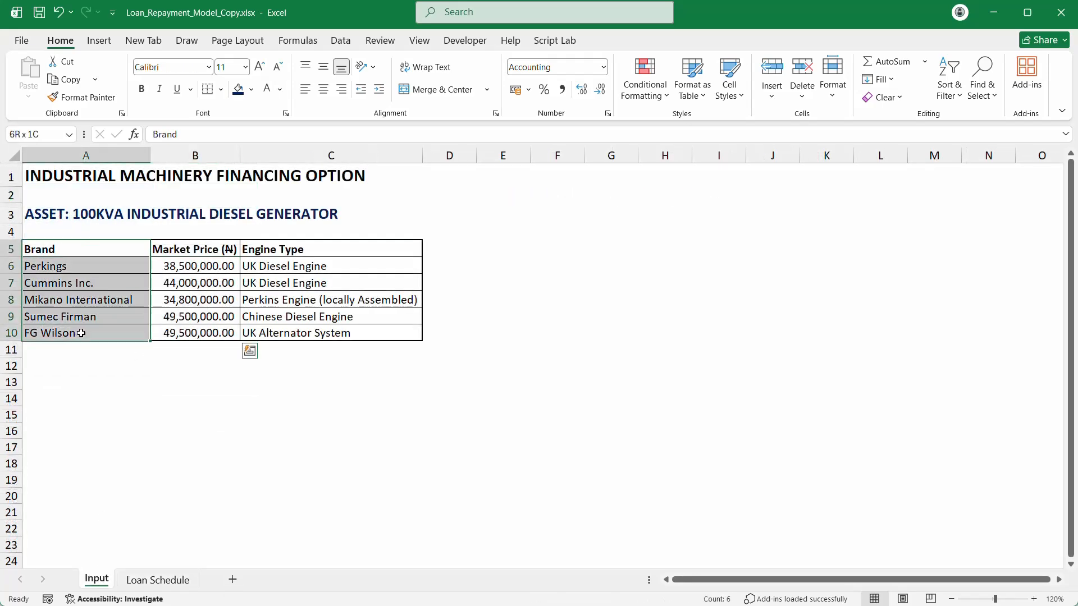
{"action": "left_click", "coordinate": [303, 43]}
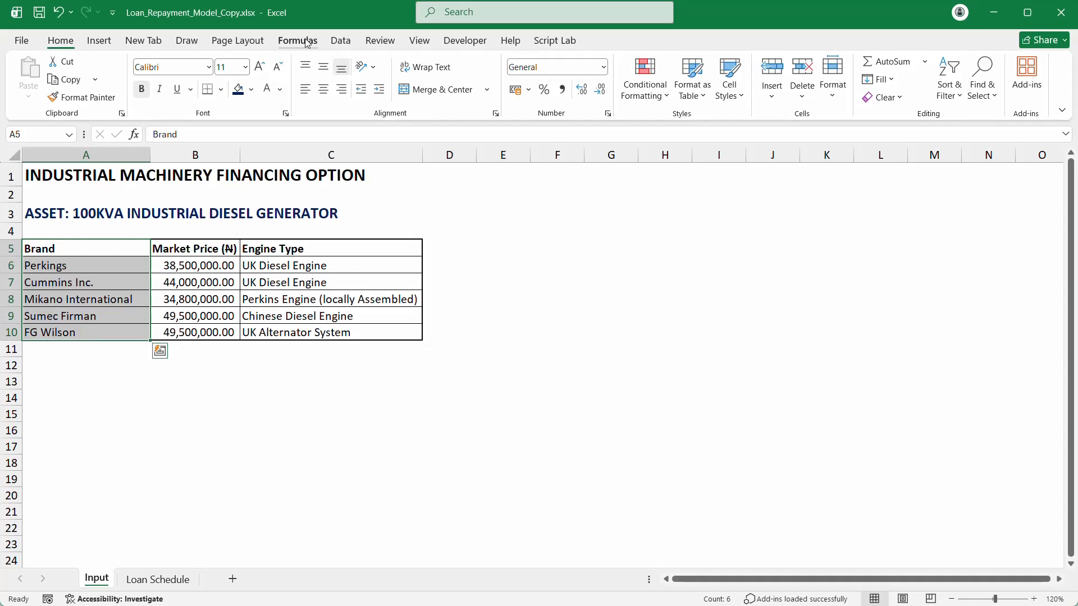
{"action": "left_click", "coordinate": [509, 98]}
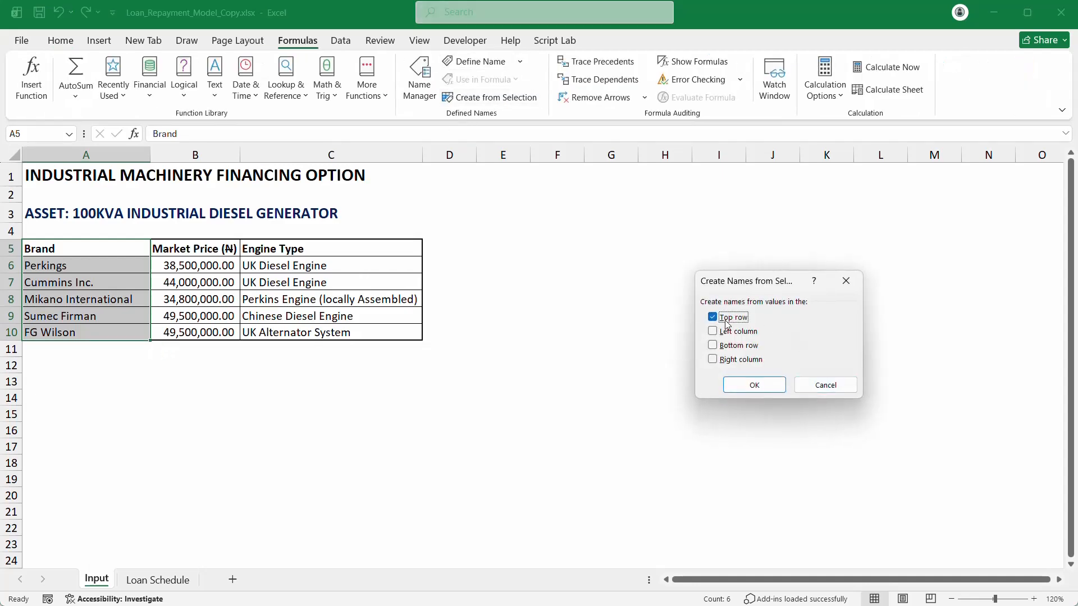
{"action": "left_click", "coordinate": [753, 385]}
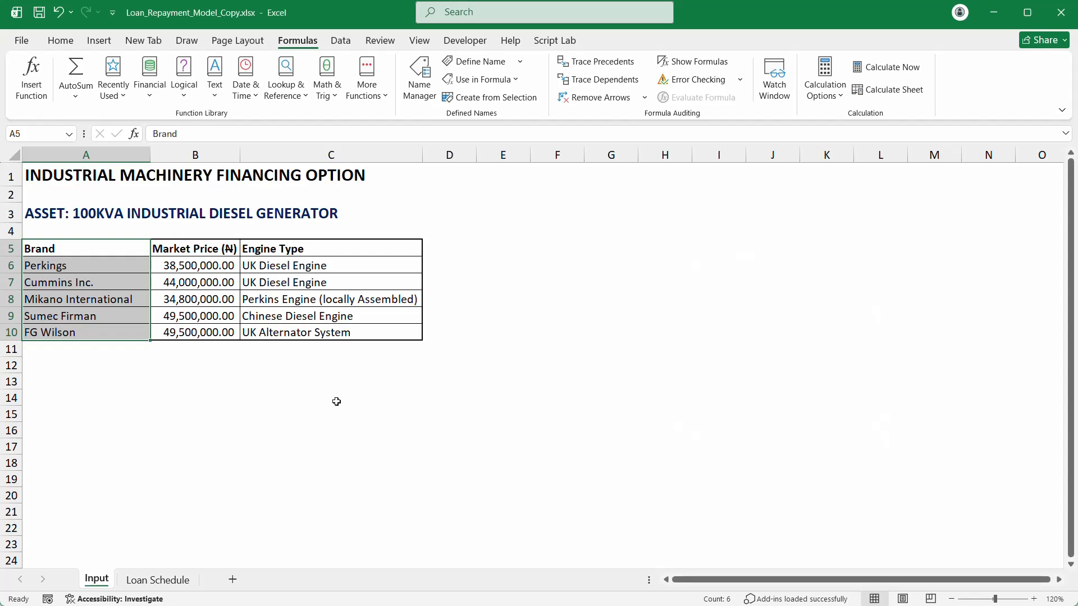
{"action": "left_click_drag", "start_coordinate": [337, 402], "coordinate": [331, 365]}
Step: Create the Market Price name from B5:B10 using its top-row header
{"action": "left_click_drag", "start_coordinate": [209, 248], "coordinate": [215, 336]}
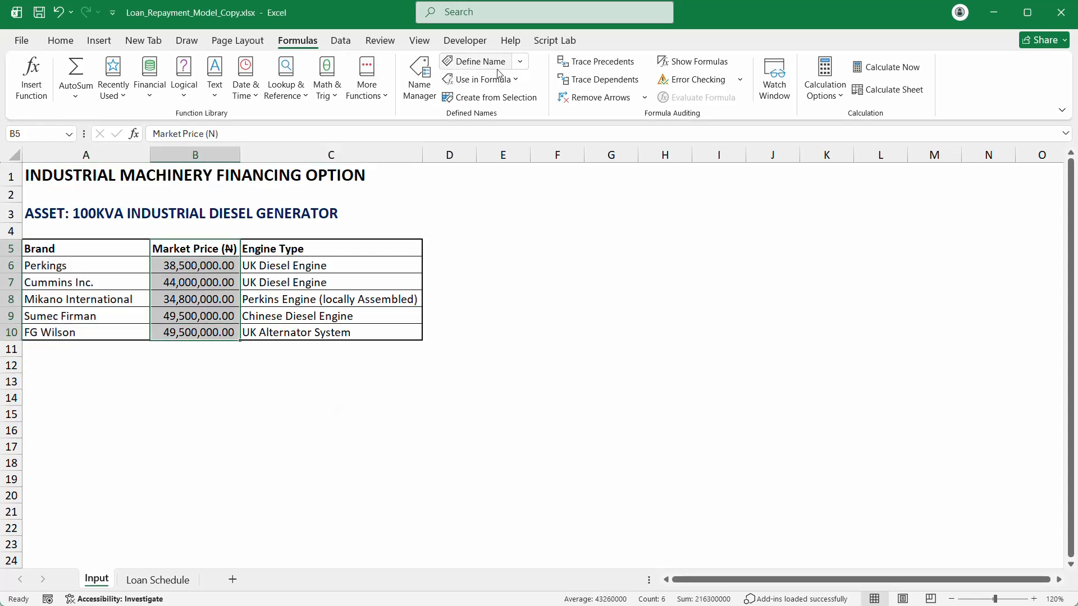
{"action": "left_click", "coordinate": [448, 97]}
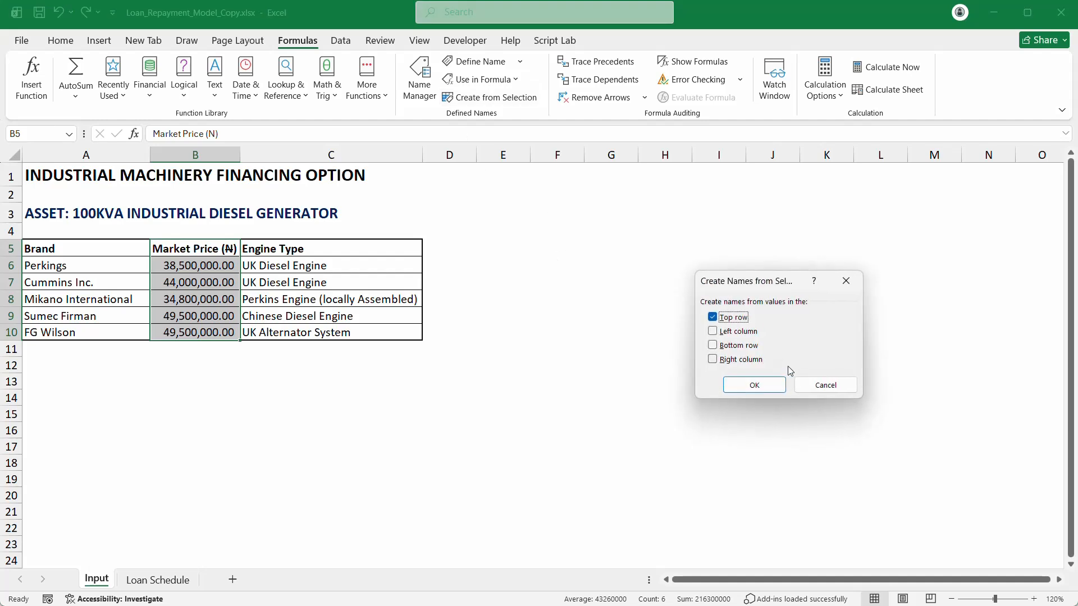
{"action": "left_click", "coordinate": [746, 386]}
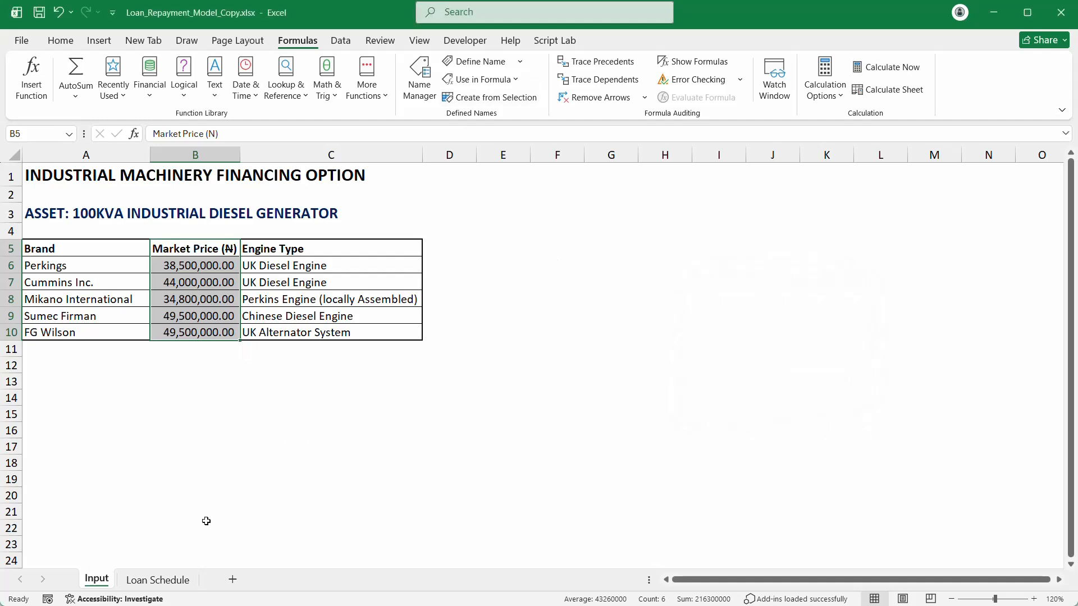
Step: Enter the heading 'Equity' in H3 with rates 10% and 20% below it
{"action": "left_click", "coordinate": [683, 242]}
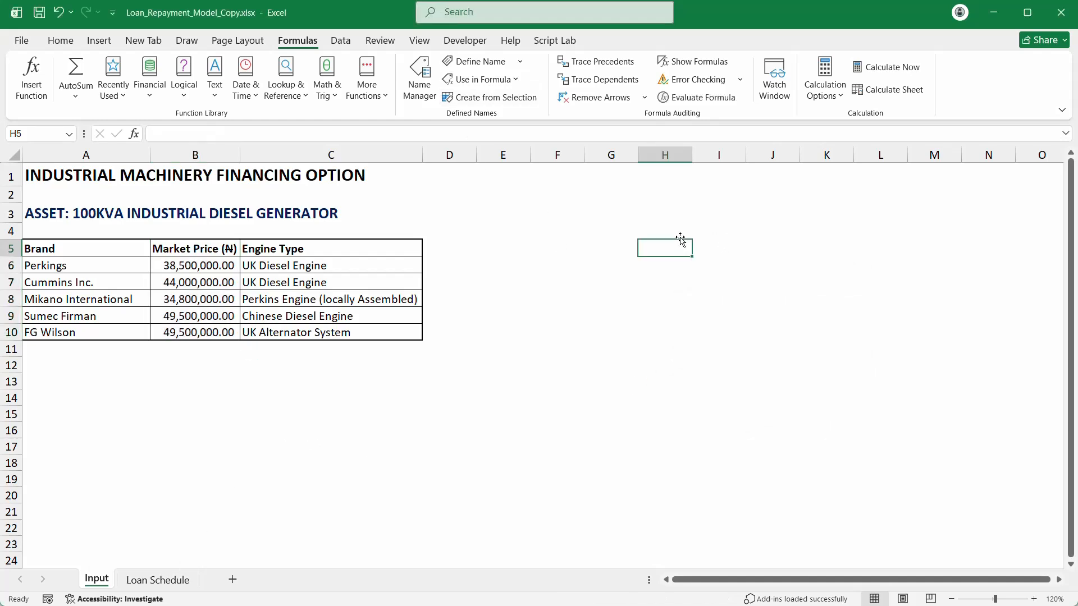
{"action": "left_click", "coordinate": [677, 218]}
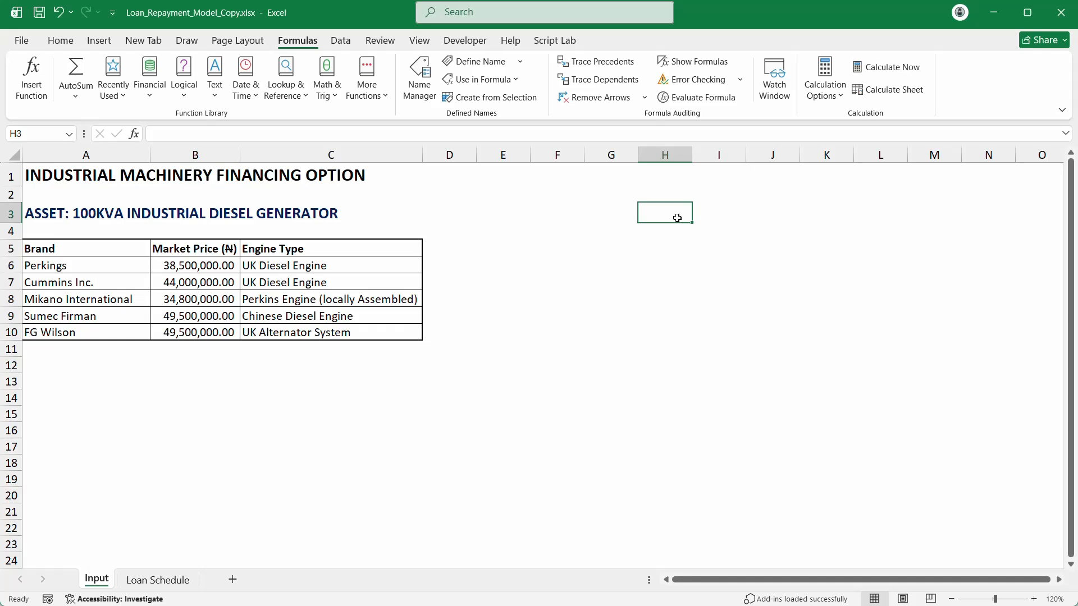
{"action": "type", "text": "E"}
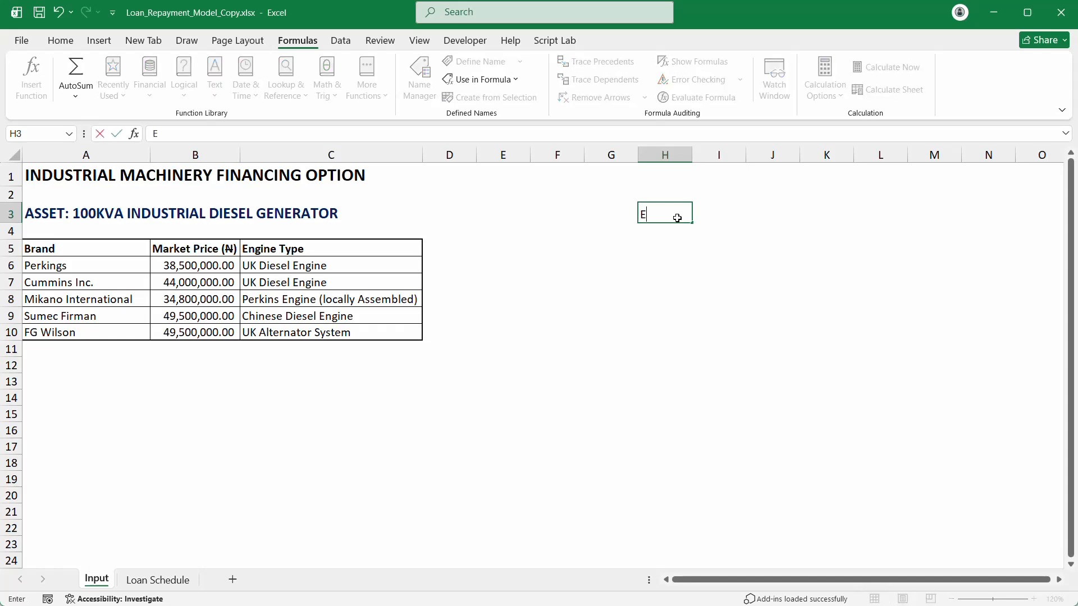
{"action": "type", "text": "quity"}
{"action": "key", "text": "Return"}
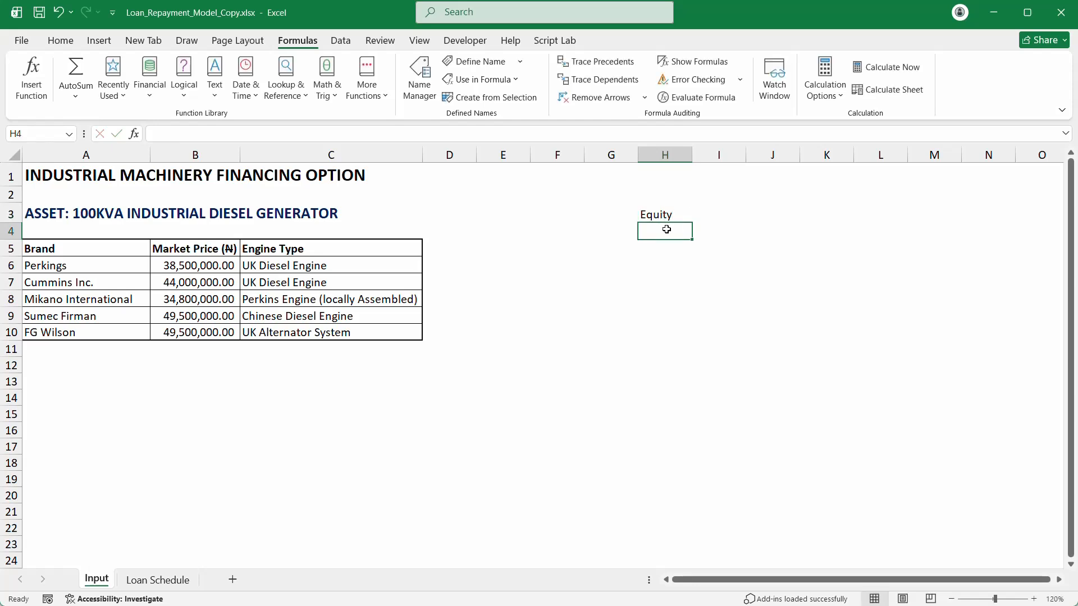
{"action": "type", "text": "10"}
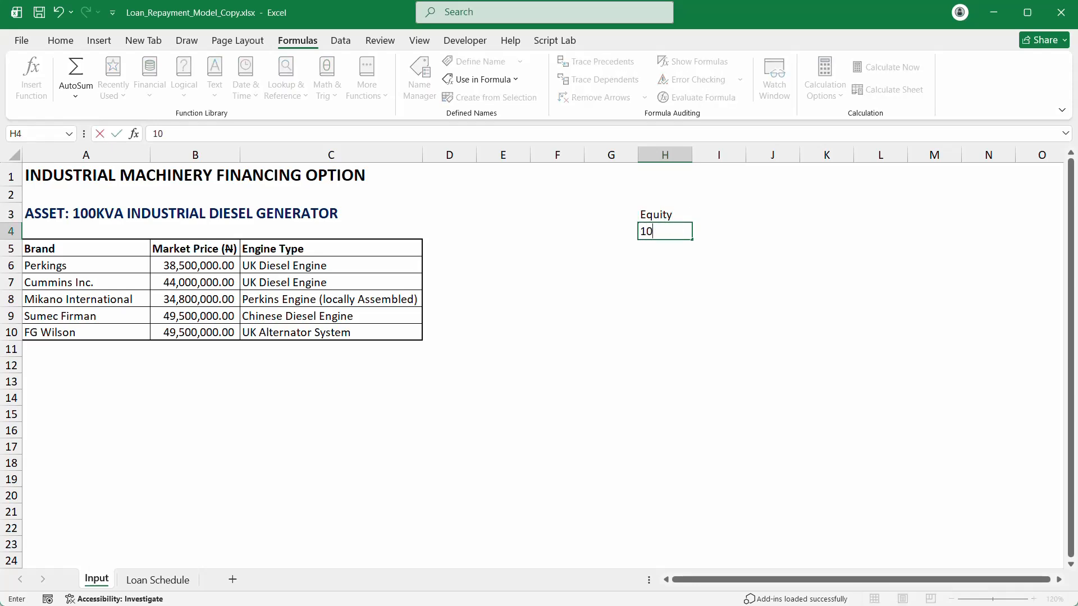
{"action": "type", "text": "%"}
{"action": "key", "text": "Return"}
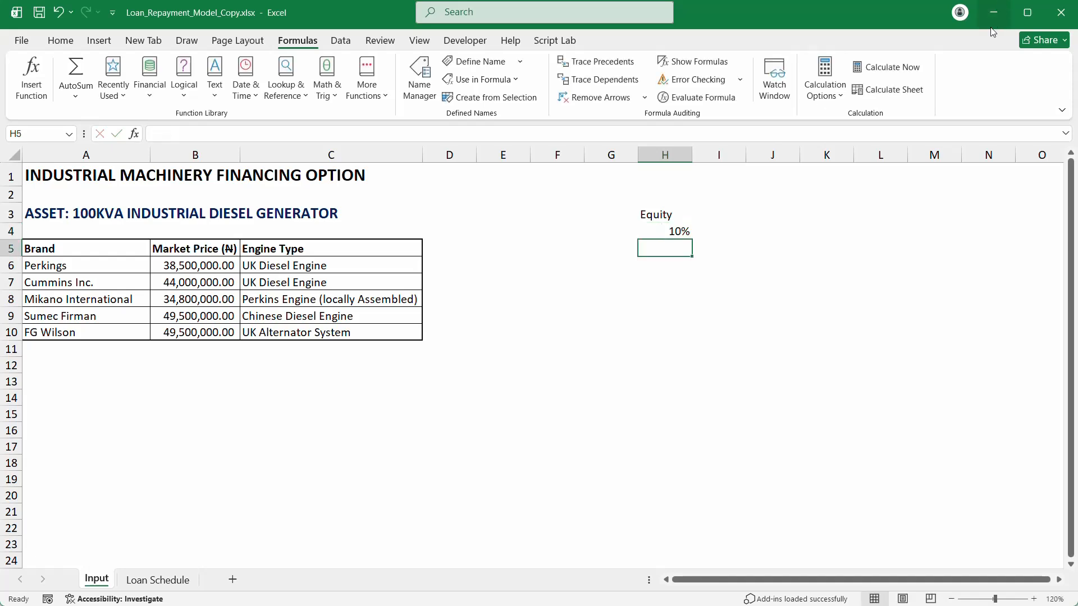
{"action": "type", "text": "20"}
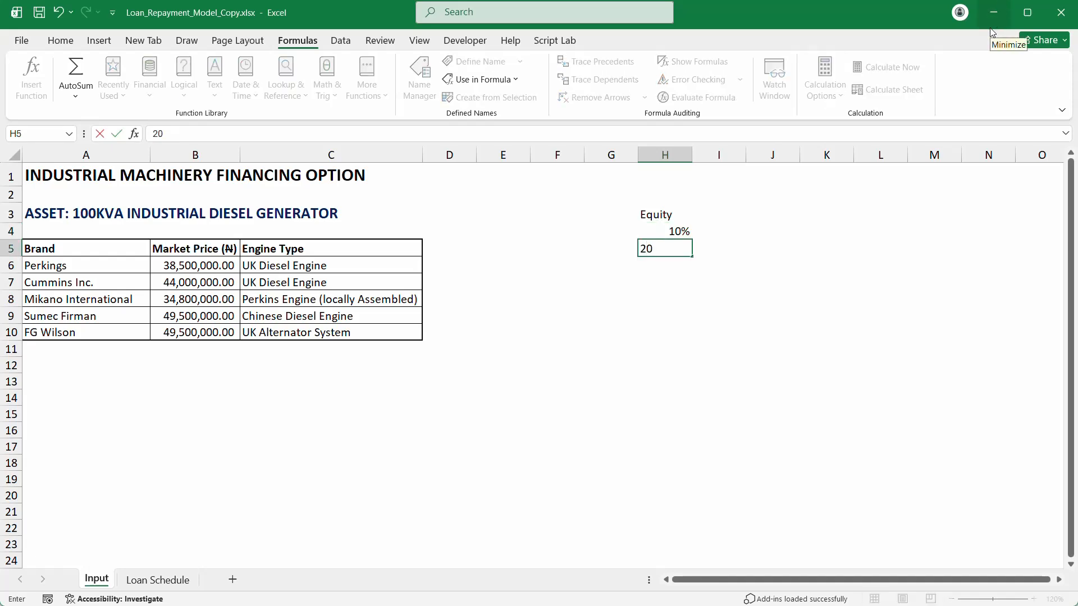
{"action": "type", "text": "%"}
{"action": "key", "text": "Return"}
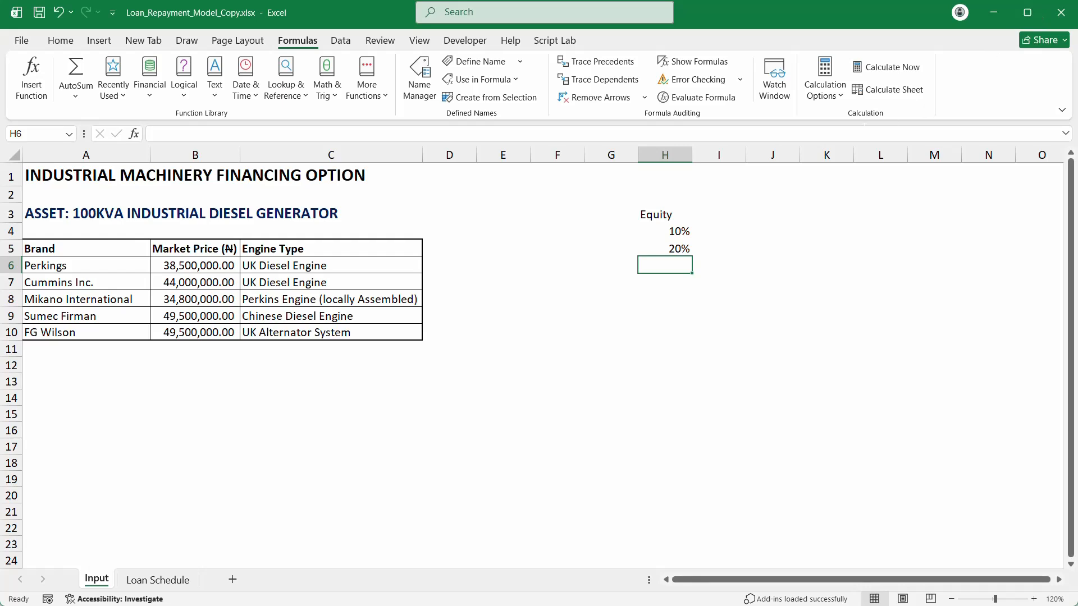
Step: Fill the rates down to 50% and rename the heading to 'Equity Contribution rate'
{"action": "left_click_drag", "start_coordinate": [666, 231], "coordinate": [680, 300]}
{"action": "left_click", "coordinate": [666, 211]}
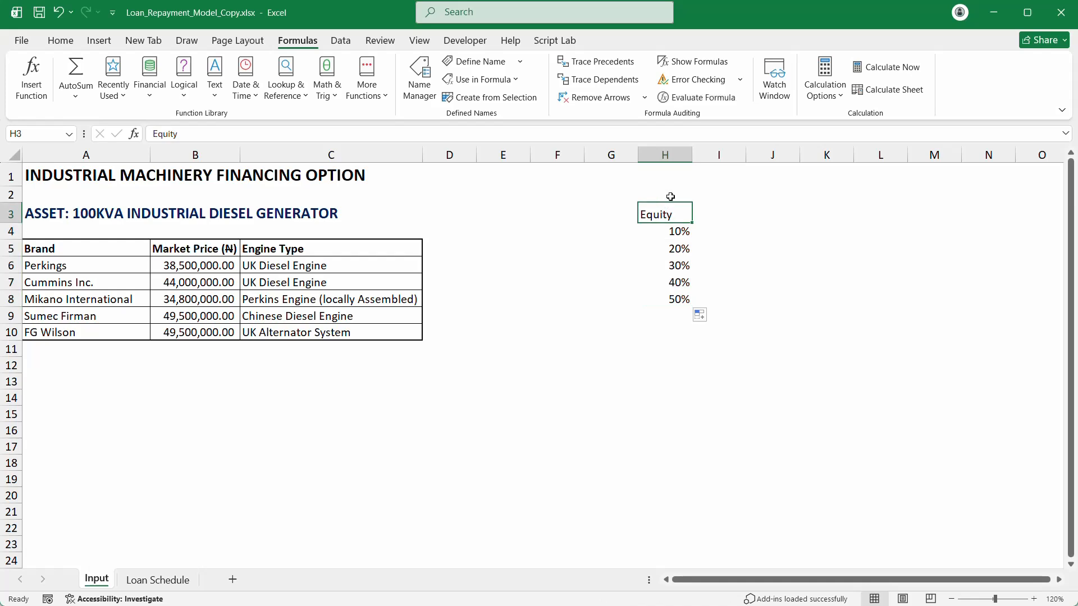
{"action": "double_click", "coordinate": [673, 215]}
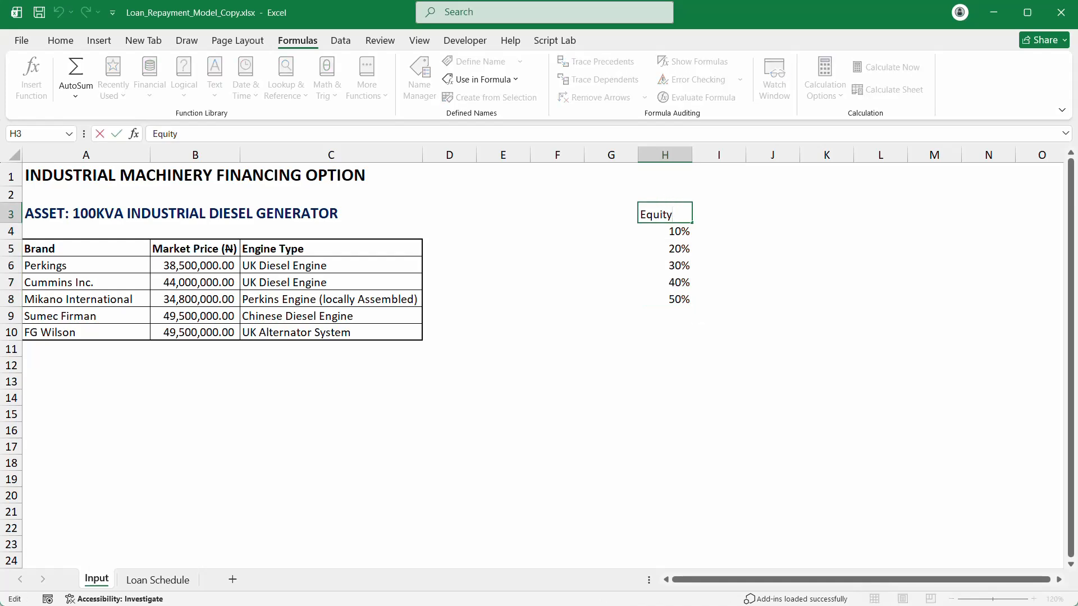
{"action": "type", "text": "o"}
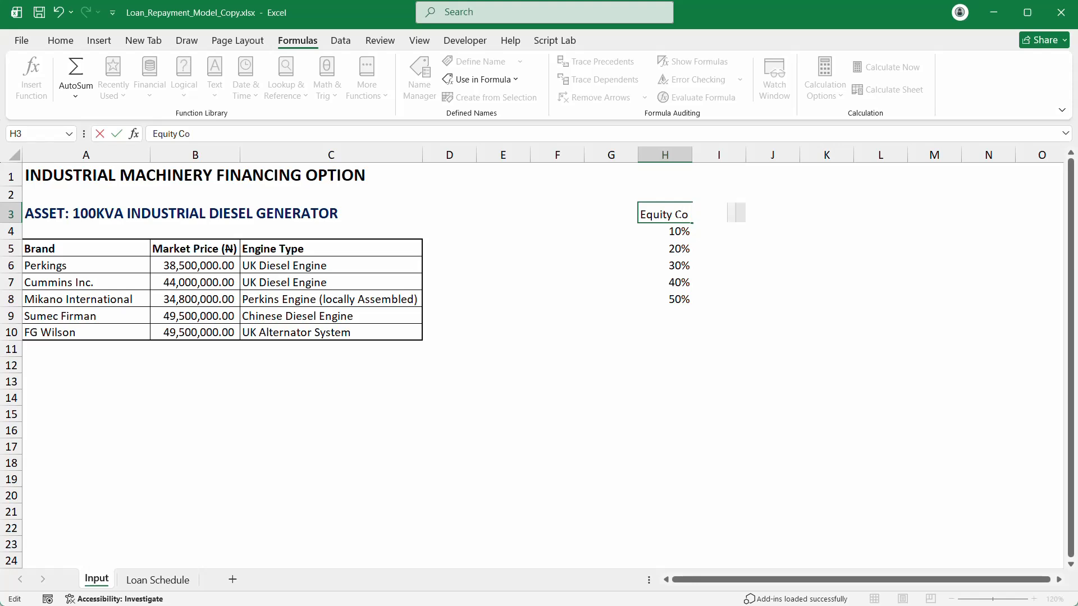
{"action": "type", "text": "ntributi"}
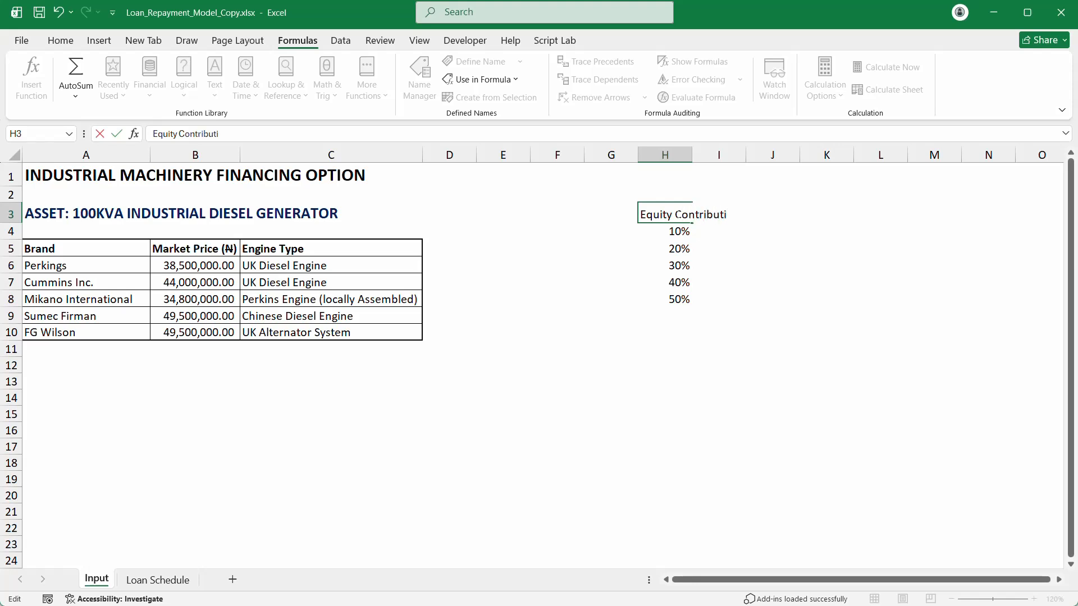
{"action": "type", "text": "on rate"}
{"action": "key", "text": "Return"}
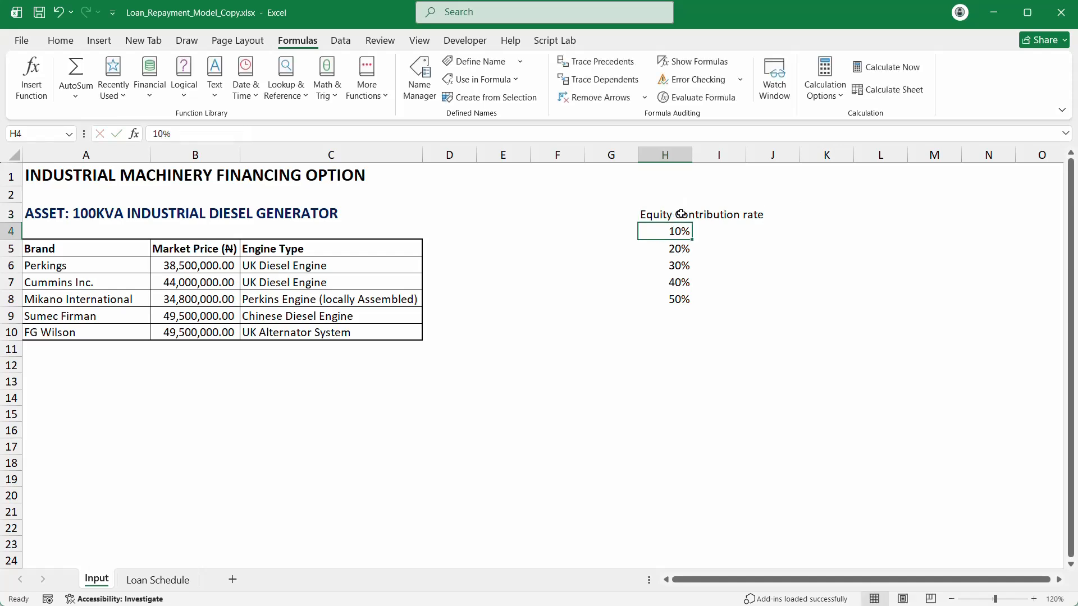
Step: Name H4:H8 from its 'Equity Contribution rate' heading and confirm it in Name Manager
{"action": "left_click_drag", "start_coordinate": [679, 214], "coordinate": [648, 301]}
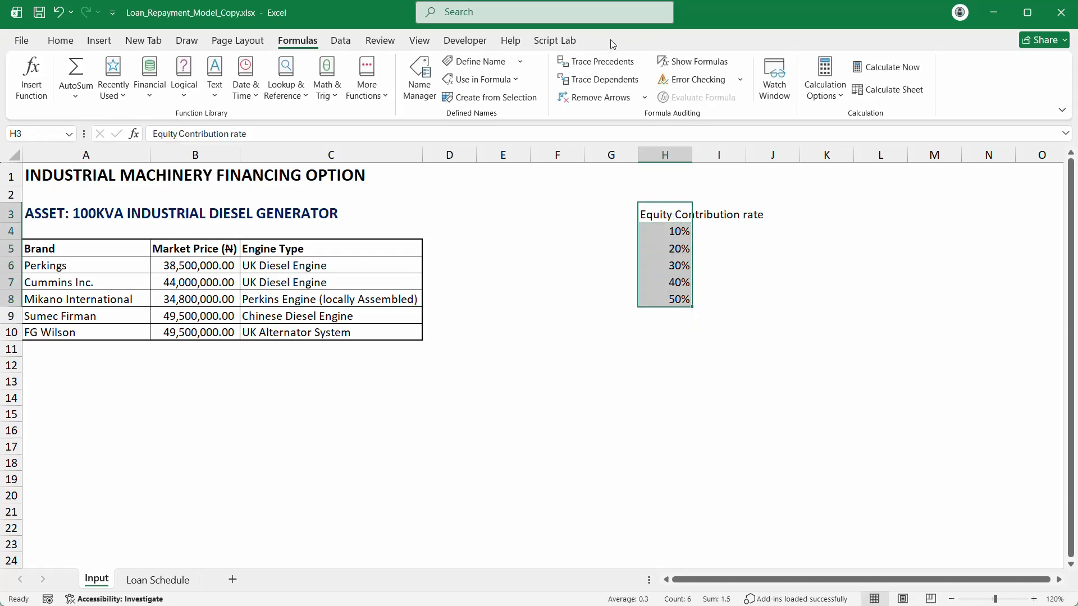
{"action": "left_click", "coordinate": [497, 98]}
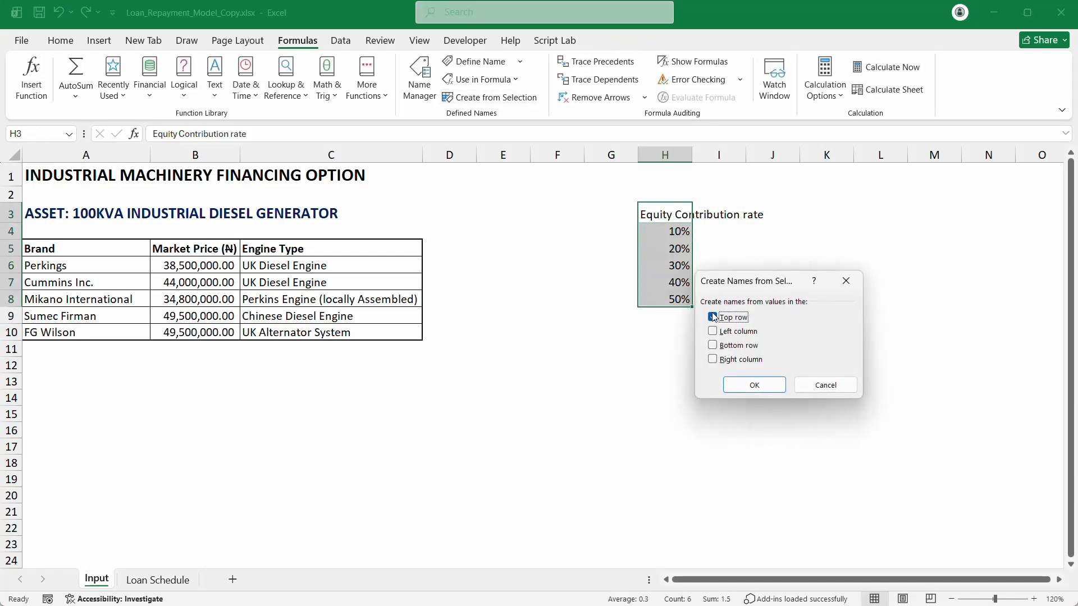
{"action": "left_click", "coordinate": [763, 385]}
{"action": "left_click", "coordinate": [572, 296]}
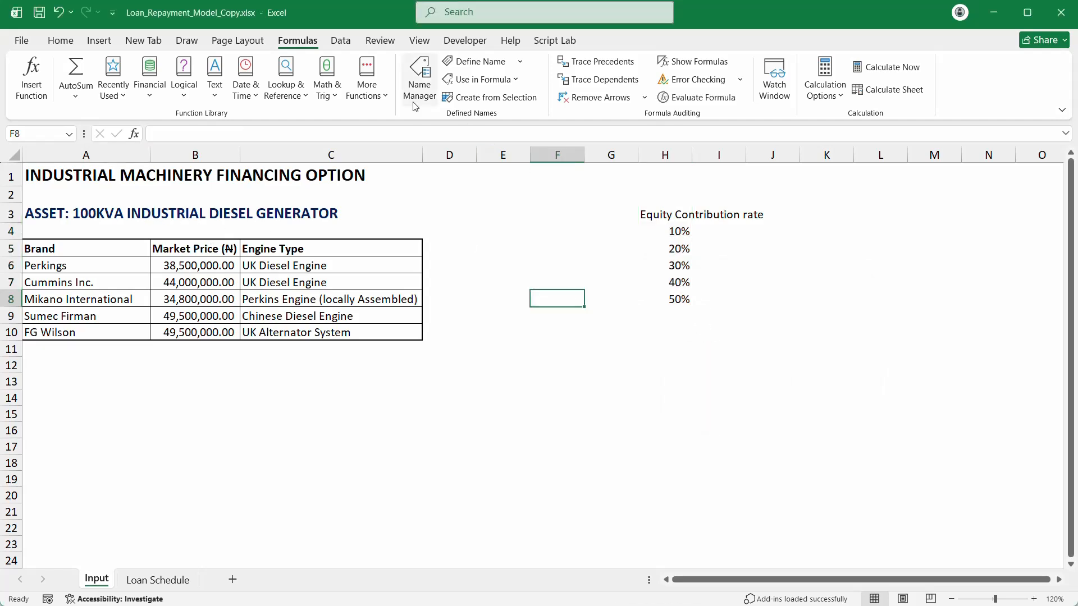
{"action": "left_click", "coordinate": [427, 83]}
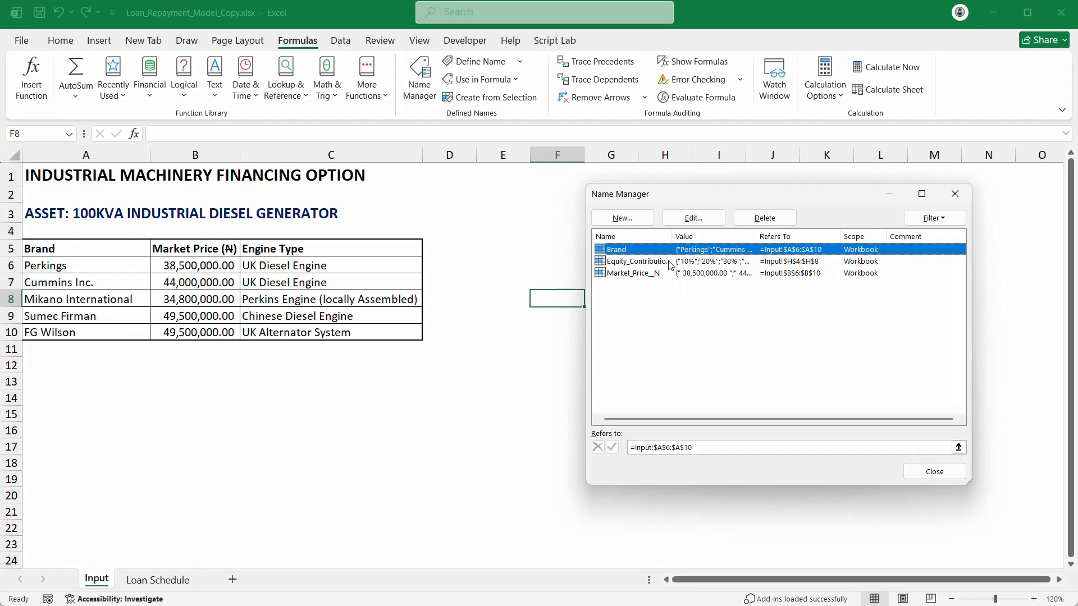
{"action": "left_click", "coordinate": [955, 195]}
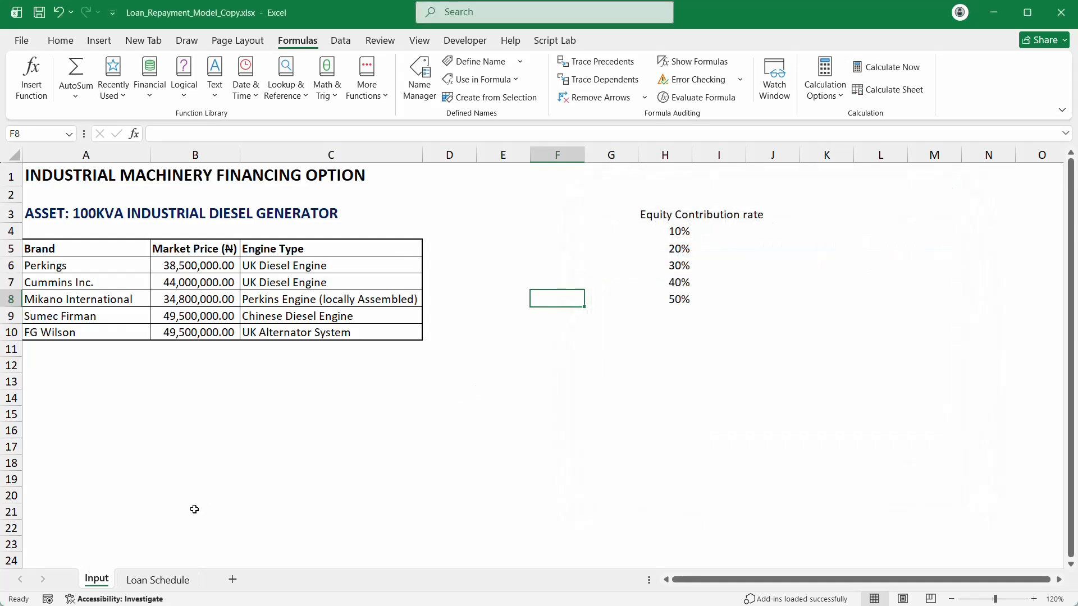
Step: Add a List data validation to Loan Schedule cell B2 with source =Brand
{"action": "left_click", "coordinate": [177, 582]}
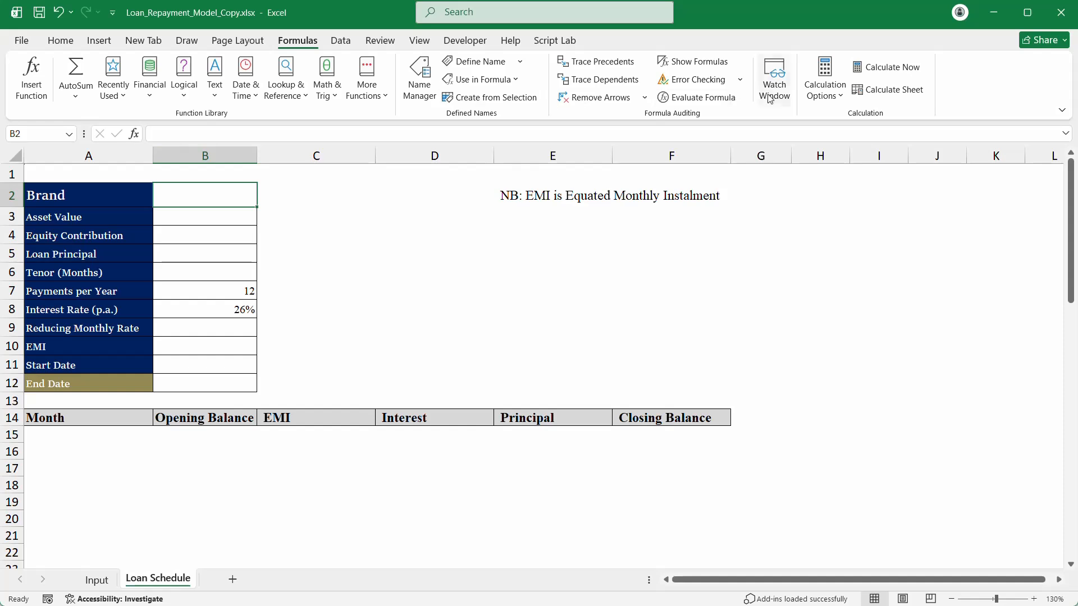
{"action": "left_click", "coordinate": [342, 42]}
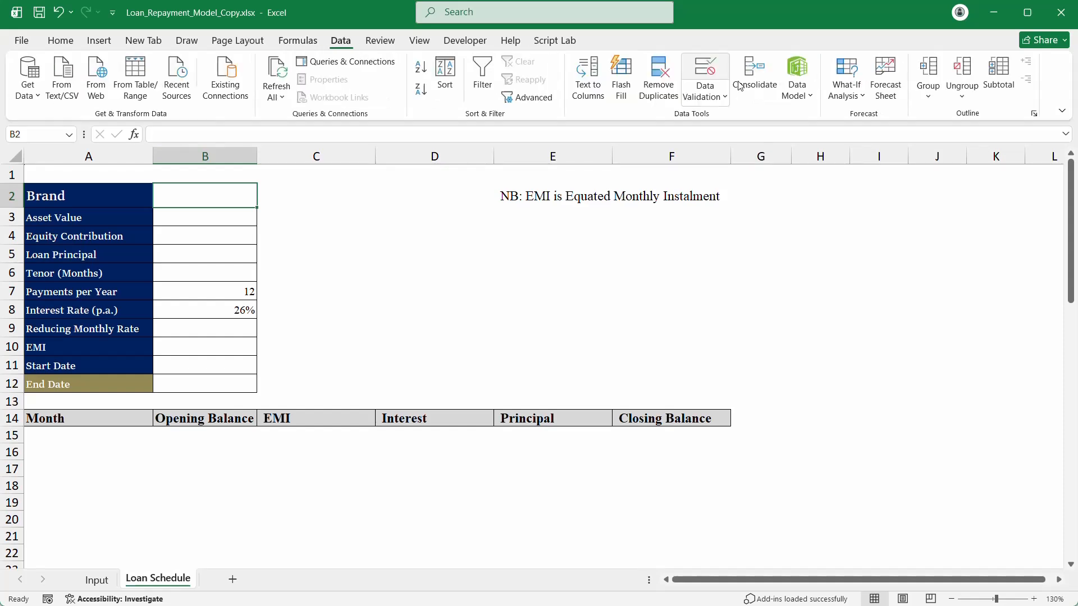
{"action": "left_click", "coordinate": [708, 95]}
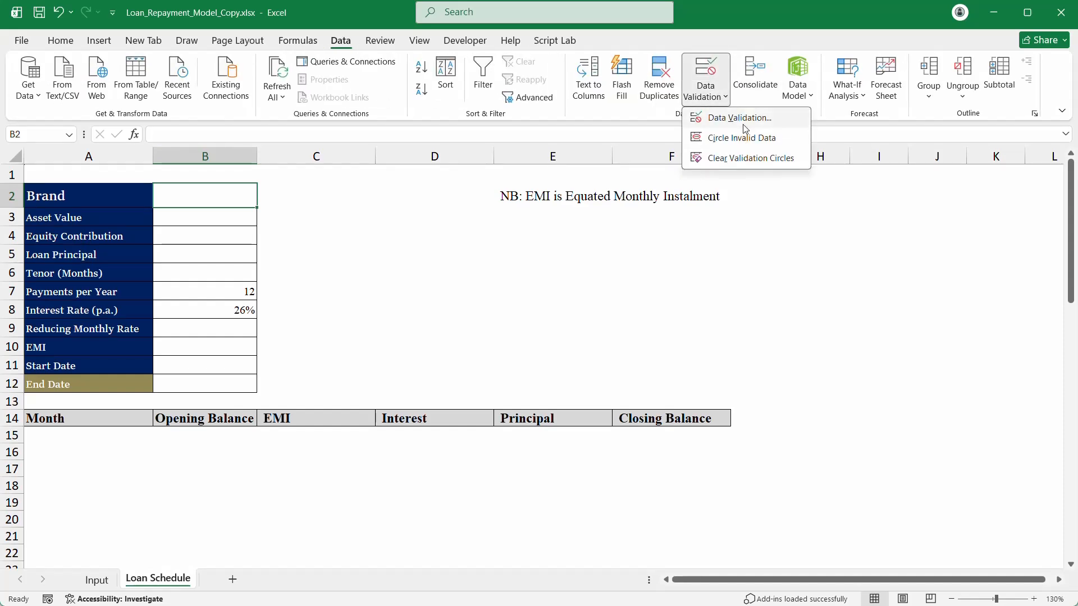
{"action": "left_click", "coordinate": [740, 118]}
{"action": "left_click", "coordinate": [695, 301]}
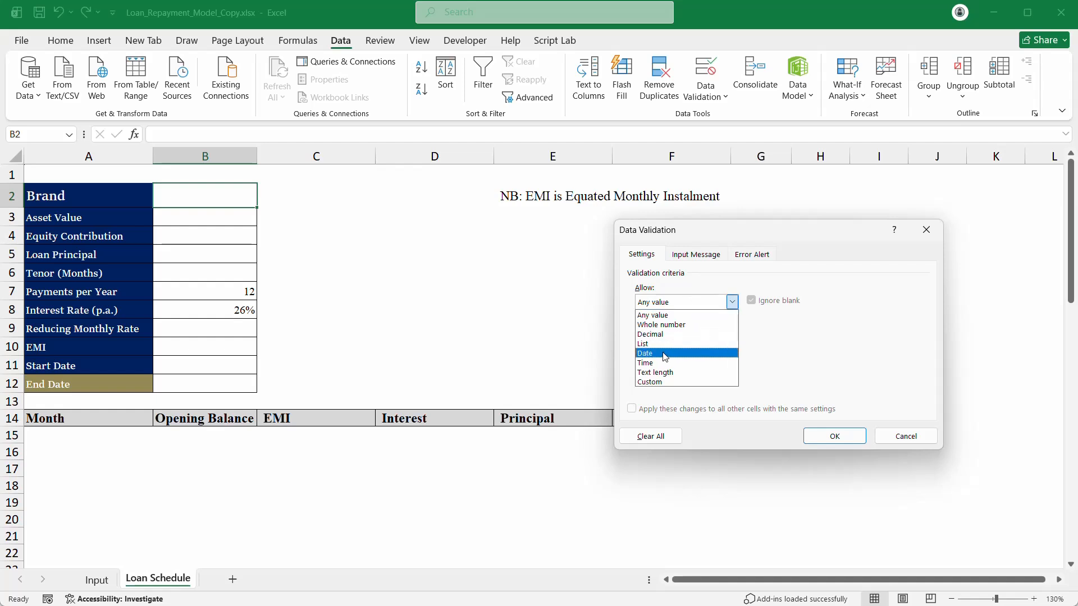
{"action": "left_click", "coordinate": [666, 349]}
{"action": "left_click", "coordinate": [655, 362]}
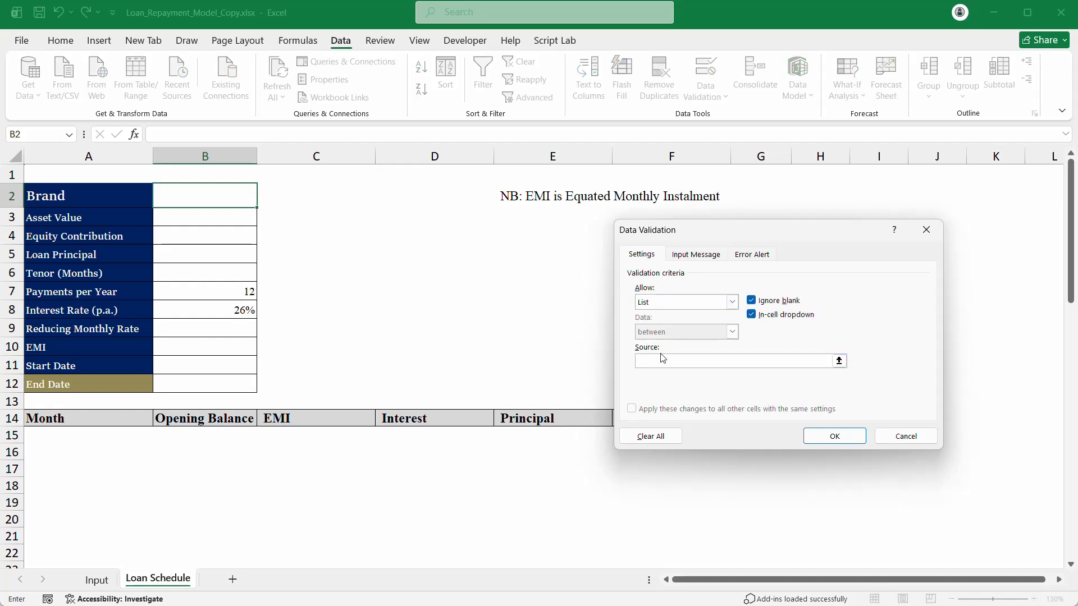
{"action": "key", "text": "super"}
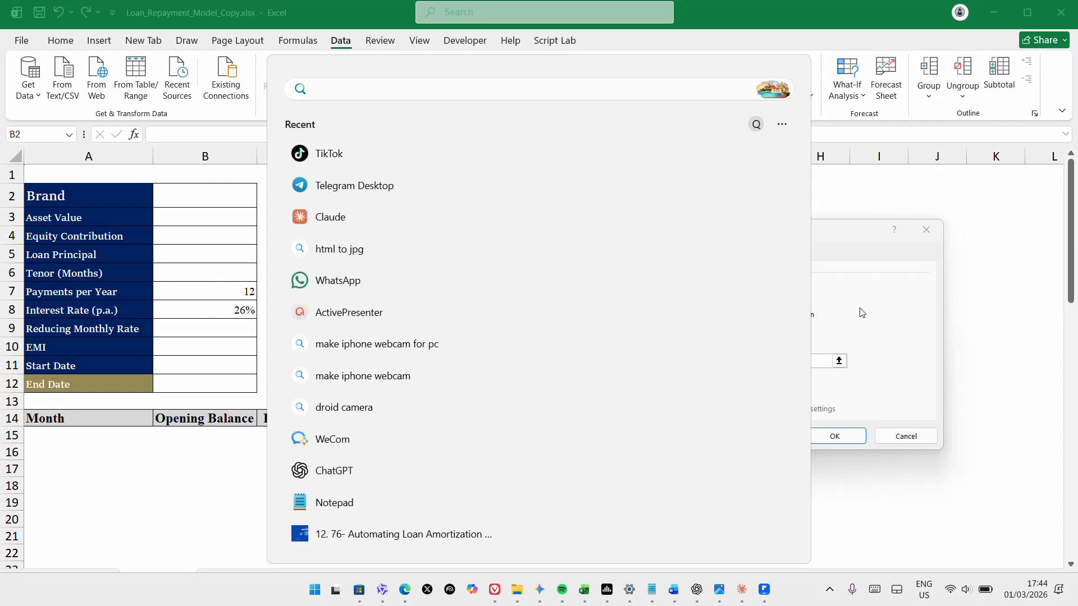
{"action": "key", "text": "Escape"}
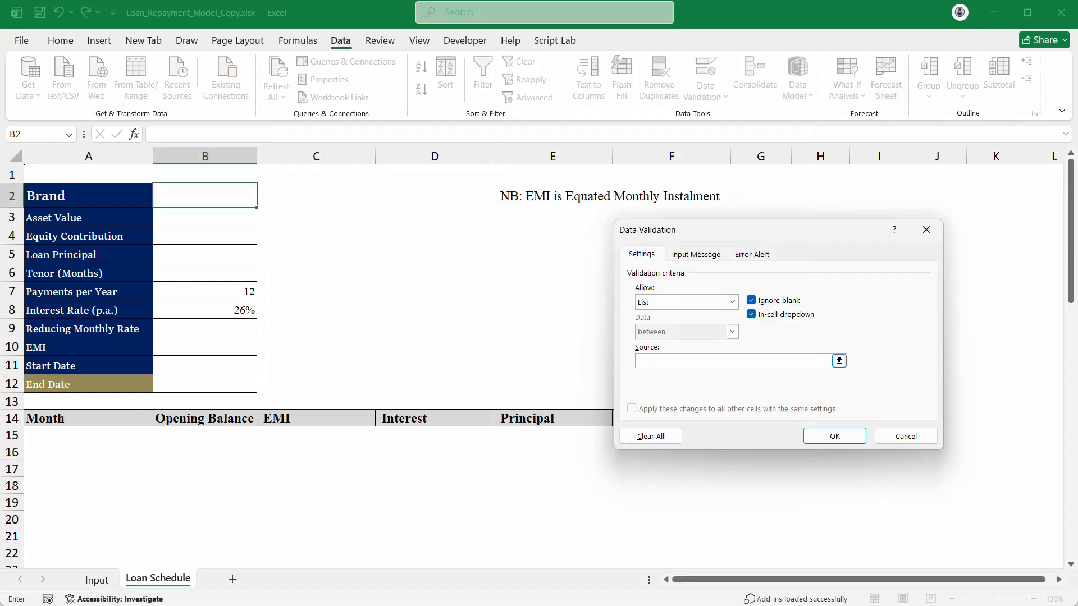
{"action": "key", "text": "F3"}
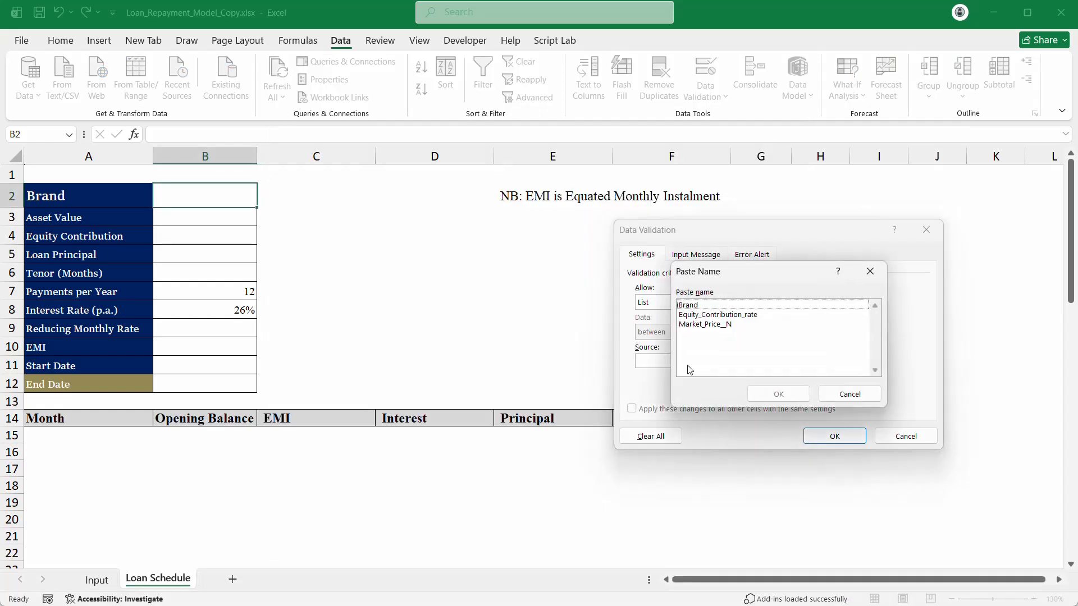
{"action": "left_click", "coordinate": [700, 306]}
{"action": "left_click", "coordinate": [779, 395]}
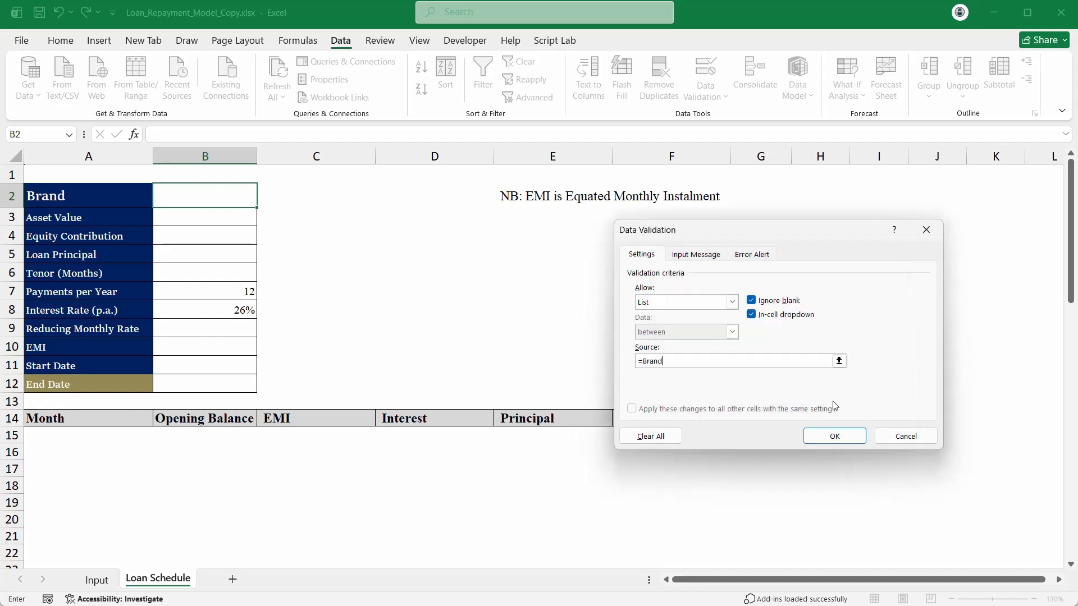
{"action": "left_click", "coordinate": [830, 437]}
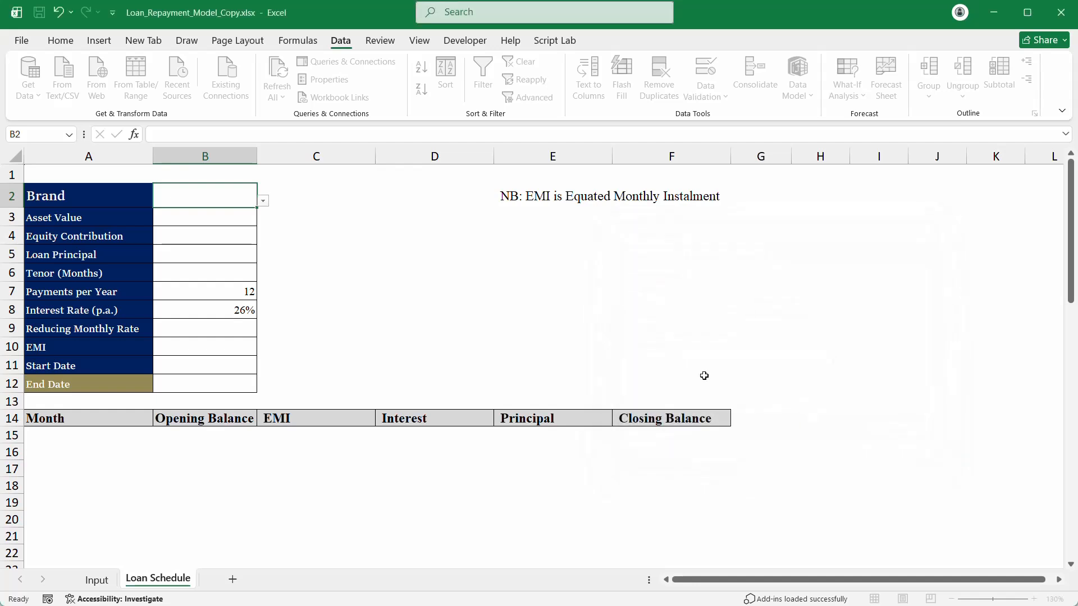
Step: Choose Cummins Inc. from the Brand dropdown in B2
{"action": "left_click", "coordinate": [263, 201]}
{"action": "left_click", "coordinate": [235, 226]}
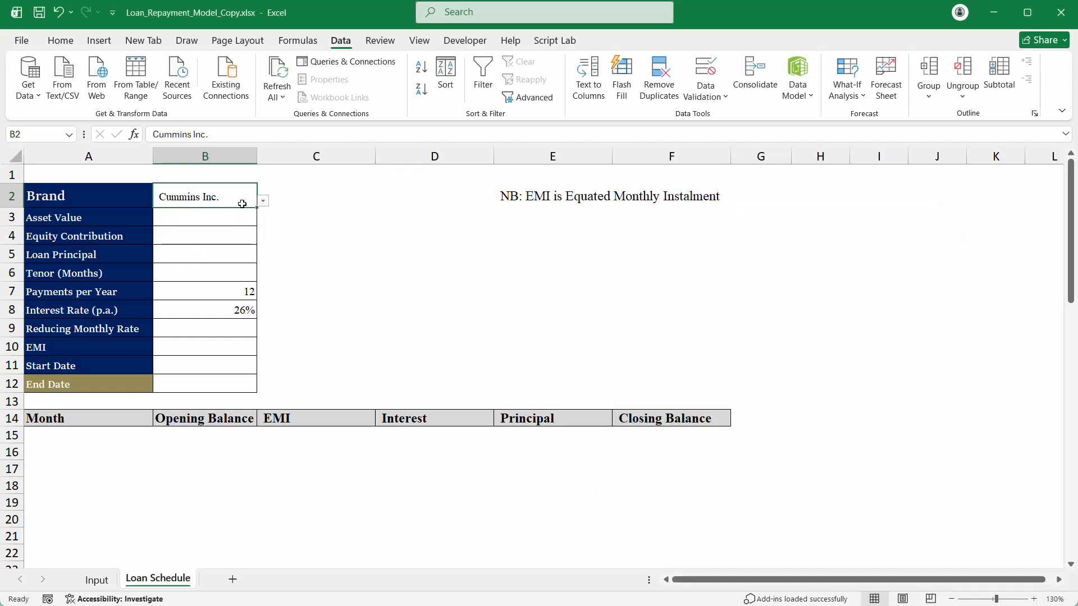
{"action": "left_click", "coordinate": [204, 223]}
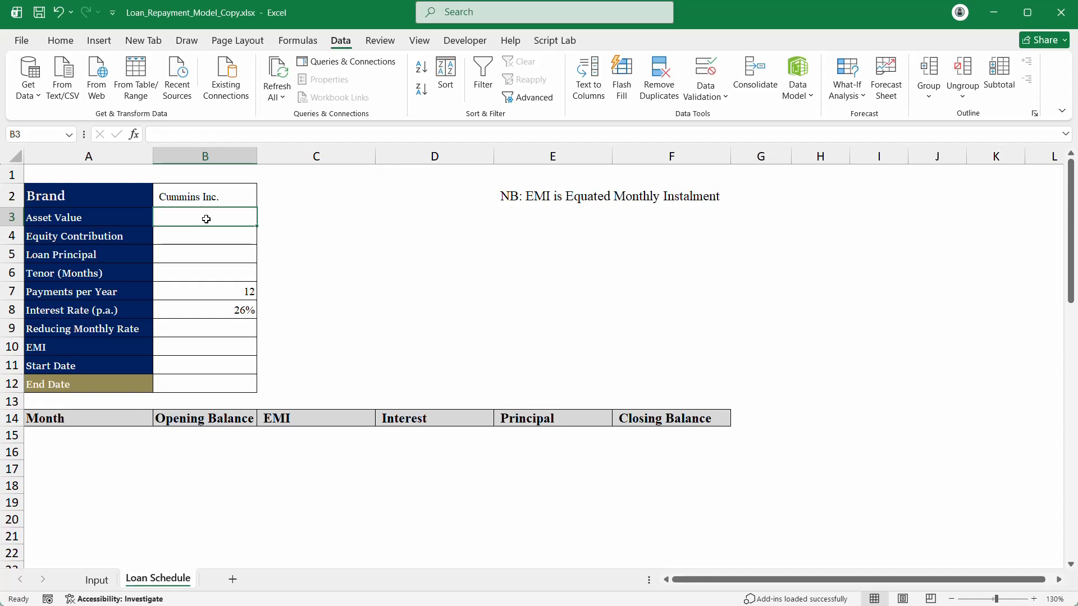
Step: Insert a new row 3 labelled 'Quantity' above Asset Value
{"action": "left_click", "coordinate": [3, 215]}
{"action": "right_click", "coordinate": [2, 215]}
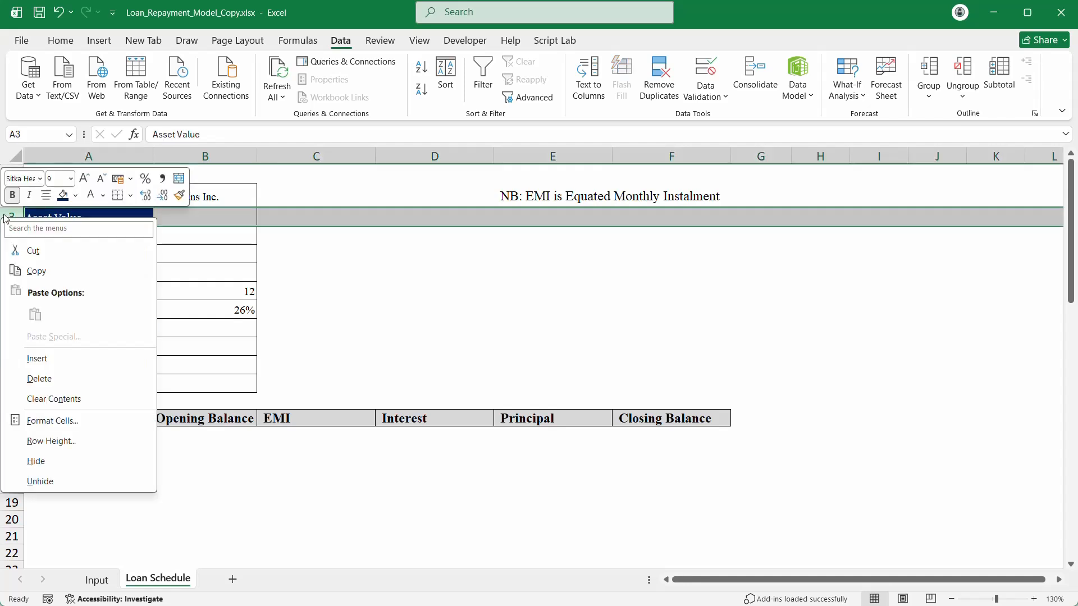
{"action": "left_click", "coordinate": [47, 358]}
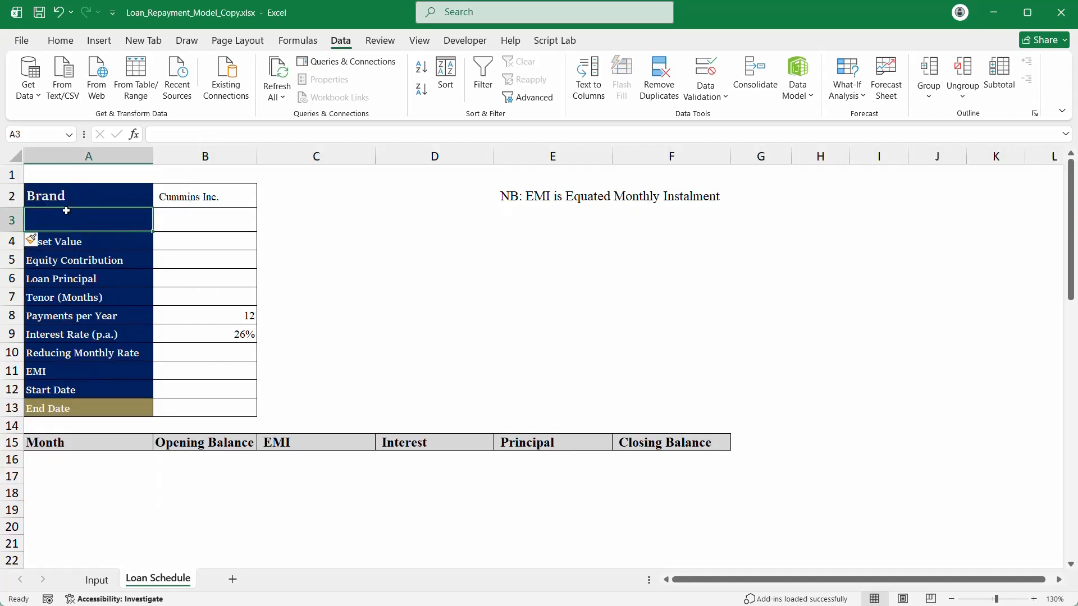
{"action": "type", "text": "Quantity"}
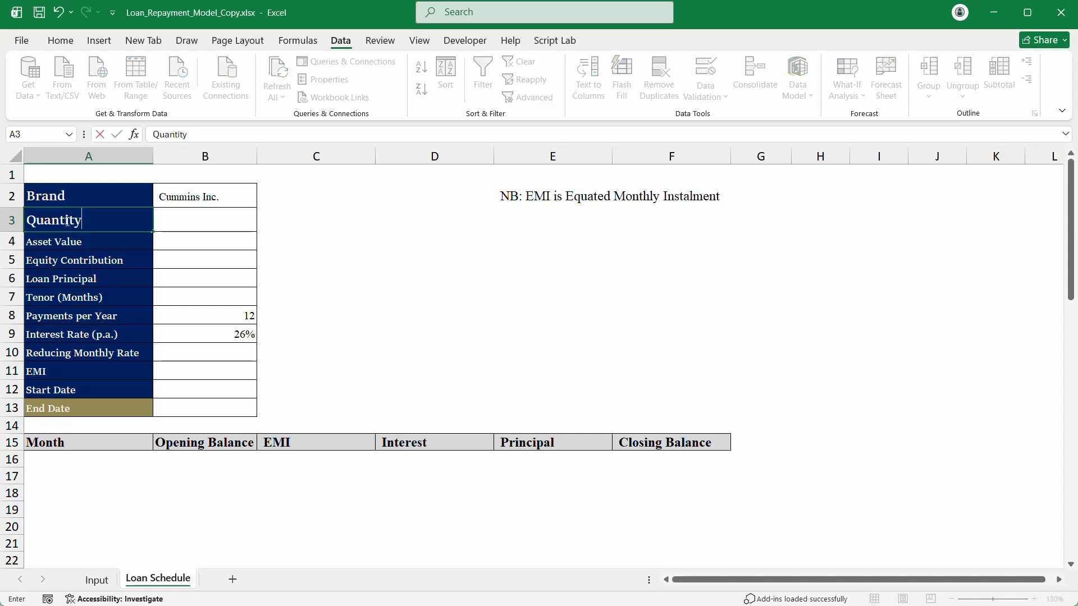
{"action": "key", "text": "Return"}
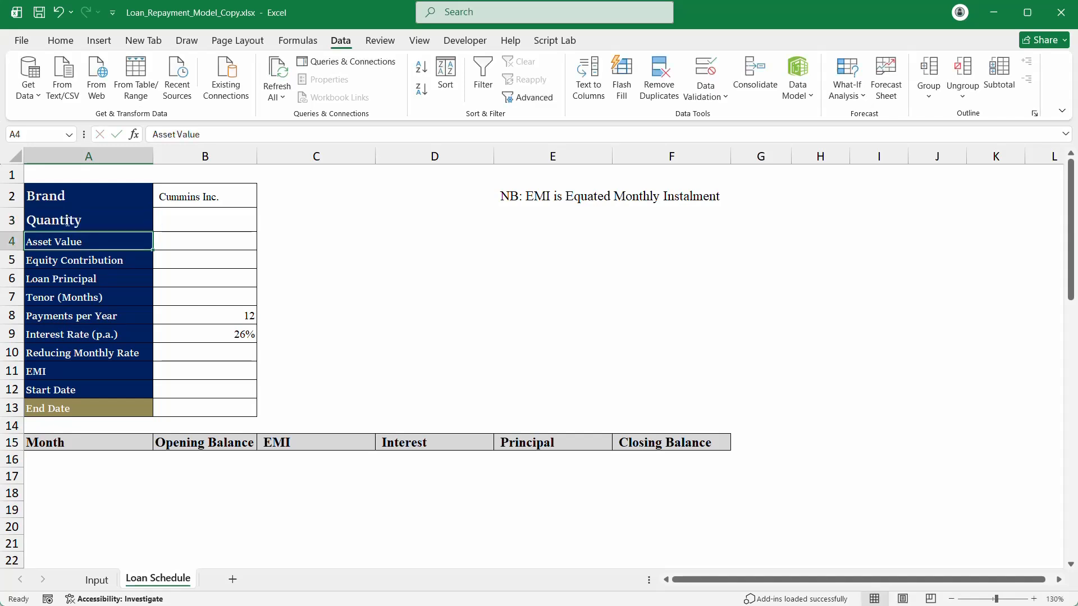
{"action": "left_click", "coordinate": [216, 221]}
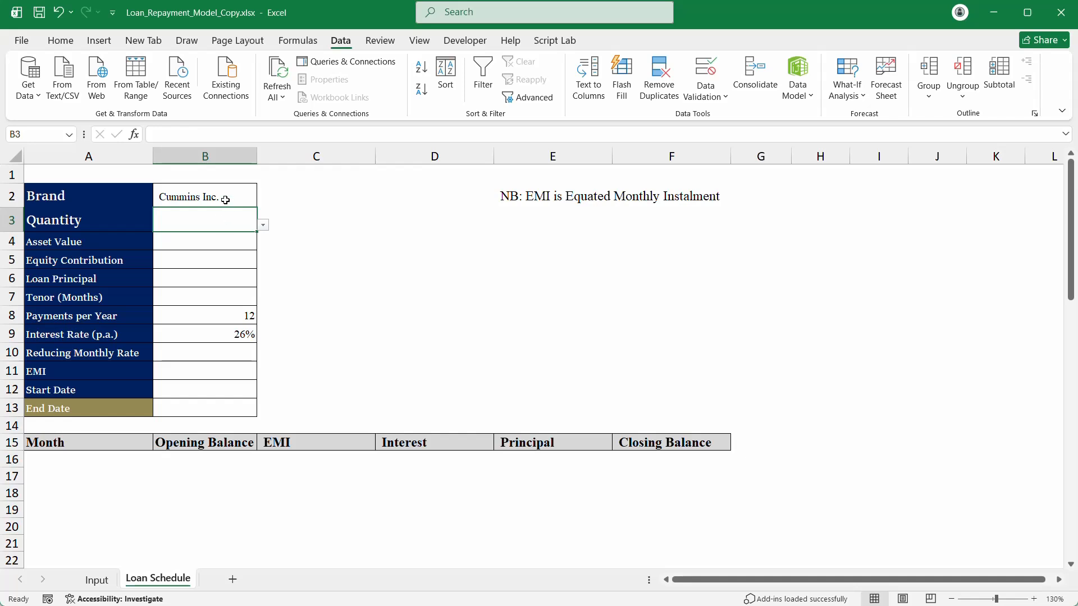
Step: Inspect the existing dropdowns on Brand B2 and Quantity B3
{"action": "left_click", "coordinate": [225, 200]}
{"action": "left_click", "coordinate": [216, 222]}
{"action": "left_click", "coordinate": [207, 254]}
{"action": "left_click", "coordinate": [210, 243]}
{"action": "left_click", "coordinate": [221, 213]}
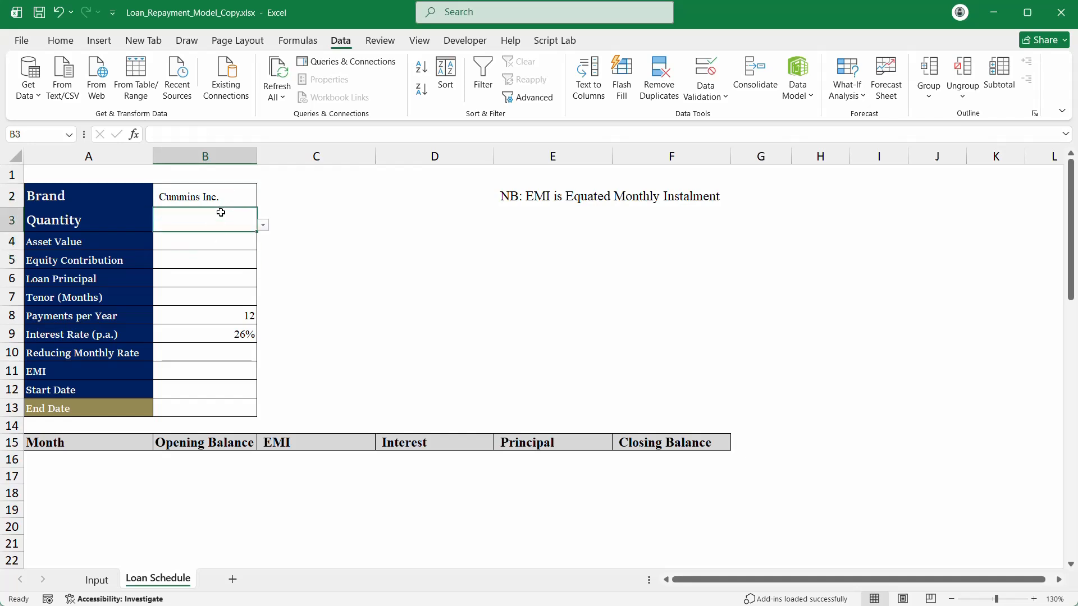
{"action": "left_click", "coordinate": [262, 225]}
{"action": "left_click", "coordinate": [255, 227]}
Step: Paste only the validation from empty cell C3 onto B3, clearing its dropdown
{"action": "left_click", "coordinate": [306, 231]}
{"action": "key", "text": "ctrl+c"}
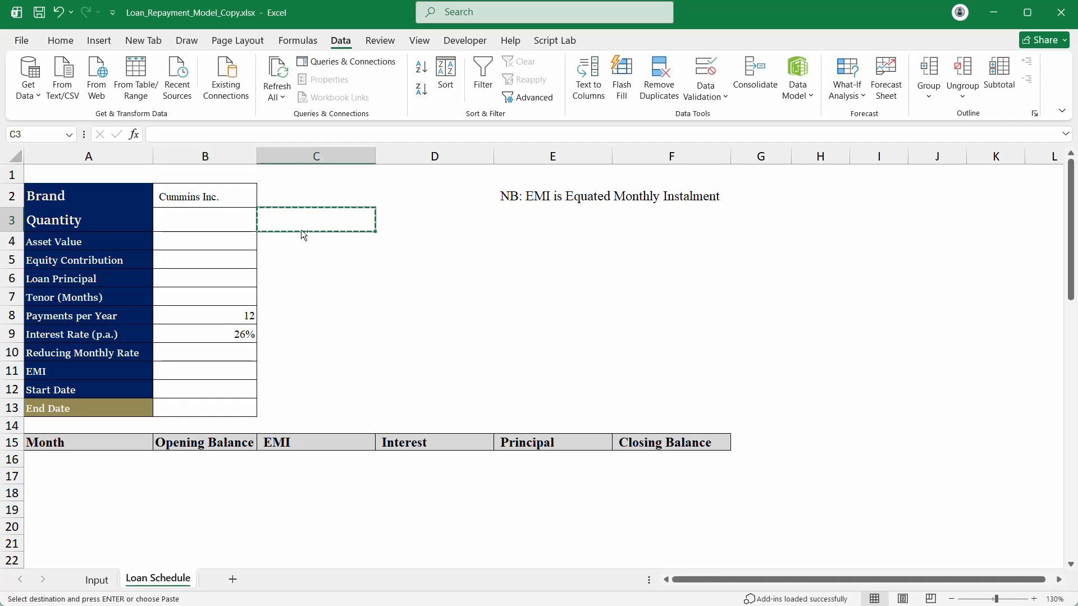
{"action": "left_click", "coordinate": [200, 221]}
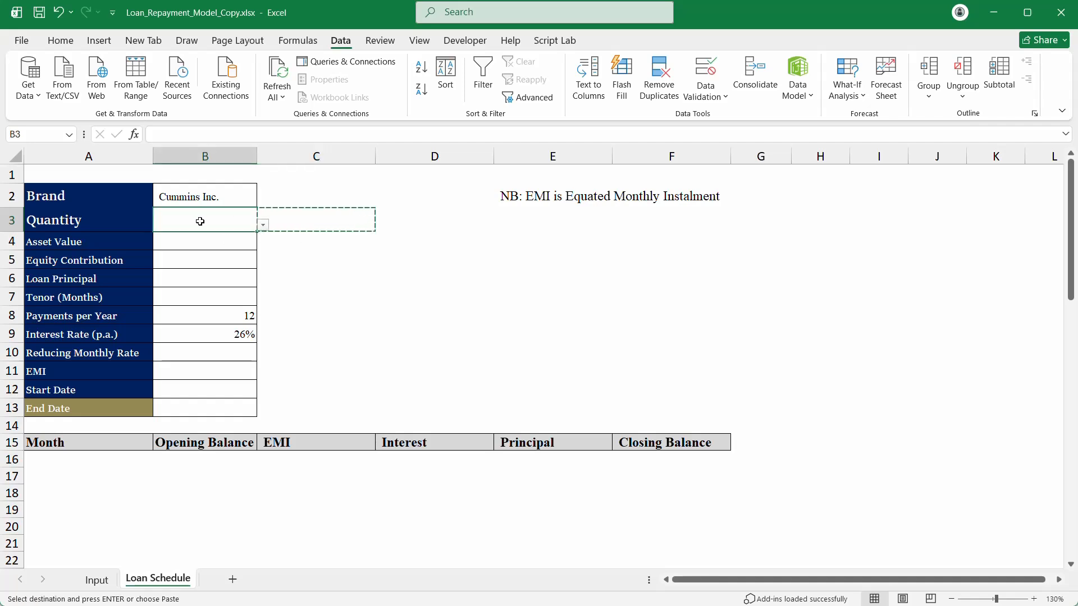
{"action": "key", "text": "ctrl+alt+v"}
{"action": "key", "text": "v"}
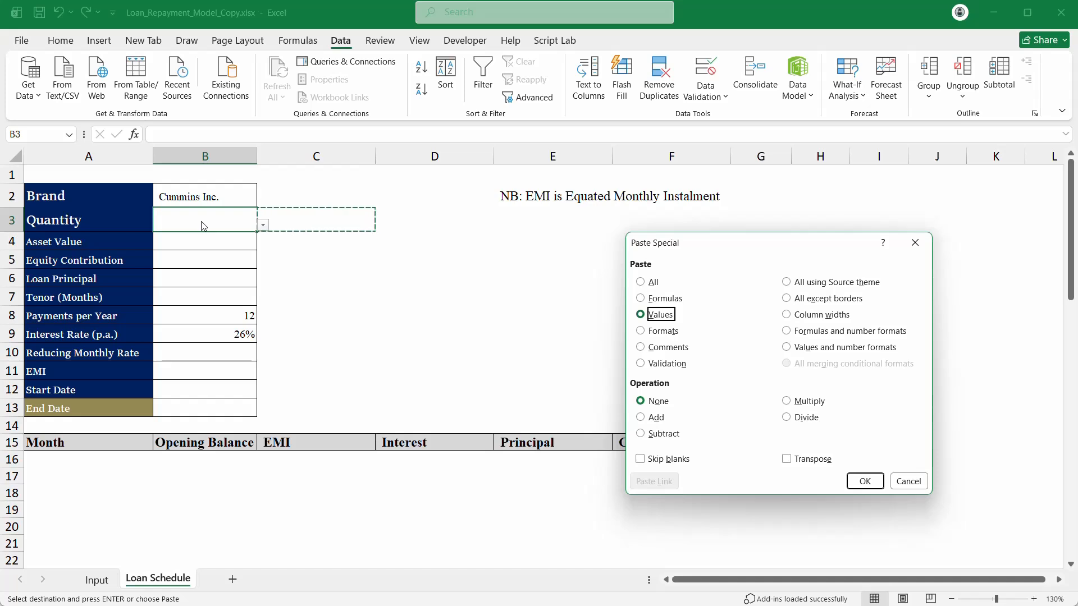
{"action": "left_click", "coordinate": [672, 365]}
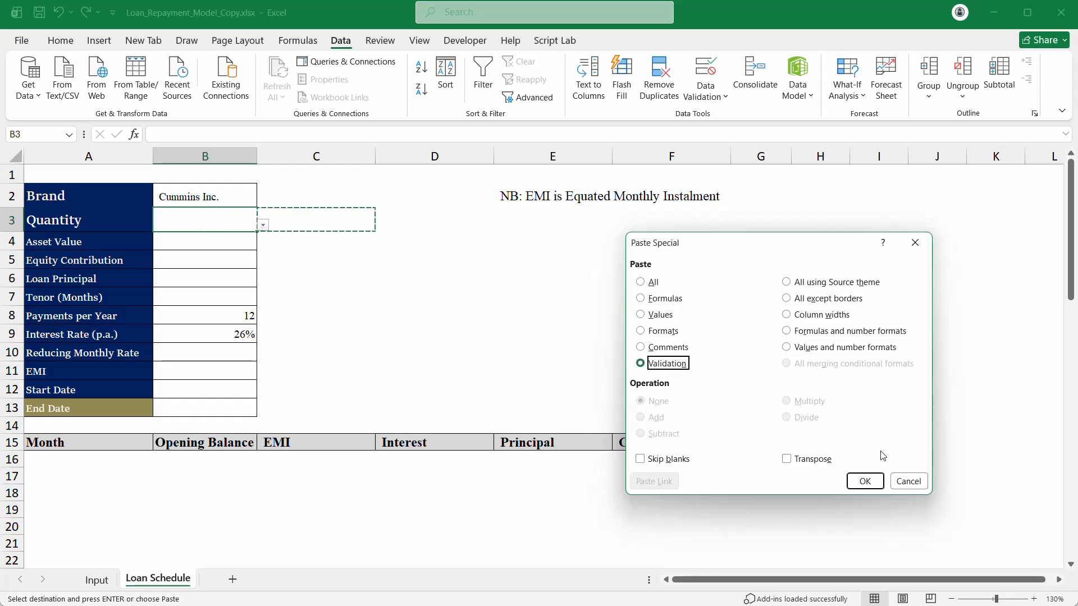
{"action": "left_click", "coordinate": [865, 481]}
Step: Verify B3 has no dropdown while Brand B2 keeps its list
{"action": "left_click", "coordinate": [385, 243]}
{"action": "left_click", "coordinate": [206, 223]}
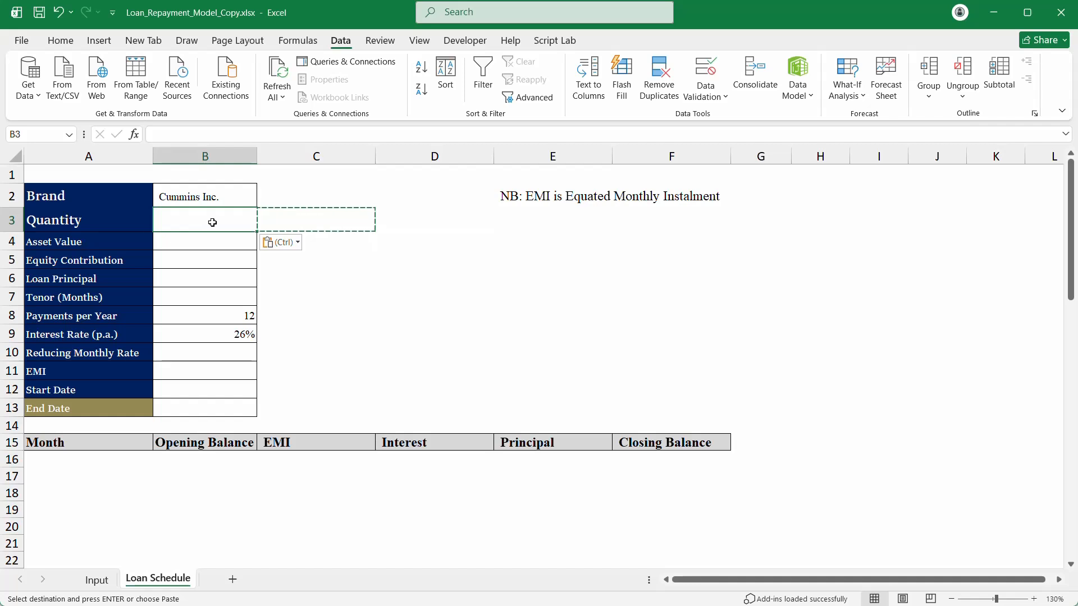
{"action": "left_click", "coordinate": [212, 240]}
{"action": "left_click", "coordinate": [212, 220]}
{"action": "left_click", "coordinate": [211, 197]}
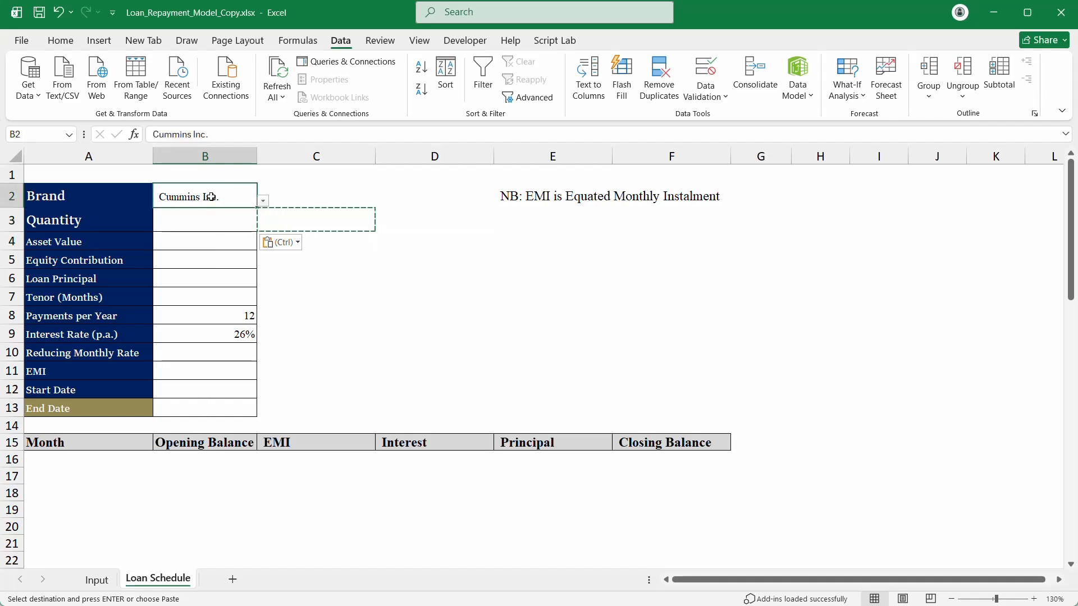
{"action": "left_click", "coordinate": [190, 218]}
{"action": "left_click", "coordinate": [174, 247]}
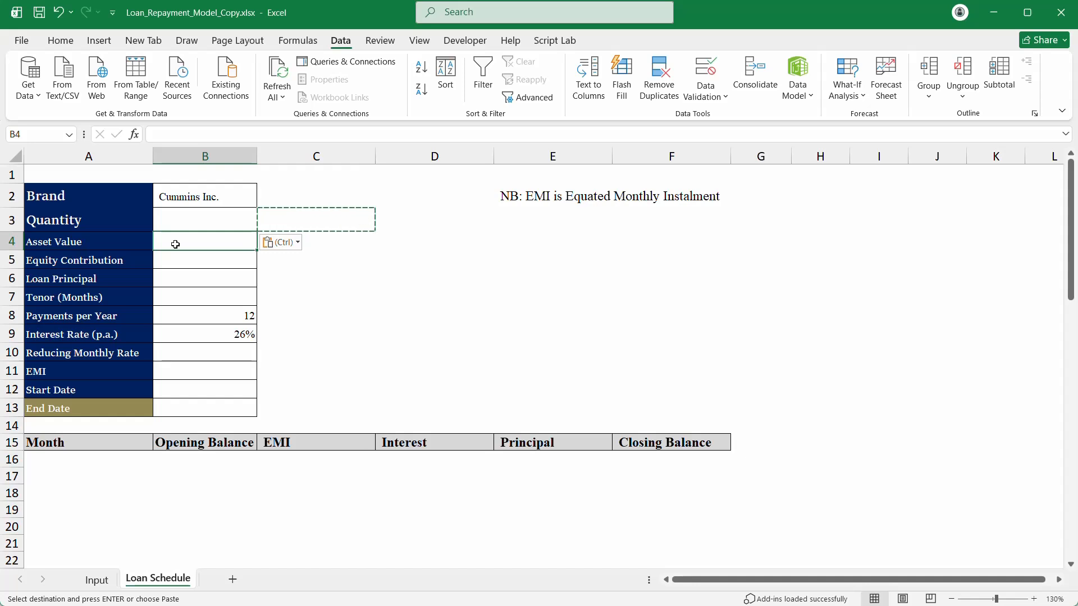
Step: Enter =XLOOKUP(B2,Brand,Market_Price__N) in the Asset Value cell B4
{"action": "type", "text": "=xlo"}
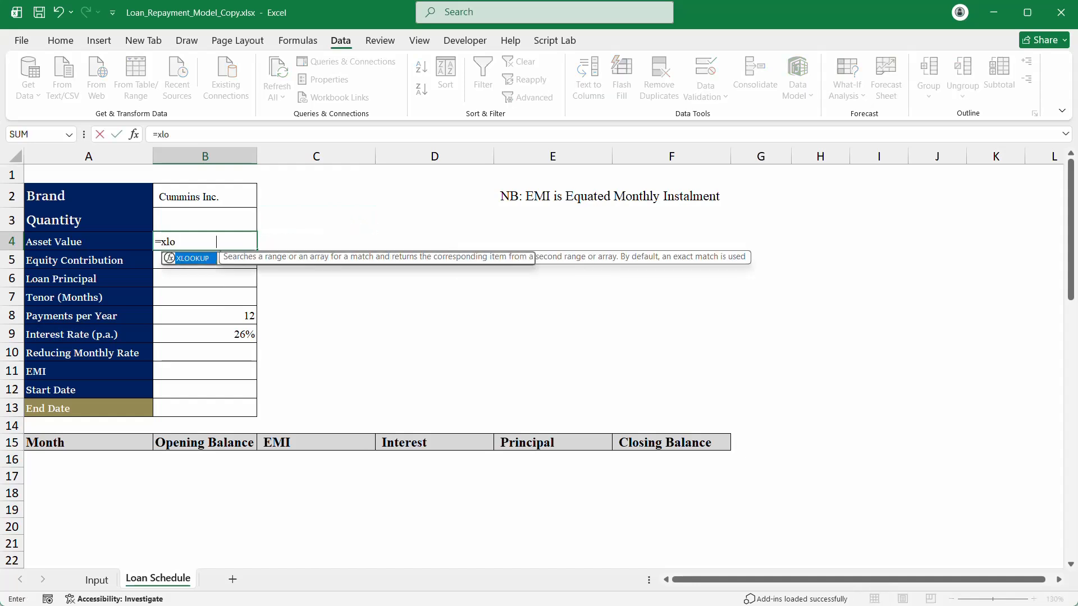
{"action": "key", "text": "Tab"}
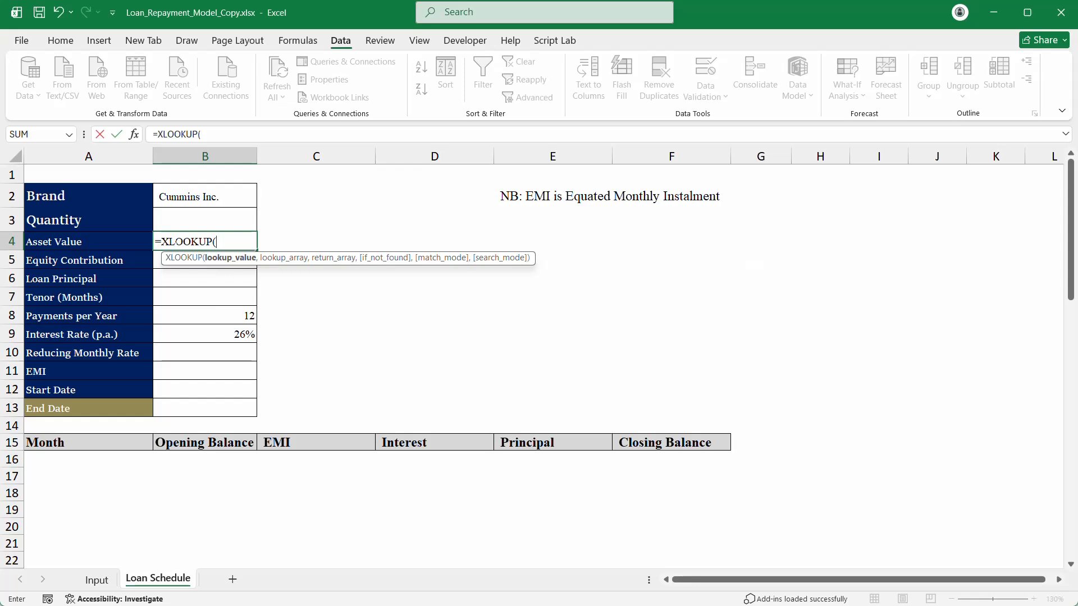
{"action": "left_click", "coordinate": [190, 196]}
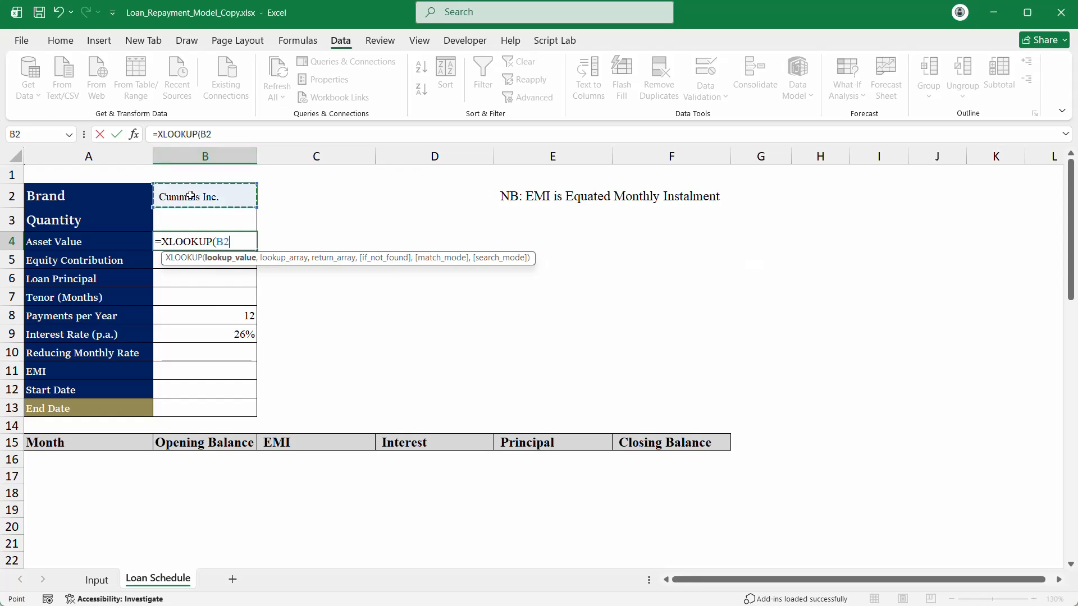
{"action": "type", "text": ",br"}
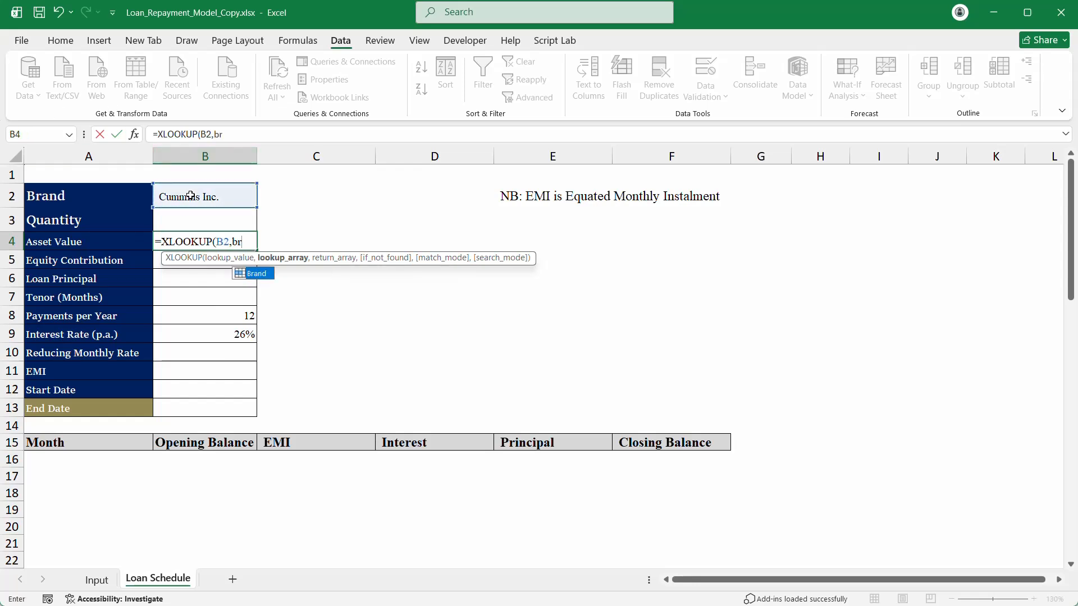
{"action": "key", "text": "Tab"}
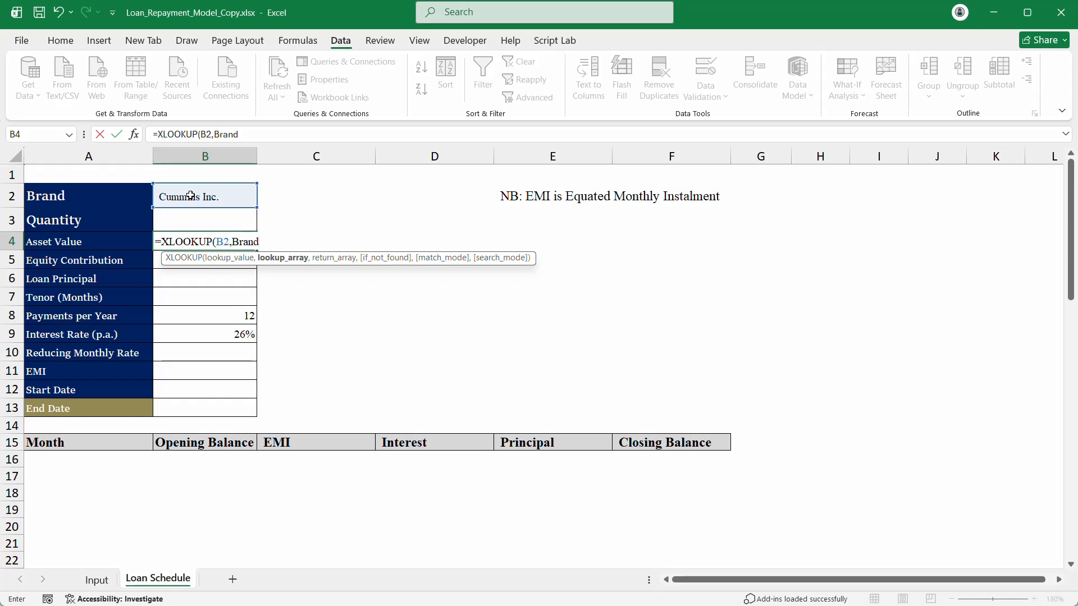
{"action": "type", "text": ","}
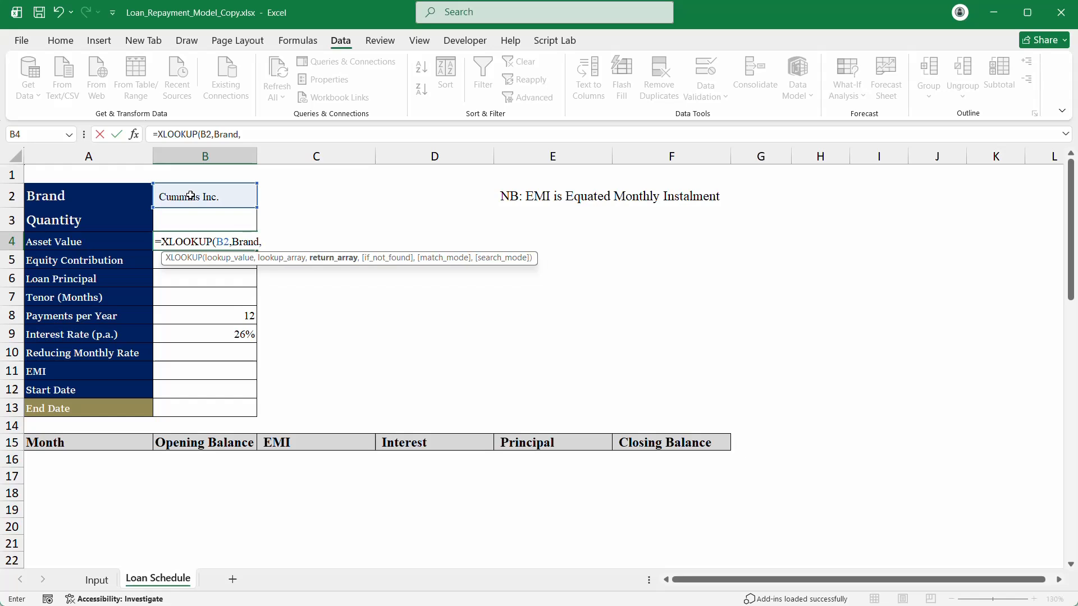
{"action": "type", "text": "ma"}
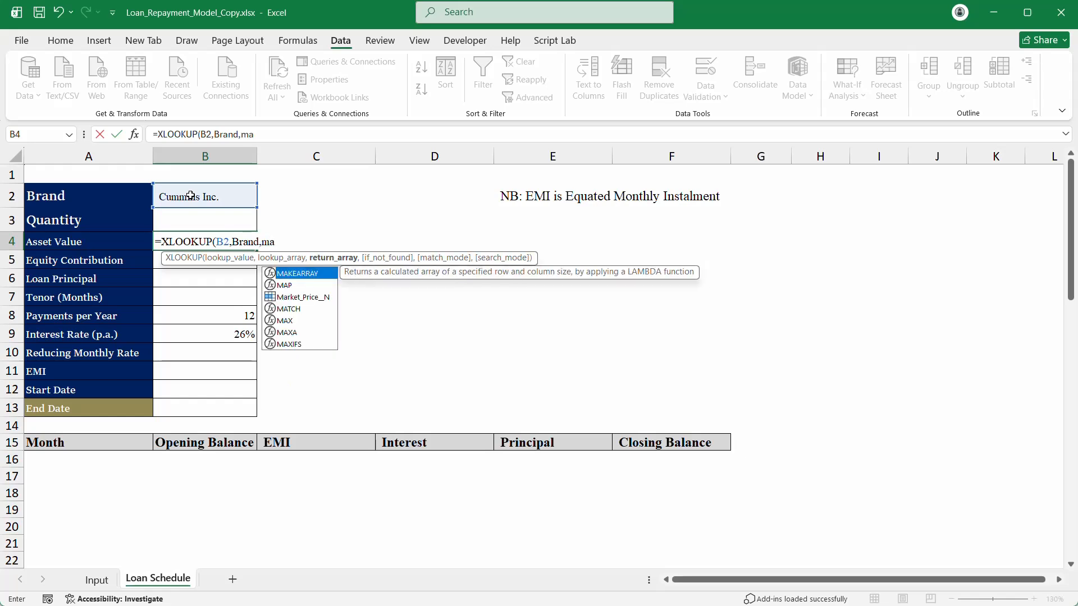
{"action": "key", "text": "Down"}
{"action": "key", "text": "Down"}
{"action": "key", "text": "Tab"}
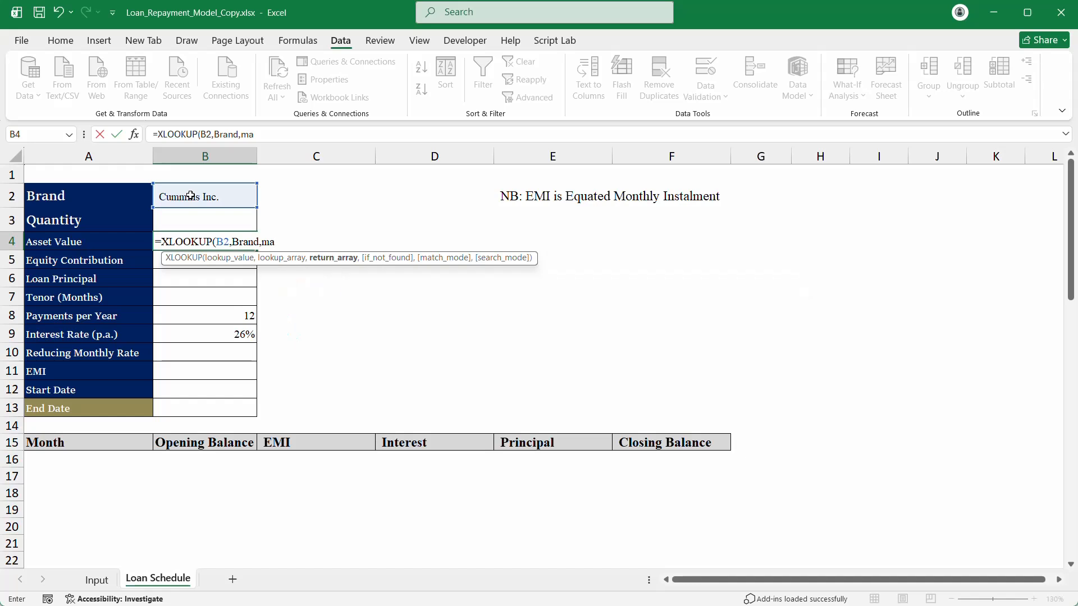
{"action": "type", "text": ")"}
{"action": "key", "text": "Return"}
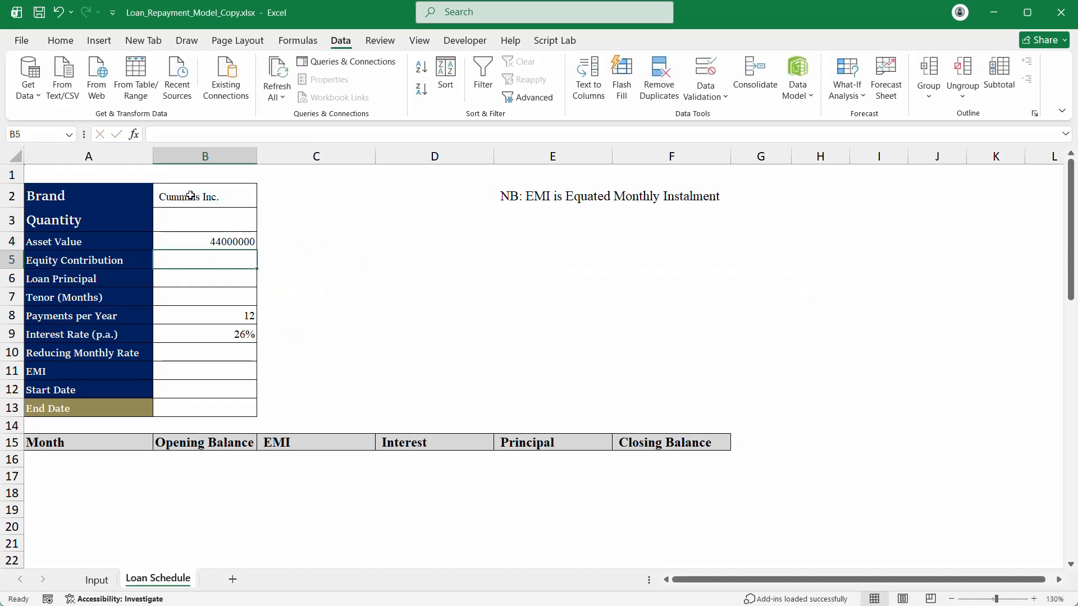
Step: Apply Comma Style to B4 so it shows 44,000,000.00
{"action": "left_click", "coordinate": [194, 242]}
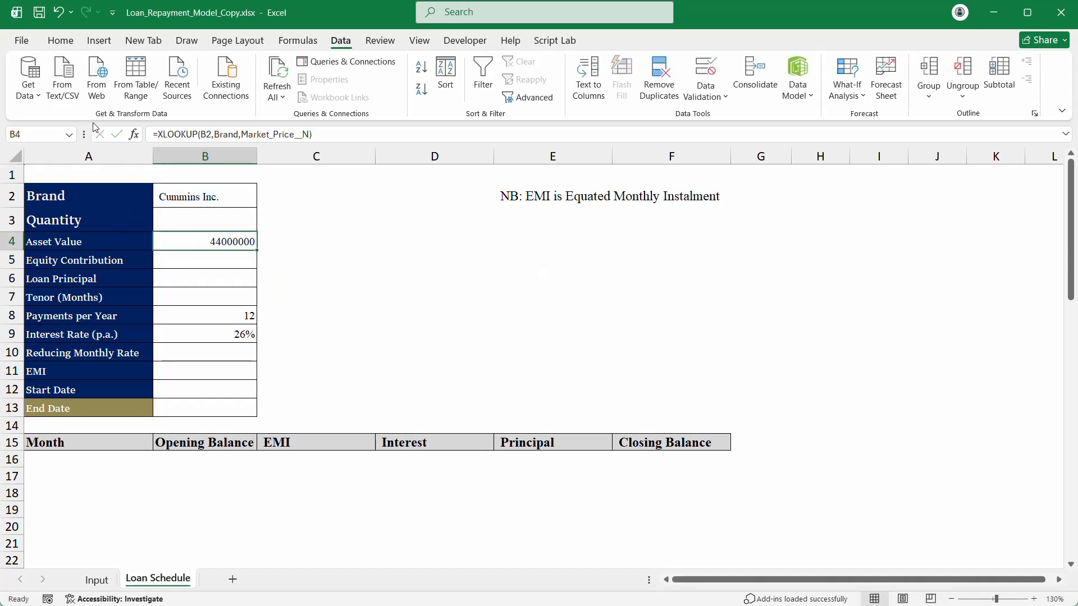
{"action": "left_click", "coordinate": [61, 40]}
{"action": "left_click", "coordinate": [562, 89]}
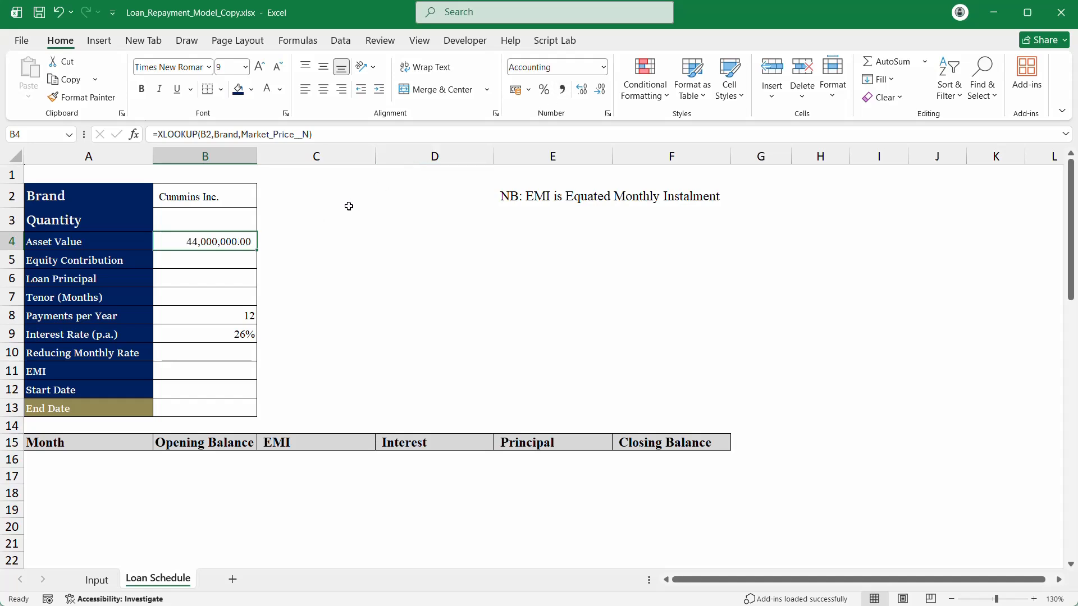
{"action": "left_click", "coordinate": [198, 219]}
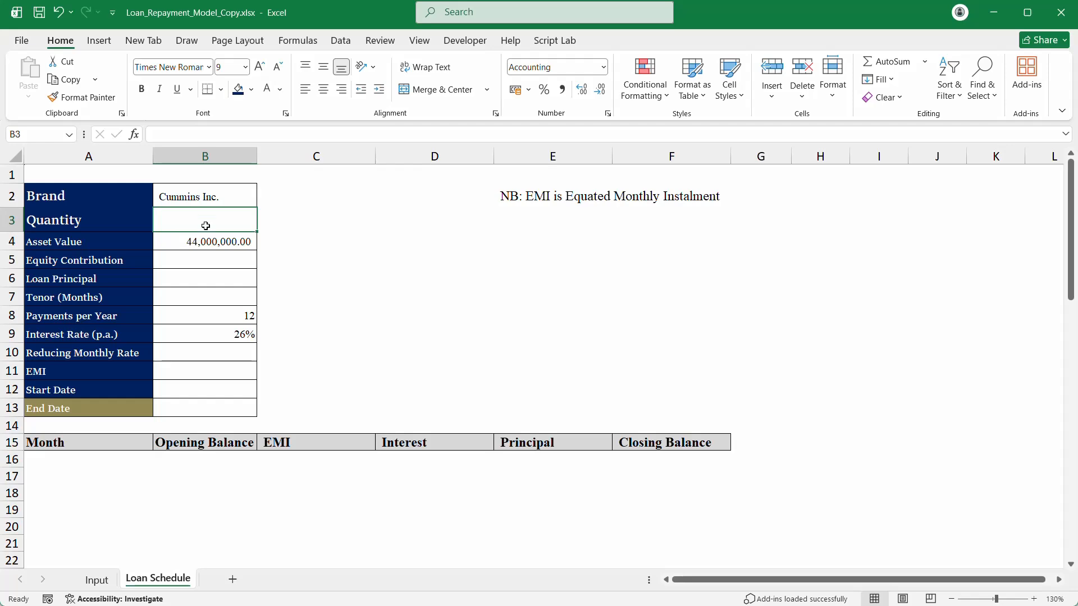
Step: On the Input sheet, enter the header Qty in M3 and 1 in M4
{"action": "left_click", "coordinate": [95, 580]}
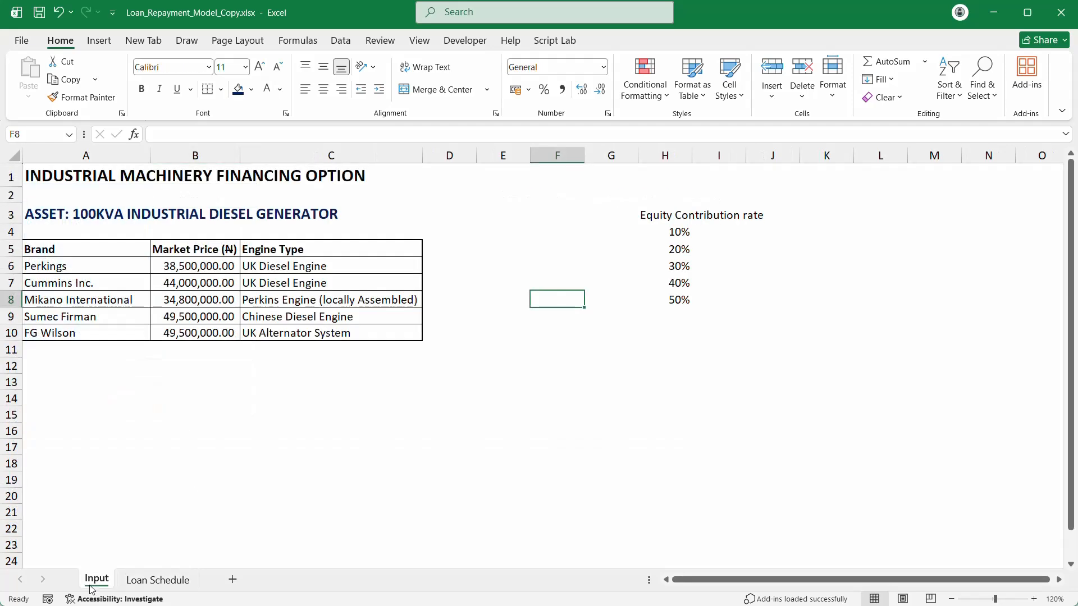
{"action": "left_click", "coordinate": [941, 221]}
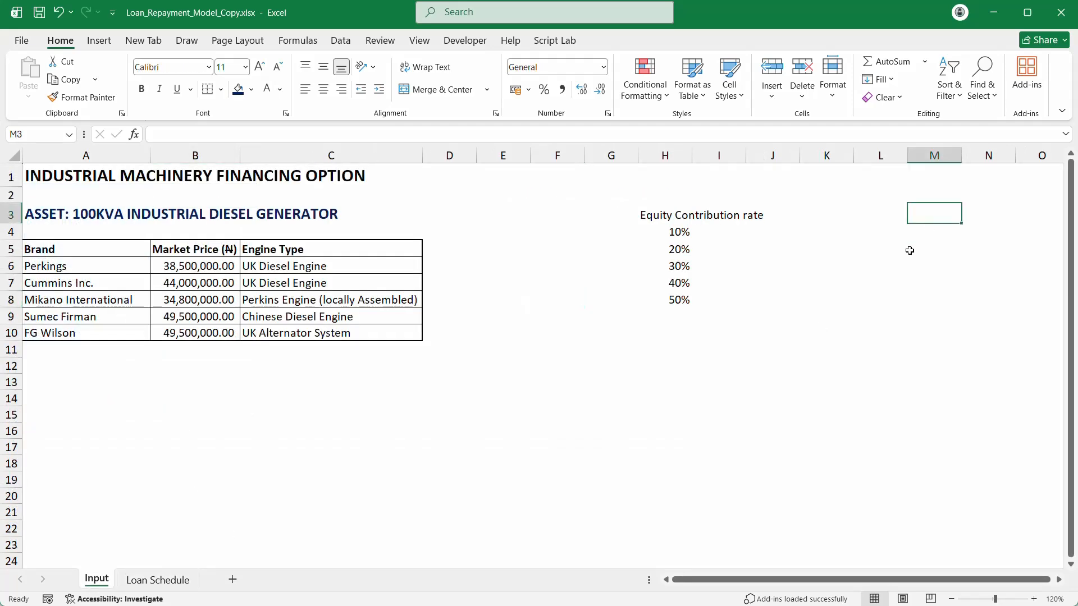
{"action": "type", "text": "Q"}
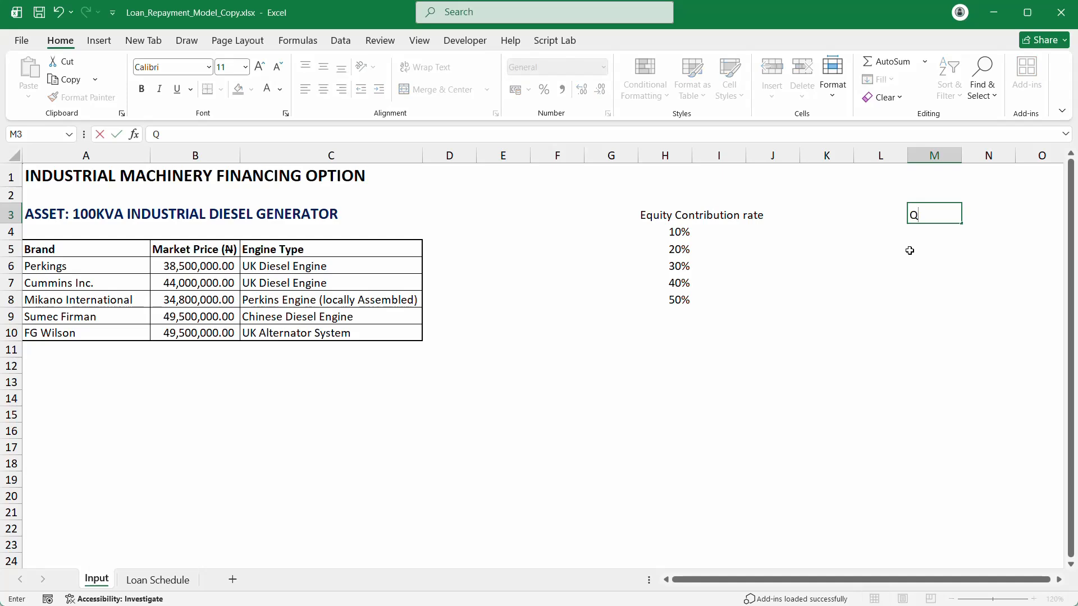
{"action": "type", "text": "ty"}
{"action": "key", "text": "Return"}
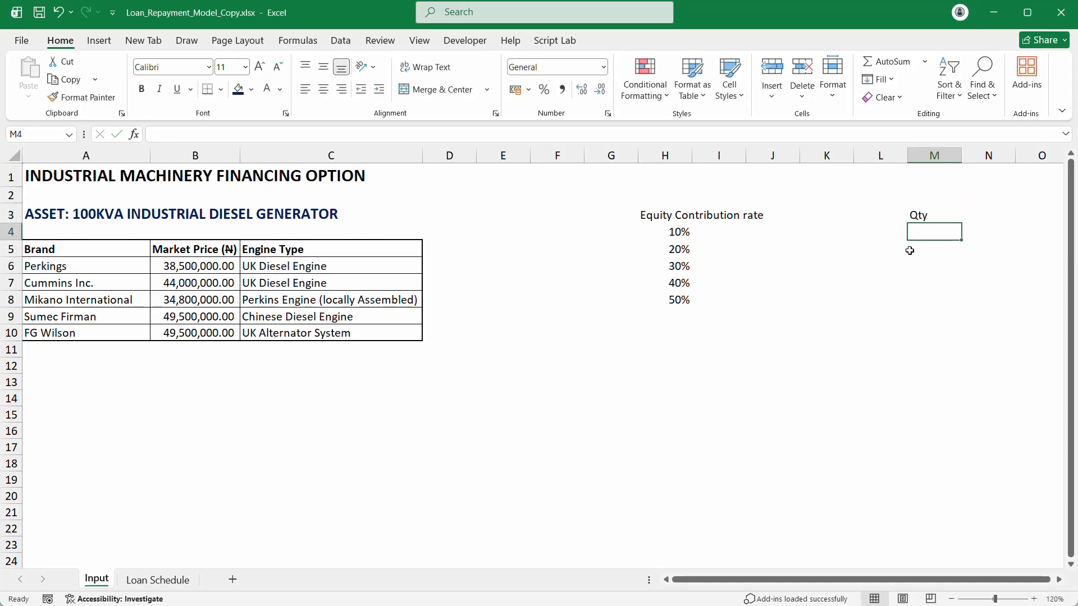
{"action": "type", "text": "1"}
{"action": "key", "text": "Return"}
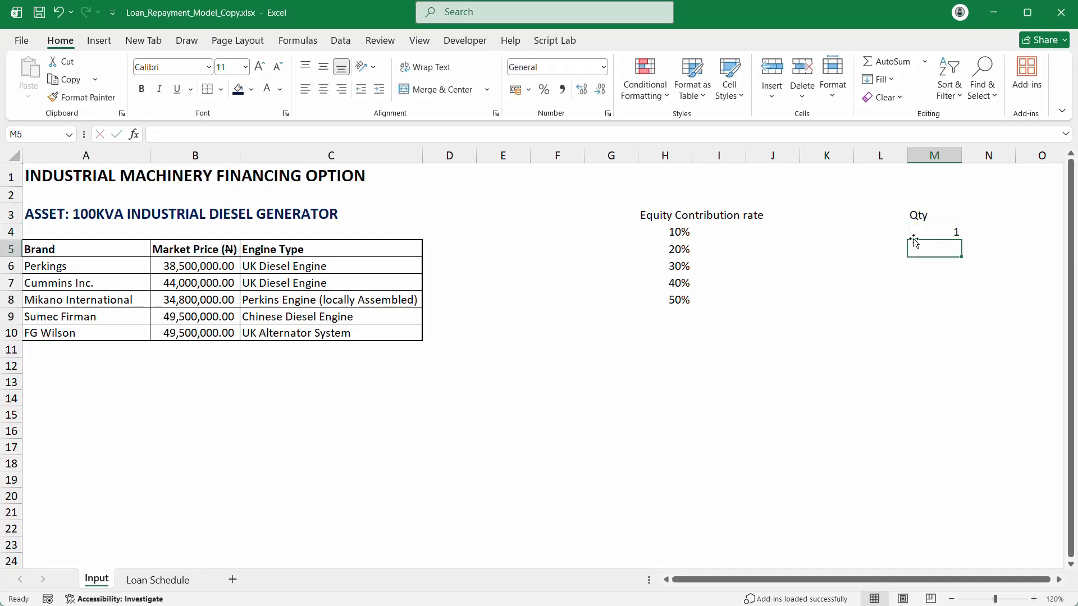
Step: Fill the Qty column down as a number series from 1 to 10
{"action": "left_click", "coordinate": [941, 233]}
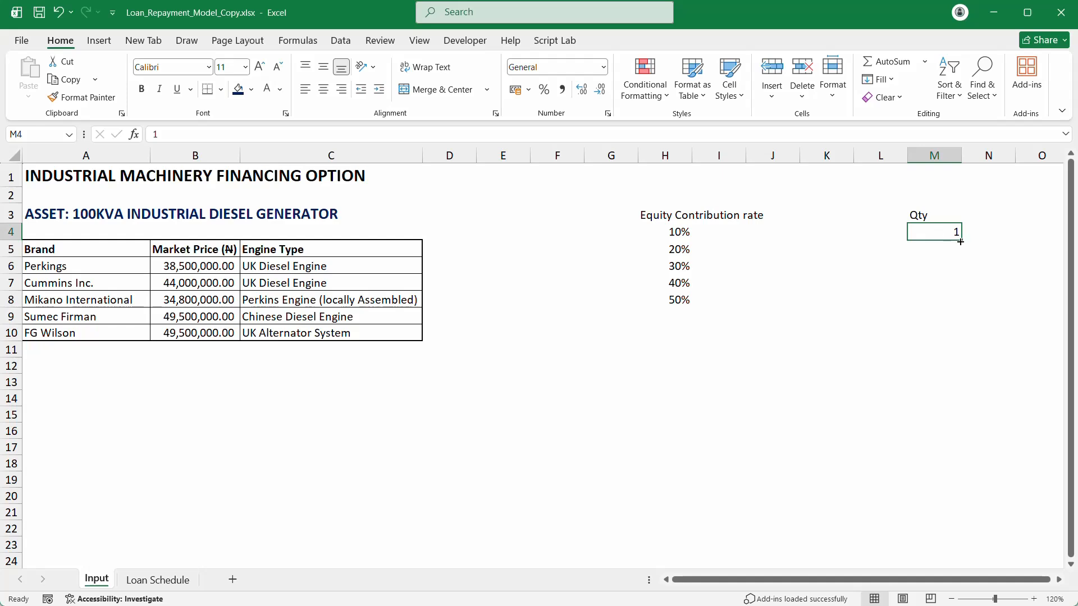
{"action": "left_click_drag", "start_coordinate": [960, 241], "coordinate": [962, 358]}
{"action": "left_click", "coordinate": [974, 367]}
{"action": "left_click", "coordinate": [989, 388]}
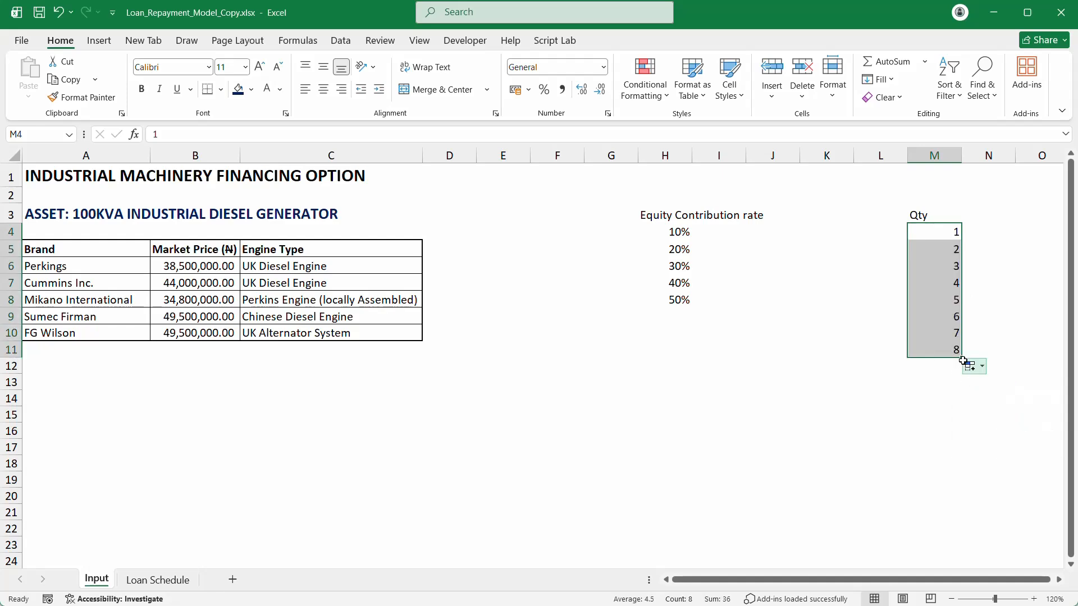
{"action": "left_click_drag", "start_coordinate": [962, 358], "coordinate": [957, 400]}
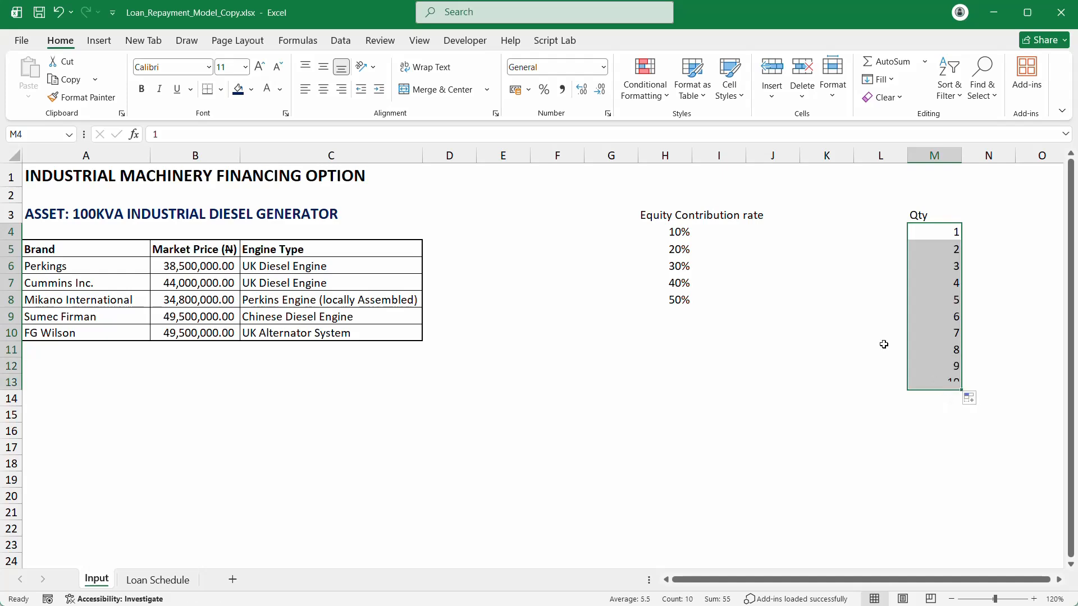
Step: Select M3:M11 and create a name from its top-row header Qty
{"action": "left_click_drag", "start_coordinate": [924, 216], "coordinate": [955, 351]}
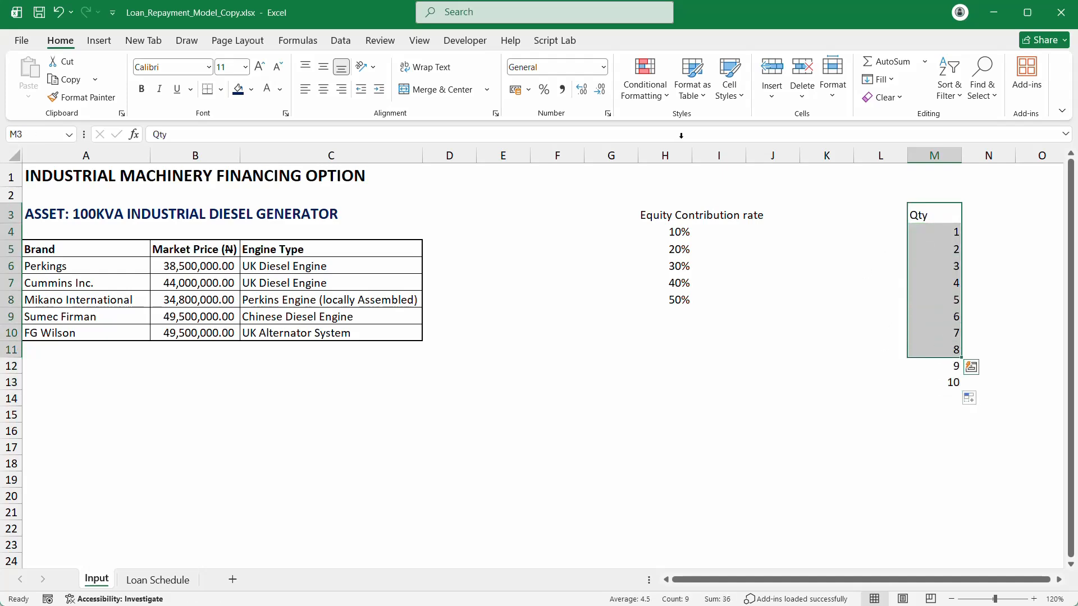
{"action": "left_click", "coordinate": [315, 42]}
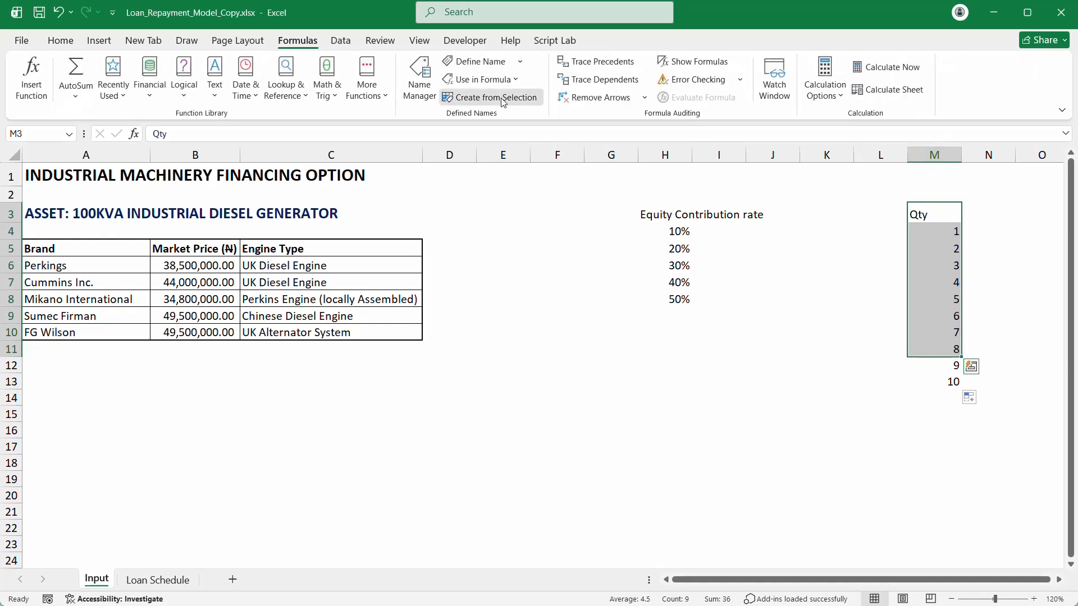
{"action": "left_click", "coordinate": [491, 97]}
Step: Confirm the Qty name, then go back to B3 on the Loan Schedule sheet
{"action": "left_click", "coordinate": [755, 385]}
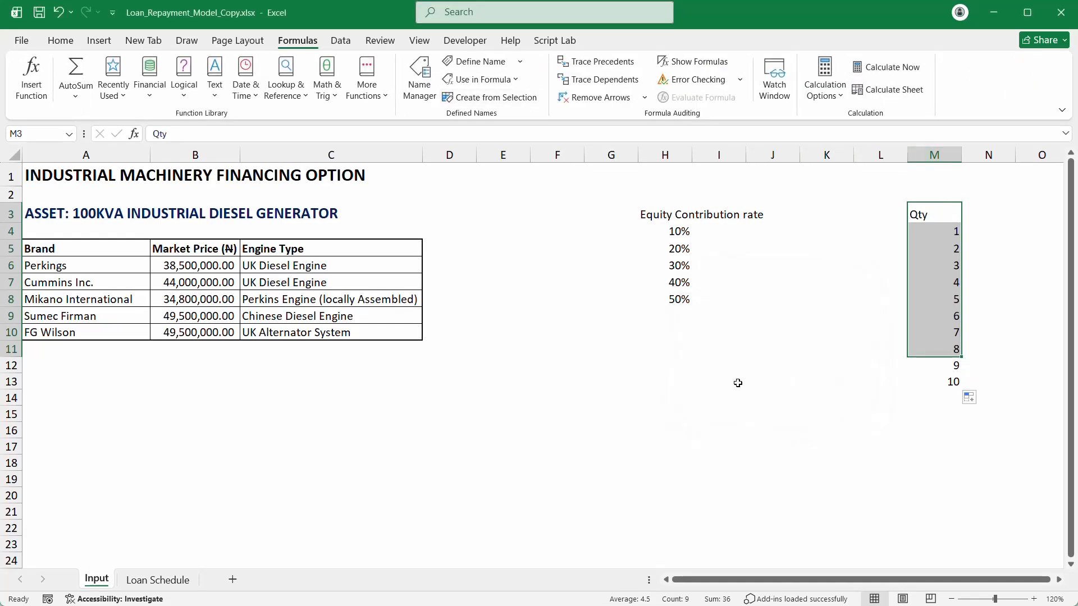
{"action": "left_click", "coordinate": [168, 582]}
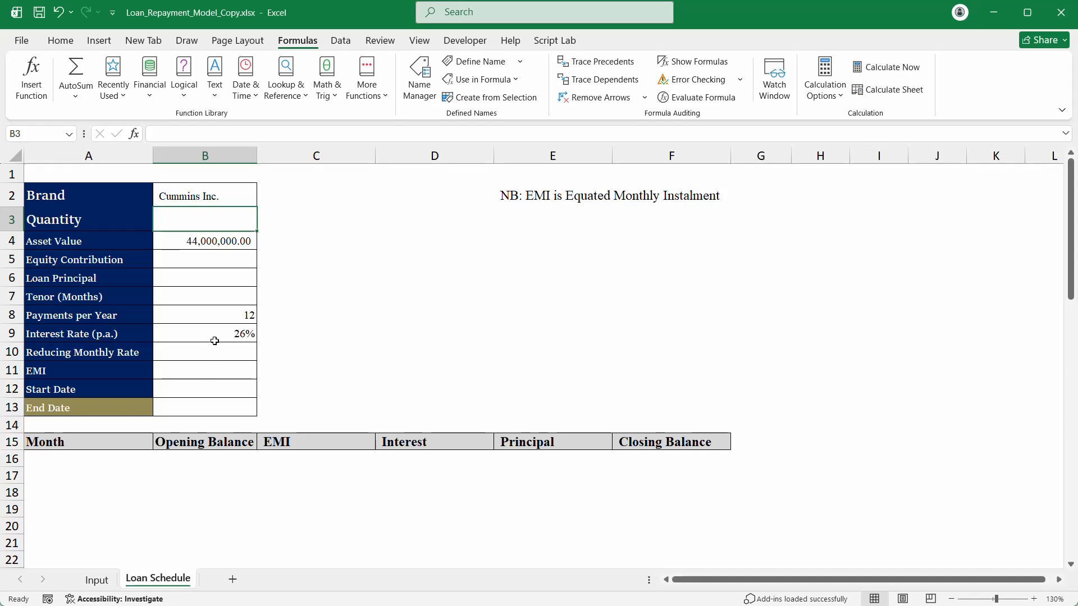
{"action": "left_click", "coordinate": [197, 256]}
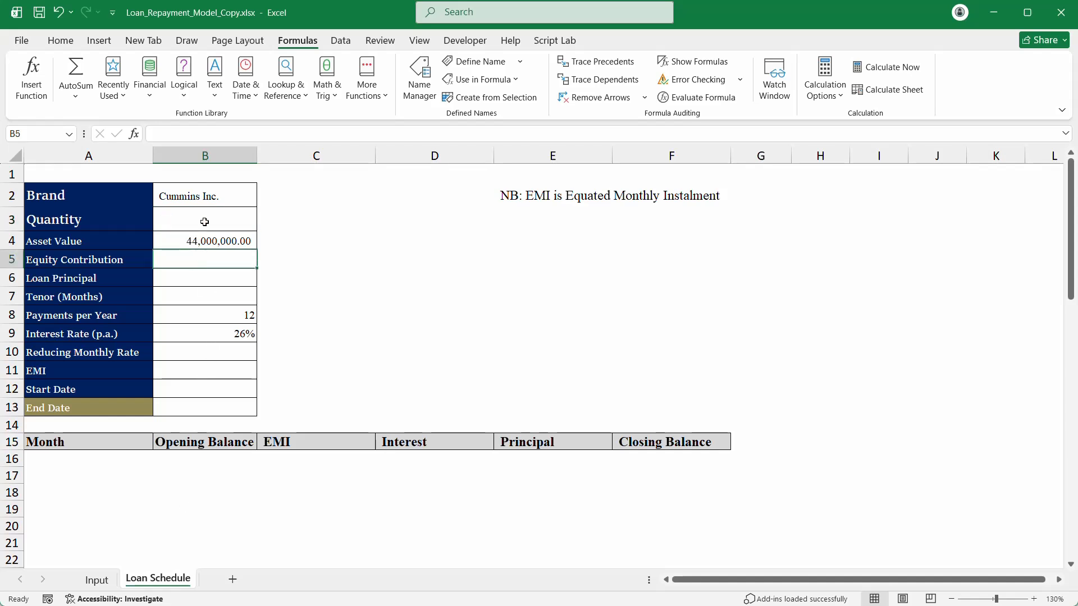
{"action": "left_click", "coordinate": [206, 215]}
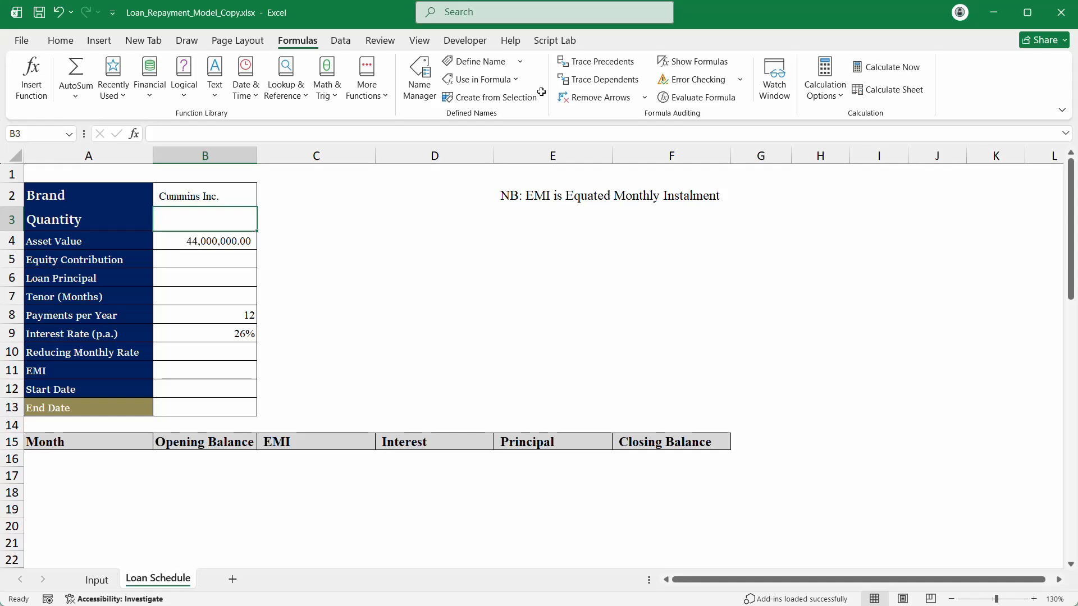
Step: Give B3 a list validation with source =Qty and choose quantity 4
{"action": "left_click", "coordinate": [341, 41]}
{"action": "left_click", "coordinate": [694, 100]}
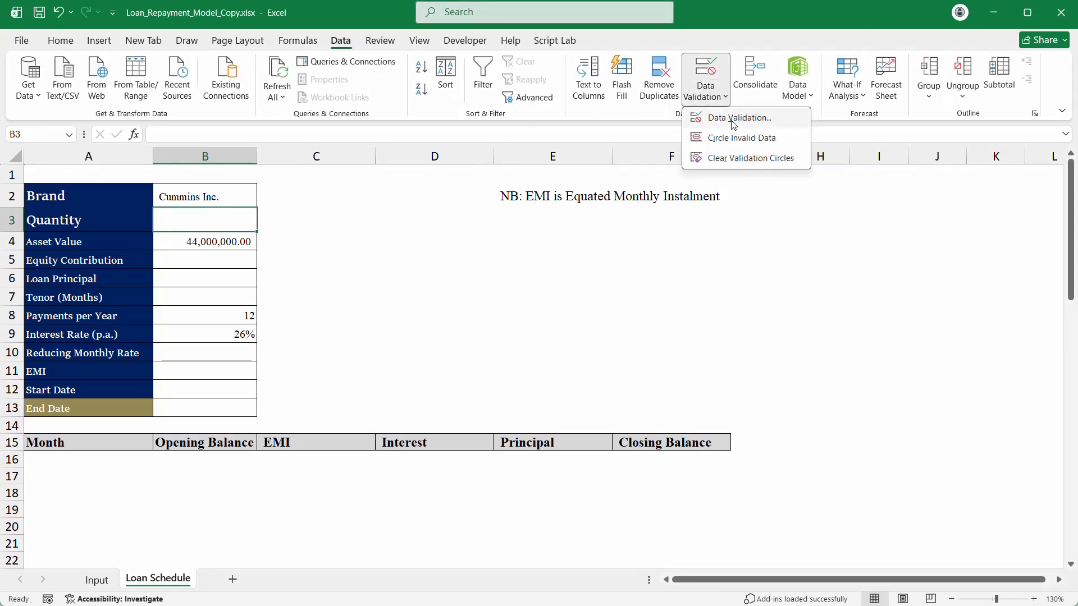
{"action": "left_click", "coordinate": [734, 118]}
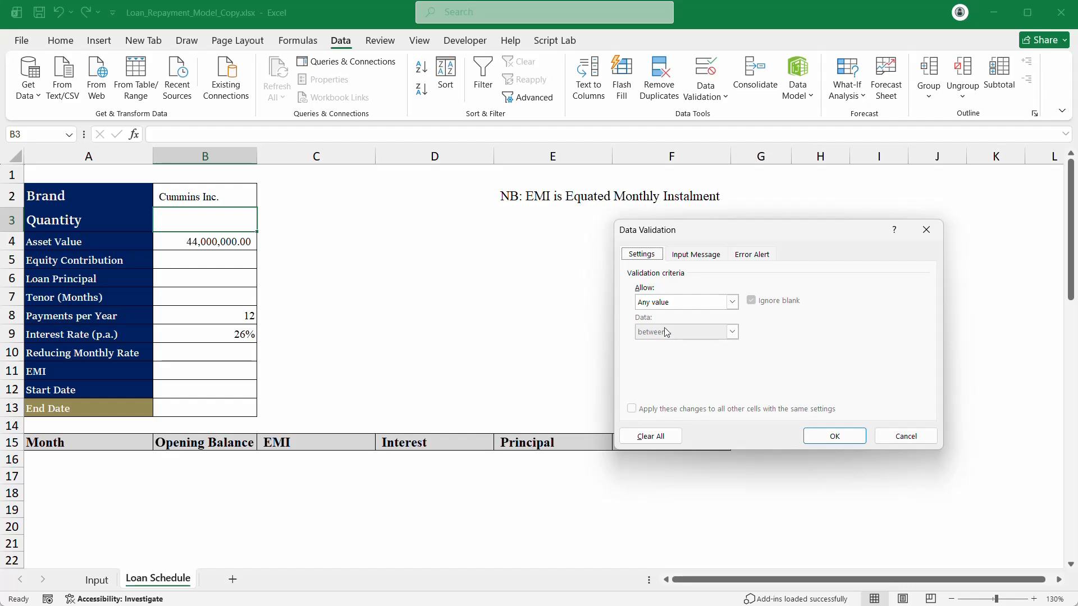
{"action": "left_click", "coordinate": [674, 297]}
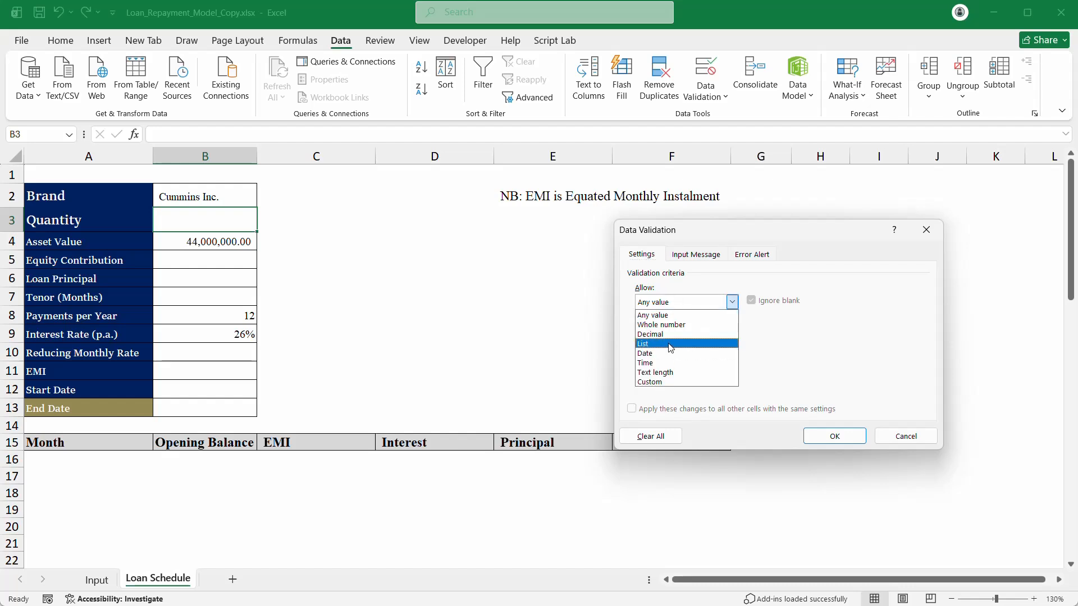
{"action": "left_click", "coordinate": [673, 352]}
{"action": "left_click", "coordinate": [664, 363]}
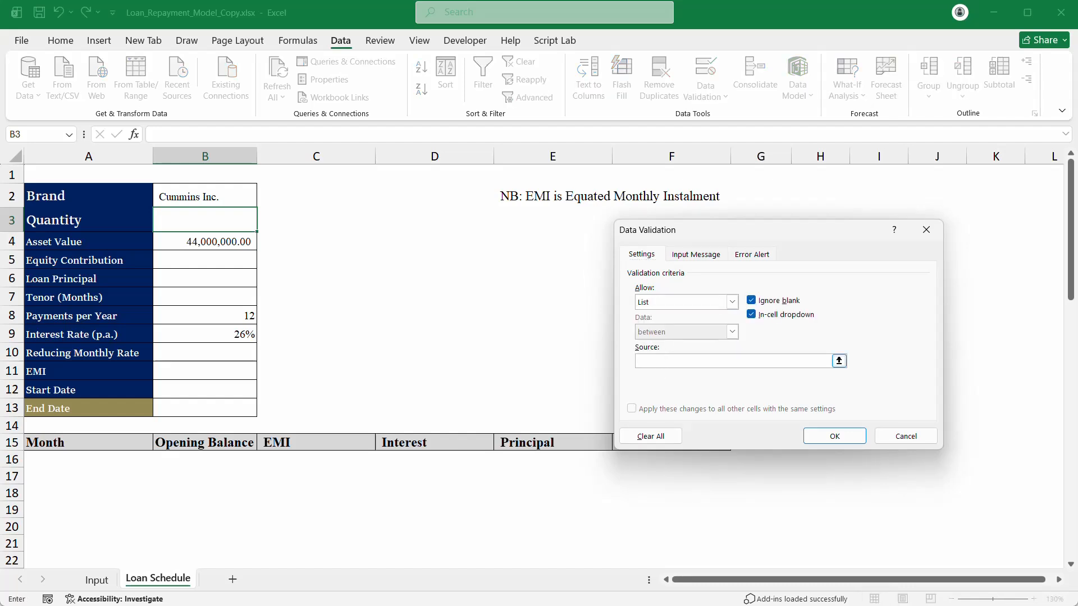
{"action": "key", "text": "F3"}
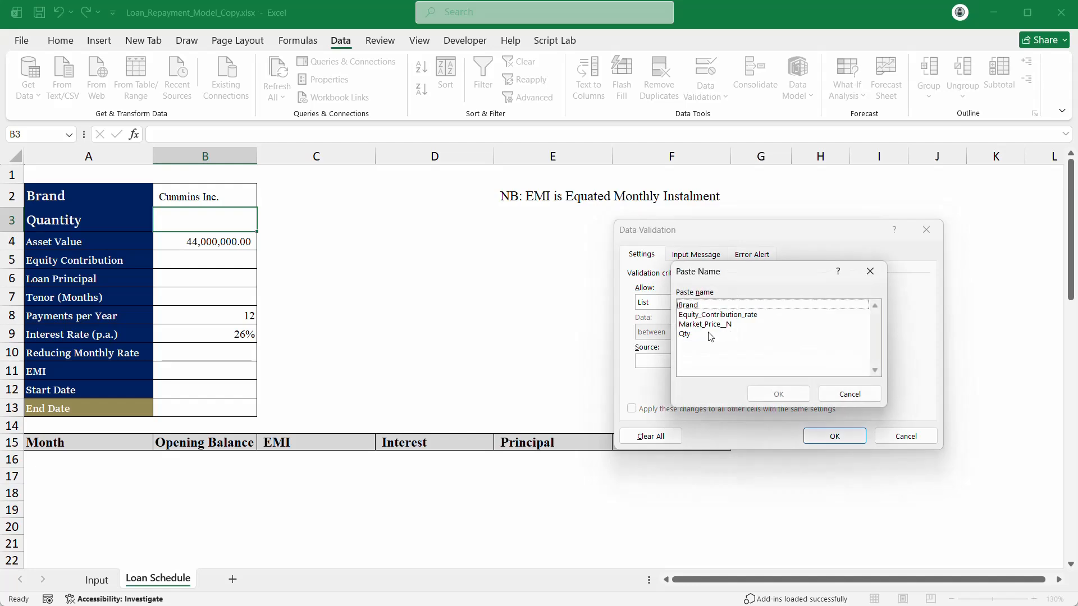
{"action": "left_click", "coordinate": [705, 335]}
{"action": "left_click", "coordinate": [778, 394]}
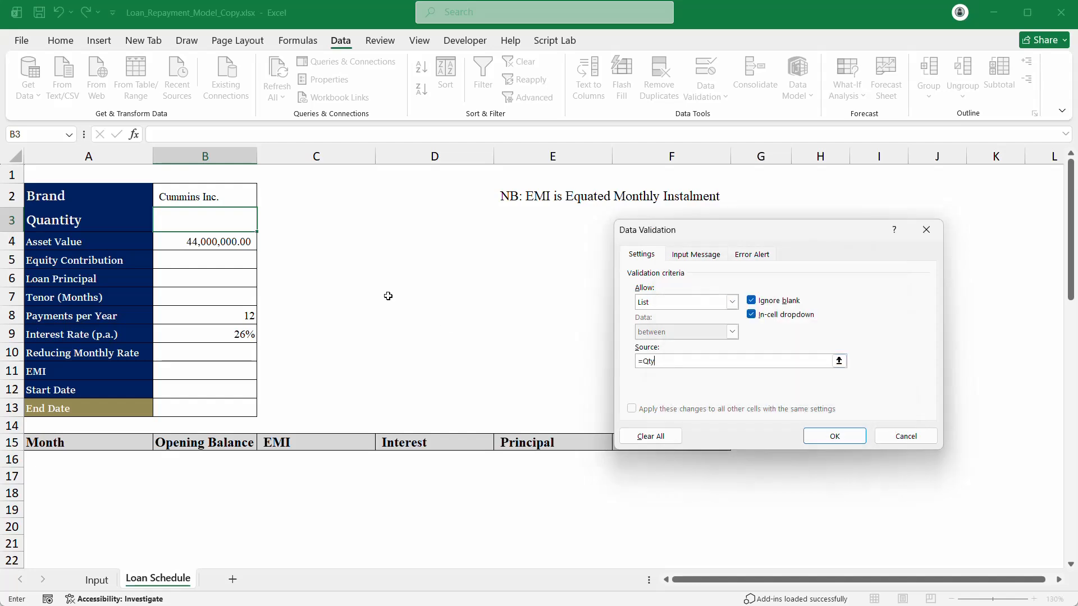
{"action": "left_click", "coordinate": [845, 436]}
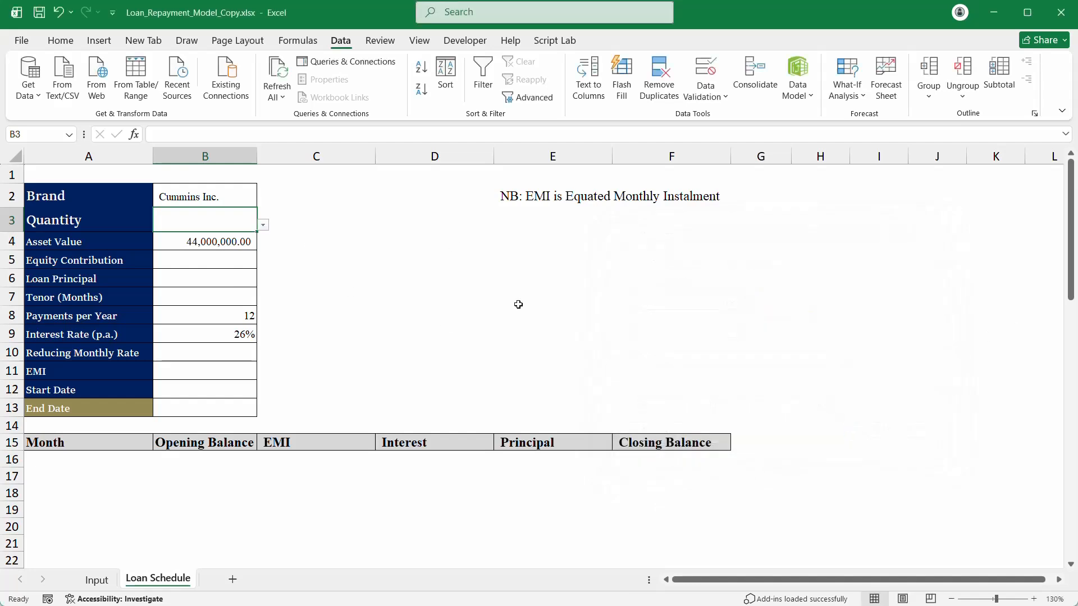
{"action": "left_click", "coordinate": [262, 225]}
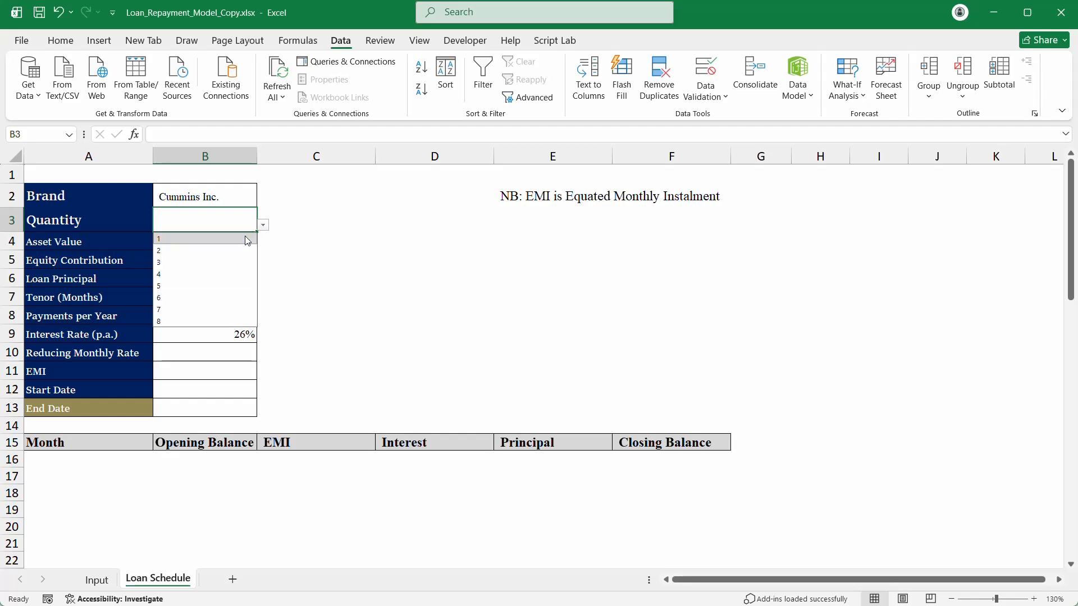
{"action": "left_click", "coordinate": [207, 275]}
Step: Format Quantity B3 as General and centre it so it shows 4
{"action": "left_click", "coordinate": [218, 240]}
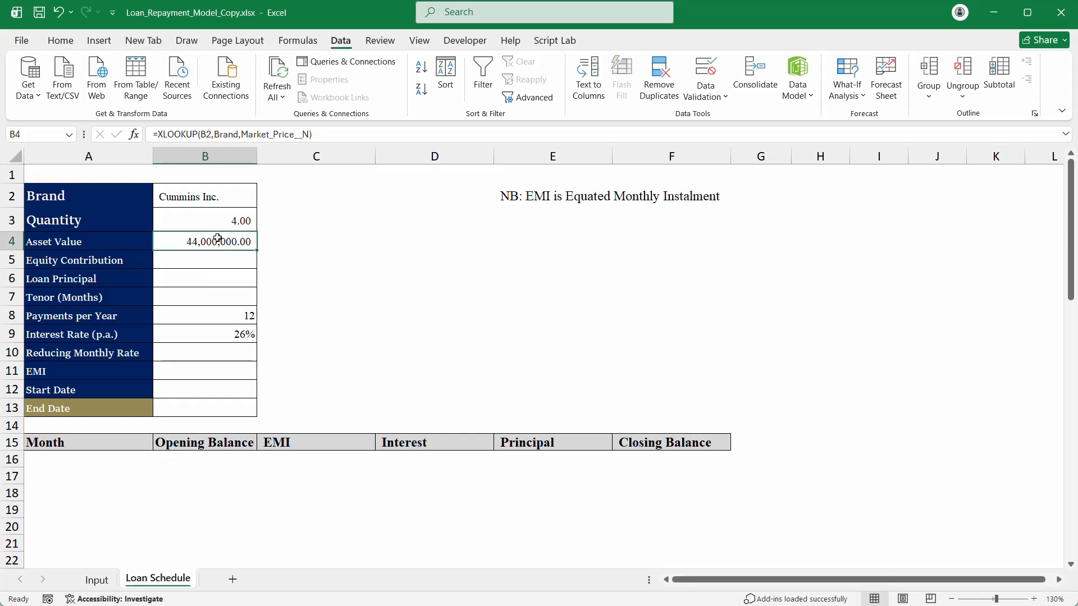
{"action": "left_click", "coordinate": [226, 223]}
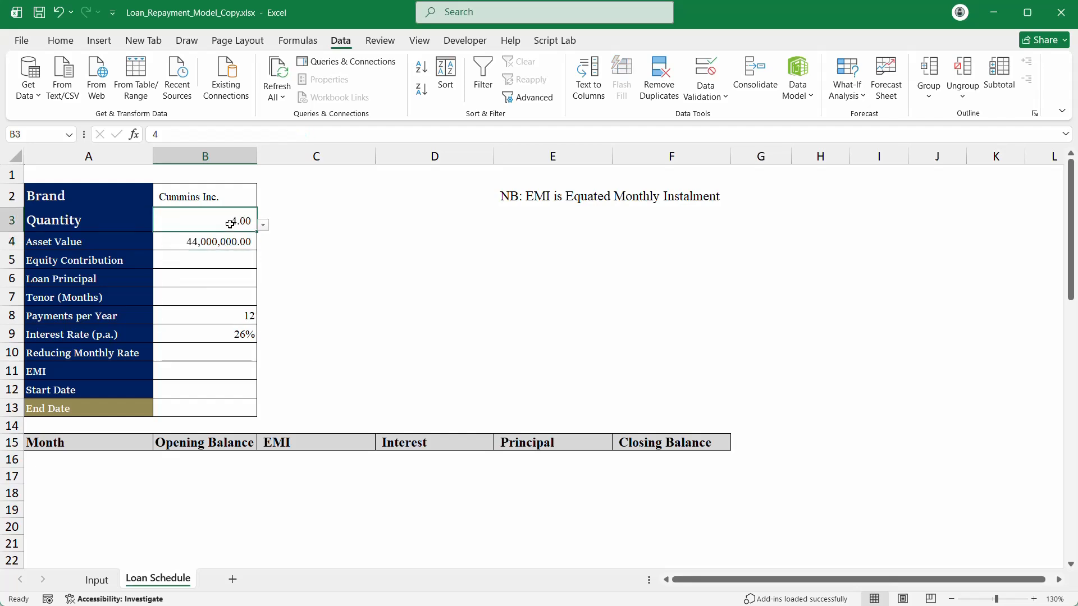
{"action": "left_click", "coordinate": [60, 43]}
{"action": "left_click", "coordinate": [556, 67]}
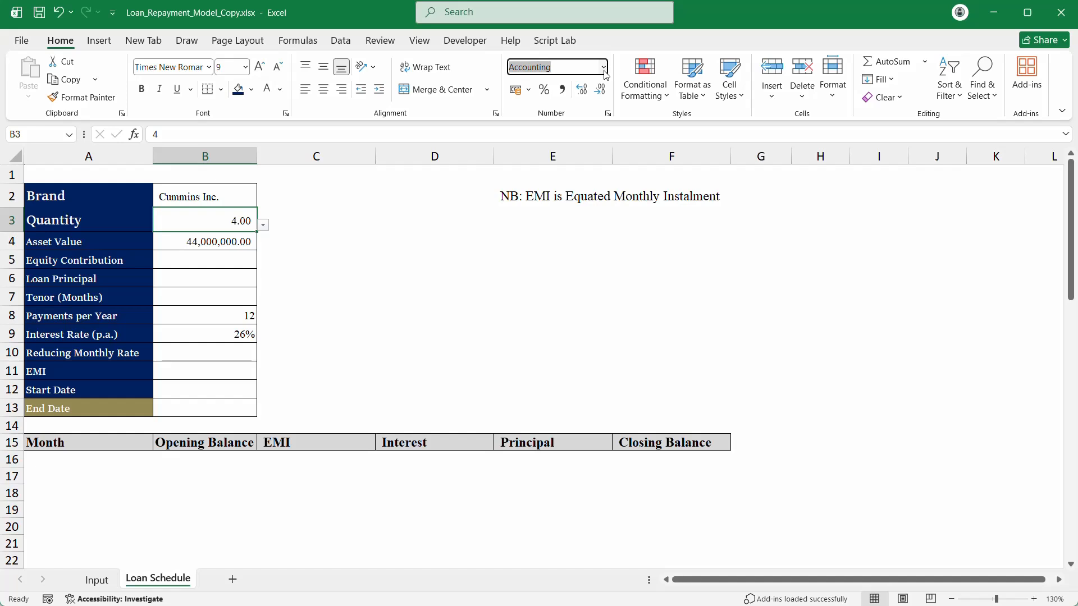
{"action": "left_click", "coordinate": [603, 67]}
{"action": "left_click", "coordinate": [578, 99]}
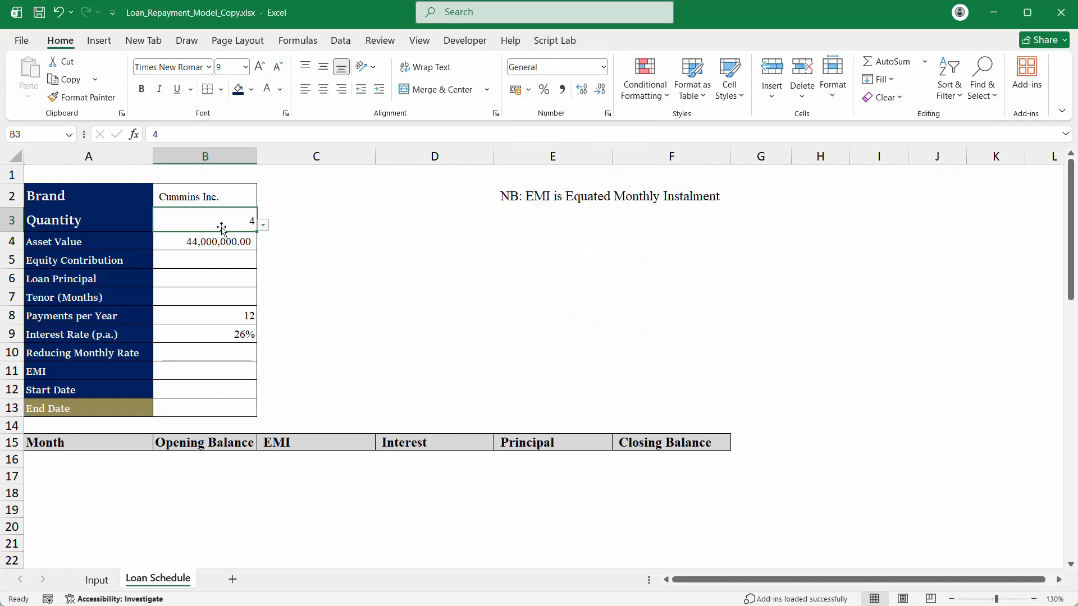
{"action": "left_click", "coordinate": [324, 89]}
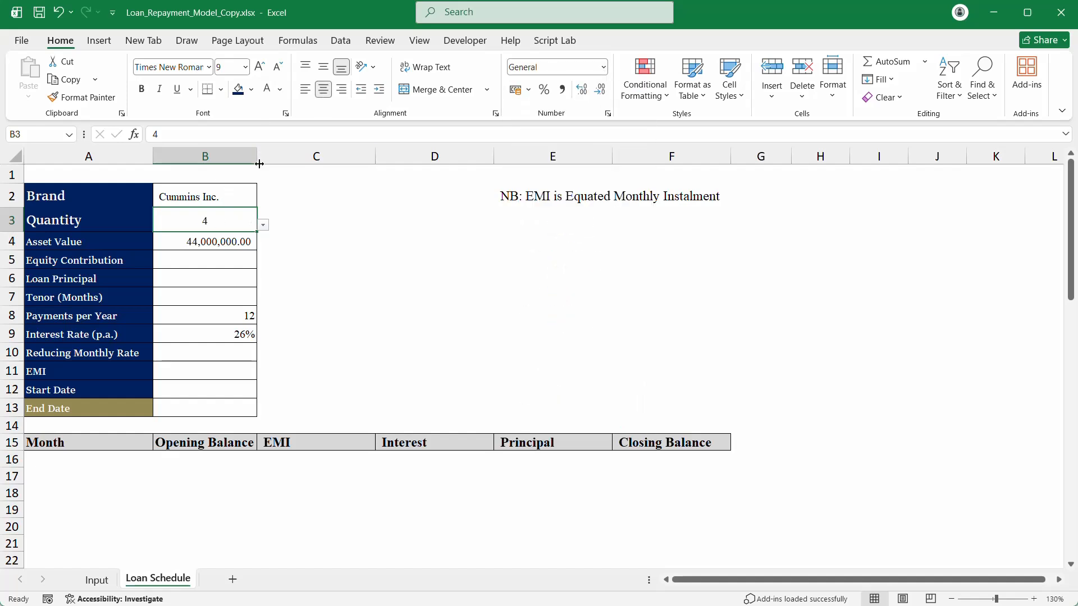
Step: Append *B3 to the B4 XLOOKUP formula, giving 176,000,000.00
{"action": "left_click", "coordinate": [225, 244]}
{"action": "double_click", "coordinate": [226, 243]}
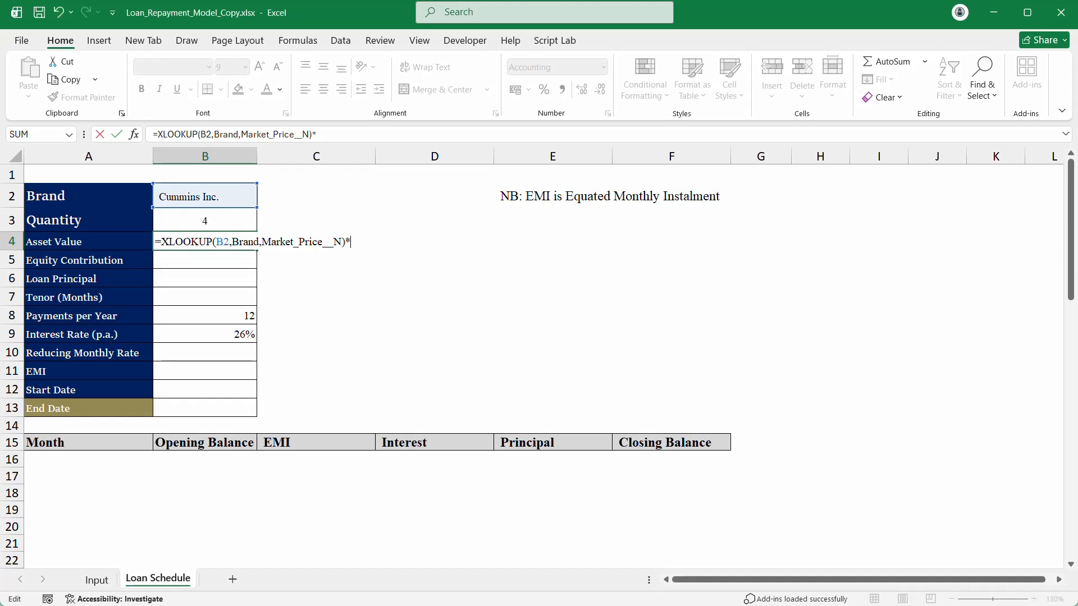
{"action": "type", "text": "*"}
{"action": "left_click", "coordinate": [187, 225]}
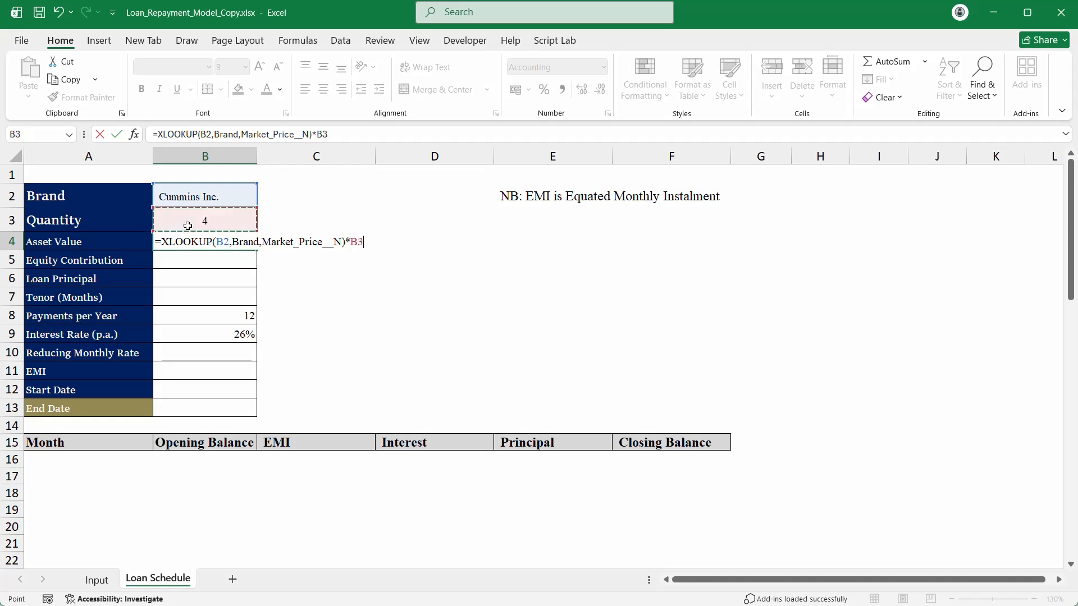
{"action": "key", "text": "Return"}
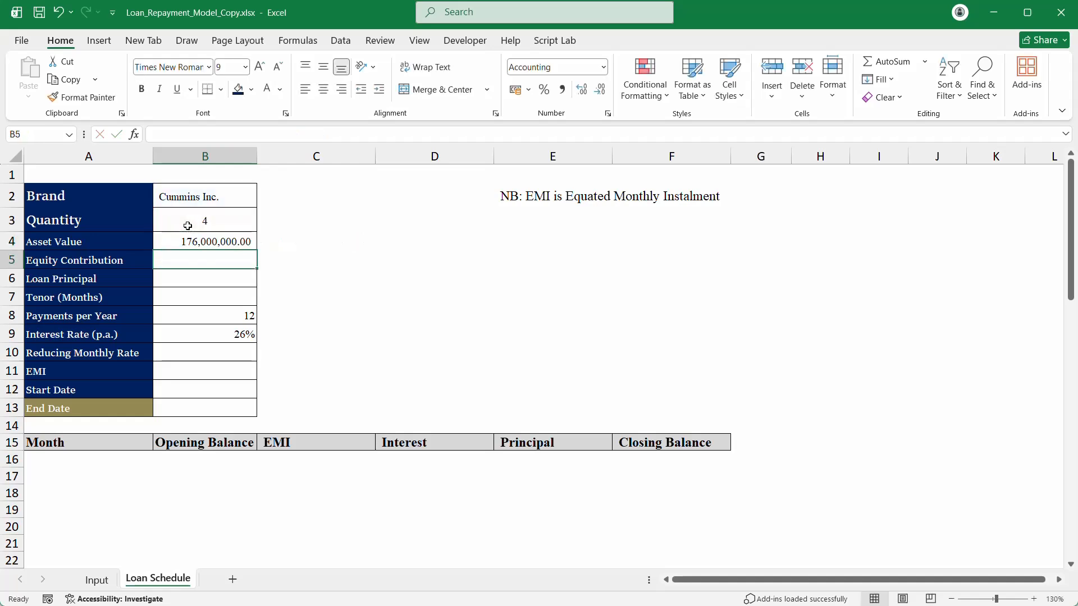
{"action": "left_click", "coordinate": [201, 240]}
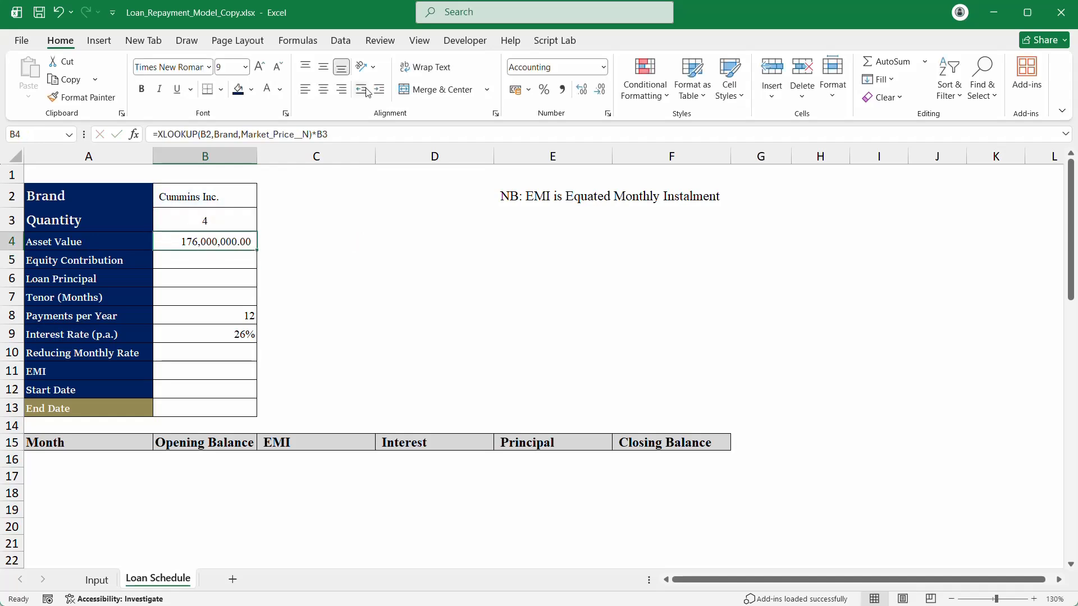
Step: Make the Brand value Cummins Inc. in B2 bold
{"action": "left_click", "coordinate": [196, 220]}
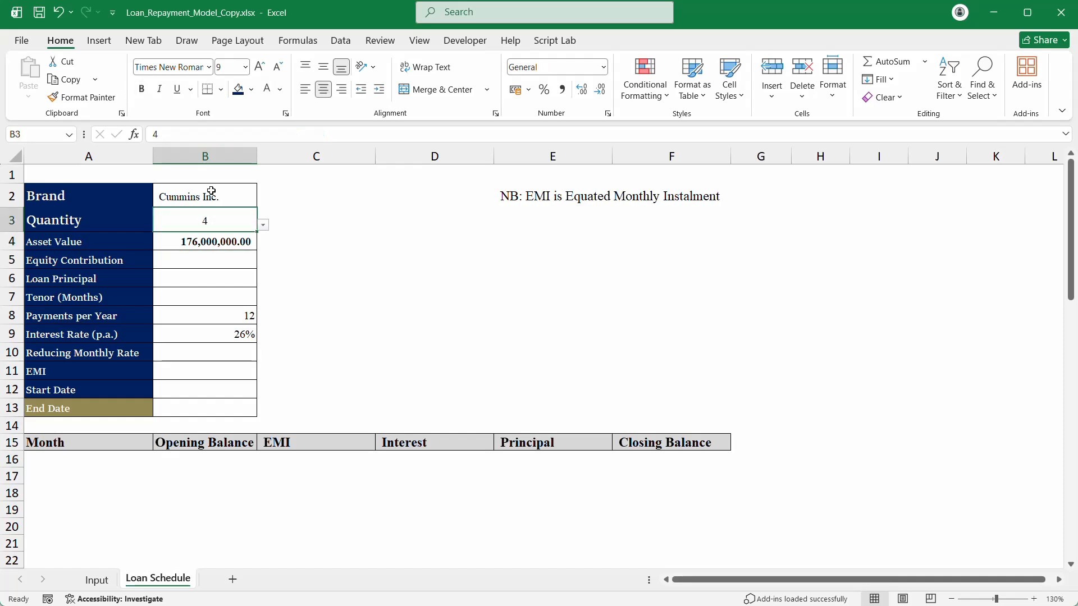
{"action": "left_click_drag", "start_coordinate": [213, 200], "coordinate": [181, 128]}
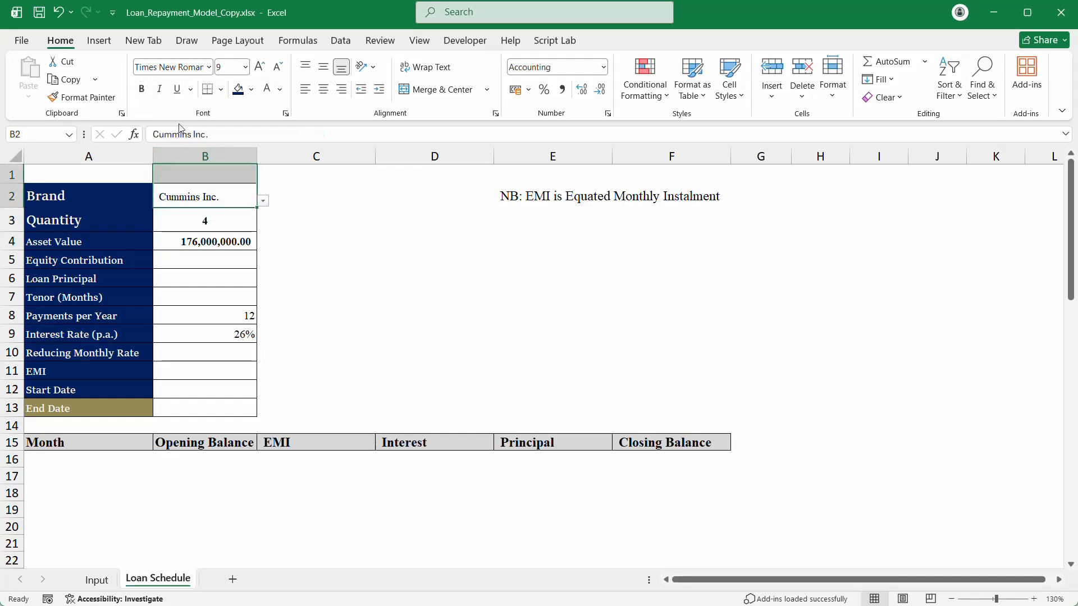
{"action": "left_click", "coordinate": [142, 88]}
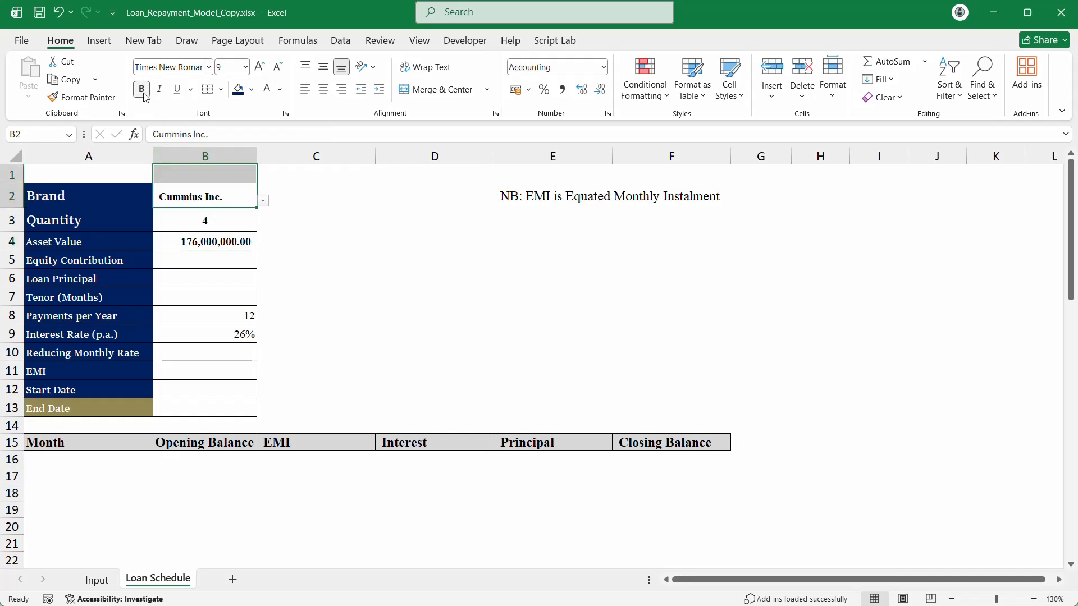
{"action": "left_click", "coordinate": [266, 281]}
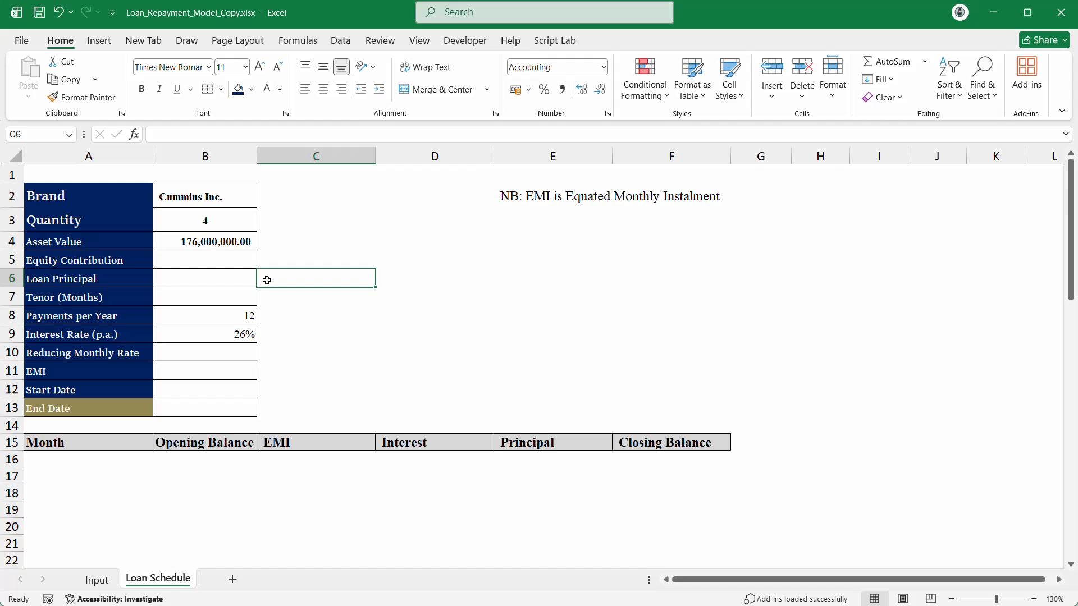
{"action": "left_click", "coordinate": [244, 257]}
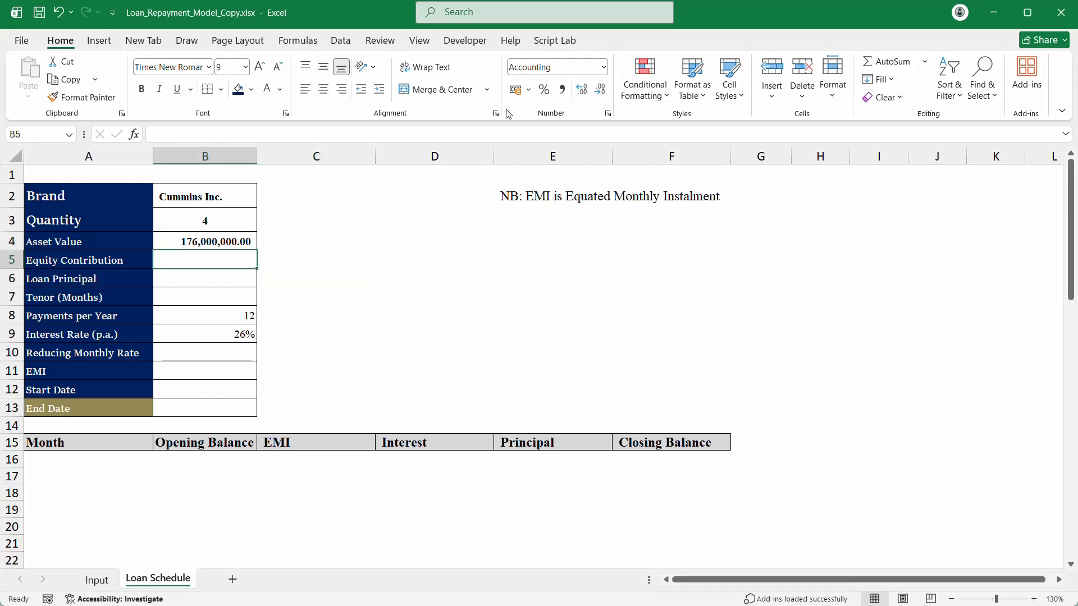
Step: Add a list validation on B5 with source =Equity_Contribution_rate
{"action": "left_click", "coordinate": [343, 41]}
{"action": "left_click", "coordinate": [706, 85]}
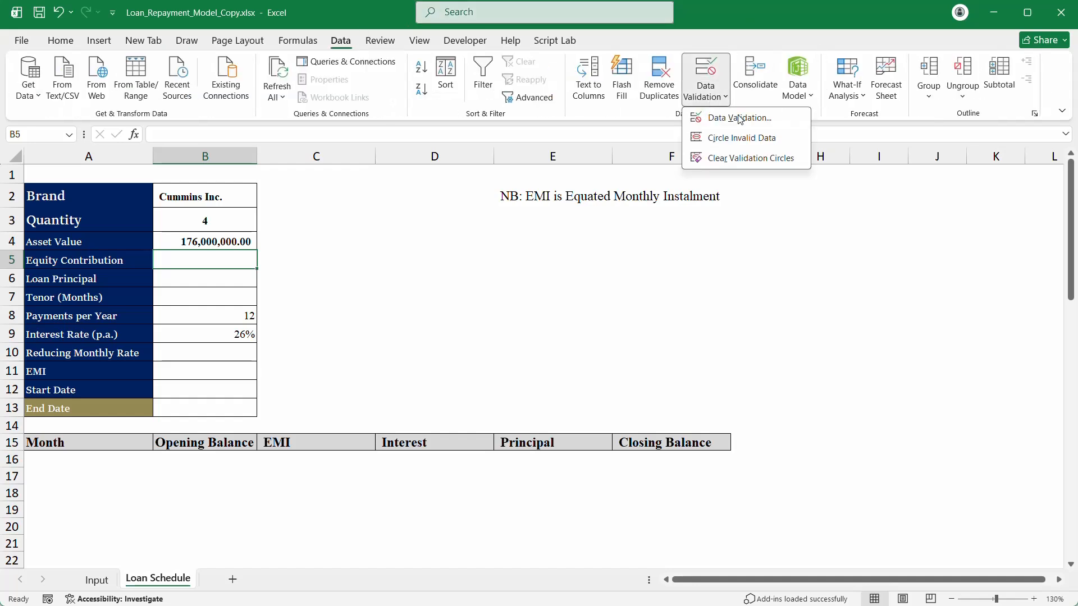
{"action": "left_click", "coordinate": [740, 118]}
{"action": "left_click", "coordinate": [681, 302]}
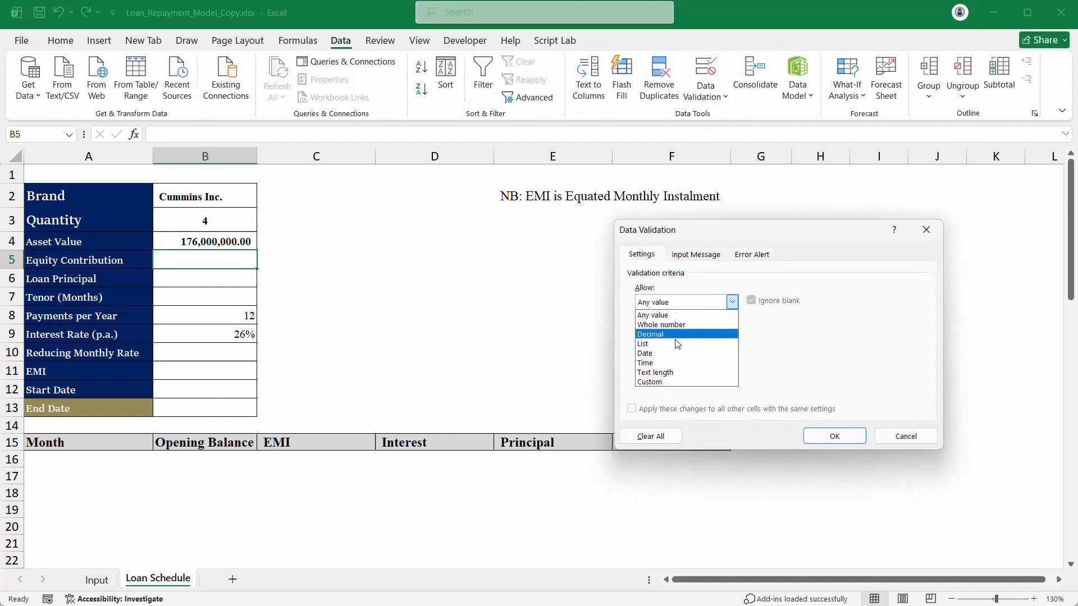
{"action": "left_click", "coordinate": [677, 344]}
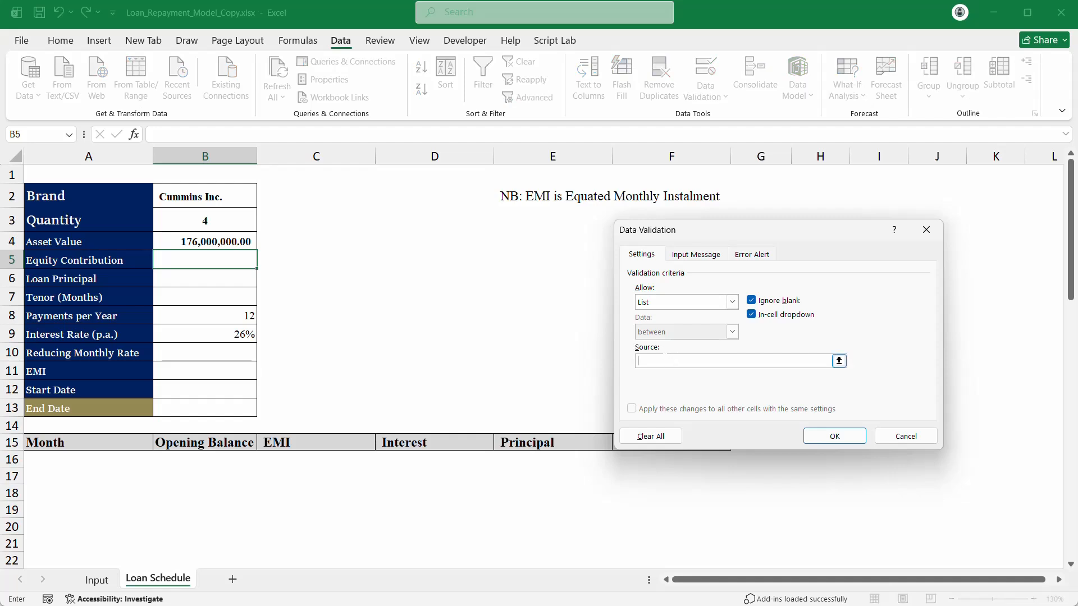
{"action": "key", "text": "F3"}
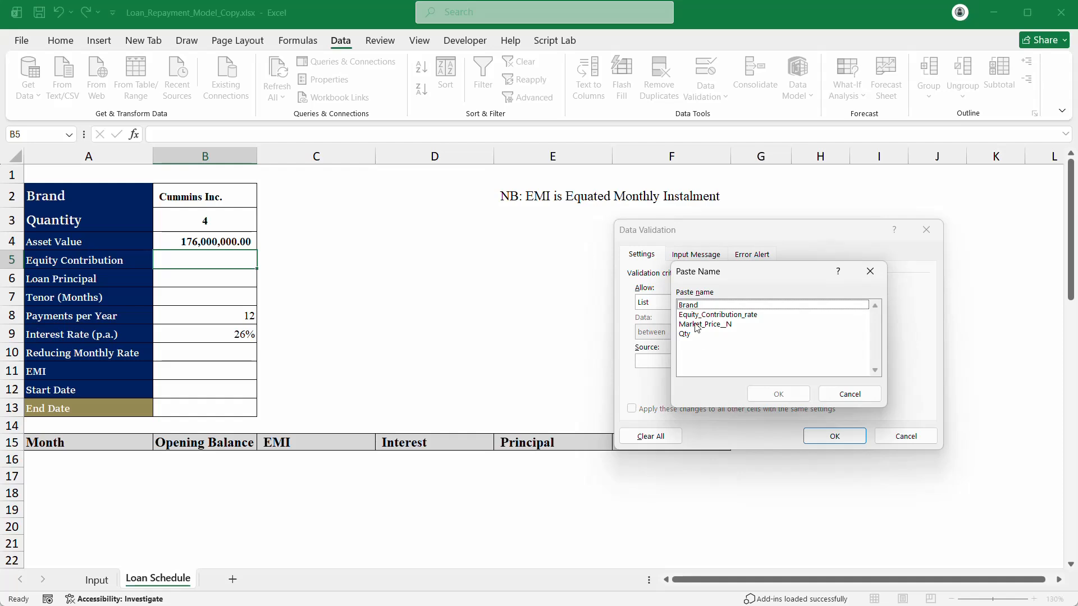
{"action": "key", "text": "Down"}
{"action": "left_click", "coordinate": [787, 393]}
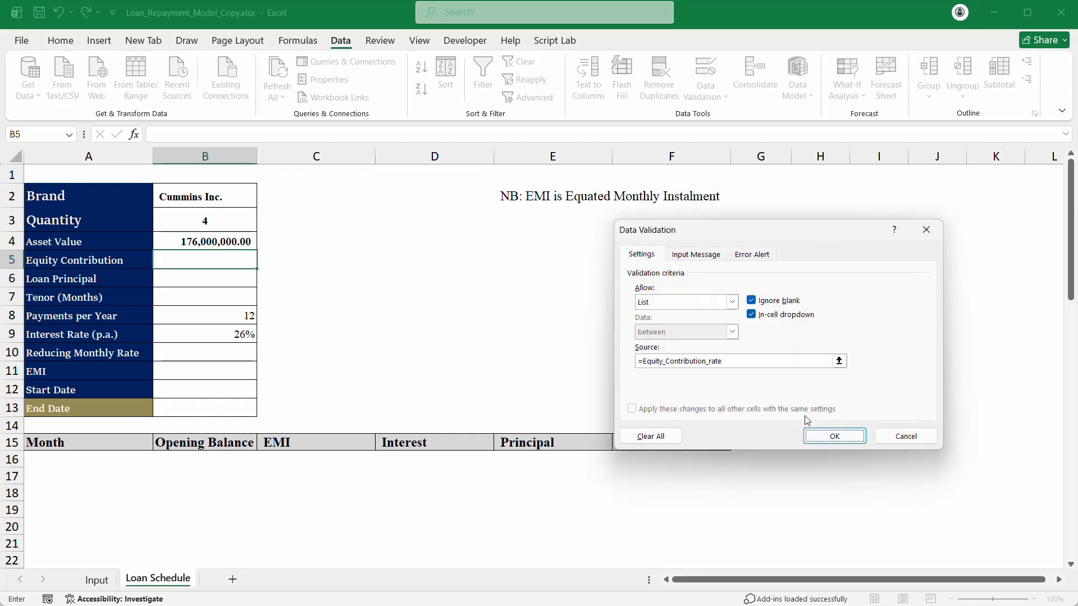
{"action": "left_click", "coordinate": [835, 434]}
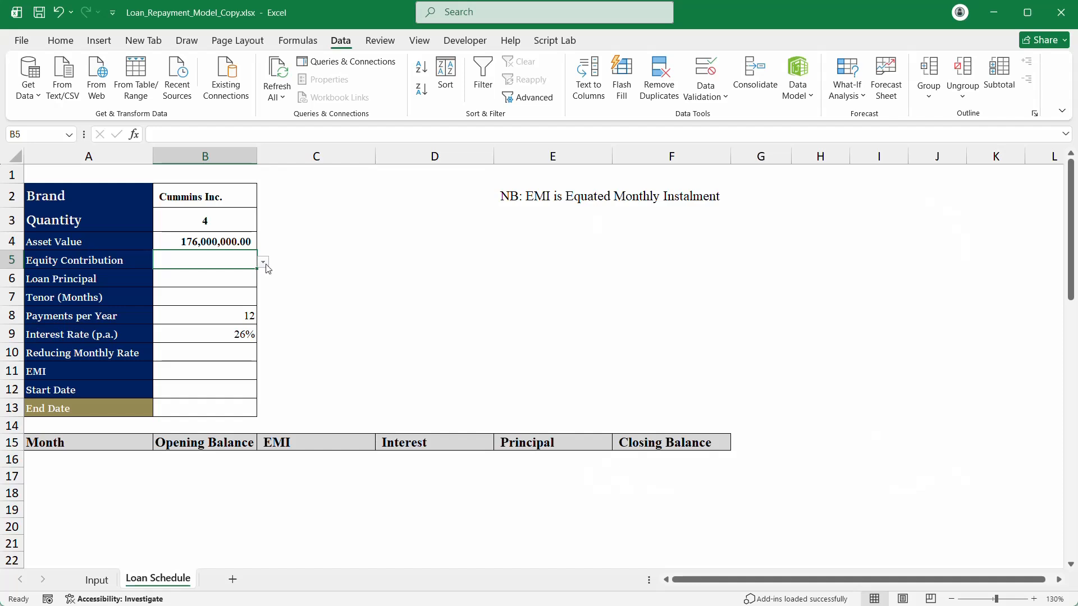
Step: Choose 10% in B5, format it as a percentage and centre it
{"action": "left_click", "coordinate": [264, 262]}
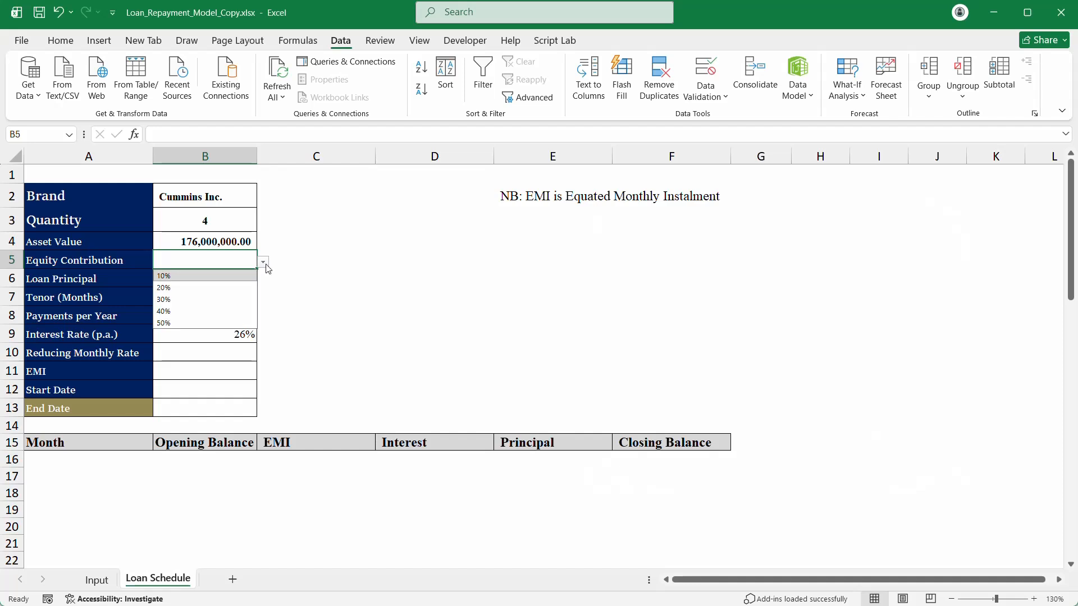
{"action": "left_click", "coordinate": [236, 276]}
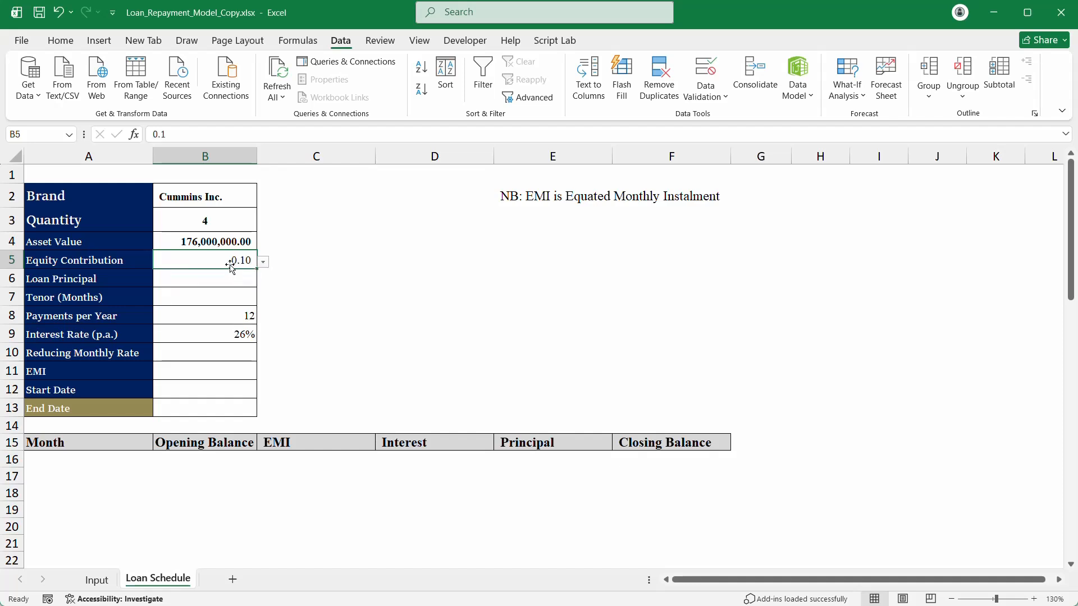
{"action": "left_click", "coordinate": [60, 40]}
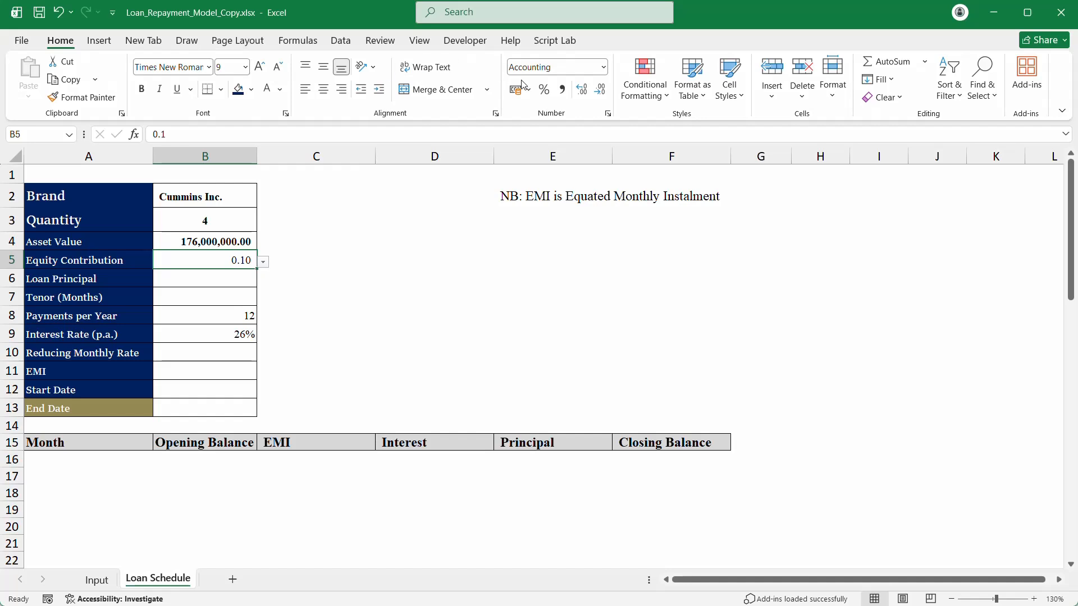
{"action": "left_click", "coordinate": [544, 89]}
{"action": "left_click", "coordinate": [323, 89]}
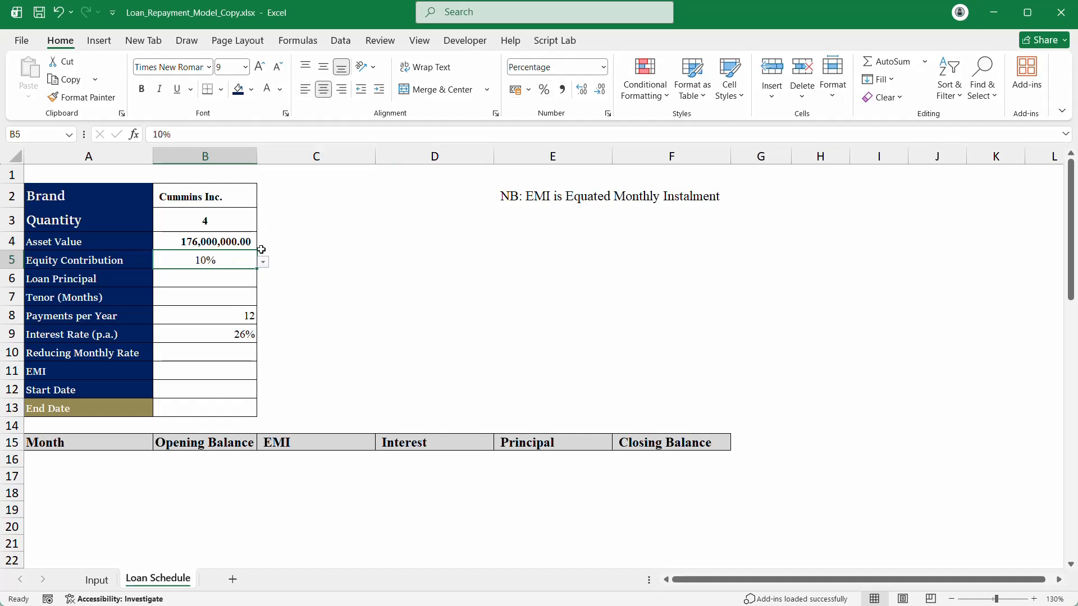
{"action": "left_click", "coordinate": [214, 278]}
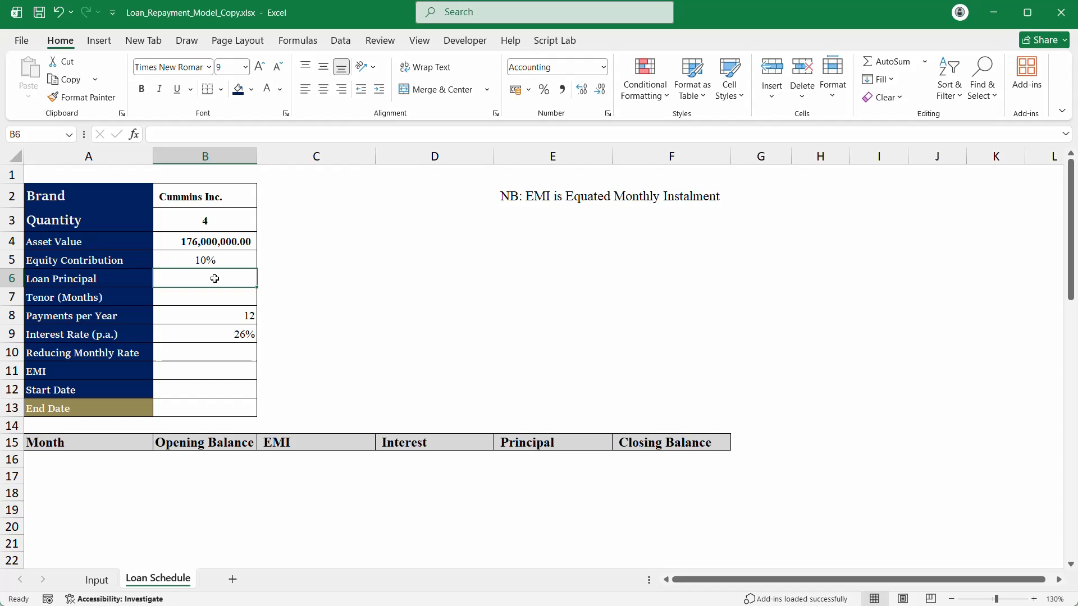
Step: Enter =(1-B5)*B4 in Loan Principal B6, giving 158,400,000.00
{"action": "type", "text": "="}
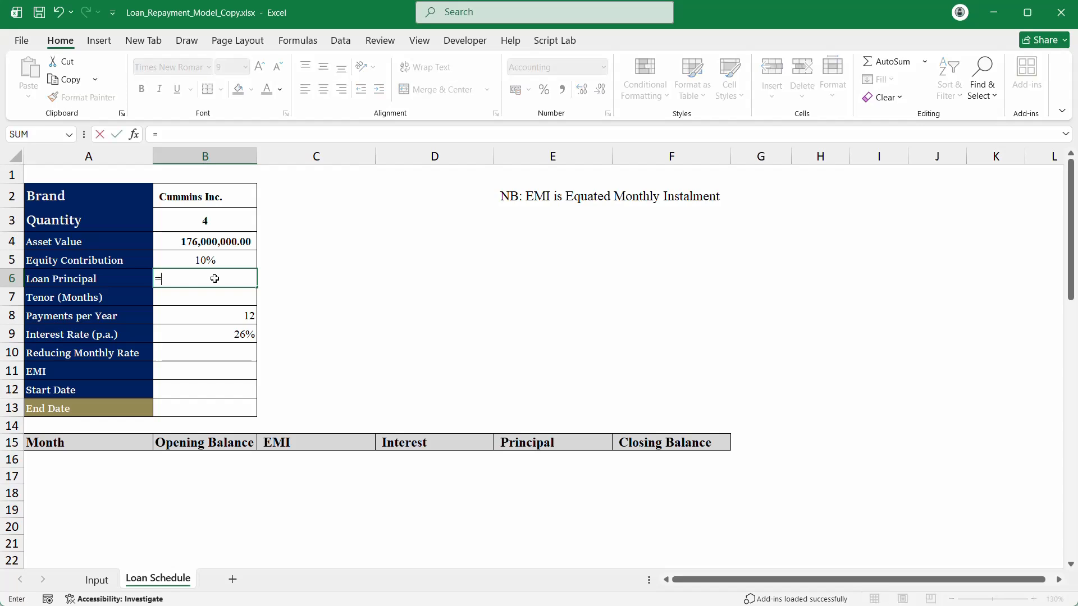
{"action": "type", "text": "(1-"}
{"action": "left_click", "coordinate": [216, 262]}
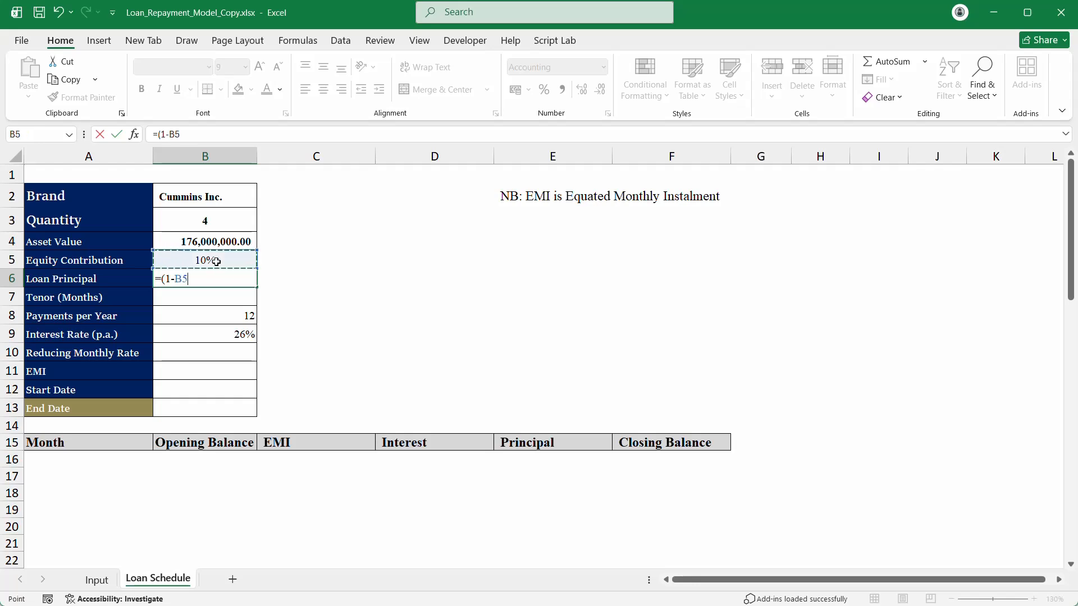
{"action": "type", "text": ")*"}
{"action": "left_click", "coordinate": [234, 242]}
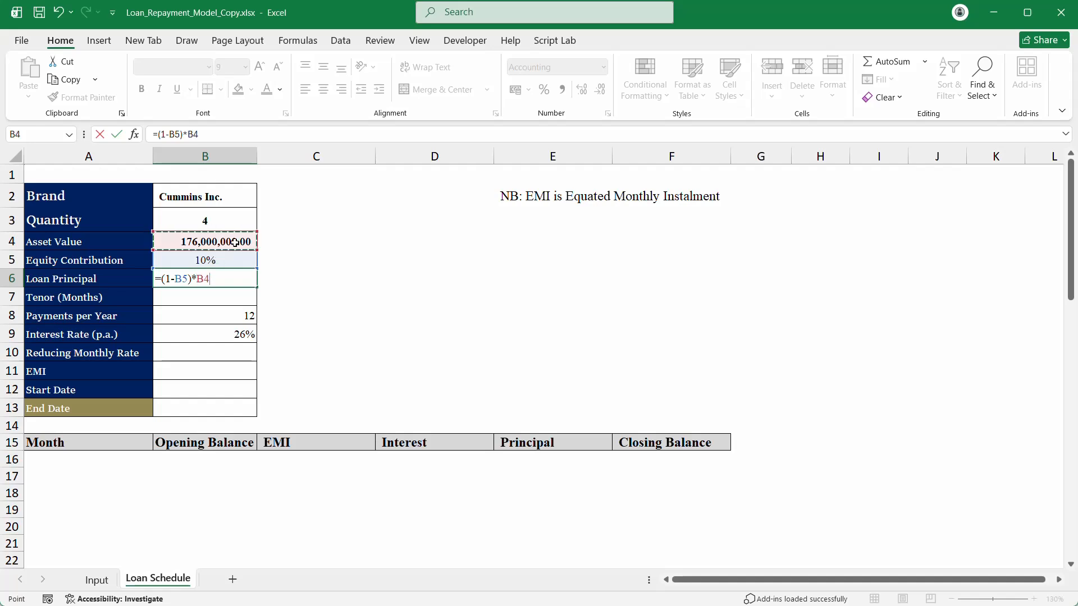
{"action": "key", "text": "Return"}
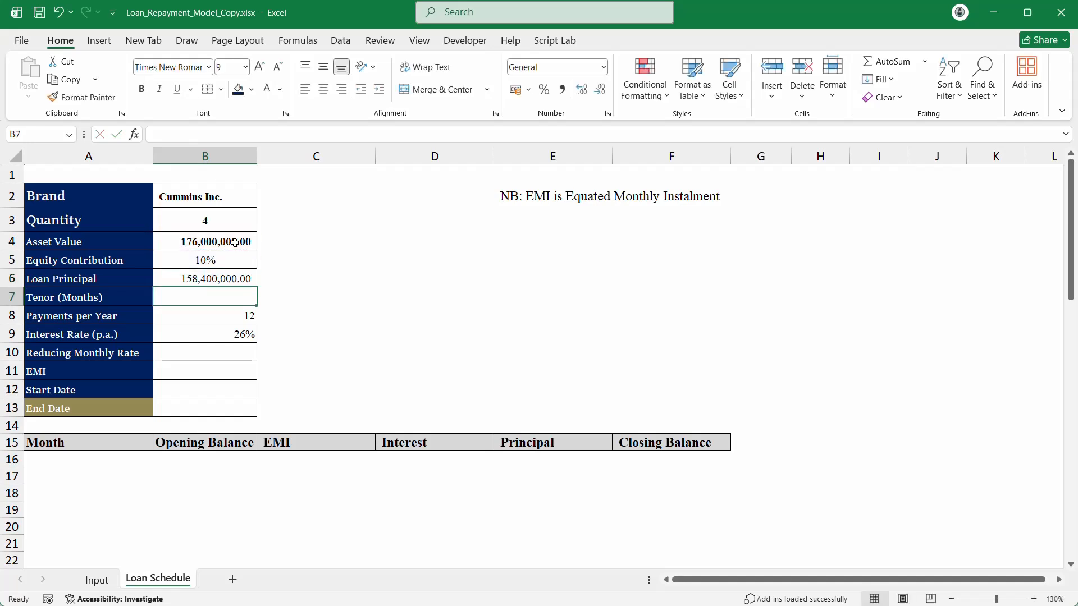
Step: Bold the Loan Principal value and bring the loan offer PDF to the front
{"action": "left_click", "coordinate": [219, 278]}
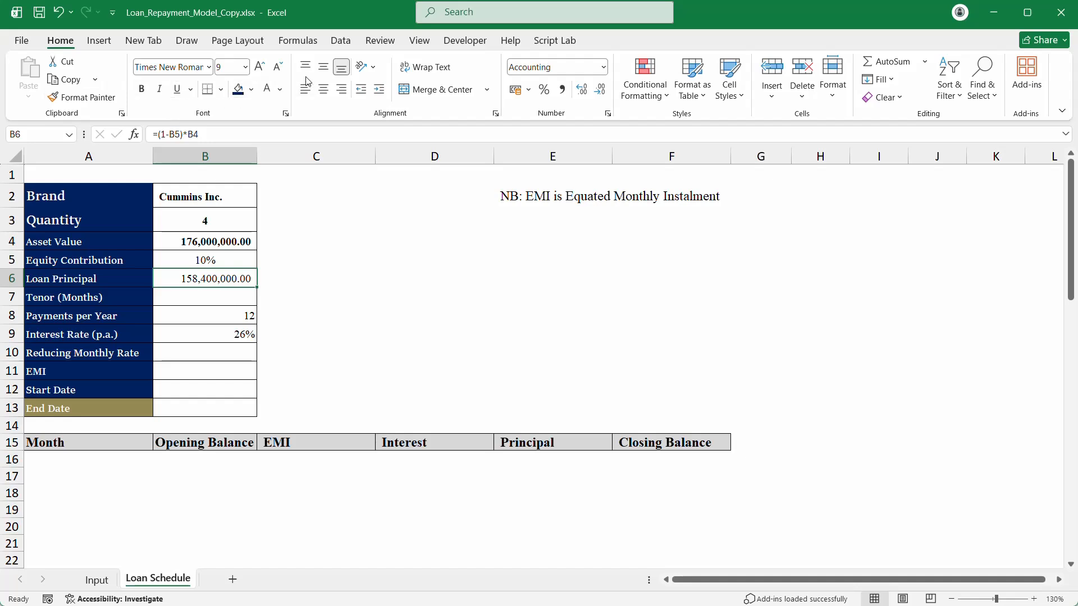
{"action": "left_click", "coordinate": [141, 89]}
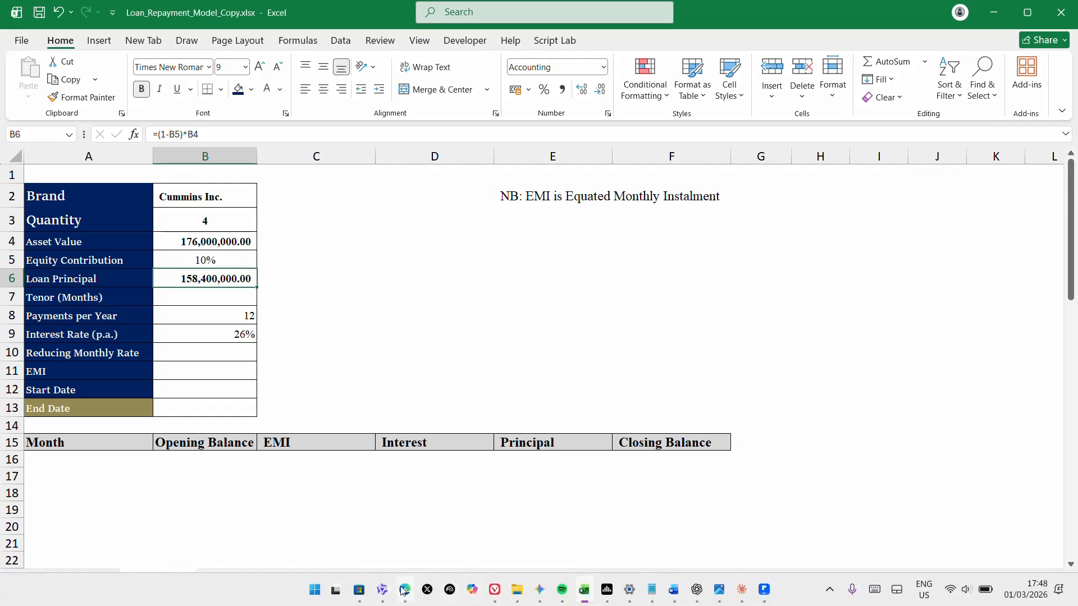
{"action": "left_click", "coordinate": [404, 590]}
{"action": "scroll", "coordinate": [539, 337], "scroll_direction": "down", "scroll_amount": 3}
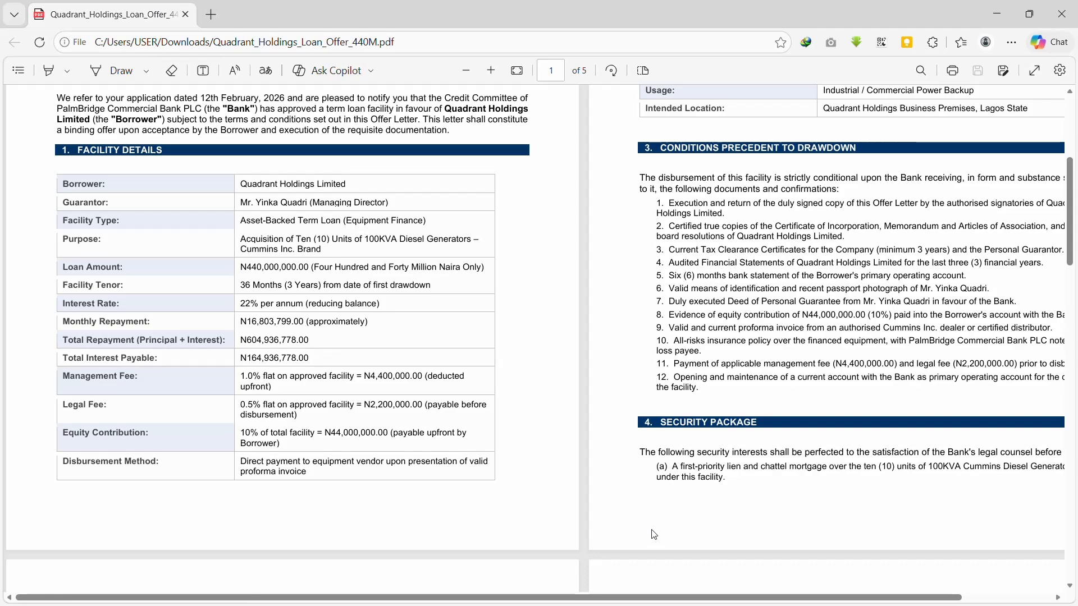
Step: Snip the Management Fee (1.0%) and Legal Fee (0.5%) rows from the Facility Details table
{"action": "scroll", "coordinate": [505, 500], "scroll_direction": "up", "scroll_amount": 5}
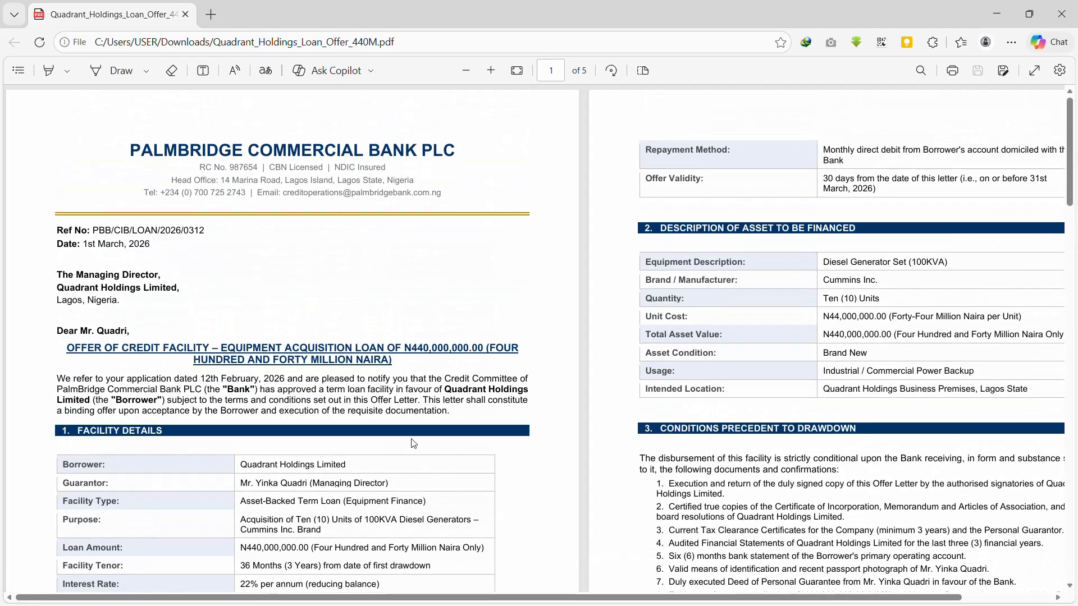
{"action": "scroll", "coordinate": [415, 444], "scroll_direction": "down", "scroll_amount": 4}
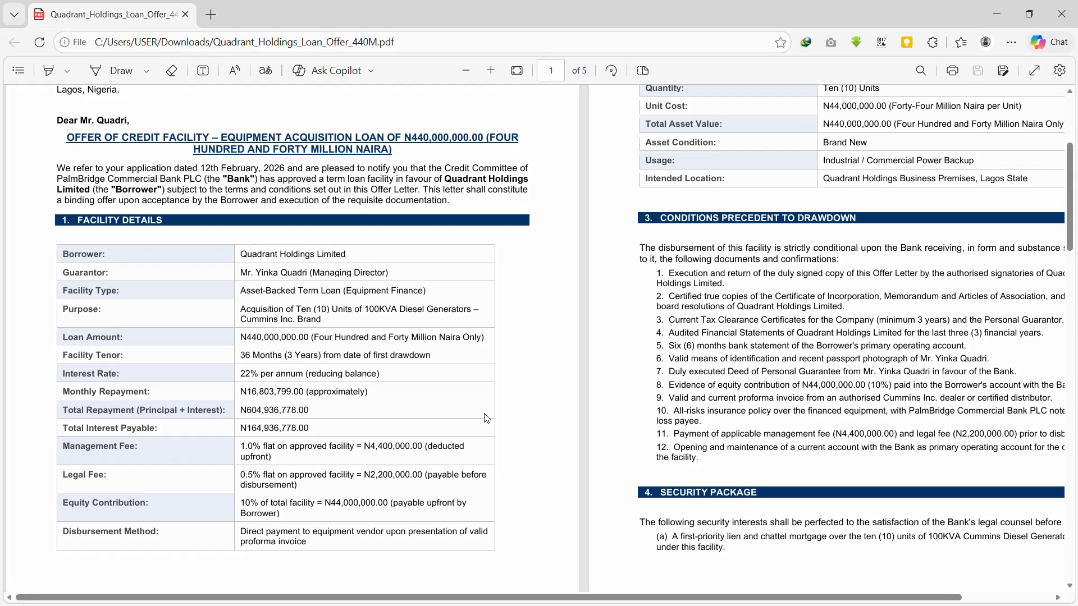
{"action": "key", "text": "super+shift+s"}
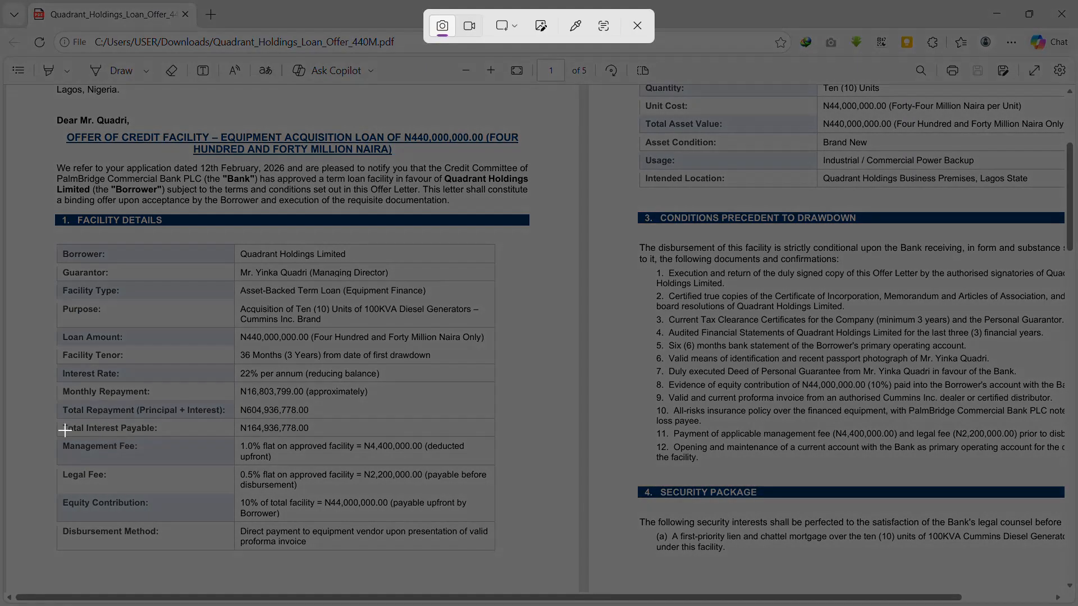
{"action": "left_click_drag", "start_coordinate": [52, 432], "coordinate": [537, 493]}
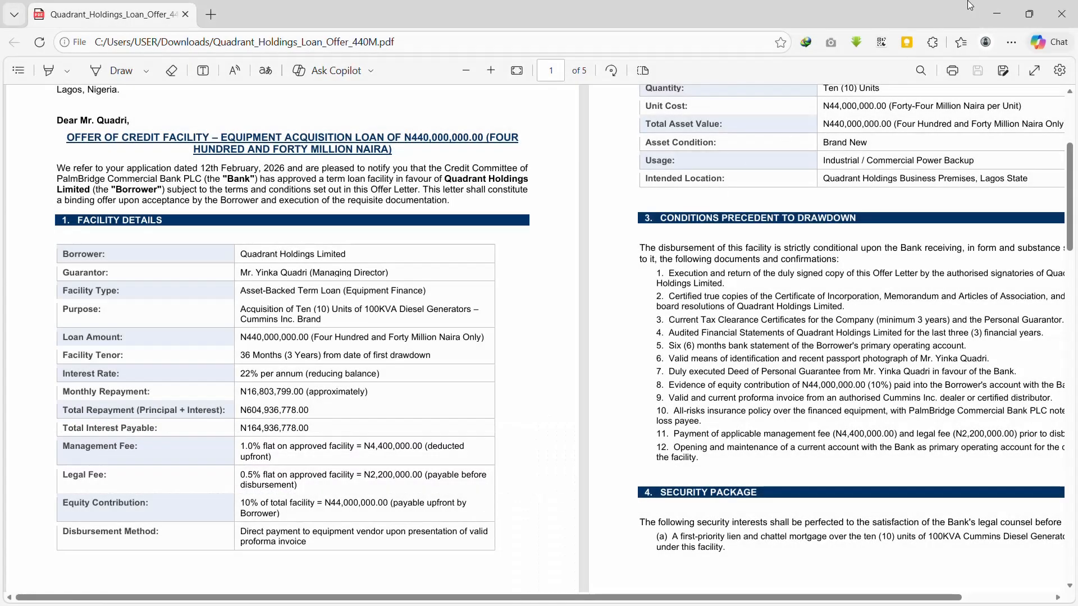
Step: Paste the fee snip at H4 and move the picture to around column D
{"action": "left_click", "coordinate": [993, 9]}
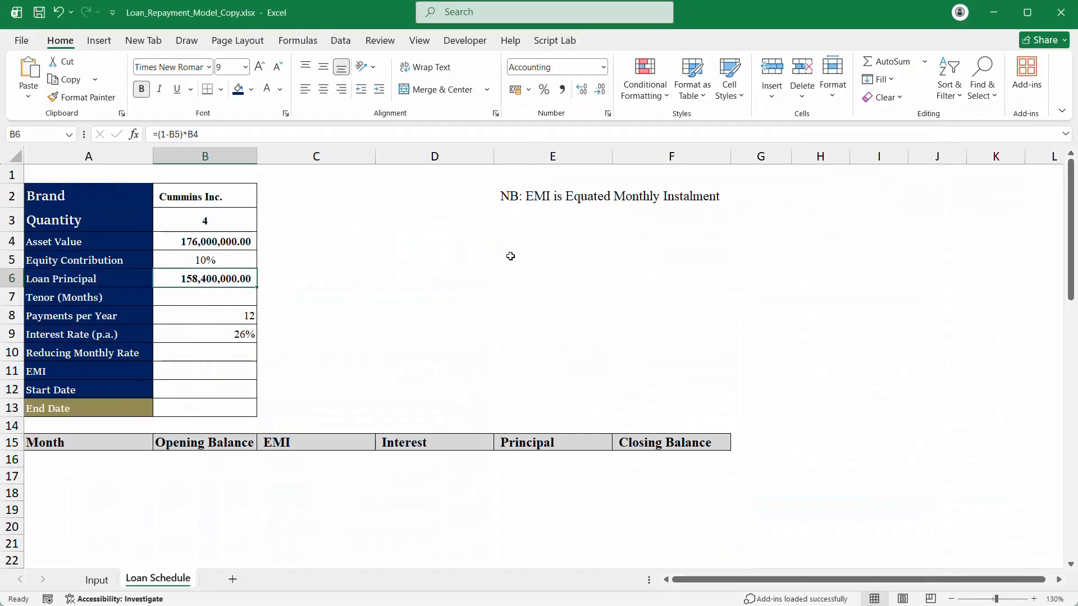
{"action": "left_click", "coordinate": [826, 240]}
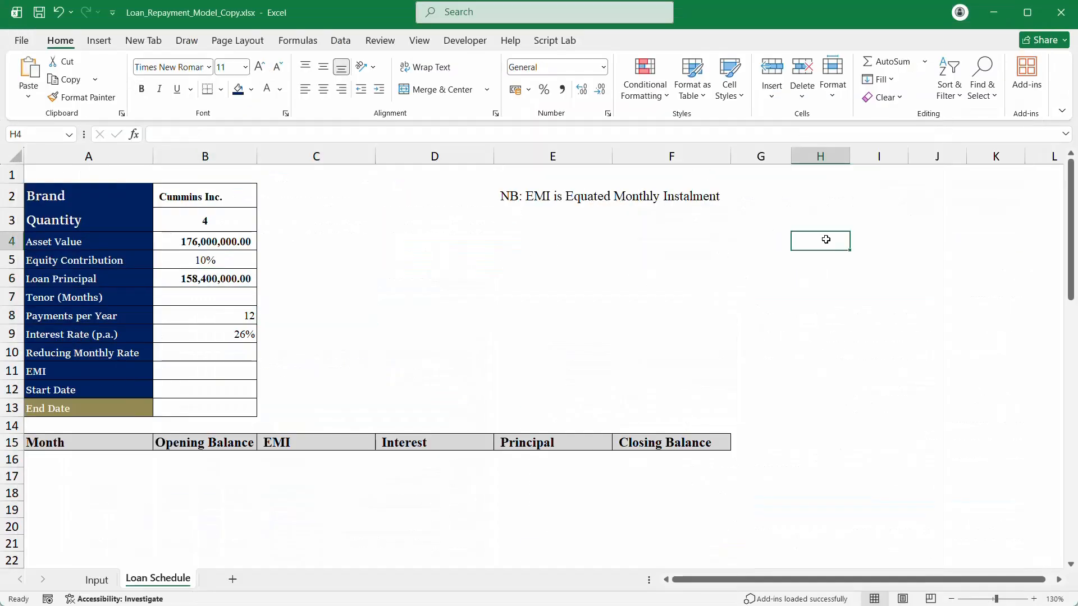
{"action": "key", "text": "ctrl+v"}
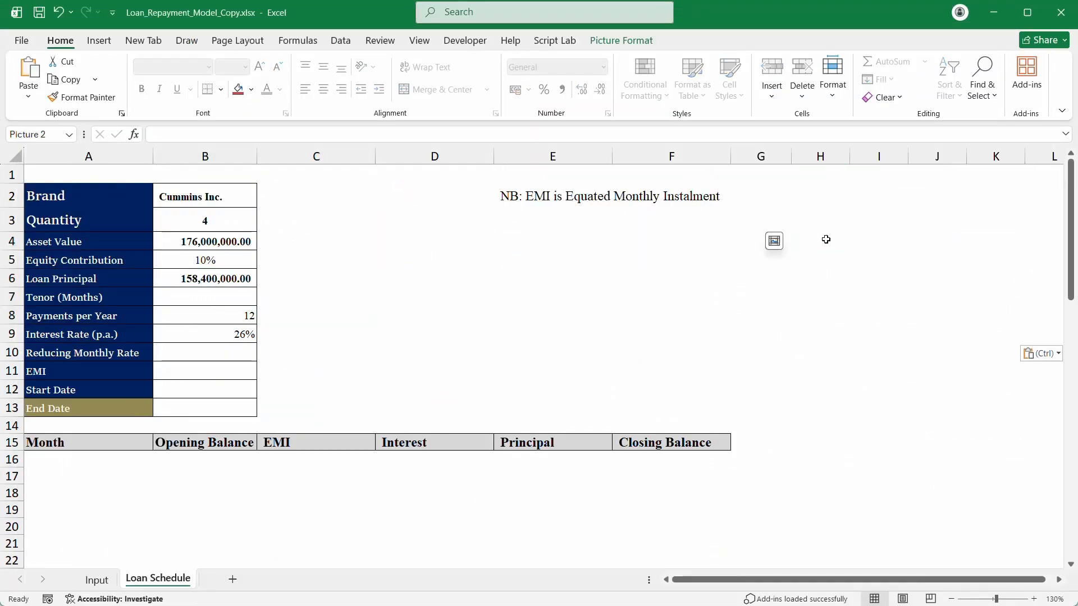
{"action": "left_click_drag", "start_coordinate": [826, 240], "coordinate": [404, 265]}
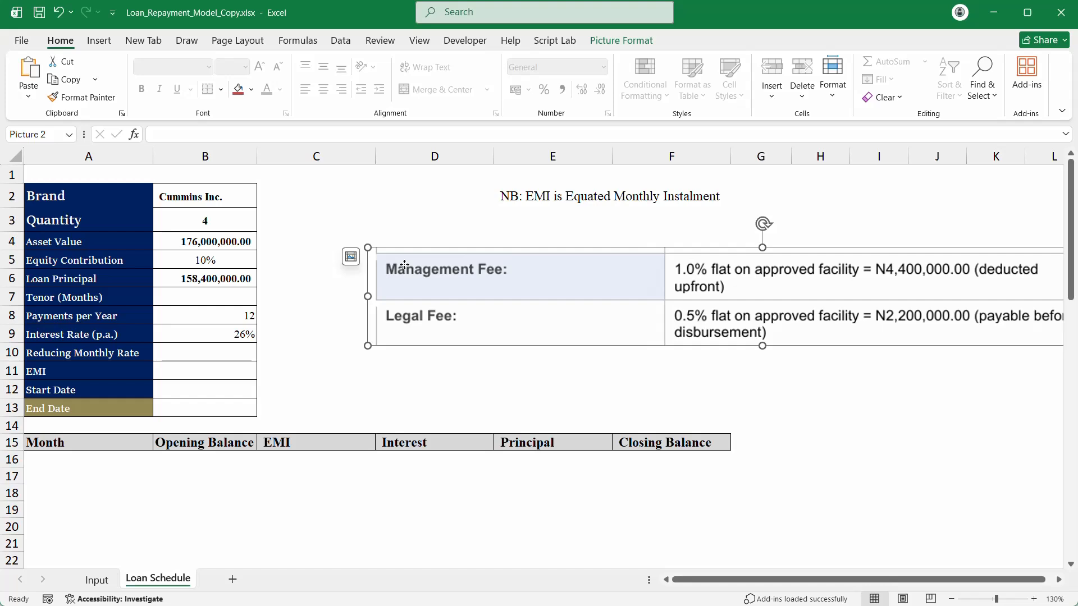
{"action": "left_click", "coordinate": [242, 218]}
{"action": "left_click", "coordinate": [263, 225]}
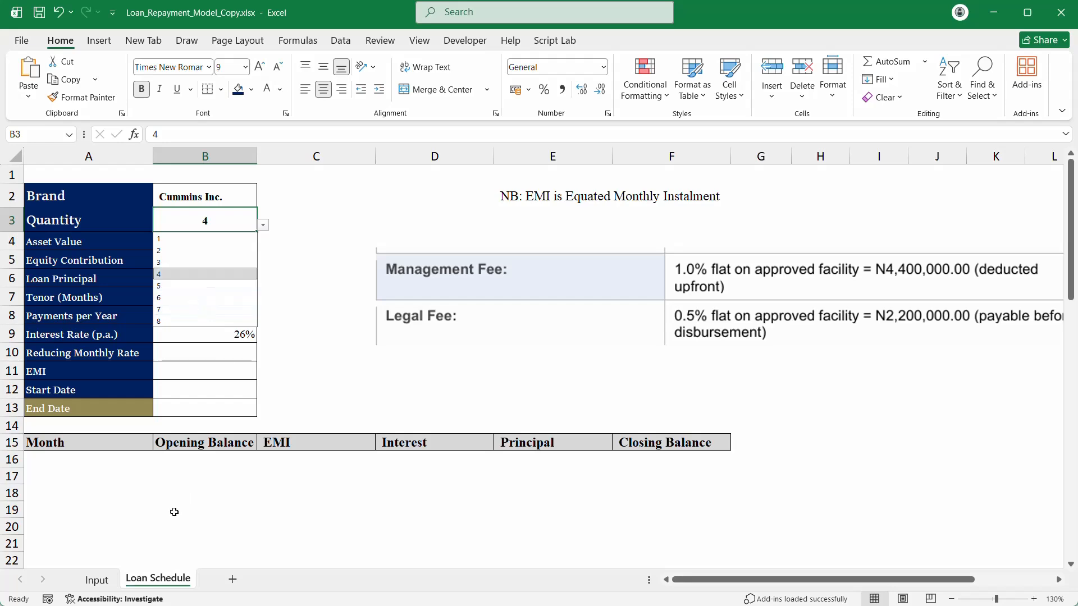
Step: Redefine the Qty name on the Input sheet to cover the M-column quantity list, first settling on M4:M12
{"action": "left_click", "coordinate": [97, 584]}
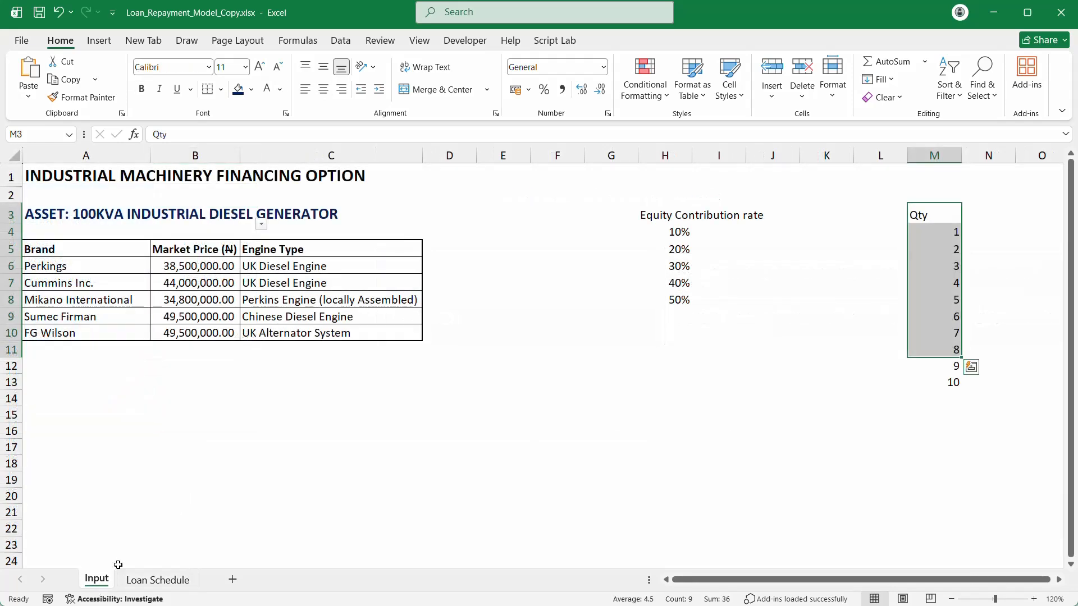
{"action": "left_click", "coordinate": [943, 232]}
{"action": "left_click", "coordinate": [932, 212]}
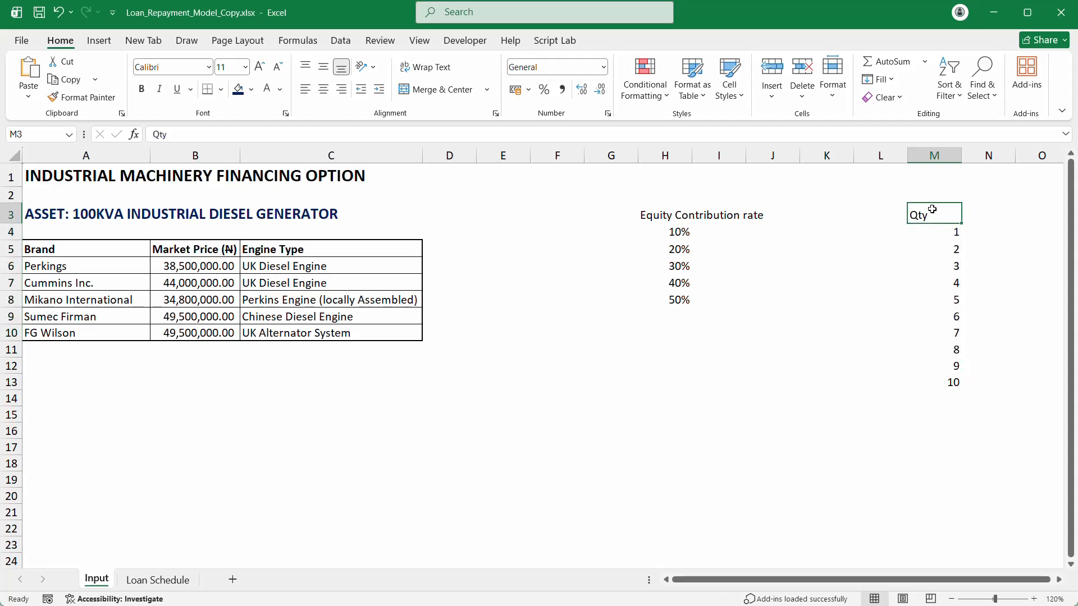
{"action": "left_click", "coordinate": [307, 44]}
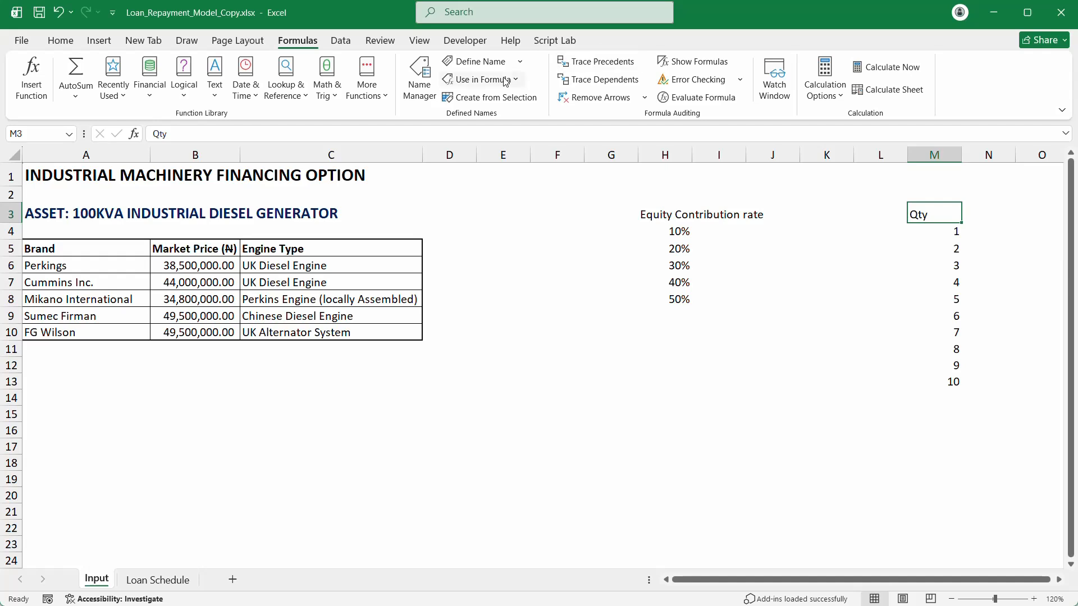
{"action": "left_click", "coordinate": [421, 78]}
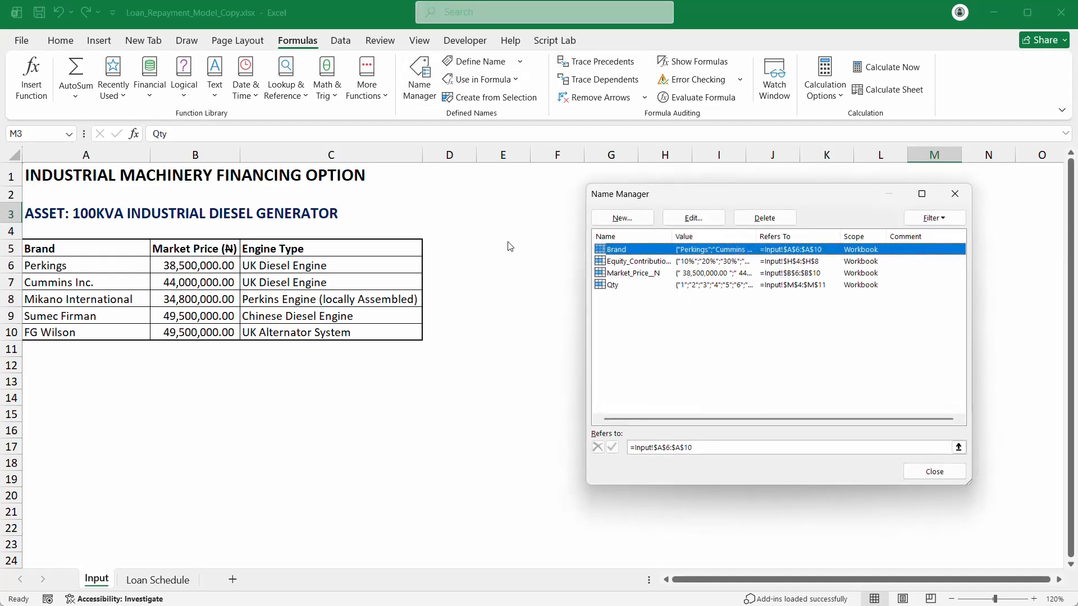
{"action": "left_click", "coordinate": [623, 286]}
{"action": "left_click", "coordinate": [722, 220]}
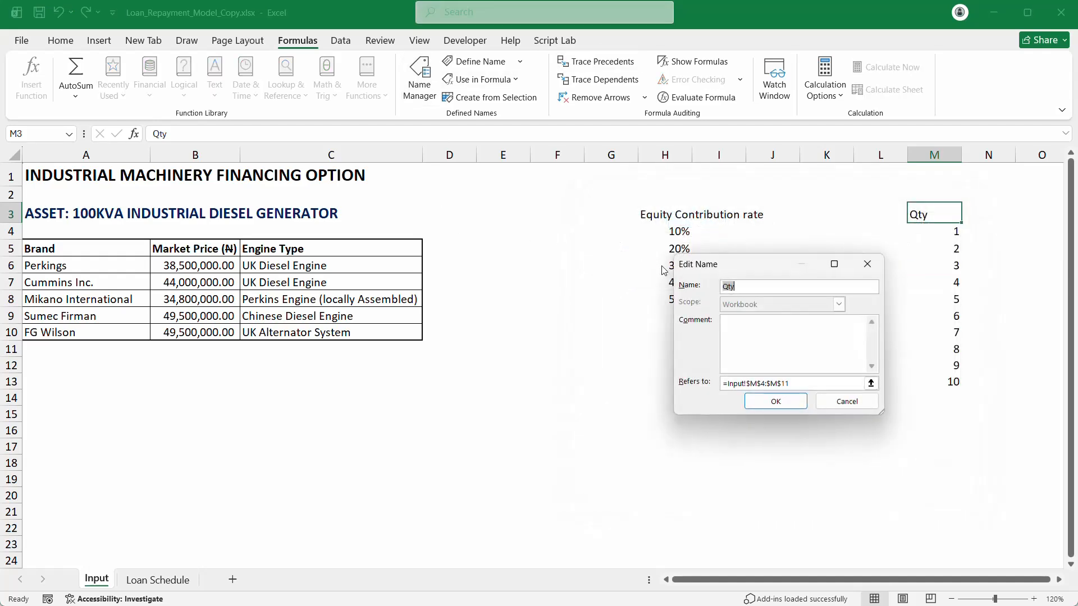
{"action": "left_click", "coordinate": [870, 384]}
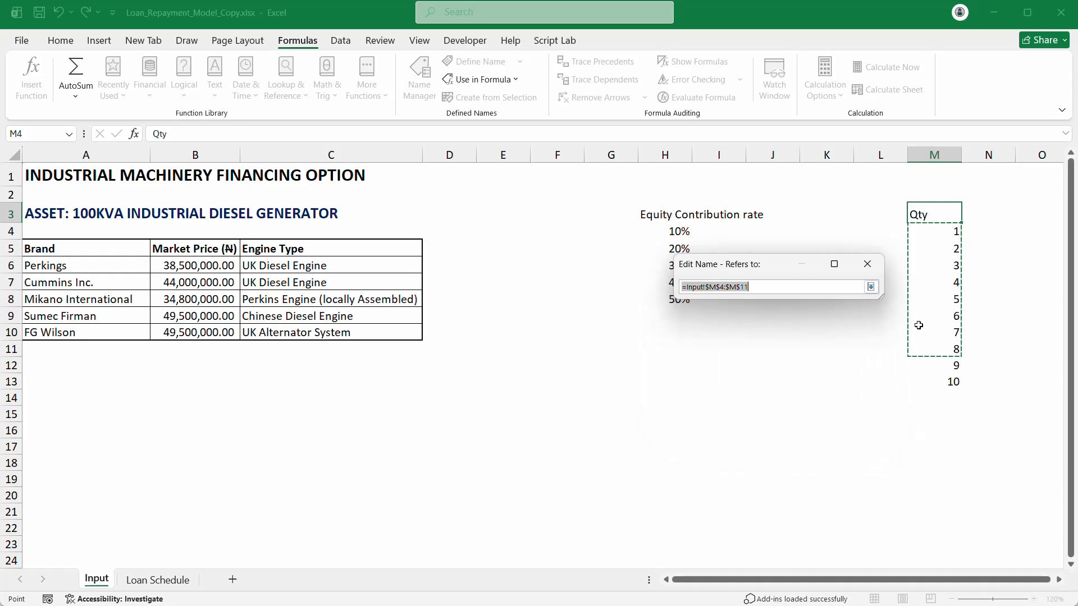
{"action": "left_click_drag", "start_coordinate": [939, 230], "coordinate": [950, 366]}
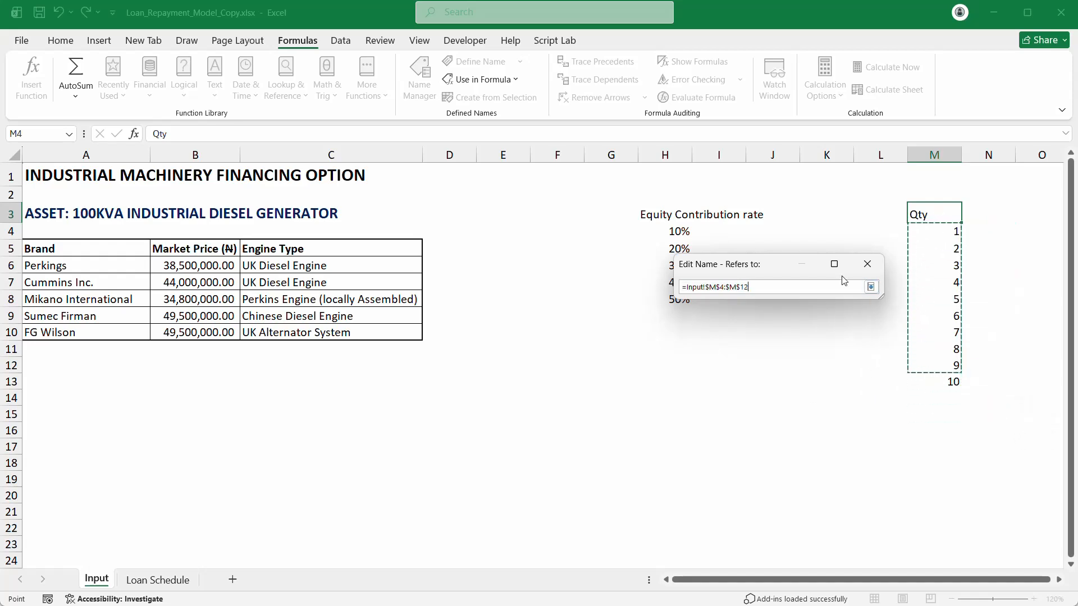
{"action": "left_click", "coordinate": [871, 287]}
{"action": "left_click", "coordinate": [798, 403]}
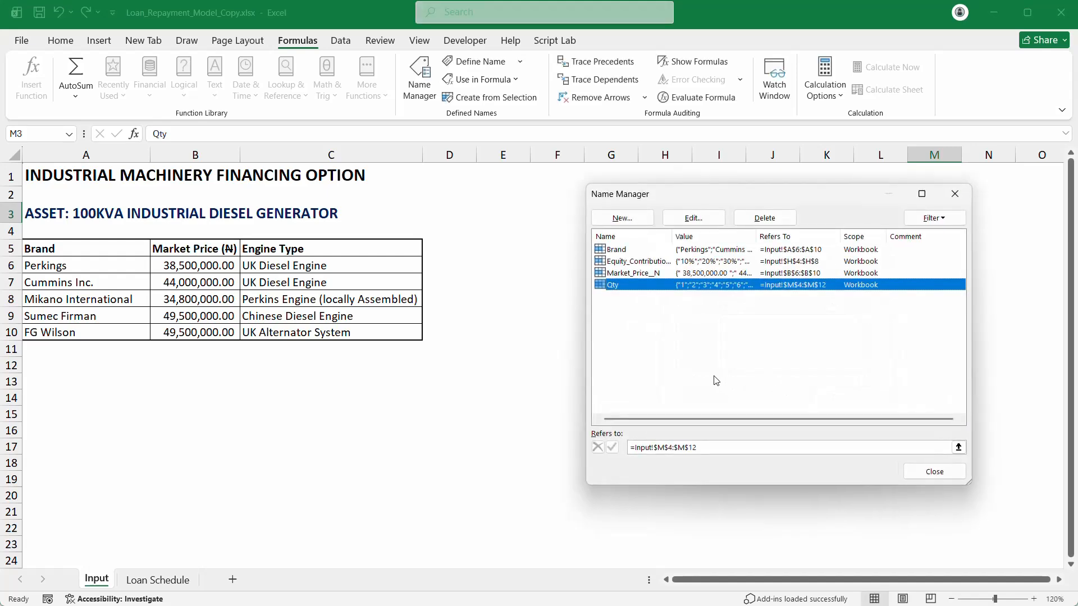
{"action": "left_click", "coordinate": [935, 471]}
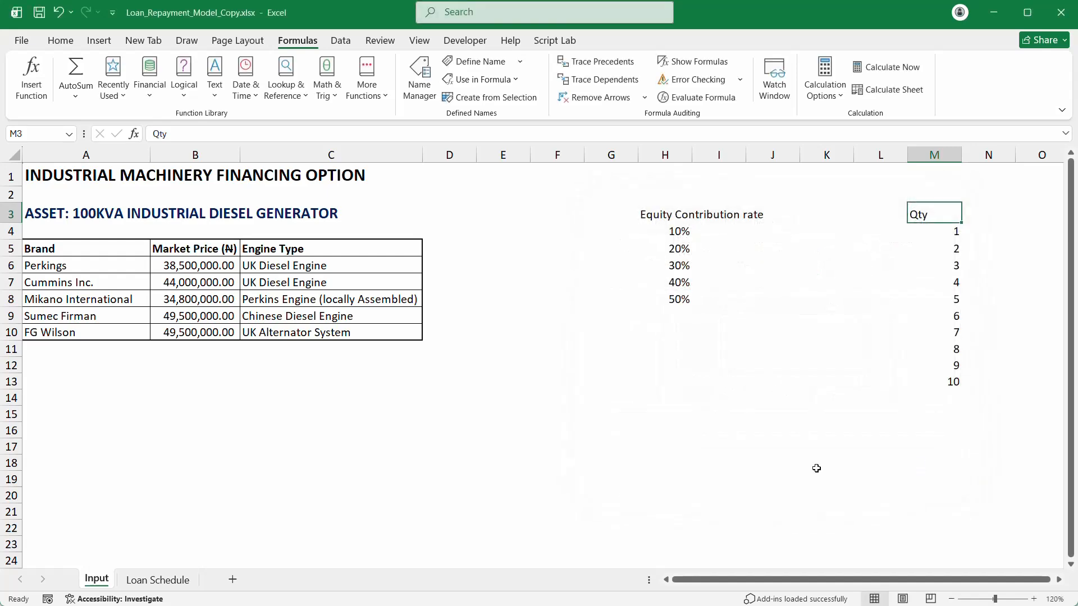
Step: Check B3's quantity choices, then correct the Qty name's range to Input M4:M13
{"action": "left_click", "coordinate": [160, 580]}
{"action": "left_click", "coordinate": [263, 224]}
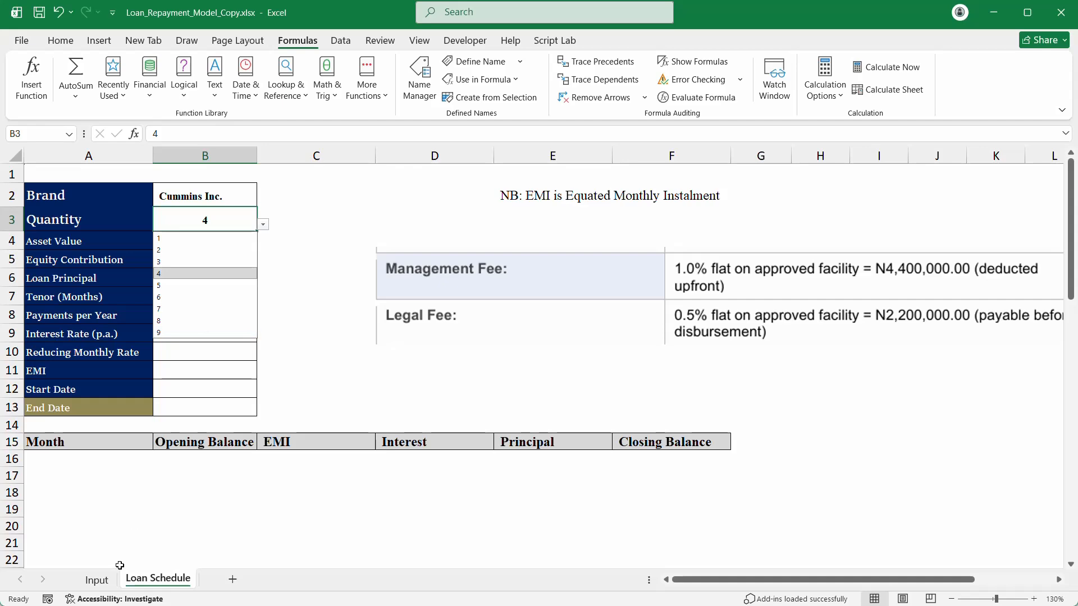
{"action": "left_click", "coordinate": [96, 580]}
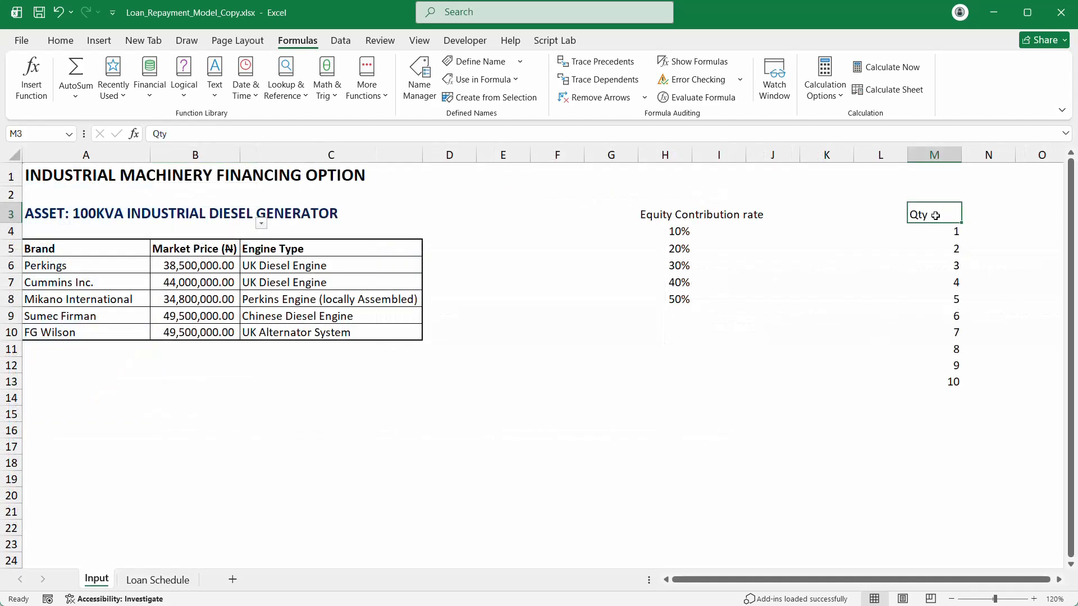
{"action": "left_click", "coordinate": [936, 232]}
{"action": "left_click", "coordinate": [419, 79]}
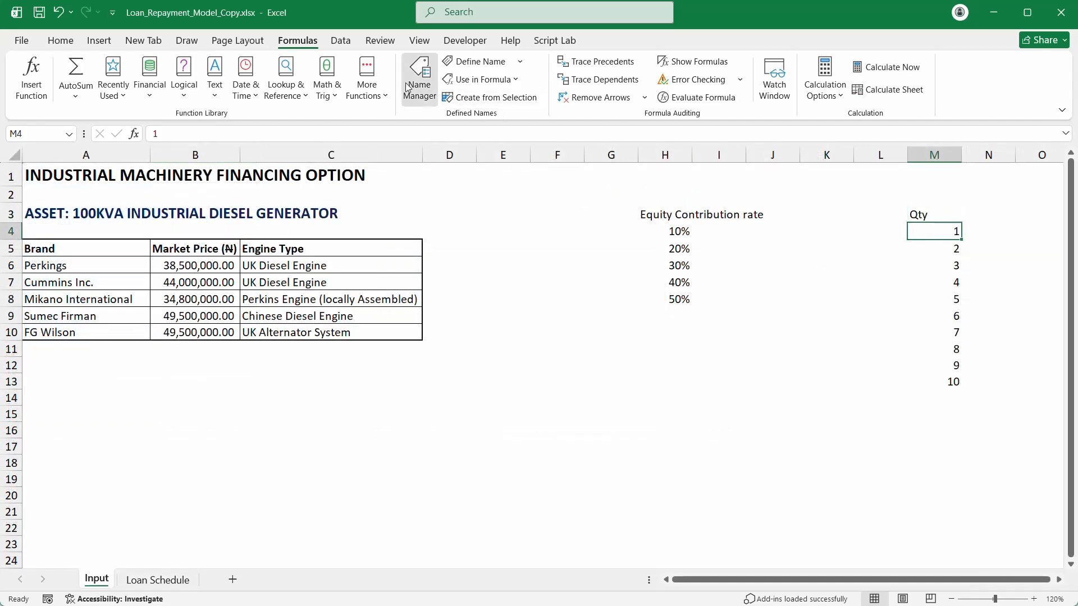
{"action": "double_click", "coordinate": [669, 286]}
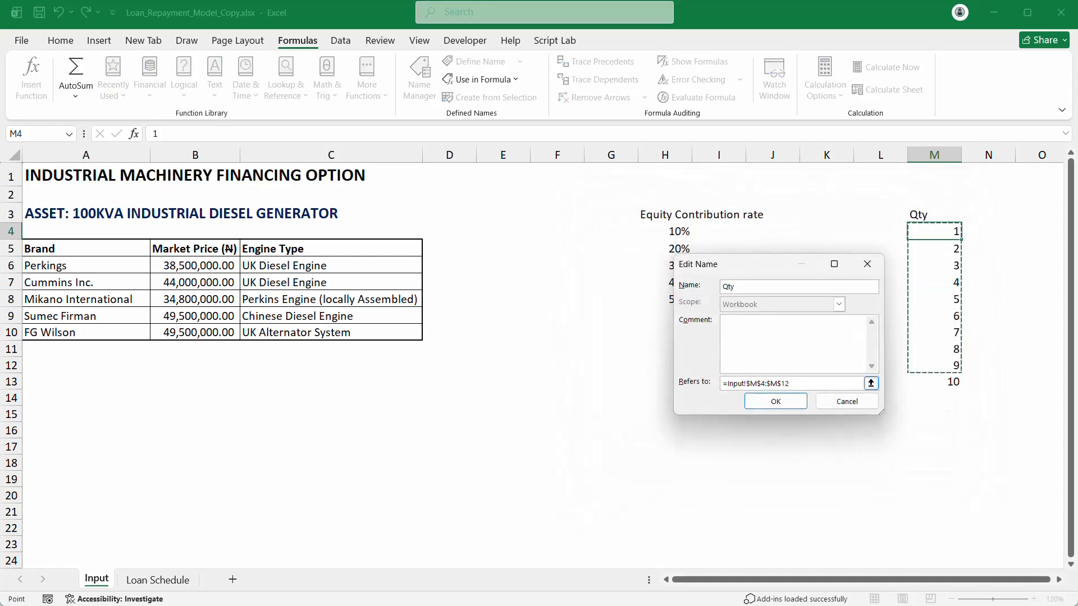
{"action": "key", "text": "BackSpace"}
{"action": "type", "text": "3"}
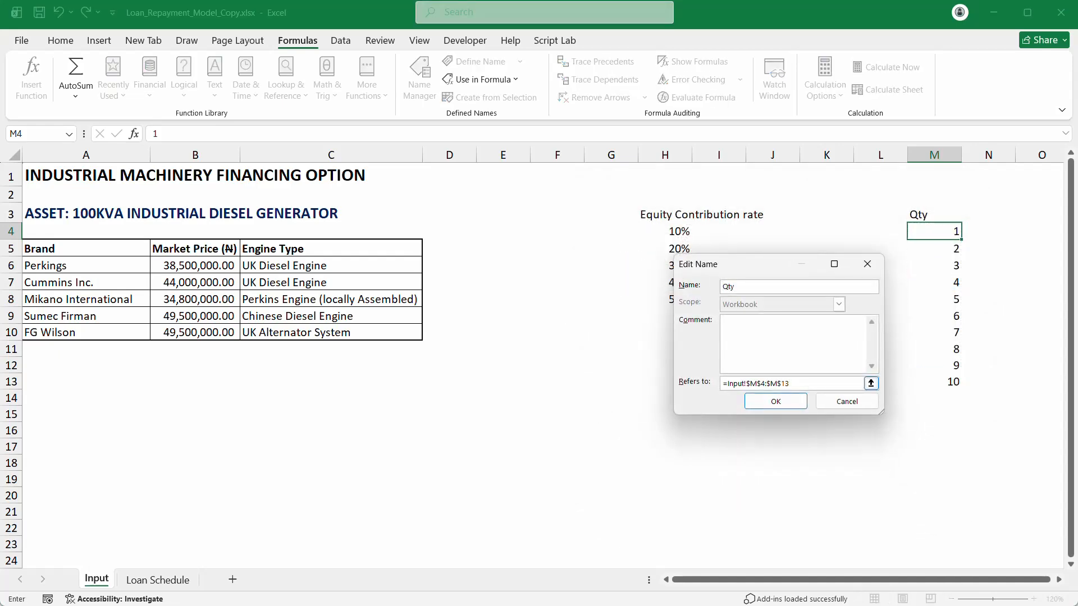
{"action": "left_click", "coordinate": [775, 401]}
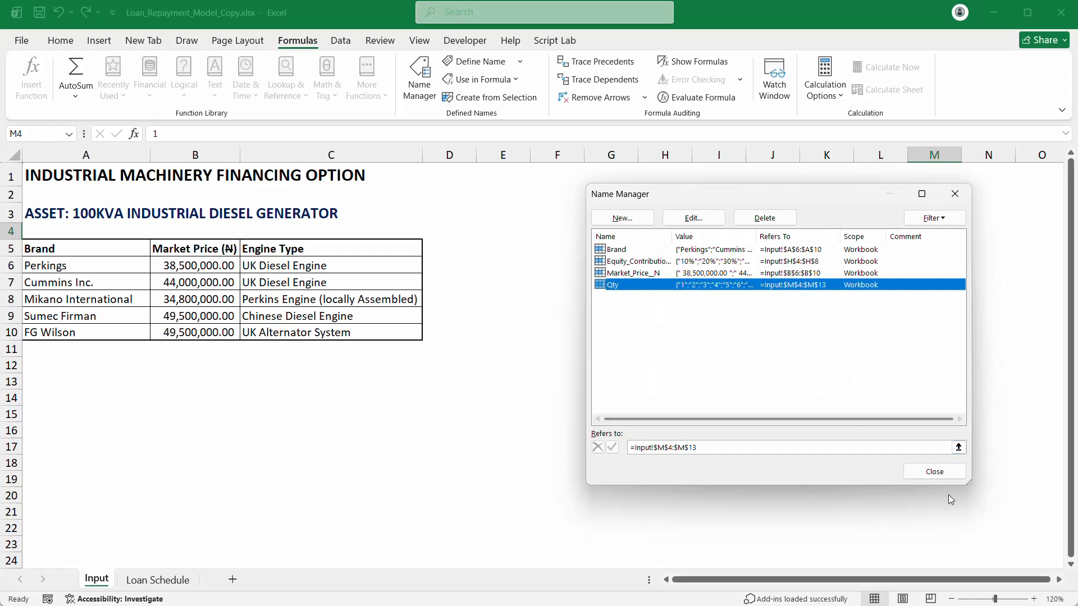
{"action": "left_click", "coordinate": [943, 473]}
Step: Set the Loan Schedule quantity in B3 to 10, making Loan Principal 396,000,000.00
{"action": "left_click", "coordinate": [157, 581]}
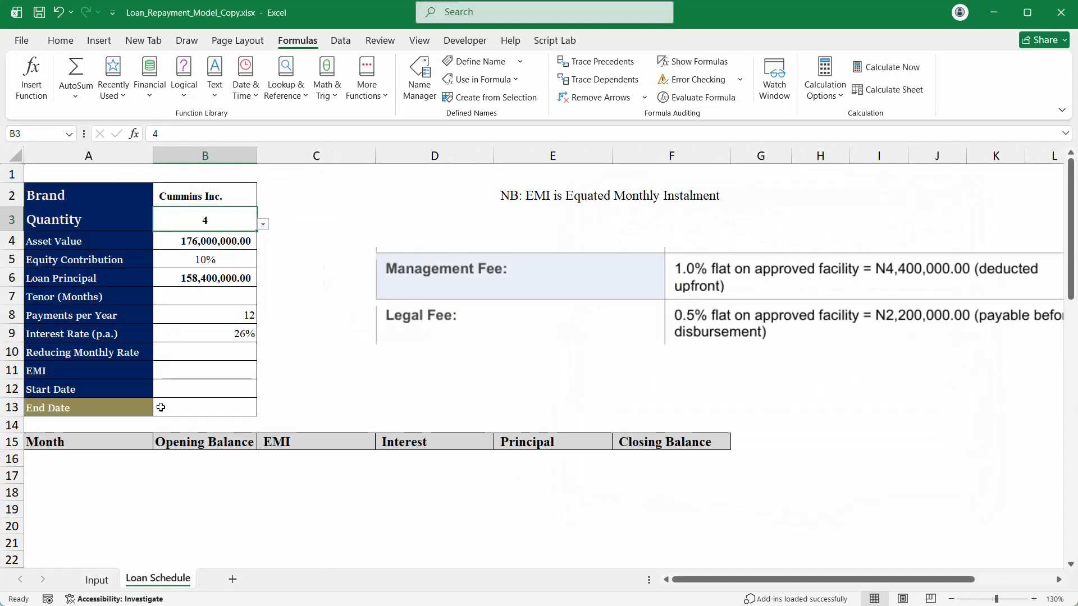
{"action": "left_click", "coordinate": [263, 224]}
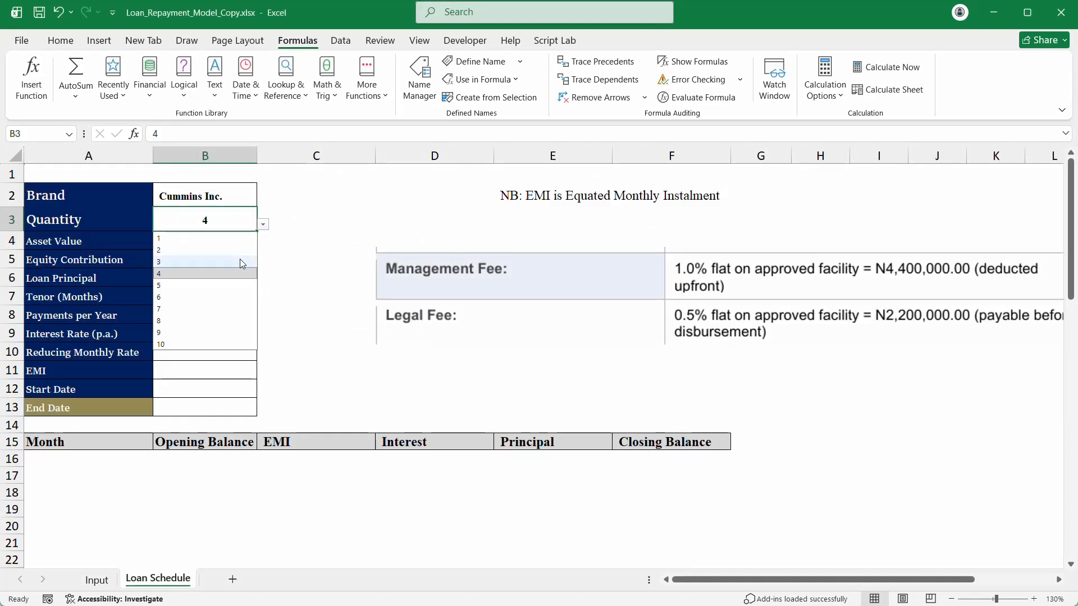
{"action": "left_click", "coordinate": [216, 344]}
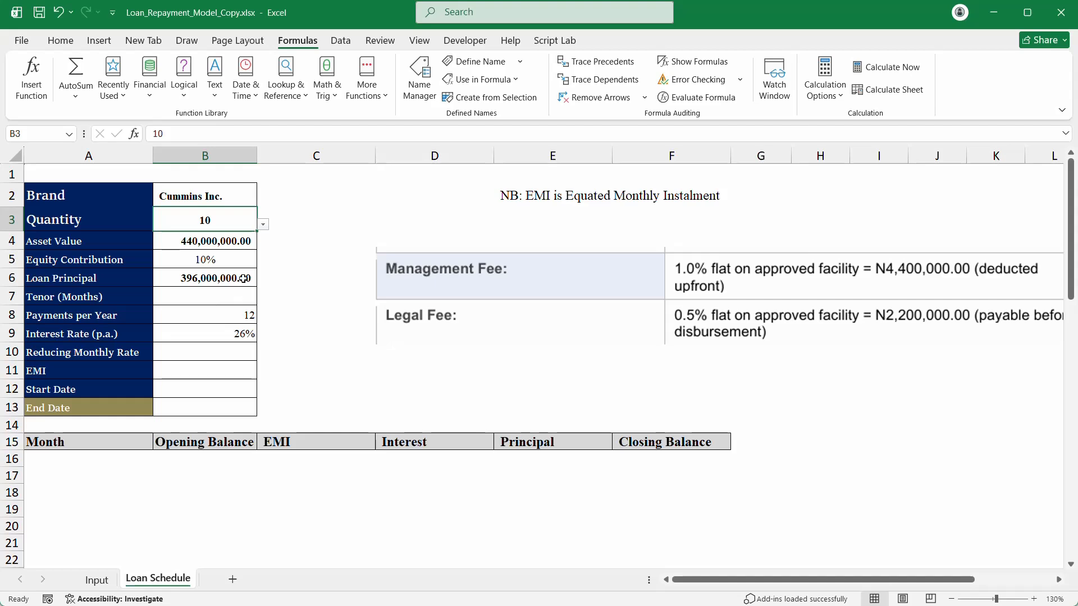
{"action": "left_click", "coordinate": [223, 278]}
{"action": "double_click", "coordinate": [223, 278]}
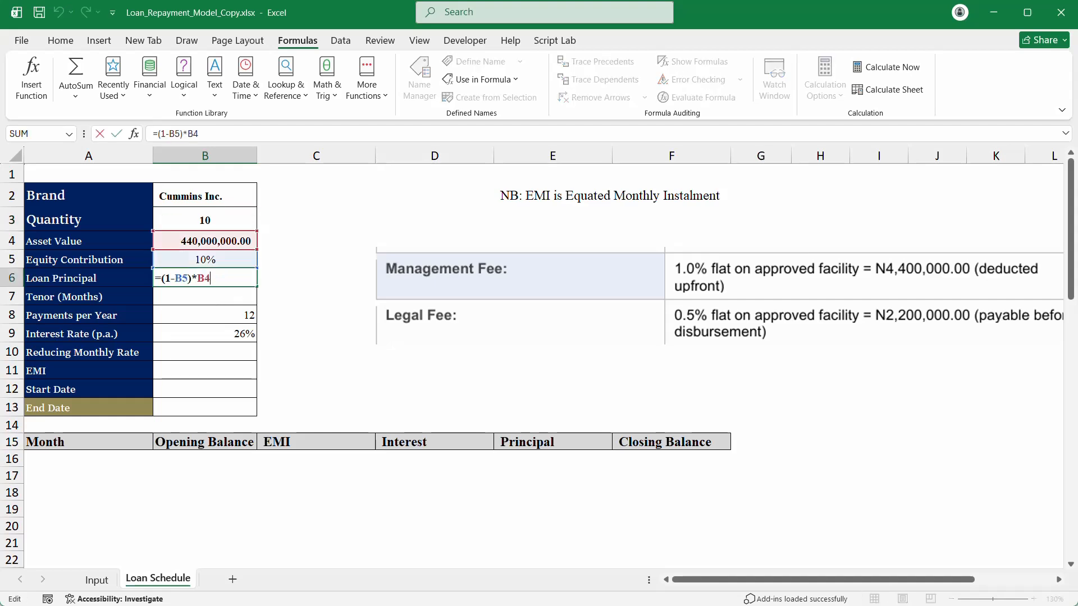
{"action": "key", "text": "Return"}
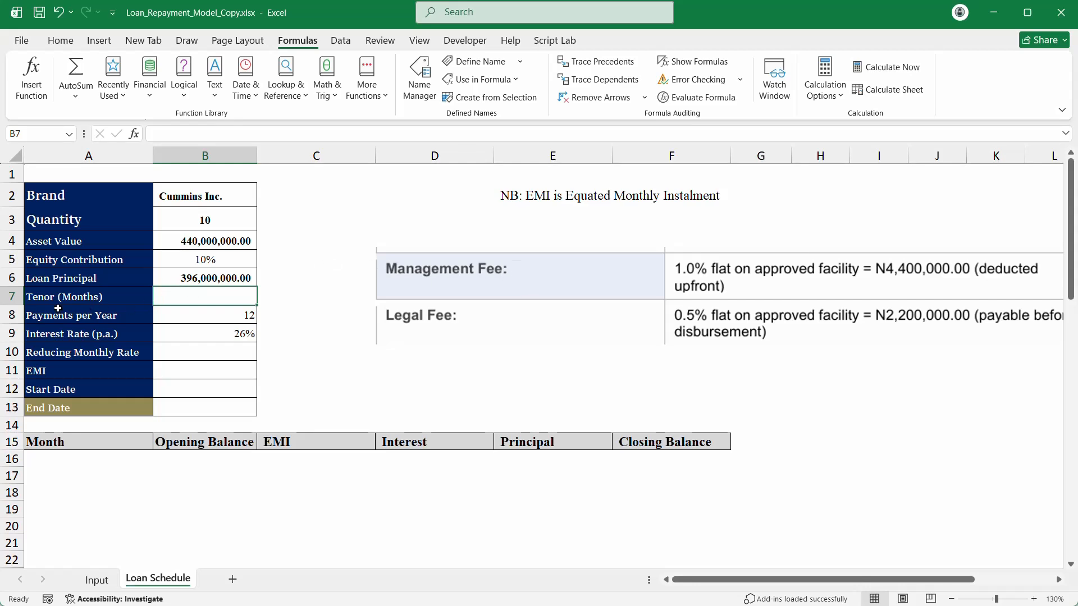
Step: Insert two blank rows above Tenor (Months) and label A7 'Mgt. fee'
{"action": "left_click", "coordinate": [4, 297]}
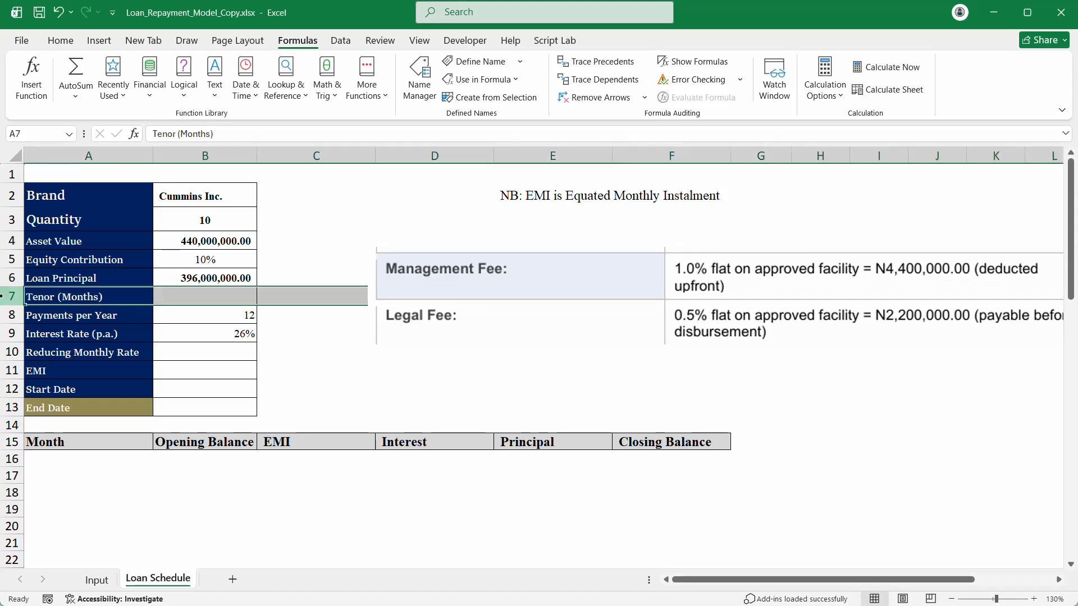
{"action": "key", "text": "ctrl+shift+plus"}
{"action": "key", "text": "ctrl+shift+plus"}
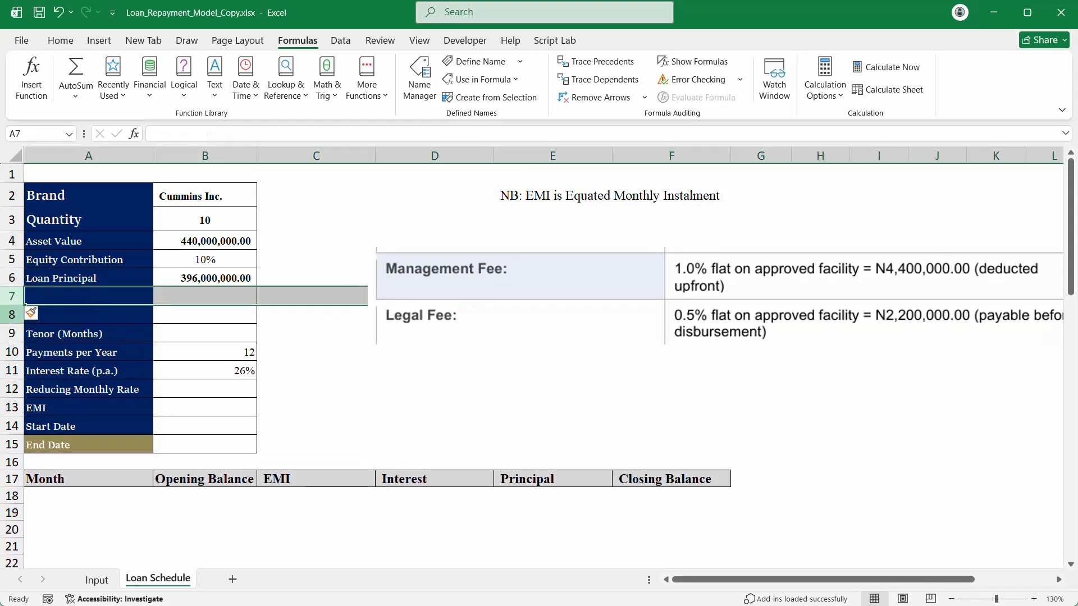
{"action": "left_click", "coordinate": [95, 293]}
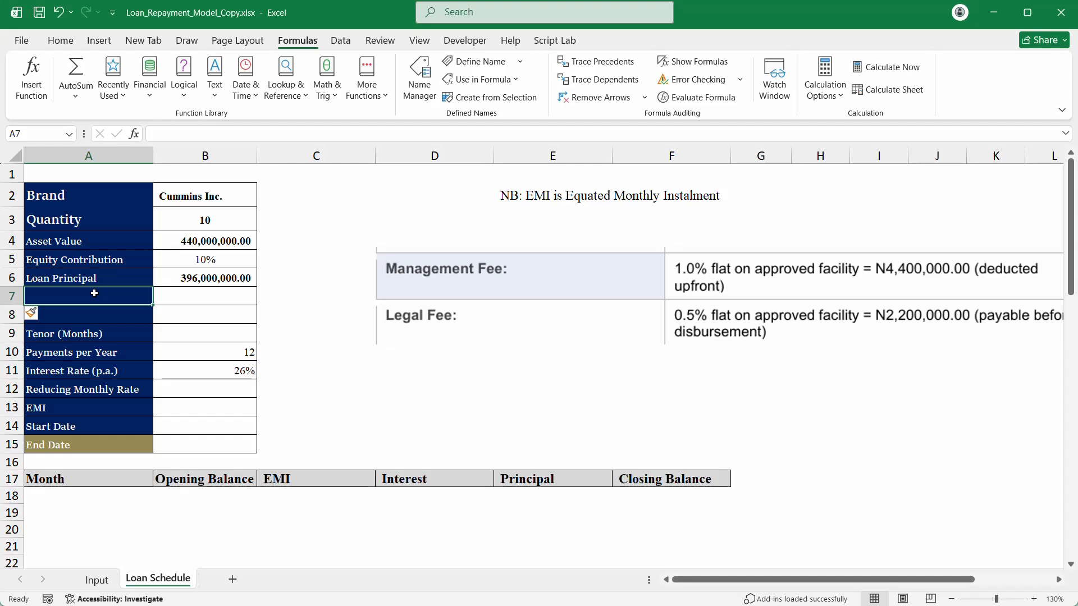
{"action": "type", "text": "M"}
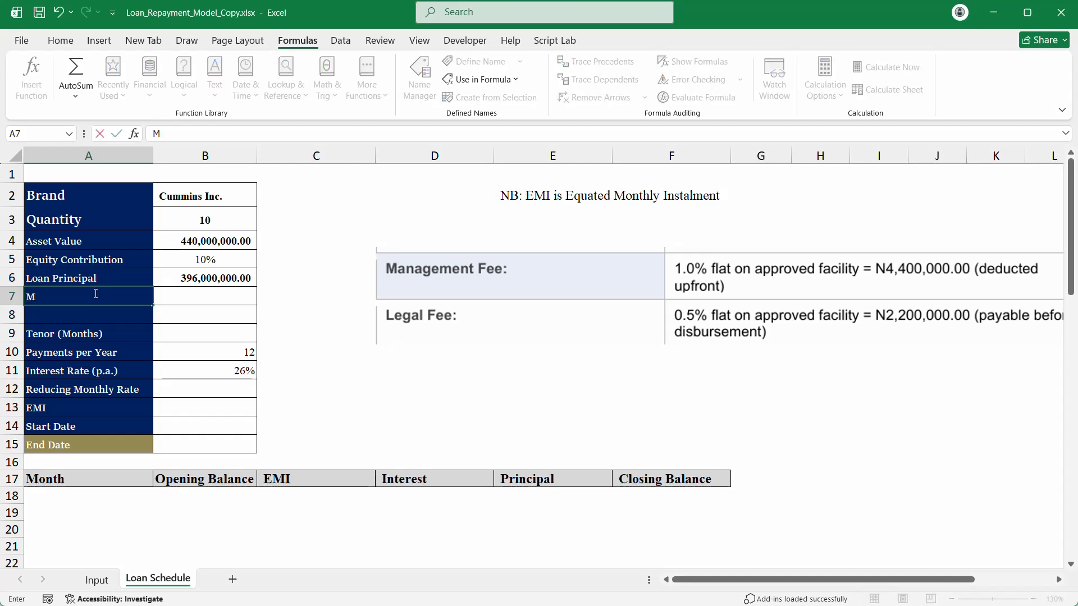
{"action": "type", "text": "agt. fee"}
{"action": "key", "text": "Return"}
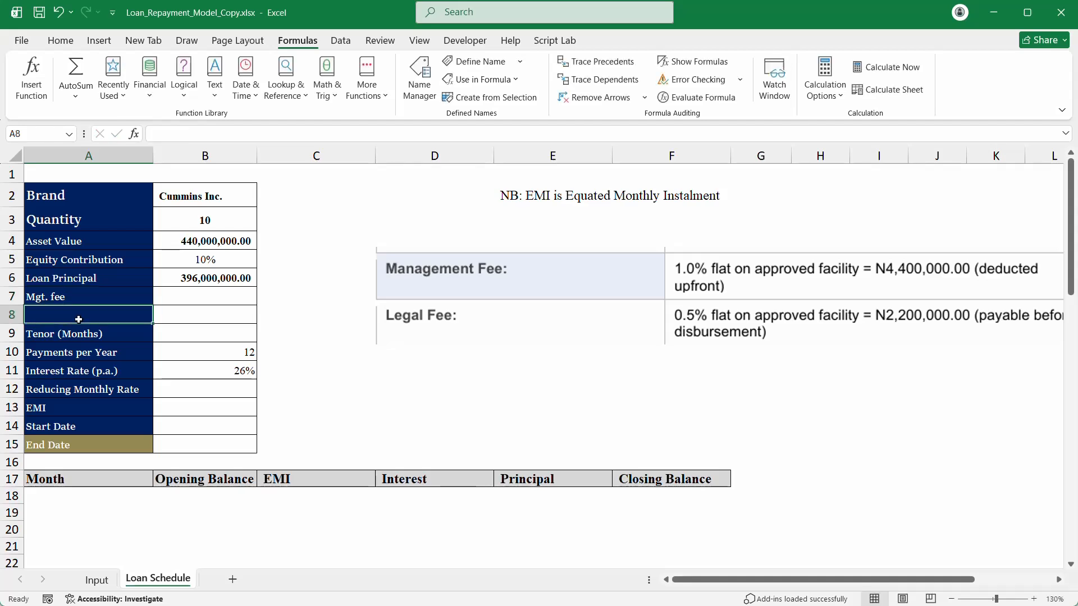
Step: Label A8 'Legal fee' and select the Mgt. fee value cell B7
{"action": "type", "text": "leg"}
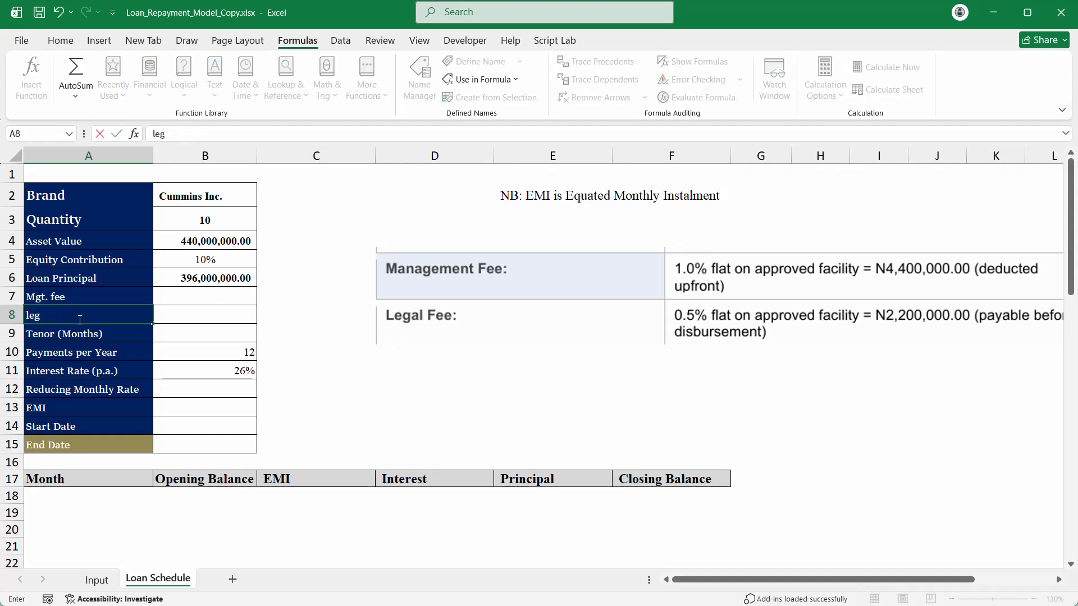
{"action": "key", "text": "BackSpace"}
{"action": "key", "text": "BackSpace"}
{"action": "key", "text": "BackSpace"}
{"action": "type", "text": "Lr"}
{"action": "key", "text": "BackSpace"}
{"action": "type", "text": "ega"}
{"action": "type", "text": "ee"}
{"action": "left_click", "coordinate": [198, 316]}
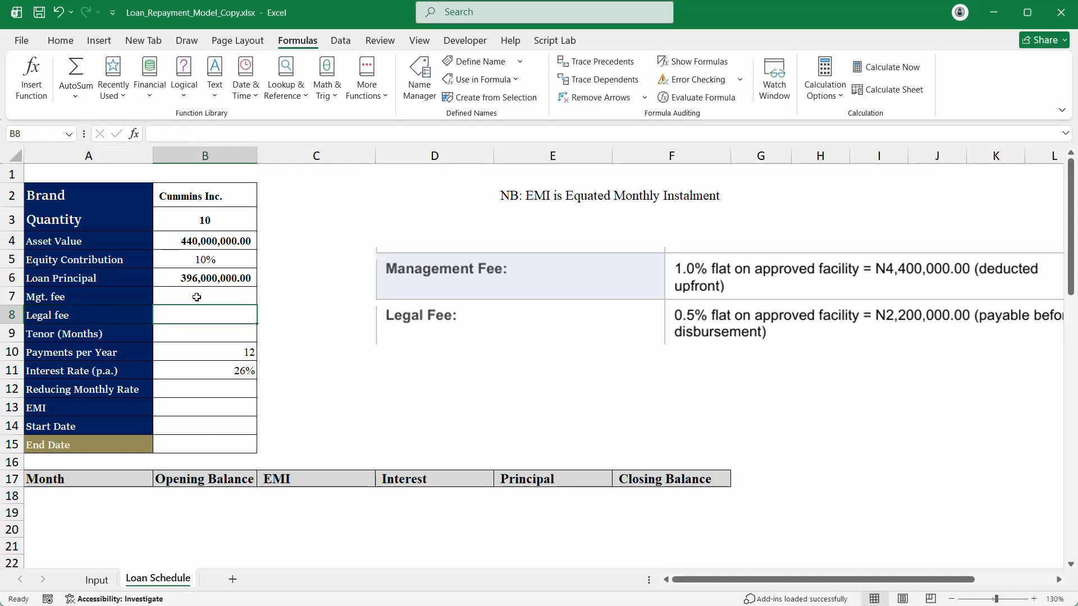
{"action": "left_click", "coordinate": [200, 295]}
{"action": "left_click", "coordinate": [200, 293]}
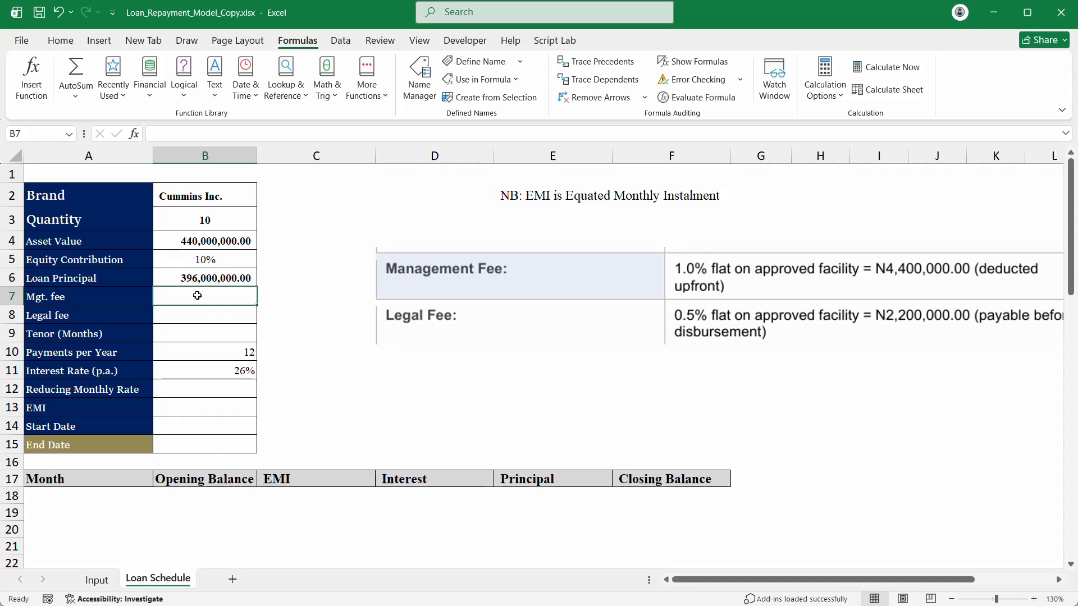
{"action": "left_click", "coordinate": [60, 41]}
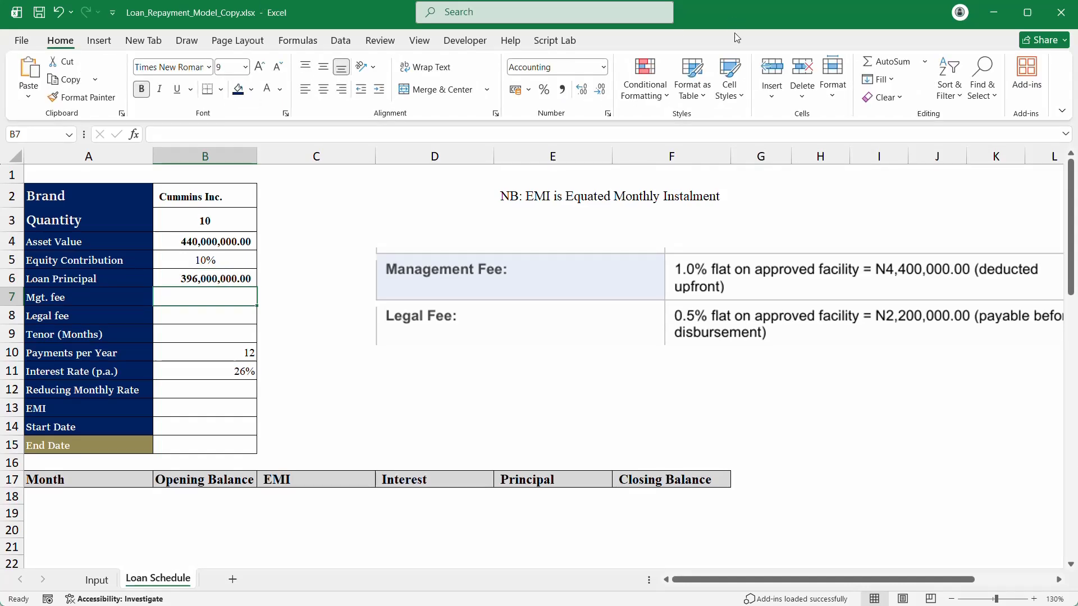
Step: Add a list data validation to B7 offering 0.5% and 1%
{"action": "left_click", "coordinate": [306, 44]}
{"action": "left_click", "coordinate": [341, 40]}
{"action": "left_click", "coordinate": [706, 84]}
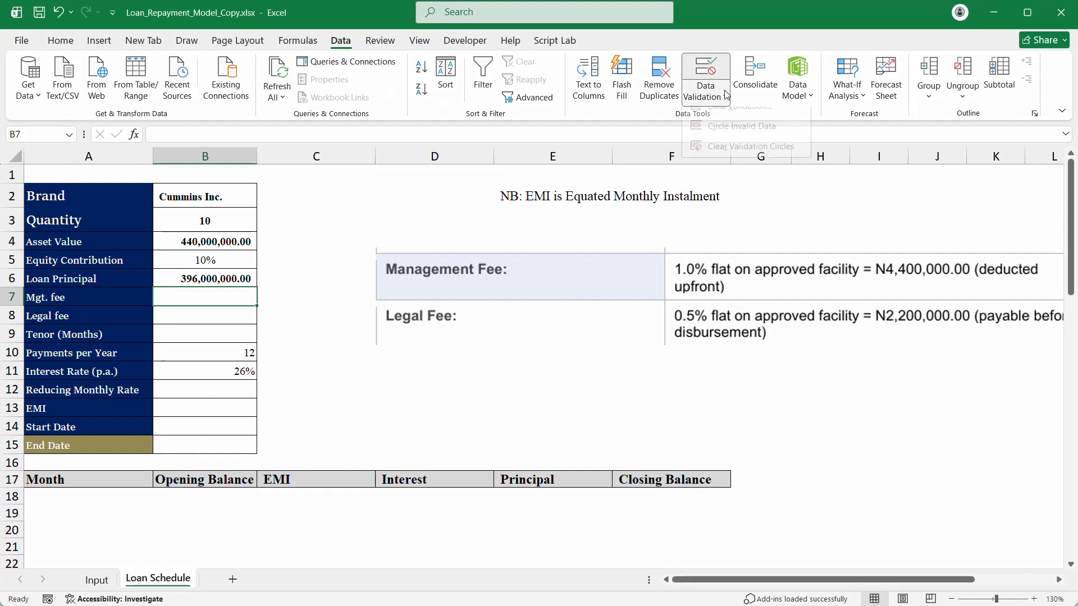
{"action": "left_click", "coordinate": [744, 124]}
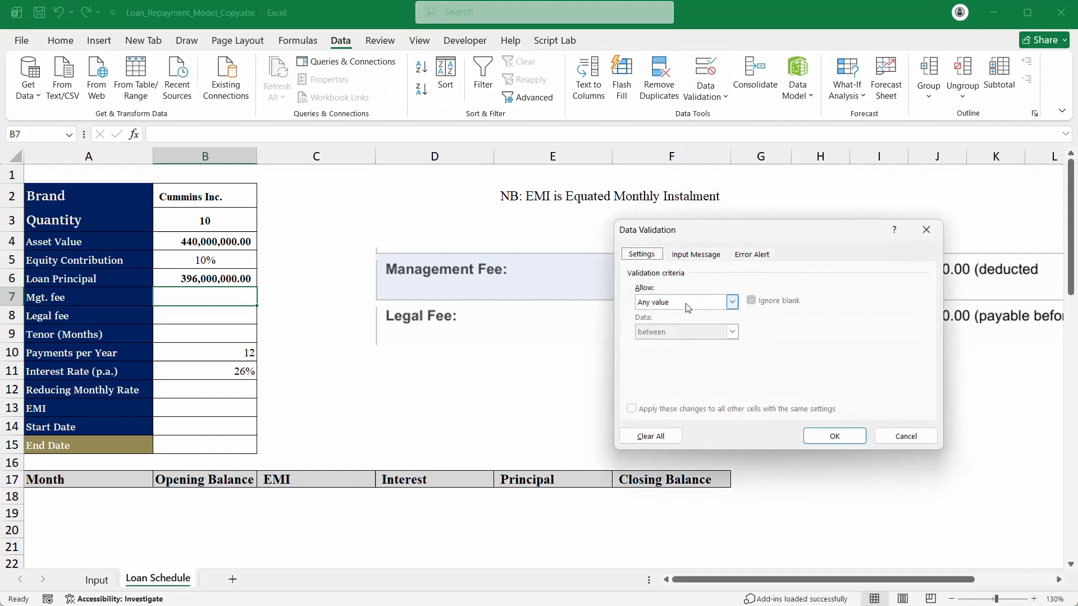
{"action": "left_click", "coordinate": [732, 302]}
{"action": "left_click", "coordinate": [668, 345]}
{"action": "left_click", "coordinate": [666, 360]}
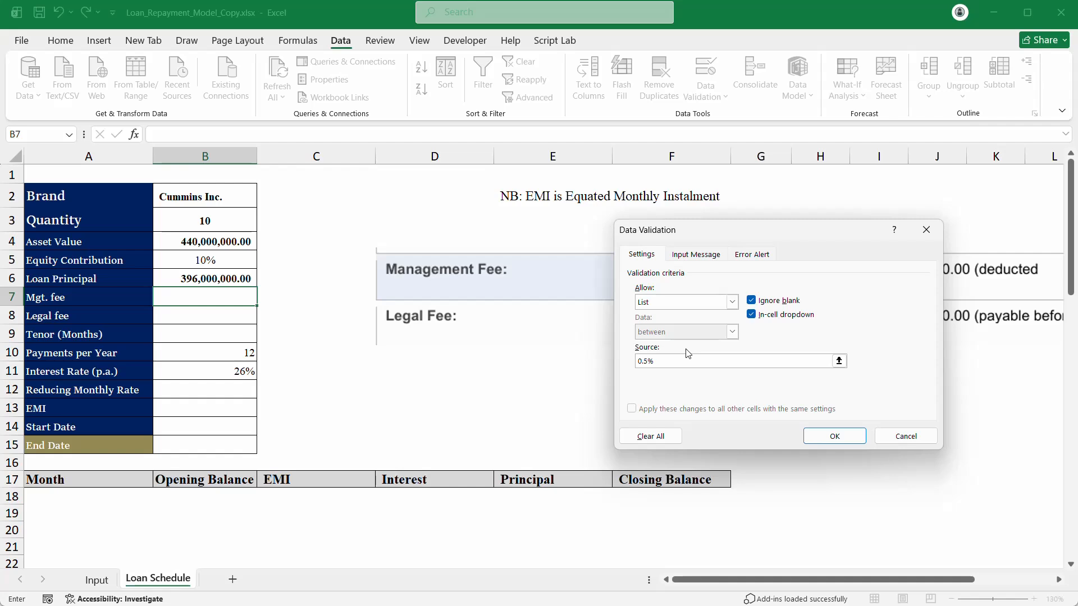
{"action": "type", "text": ",1"}
{"action": "left_click_drag", "start_coordinate": [684, 362], "coordinate": [594, 349]}
{"action": "left_click", "coordinate": [834, 437]}
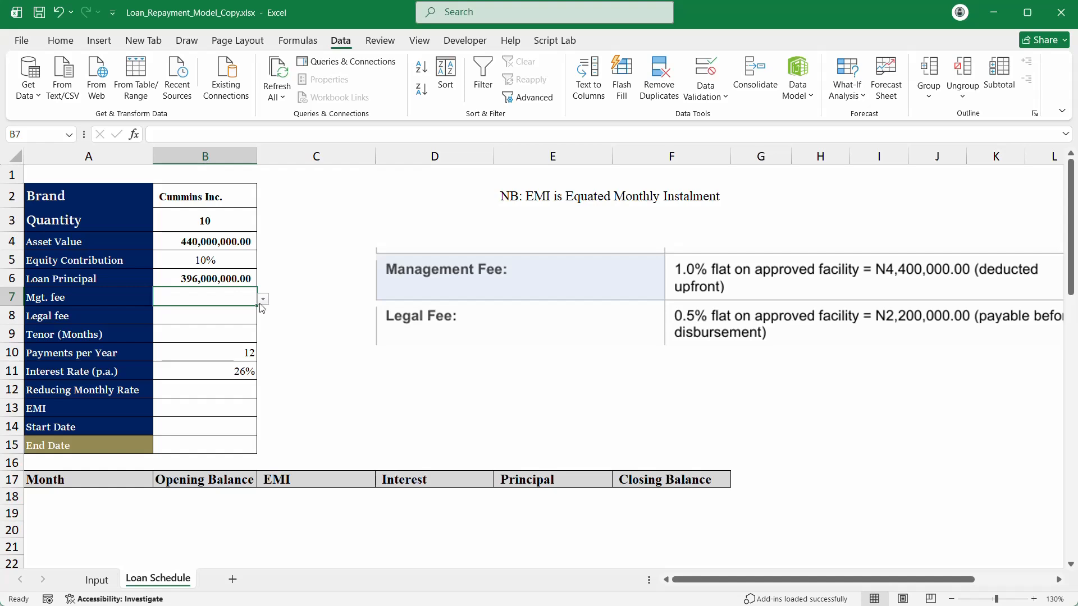
Step: Choose 0.5% in B7, remove the extra decimal and centre it
{"action": "left_click", "coordinate": [263, 299]}
{"action": "left_click", "coordinate": [227, 311]}
{"action": "left_click", "coordinate": [60, 40]}
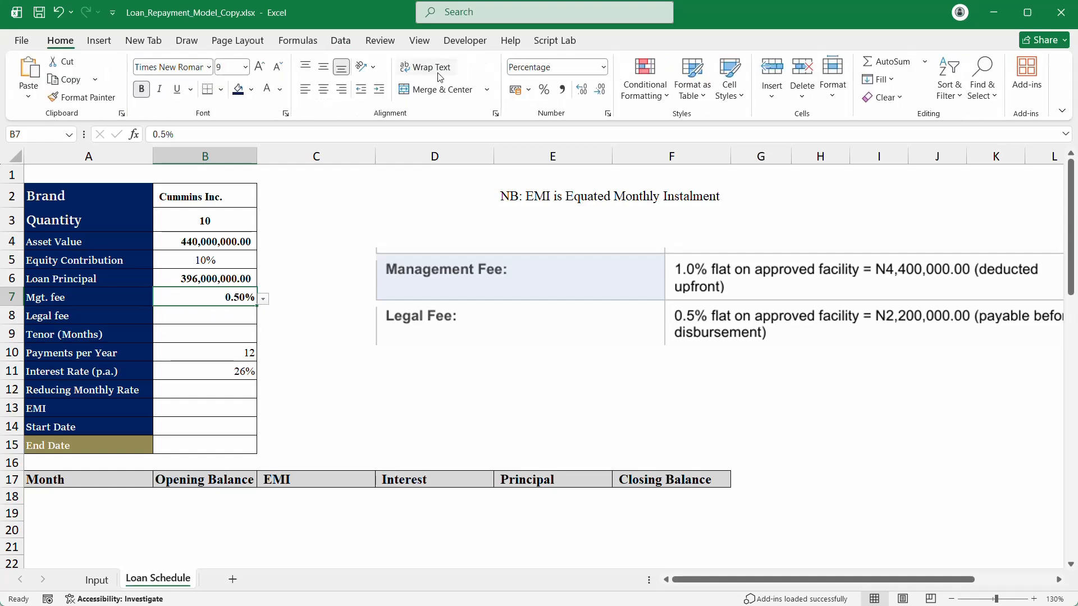
{"action": "left_click", "coordinate": [600, 90]}
{"action": "left_click", "coordinate": [324, 91]}
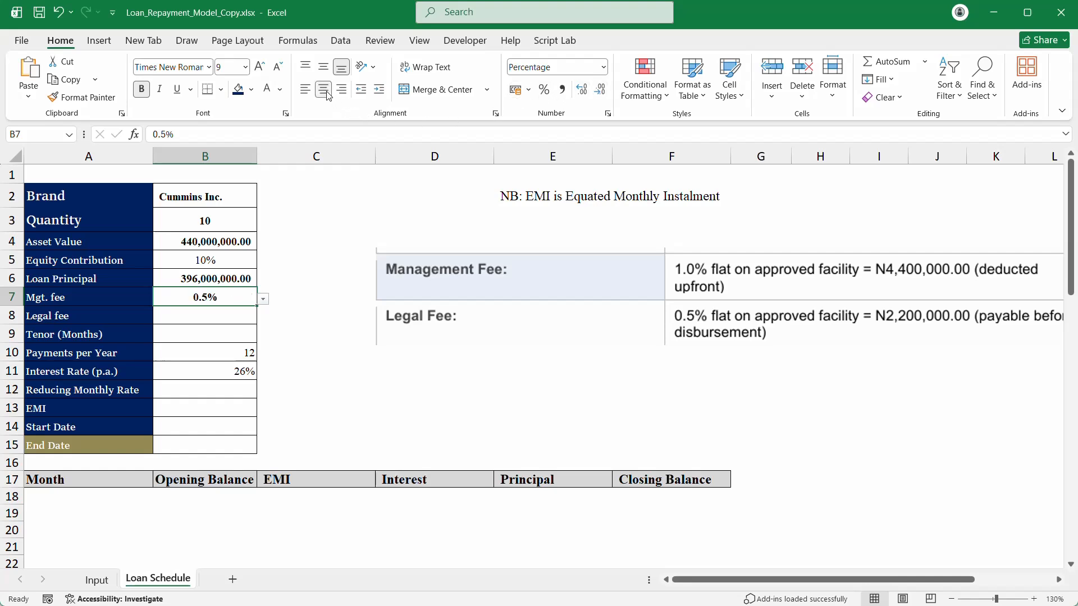
{"action": "double_click", "coordinate": [227, 294]}
{"action": "left_click", "coordinate": [227, 326]}
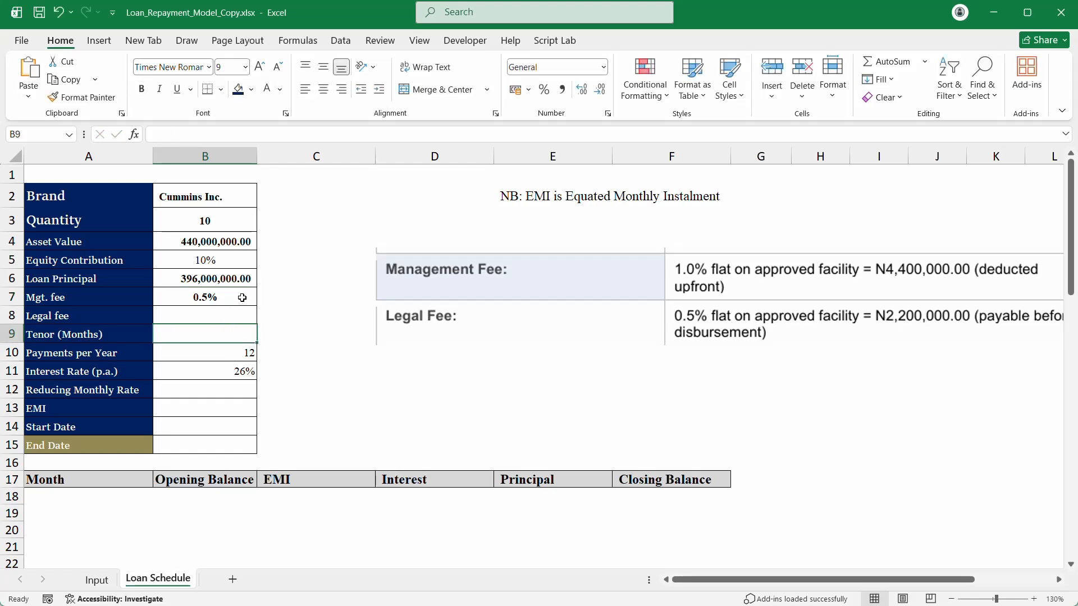
{"action": "scroll", "coordinate": [241, 292], "scroll_direction": "down", "scroll_amount": 2}
{"action": "scroll", "coordinate": [240, 286], "scroll_direction": "up", "scroll_amount": 2}
{"action": "left_click", "coordinate": [222, 298]}
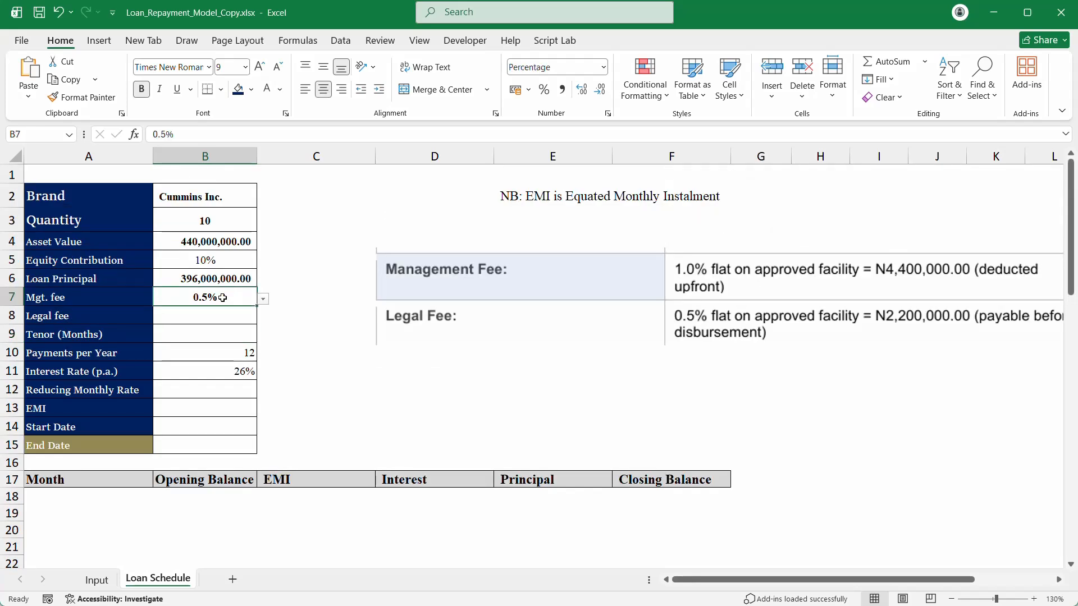
{"action": "left_click", "coordinate": [104, 584]}
{"action": "left_click", "coordinate": [157, 580]}
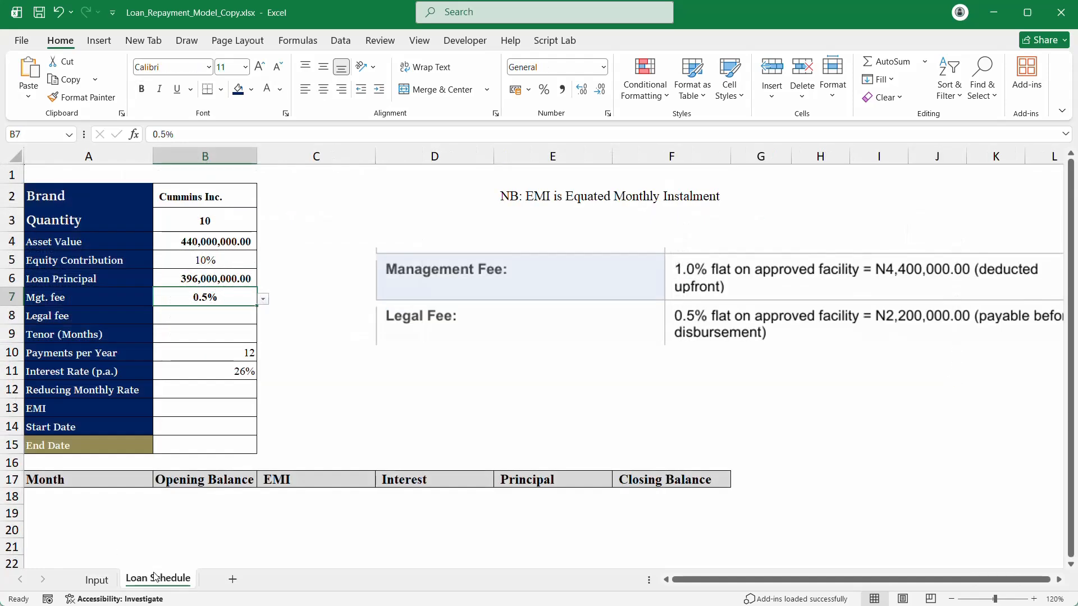
Step: Copy the Mgt. fee and Legal fee rows A7:B8 to A14:B15 on the Input sheet
{"action": "left_click_drag", "start_coordinate": [115, 298], "coordinate": [214, 310]}
{"action": "key", "text": "ctrl+q"}
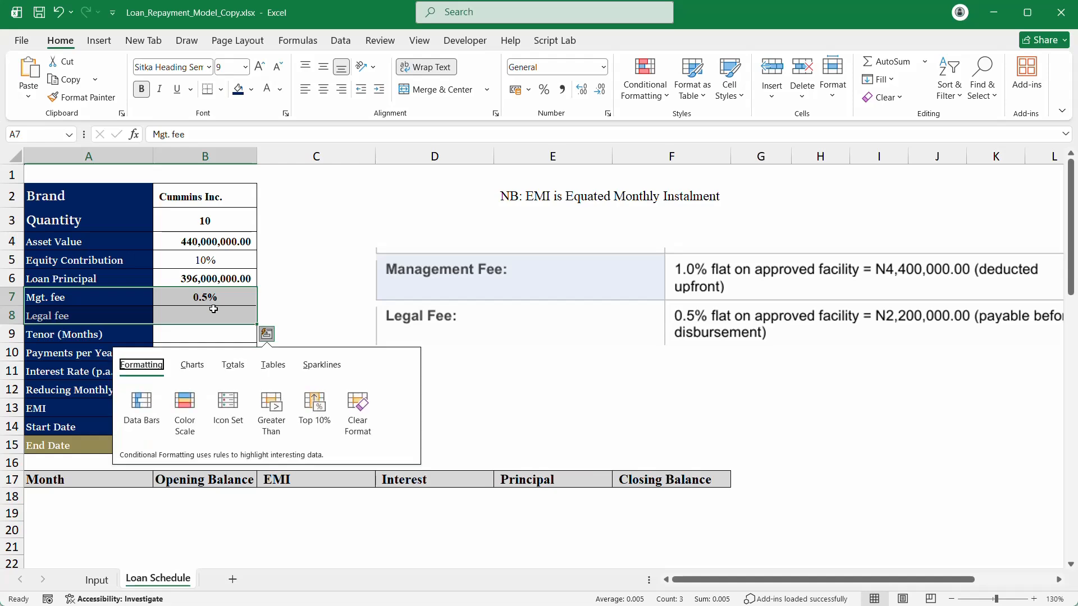
{"action": "key", "text": "Escape"}
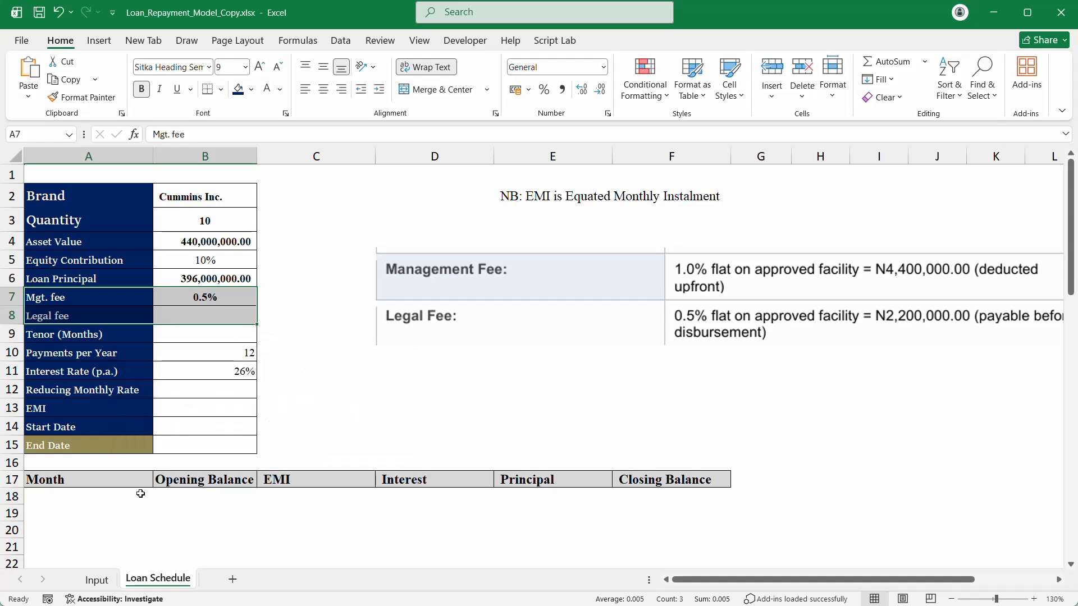
{"action": "key", "text": "ctrl+c"}
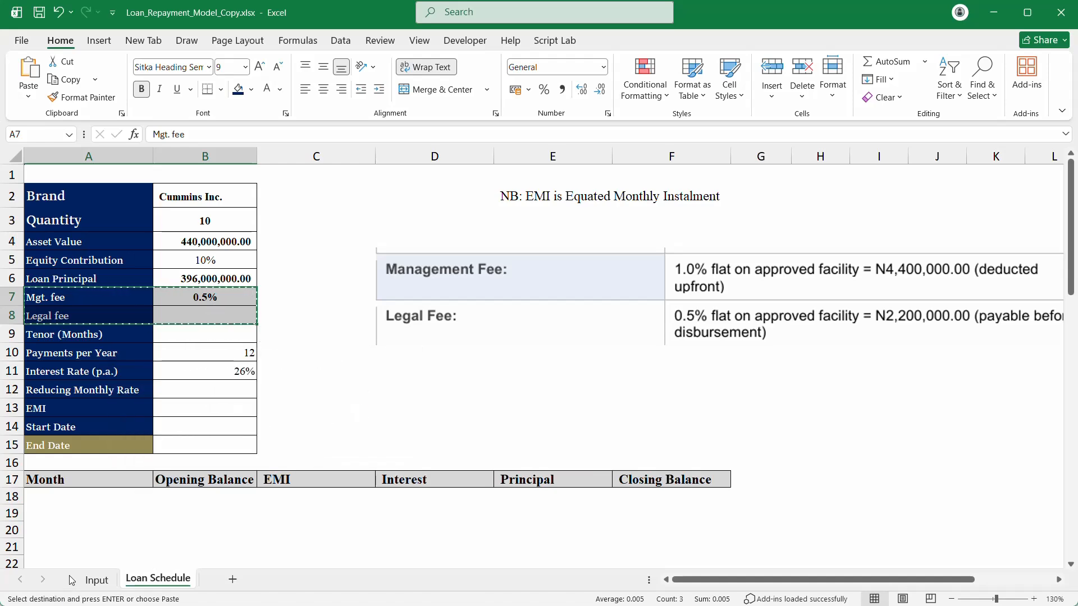
{"action": "left_click", "coordinate": [96, 580]}
{"action": "left_click_drag", "start_coordinate": [61, 401], "coordinate": [60, 388]}
{"action": "right_click", "coordinate": [60, 388]}
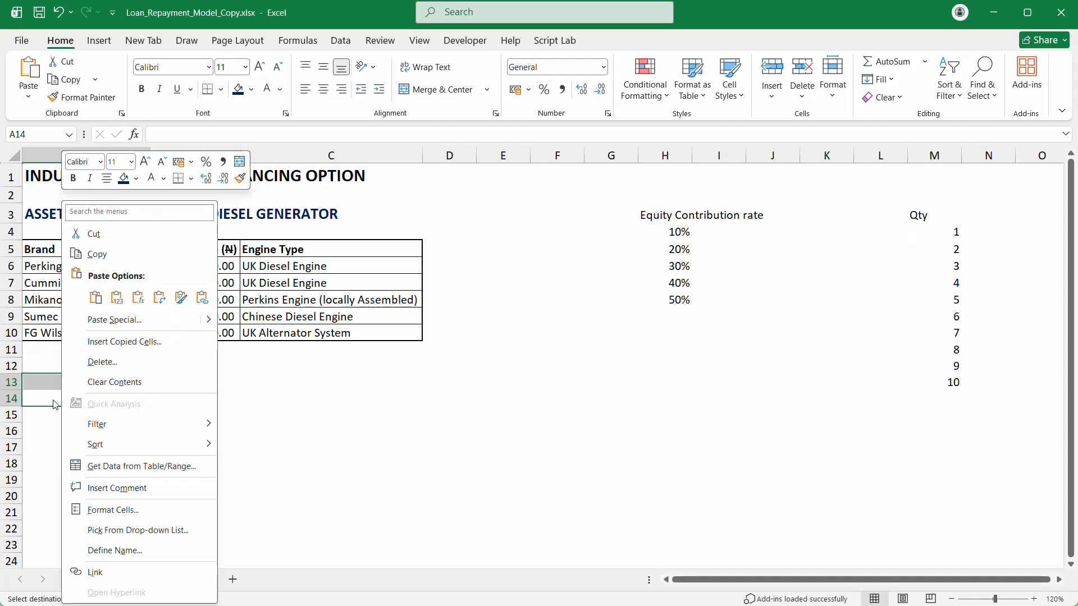
{"action": "left_click", "coordinate": [50, 405]}
{"action": "left_click", "coordinate": [49, 403]}
{"action": "right_click", "coordinate": [48, 399]}
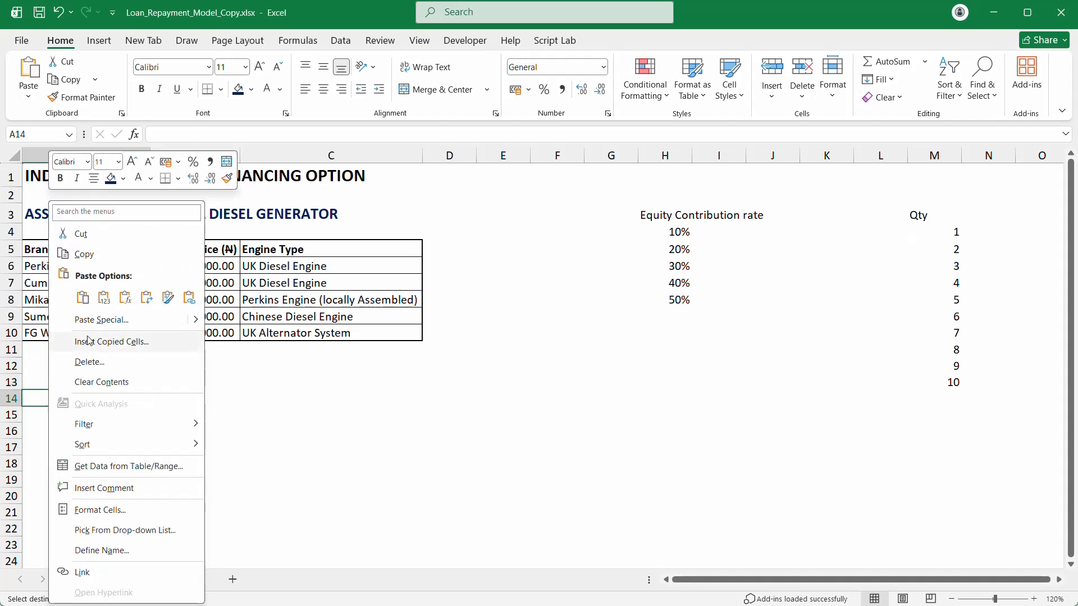
{"action": "left_click", "coordinate": [83, 301]}
Step: Add an 'Other Cost' heading in A13 and fill the Legal fee rate down from Mgt. fee
{"action": "left_click", "coordinate": [70, 376]}
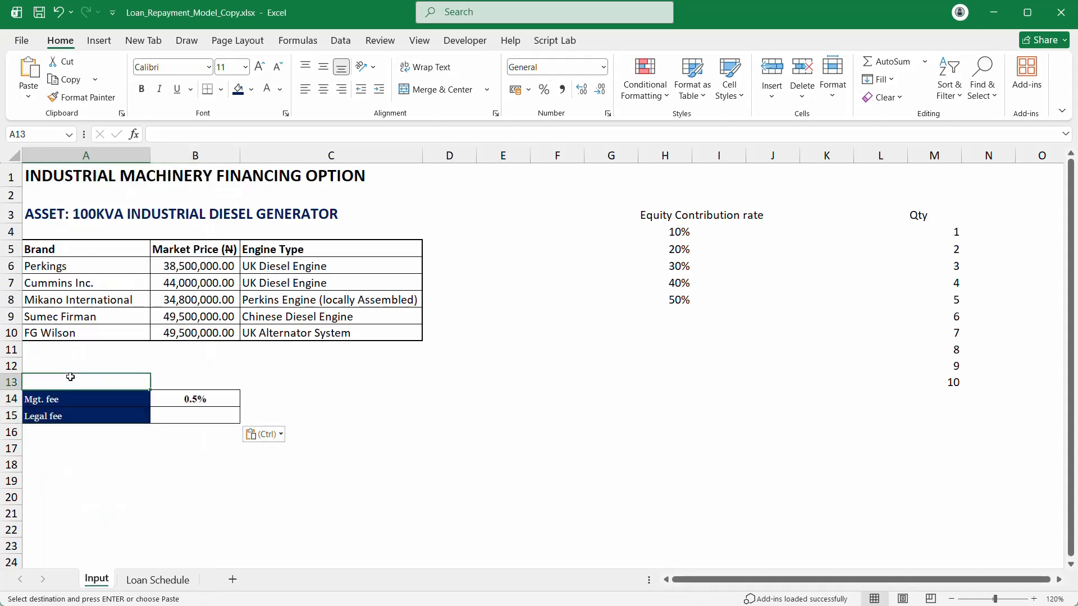
{"action": "type", "text": "Other Cost"}
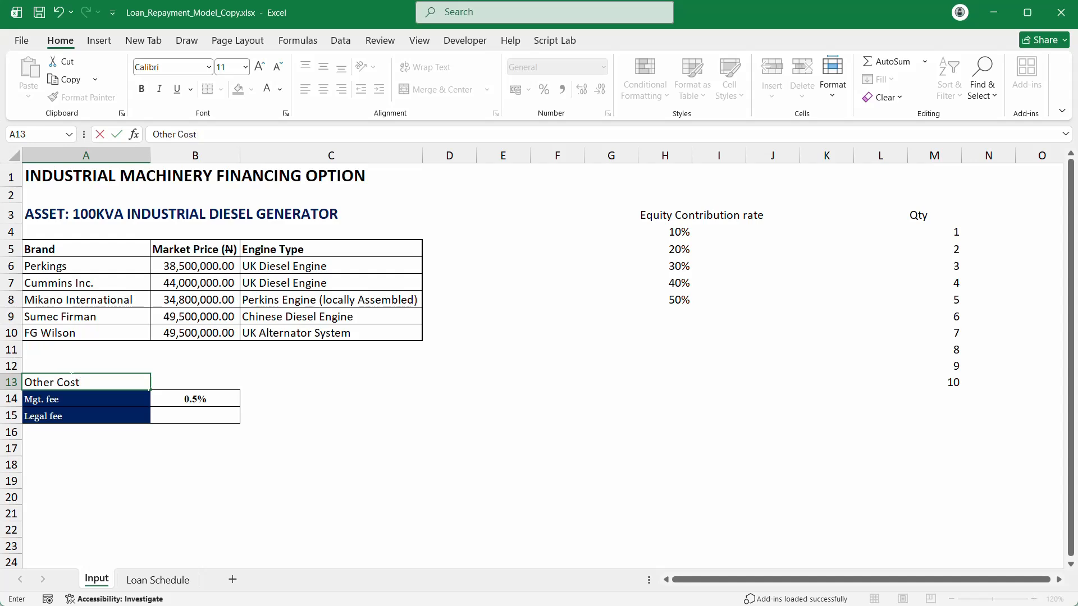
{"action": "key", "text": "Return"}
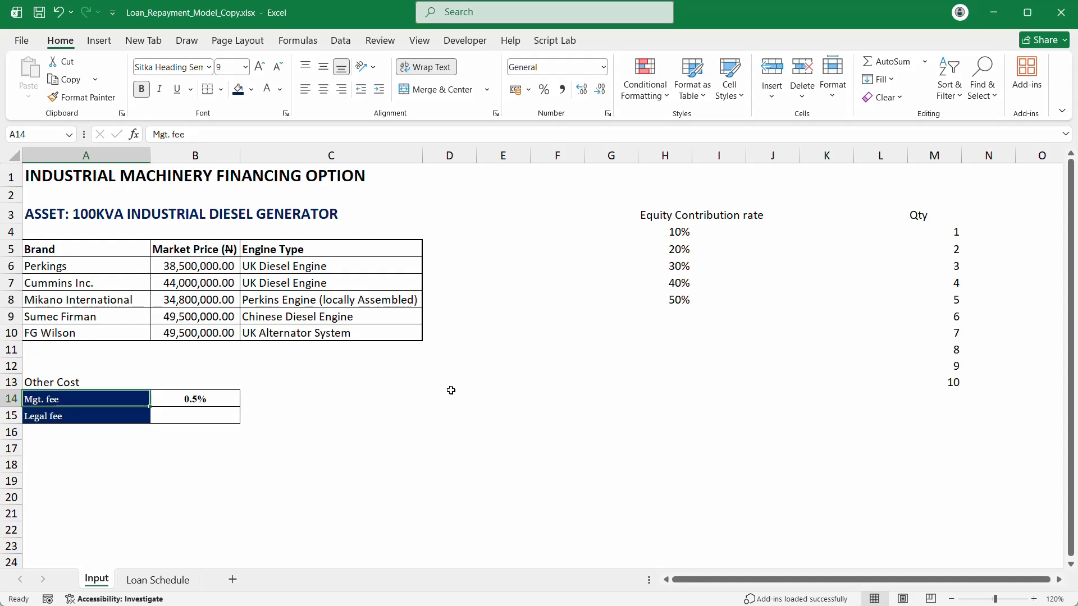
{"action": "left_click", "coordinate": [186, 399]}
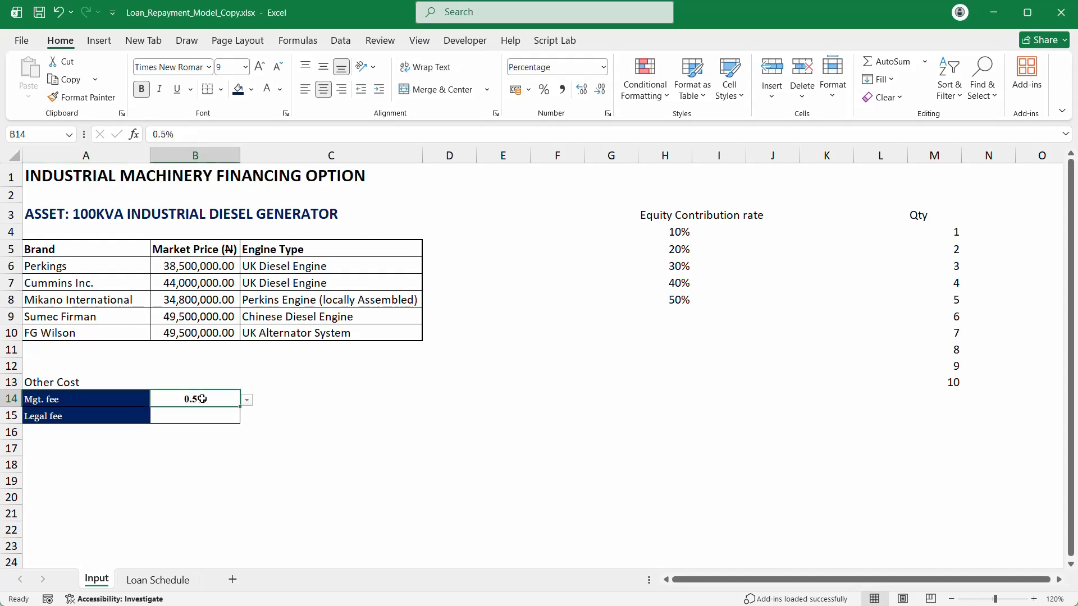
{"action": "left_click_drag", "start_coordinate": [202, 399], "coordinate": [200, 413]}
{"action": "key", "text": "ctrl+d"}
{"action": "key", "text": "ctrl+e"}
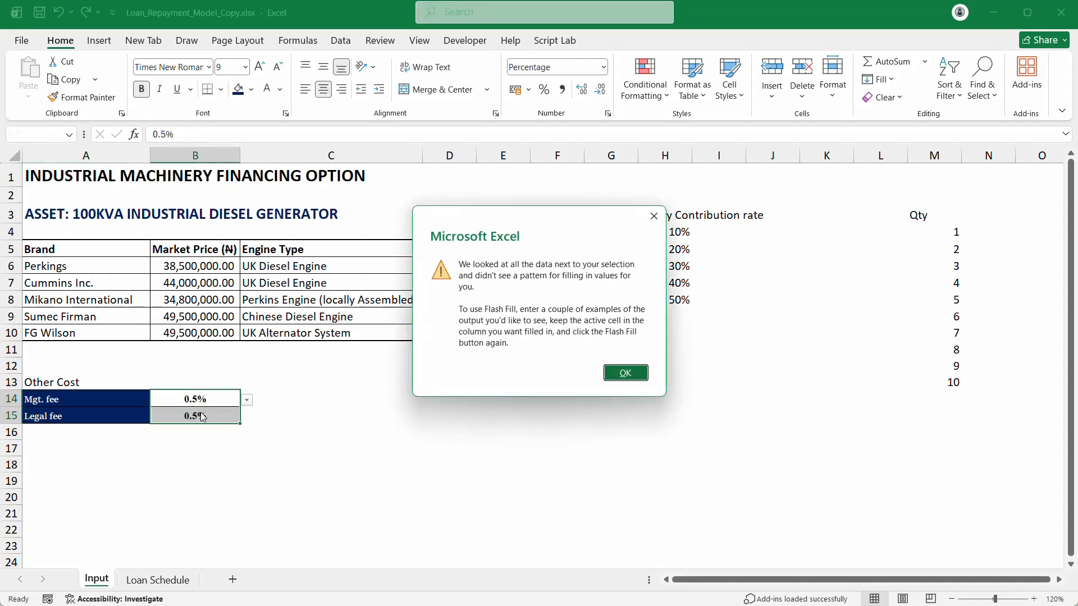
{"action": "key", "text": "Return"}
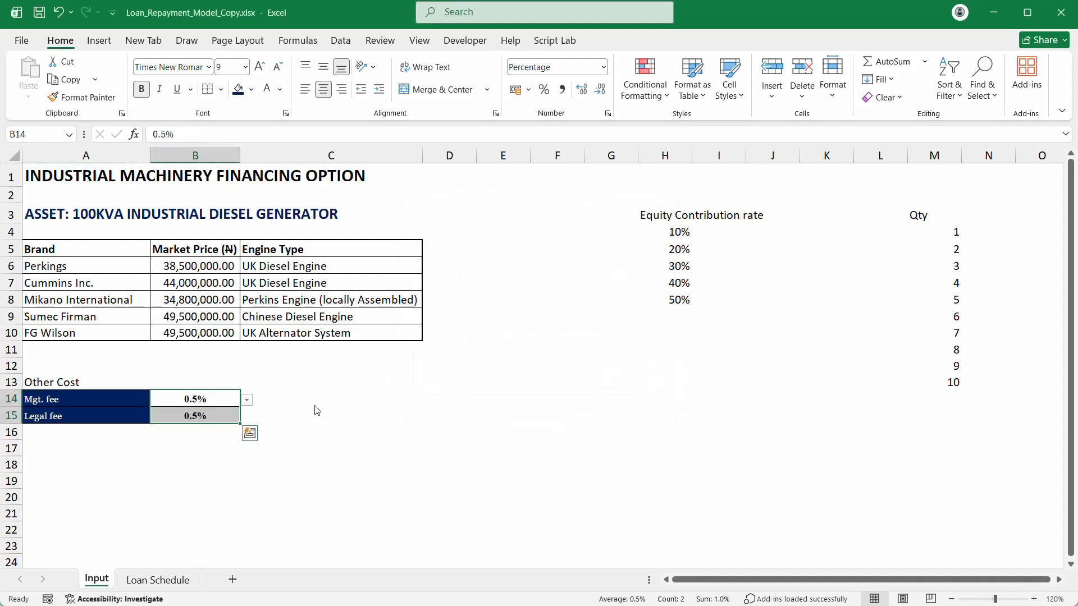
Step: Set the Input sheet's Mgt. fee rate in B14 to 1%
{"action": "left_click", "coordinate": [206, 399]}
{"action": "left_click", "coordinate": [247, 400]}
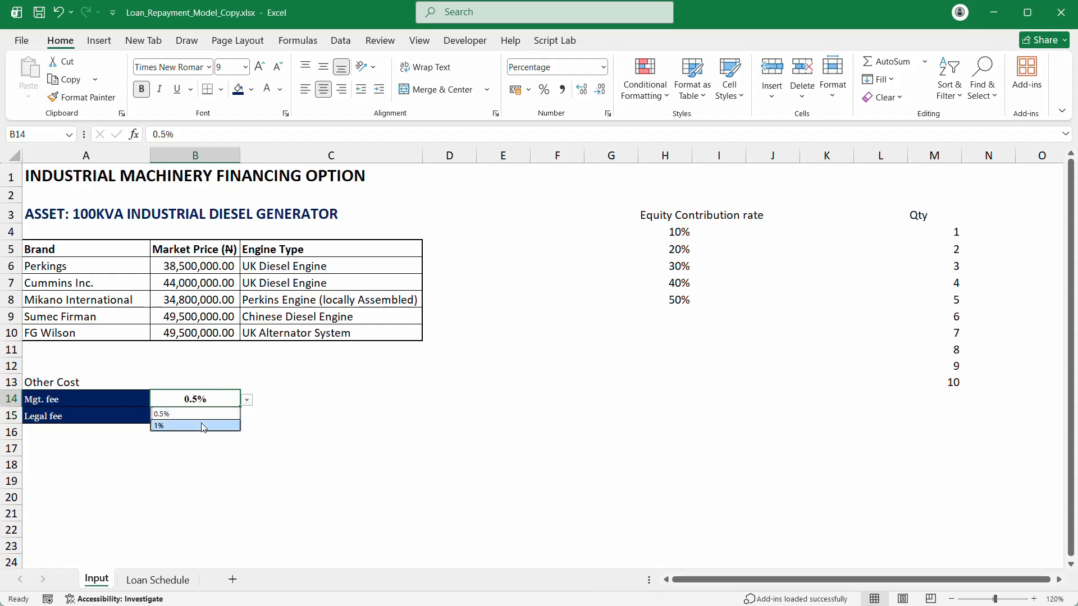
{"action": "left_click", "coordinate": [205, 426]}
{"action": "left_click", "coordinate": [158, 581]}
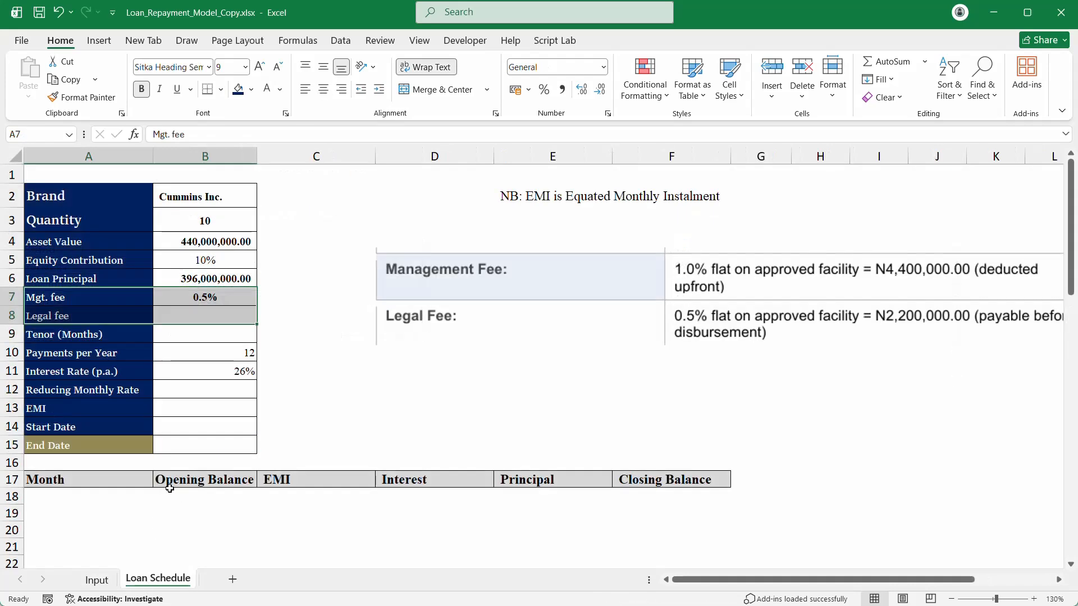
Step: Paste only the validation from empty cell C6 onto B7, stripping its dropdown, and start editing B7
{"action": "left_click", "coordinate": [222, 297]}
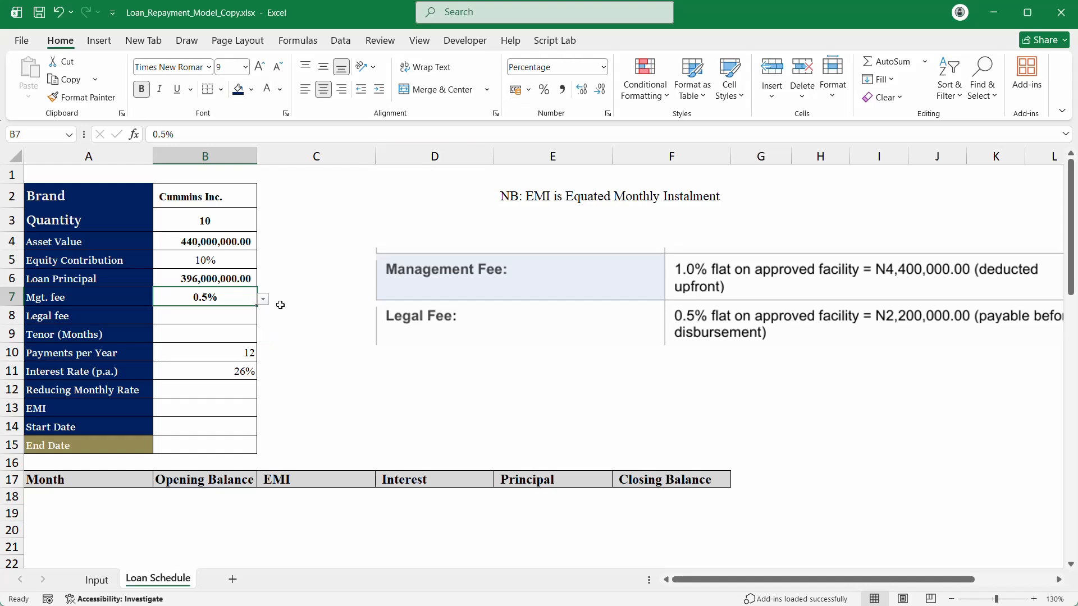
{"action": "left_click", "coordinate": [305, 278]}
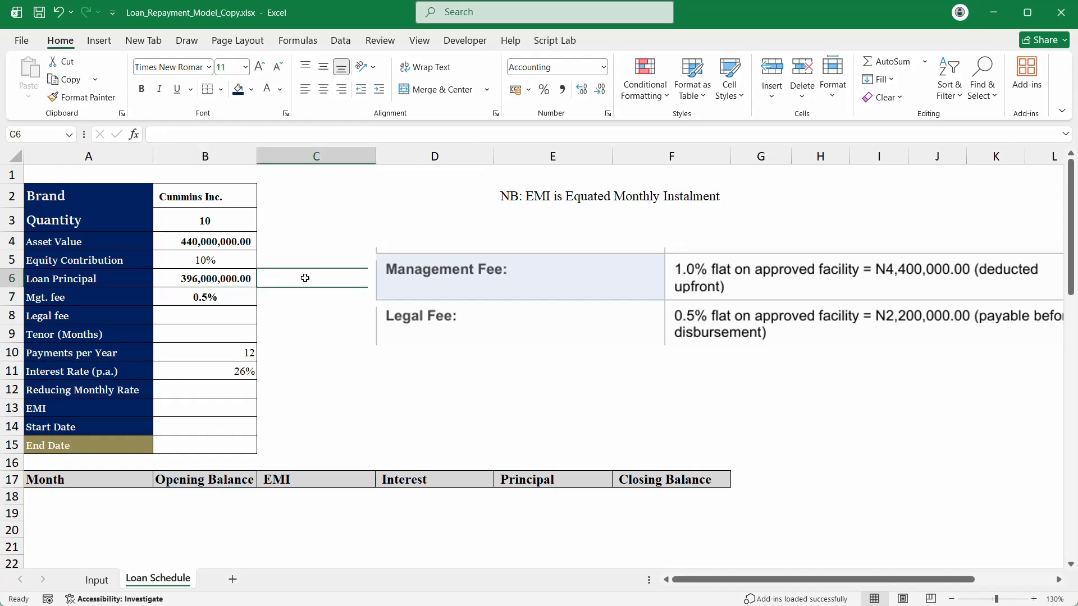
{"action": "key", "text": "ctrl+c"}
{"action": "left_click", "coordinate": [219, 296]}
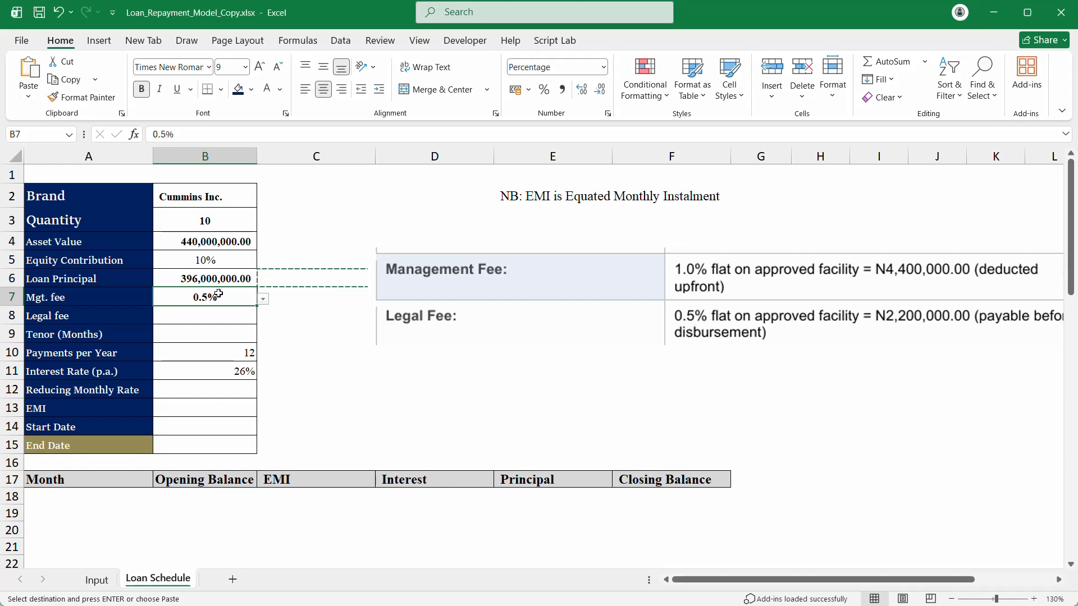
{"action": "key", "text": "ctrl+alt+v"}
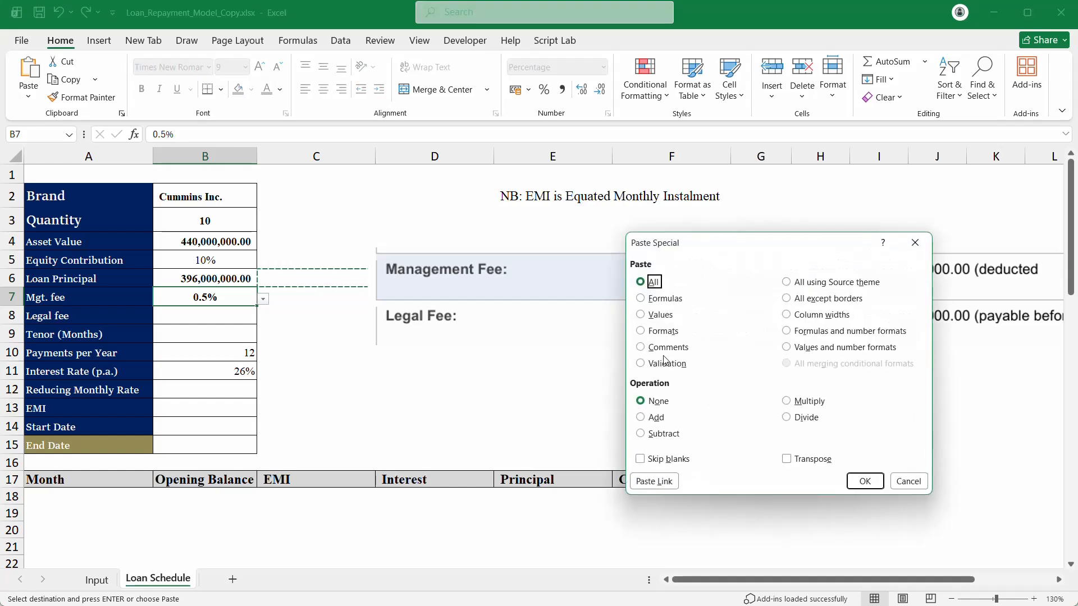
{"action": "left_click", "coordinate": [666, 364]}
{"action": "left_click", "coordinate": [865, 481]}
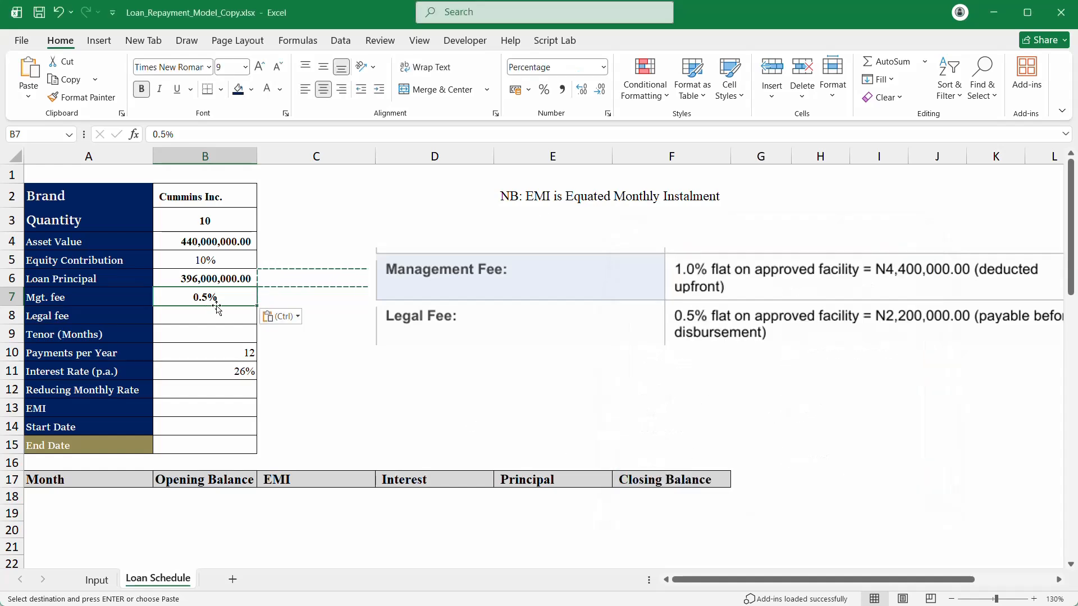
{"action": "key", "text": "F2"}
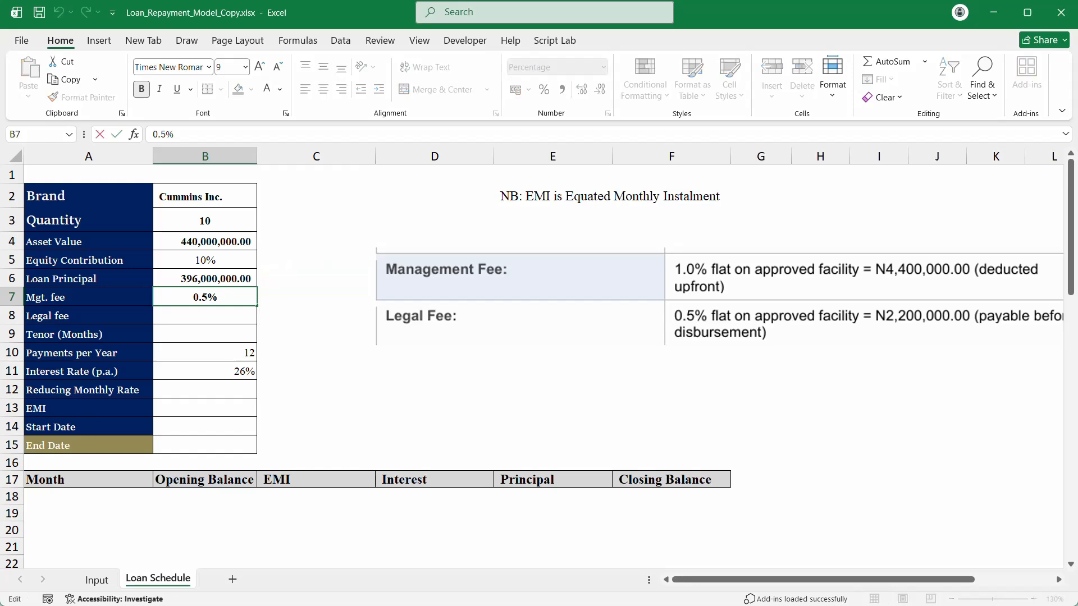
{"action": "key", "text": "shift+Home"}
Step: Enter =Input!B14*'Loan Schedule'!B6 in B7 as the Mgt. fee formula
{"action": "type", "text": "="}
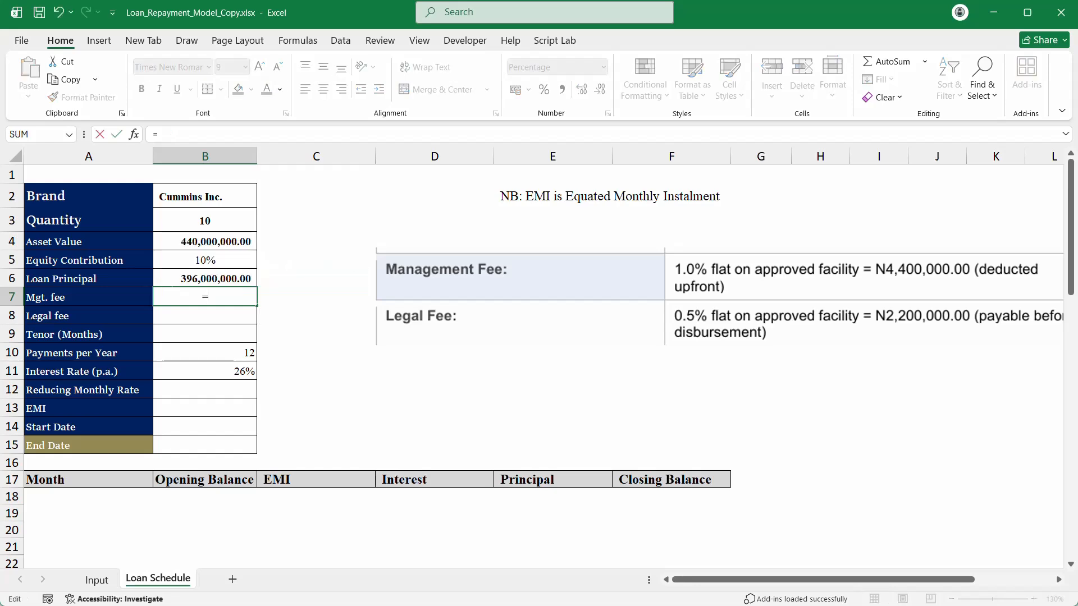
{"action": "left_click", "coordinate": [97, 581]}
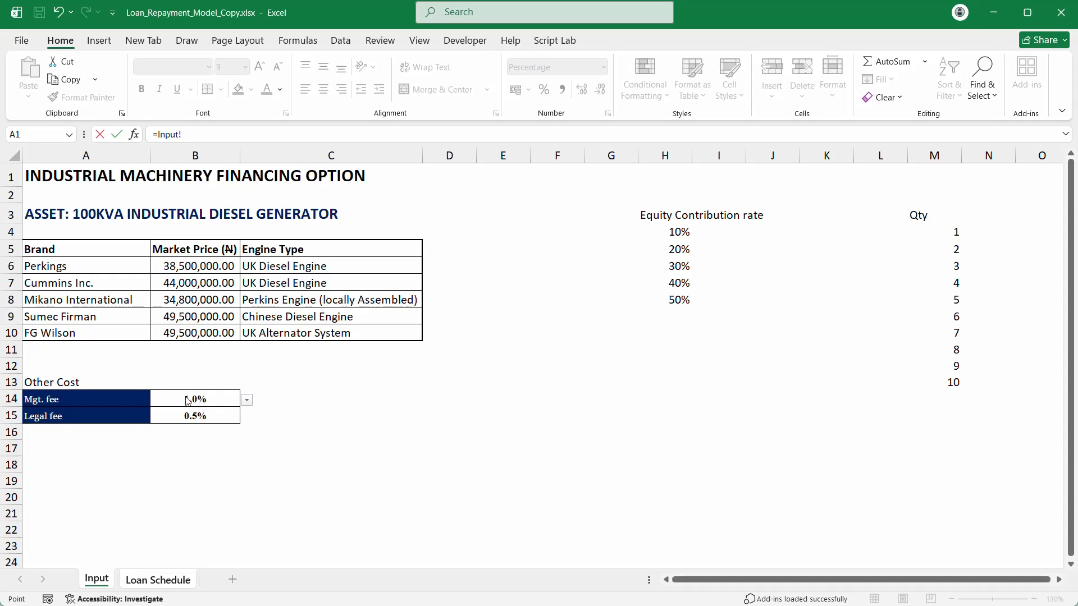
{"action": "left_click", "coordinate": [293, 396]}
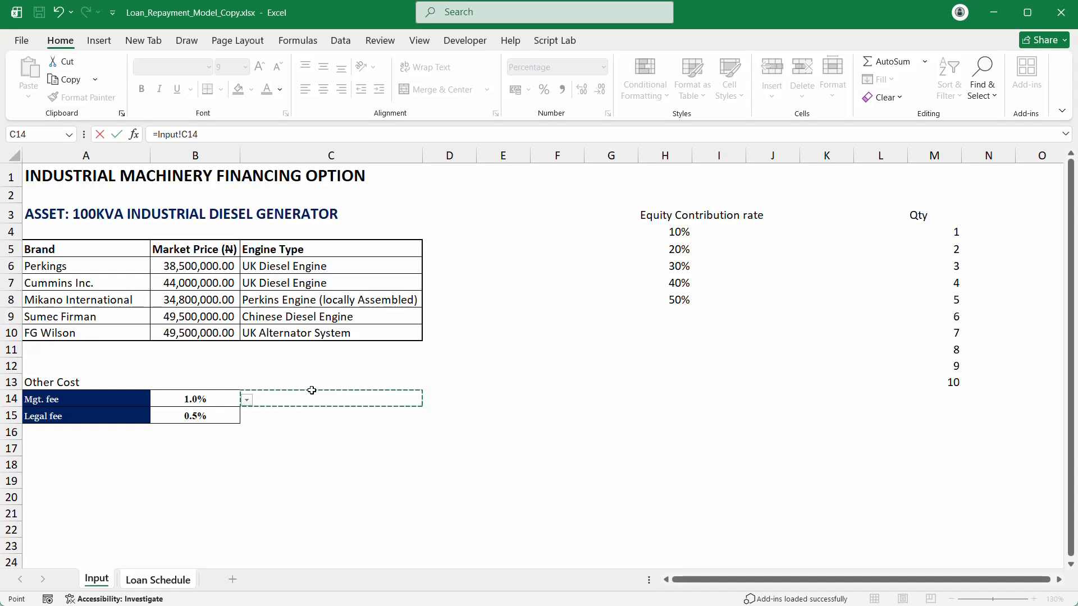
{"action": "key", "text": "Left"}
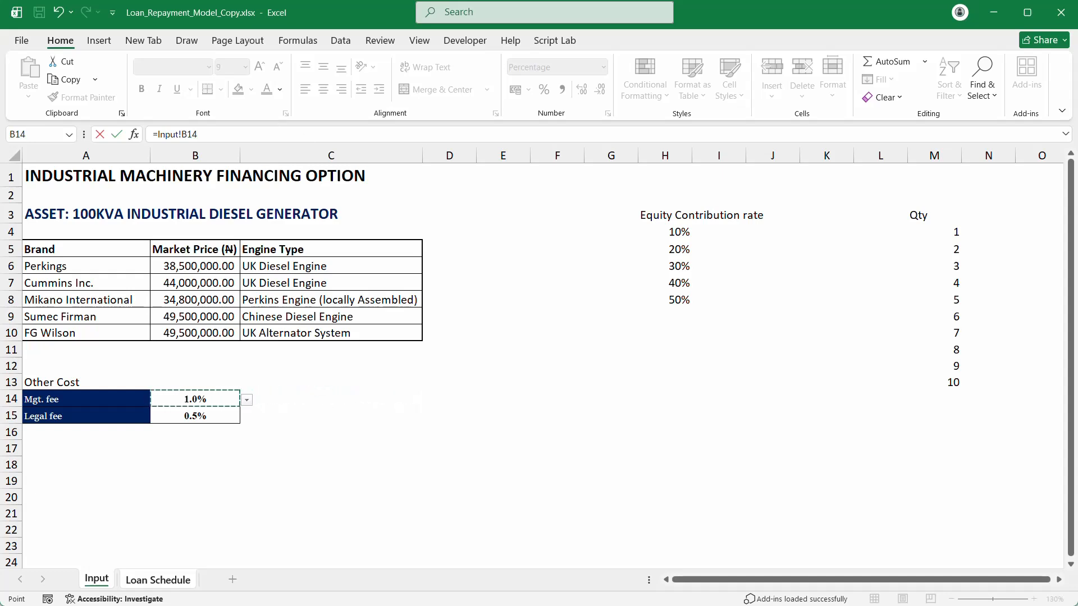
{"action": "left_click", "coordinate": [266, 137]}
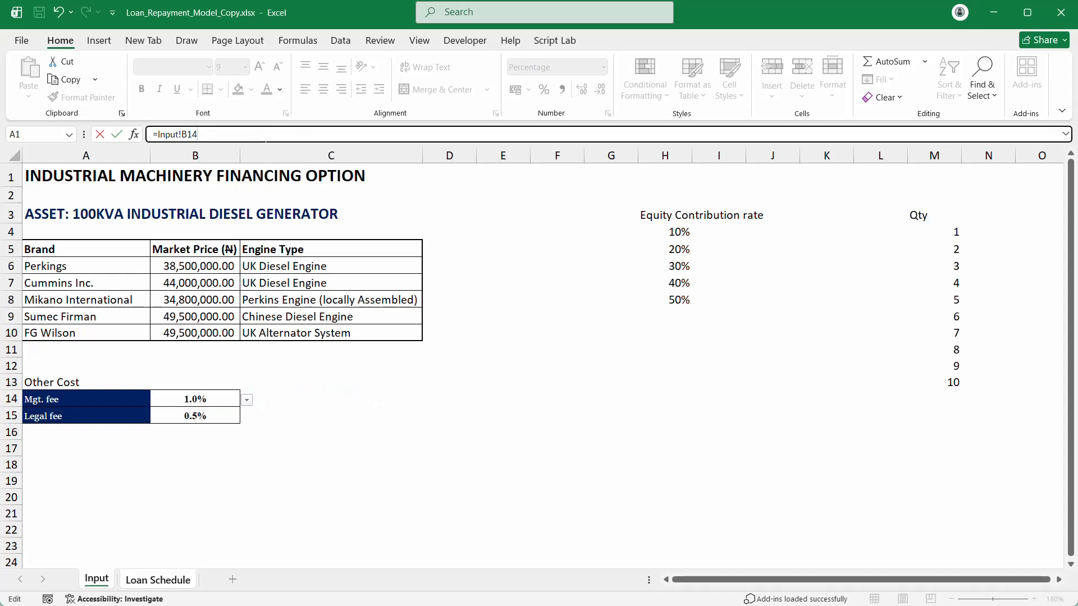
{"action": "type", "text": "*"}
{"action": "left_click", "coordinate": [158, 580]}
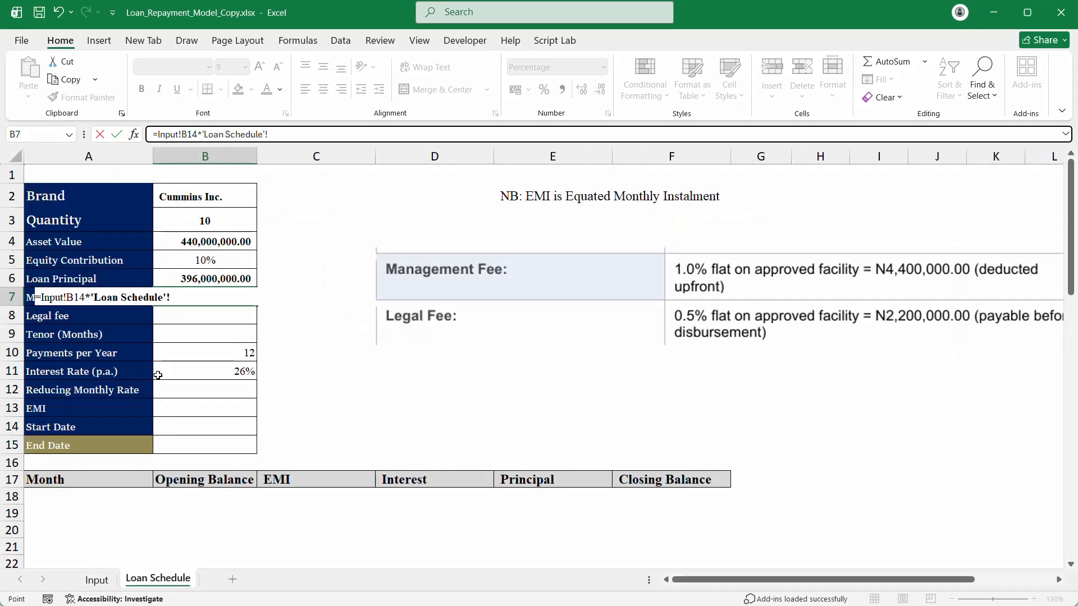
{"action": "left_click", "coordinate": [213, 279]}
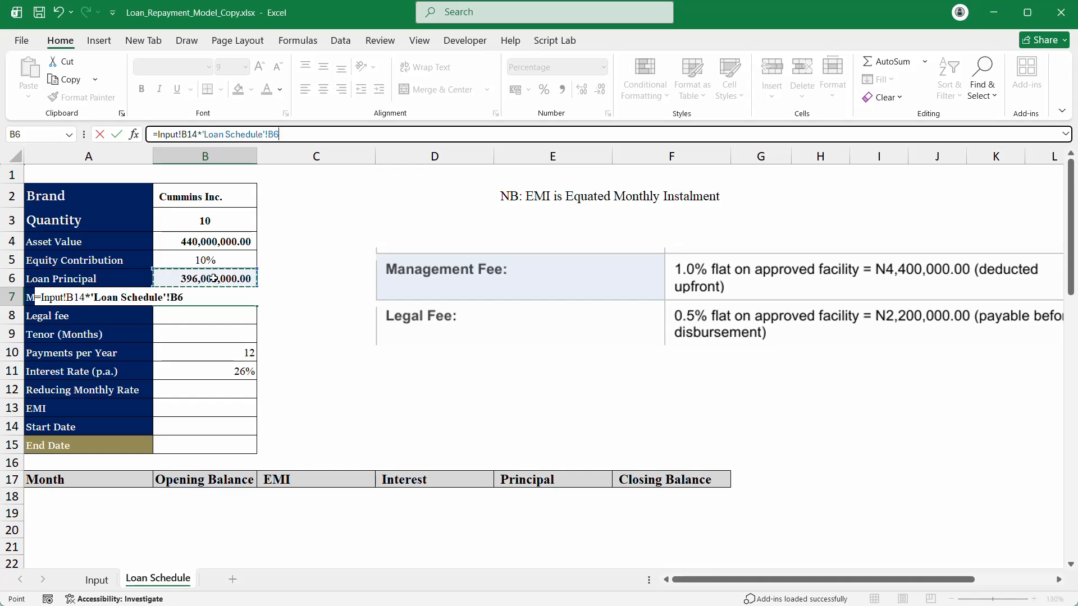
{"action": "key", "text": "Return"}
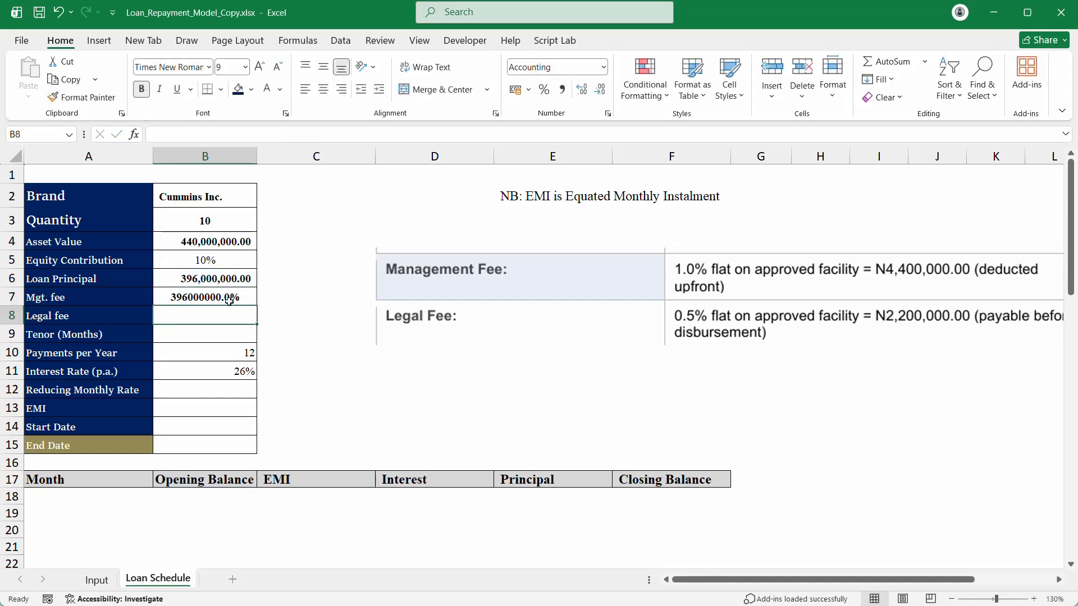
Step: Apply Comma Style to B7 so it shows 3,960,000.00
{"action": "left_click", "coordinate": [562, 90]}
{"action": "left_click", "coordinate": [263, 296]}
{"action": "left_click", "coordinate": [232, 298]}
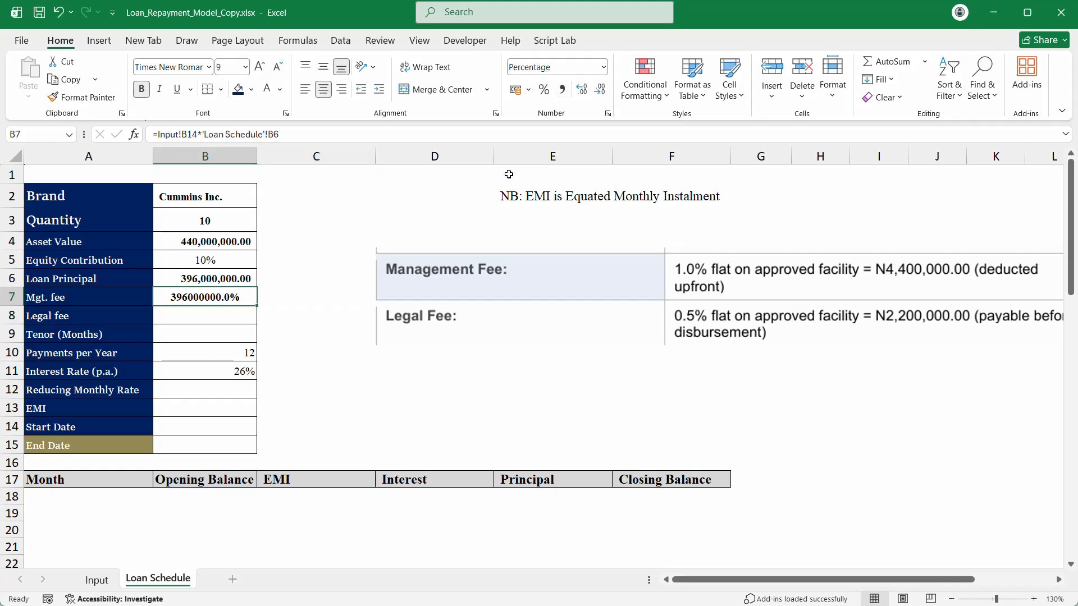
{"action": "left_click", "coordinate": [562, 90]}
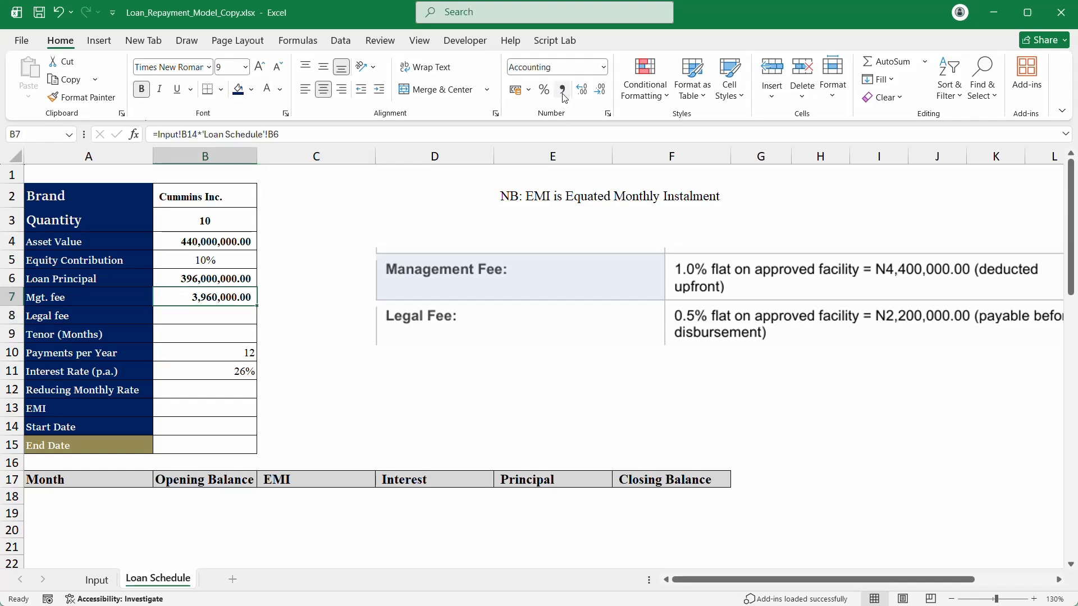
{"action": "left_click", "coordinate": [213, 317]}
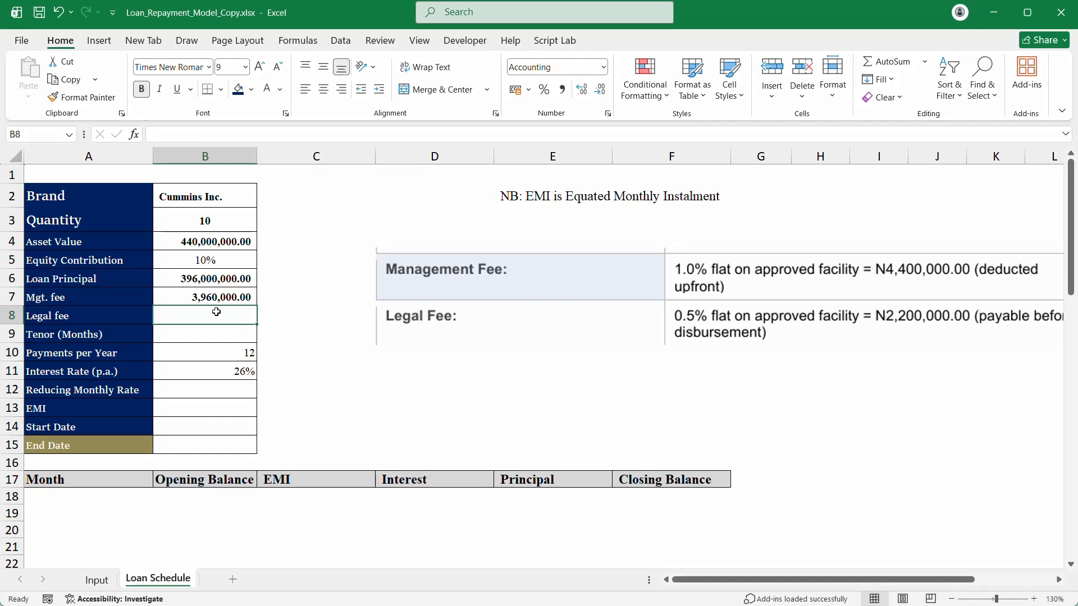
Step: Start B8's Legal fee formula as =Input!B15* followed by a Loan Schedule reference
{"action": "type", "text": "="}
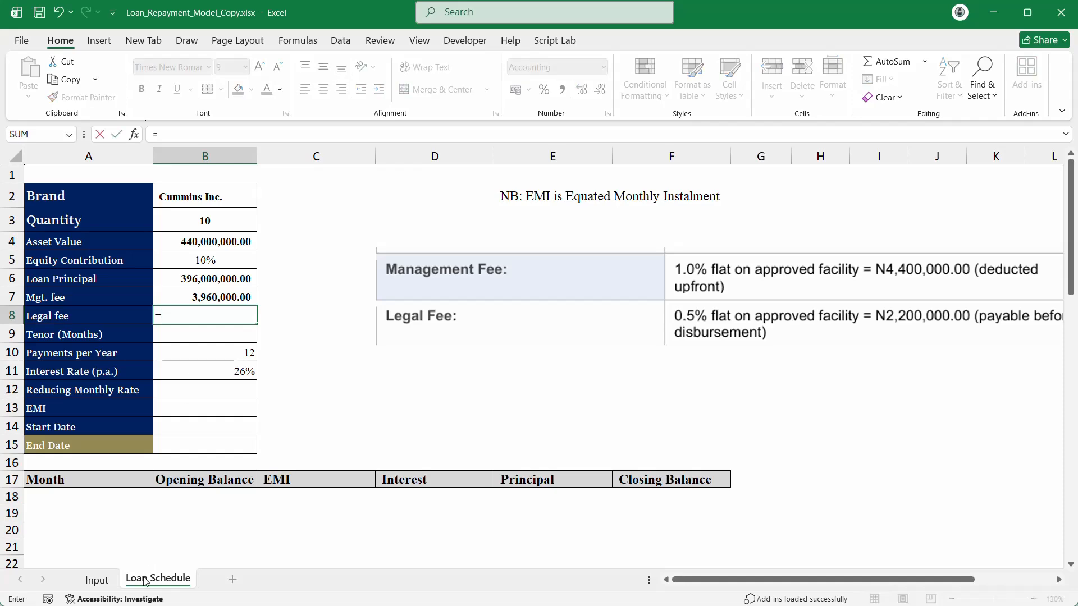
{"action": "left_click", "coordinate": [96, 580]}
{"action": "left_click", "coordinate": [205, 416]}
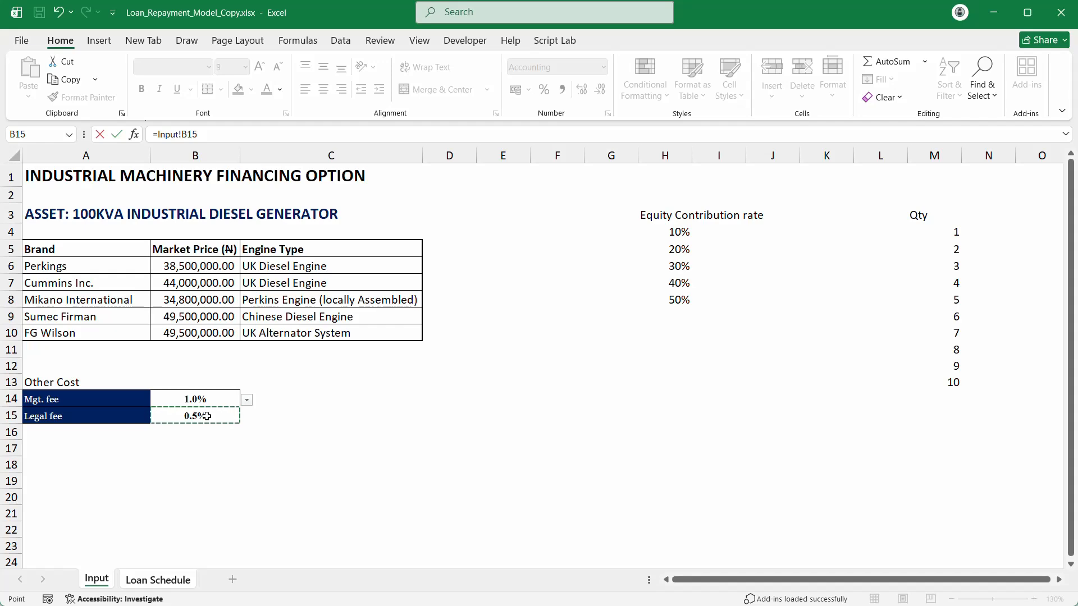
{"action": "type", "text": "*"}
{"action": "left_click", "coordinate": [147, 581]}
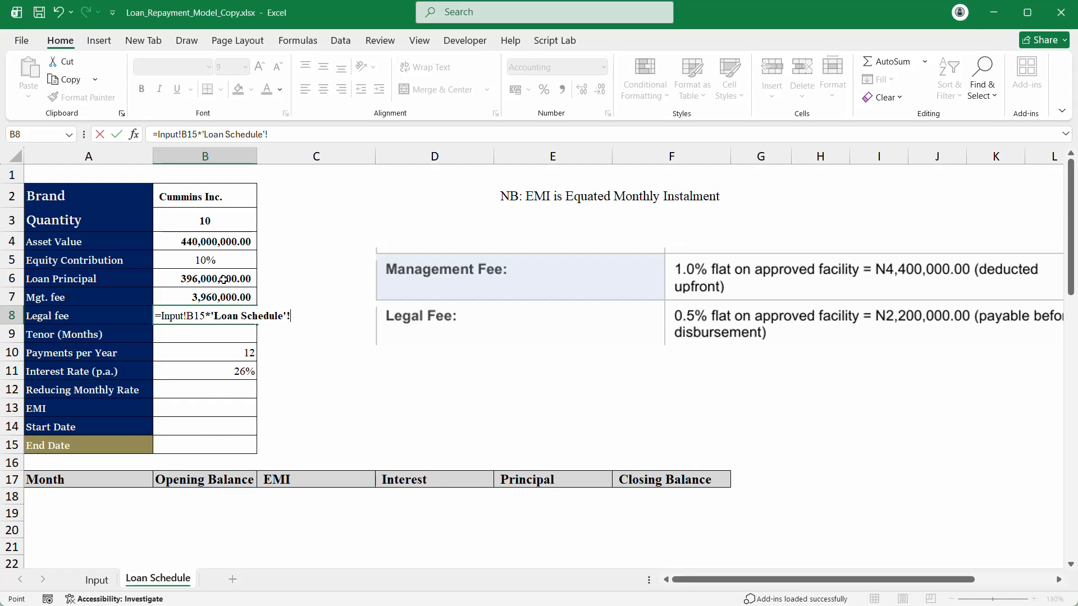
Step: Complete B8 as =Input!B15*'Loan Schedule'!B6, giving a Legal fee of 1,980,000.00
{"action": "left_click", "coordinate": [223, 279]}
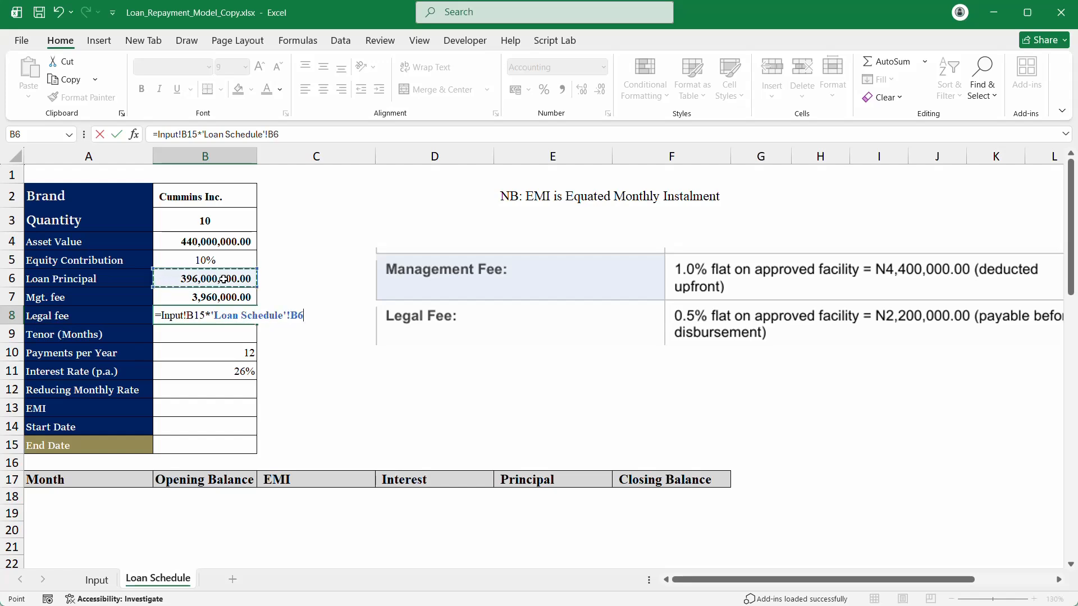
{"action": "key", "text": "Return"}
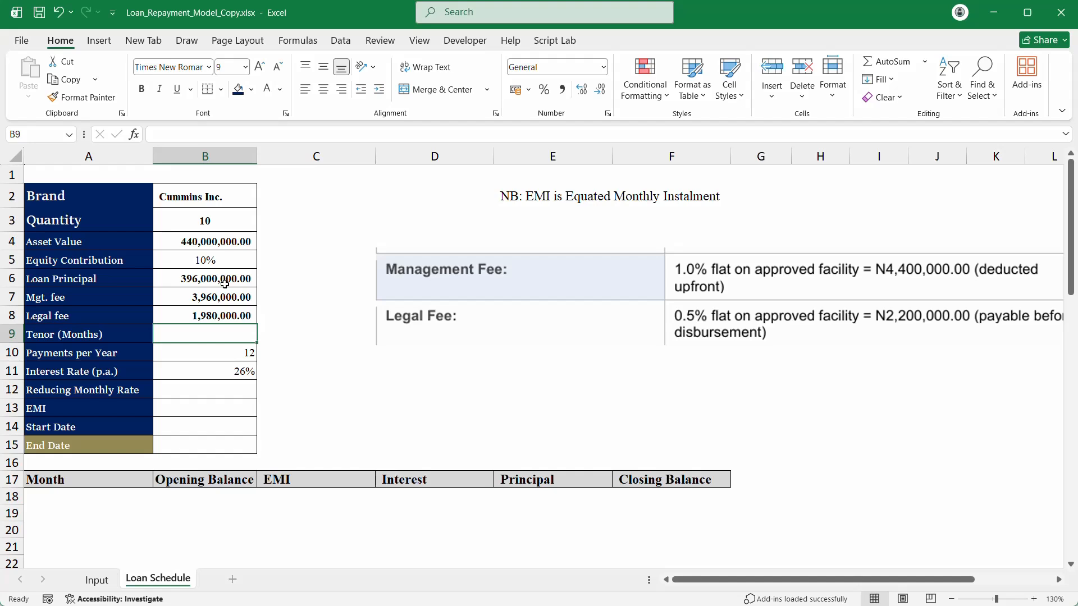
{"action": "left_click", "coordinate": [11, 335]}
Step: Insert a blank row 9 above Tenor (Months) and copy the Loan Principal label into A9
{"action": "right_click", "coordinate": [11, 336]}
{"action": "left_click", "coordinate": [42, 199]}
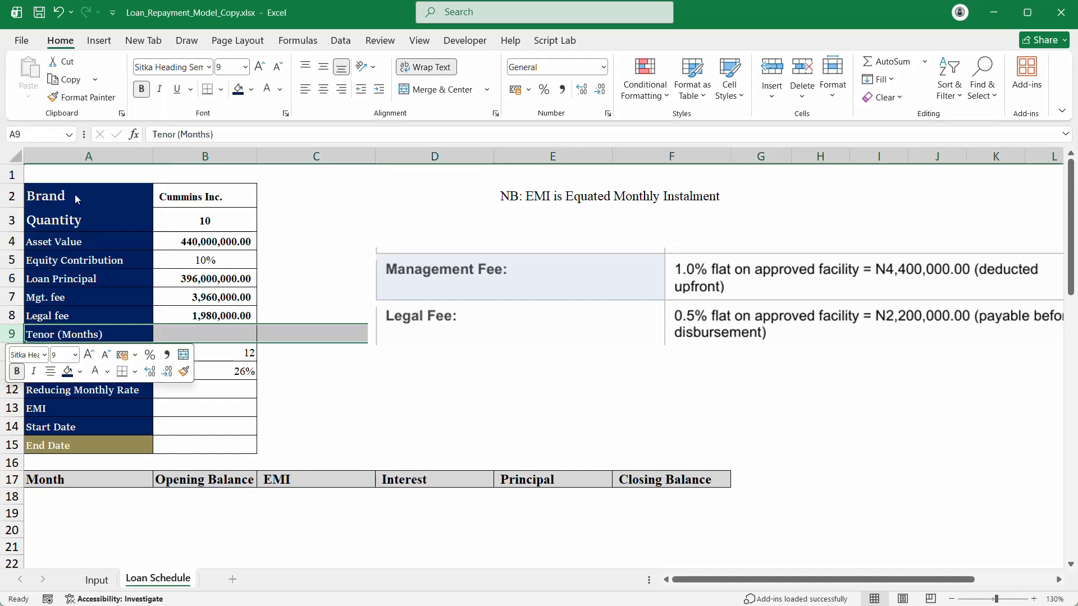
{"action": "left_click", "coordinate": [95, 277]}
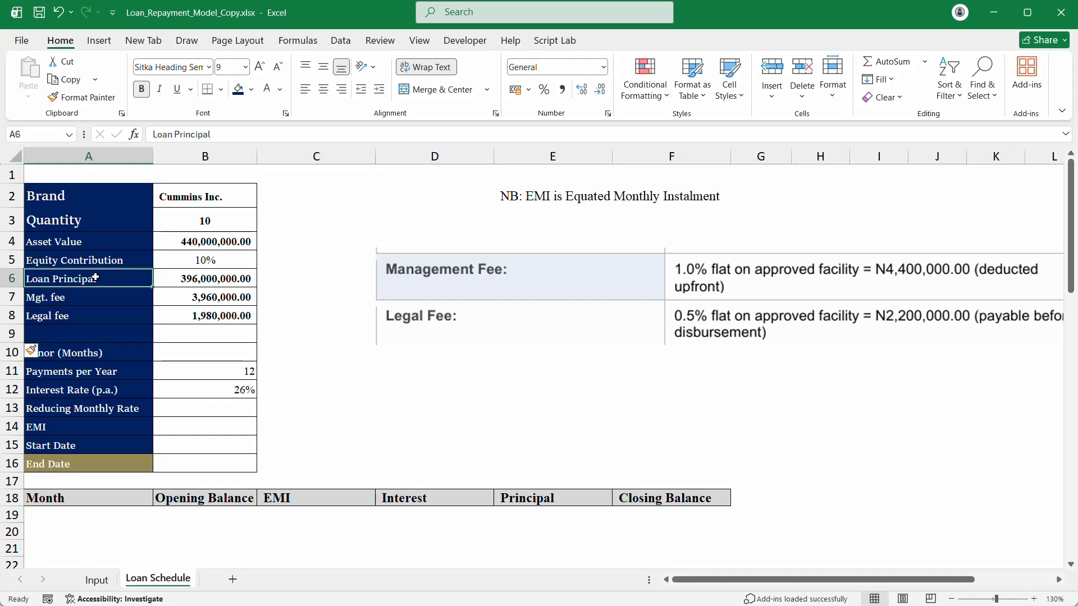
{"action": "right_click", "coordinate": [134, 278]}
{"action": "left_click", "coordinate": [155, 235]}
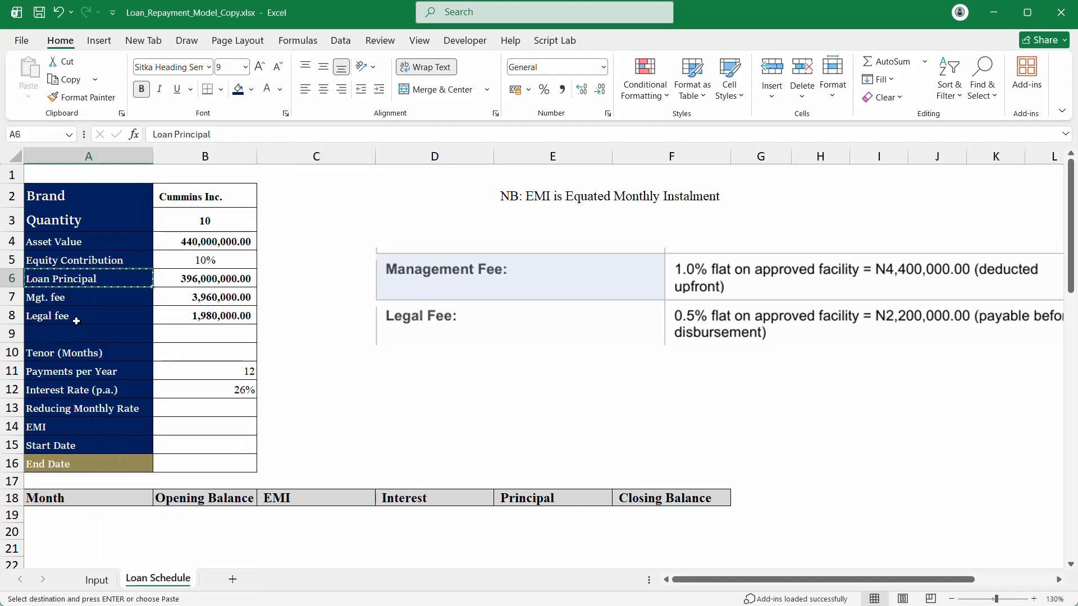
{"action": "left_click", "coordinate": [68, 335]}
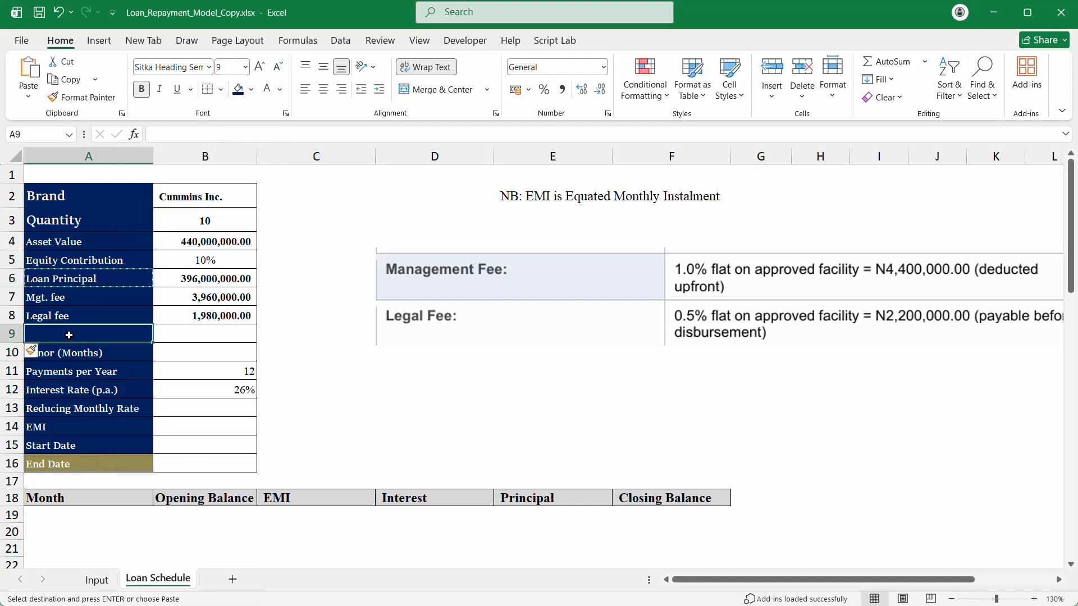
{"action": "key", "text": "ctrl+v"}
{"action": "key", "text": "Escape"}
Step: Enter =SUM(B6:B8) in B9 to total 401,940,000.00
{"action": "left_click", "coordinate": [205, 333]}
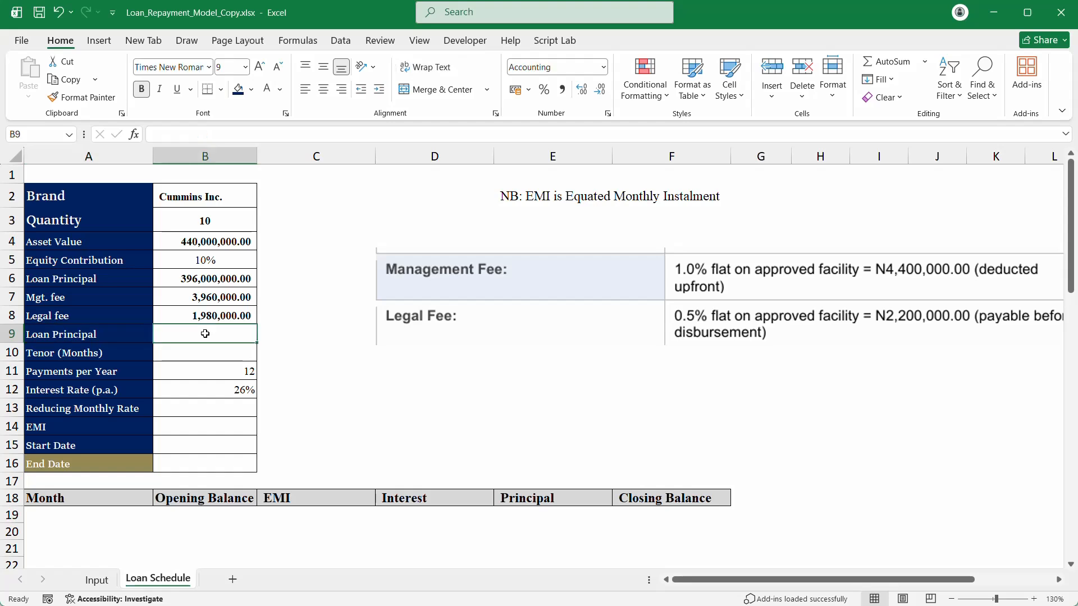
{"action": "type", "text": "=SUM("}
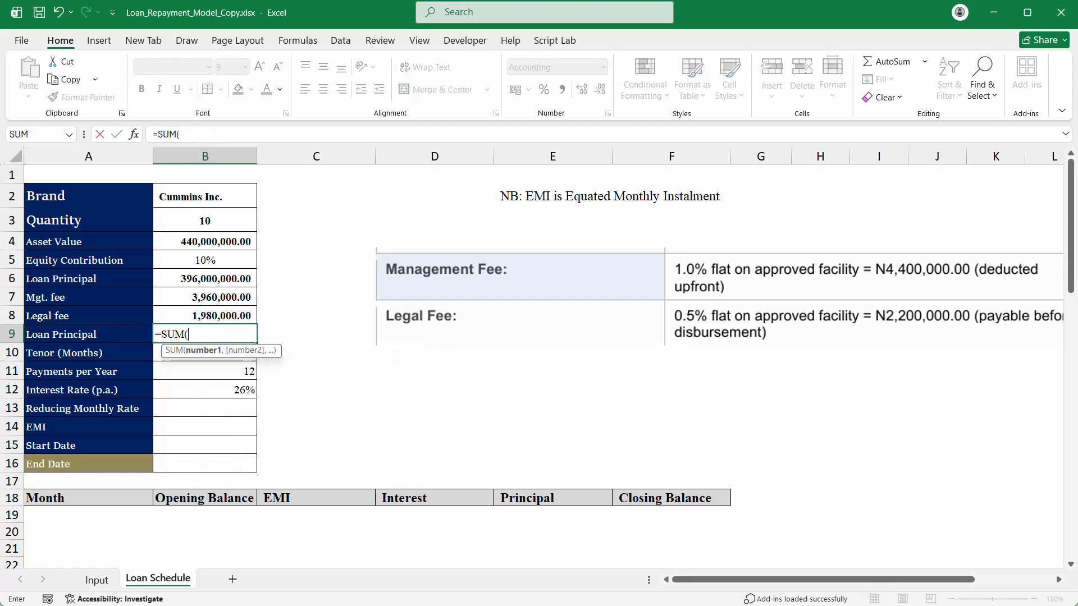
{"action": "left_click_drag", "start_coordinate": [216, 279], "coordinate": [216, 307]}
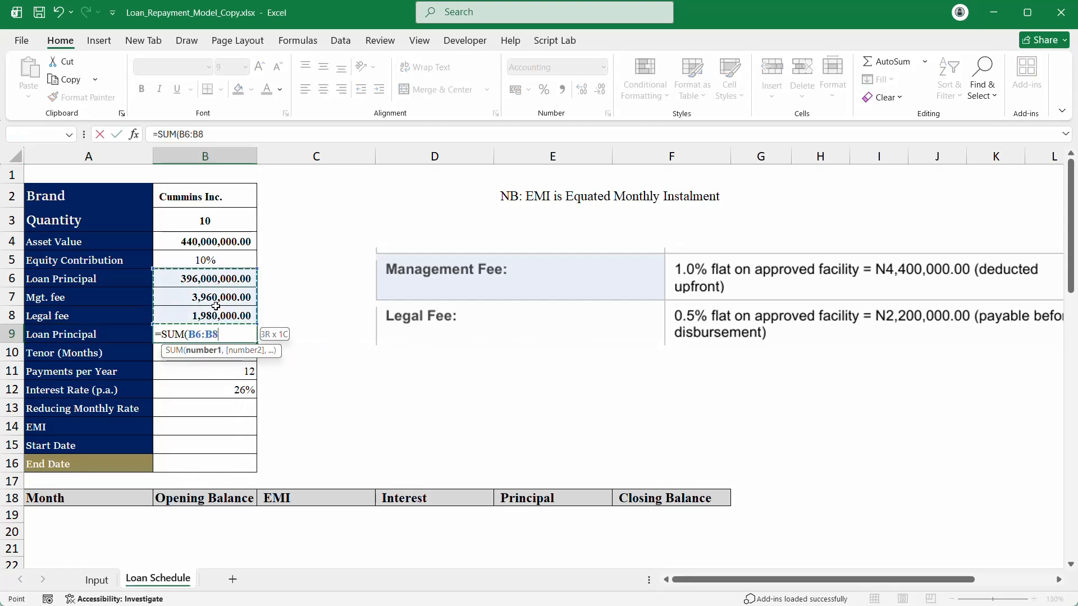
{"action": "type", "text": ")"}
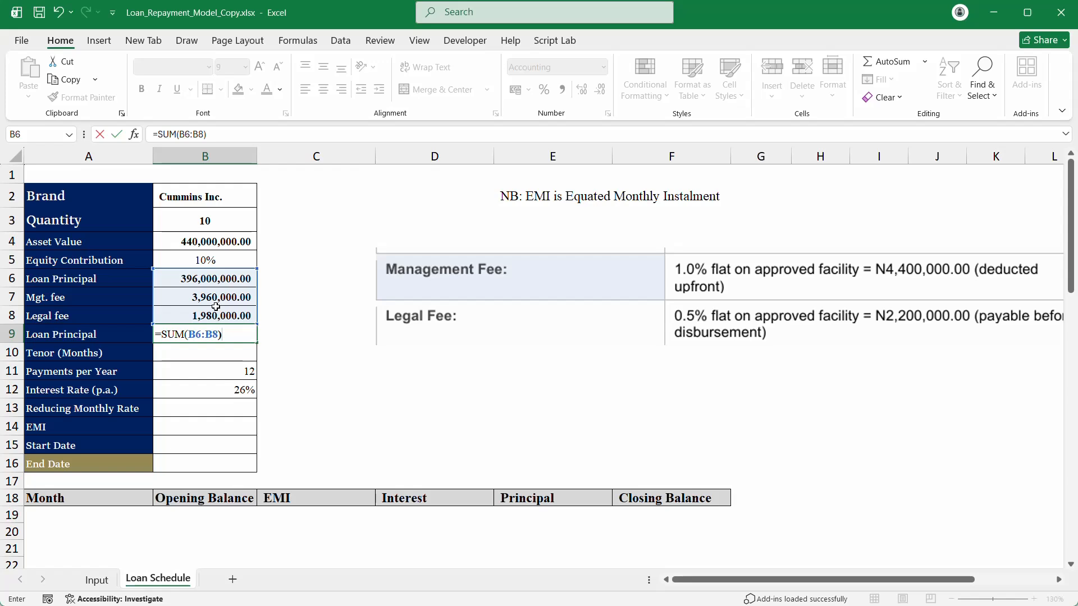
{"action": "key", "text": "Return"}
{"action": "left_click", "coordinate": [196, 336]}
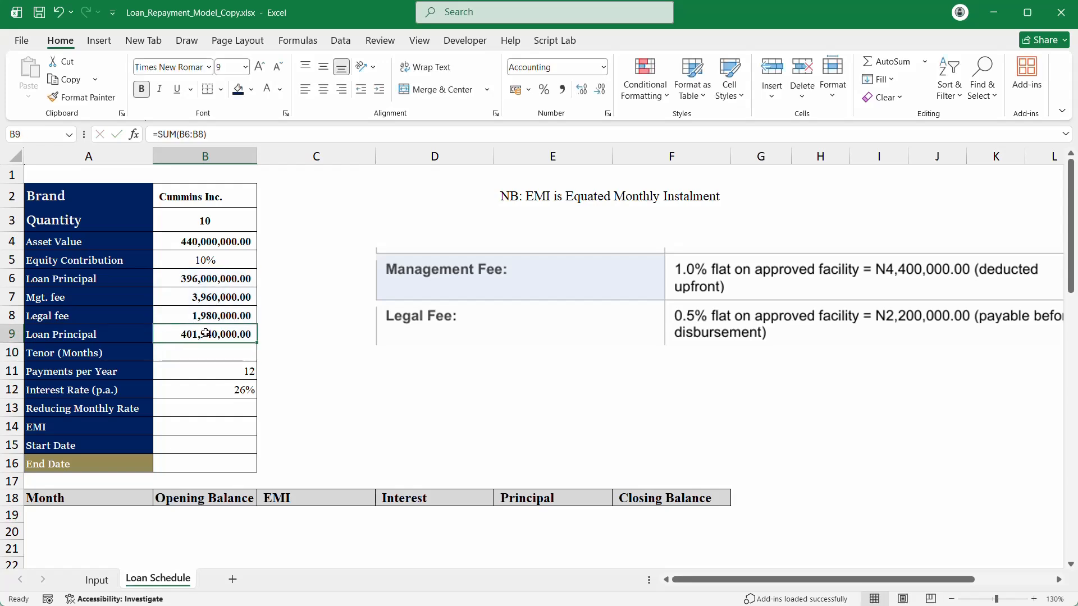
Step: Relabel A9 as 'Loan Principal (Revised)'
{"action": "double_click", "coordinate": [109, 329]}
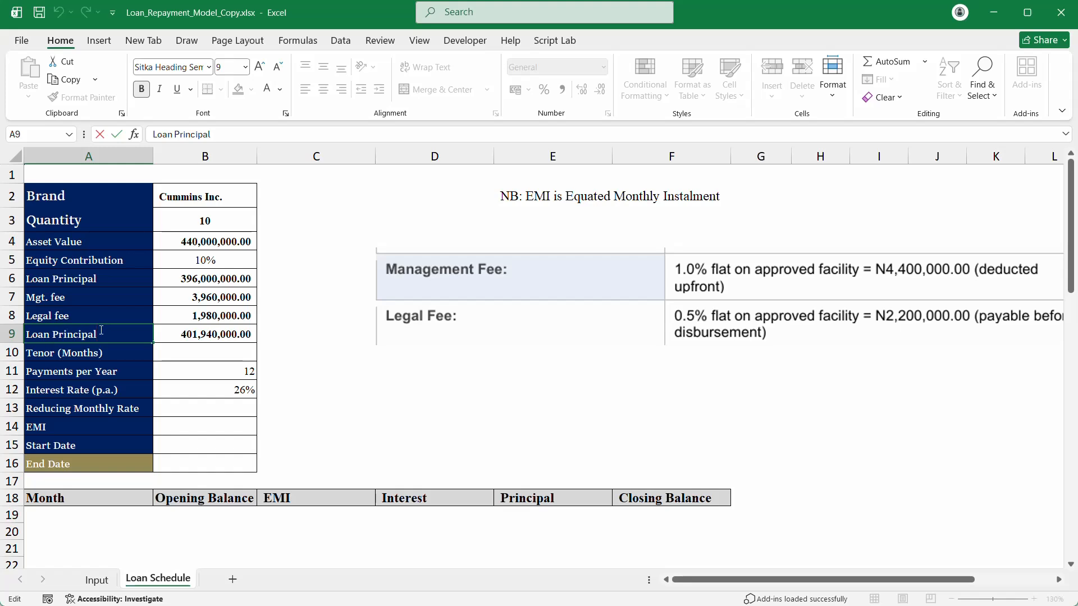
{"action": "type", "text": "Revised)"}
{"action": "key", "text": "Return"}
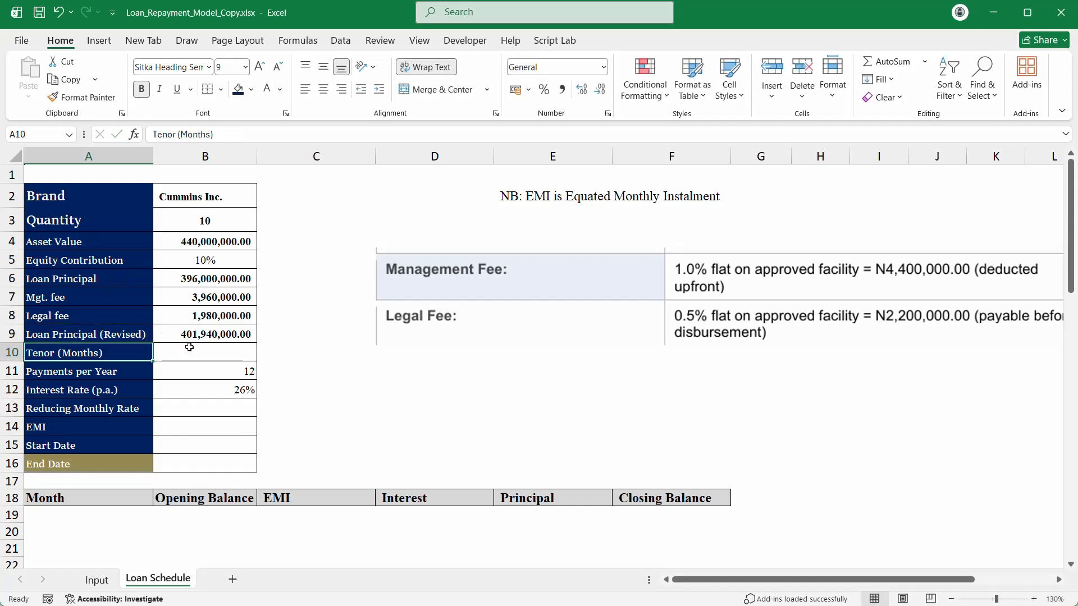
{"action": "left_click", "coordinate": [214, 349]}
{"action": "left_click", "coordinate": [217, 330]}
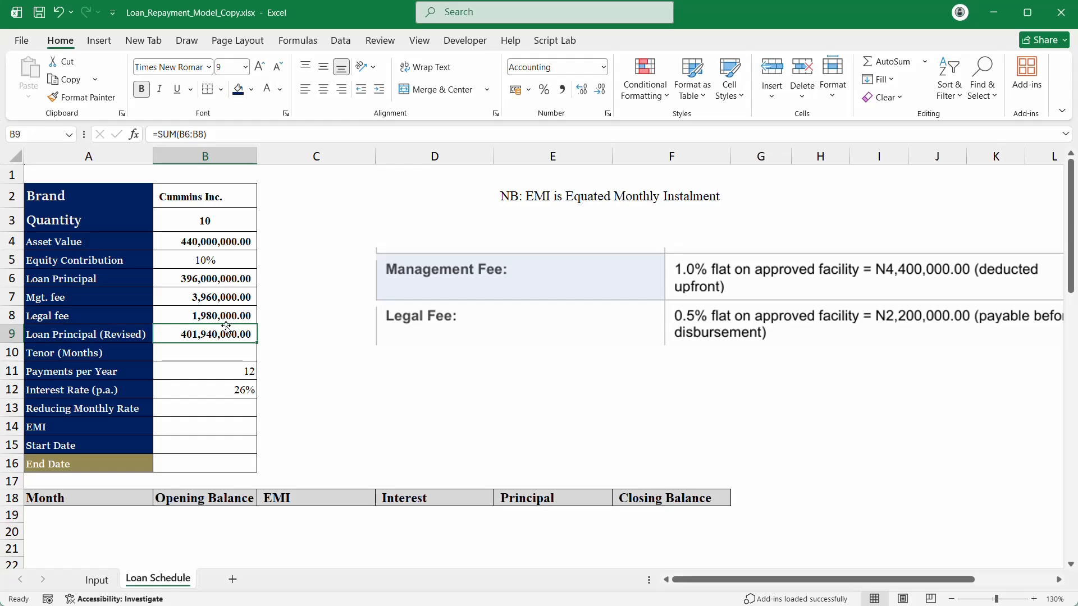
{"action": "left_click", "coordinate": [227, 357]}
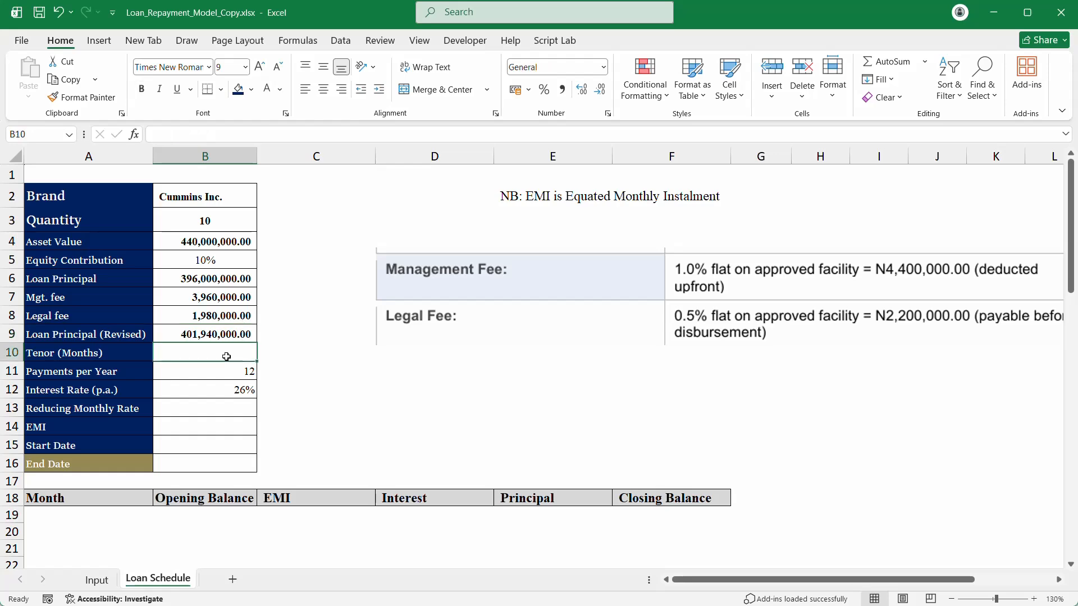
Step: On the Input sheet, add a Months heading in K3 with 6 and 12 beneath it
{"action": "left_click", "coordinate": [96, 580]}
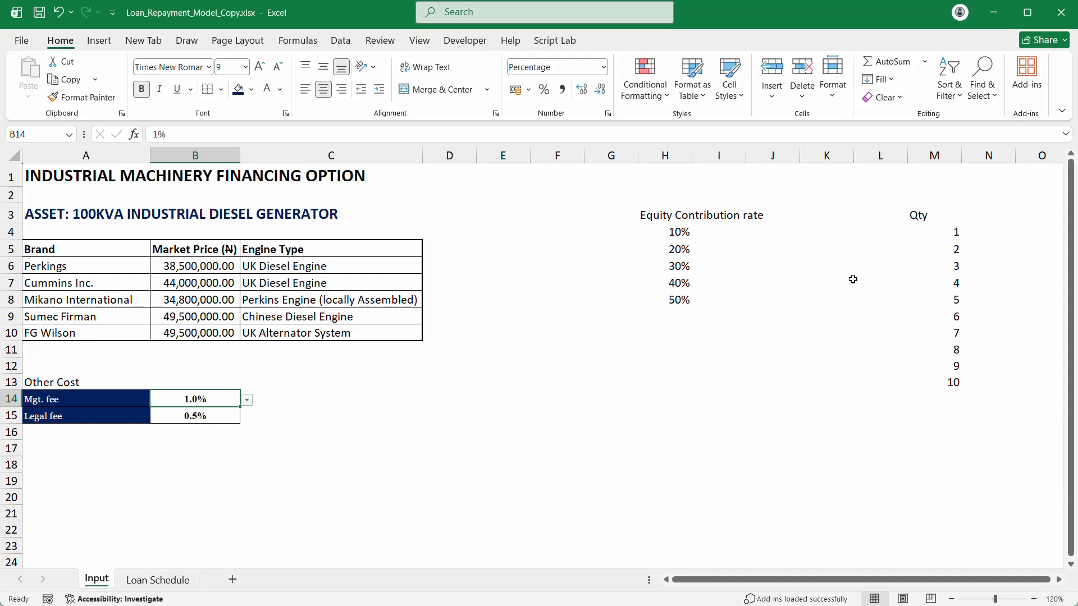
{"action": "left_click", "coordinate": [830, 239]}
{"action": "left_click", "coordinate": [836, 210]}
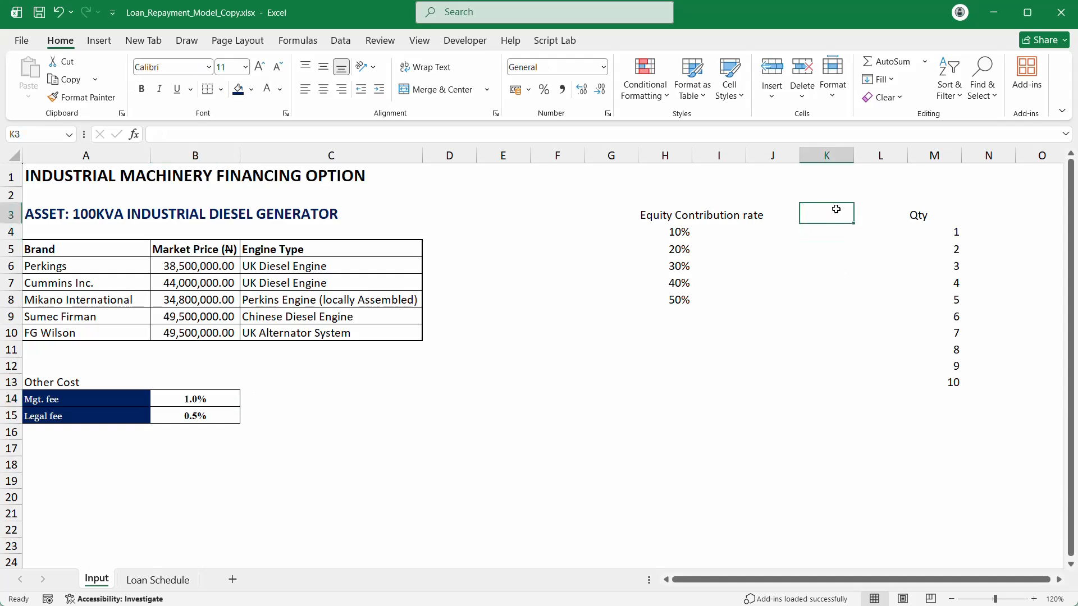
{"action": "type", "text": "Months"}
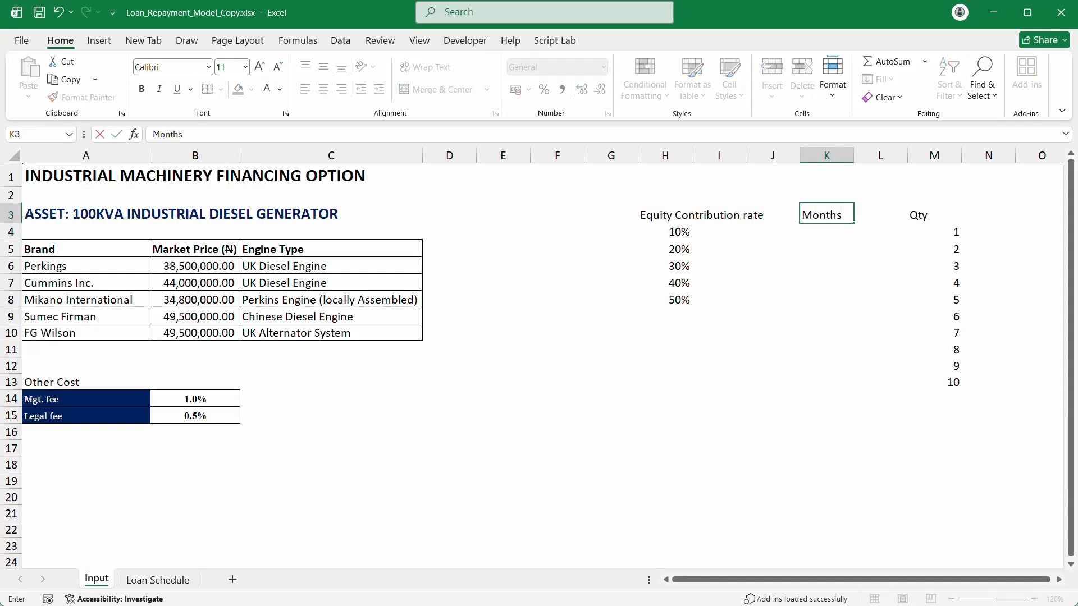
{"action": "key", "text": "Return"}
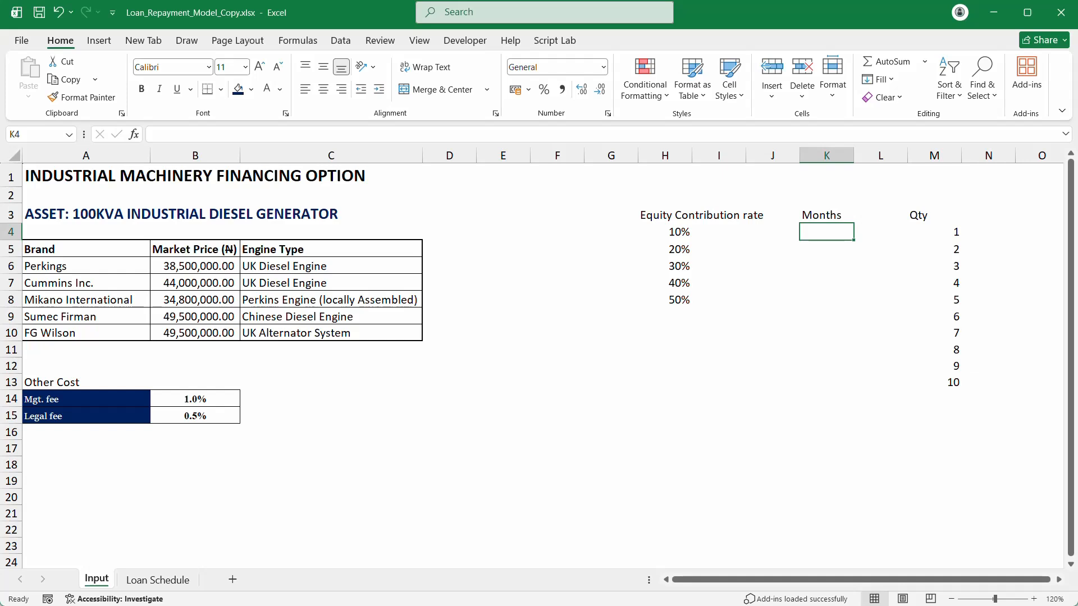
{"action": "type", "text": "6"}
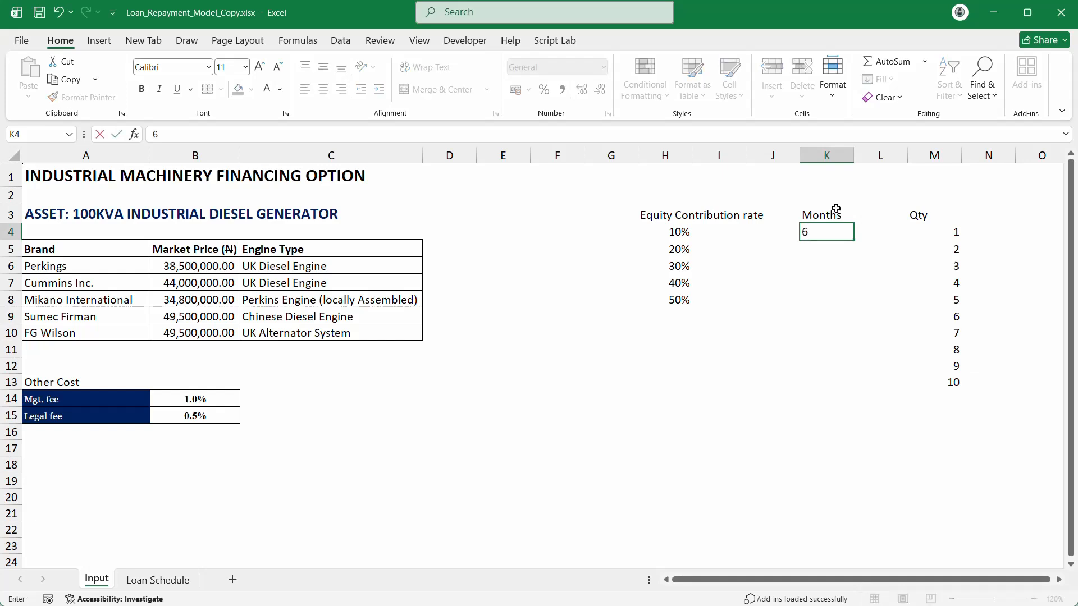
{"action": "left_click", "coordinate": [834, 252]}
{"action": "type", "text": "12"}
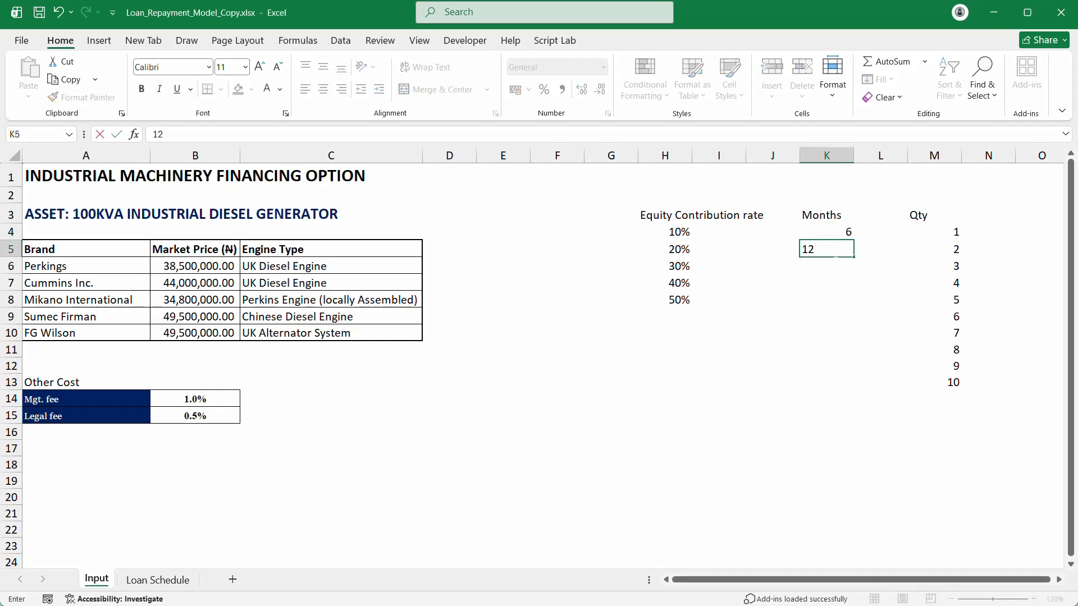
{"action": "key", "text": "Return"}
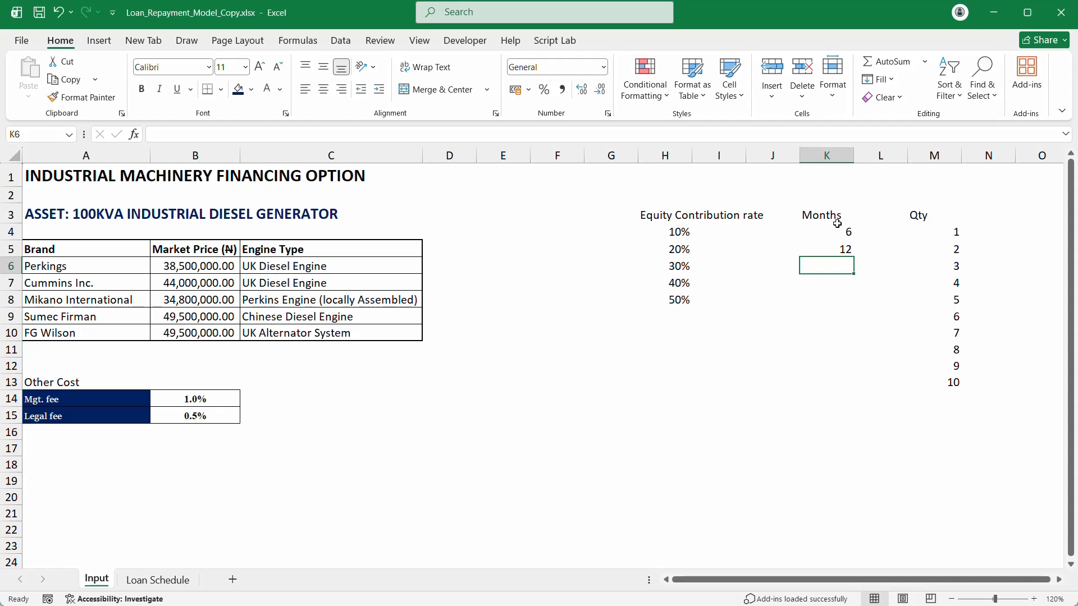
Step: Fill the Months column as 6, 12, 24, 36 and onward in steps of 12 to 72
{"action": "left_click_drag", "start_coordinate": [838, 233], "coordinate": [853, 340]}
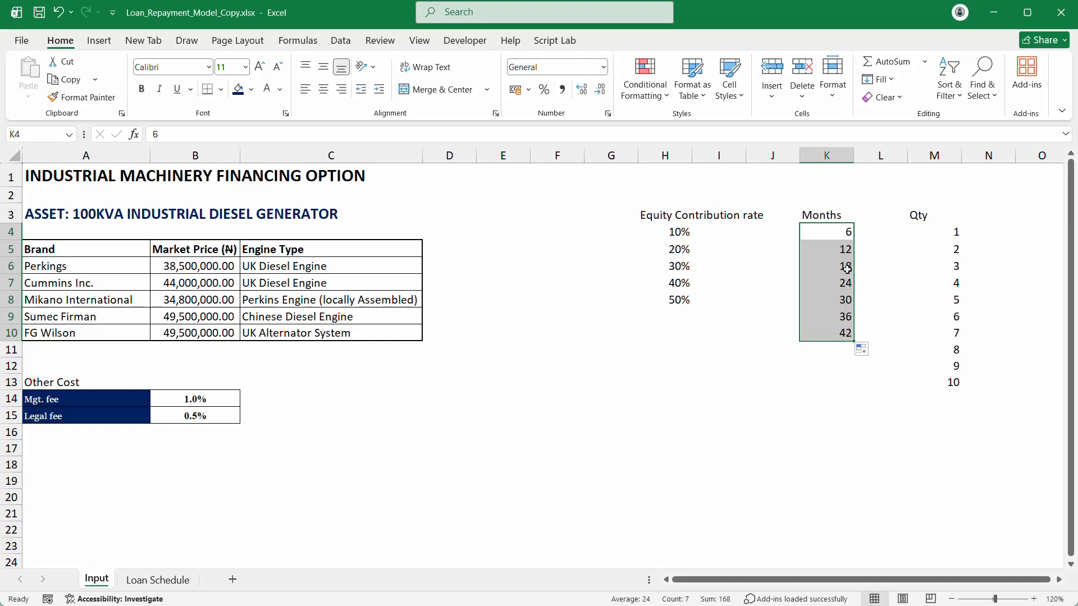
{"action": "left_click_drag", "start_coordinate": [843, 232], "coordinate": [845, 353]}
{"action": "left_click", "coordinate": [839, 249]}
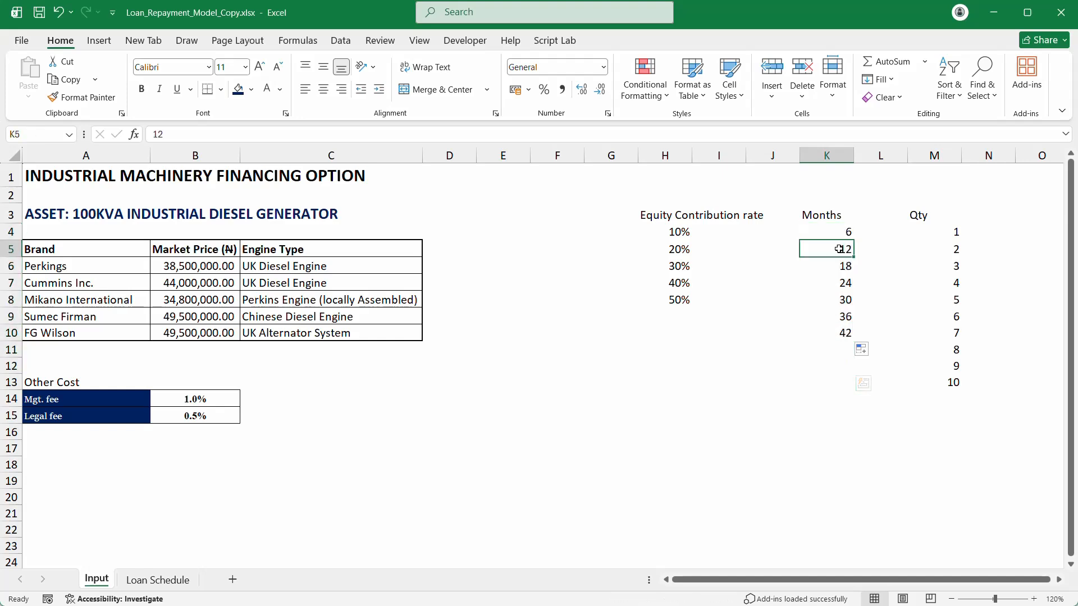
{"action": "left_click_drag", "start_coordinate": [839, 249], "coordinate": [839, 262]}
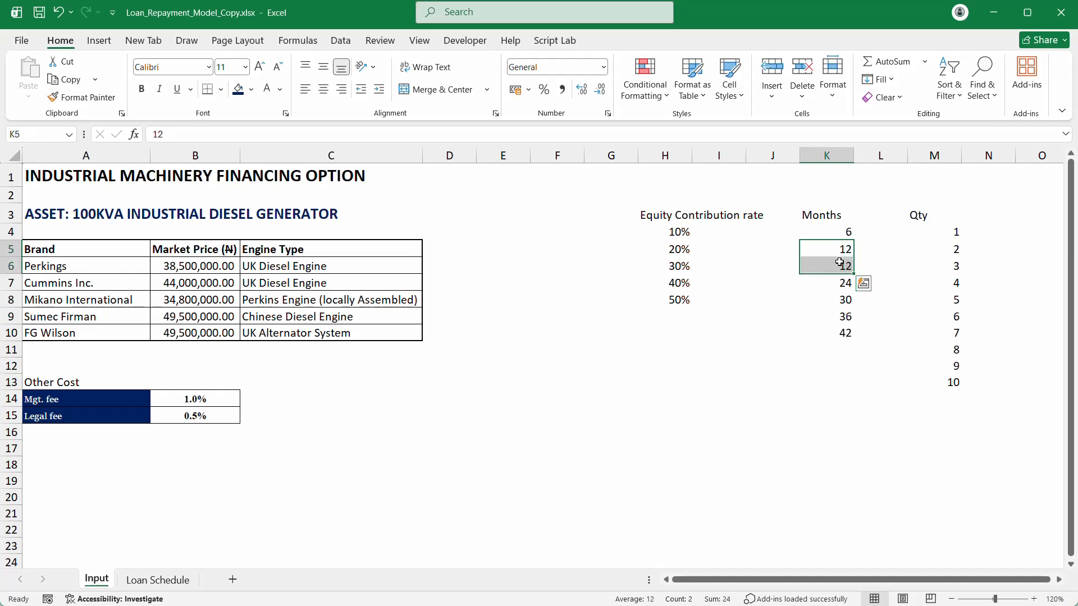
{"action": "left_click", "coordinate": [839, 262]}
{"action": "type", "text": "12"}
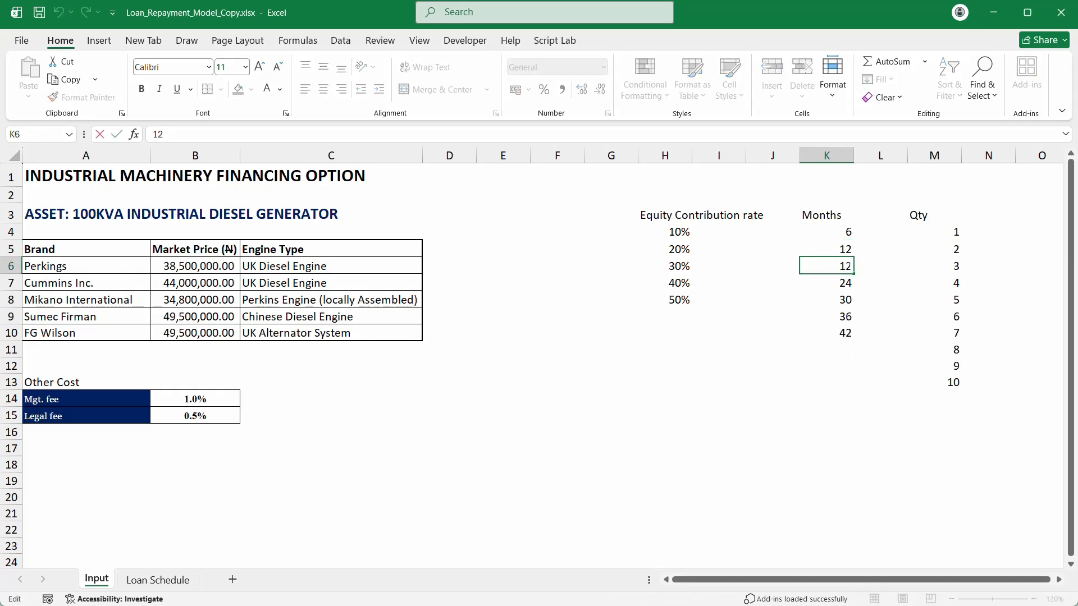
{"action": "key", "text": "BackSpace"}
{"action": "key", "text": "BackSpace"}
{"action": "type", "text": "24"}
{"action": "key", "text": "Return"}
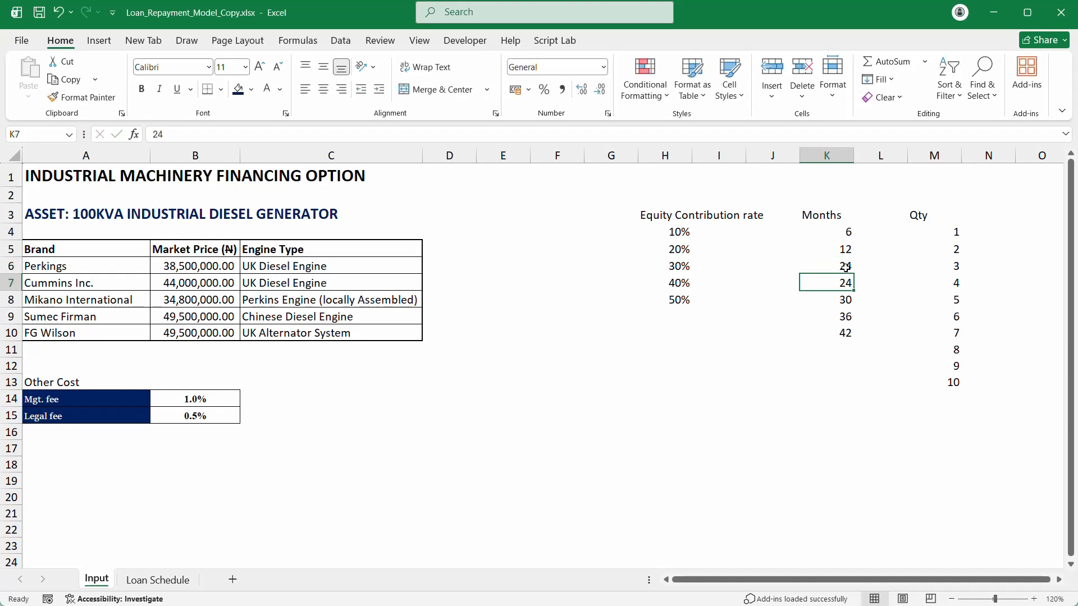
{"action": "type", "text": "36"}
{"action": "key", "text": "Return"}
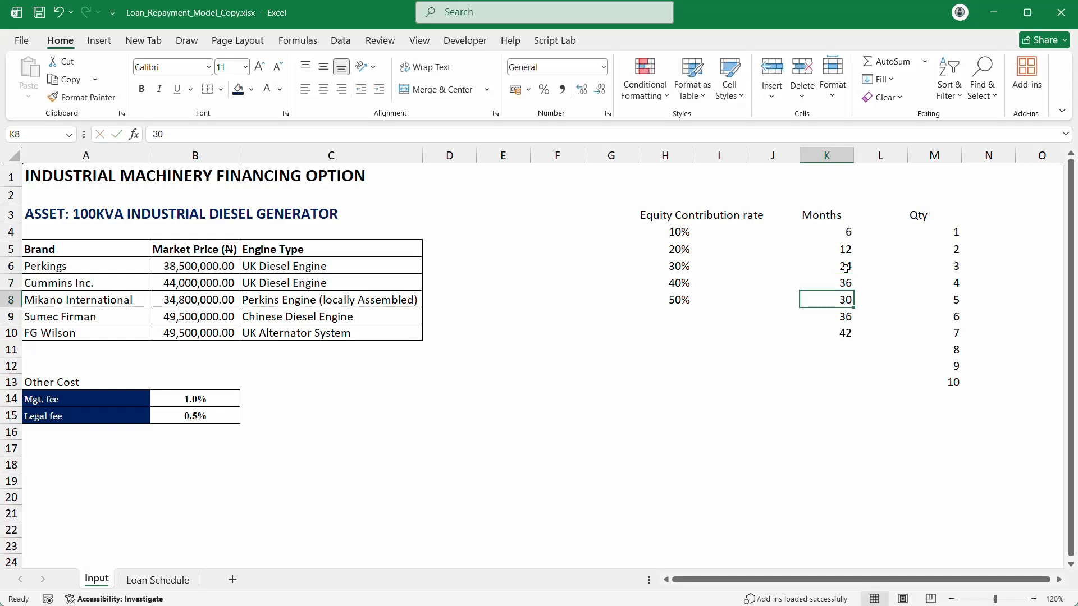
{"action": "left_click_drag", "start_coordinate": [845, 250], "coordinate": [852, 335]}
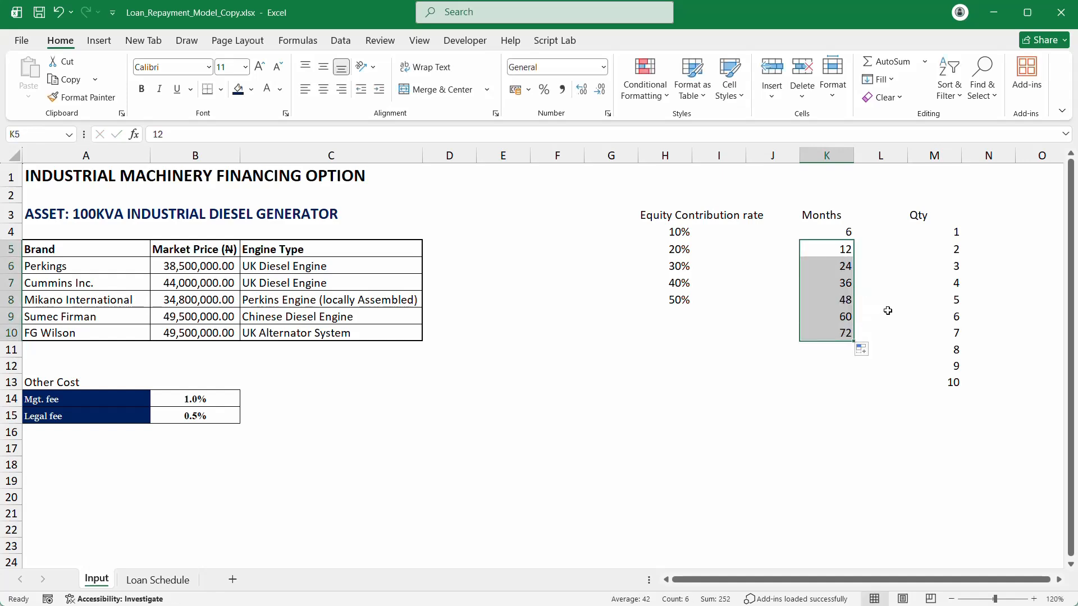
Step: Name the month values 'Months' from their top-row heading, then return to Loan Schedule
{"action": "left_click", "coordinate": [826, 228]}
{"action": "left_click_drag", "start_coordinate": [827, 214], "coordinate": [843, 334]}
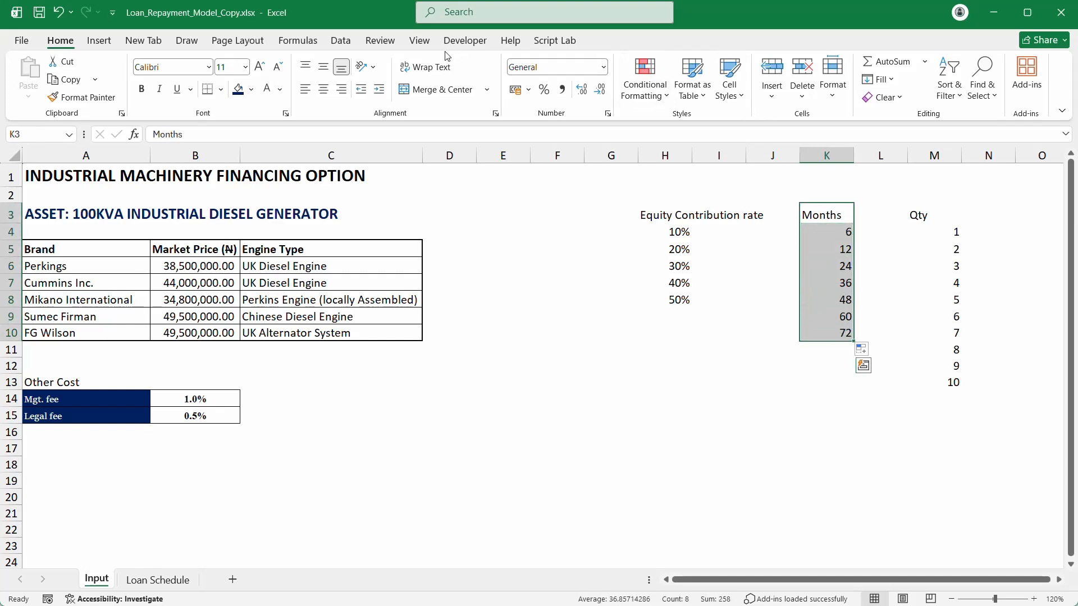
{"action": "left_click", "coordinate": [298, 41]}
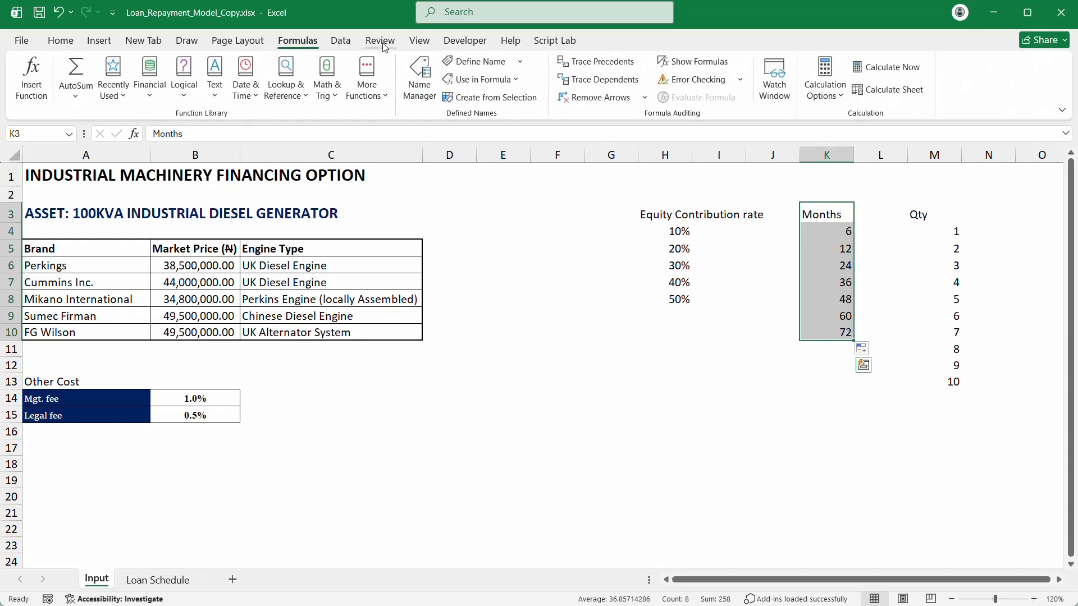
{"action": "left_click", "coordinate": [498, 99]}
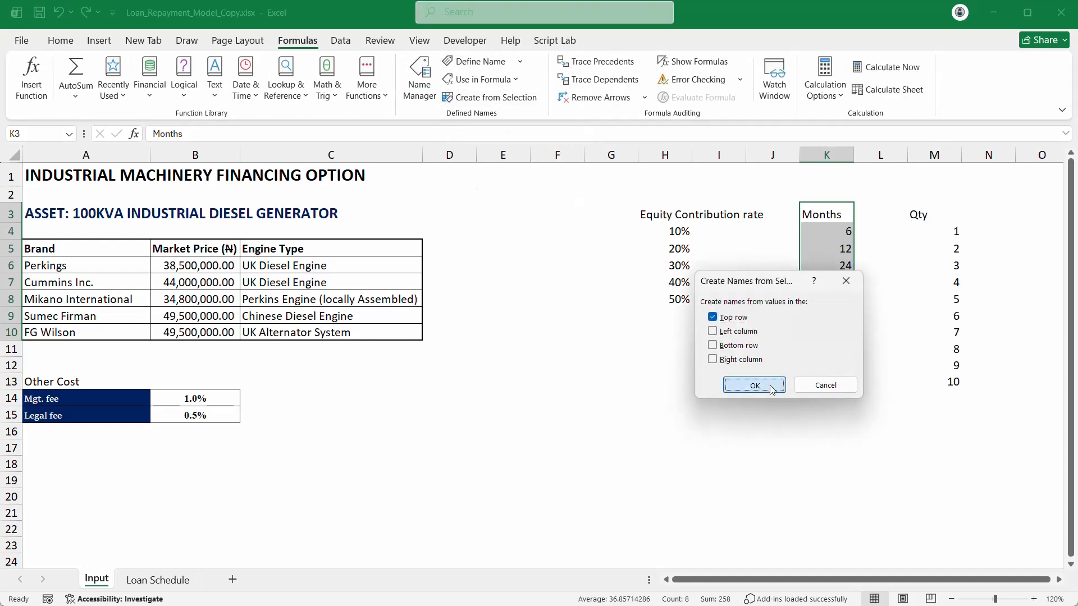
{"action": "left_click", "coordinate": [755, 386]}
{"action": "left_click", "coordinate": [158, 579]}
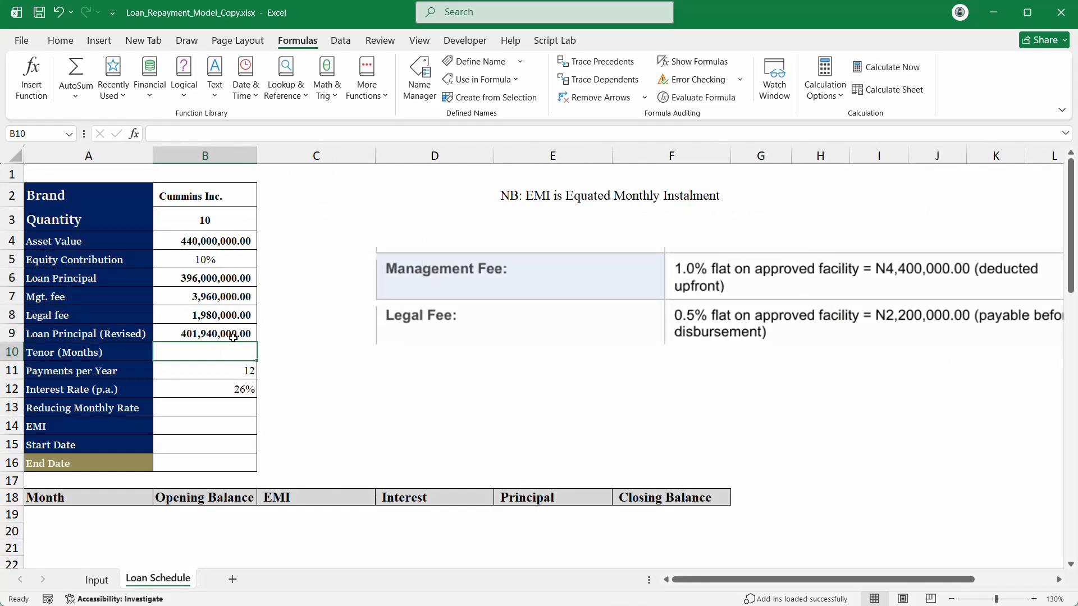
Step: Add List data validation to B10 with =Months as the source
{"action": "left_click", "coordinate": [340, 40]}
{"action": "left_click", "coordinate": [724, 96]}
{"action": "left_click", "coordinate": [723, 101]}
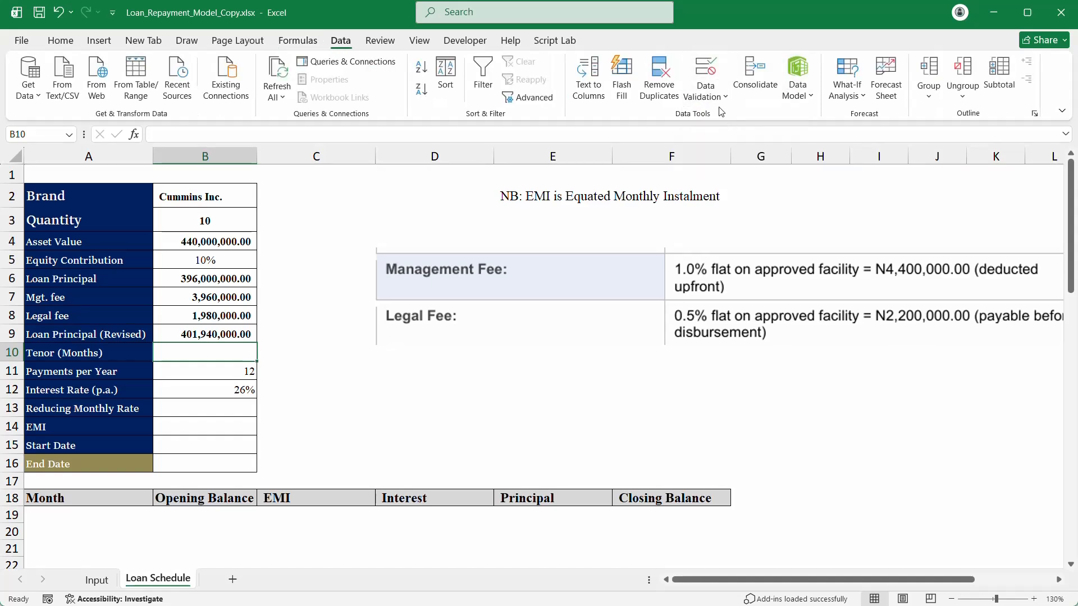
{"action": "left_click", "coordinate": [719, 95]}
{"action": "left_click", "coordinate": [730, 117]}
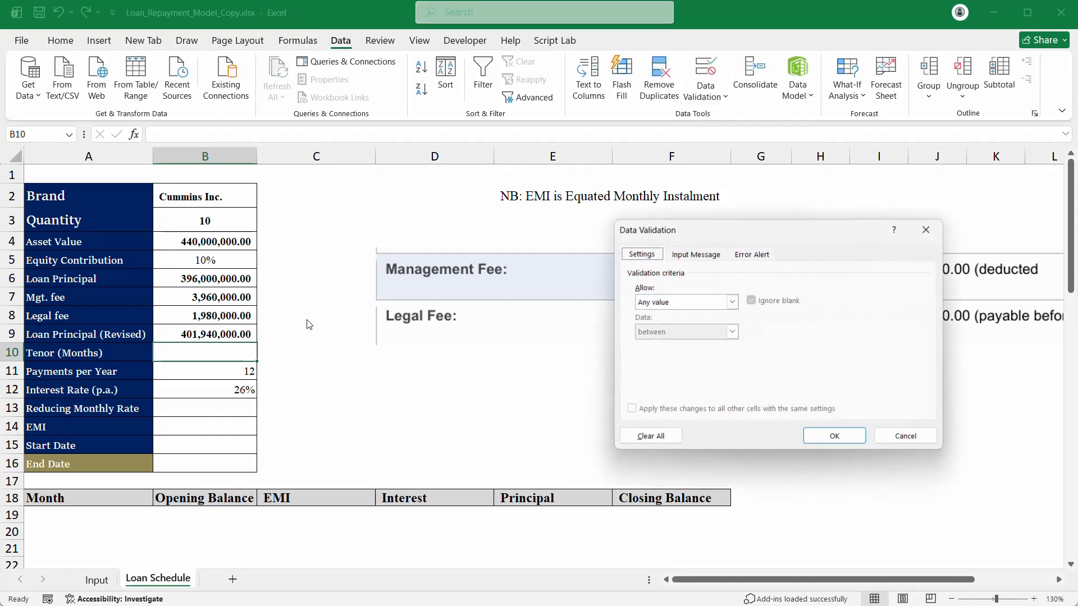
{"action": "left_click", "coordinate": [706, 303]}
{"action": "left_click", "coordinate": [667, 338]}
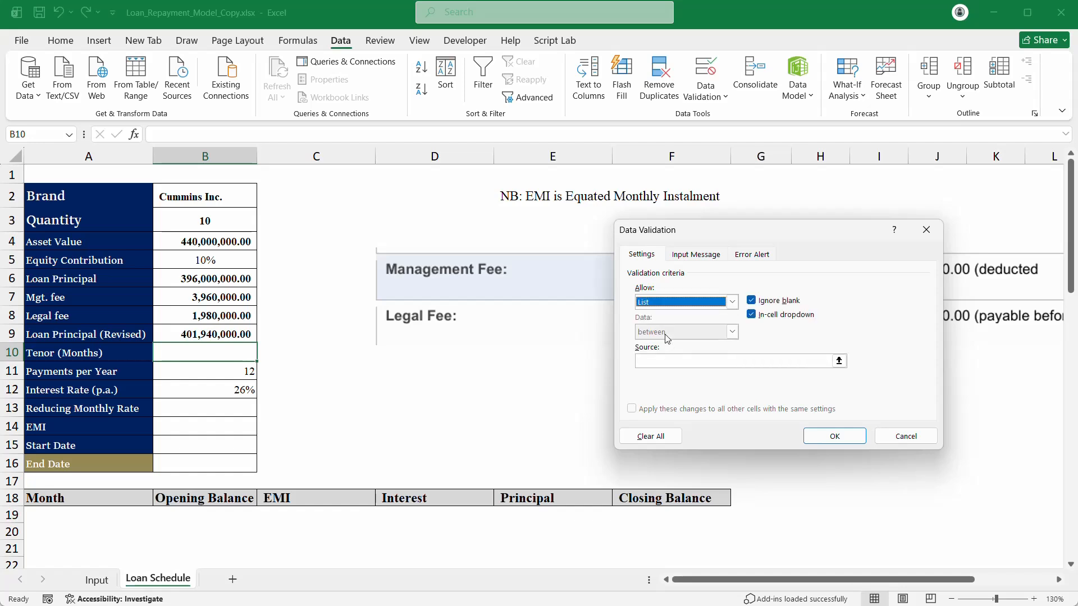
{"action": "left_click", "coordinate": [823, 361]}
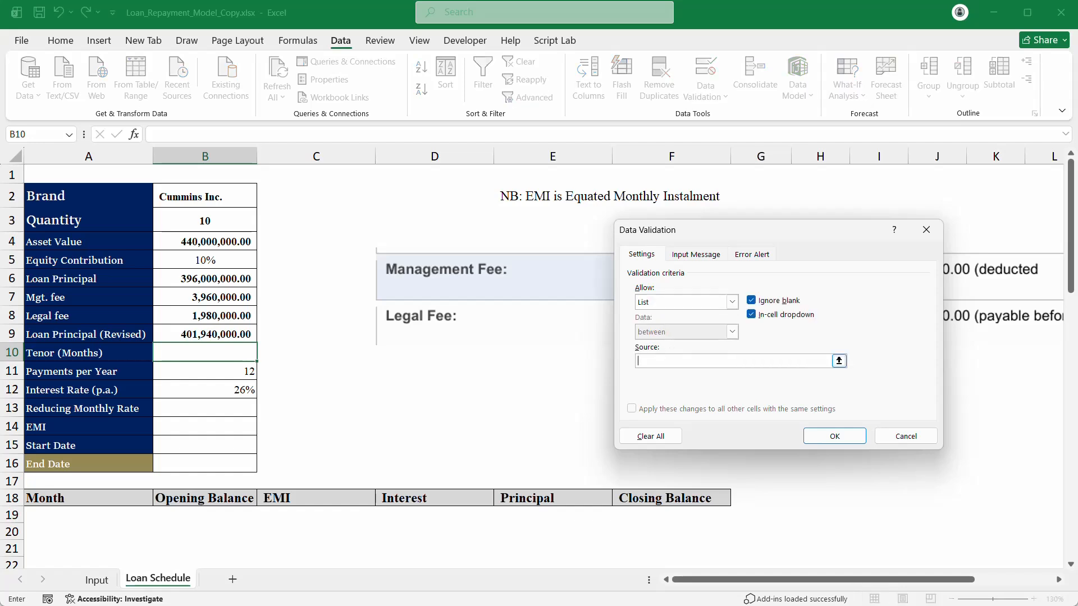
{"action": "key", "text": "F3"}
{"action": "left_click", "coordinate": [697, 334]}
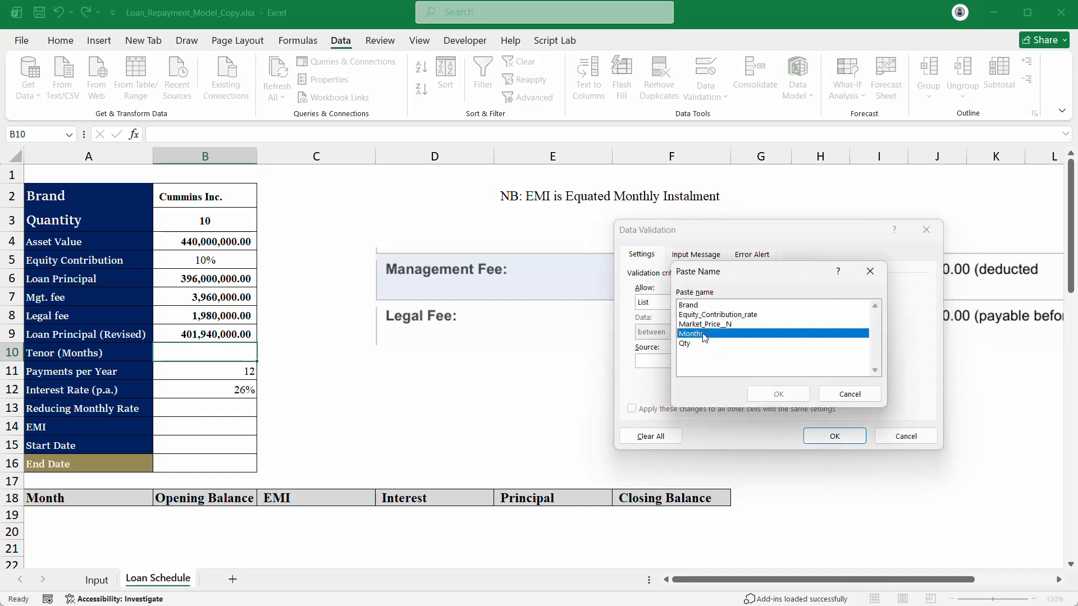
{"action": "left_click", "coordinate": [778, 393]}
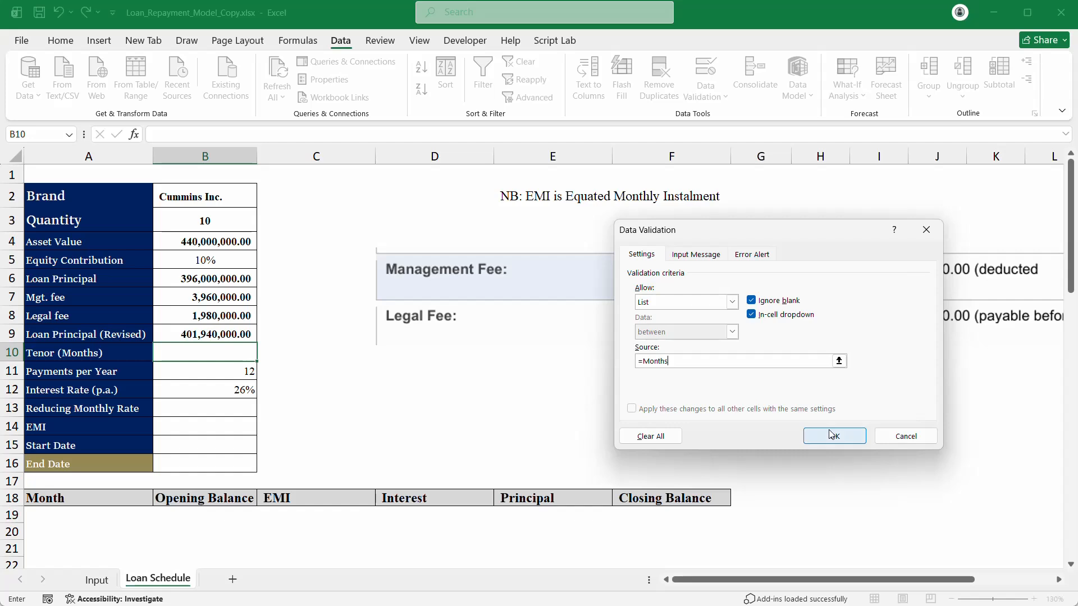
{"action": "left_click", "coordinate": [832, 436]}
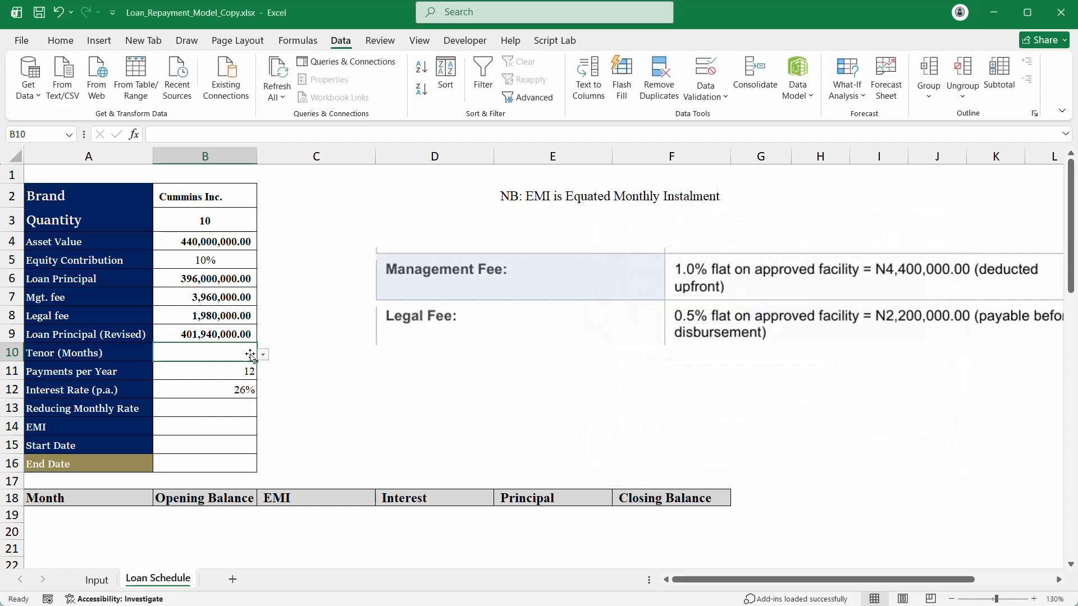
Step: Choose 24 from B10's tenor dropdown
{"action": "left_click", "coordinate": [263, 354]}
{"action": "left_click", "coordinate": [206, 379]}
{"action": "left_click", "coordinate": [124, 377]}
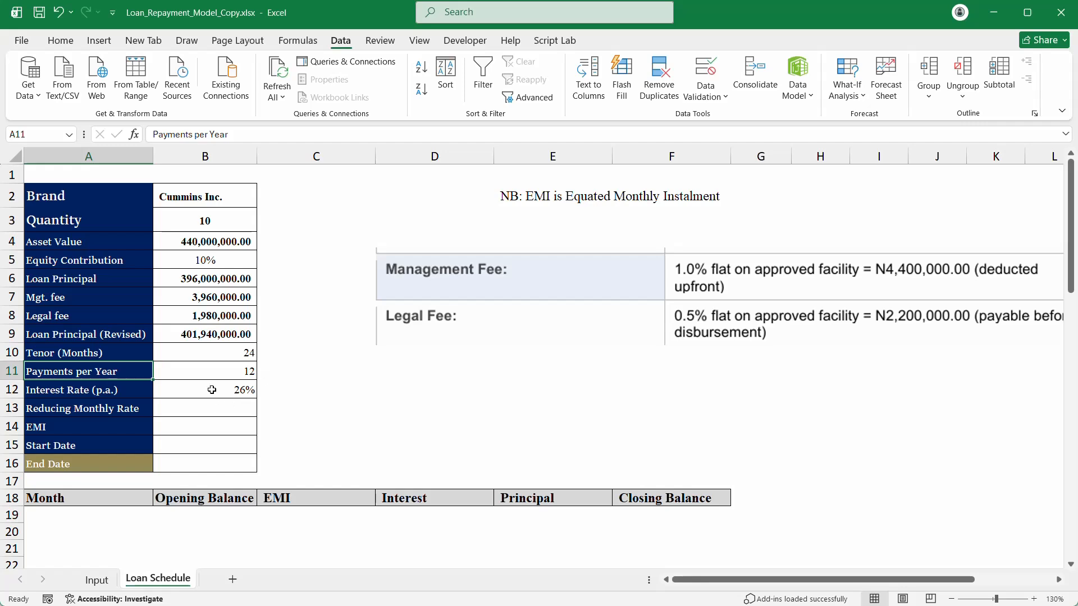
Step: Centre the tenor and payments-per-year values in B10:B11
{"action": "left_click", "coordinate": [228, 358]}
{"action": "left_click_drag", "start_coordinate": [228, 358], "coordinate": [228, 374]}
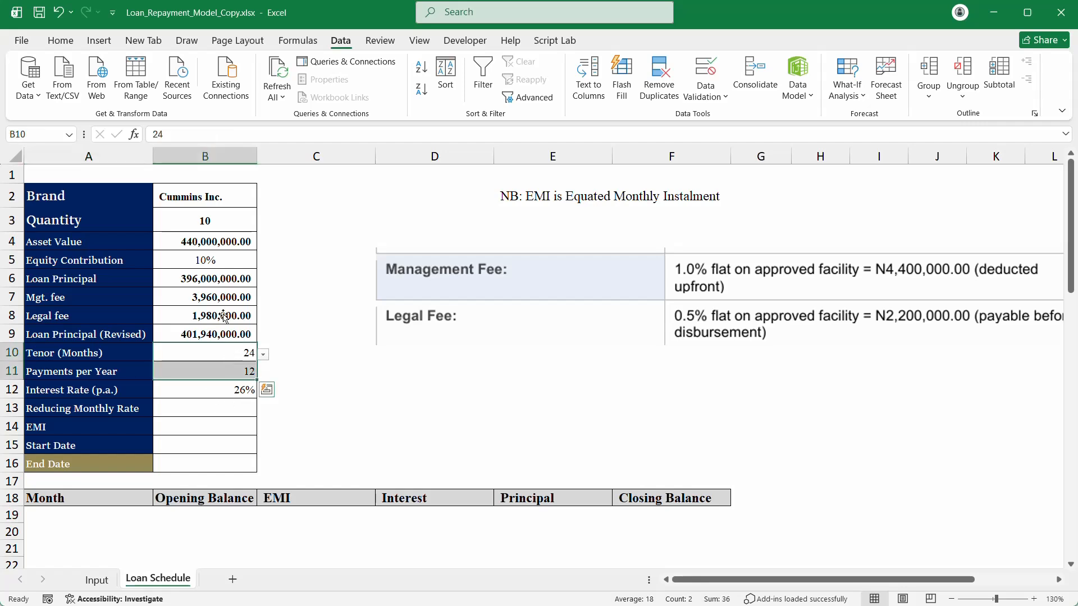
{"action": "left_click", "coordinate": [60, 40]}
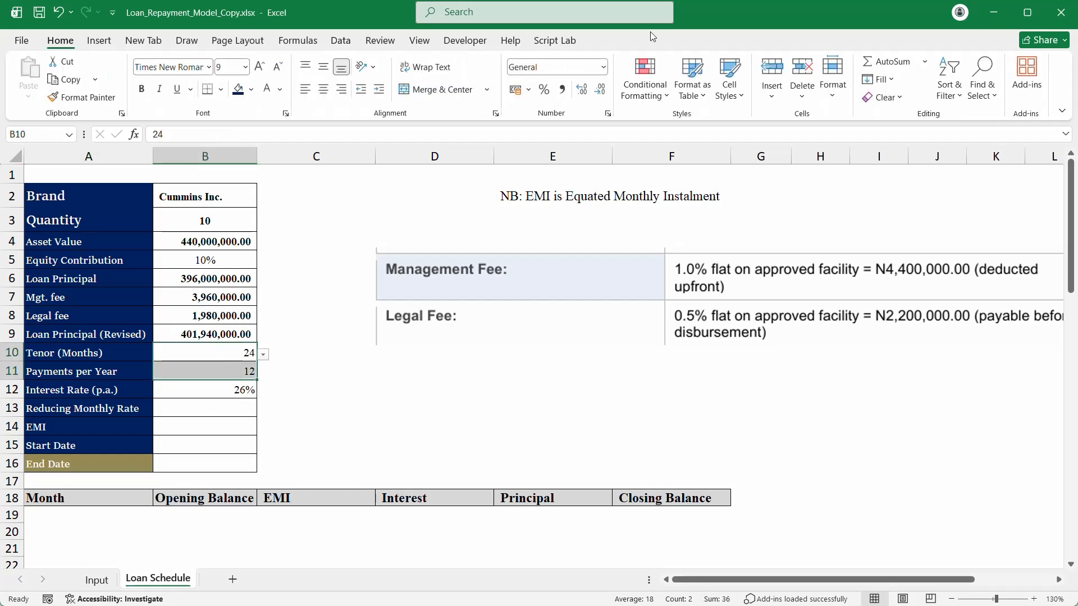
{"action": "left_click", "coordinate": [323, 89]}
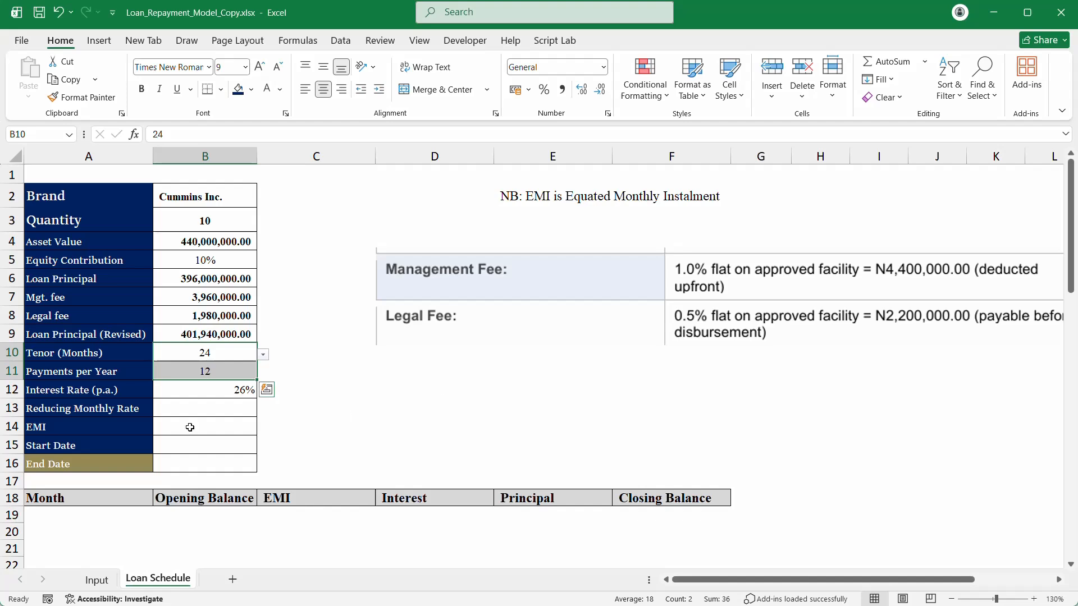
Step: Change the interest rate in B12 to 22% and centre it
{"action": "left_click", "coordinate": [222, 389]}
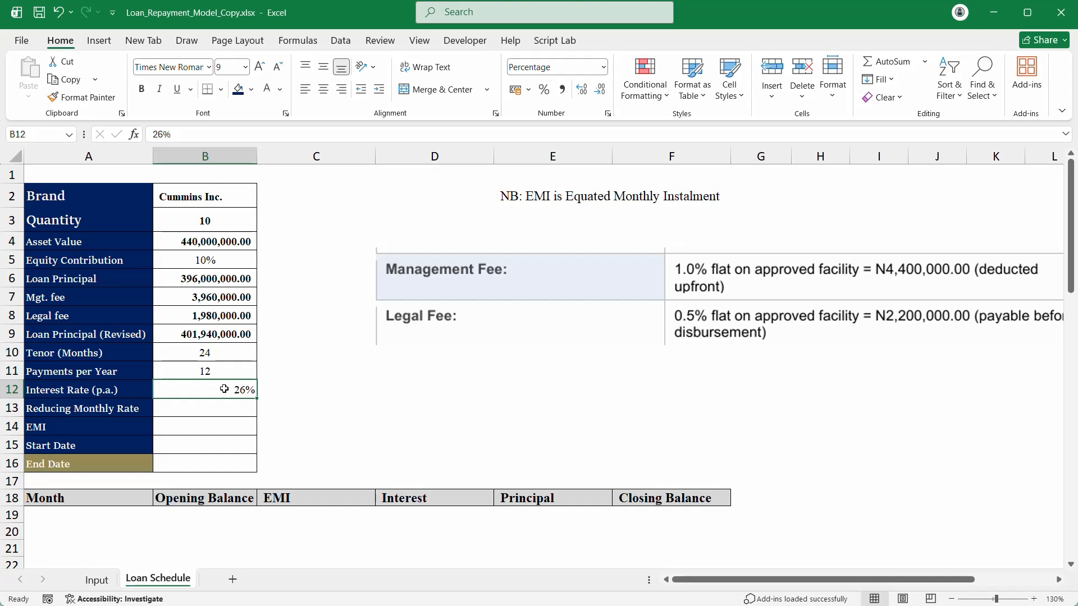
{"action": "type", "text": "22"}
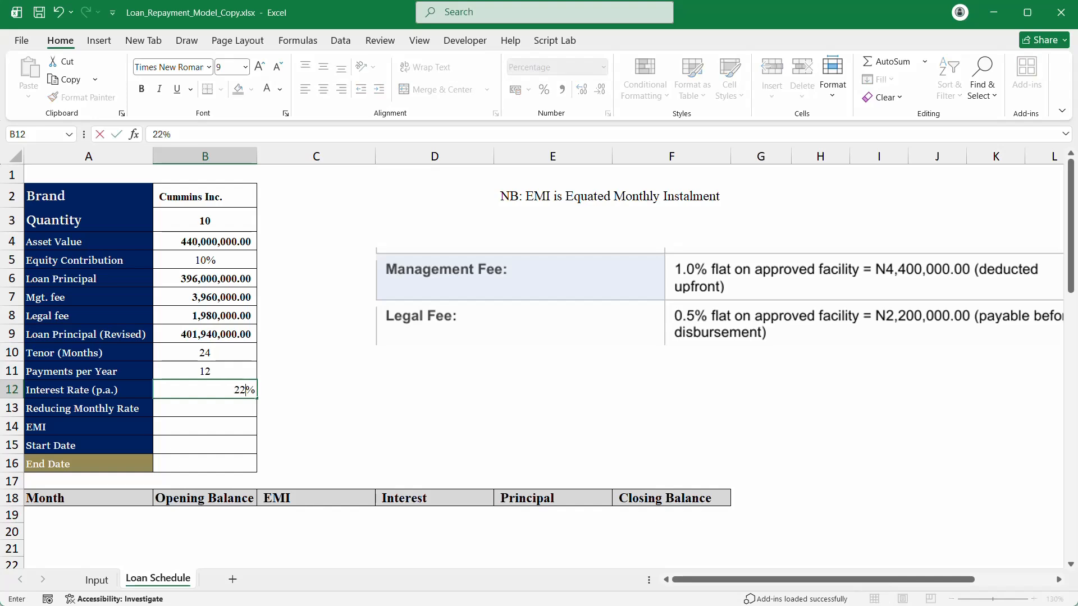
{"action": "key", "text": "Return"}
{"action": "left_click", "coordinate": [226, 388]}
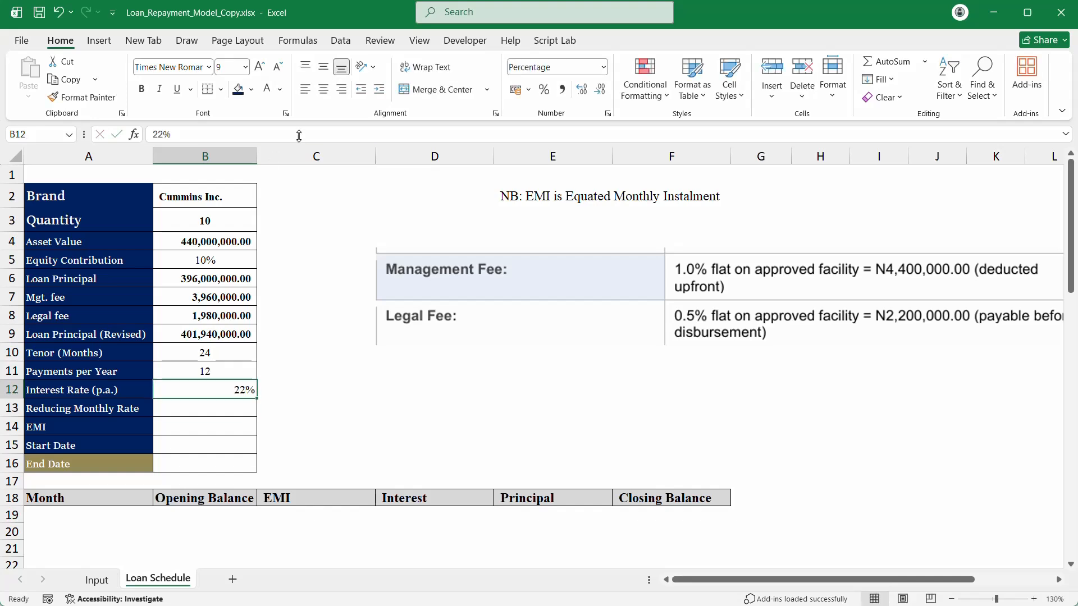
{"action": "left_click", "coordinate": [324, 91]}
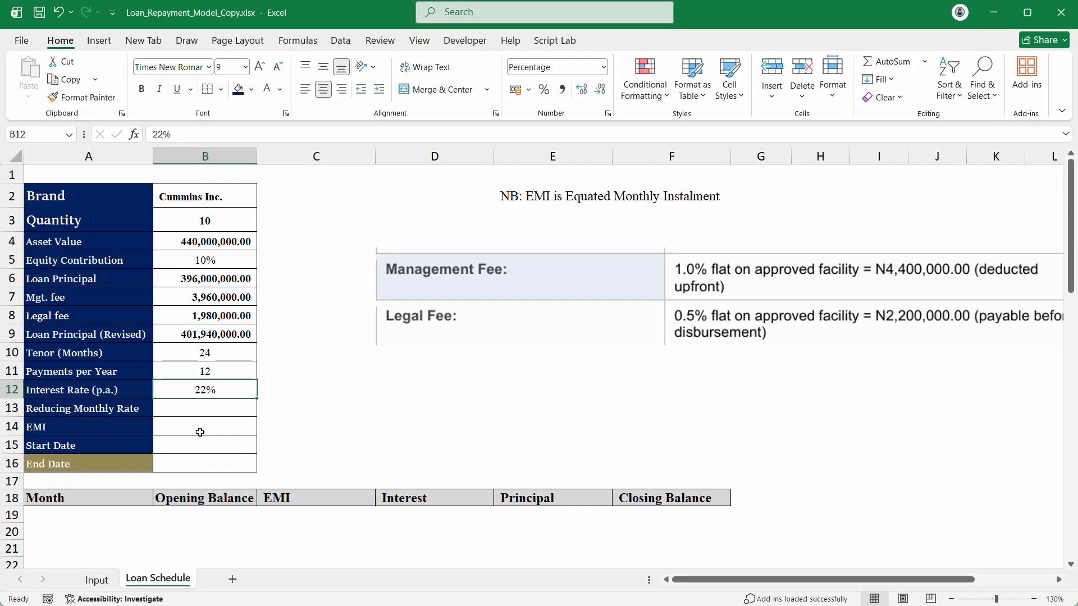
Step: Enter =B12/B11 in B13 and centre the resulting 1.83% monthly rate
{"action": "left_click", "coordinate": [202, 402]}
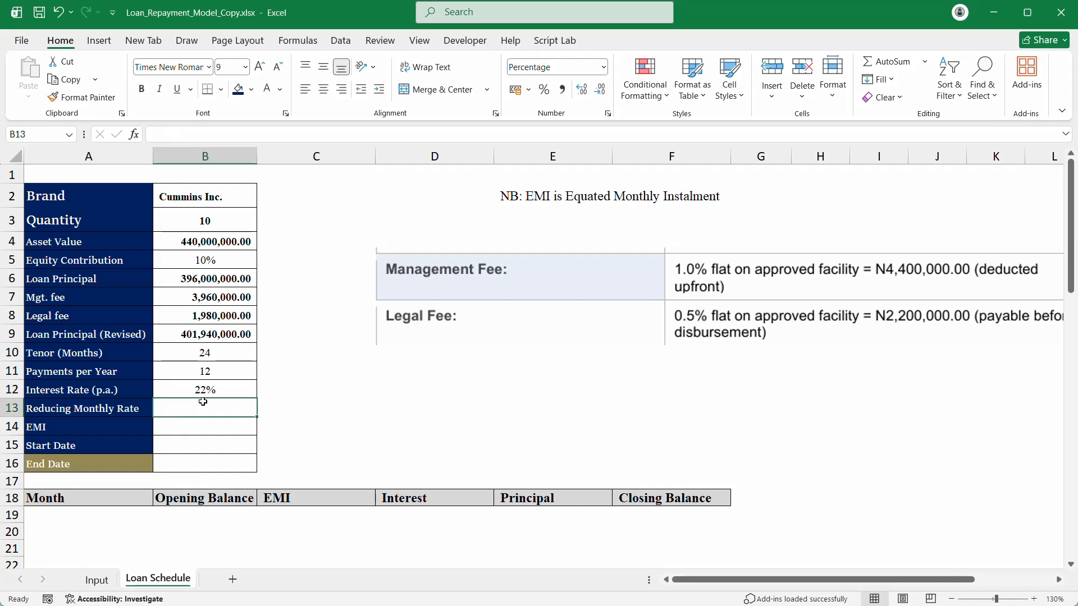
{"action": "scroll", "coordinate": [203, 402], "scroll_direction": "down", "scroll_amount": 1}
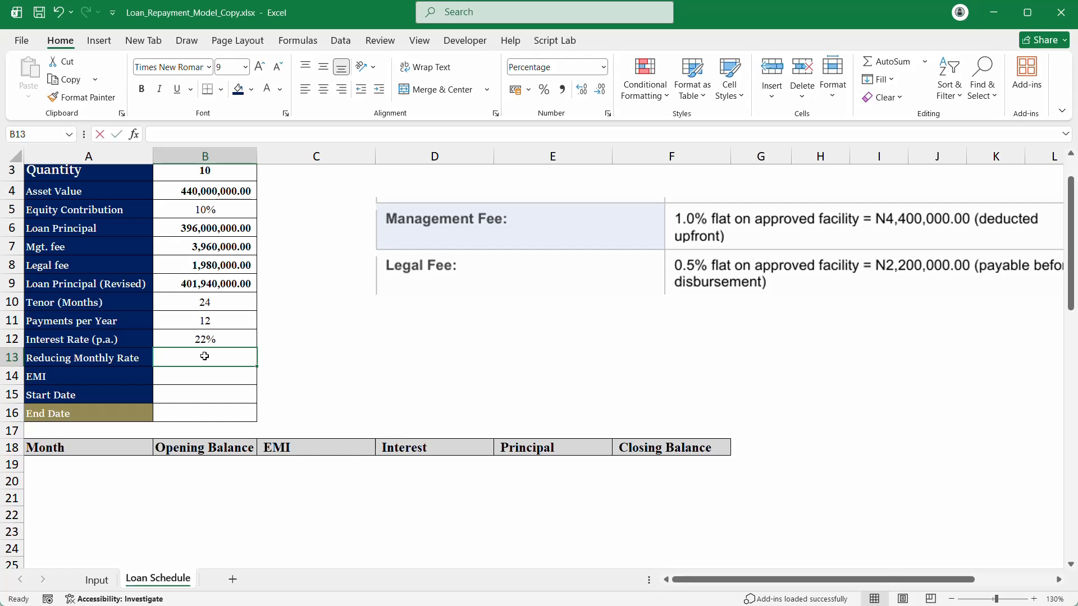
{"action": "type", "text": "-"}
{"action": "key", "text": "BackSpace"}
{"action": "type", "text": "="}
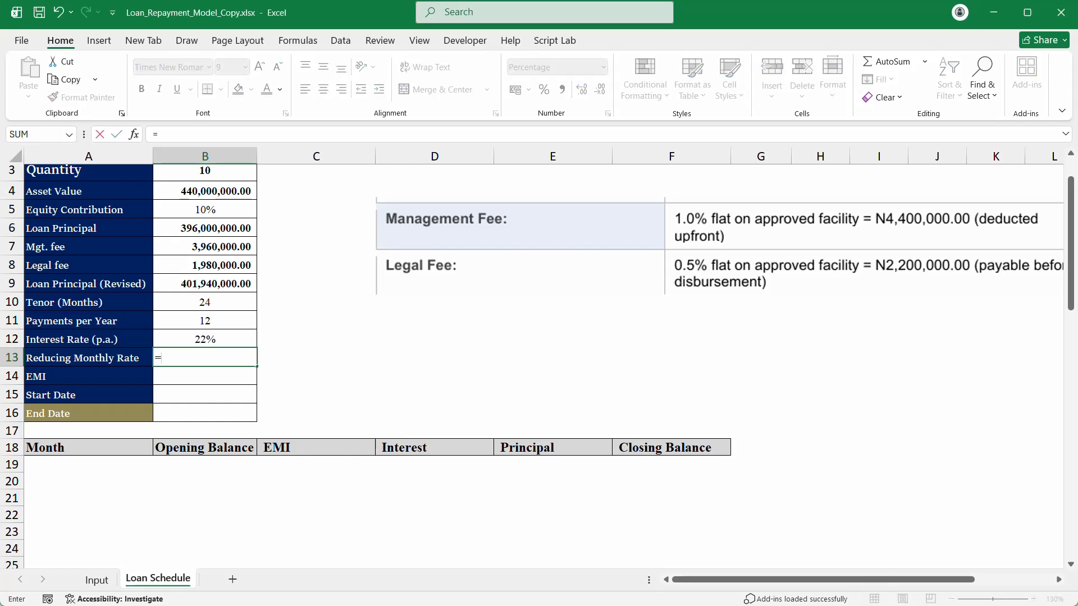
{"action": "left_click", "coordinate": [223, 335]}
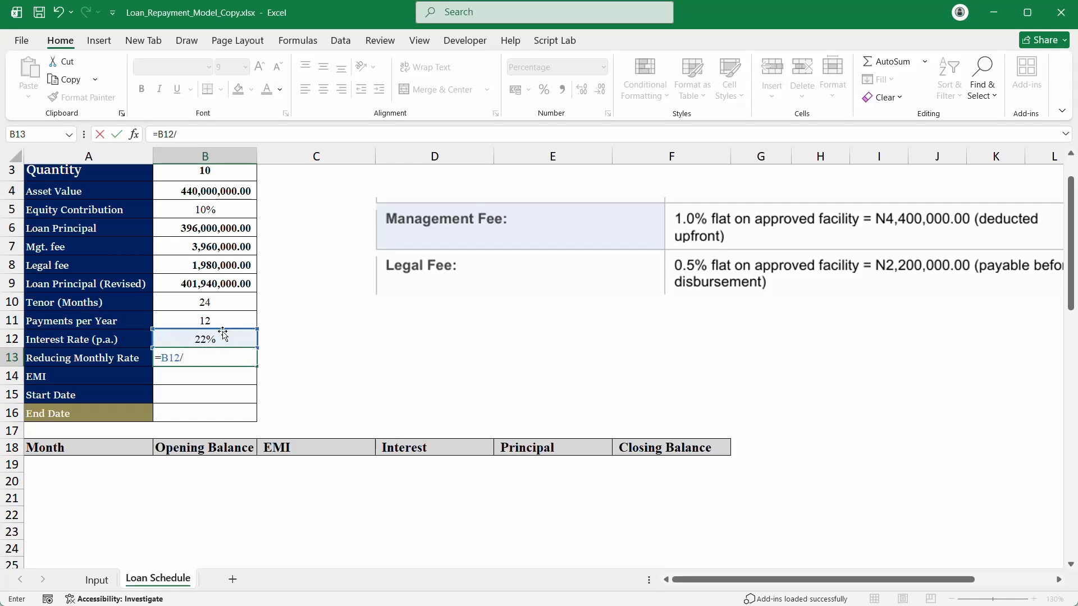
{"action": "type", "text": "/"}
{"action": "left_click", "coordinate": [220, 319]}
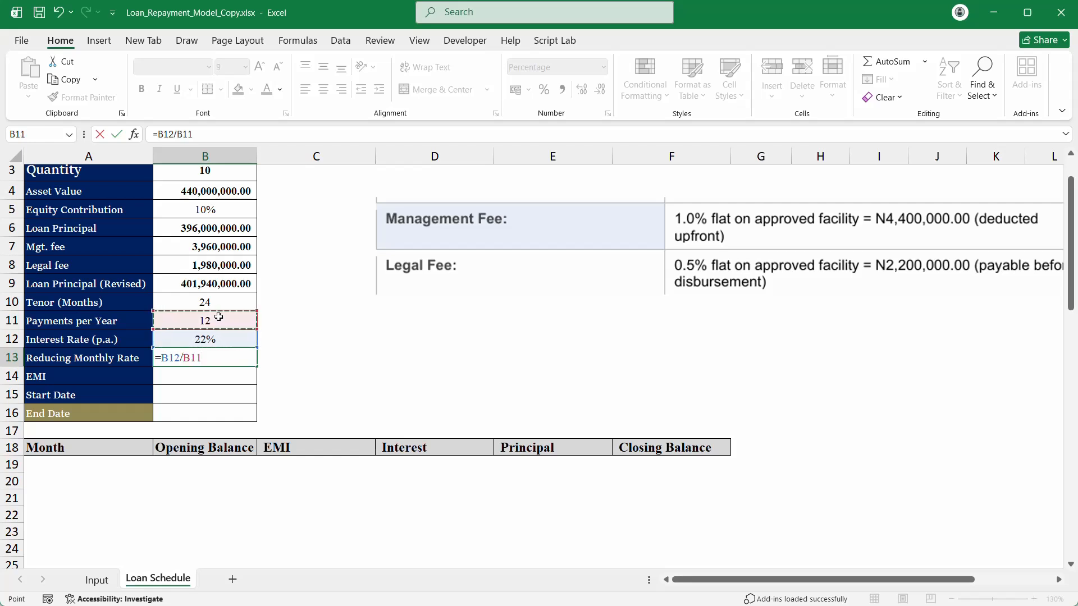
{"action": "key", "text": "Return"}
{"action": "left_click", "coordinate": [224, 355]}
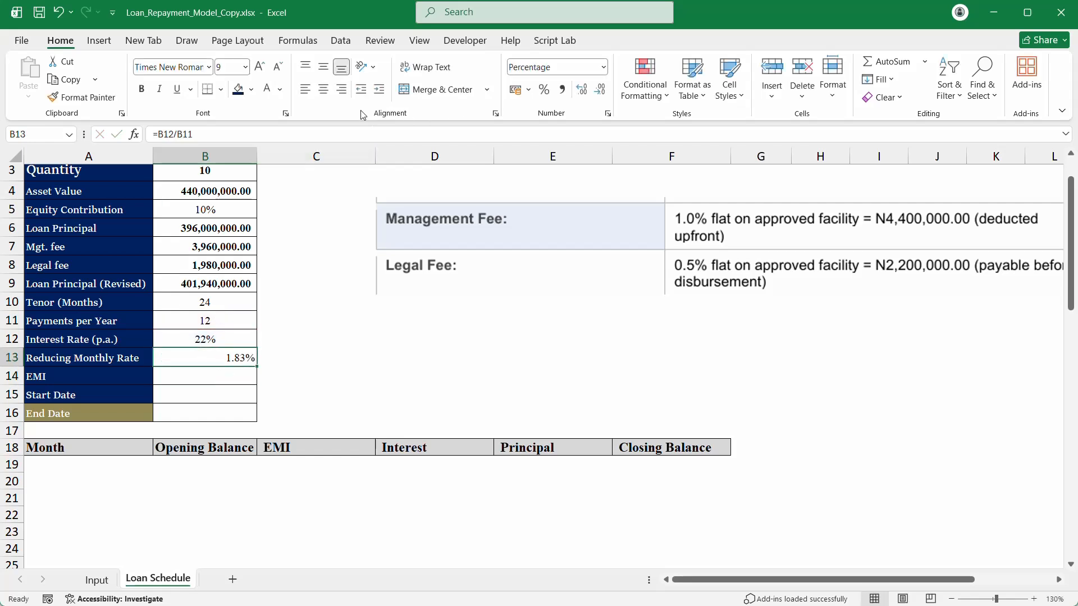
{"action": "left_click", "coordinate": [324, 93]}
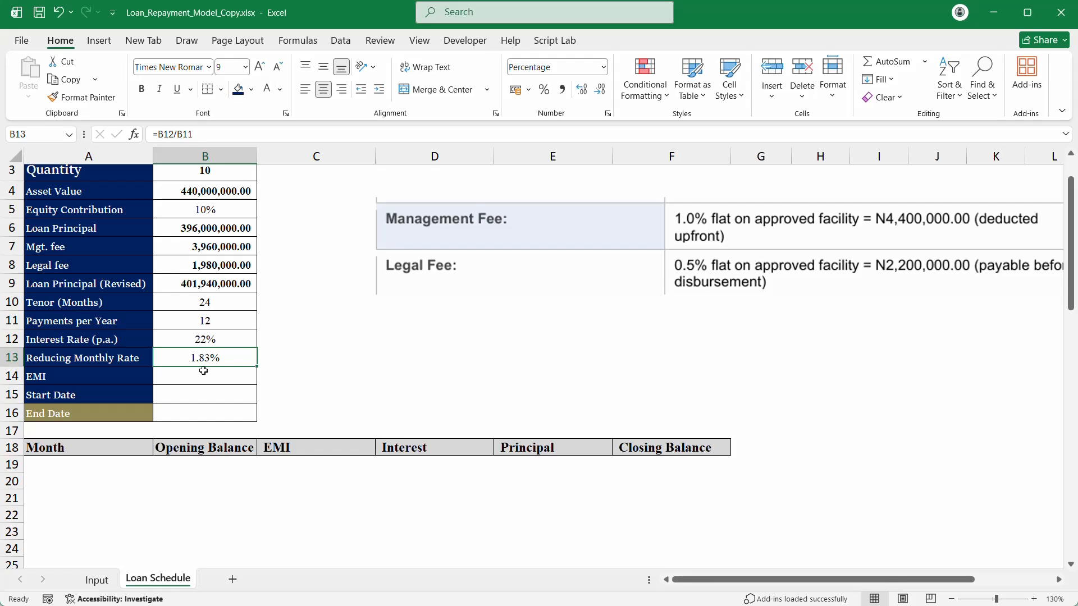
Step: Delete the fee-table picture from the Loan Schedule sheet
{"action": "left_click", "coordinate": [186, 377]}
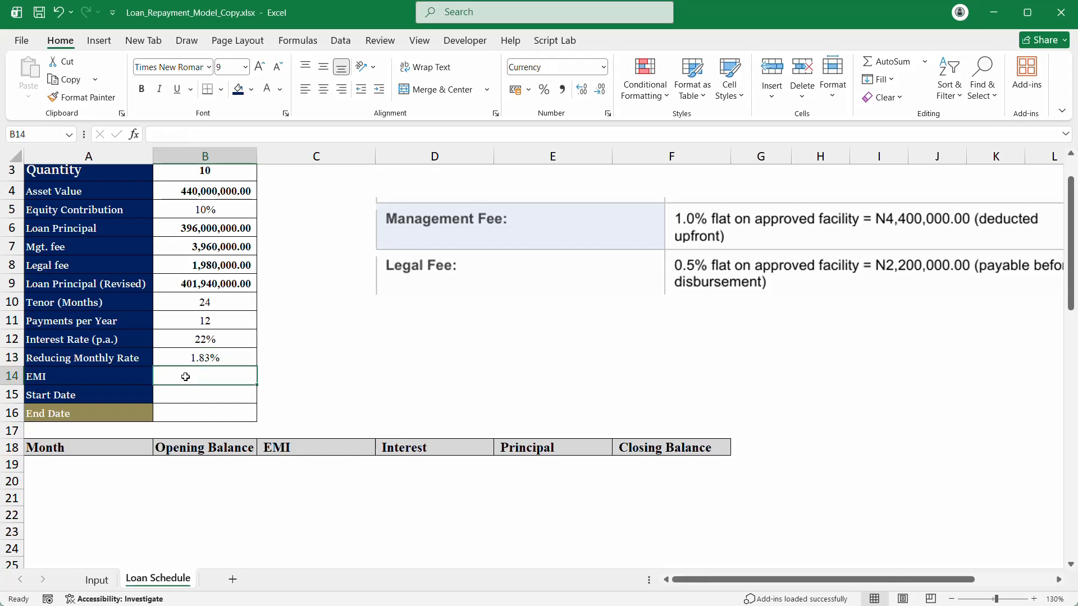
{"action": "scroll", "coordinate": [368, 315], "scroll_direction": "up", "scroll_amount": 1}
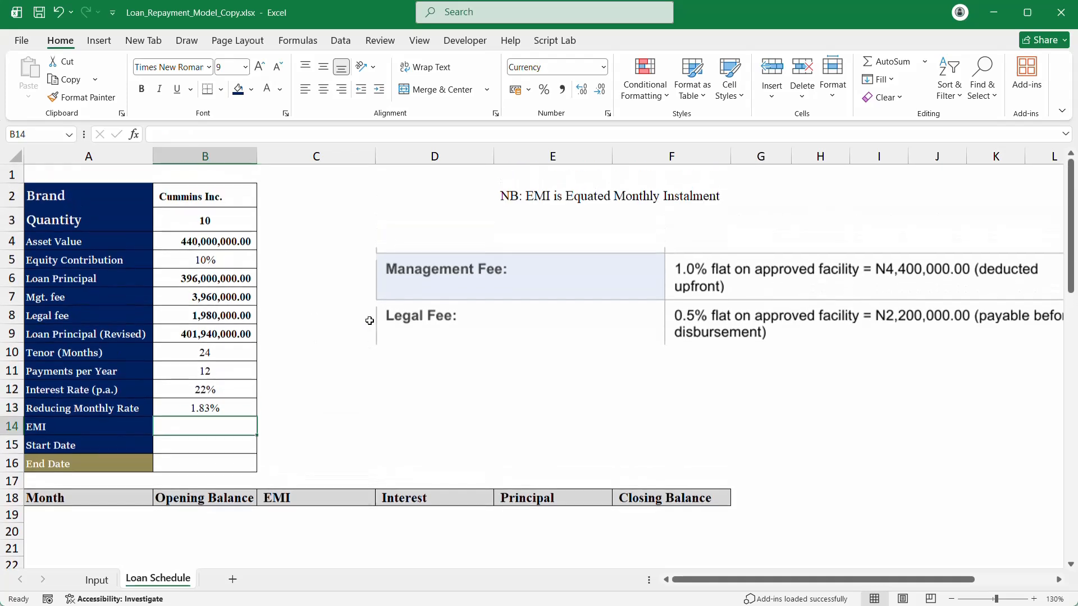
{"action": "left_click", "coordinate": [512, 275]}
{"action": "key", "text": "Delete"}
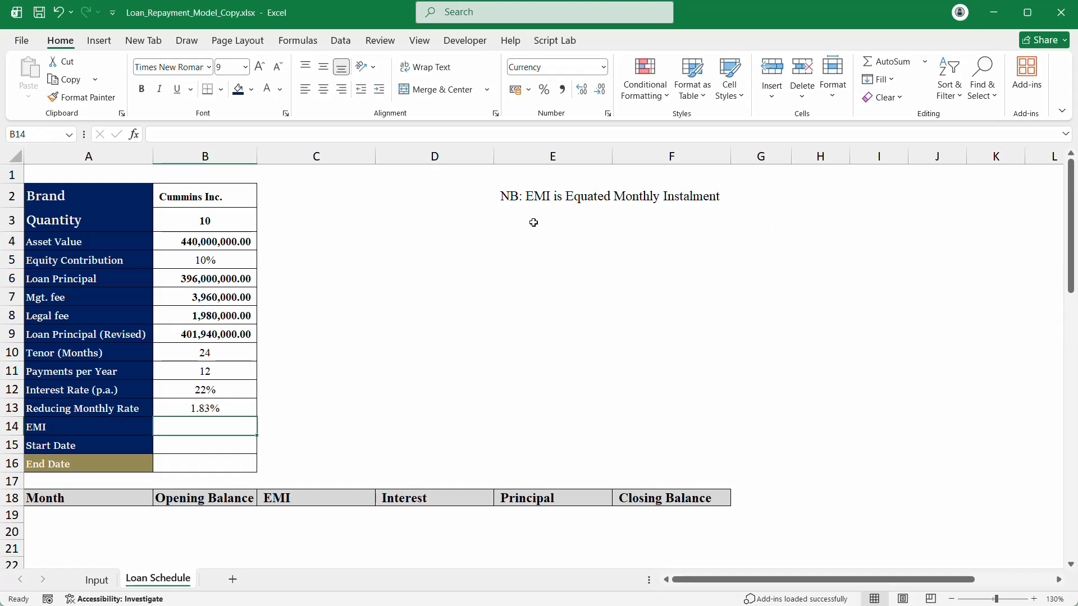
{"action": "left_click", "coordinate": [207, 425]}
{"action": "left_click", "coordinate": [423, 330]}
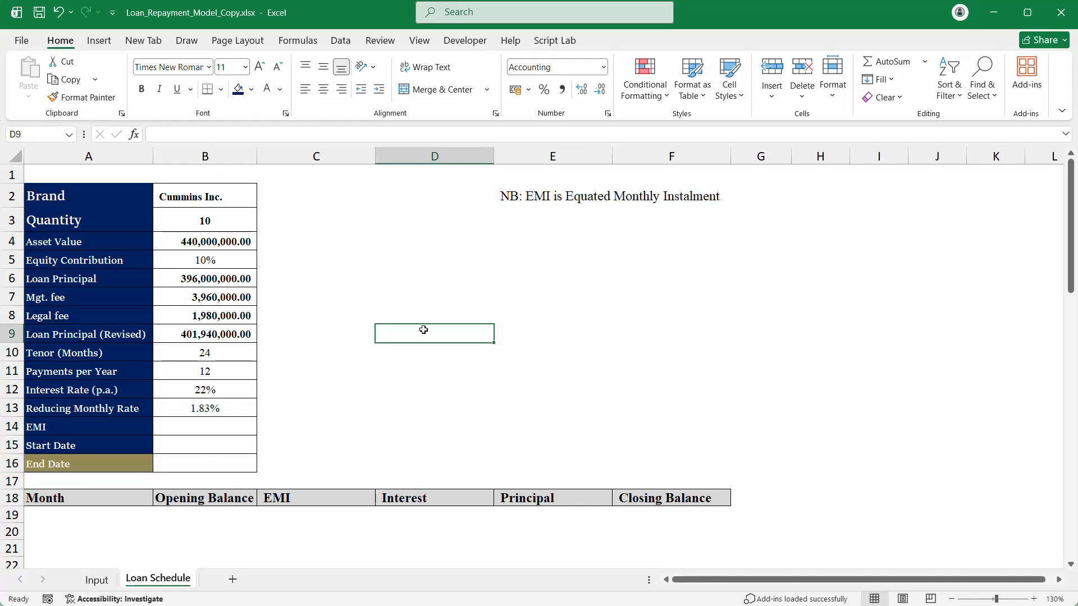
Step: Start =PMT(B13,B10 in B14 and keep it as text with a leading apostrophe
{"action": "left_click", "coordinate": [198, 425]}
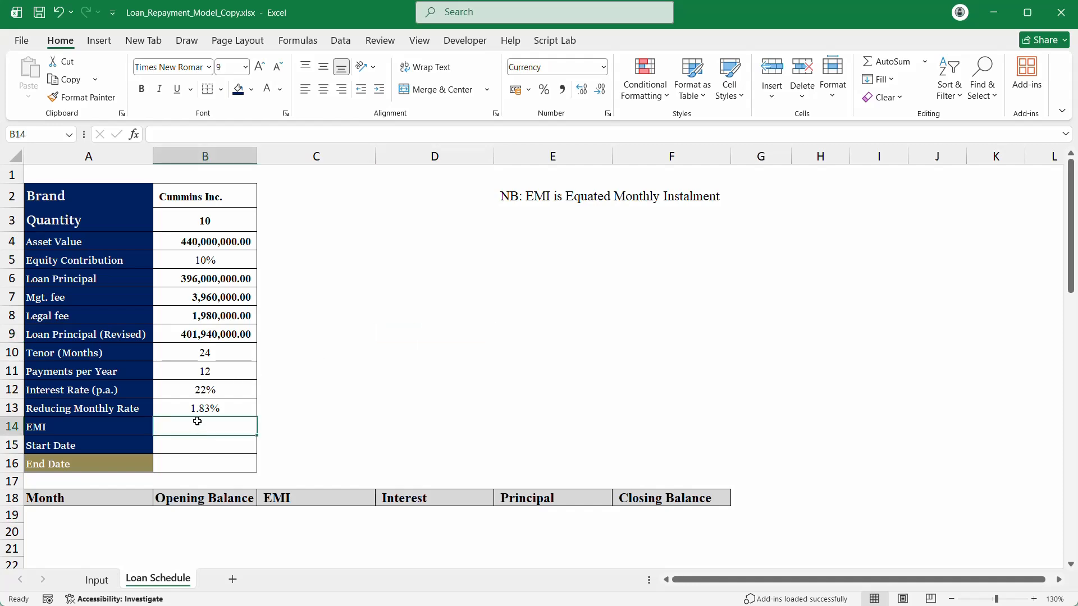
{"action": "type", "text": "=pmt"}
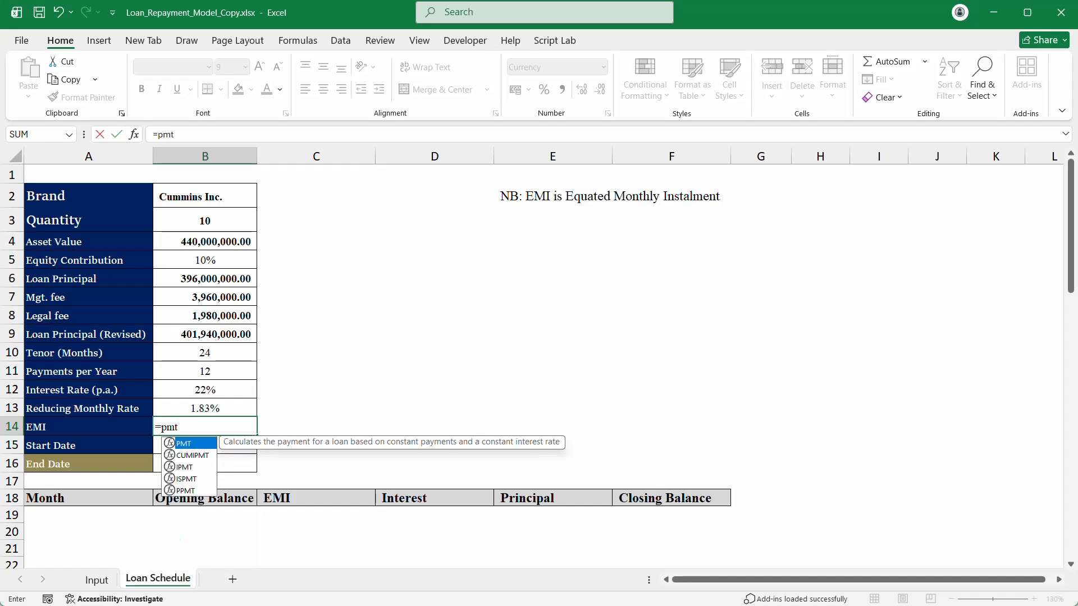
{"action": "key", "text": "Tab"}
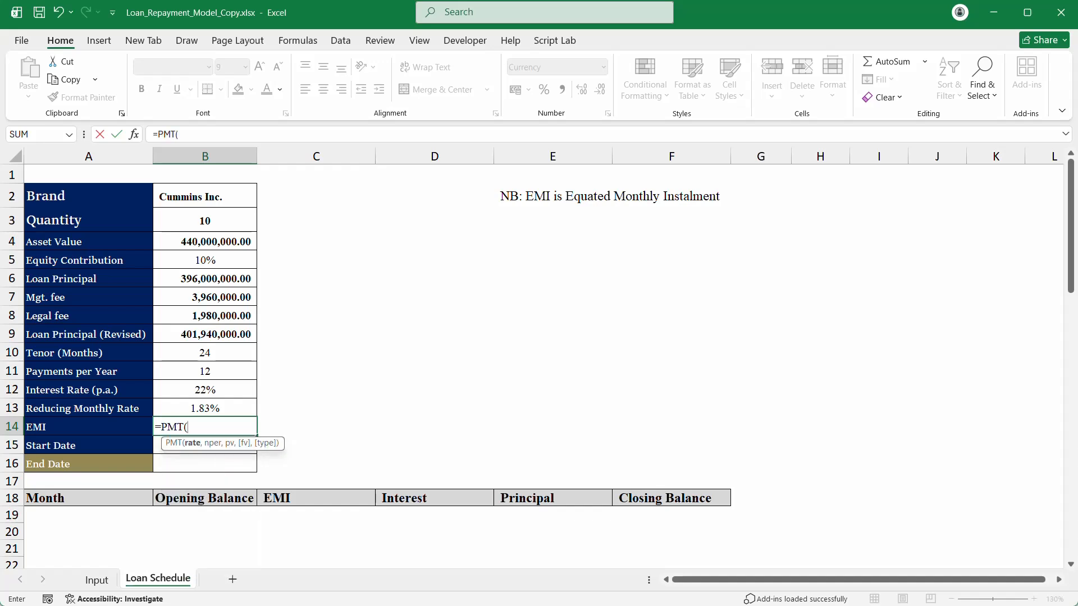
{"action": "left_click", "coordinate": [219, 409]}
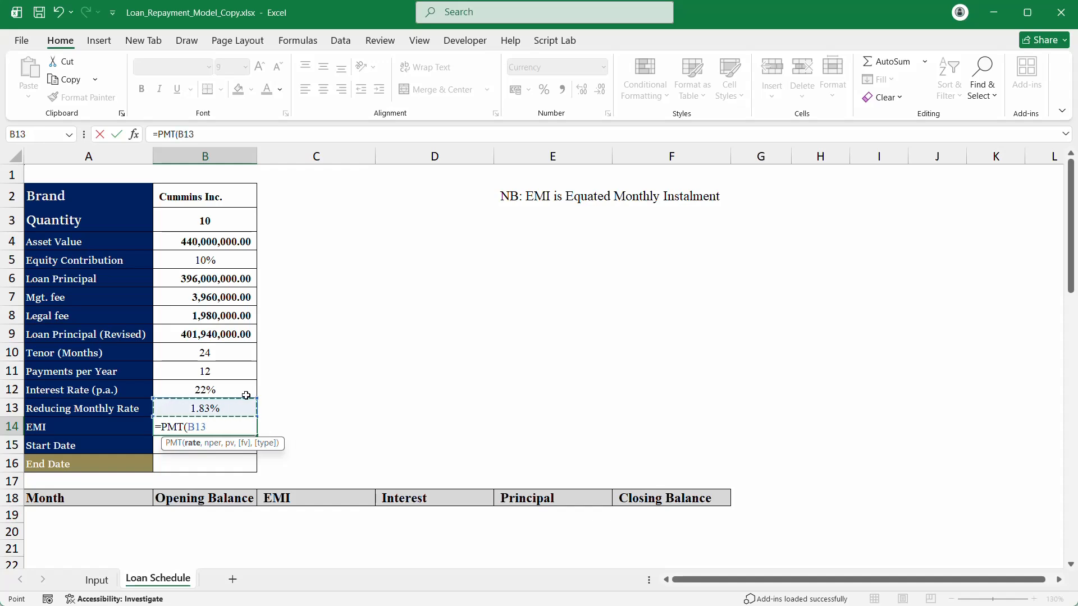
{"action": "type", "text": ","}
{"action": "left_click", "coordinate": [221, 351]}
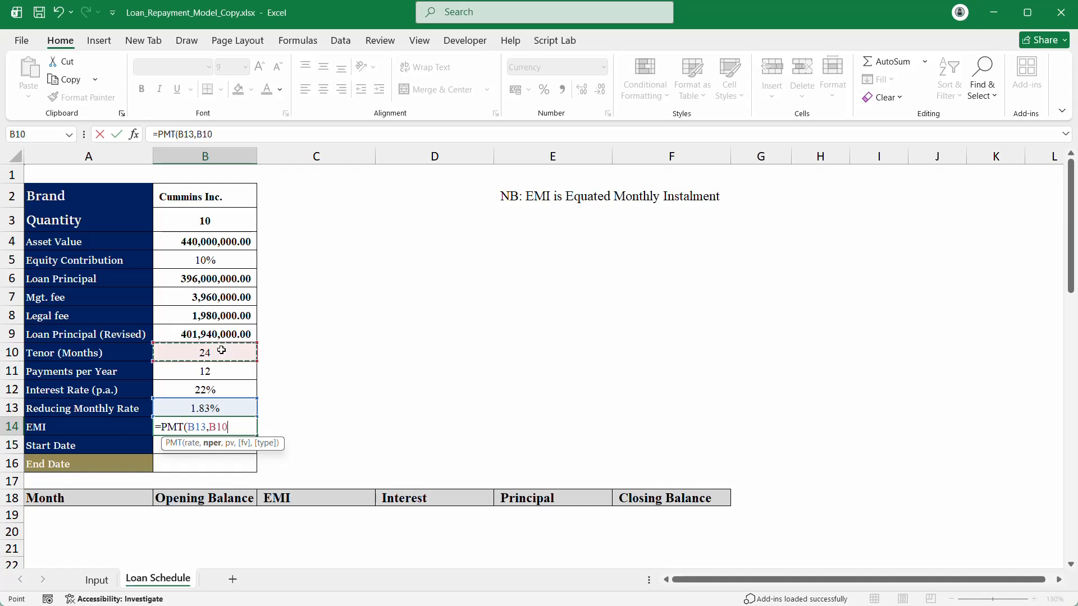
{"action": "key", "text": "Return"}
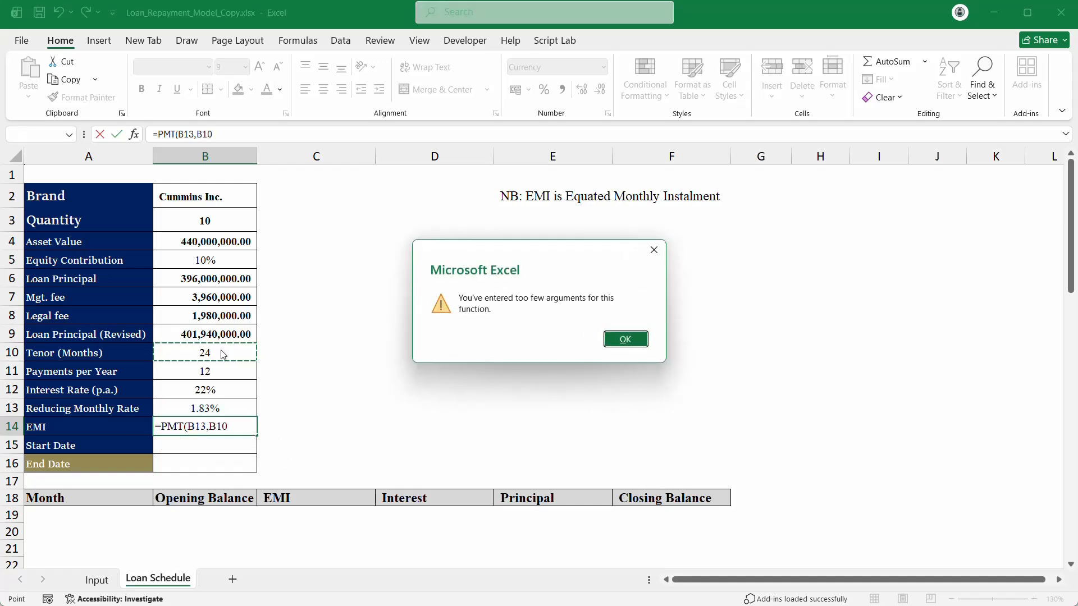
{"action": "key", "text": "Return"}
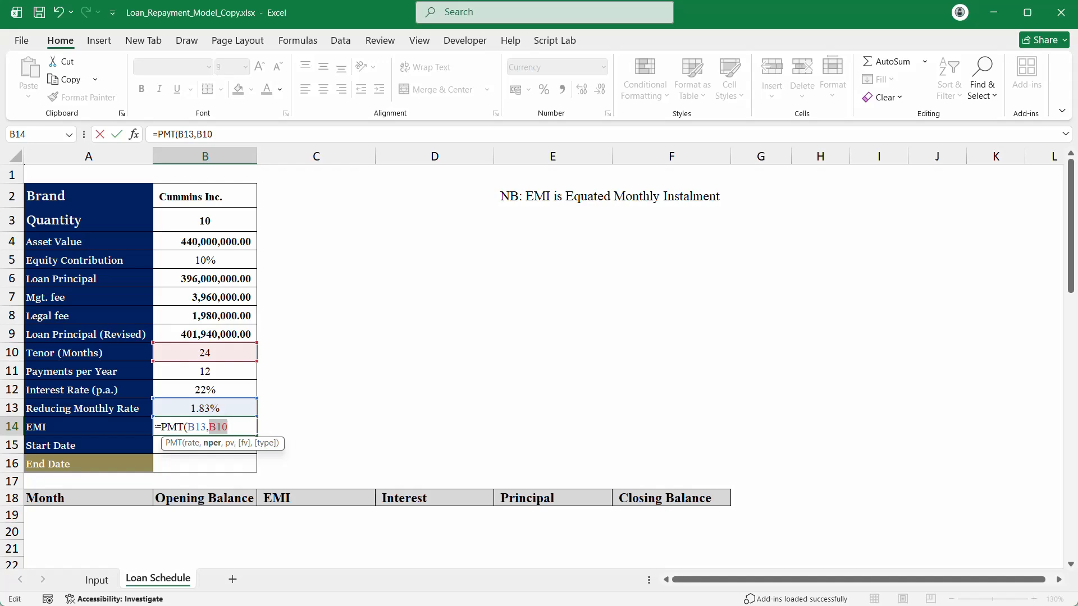
{"action": "left_click", "coordinate": [156, 427]}
{"action": "type", "text": "'"}
{"action": "key", "text": "Return"}
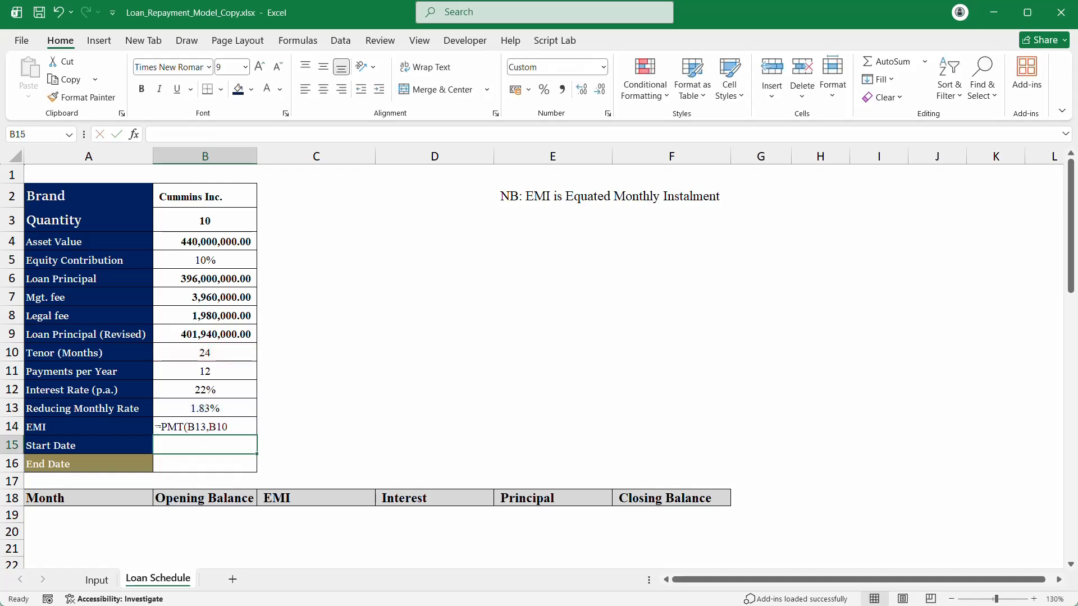
Step: Give B10 the custom number format General "months" so it reads 24 months
{"action": "left_click", "coordinate": [180, 349]}
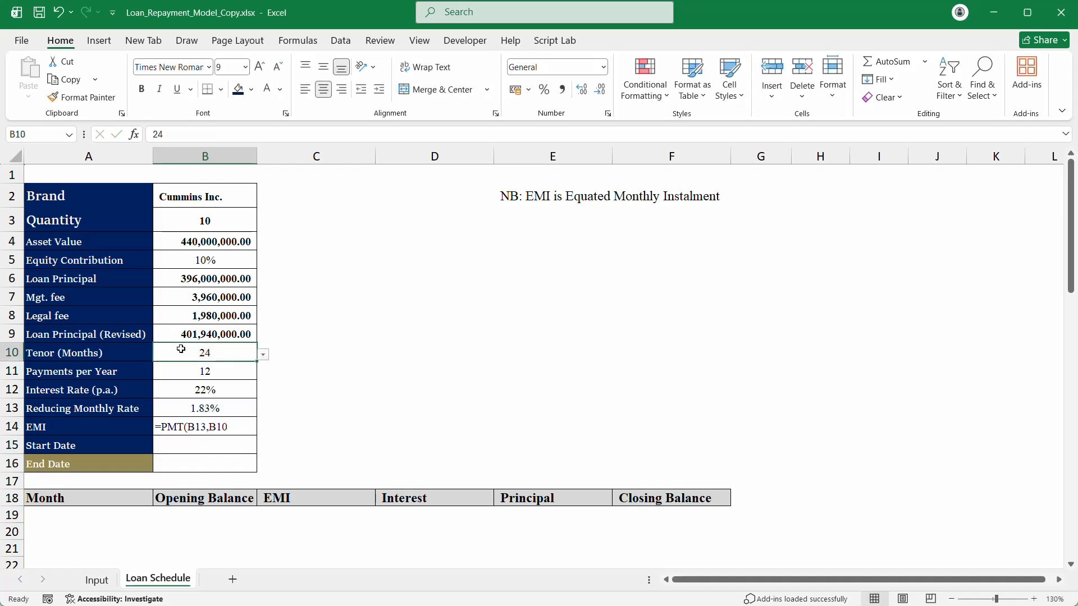
{"action": "left_click", "coordinate": [603, 69]}
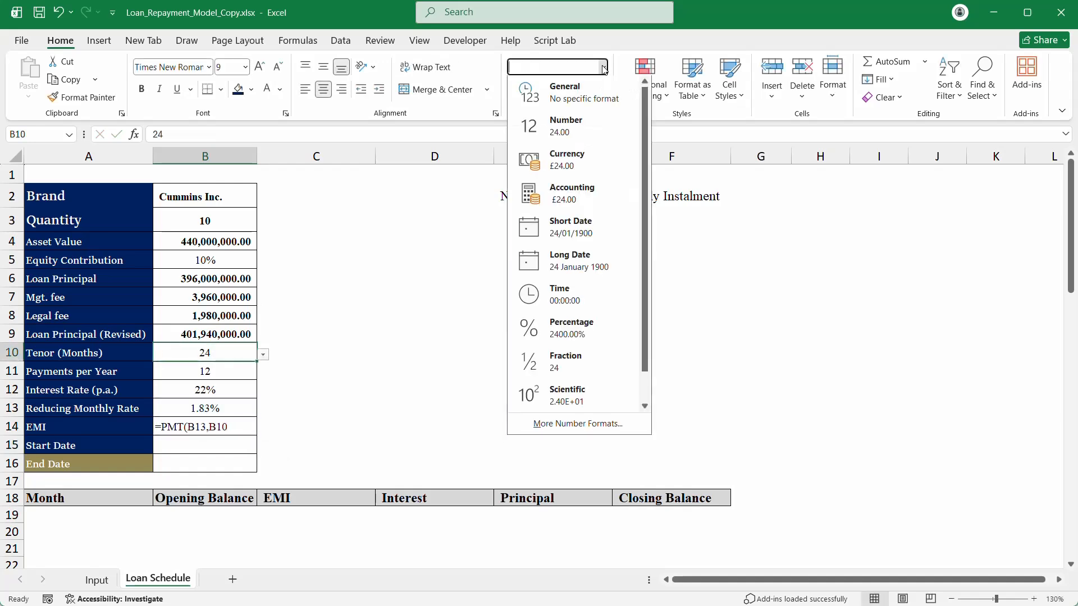
{"action": "left_click", "coordinate": [594, 430]}
{"action": "left_click", "coordinate": [619, 331]}
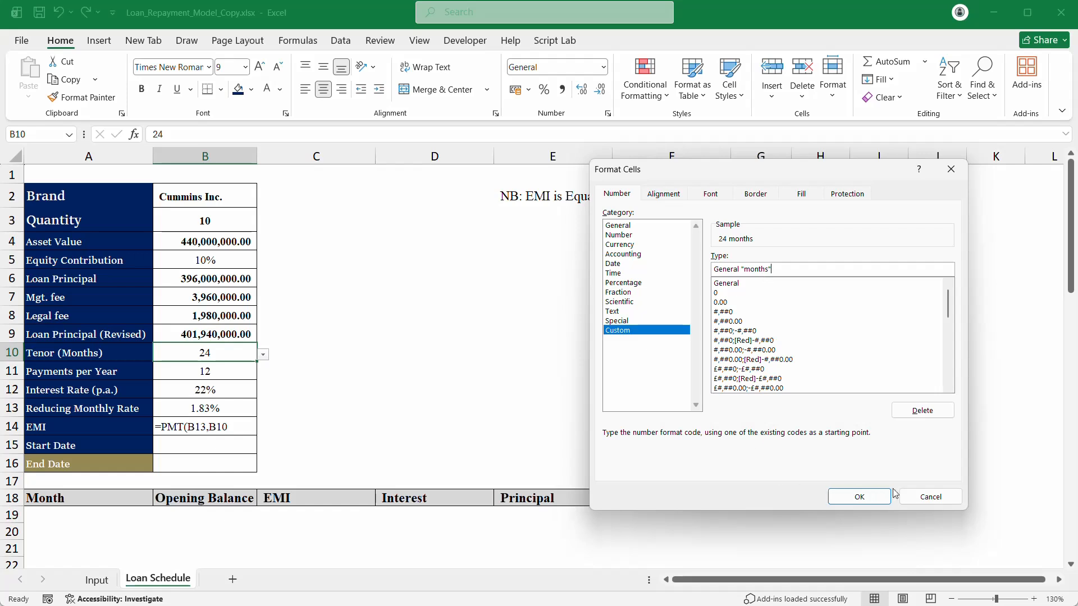
{"action": "left_click", "coordinate": [860, 497]}
{"action": "left_click", "coordinate": [414, 393]}
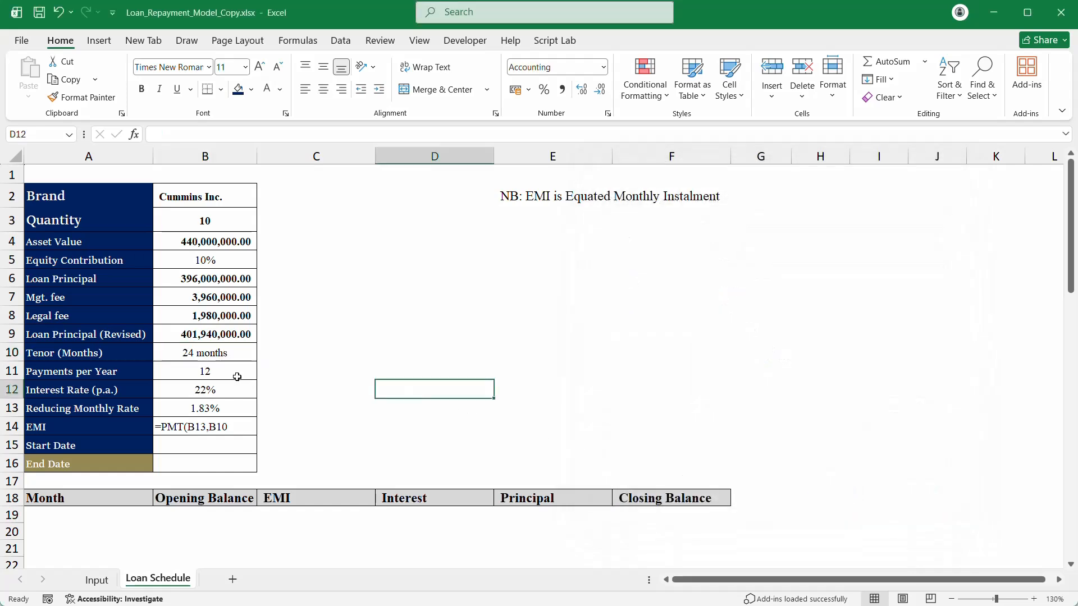
{"action": "left_click", "coordinate": [205, 358]}
Step: Finish B14 as =PMT(B13,B10,-B9), returning ₦ 20,851,905.48
{"action": "left_click", "coordinate": [193, 428]}
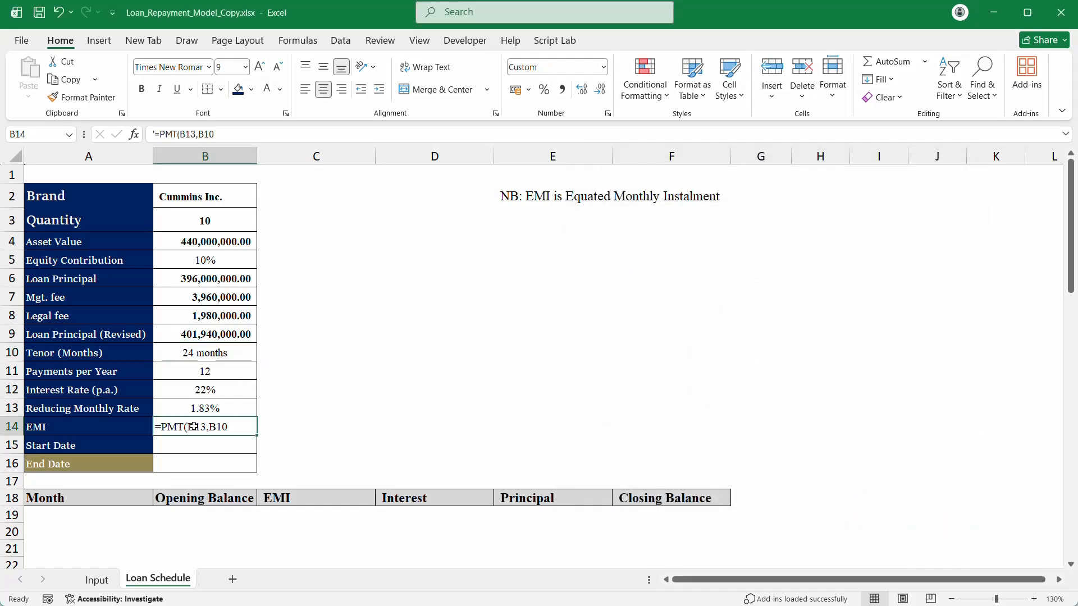
{"action": "double_click", "coordinate": [157, 135]}
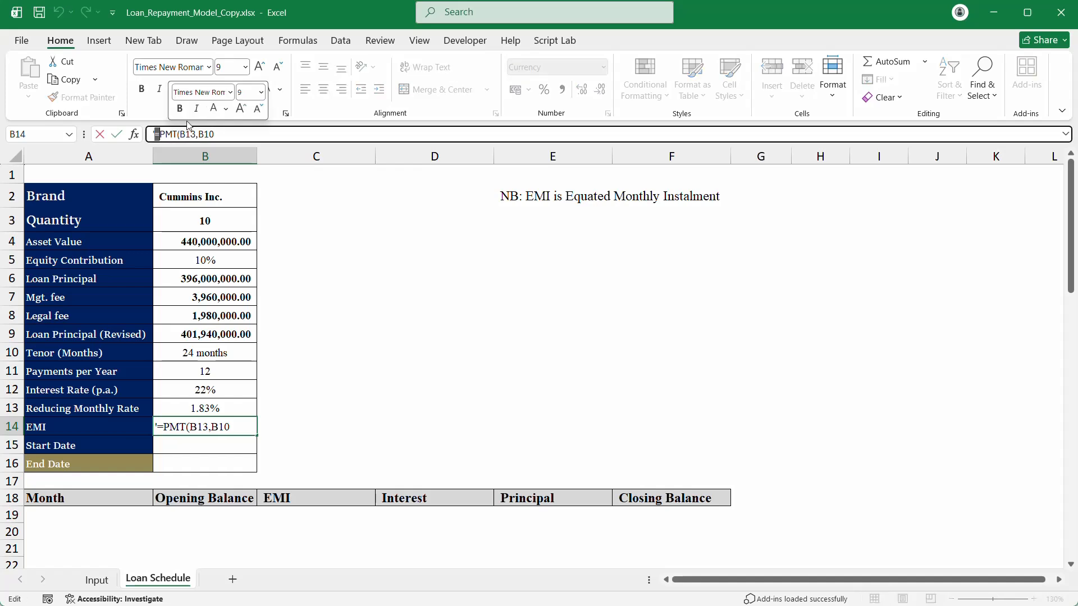
{"action": "key", "text": "BackSpace"}
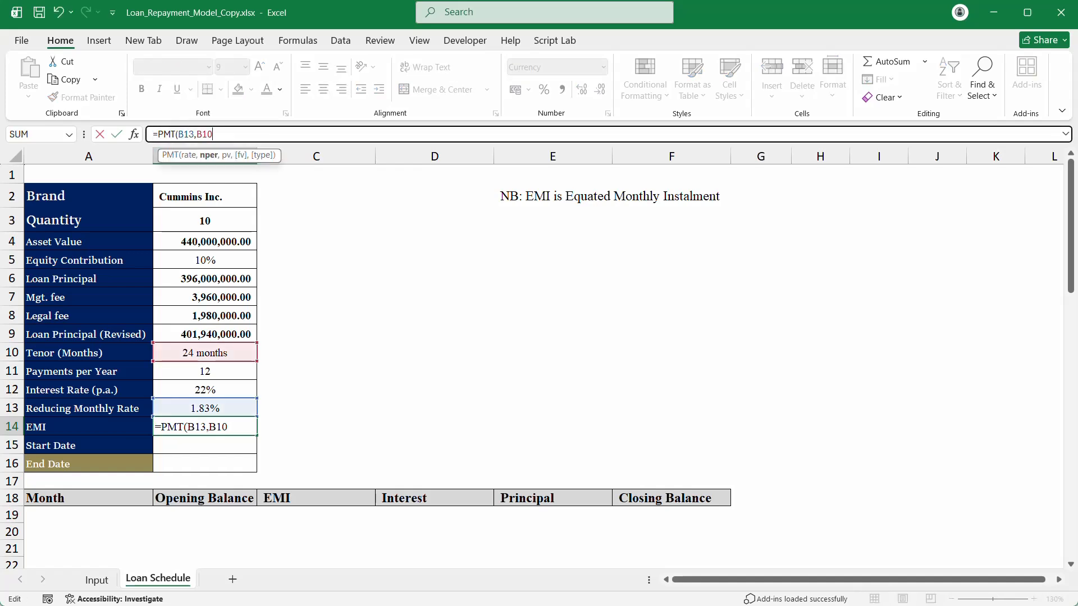
{"action": "type", "text": ","}
{"action": "left_click", "coordinate": [201, 332]}
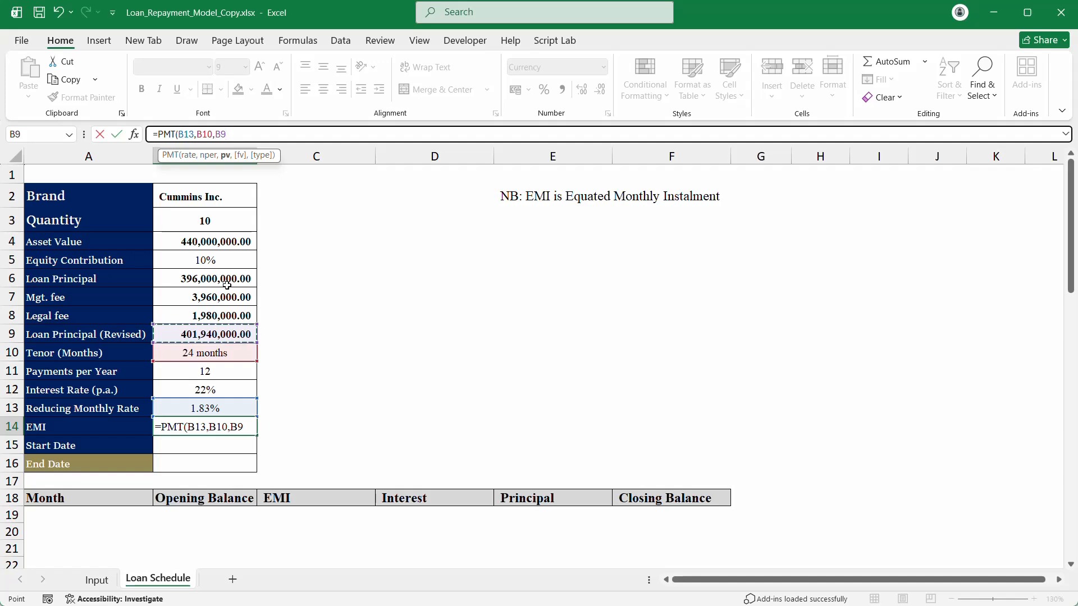
{"action": "left_click", "coordinate": [217, 135]}
{"action": "type", "text": "-"}
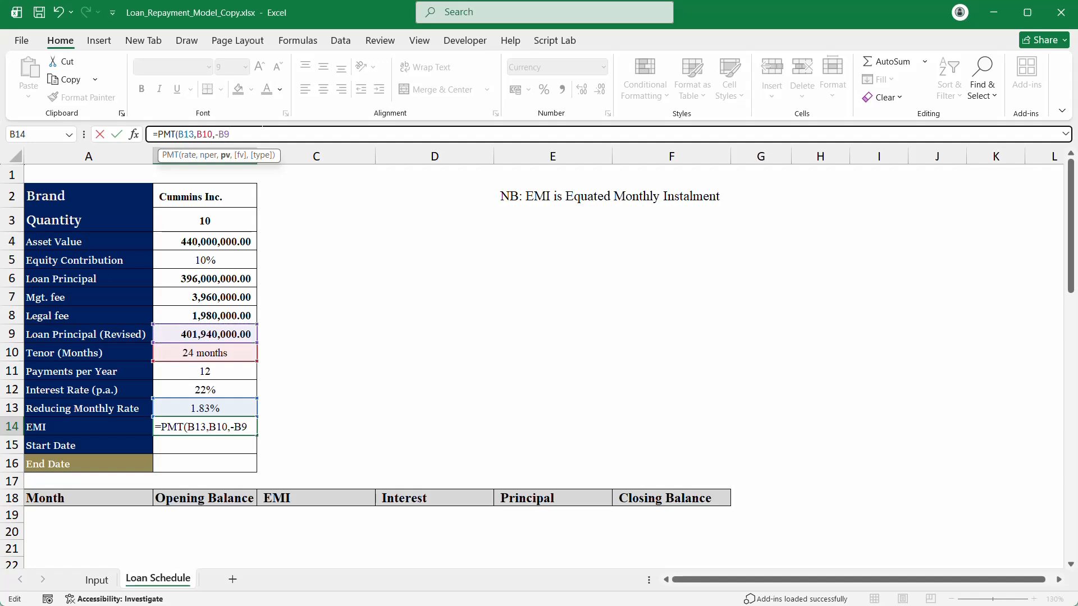
{"action": "type", "text": ")"}
{"action": "key", "text": "Return"}
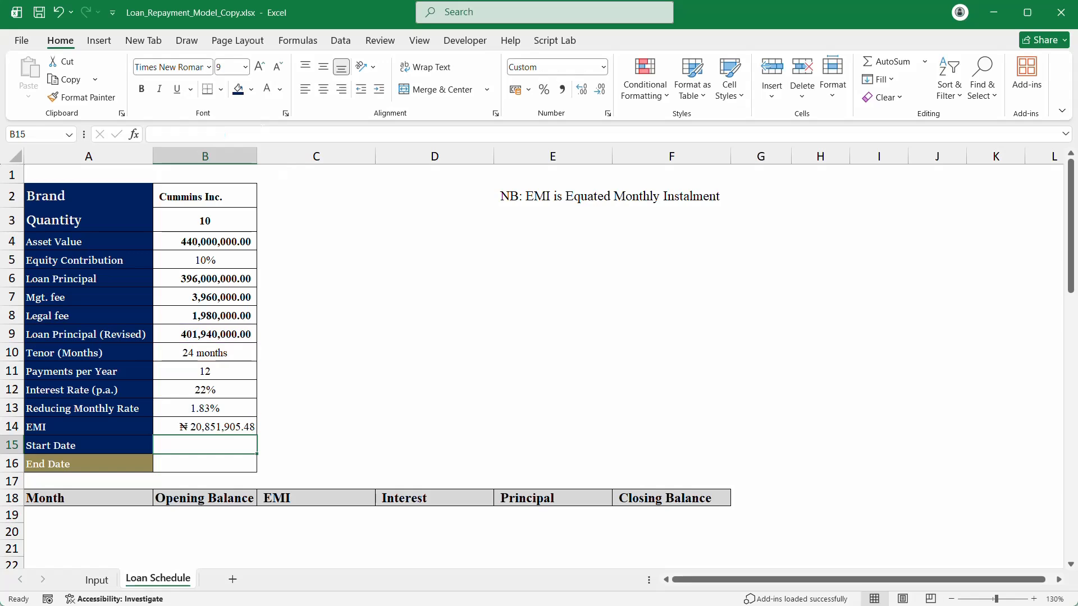
{"action": "left_click", "coordinate": [211, 425]}
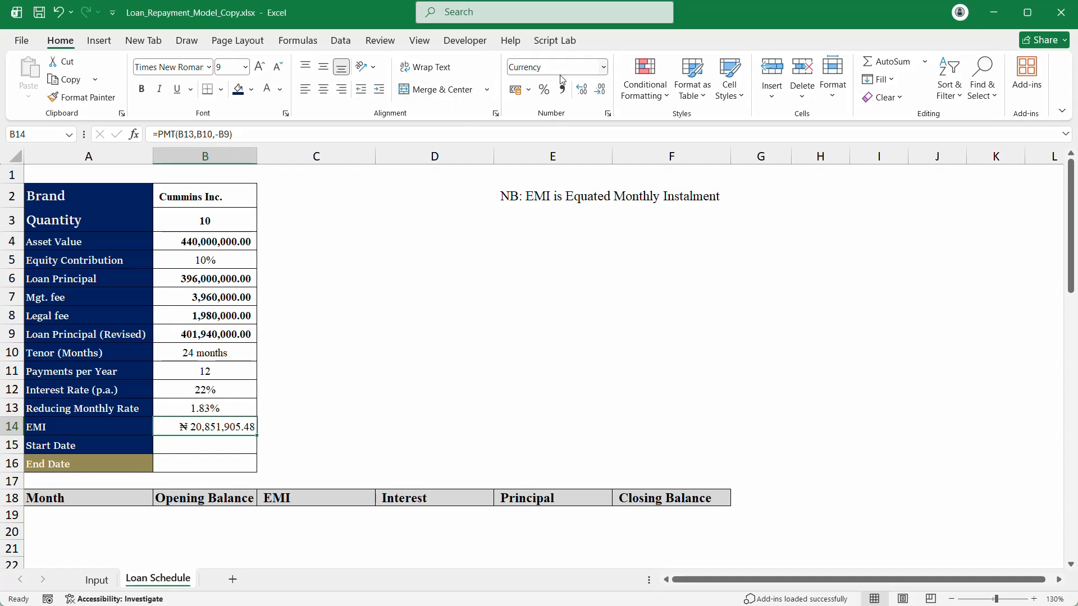
Step: Remove both decimal places from the EMI in B14
{"action": "left_click", "coordinate": [598, 91]}
{"action": "left_click", "coordinate": [598, 91]}
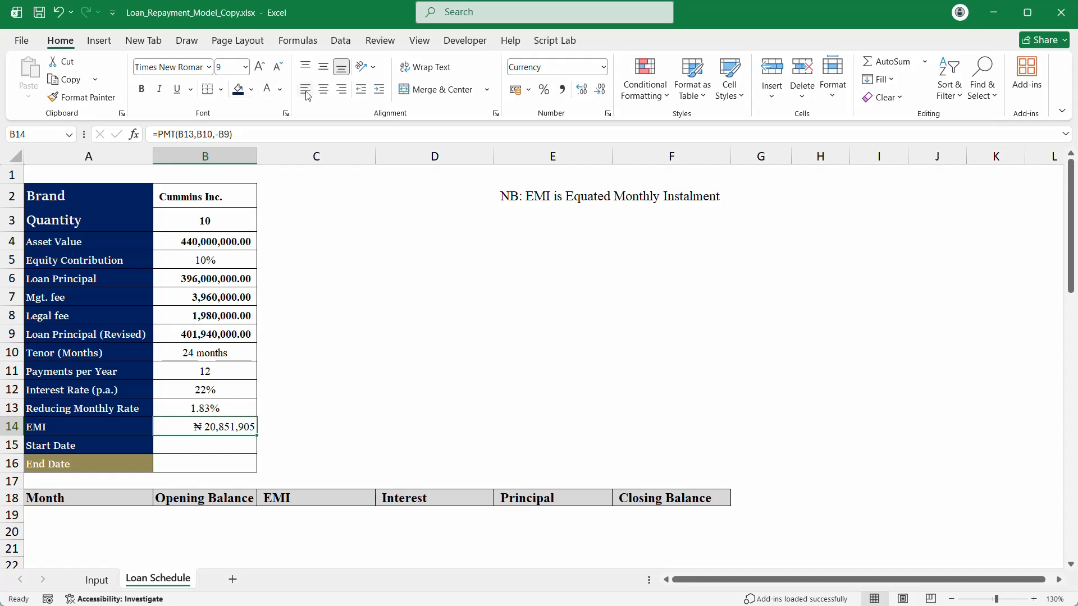
{"action": "left_click", "coordinate": [208, 445]}
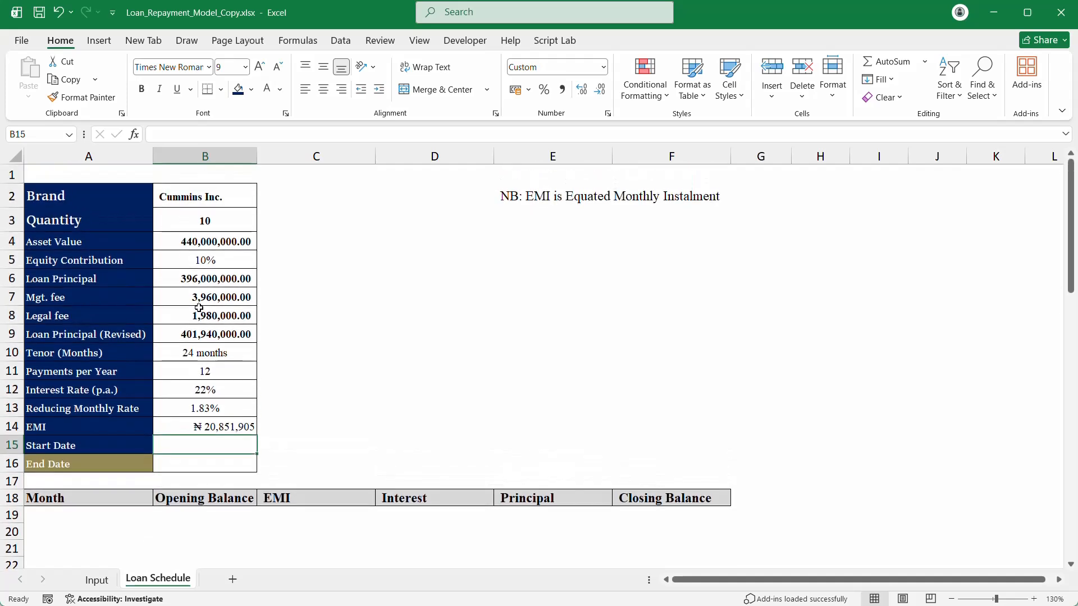
Step: Set the tenor in B10 to 36 months, making the EMI ₦ 15,350,271
{"action": "left_click", "coordinate": [216, 352]}
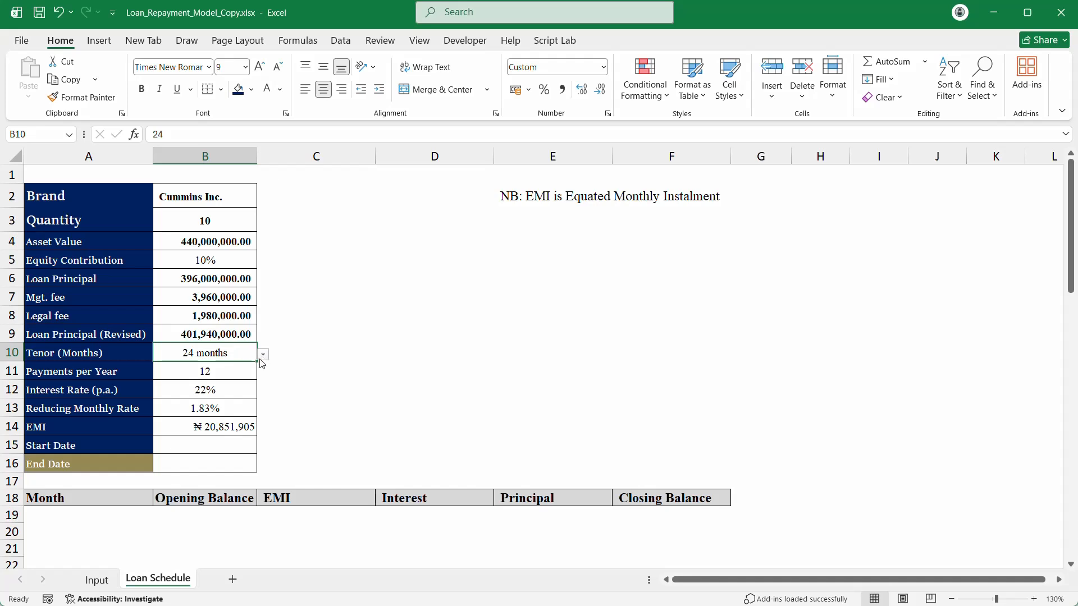
{"action": "left_click", "coordinate": [216, 427]}
{"action": "left_click", "coordinate": [252, 352]}
{"action": "left_click", "coordinate": [264, 356]}
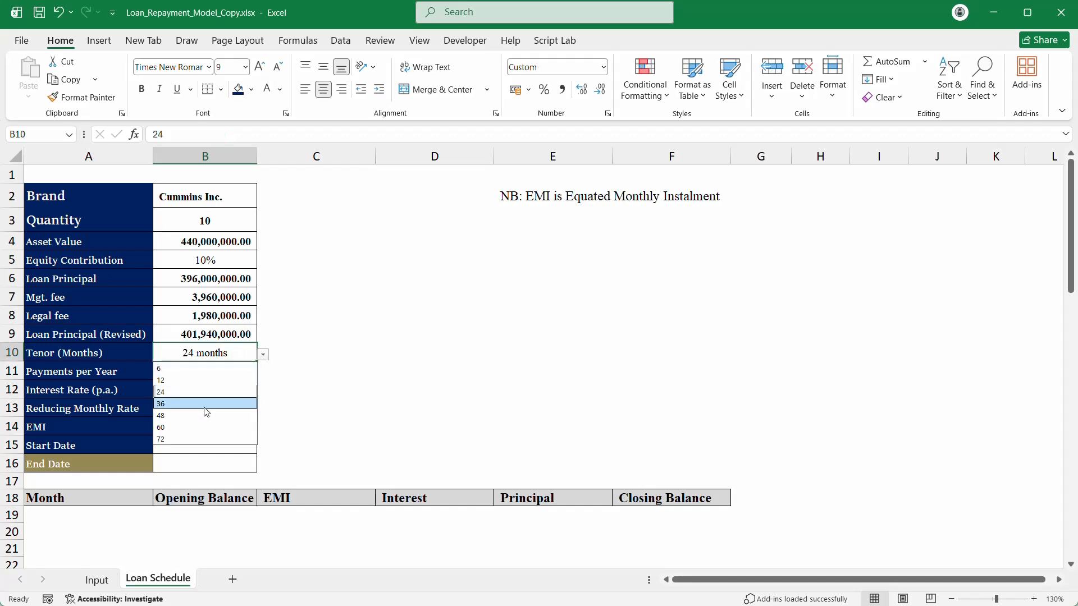
{"action": "left_click", "coordinate": [210, 410]}
{"action": "left_click", "coordinate": [206, 428]}
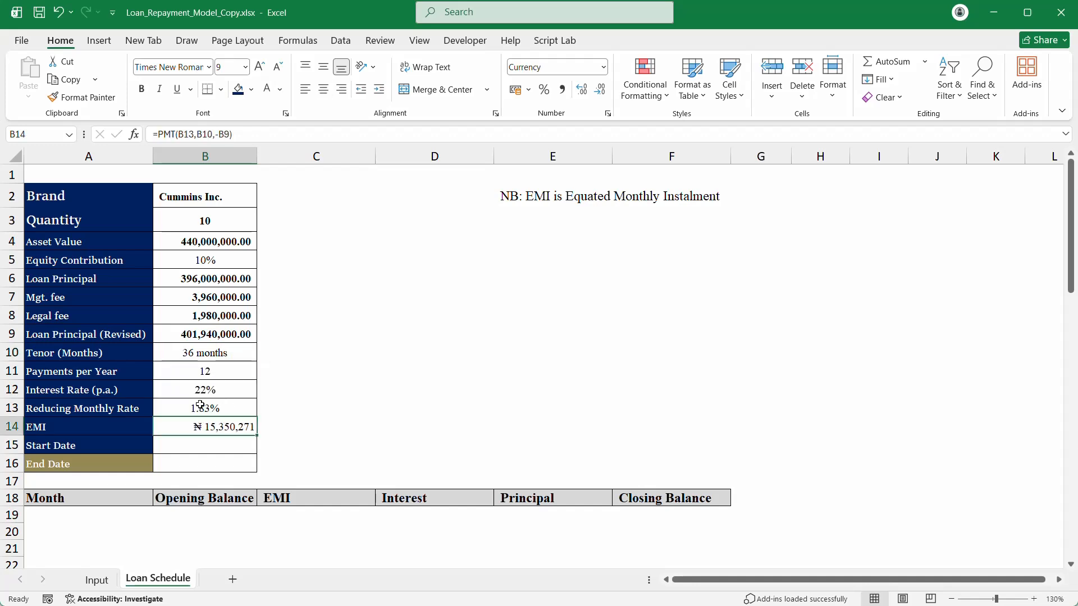
{"action": "left_click", "coordinate": [191, 446]}
{"action": "mouse_move", "coordinate": [487, 593]}
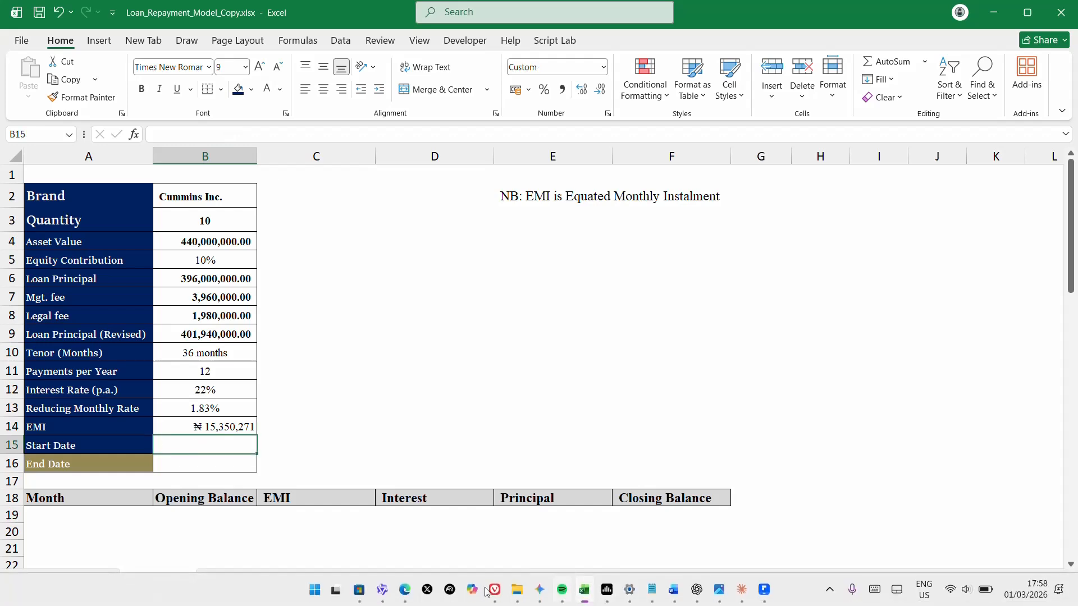
{"action": "left_click", "coordinate": [403, 589]}
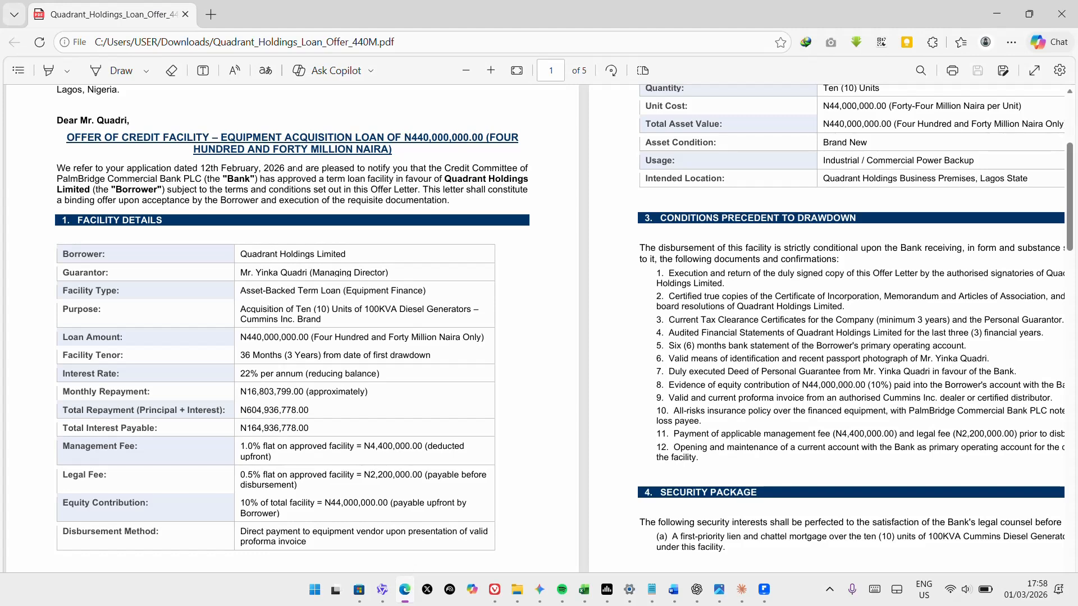
{"action": "scroll", "coordinate": [296, 168], "scroll_direction": "up", "scroll_amount": 3}
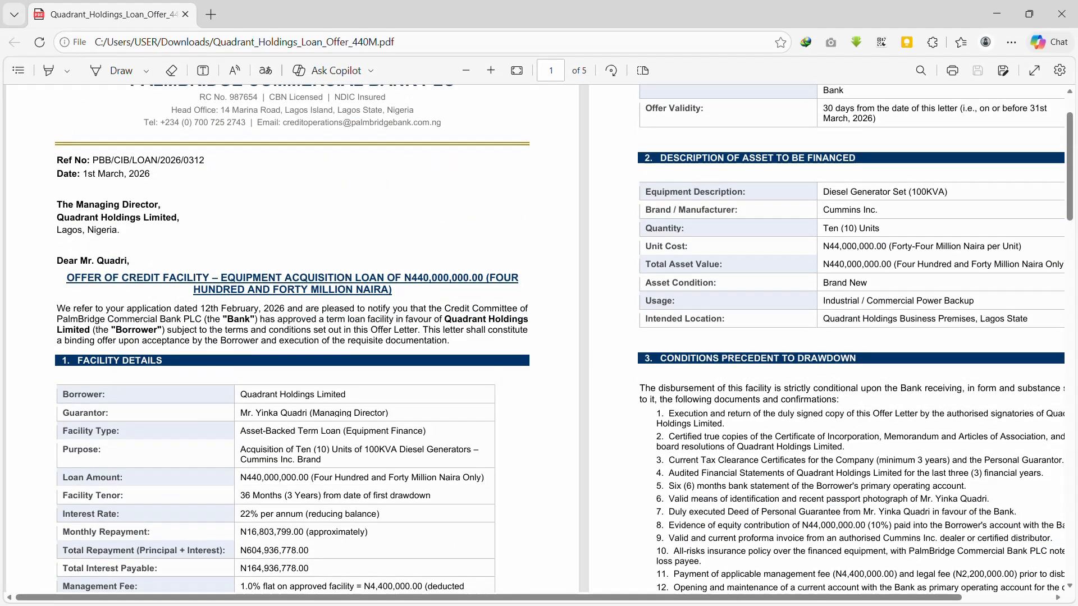
{"action": "scroll", "coordinate": [527, 234], "scroll_direction": "up", "scroll_amount": 1}
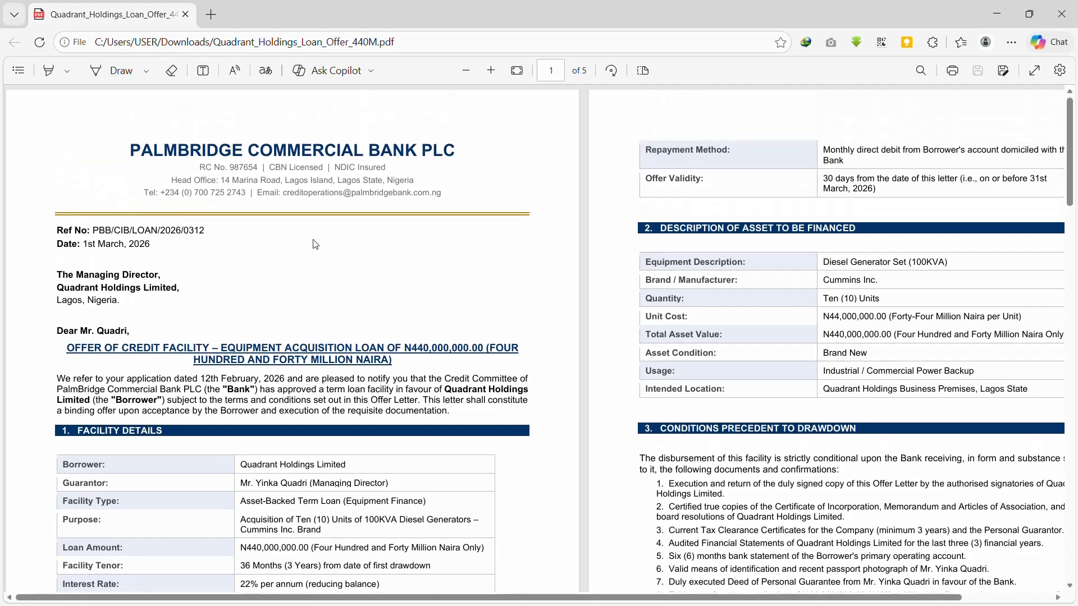
{"action": "left_click", "coordinate": [998, 7]}
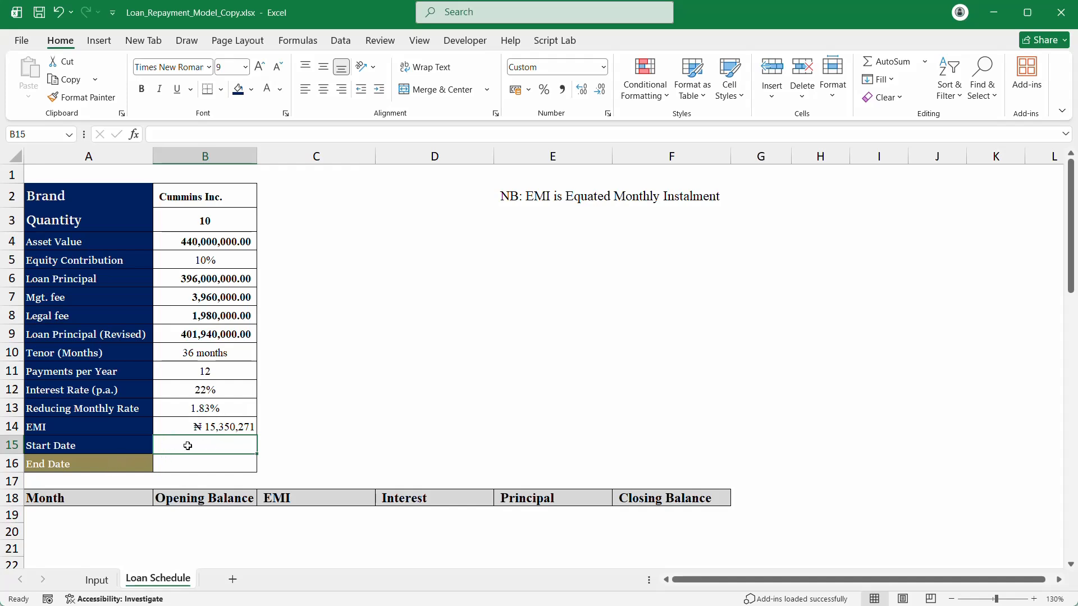
Step: Enter the start date 01-Mar-26, then build =EOMONTH(B15,B10) for the End Date in B16
{"action": "type", "text": "1"}
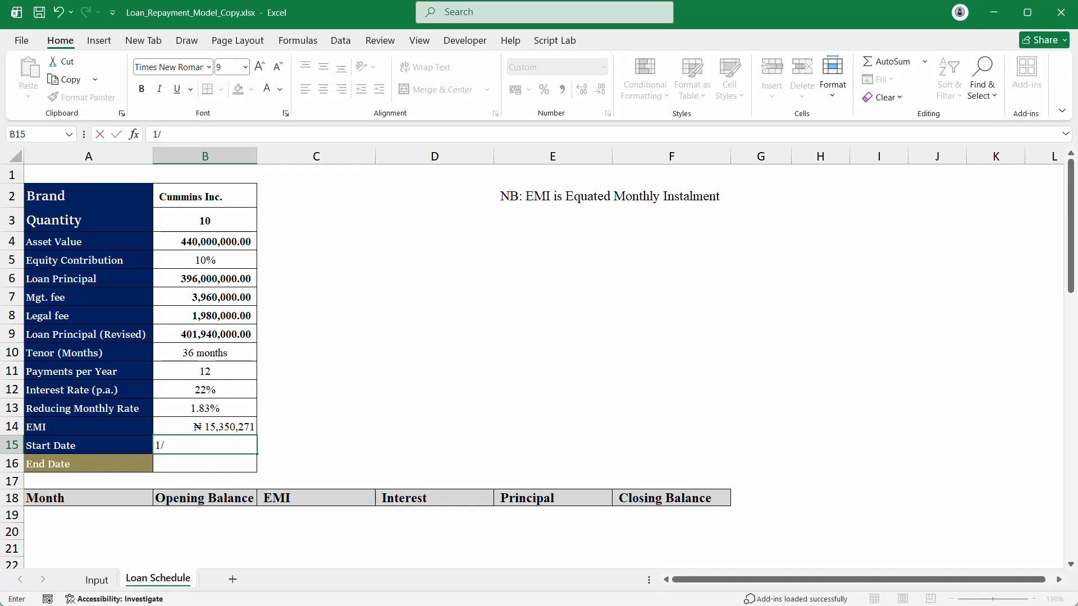
{"action": "type", "text": "/03/2026"}
{"action": "key", "text": "Return"}
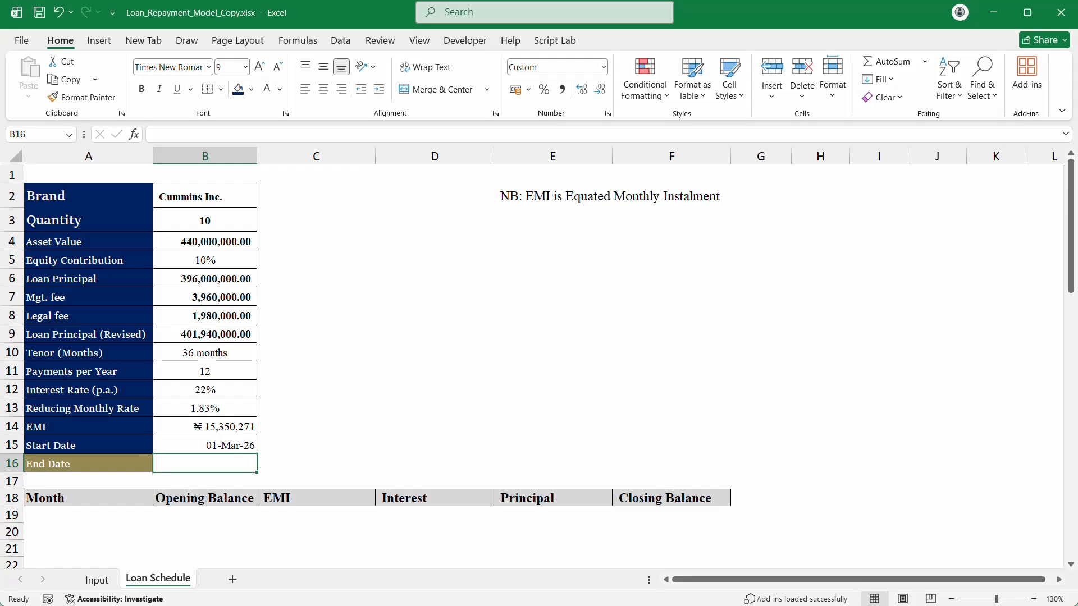
{"action": "type", "text": "=eo"}
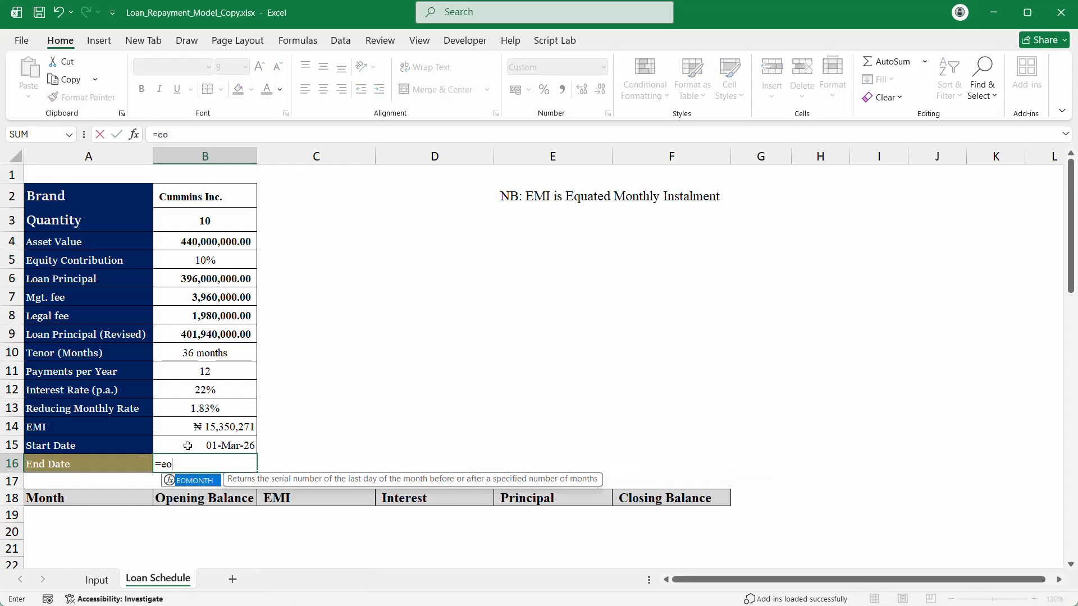
{"action": "key", "text": "Tab"}
{"action": "left_click", "coordinate": [209, 445]}
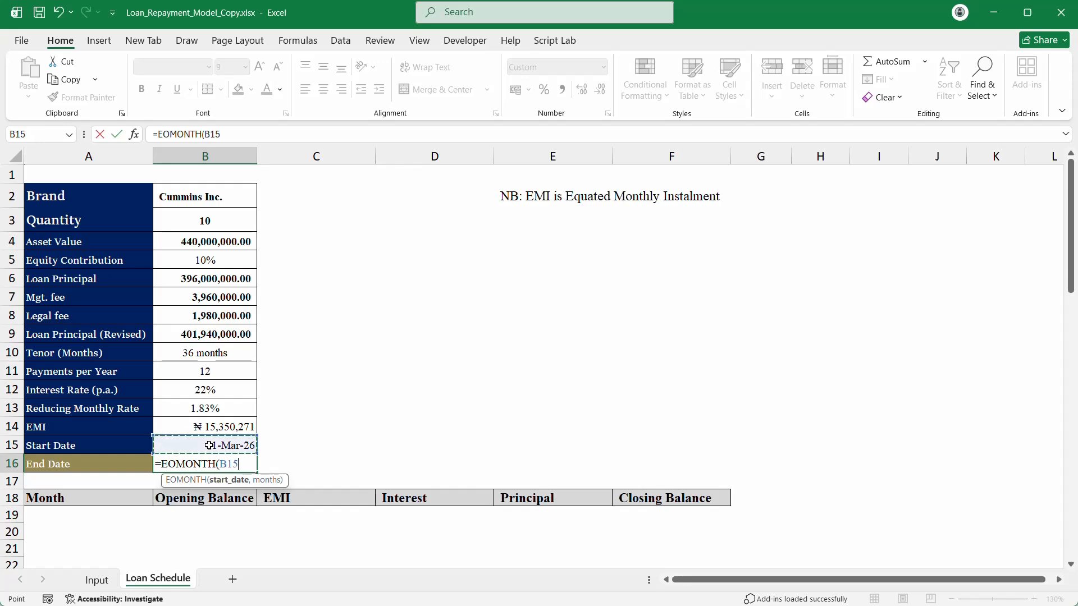
{"action": "type", "text": ","}
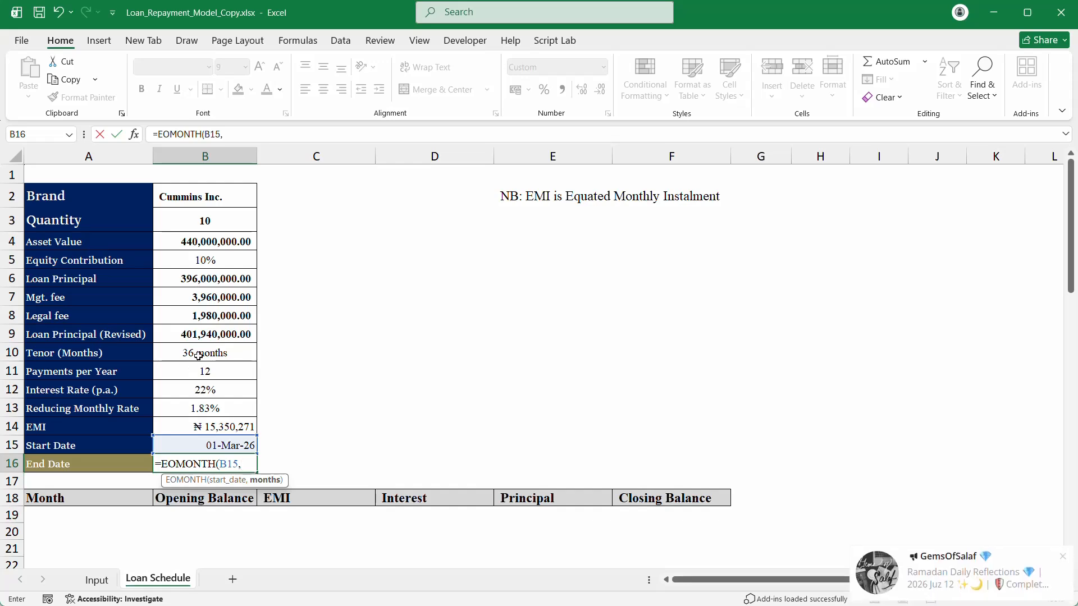
{"action": "left_click", "coordinate": [198, 356]}
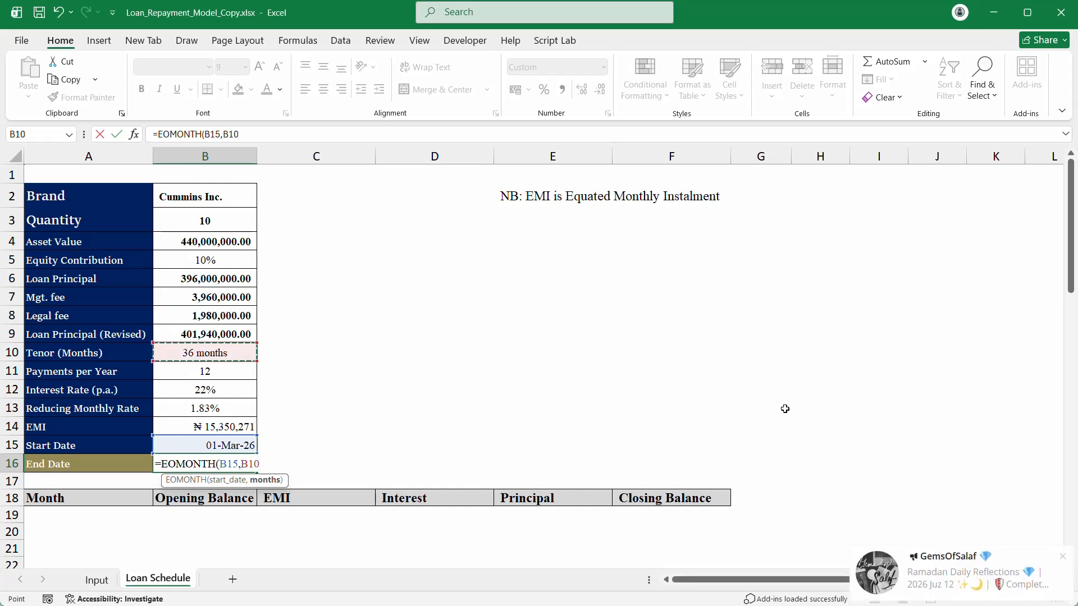
Step: Dismiss the notification popup and turn off Telegram notifications from the system tray
{"action": "left_click", "coordinate": [1064, 559]}
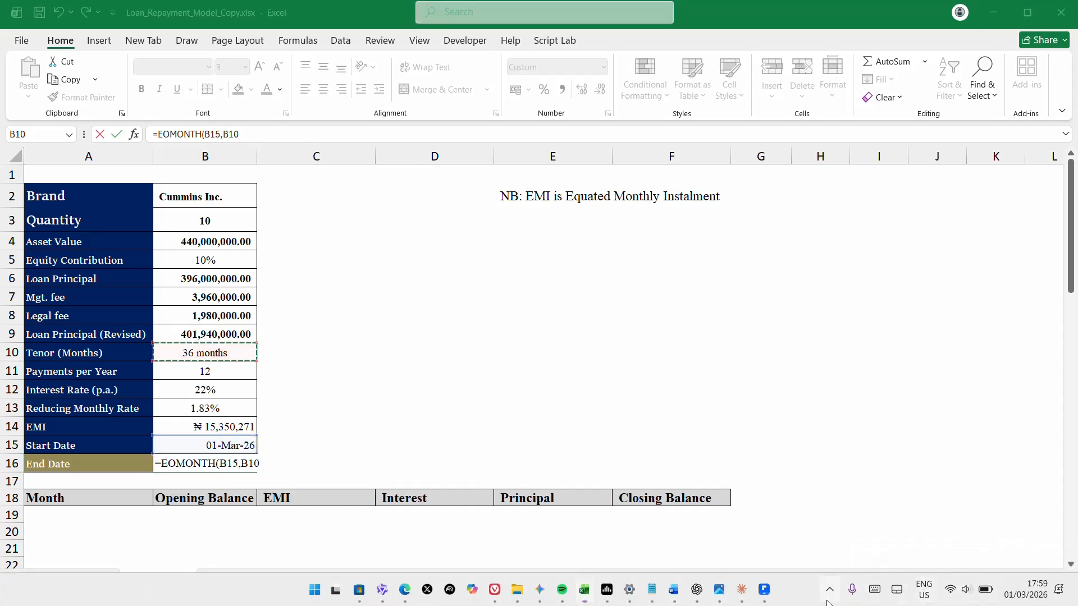
{"action": "left_click", "coordinate": [830, 589]}
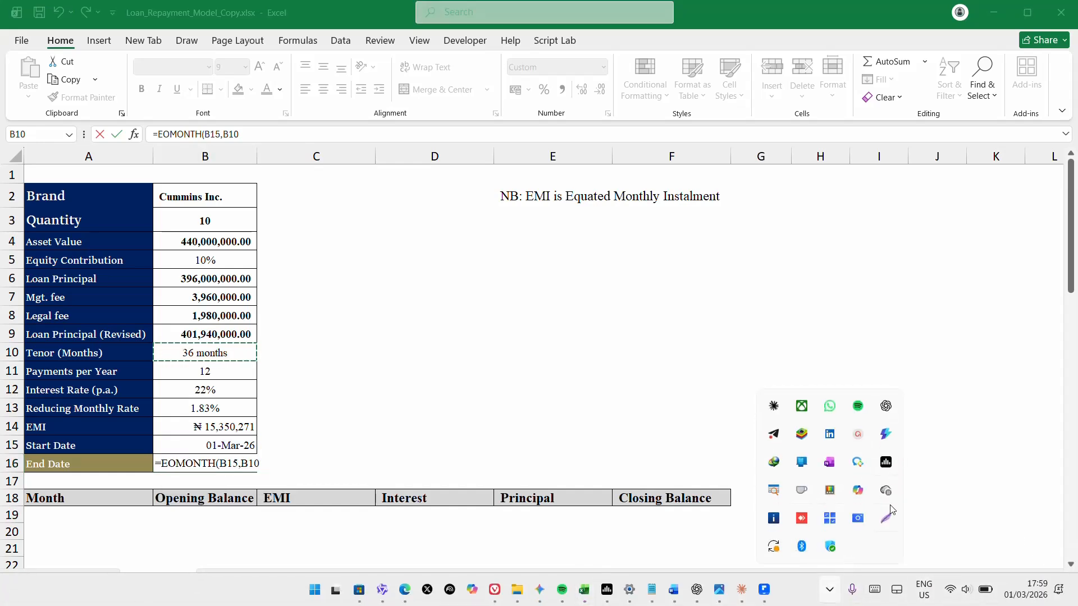
{"action": "right_click", "coordinate": [775, 437]}
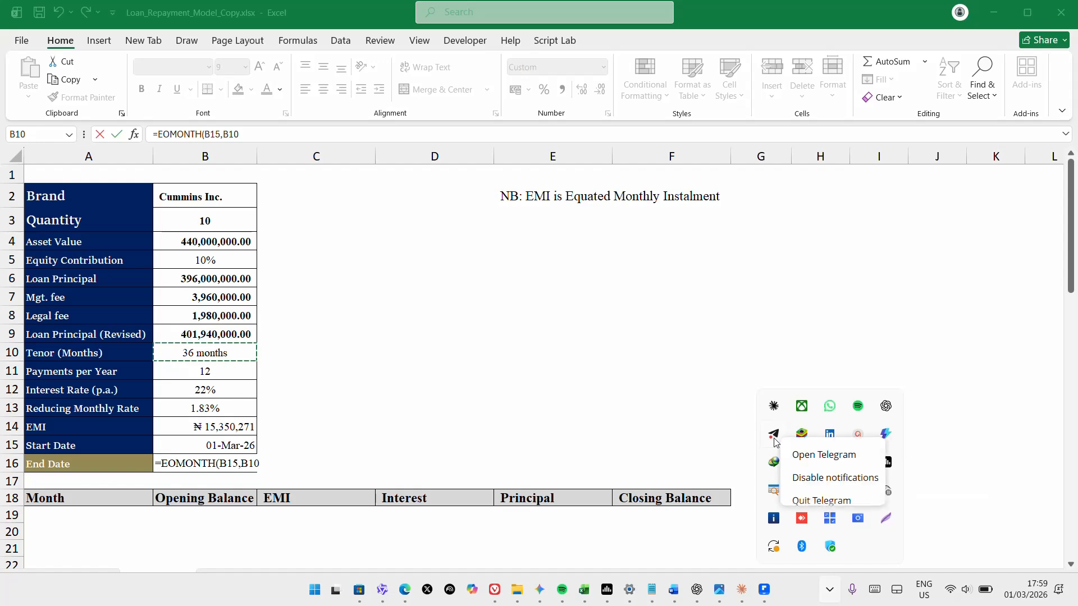
{"action": "left_click", "coordinate": [828, 478]}
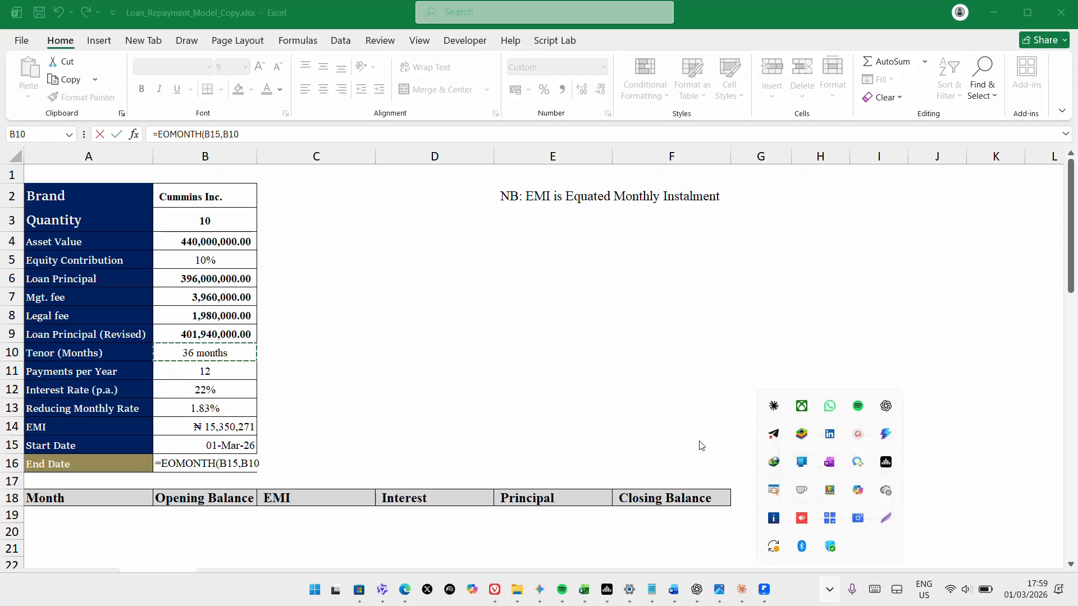
Step: Commit the End Date formula so B16 shows 31-Mar-29
{"action": "left_click", "coordinate": [640, 417]}
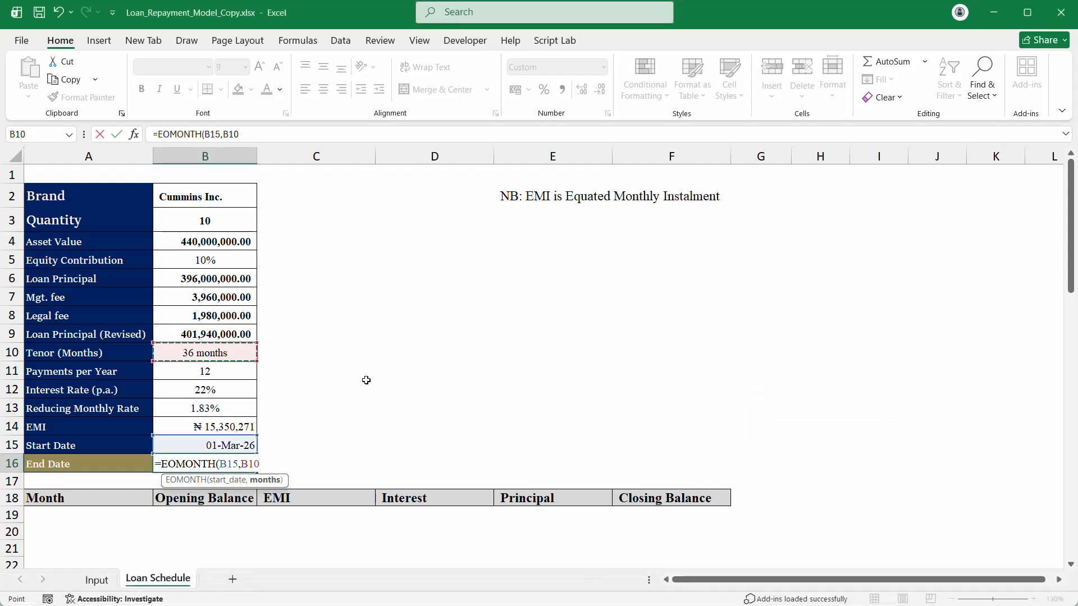
{"action": "key", "text": "Return"}
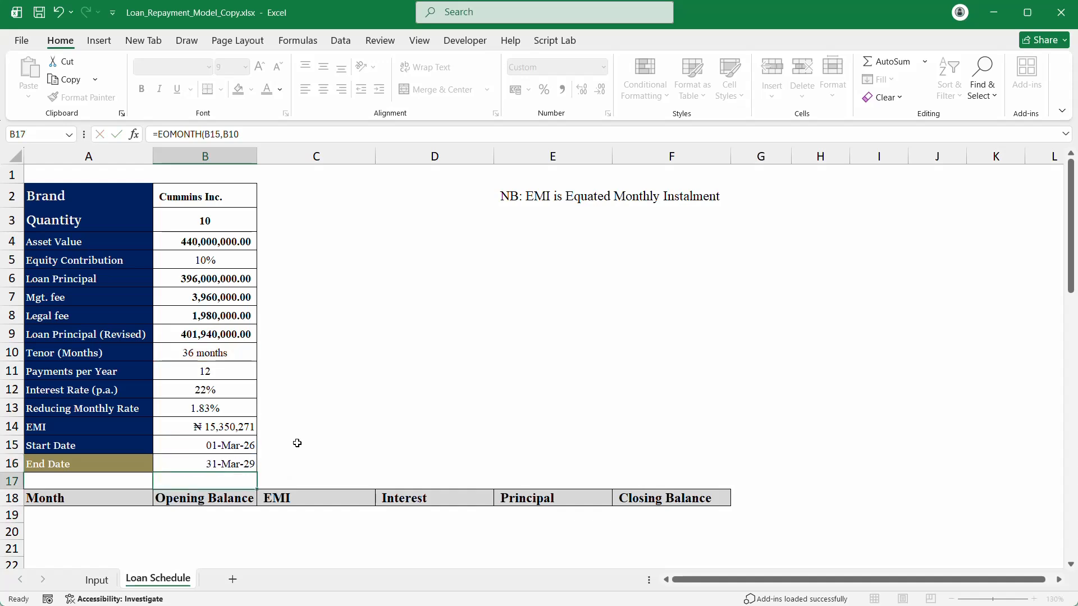
{"action": "left_click", "coordinate": [244, 457]}
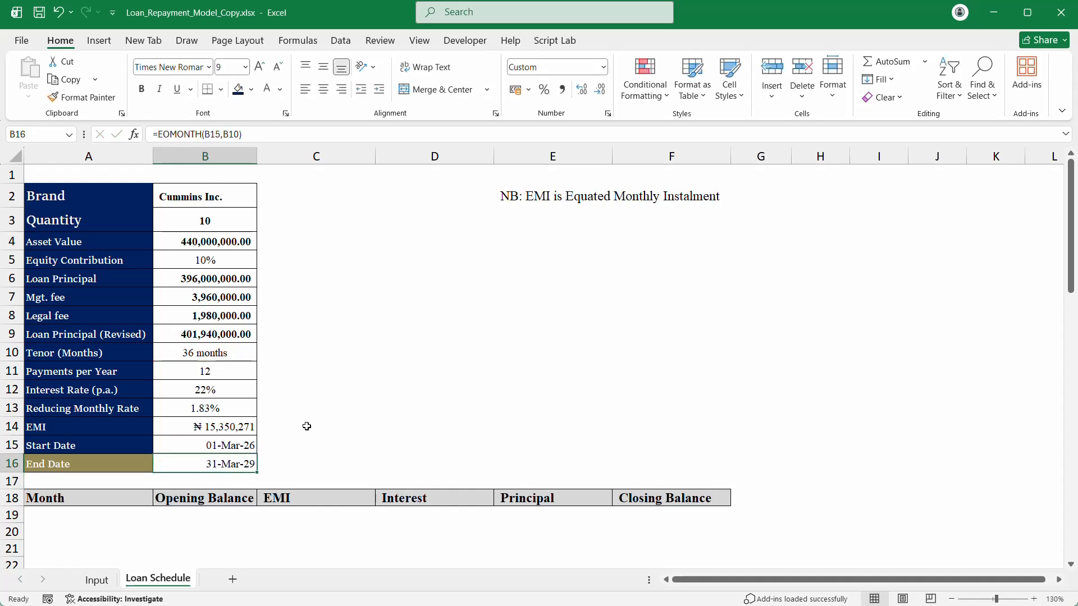
Step: Select the header row A18:F18, clear it, and restore the headers with undo
{"action": "scroll", "coordinate": [307, 427], "scroll_direction": "down", "scroll_amount": 2}
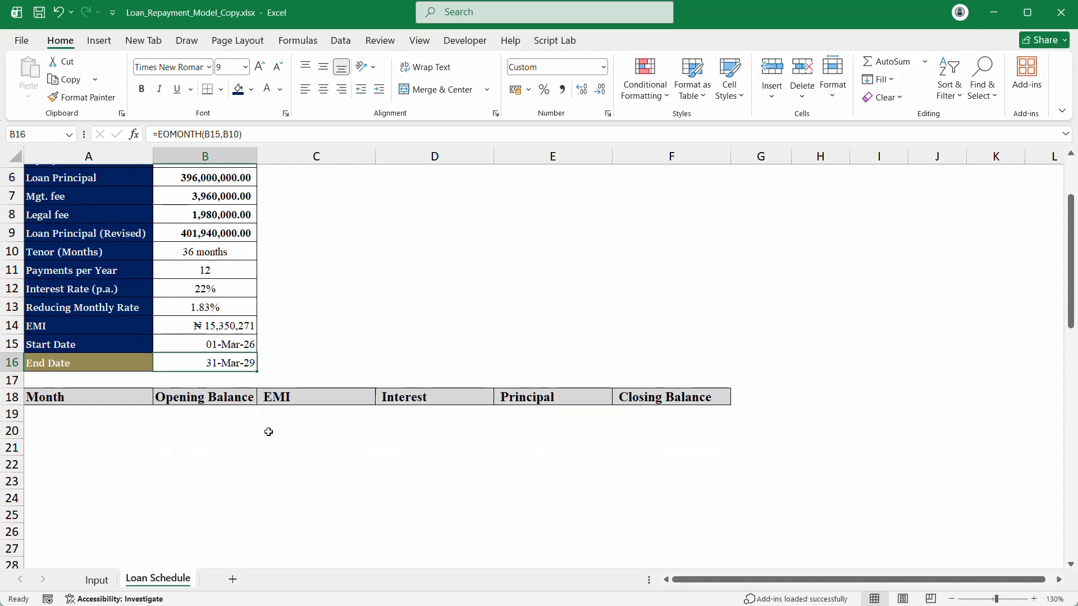
{"action": "left_click", "coordinate": [32, 411]}
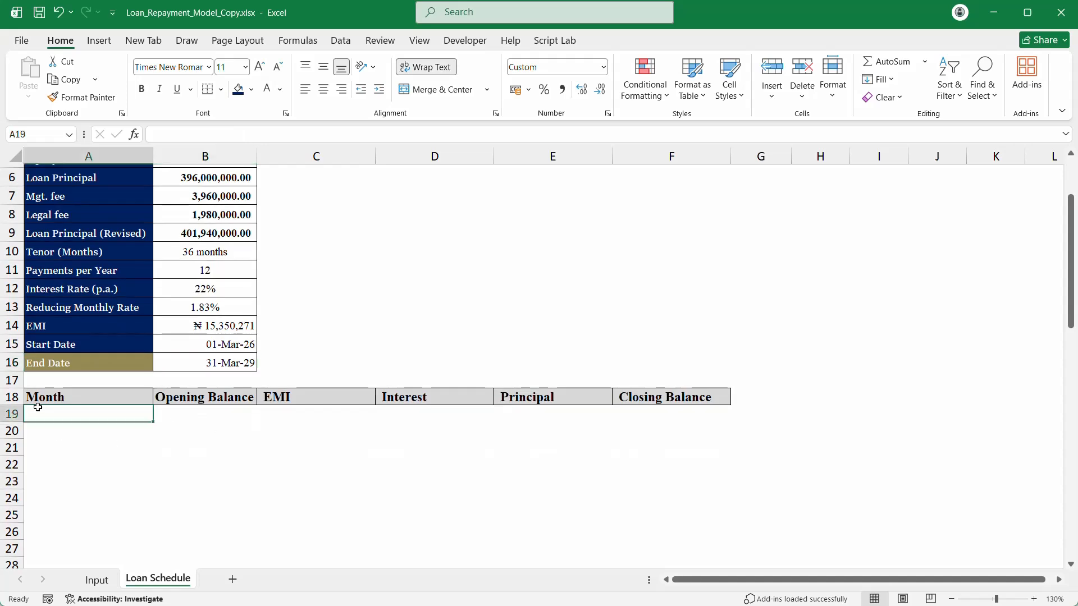
{"action": "left_click", "coordinate": [52, 396]}
{"action": "left_click_drag", "start_coordinate": [207, 394], "coordinate": [701, 398]}
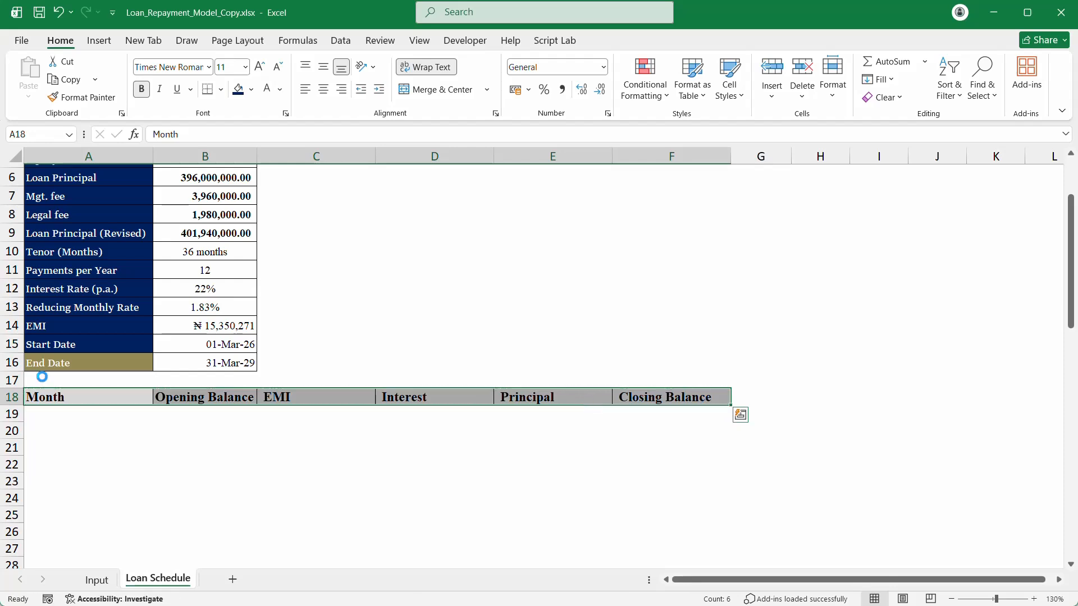
{"action": "key", "text": "Delete"}
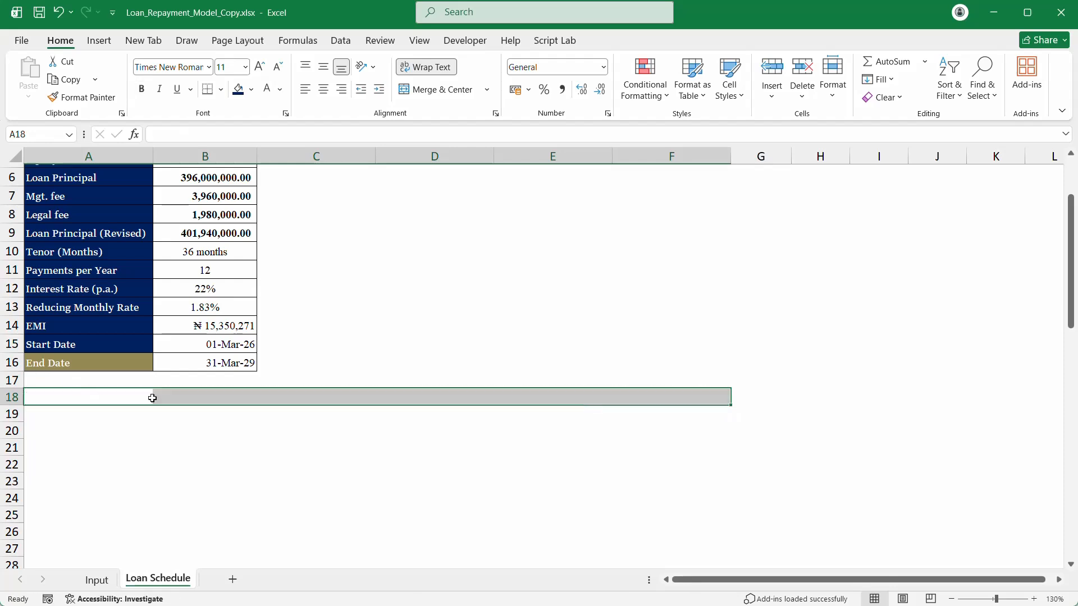
{"action": "key", "text": "ctrl+z"}
{"action": "left_click", "coordinate": [187, 398]}
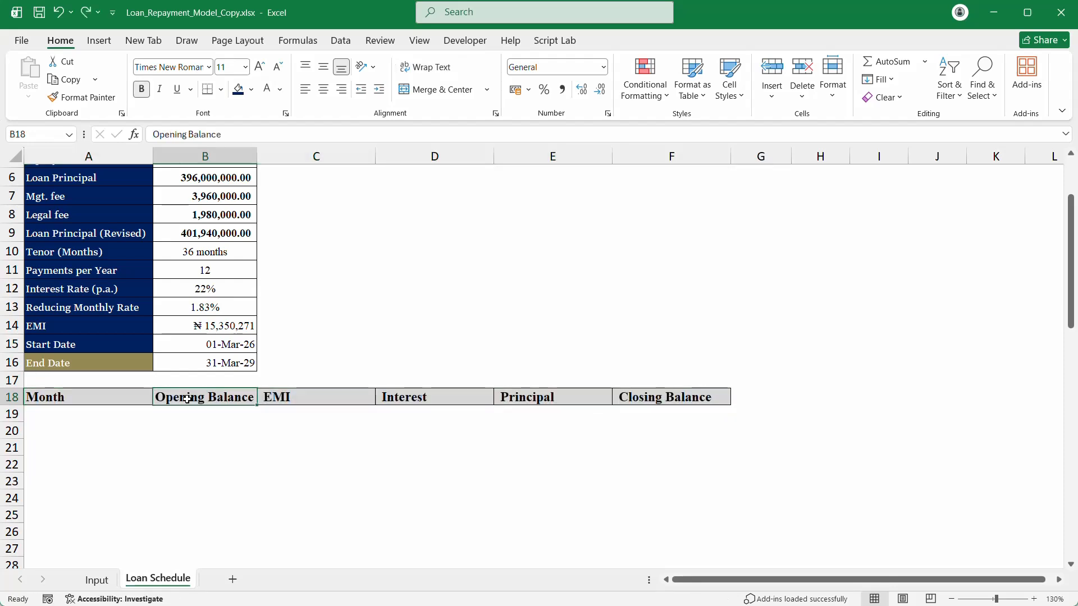
{"action": "left_click_drag", "start_coordinate": [37, 397], "coordinate": [677, 393]}
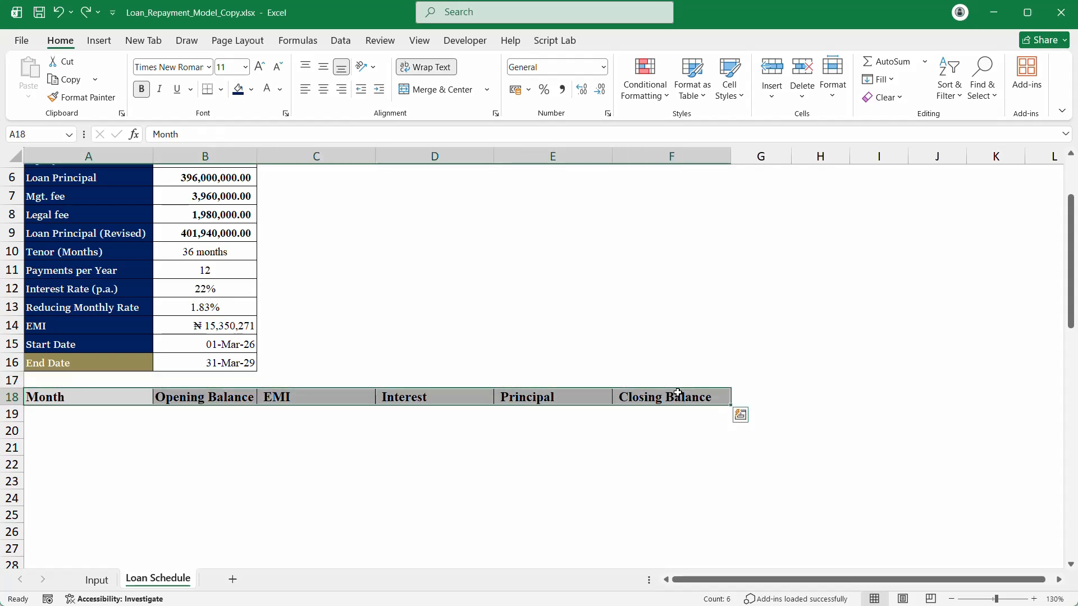
{"action": "key", "text": "ctrl+c"}
{"action": "key", "text": "Escape"}
Step: Shift the six headers from A18:F18 one column right to start at B18
{"action": "left_click", "coordinate": [188, 397]}
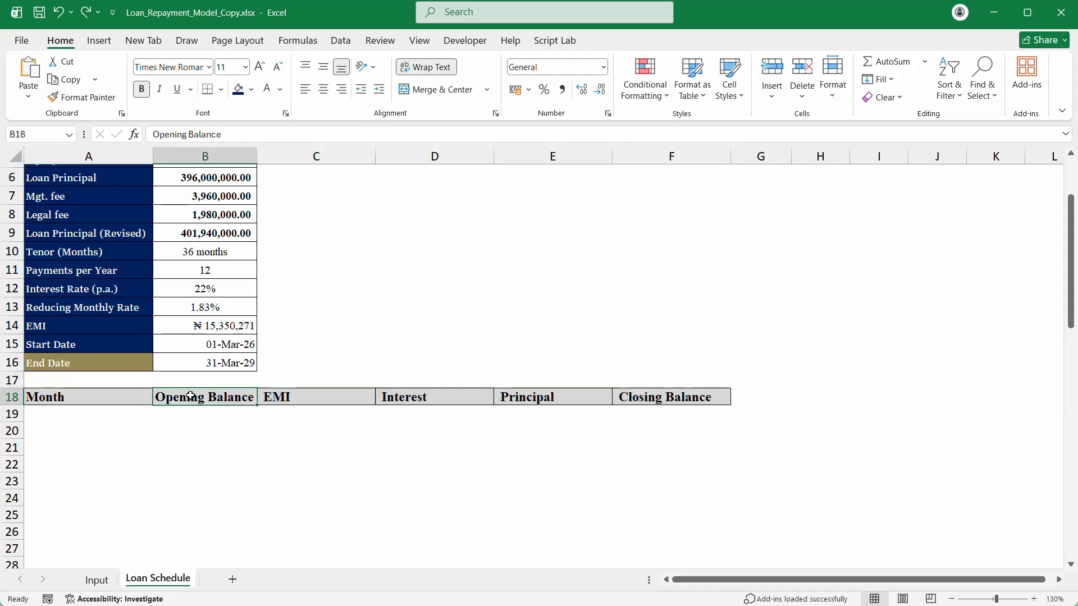
{"action": "left_click", "coordinate": [337, 402]}
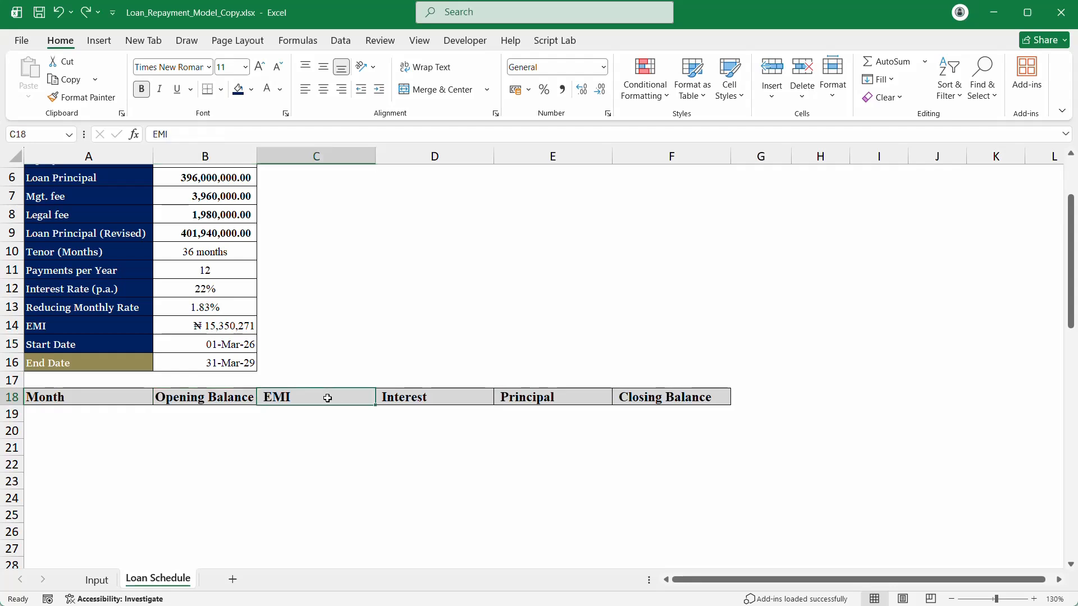
{"action": "left_click", "coordinate": [60, 401]}
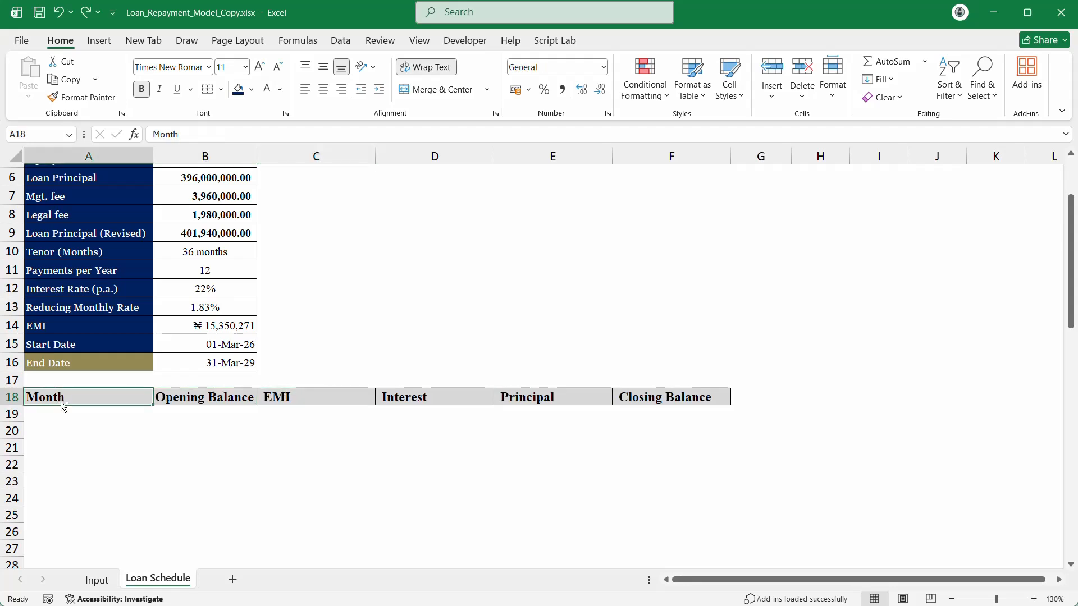
{"action": "key", "text": "ctrl+shift+Right"}
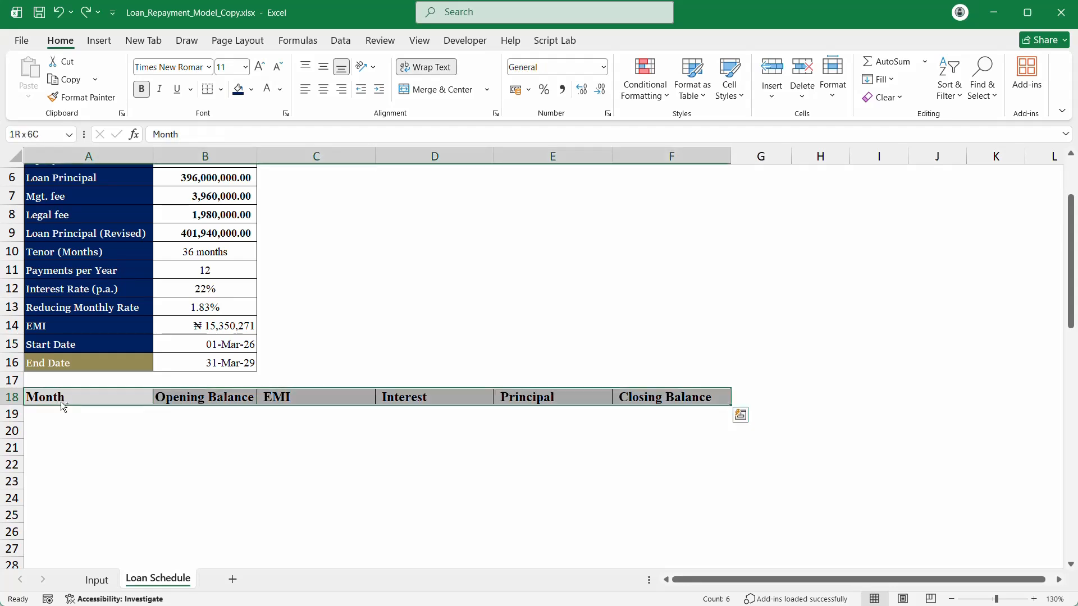
{"action": "key", "text": "ctrl+q"}
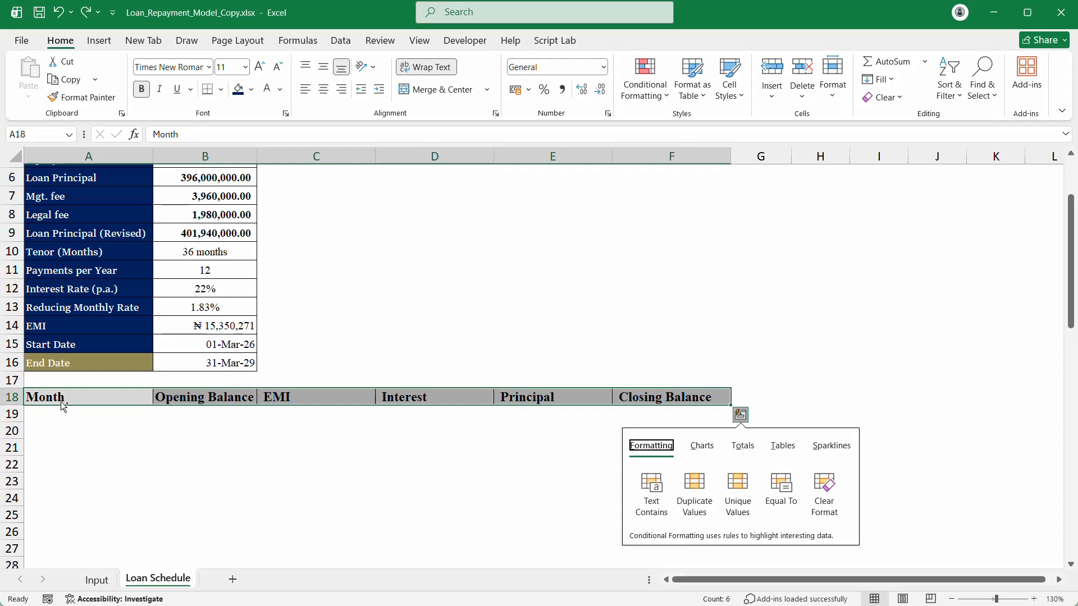
{"action": "key", "text": "Escape"}
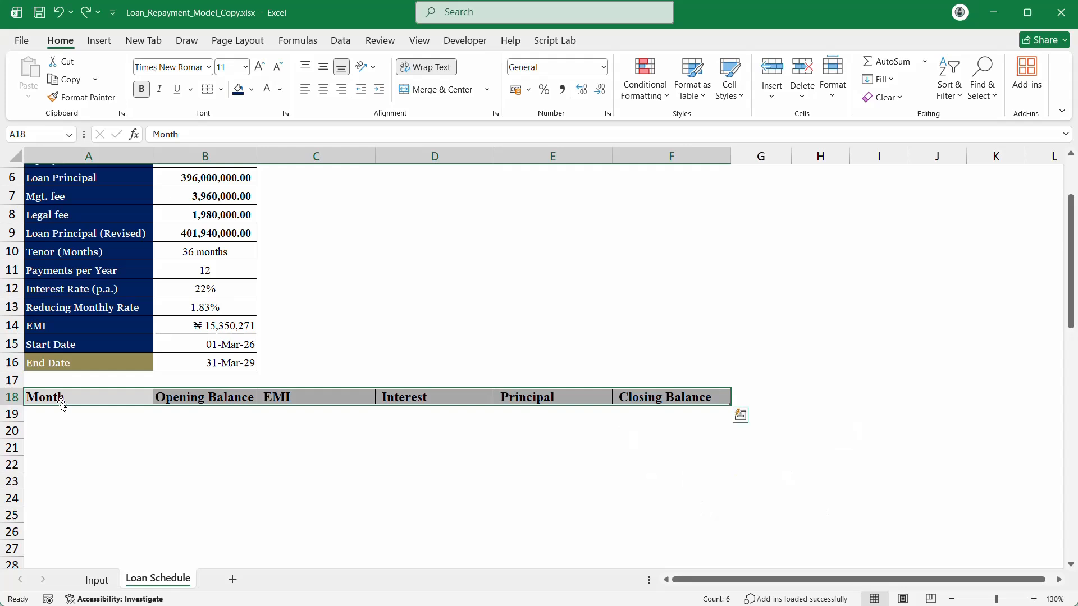
{"action": "key", "text": "ctrl+c"}
{"action": "key", "text": "Right"}
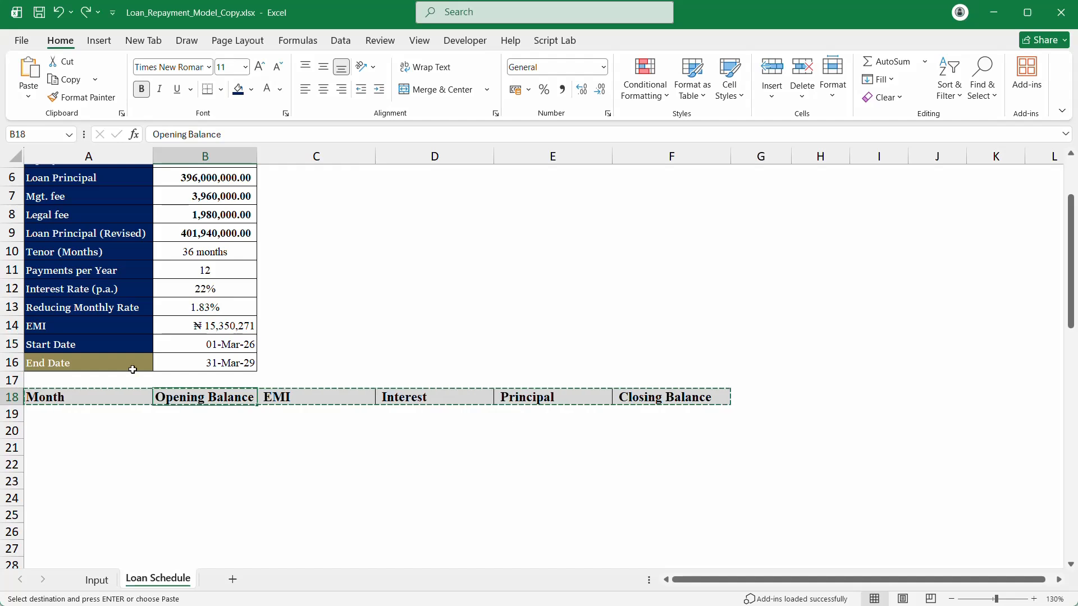
{"action": "key", "text": "ctrl+v"}
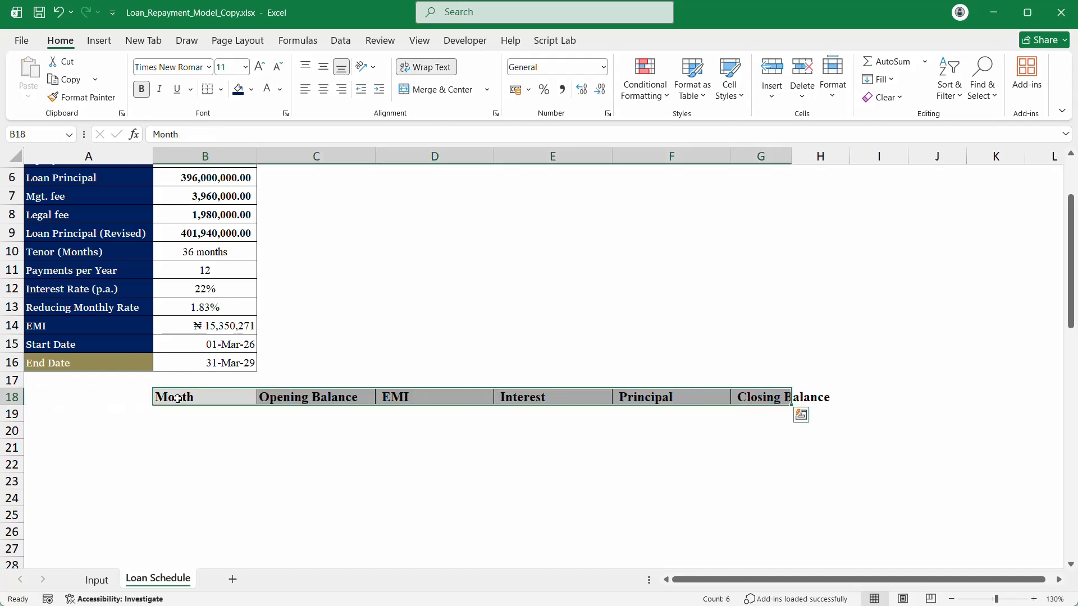
Step: Type the Period header in A18 and give it the Month header's formatting
{"action": "left_click", "coordinate": [104, 405]}
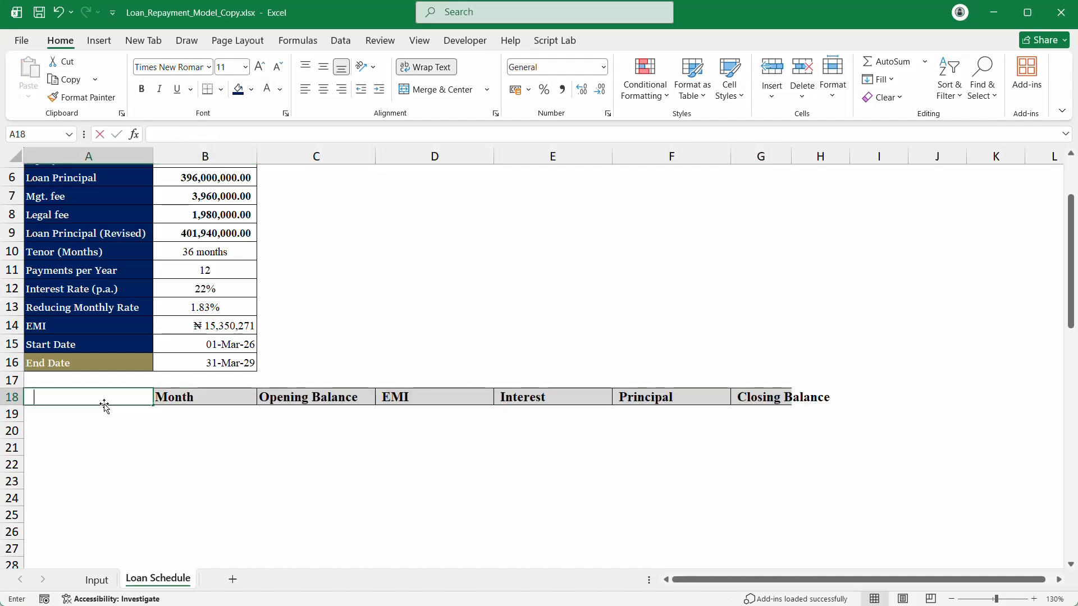
{"action": "type", "text": "Period\\"}
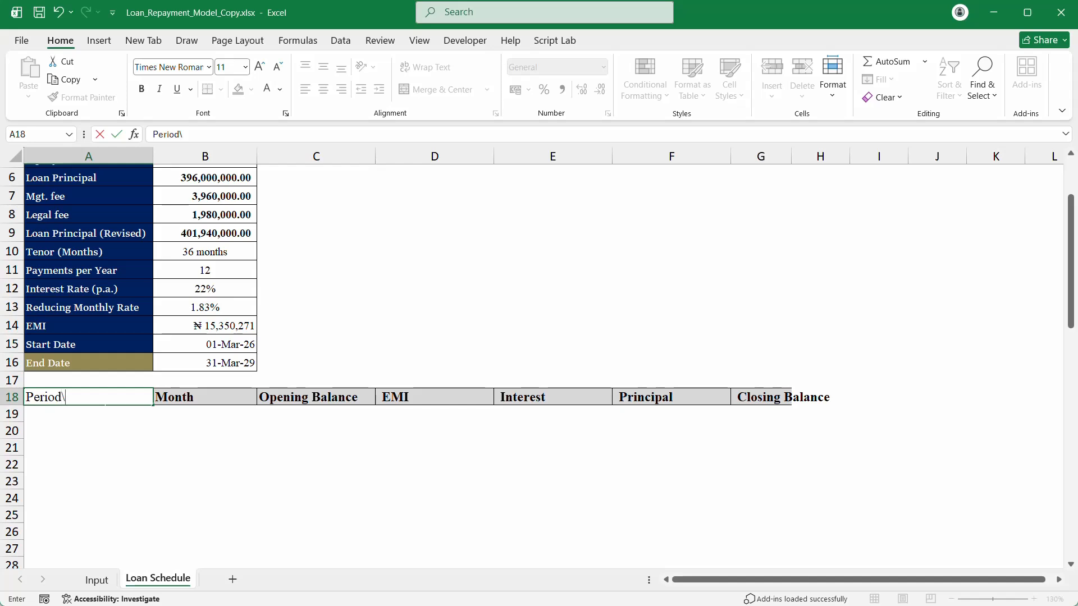
{"action": "key", "text": "Return"}
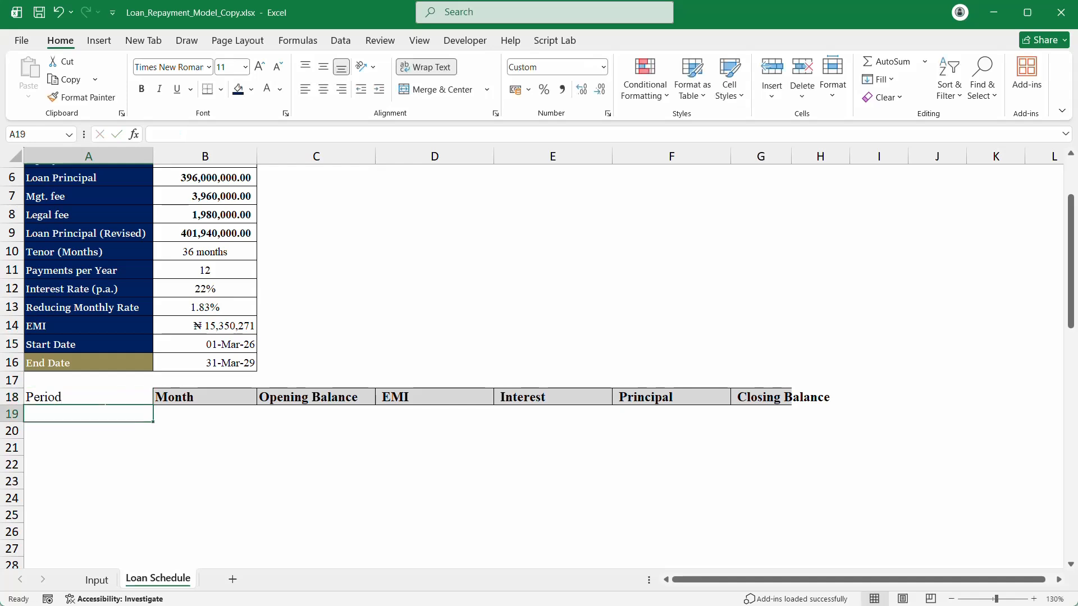
{"action": "left_click", "coordinate": [106, 403]}
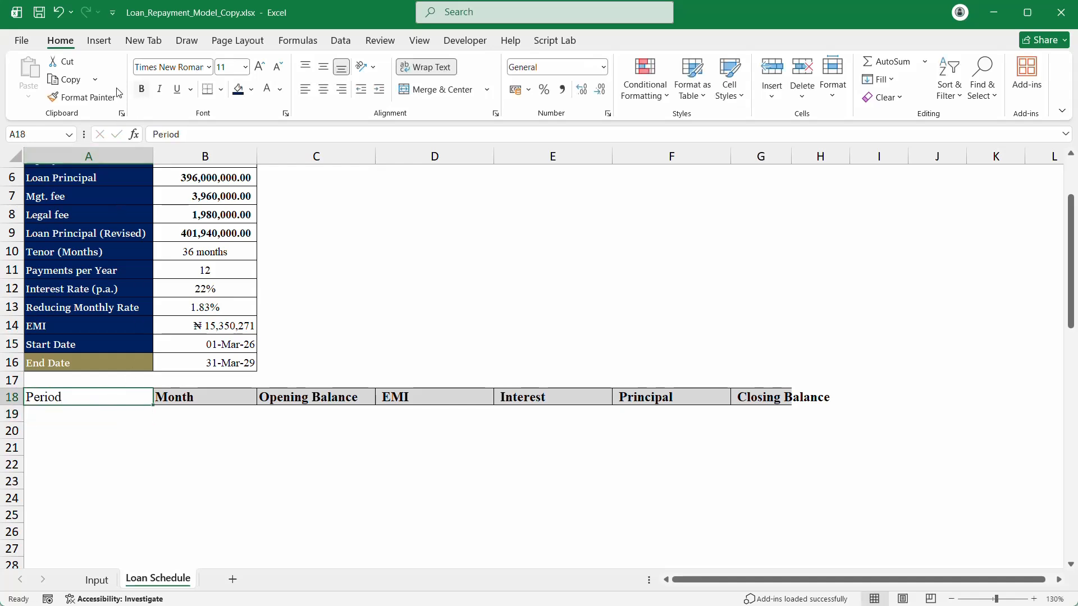
{"action": "left_click", "coordinate": [209, 400]}
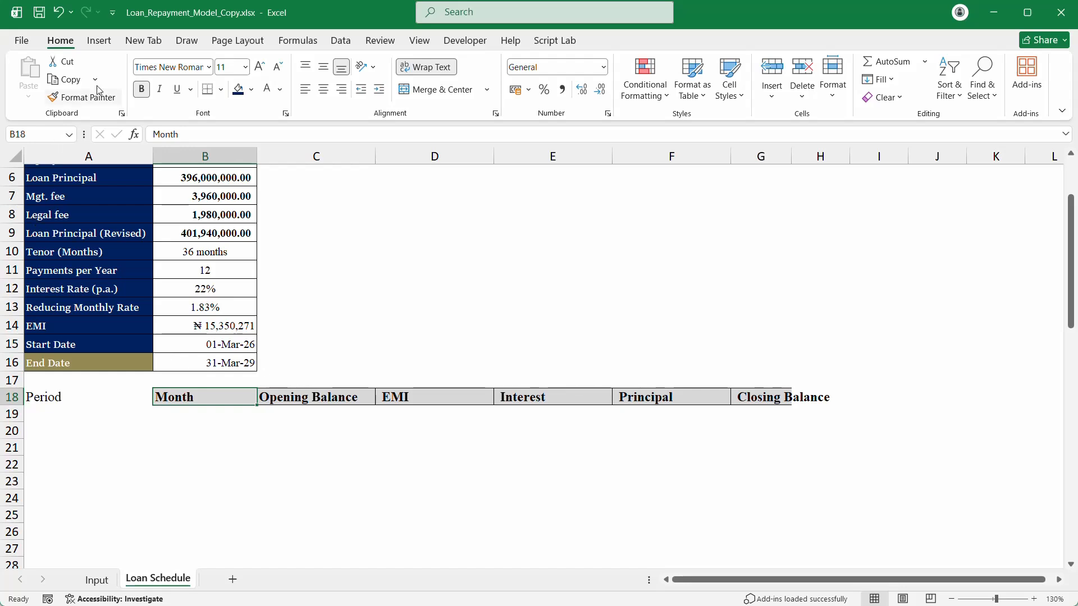
{"action": "left_click", "coordinate": [85, 98]}
{"action": "left_click", "coordinate": [58, 400]}
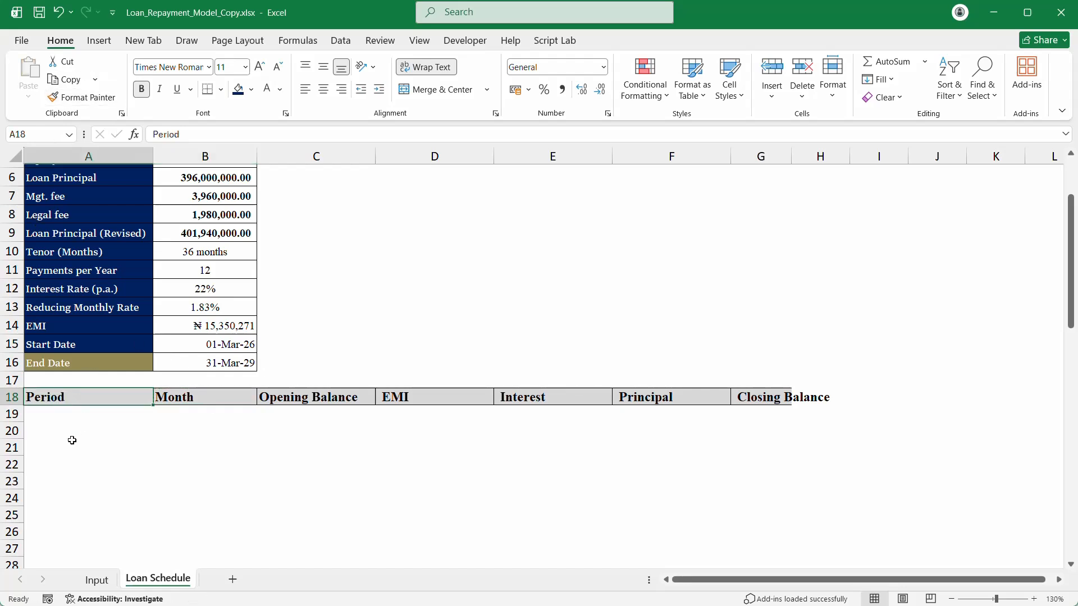
{"action": "left_click_drag", "start_coordinate": [71, 441], "coordinate": [68, 410]}
Step: Enter =SEQUENCE(B10) in A19 to spill period numbers 1 to 36
{"action": "left_click", "coordinate": [64, 410]}
{"action": "type", "text": "=se"}
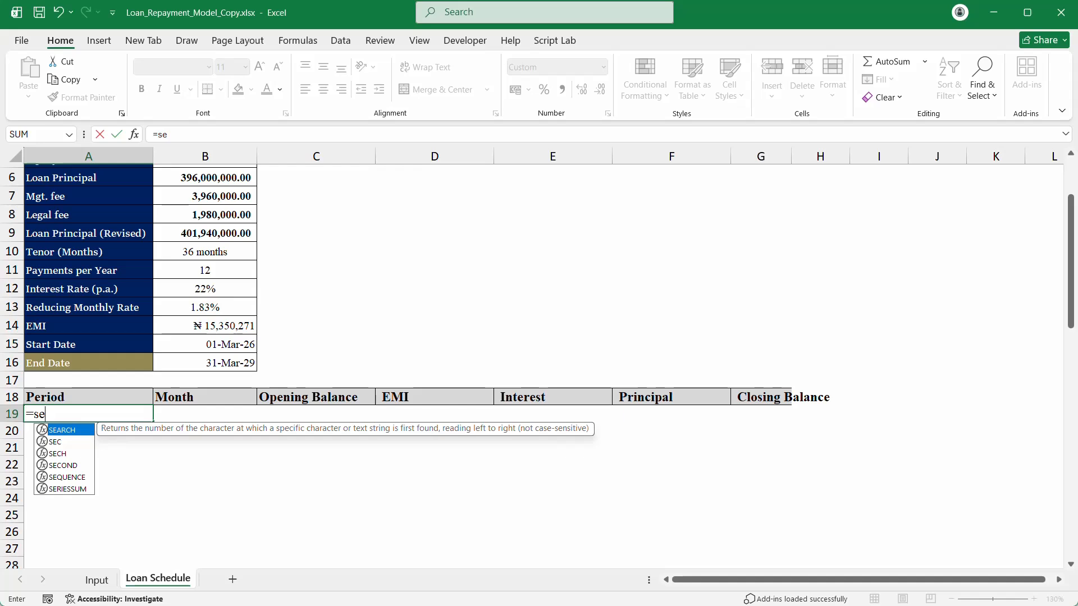
{"action": "key", "text": "Down"}
{"action": "key", "text": "Down"}
{"action": "key", "text": "Down"}
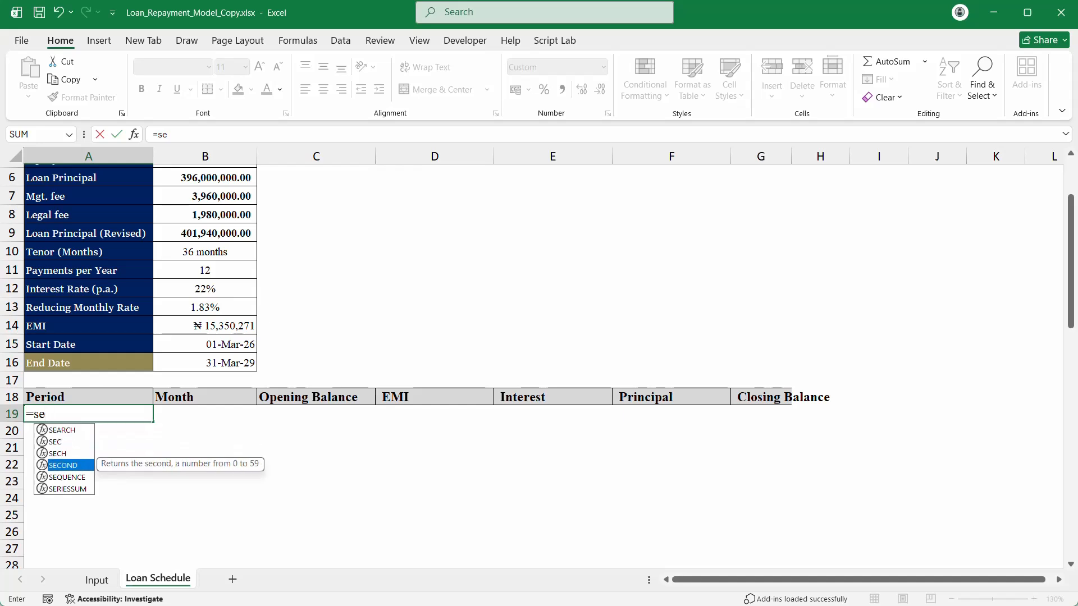
{"action": "key", "text": "Down"}
{"action": "key", "text": "Tab"}
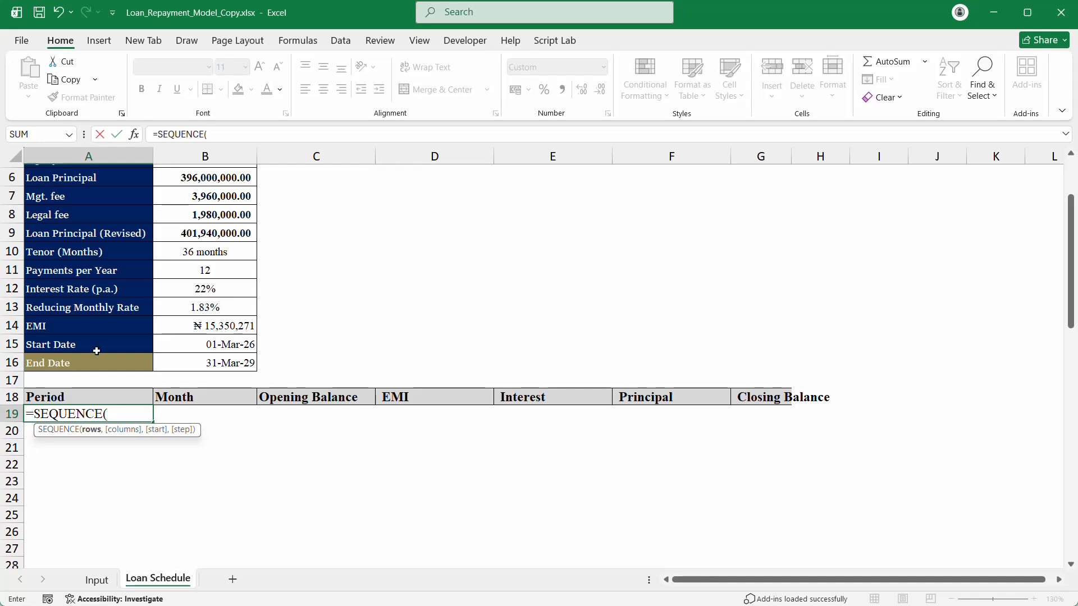
{"action": "left_click", "coordinate": [223, 245]}
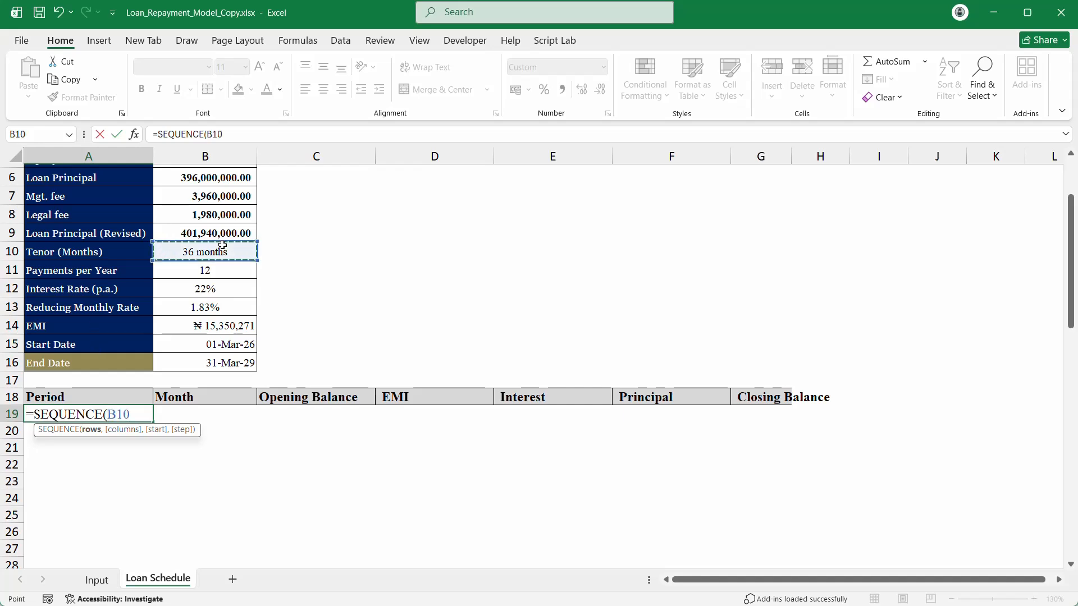
{"action": "type", "text": ")"}
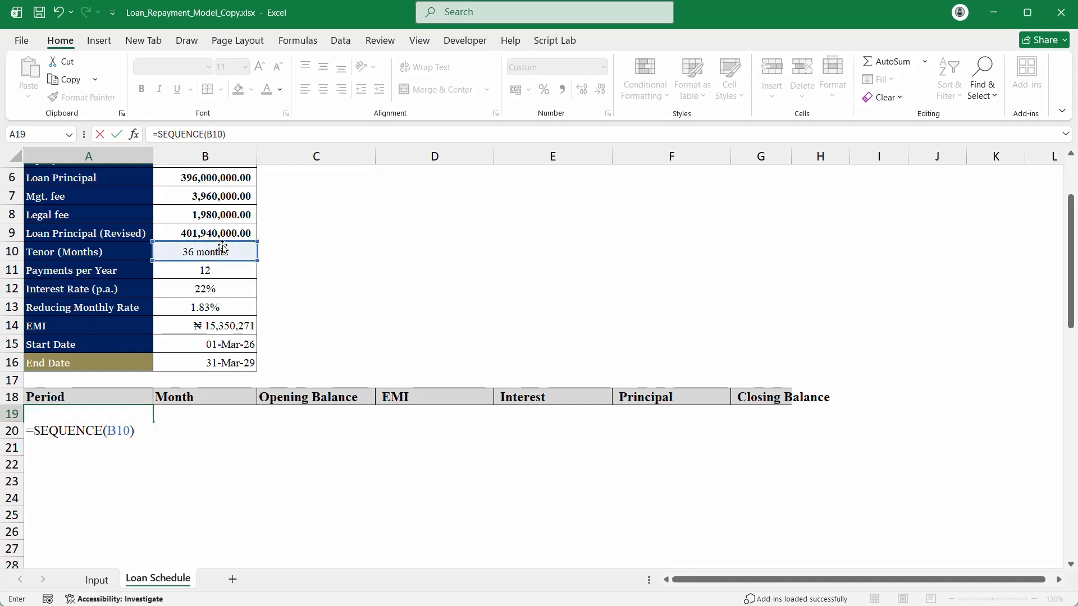
{"action": "key", "text": "Return"}
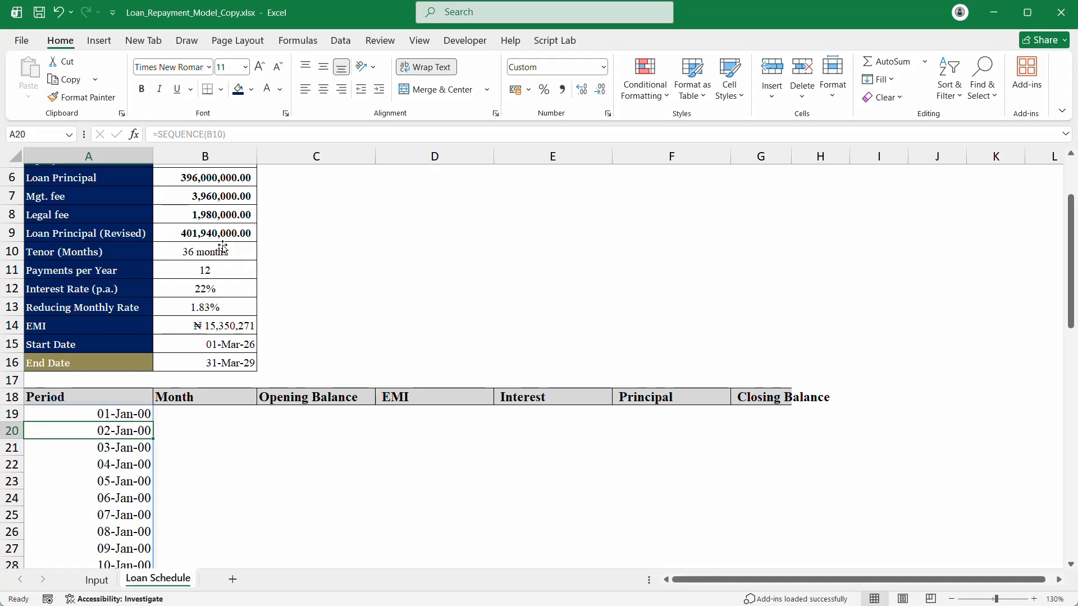
Step: Format the spilled period numbers as General with no decimals and centre them
{"action": "key", "text": "Up"}
{"action": "key", "text": "ctrl+shift+Down"}
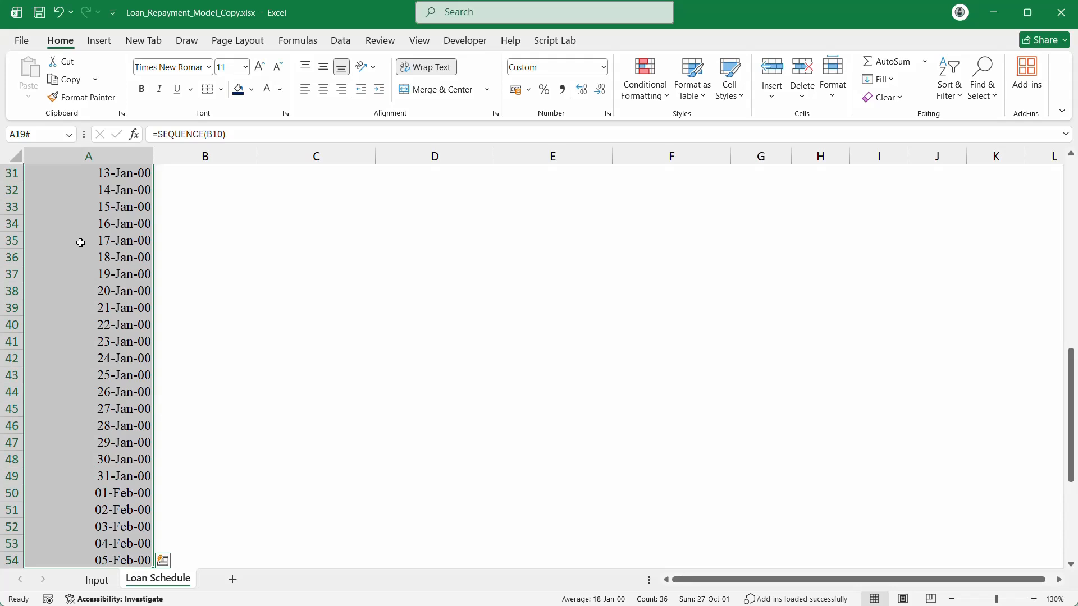
{"action": "key", "text": "ctrl+shift+1"}
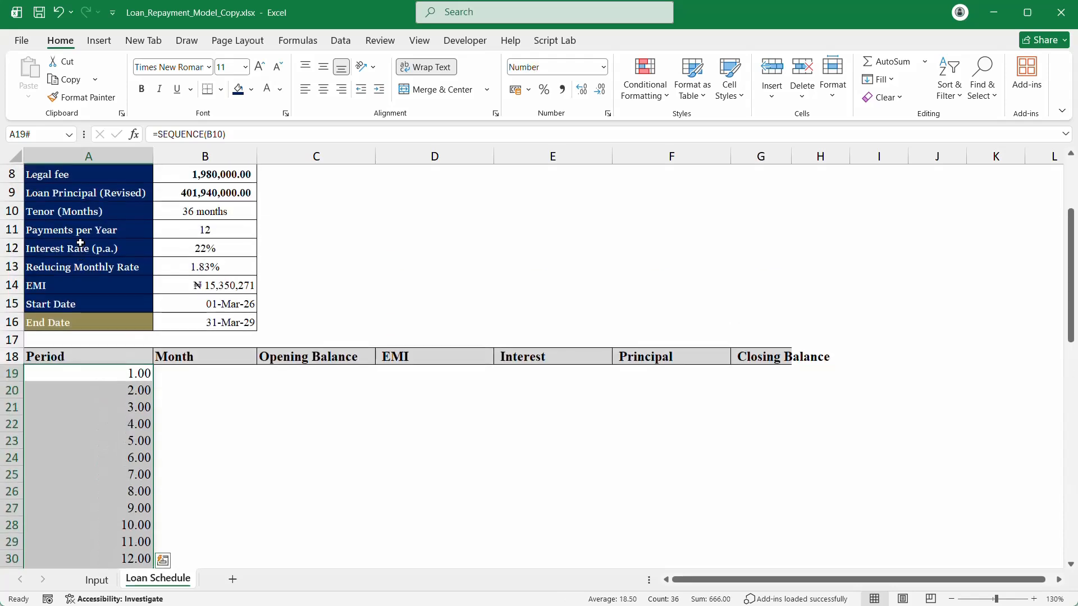
{"action": "left_click", "coordinate": [603, 67]}
{"action": "left_click", "coordinate": [556, 90]}
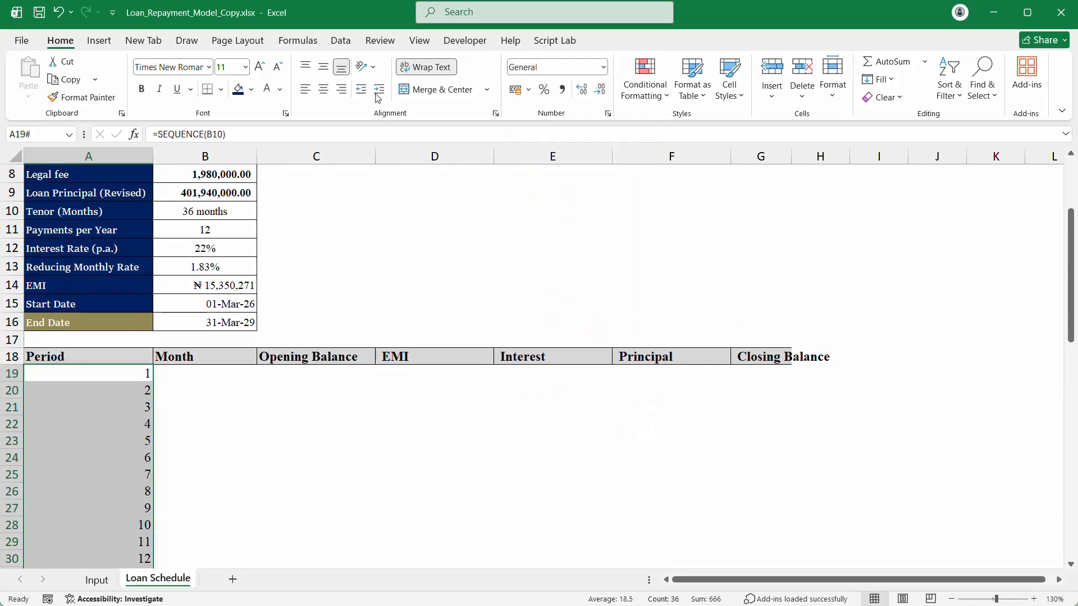
{"action": "left_click", "coordinate": [323, 89]}
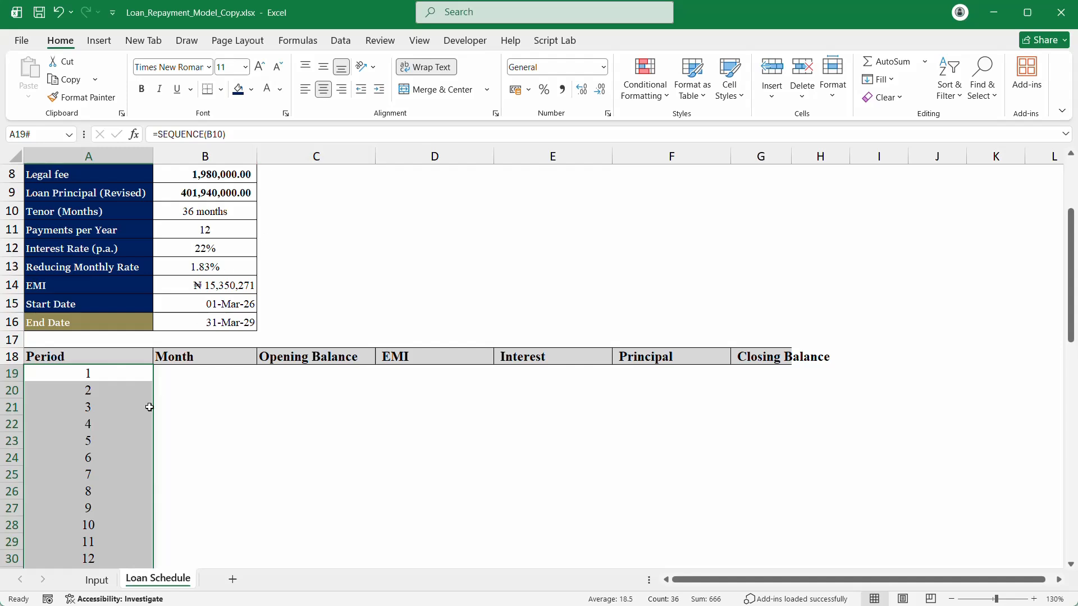
{"action": "left_click", "coordinate": [189, 369]}
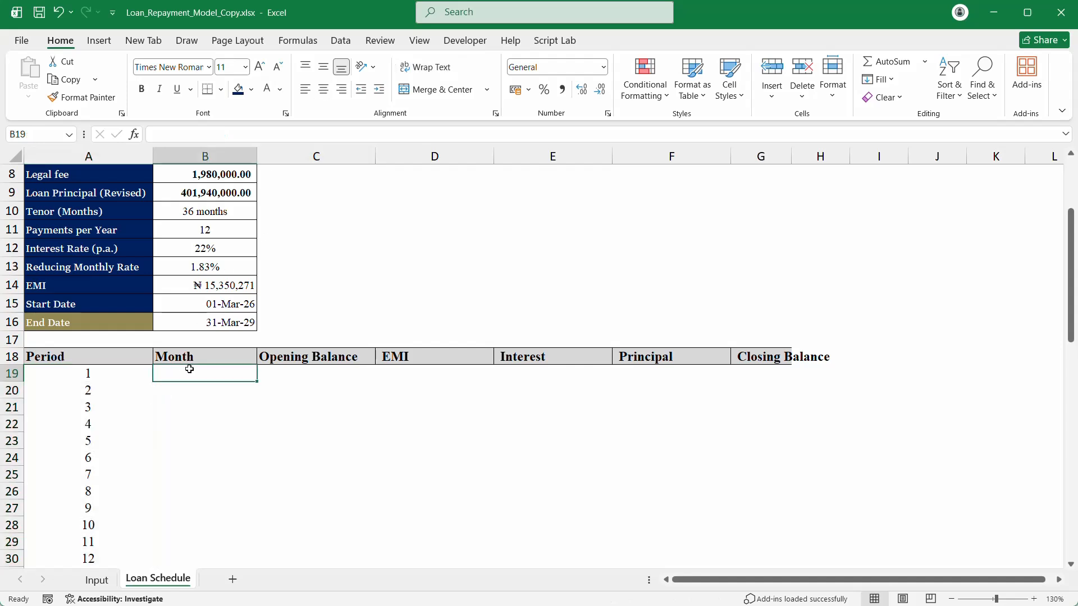
{"action": "type", "text": "=se"}
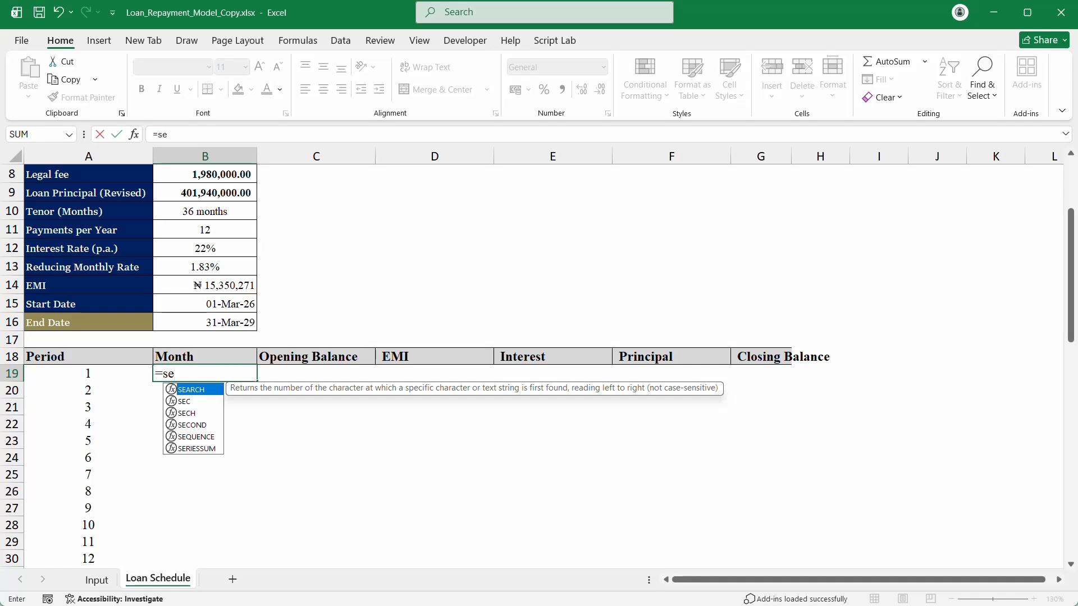
{"action": "key", "text": "Down"}
{"action": "key", "text": "Down"}
{"action": "key", "text": "Down"}
{"action": "key", "text": "Down"}
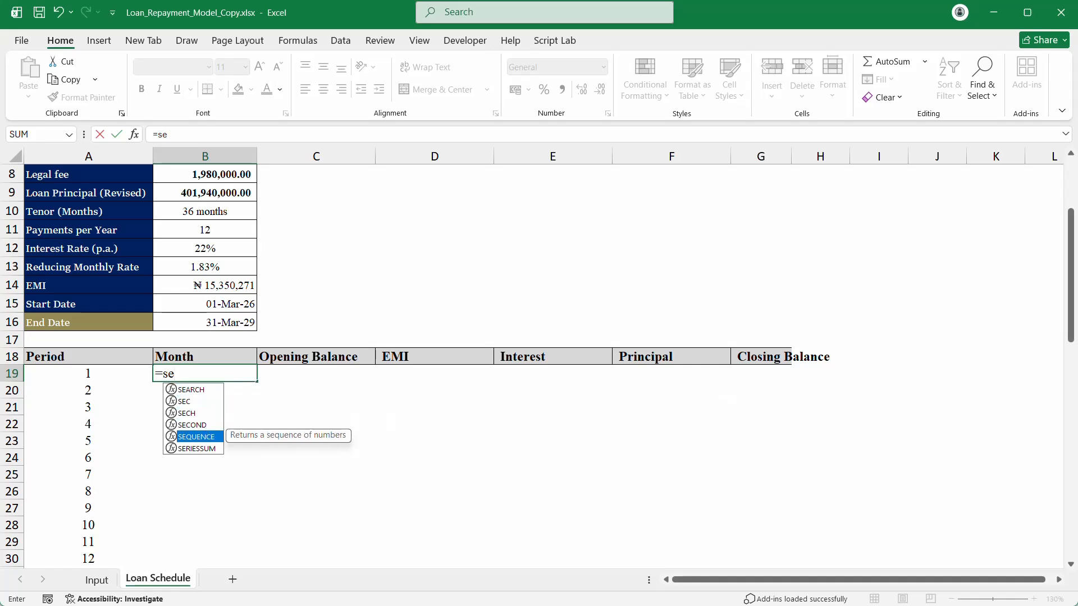
{"action": "type", "text": "`"}
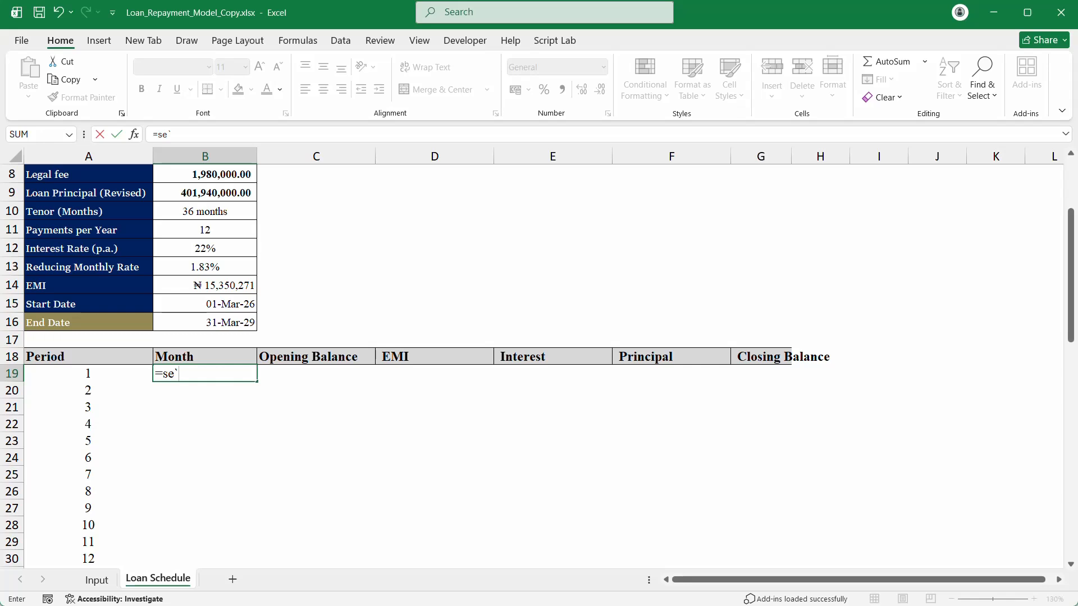
{"action": "key", "text": "BackSpace"}
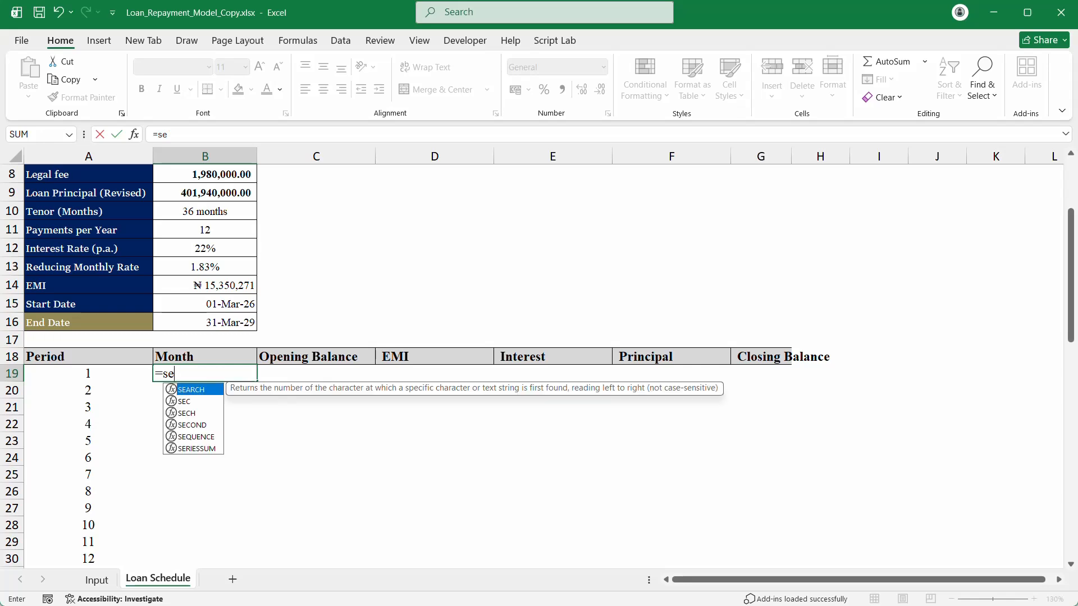
{"action": "key", "text": "Down"}
{"action": "key", "text": "Down"}
{"action": "key", "text": "Down"}
{"action": "key", "text": "Down"}
{"action": "key", "text": "Tab"}
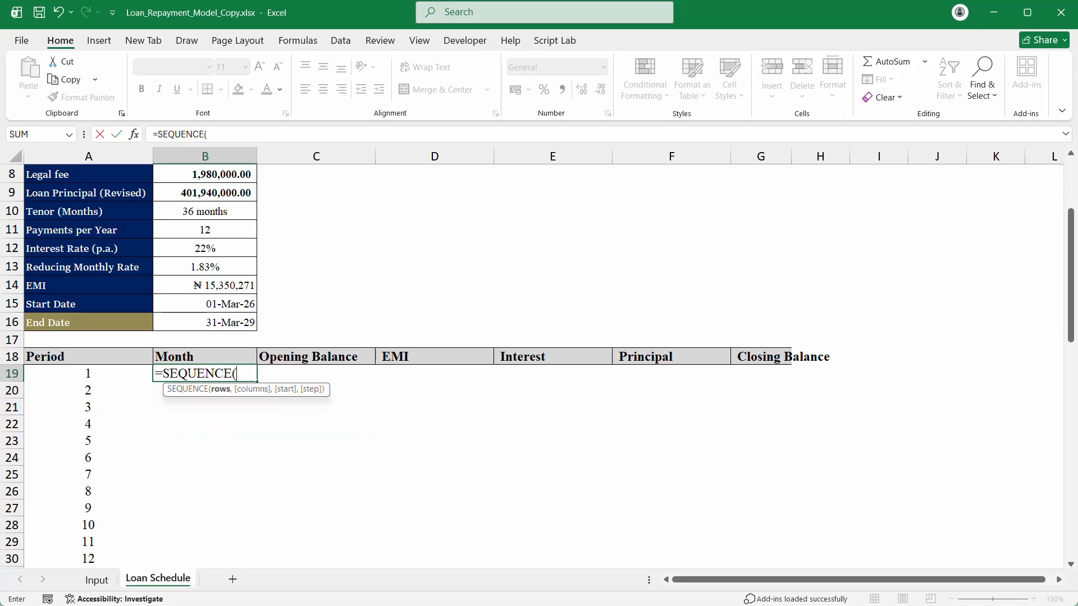
{"action": "left_click", "coordinate": [205, 318]}
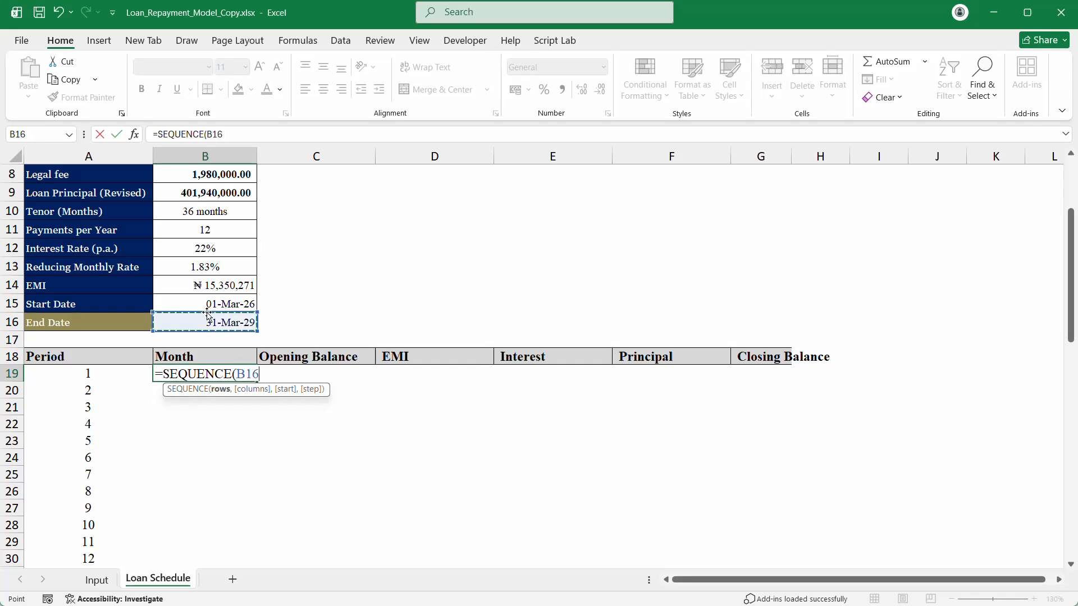
{"action": "key", "text": "BackSpace"}
{"action": "key", "text": "BackSpace"}
{"action": "key", "text": "BackSpace"}
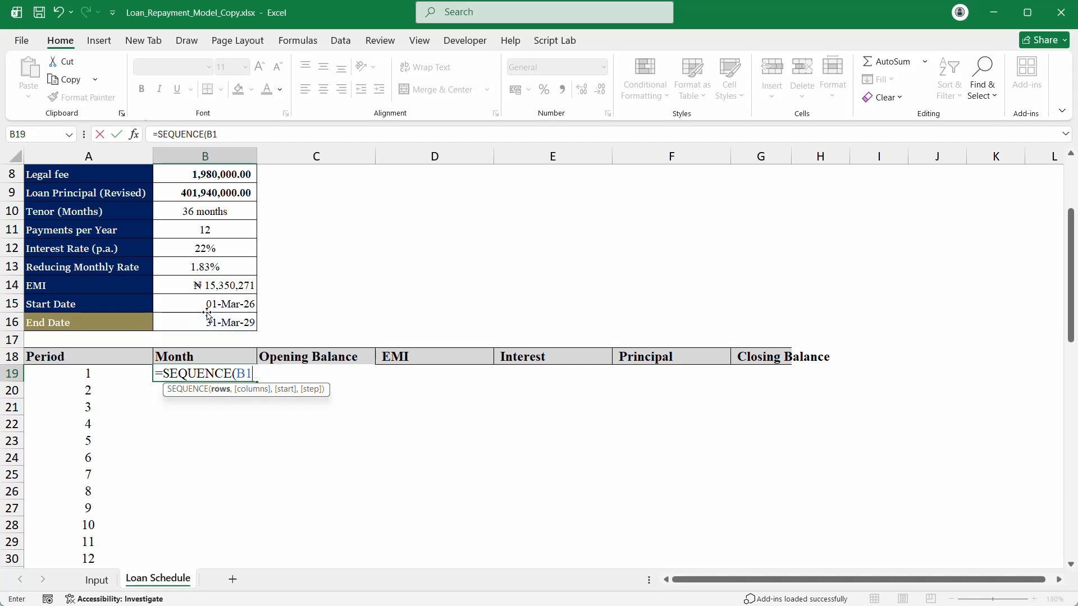
{"action": "left_click", "coordinate": [207, 218]}
{"action": "type", "text": ","}
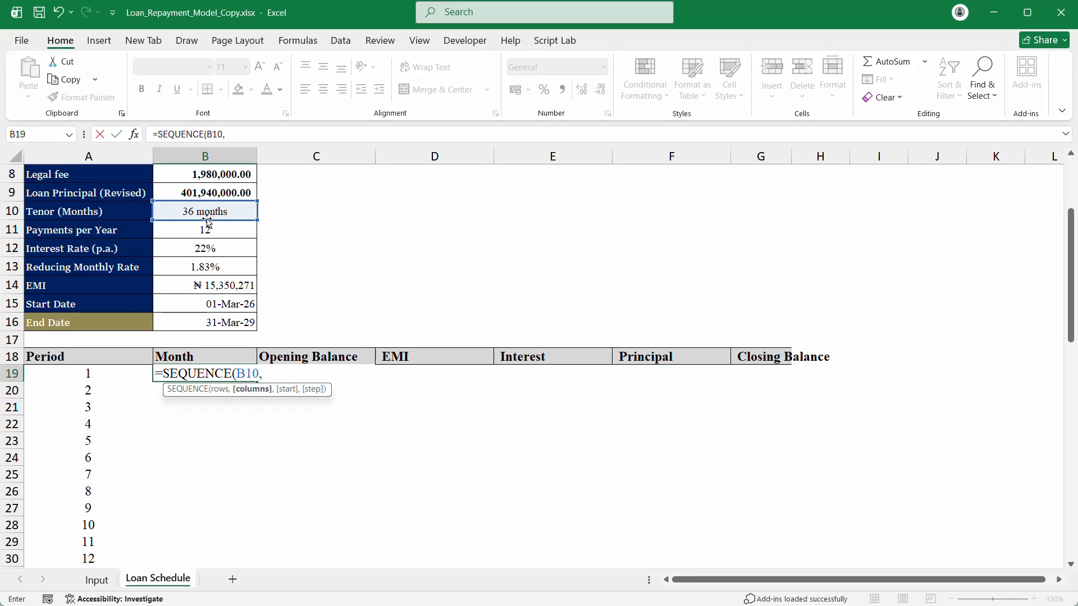
{"action": "type", "text": ","}
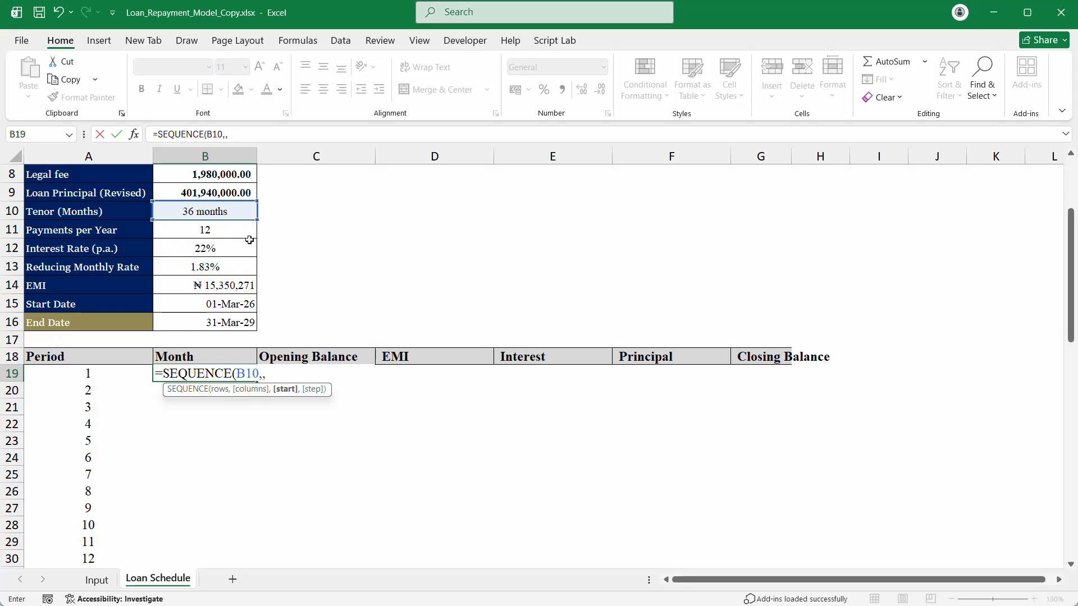
{"action": "left_click", "coordinate": [223, 302]}
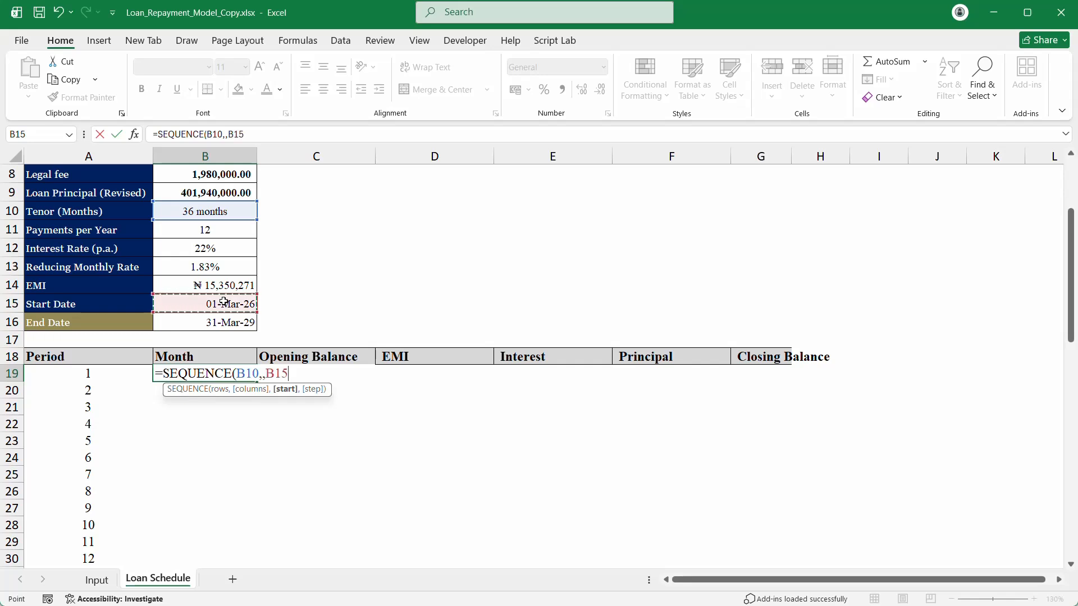
{"action": "type", "text": ")"}
{"action": "key", "text": "Return"}
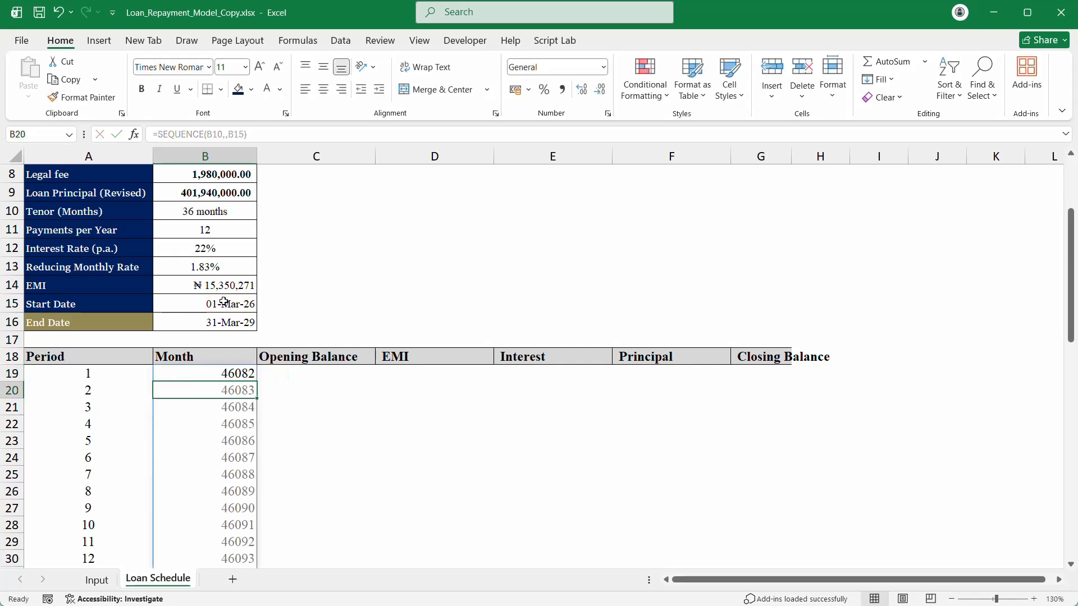
{"action": "key", "text": "Up"}
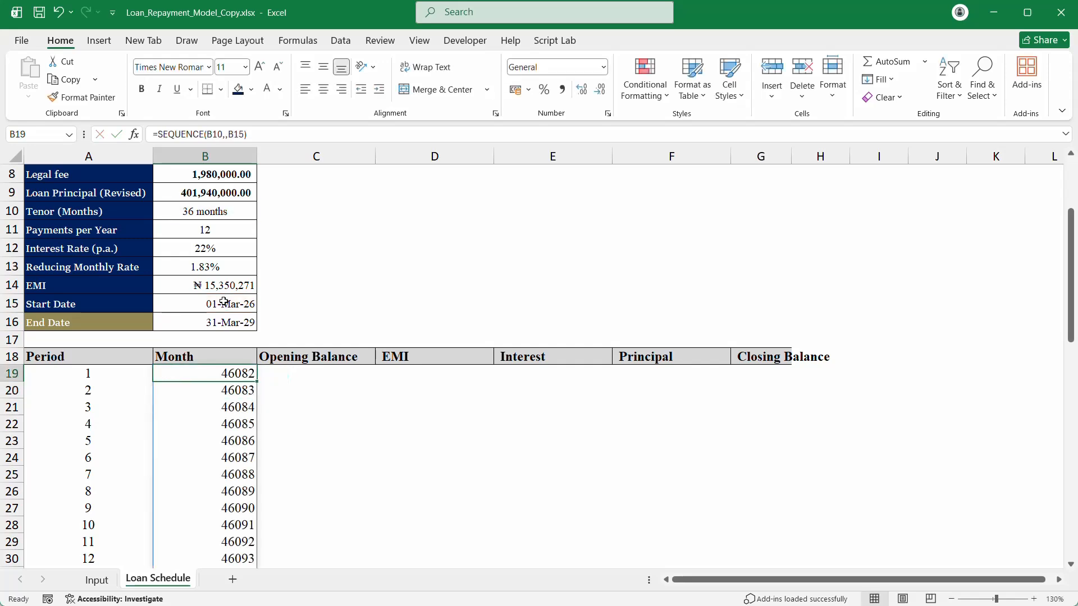
{"action": "key", "text": "ctrl+shift+Down"}
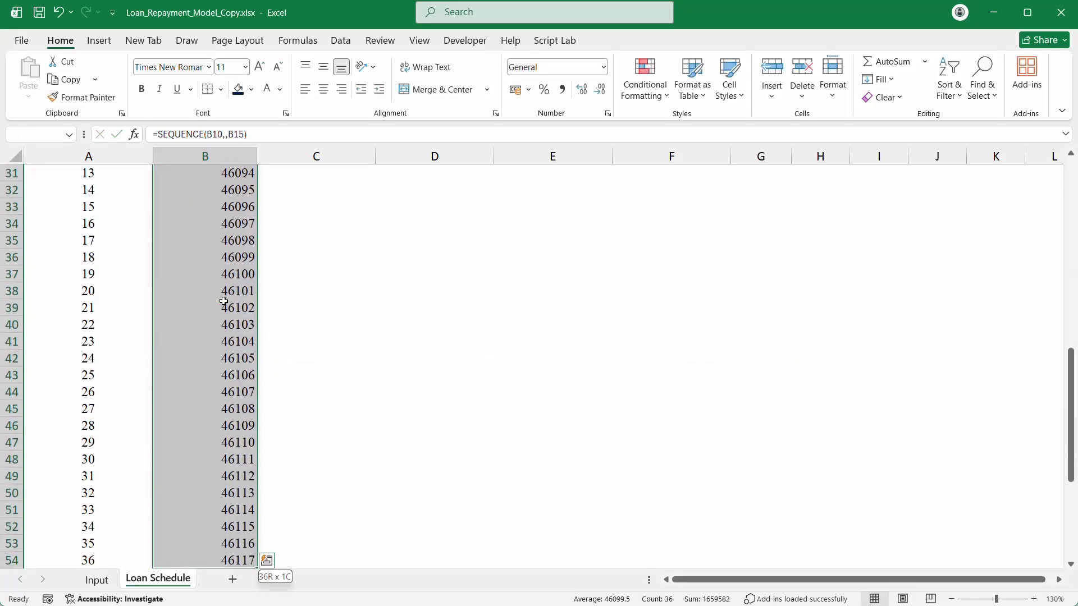
{"action": "key", "text": "ctrl+shift+3"}
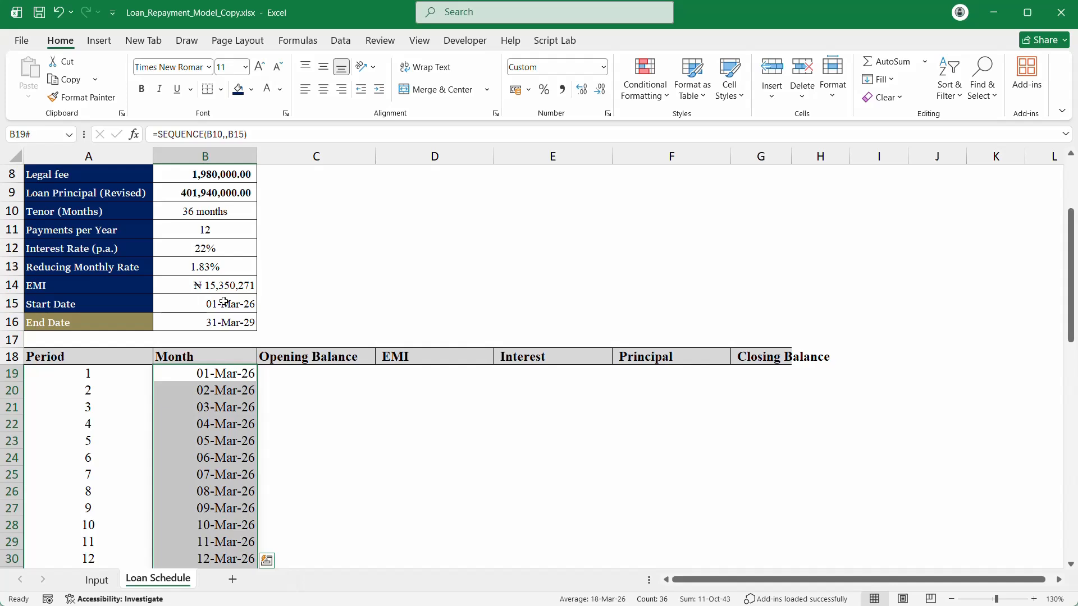
{"action": "left_click", "coordinate": [218, 373]}
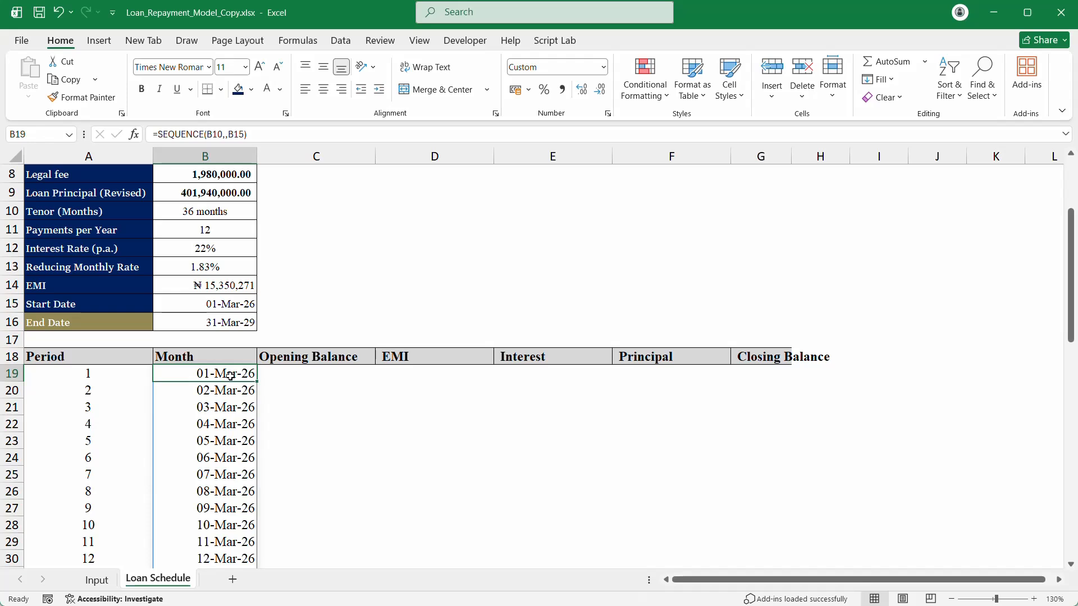
{"action": "key", "text": "Delete"}
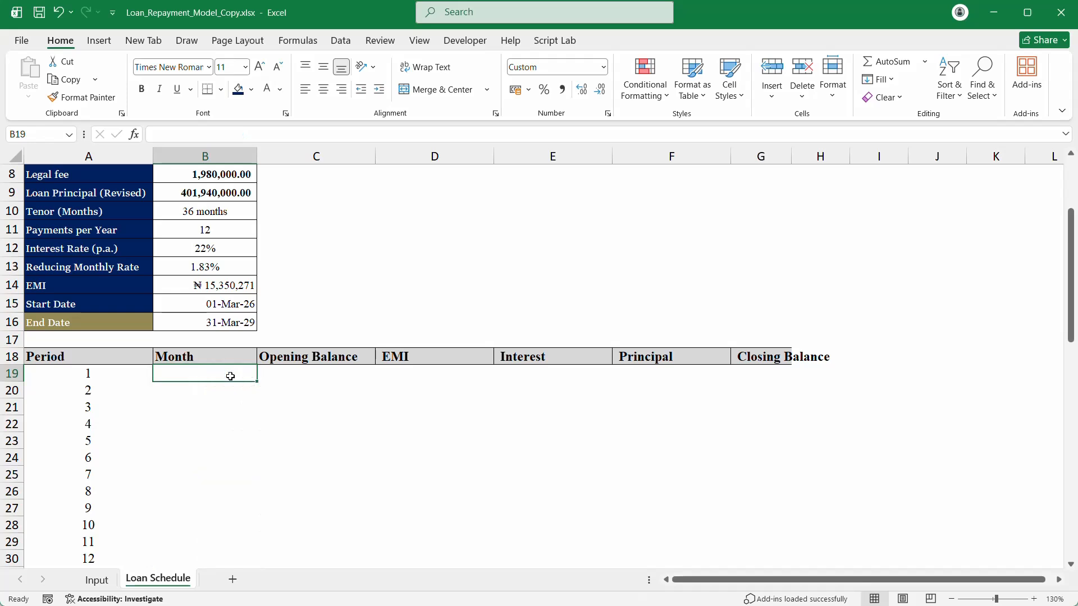
Step: Enter a first EOMONTH formula in B19 combining start date B15 with SEQUENCE(B10)
{"action": "type", "text": "=eom"}
{"action": "key", "text": "Tab"}
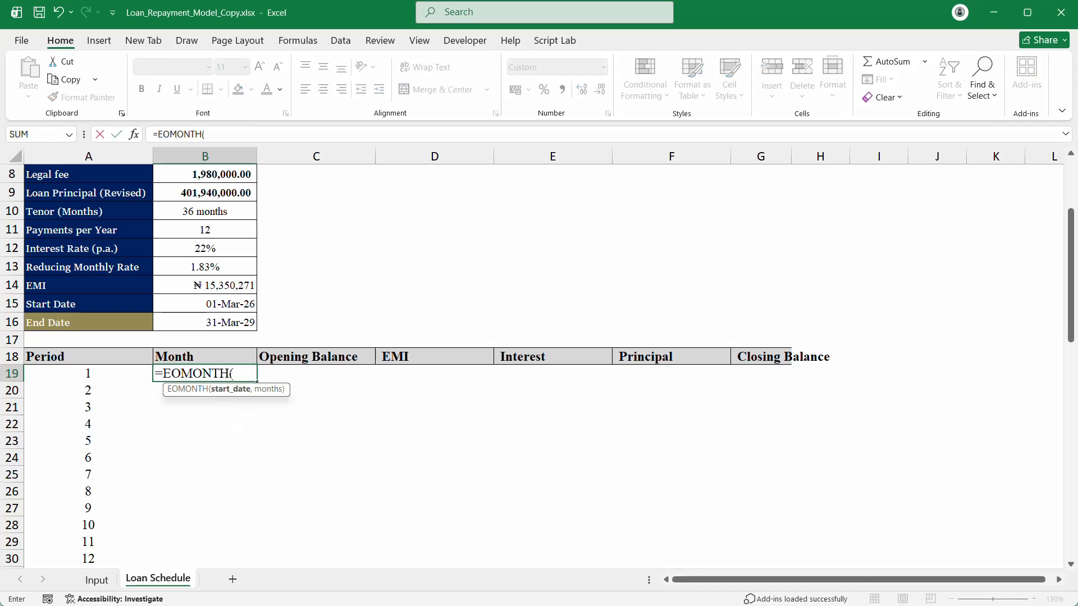
{"action": "left_click", "coordinate": [222, 303]}
{"action": "type", "text": ","}
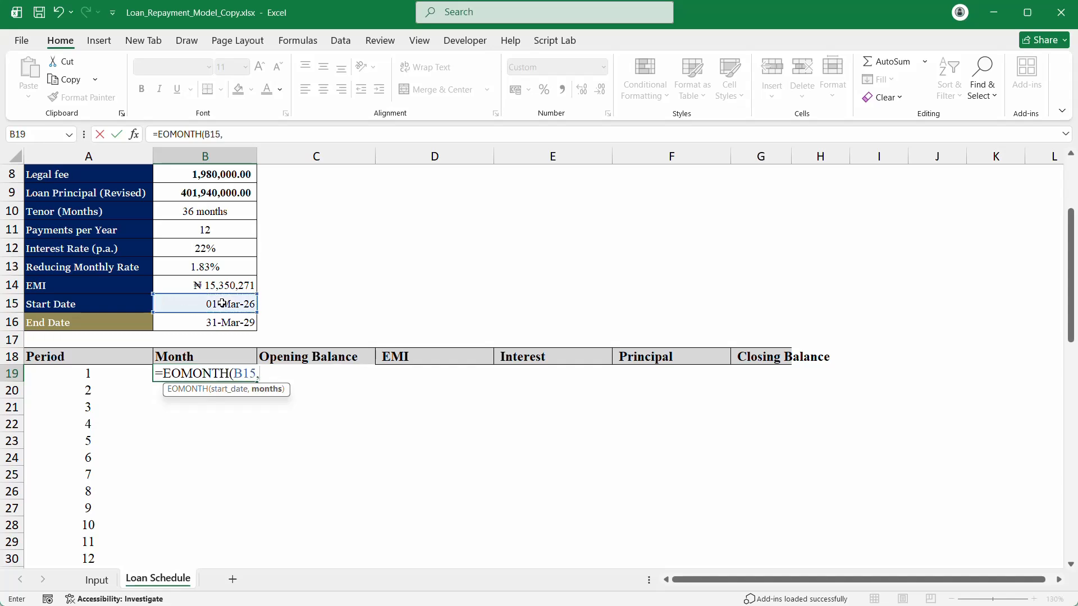
{"action": "type", "text": "se"}
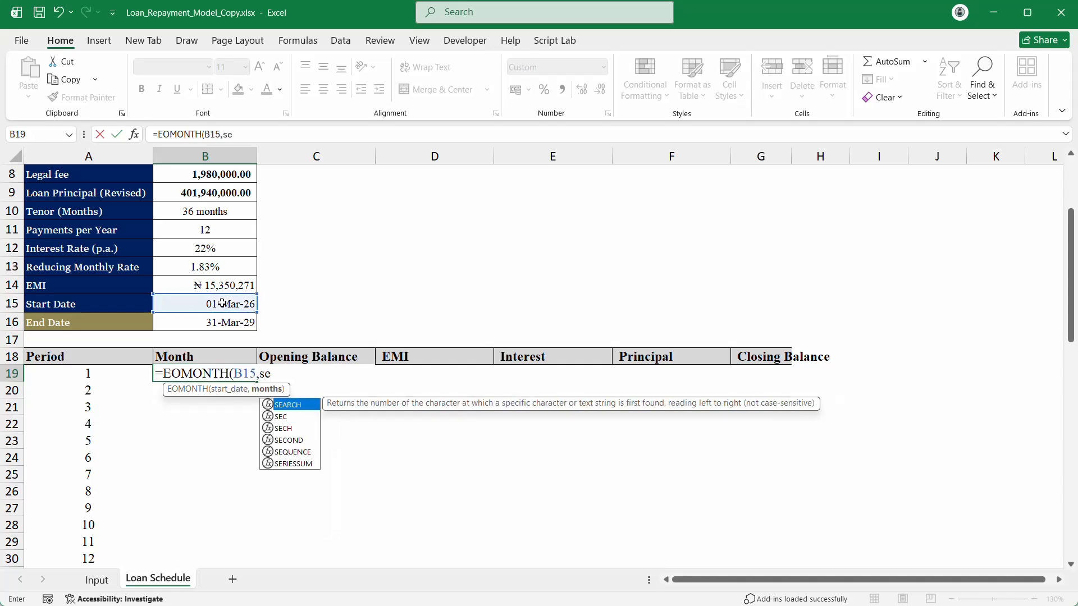
{"action": "type", "text": "q"}
{"action": "key", "text": "Tab"}
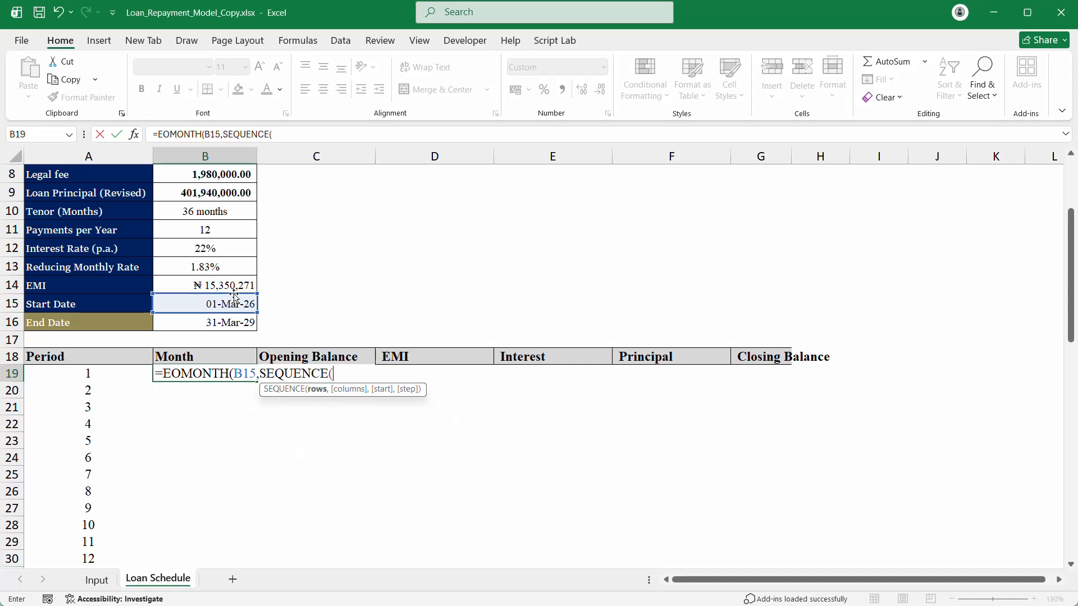
{"action": "left_click", "coordinate": [215, 205]}
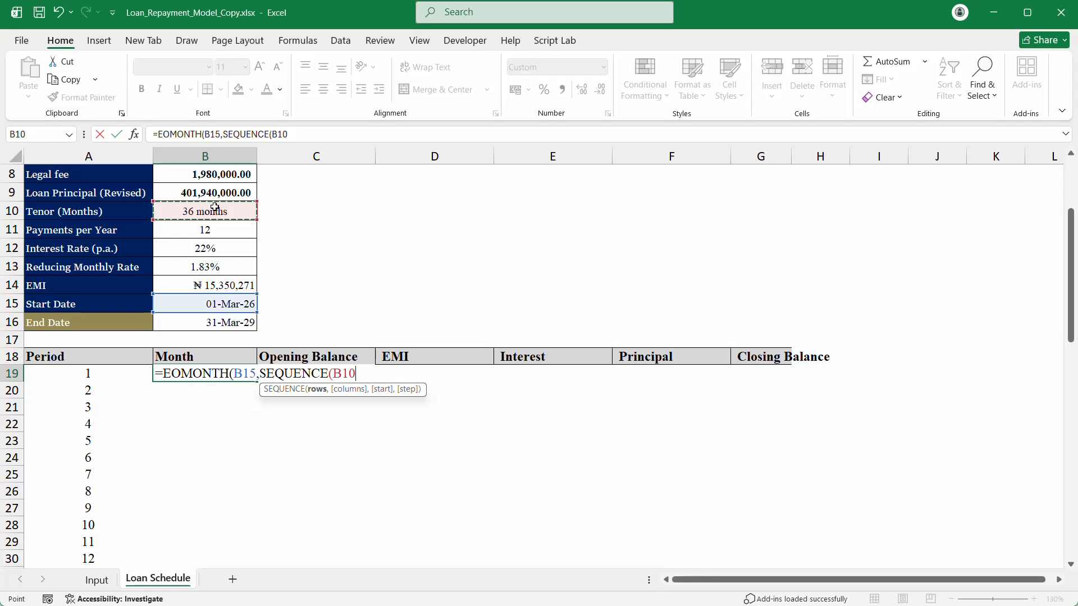
{"action": "type", "text": ","}
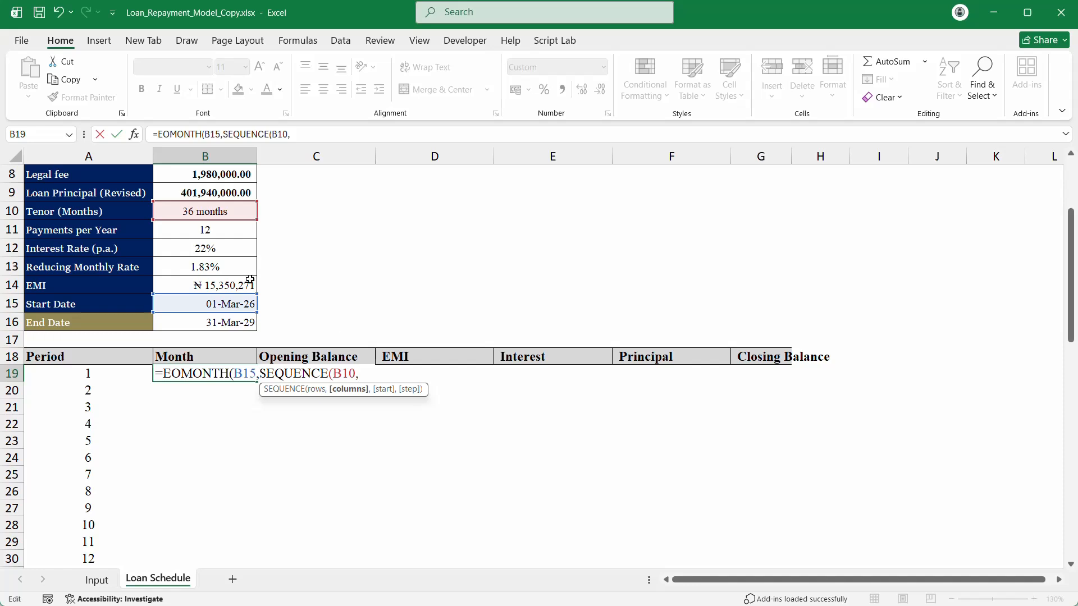
{"action": "left_click", "coordinate": [228, 302]}
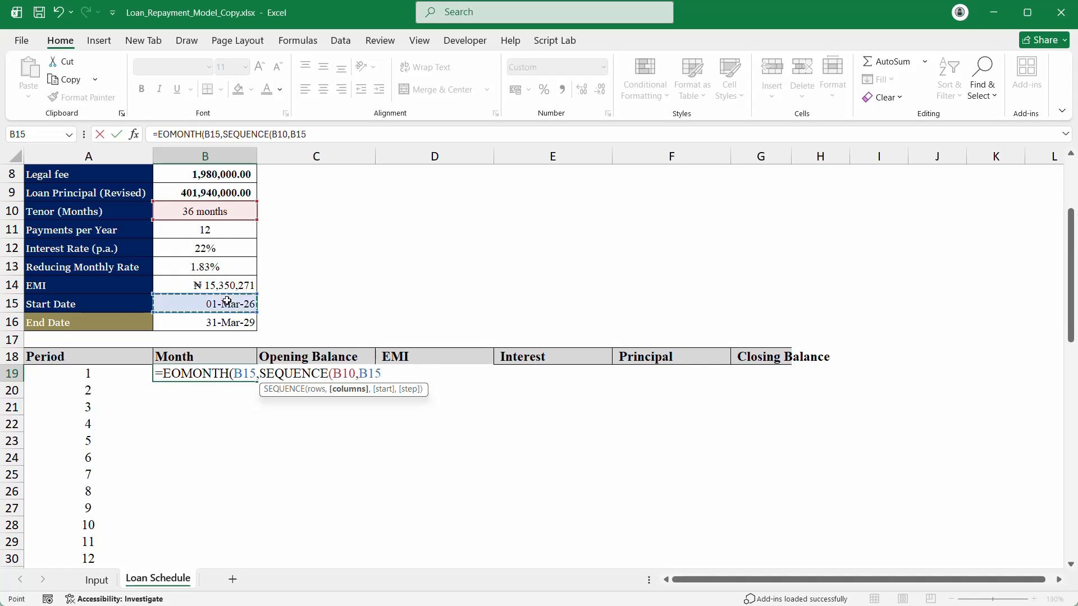
{"action": "type", "text": "))"}
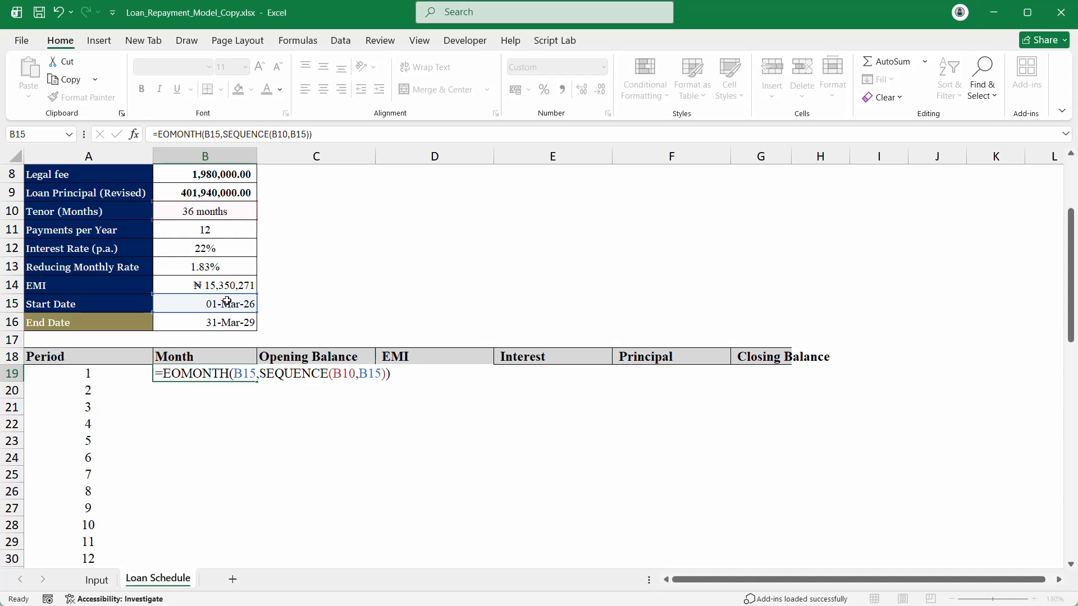
{"action": "key", "text": "Return"}
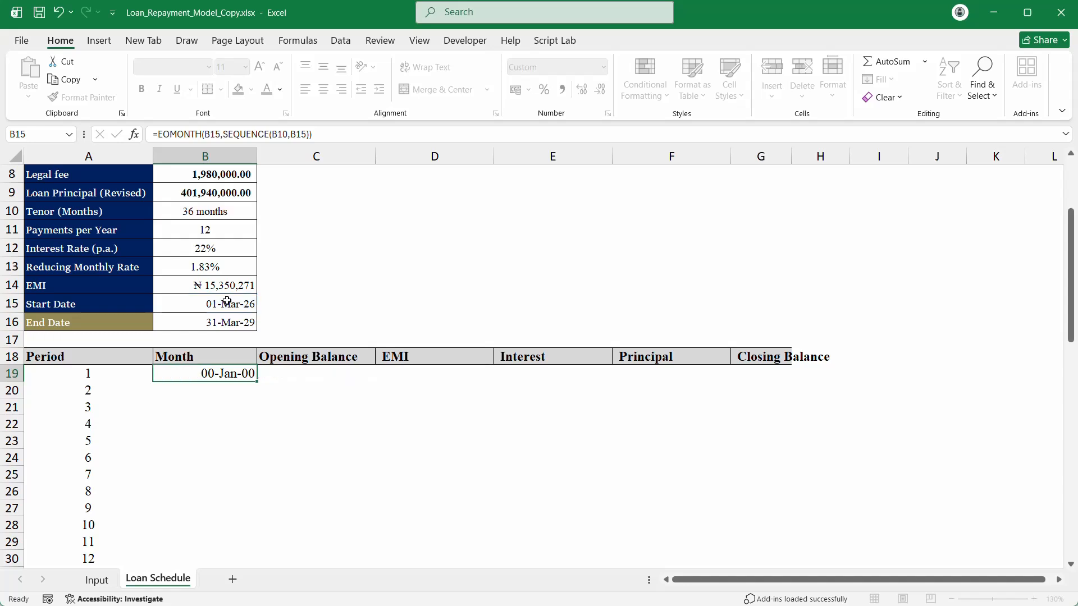
Step: Rewrite B19 as =EOMONTH(B15,SEQUENCE(B10)) and accept Excel's correction so month-end dates spill
{"action": "left_click", "coordinate": [220, 377]}
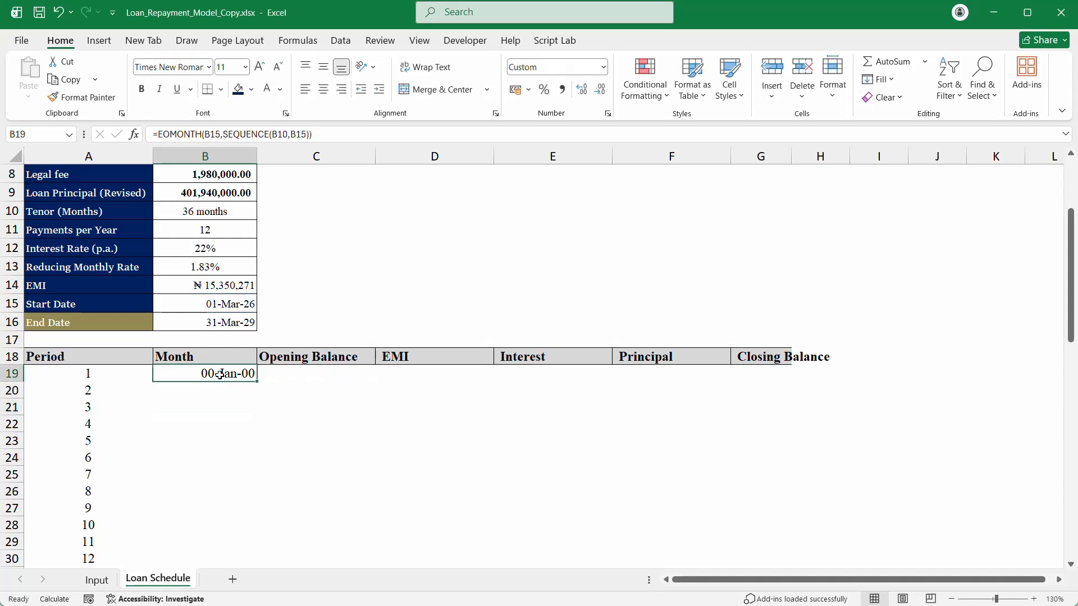
{"action": "double_click", "coordinate": [219, 374]}
{"action": "left_click", "coordinate": [256, 374]}
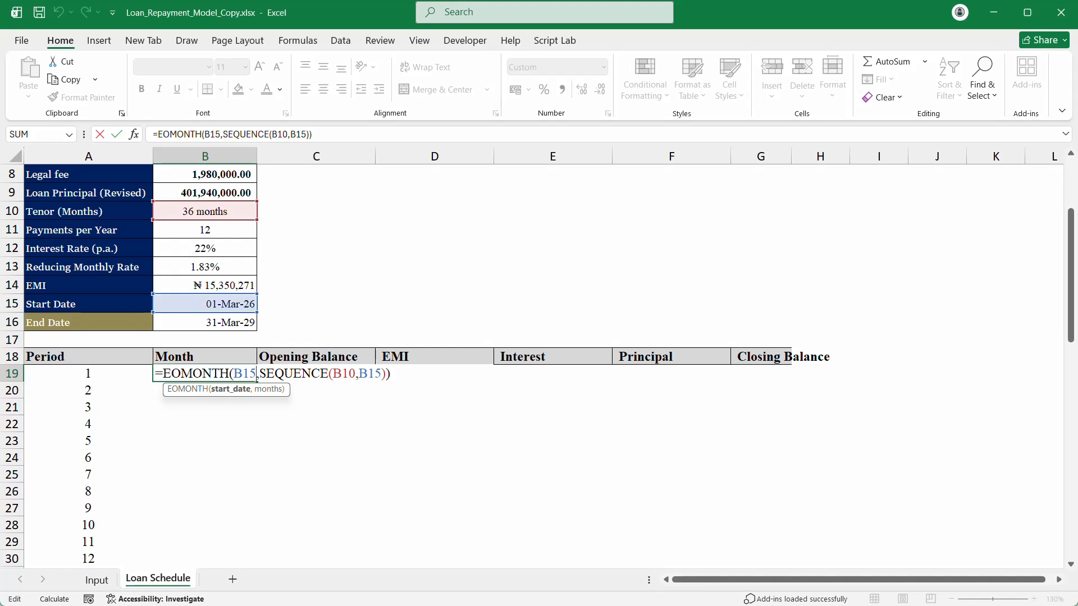
{"action": "key", "text": "BackSpace"}
{"action": "key", "text": "BackSpace"}
{"action": "key", "text": "BackSpace"}
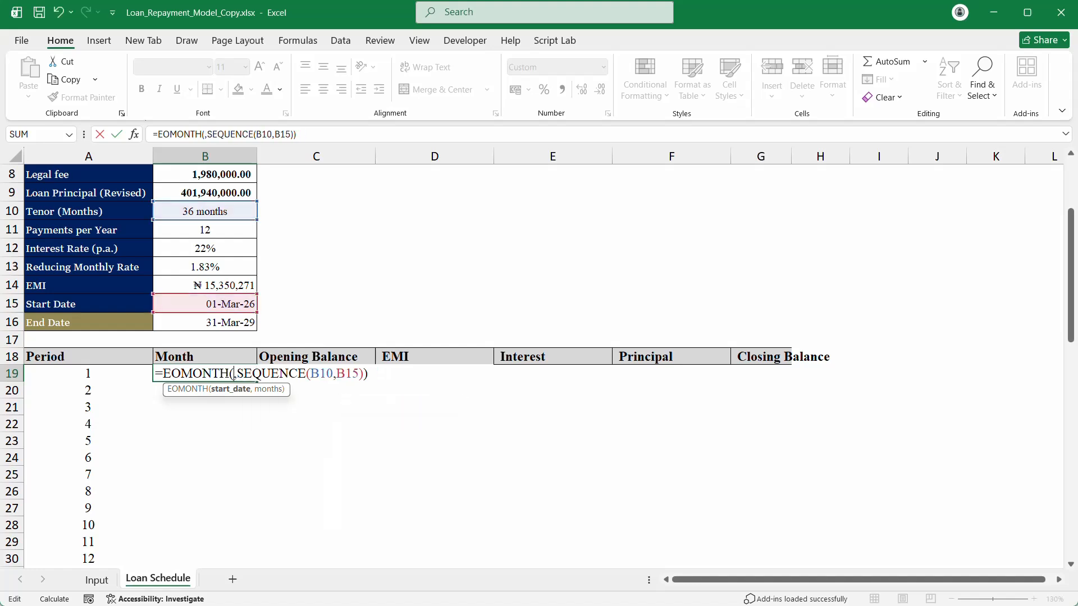
{"action": "left_click", "coordinate": [221, 302]}
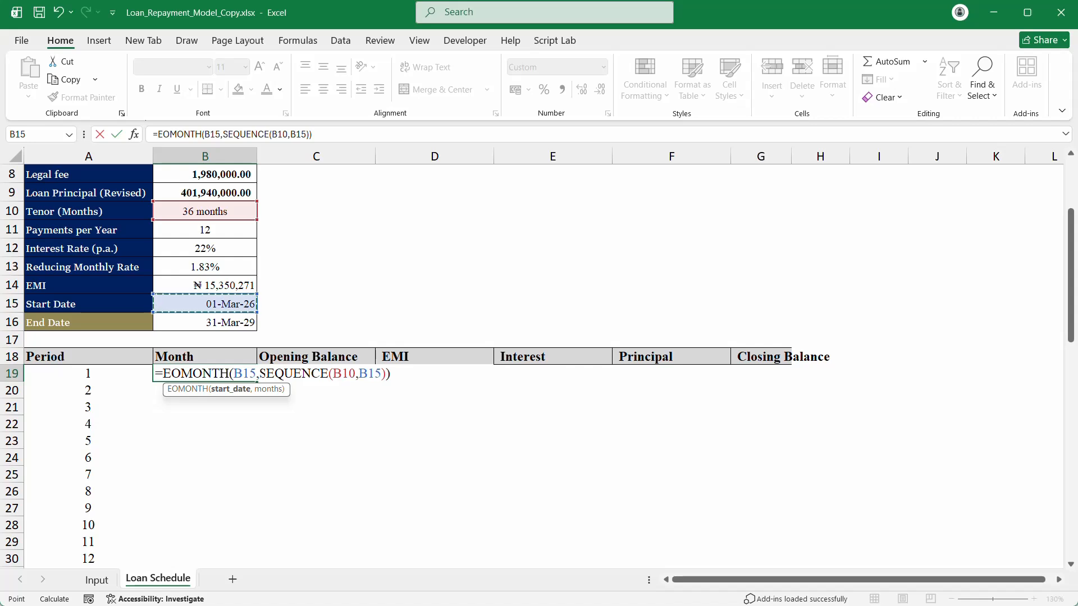
{"action": "left_click_drag", "start_coordinate": [261, 374], "coordinate": [393, 374]}
{"action": "key", "text": "BackSpace"}
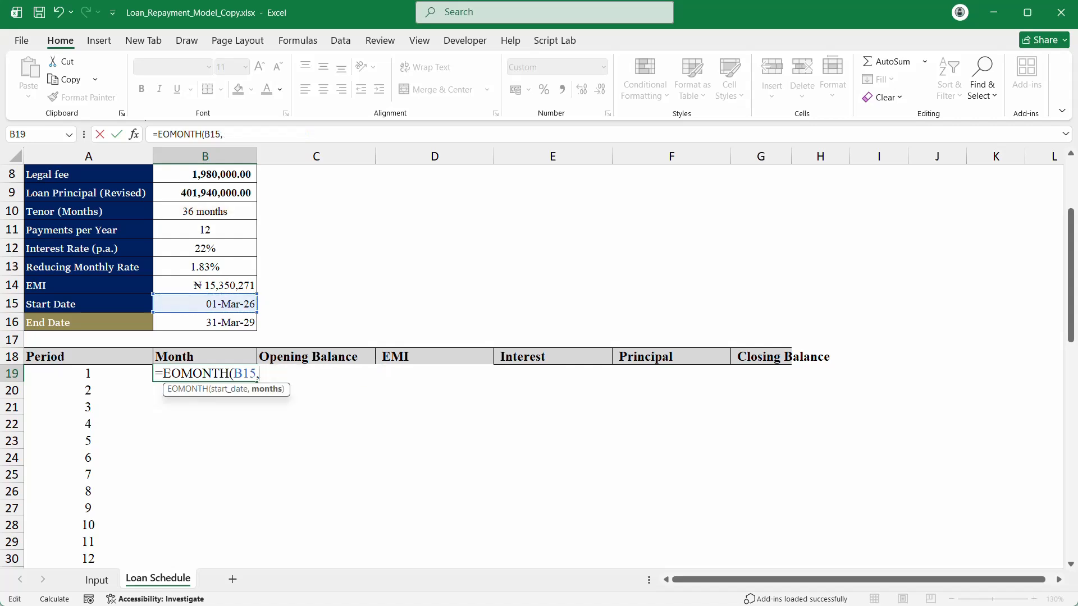
{"action": "type", "text": "se"}
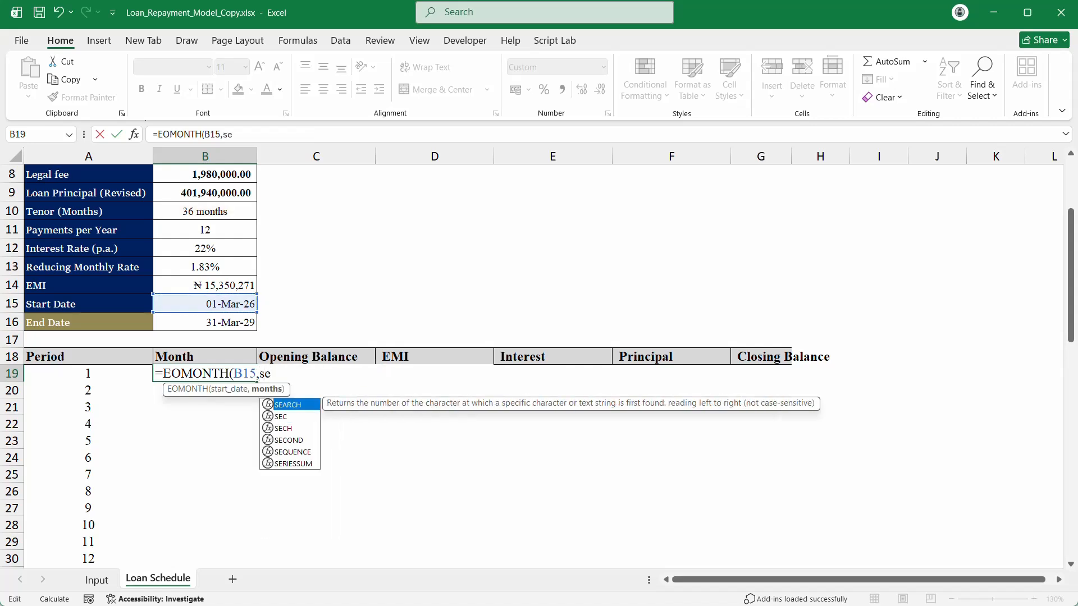
{"action": "key", "text": "Down"}
{"action": "key", "text": "Down"}
{"action": "key", "text": "Down"}
{"action": "key", "text": "Down"}
{"action": "key", "text": "Tab"}
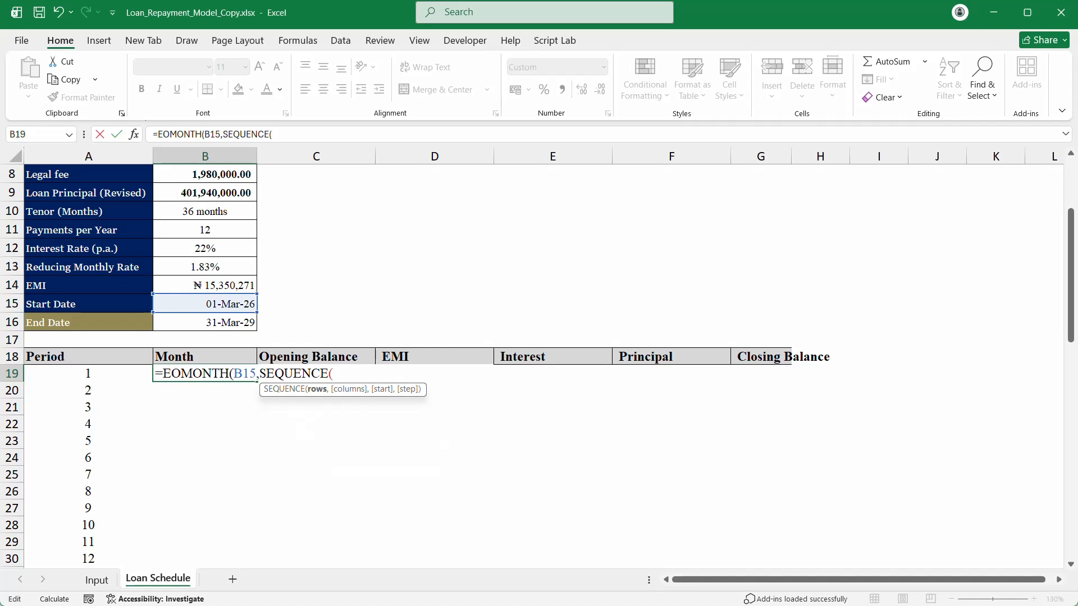
{"action": "left_click", "coordinate": [195, 209]}
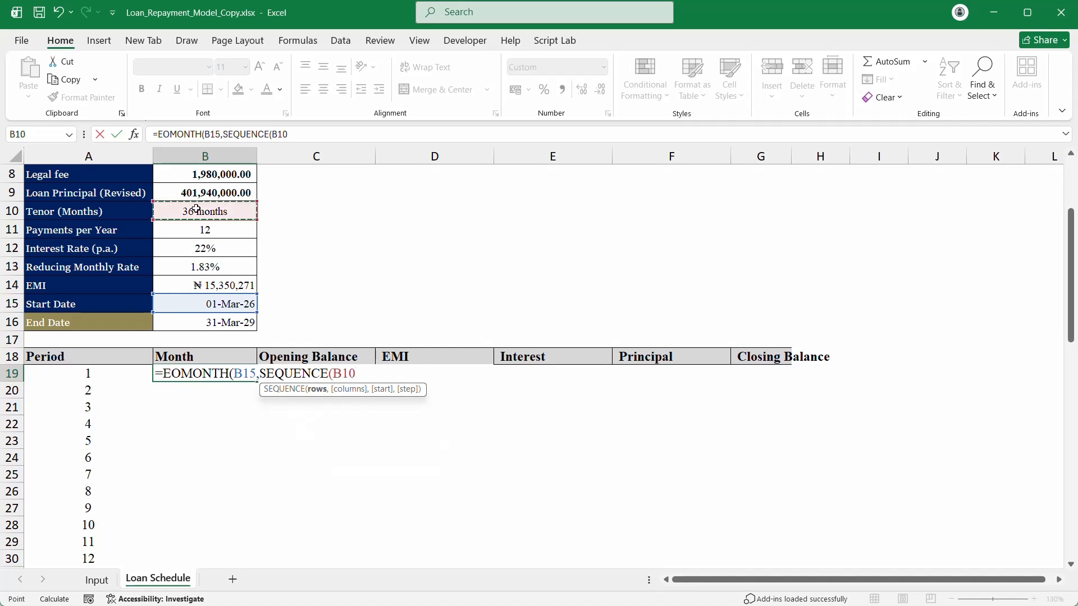
{"action": "type", "text": ")"}
{"action": "key", "text": "Return"}
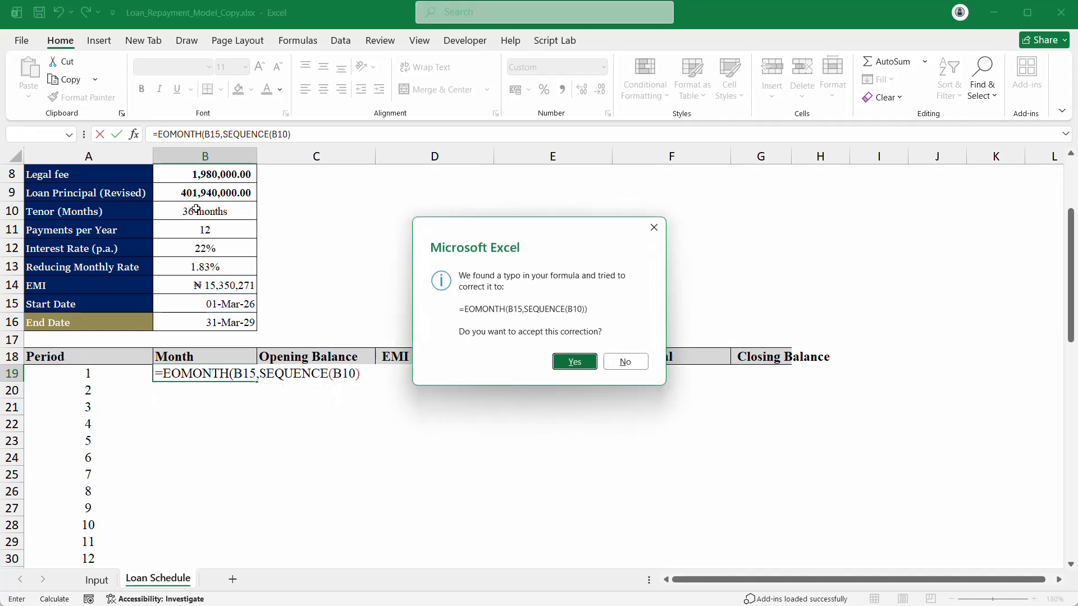
{"action": "key", "text": "Return"}
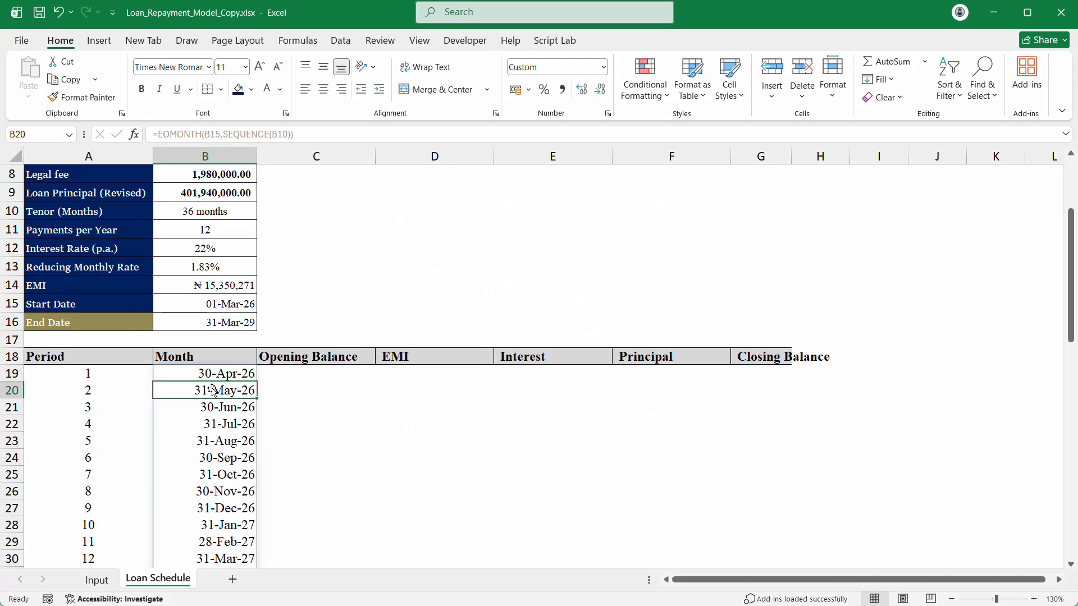
Step: Centre the 36 spilled payment dates in B19:B54
{"action": "left_click", "coordinate": [222, 373]}
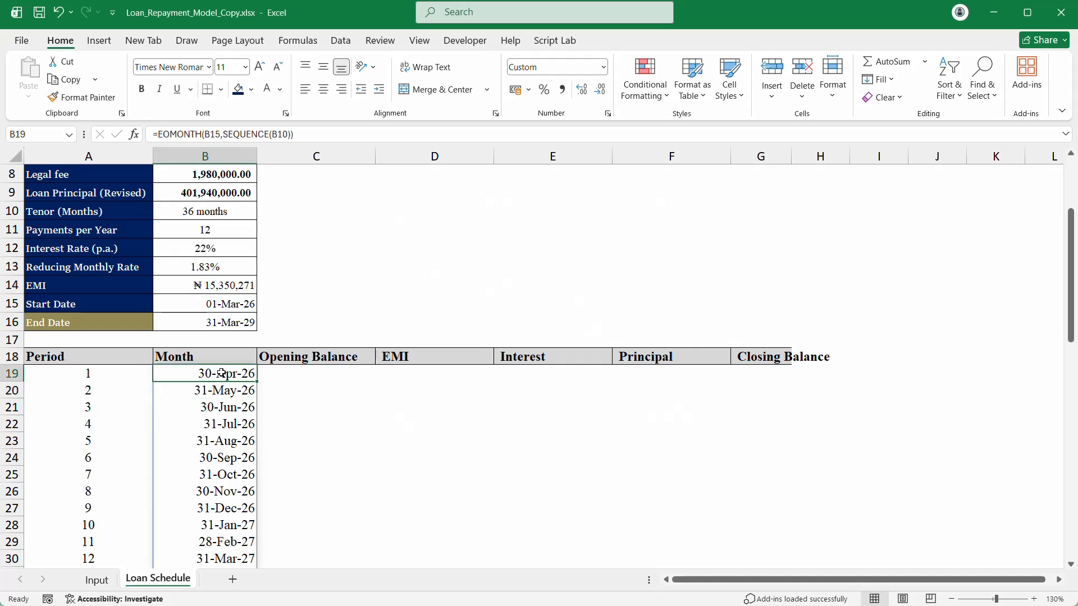
{"action": "key", "text": "ctrl+shift+Down"}
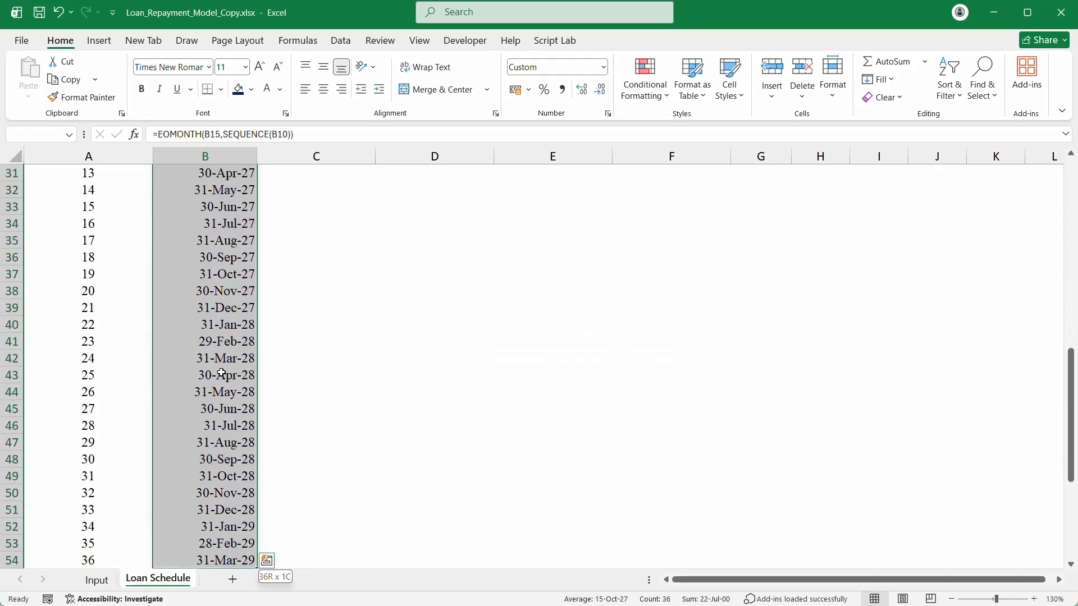
{"action": "key", "text": "ctrl+q"}
{"action": "key", "text": "Escape"}
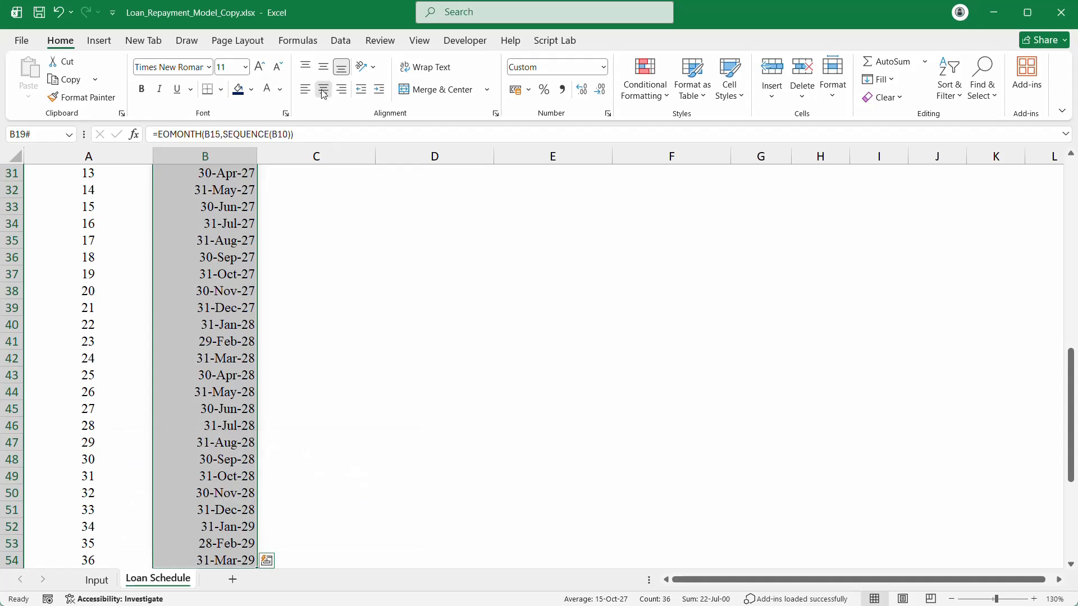
{"action": "left_click", "coordinate": [323, 90]}
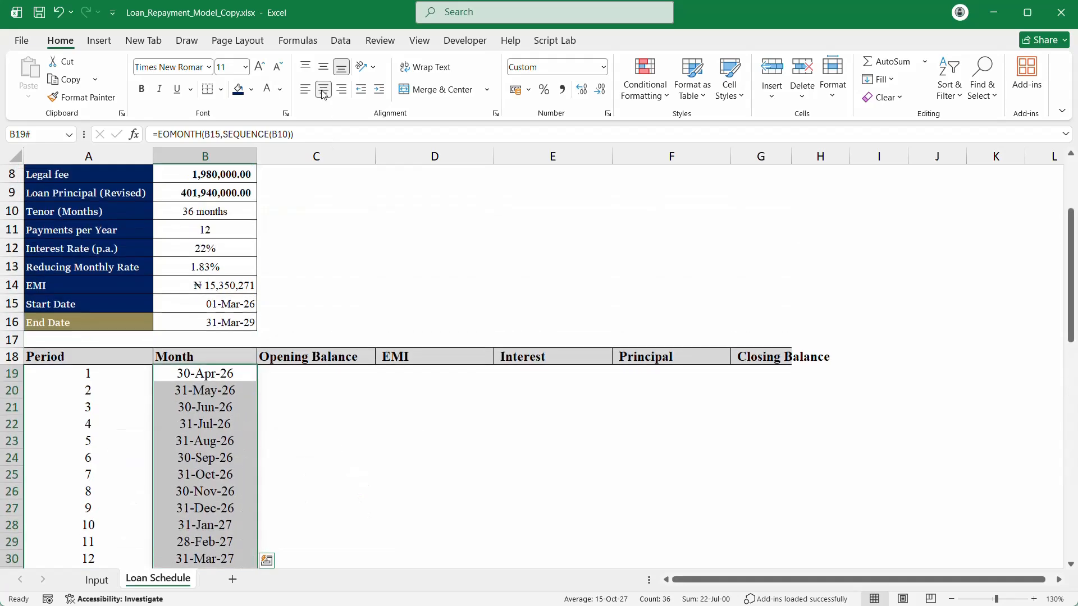
{"action": "left_click", "coordinate": [292, 434]}
{"action": "scroll", "coordinate": [293, 430], "scroll_direction": "down", "scroll_amount": 9}
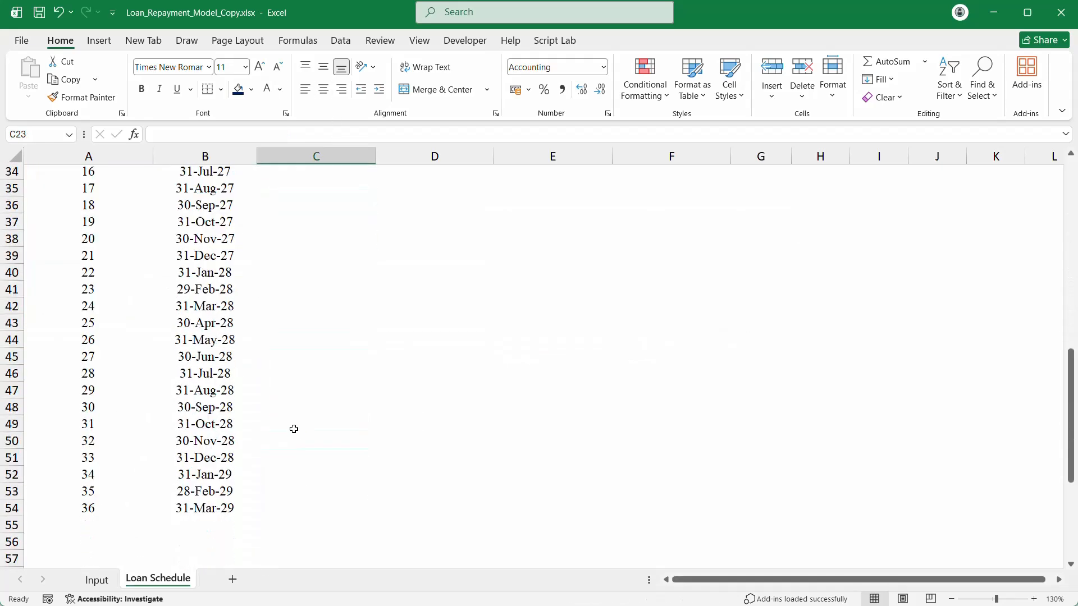
{"action": "scroll", "coordinate": [294, 429], "scroll_direction": "down", "scroll_amount": 4}
{"action": "scroll", "coordinate": [293, 429], "scroll_direction": "up", "scroll_amount": 13}
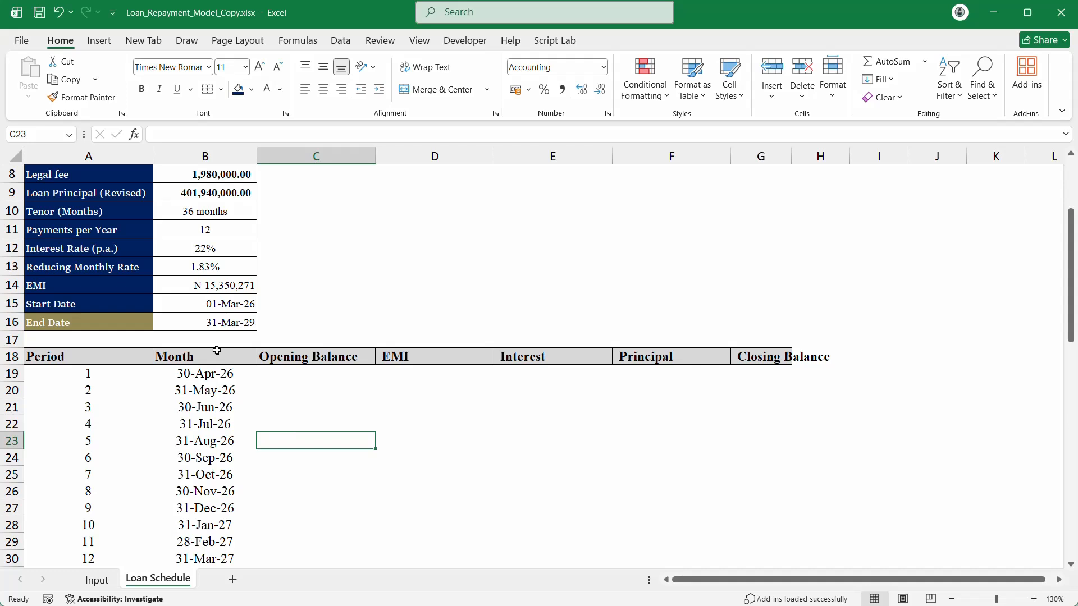
Step: Rename the B18 heading from Month to Payment Date
{"action": "left_click", "coordinate": [215, 352]}
{"action": "type", "text": "Payment"}
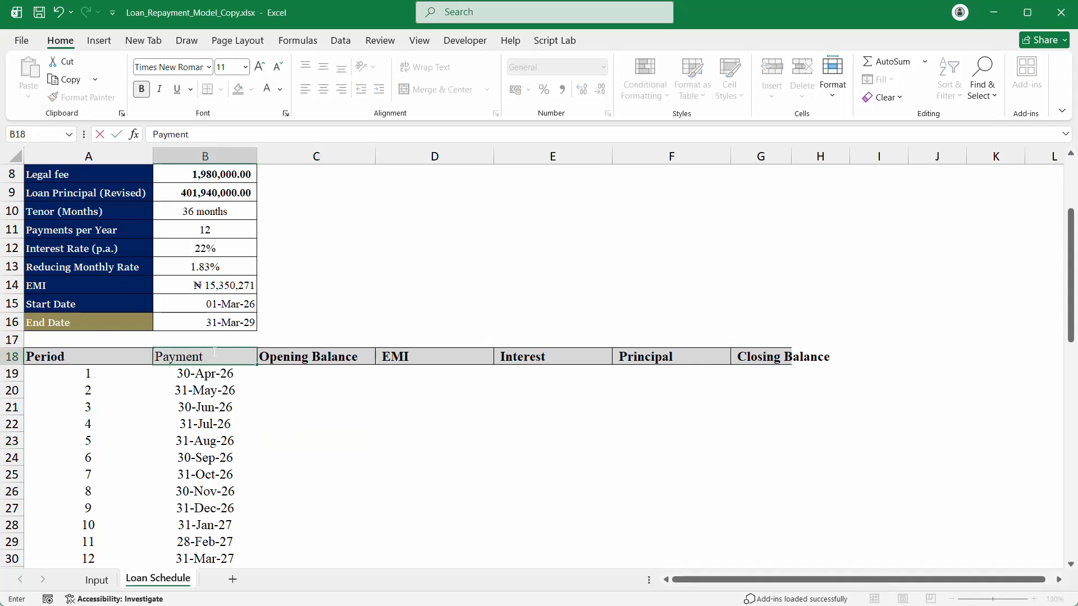
{"action": "type", "text": " Date"}
{"action": "key", "text": "Return"}
{"action": "scroll", "coordinate": [233, 388], "scroll_direction": "down", "scroll_amount": 8}
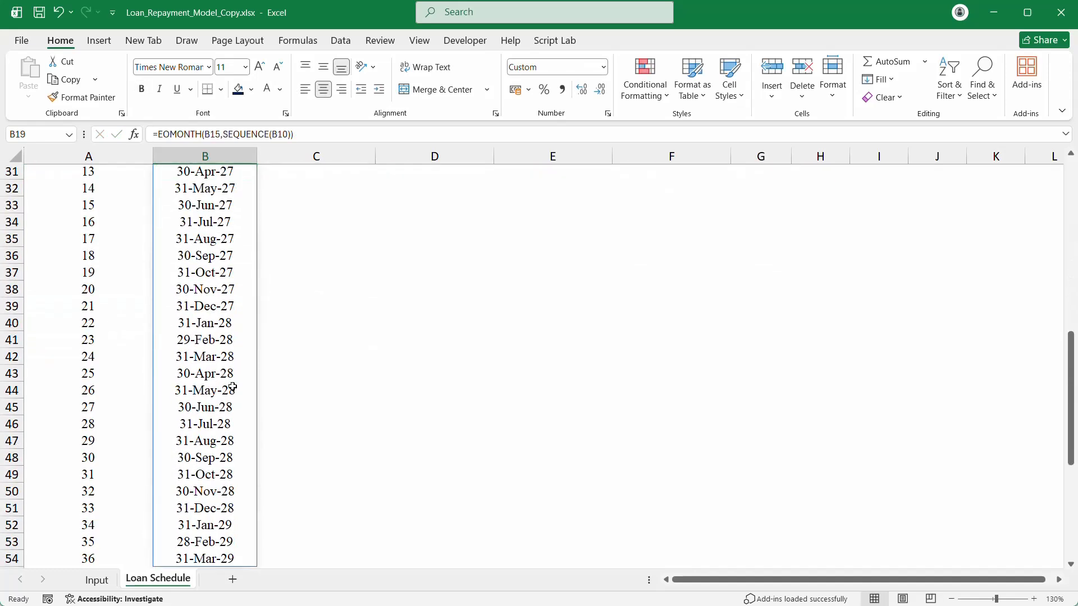
{"action": "scroll", "coordinate": [231, 386], "scroll_direction": "down", "scroll_amount": 7}
{"action": "scroll", "coordinate": [236, 382], "scroll_direction": "up", "scroll_amount": 16}
Step: Set the period-1 Opening Balance to reference the loan principal, showing 401,940,000.00
{"action": "left_click", "coordinate": [325, 472]}
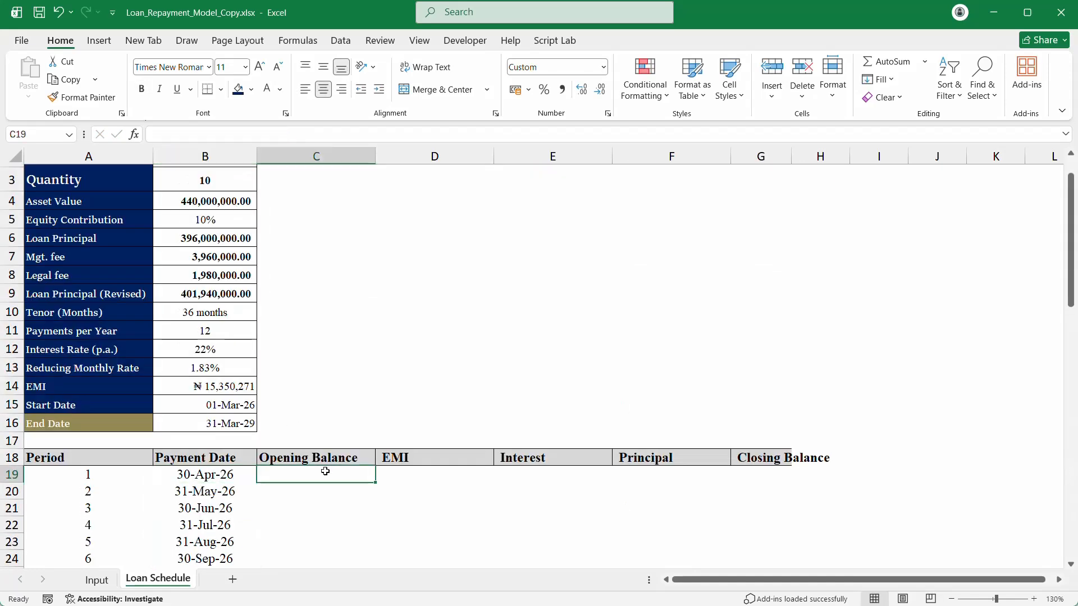
{"action": "type", "text": "="}
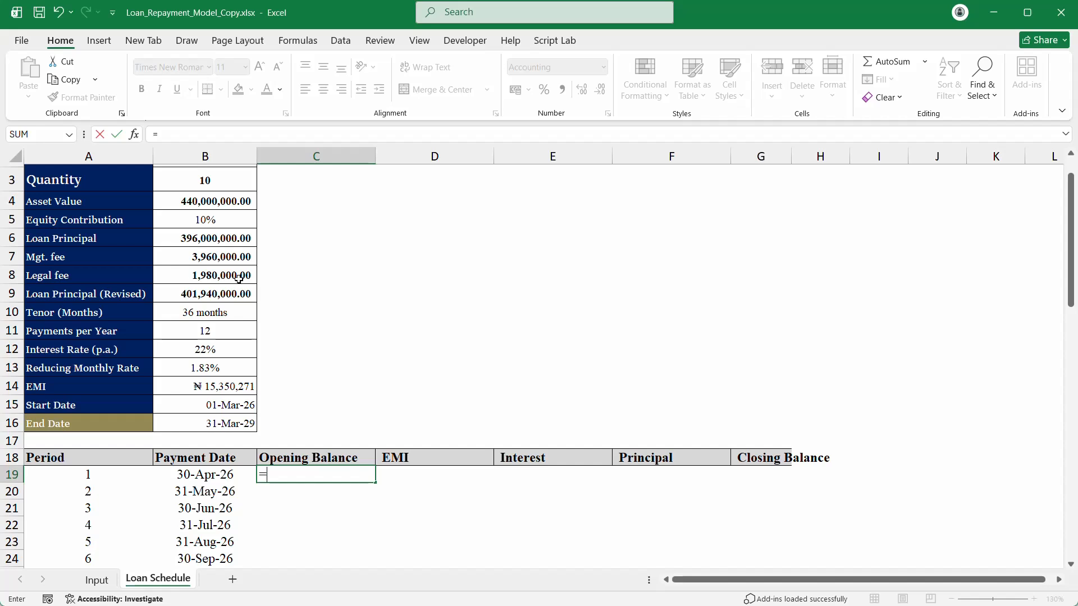
{"action": "left_click", "coordinate": [225, 293]}
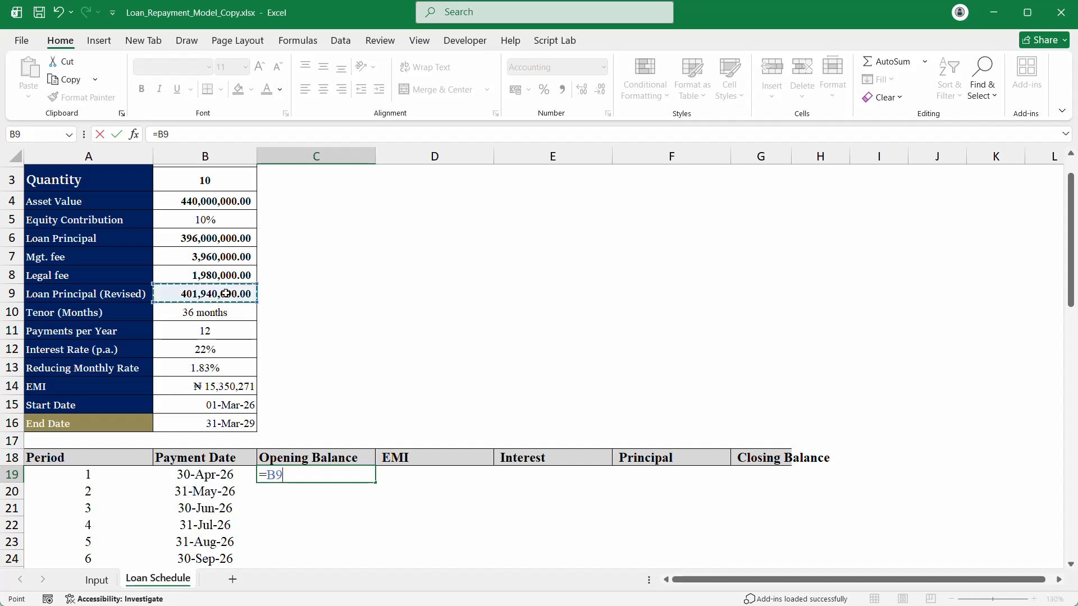
{"action": "key", "text": "Return"}
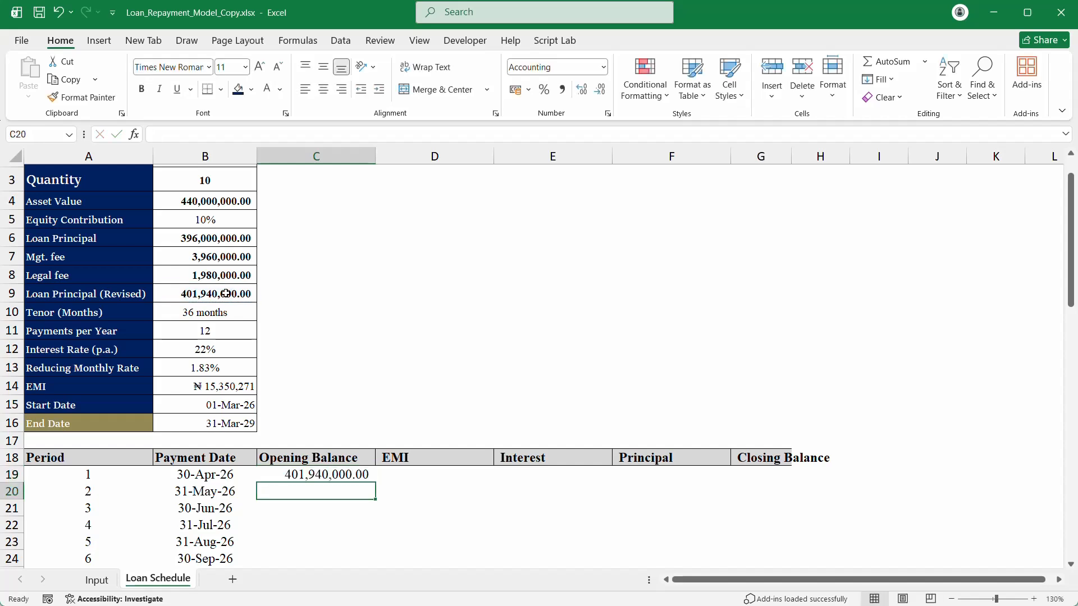
{"action": "scroll", "coordinate": [259, 275], "scroll_direction": "down", "scroll_amount": 2}
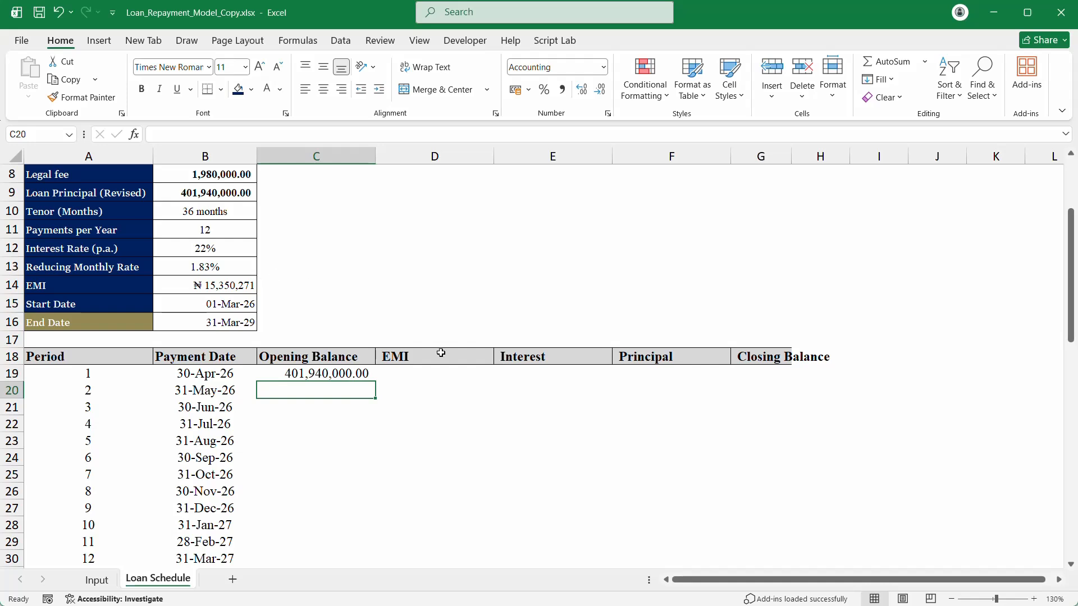
Step: Start the EMI formula in D19 as =SEQUENCE(B10), spilling period numbers down the column
{"action": "left_click", "coordinate": [411, 377]}
{"action": "type", "text": "="}
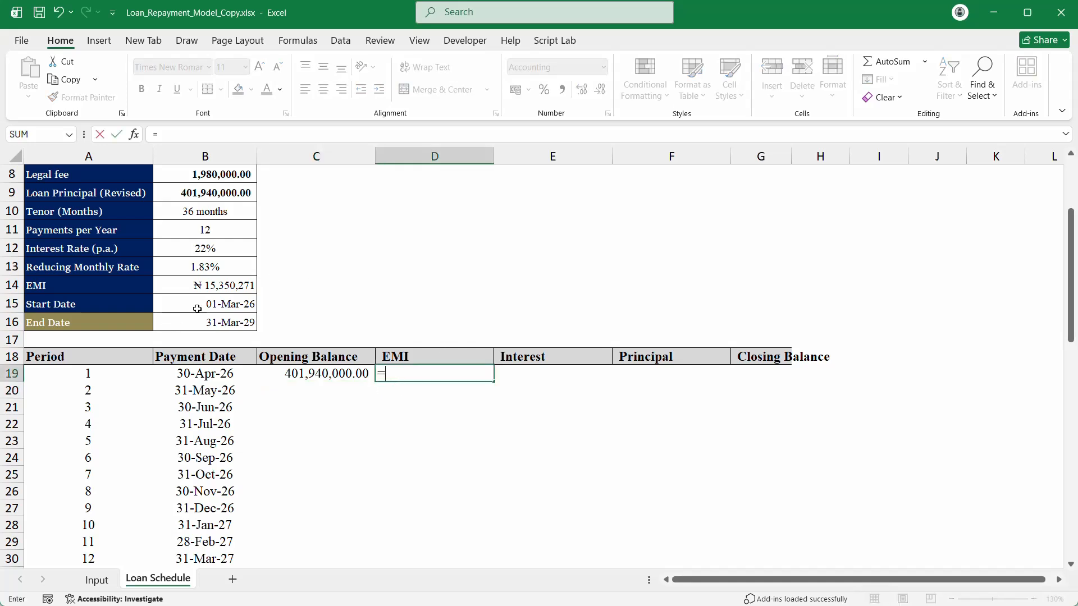
{"action": "left_click", "coordinate": [218, 292]}
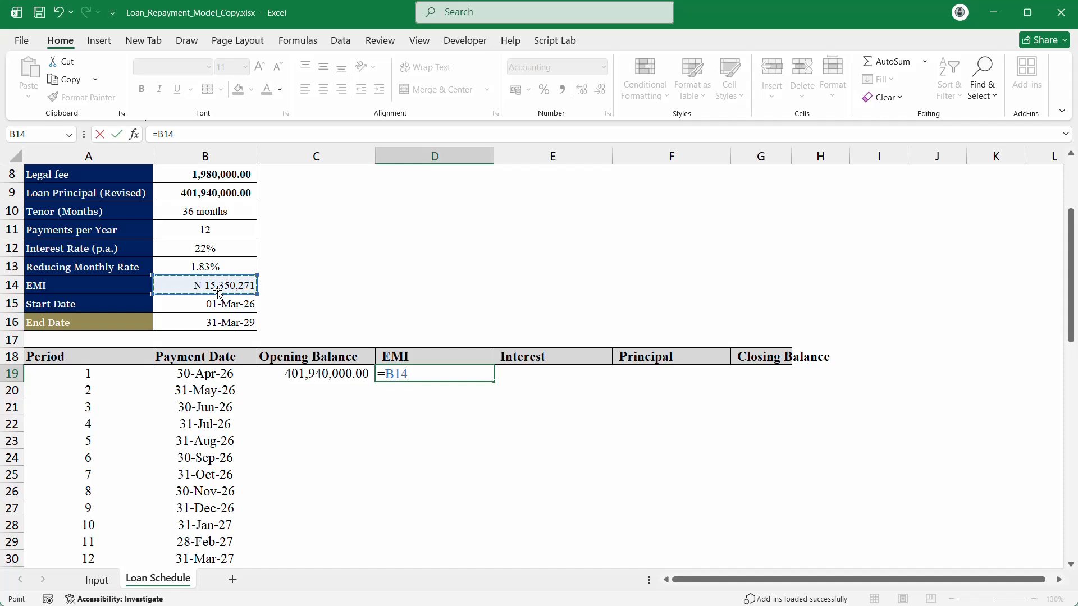
{"action": "type", "text": "*SE"}
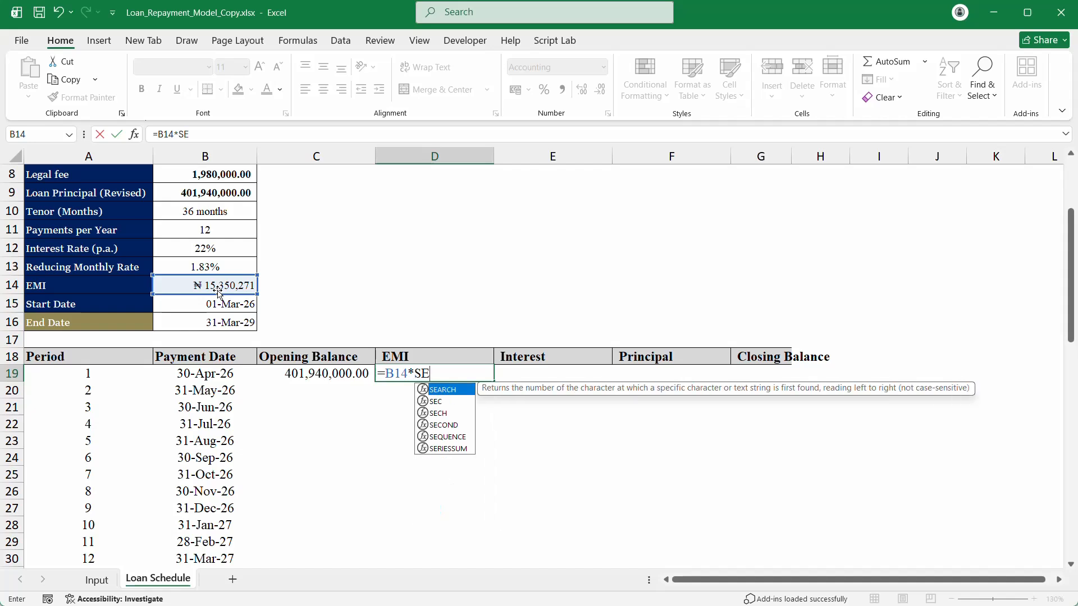
{"action": "key", "text": "Down"}
{"action": "key", "text": "Down"}
{"action": "key", "text": "Down"}
{"action": "key", "text": "Down"}
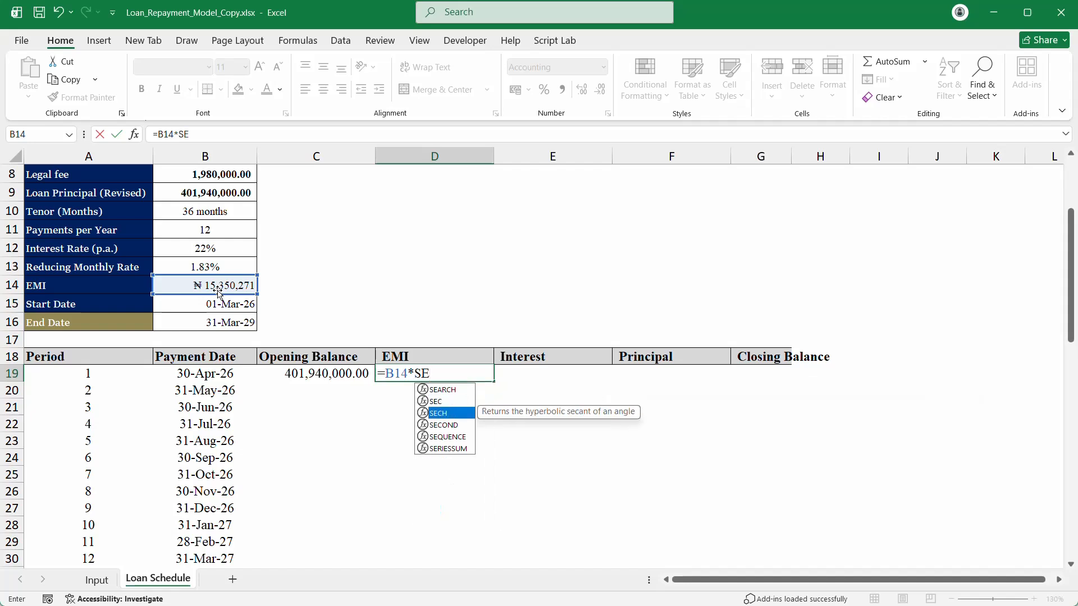
{"action": "key", "text": "Tab"}
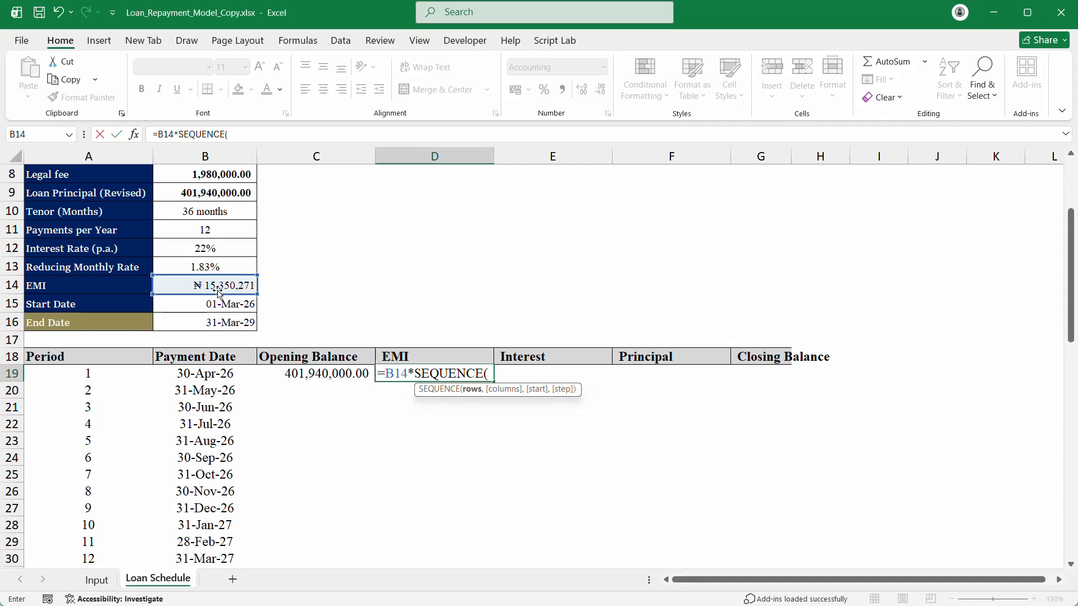
{"action": "key", "text": "BackSpace"}
{"action": "key", "text": "BackSpace"}
{"action": "key", "text": "BackSpace"}
{"action": "key", "text": "BackSpace"}
{"action": "key", "text": "BackSpace"}
{"action": "key", "text": "BackSpace"}
{"action": "key", "text": "BackSpace"}
{"action": "key", "text": "BackSpace"}
{"action": "key", "text": "BackSpace"}
{"action": "key", "text": "BackSpace"}
{"action": "key", "text": "BackSpace"}
{"action": "key", "text": "BackSpace"}
{"action": "key", "text": "BackSpace"}
{"action": "key", "text": "BackSpace"}
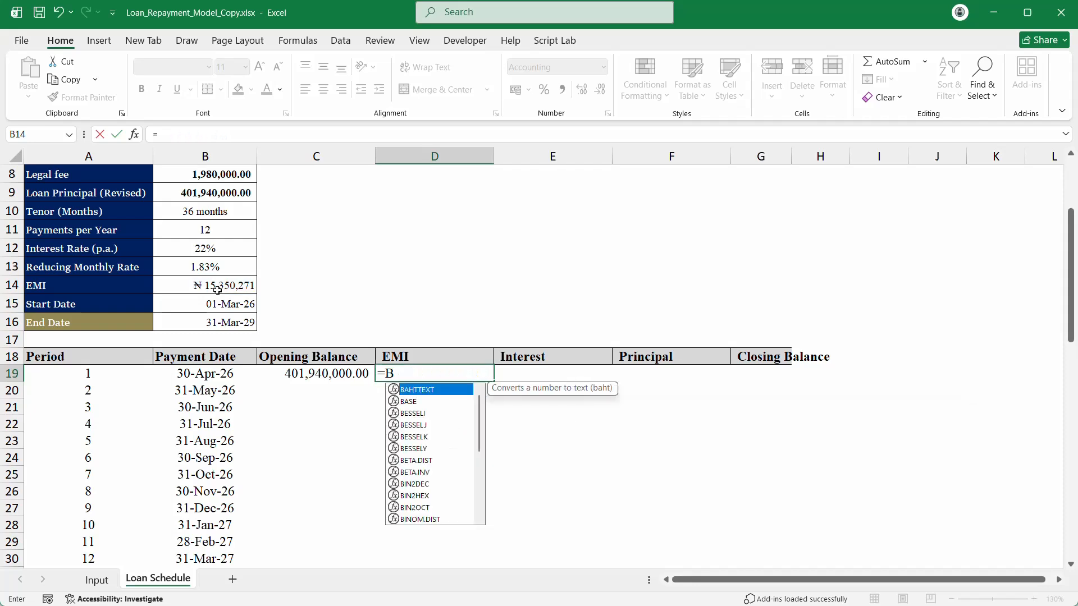
{"action": "type", "text": "=S"}
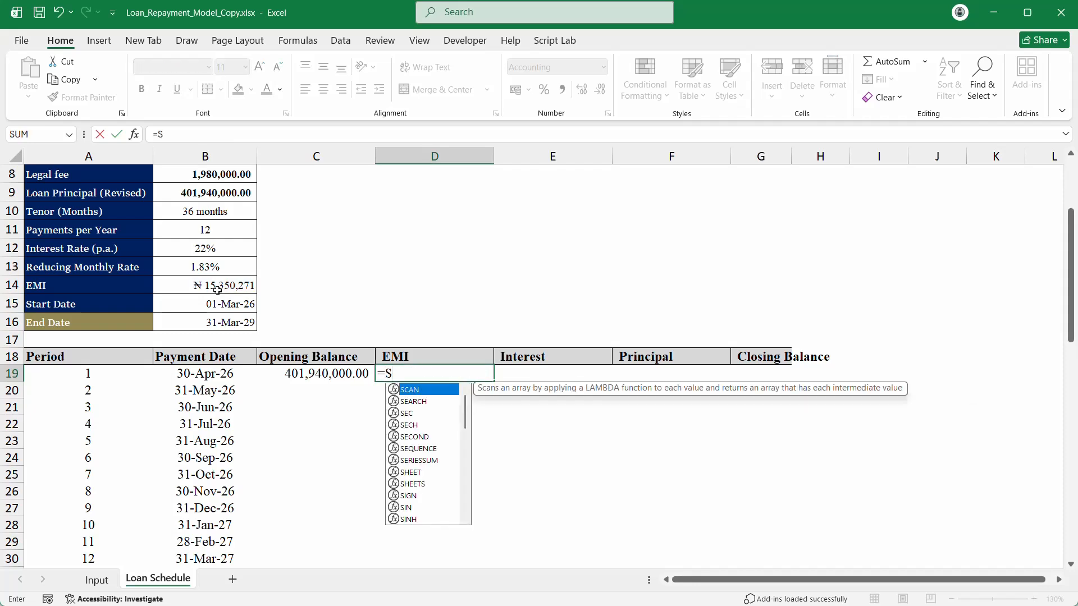
{"action": "type", "text": "equ"}
{"action": "key", "text": "Tab"}
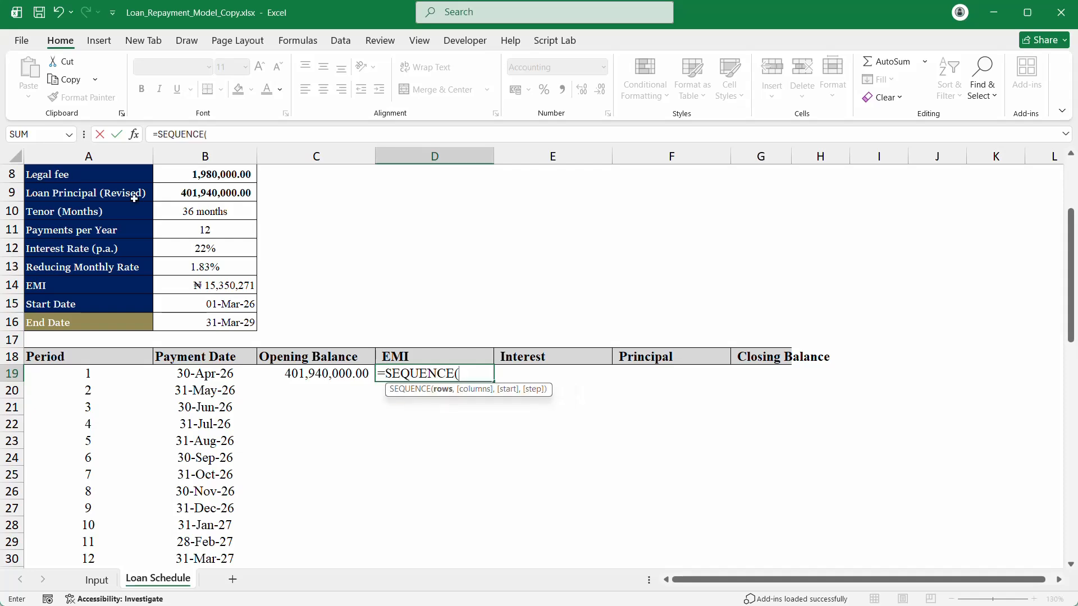
{"action": "left_click", "coordinate": [205, 214]}
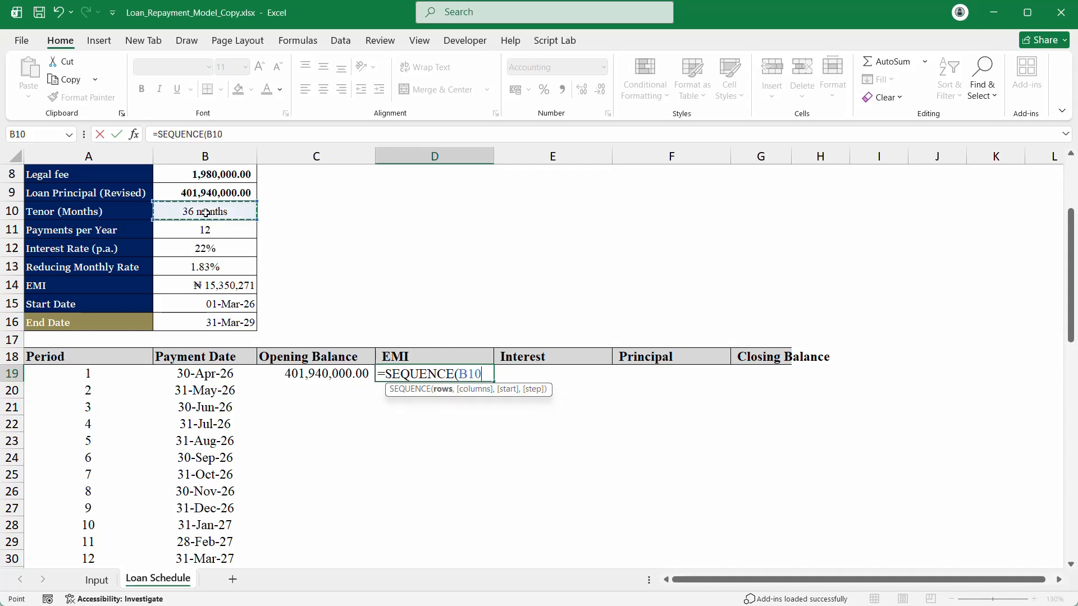
{"action": "type", "text": ")"}
{"action": "key", "text": "Return"}
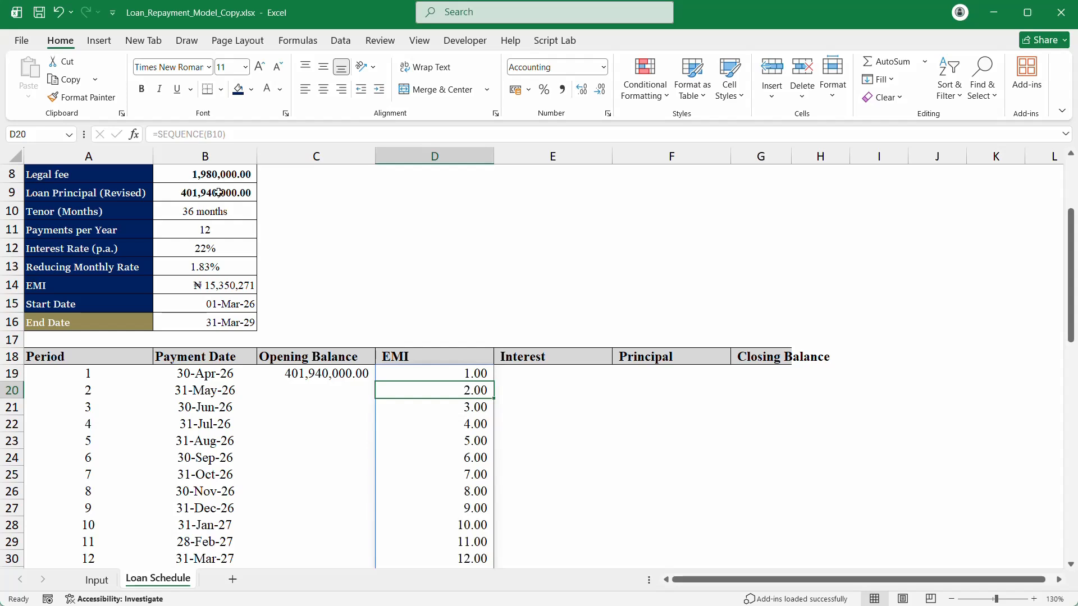
Step: Change D19 to =SEQUENCE(B10)^0*B14 so every period shows the 15,350,271 EMI
{"action": "double_click", "coordinate": [442, 373]}
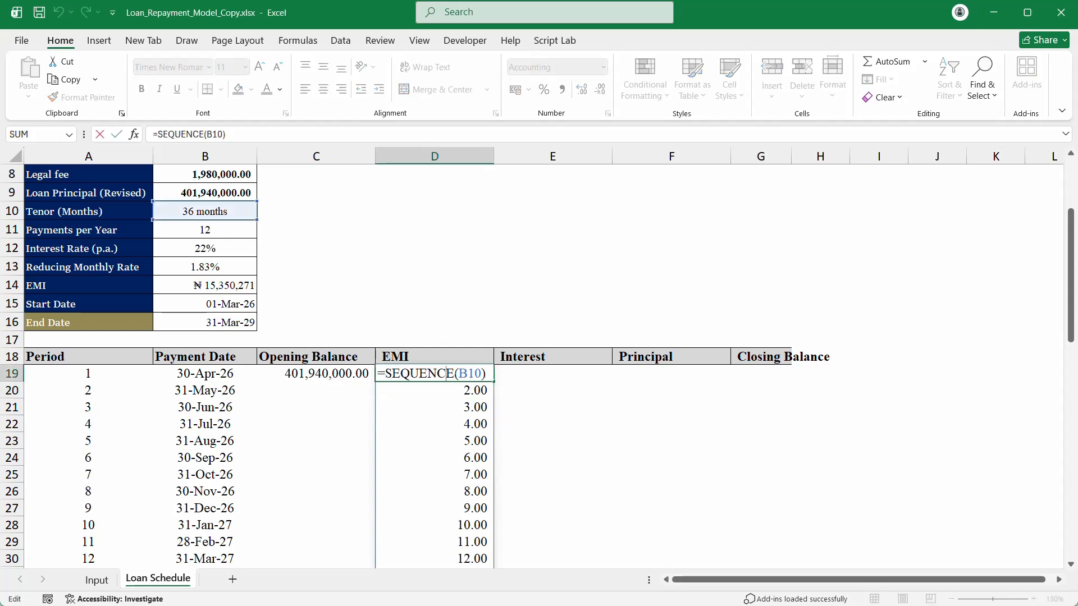
{"action": "key", "text": "Escape"}
{"action": "double_click", "coordinate": [442, 373]}
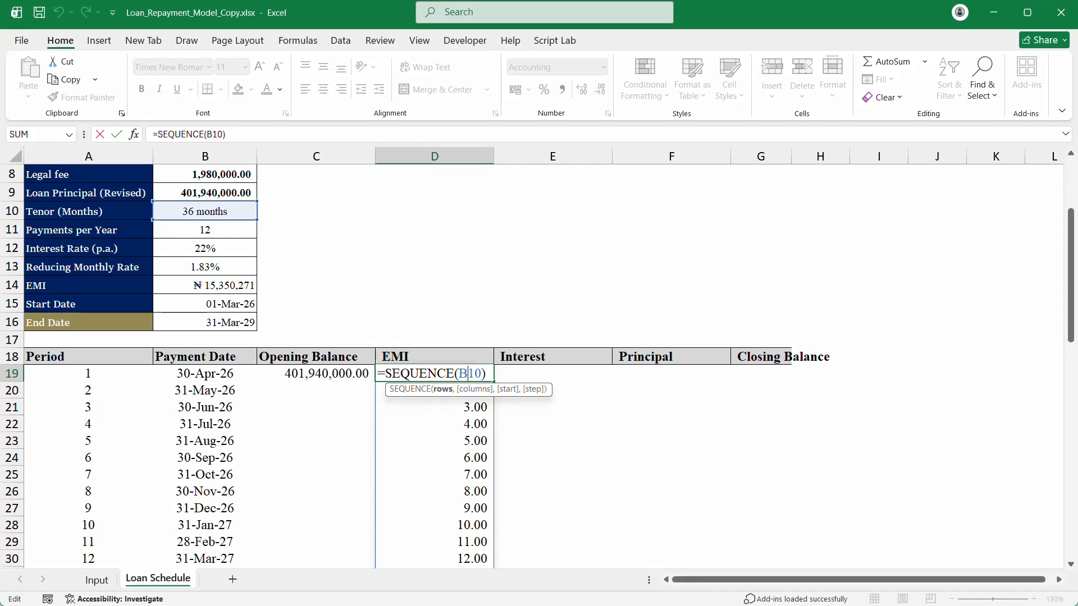
{"action": "scroll", "coordinate": [598, 389], "scroll_direction": "down", "scroll_amount": 11}
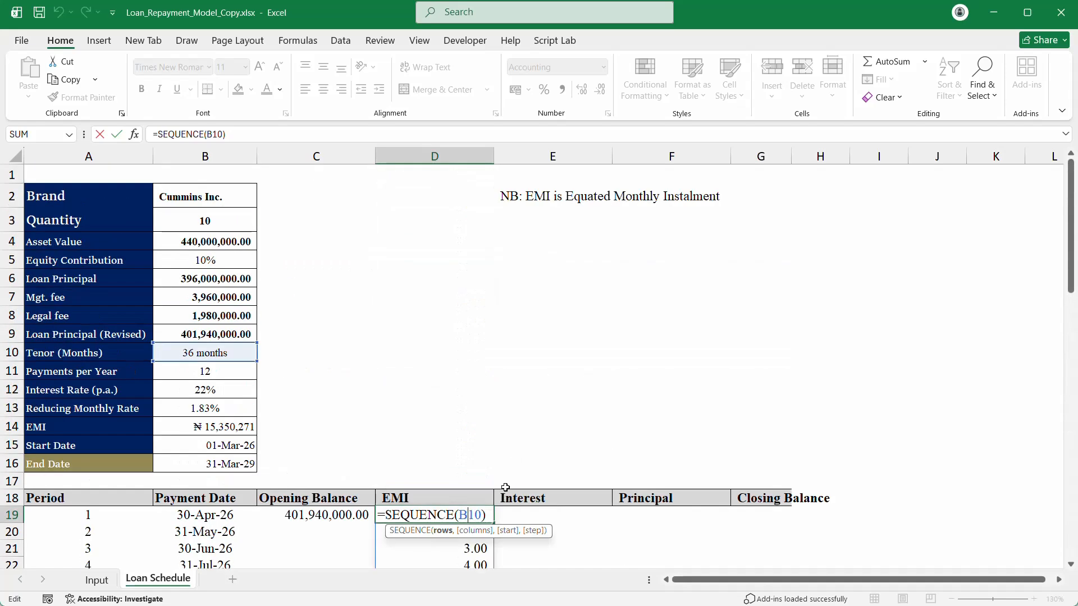
{"action": "left_click", "coordinate": [486, 515]}
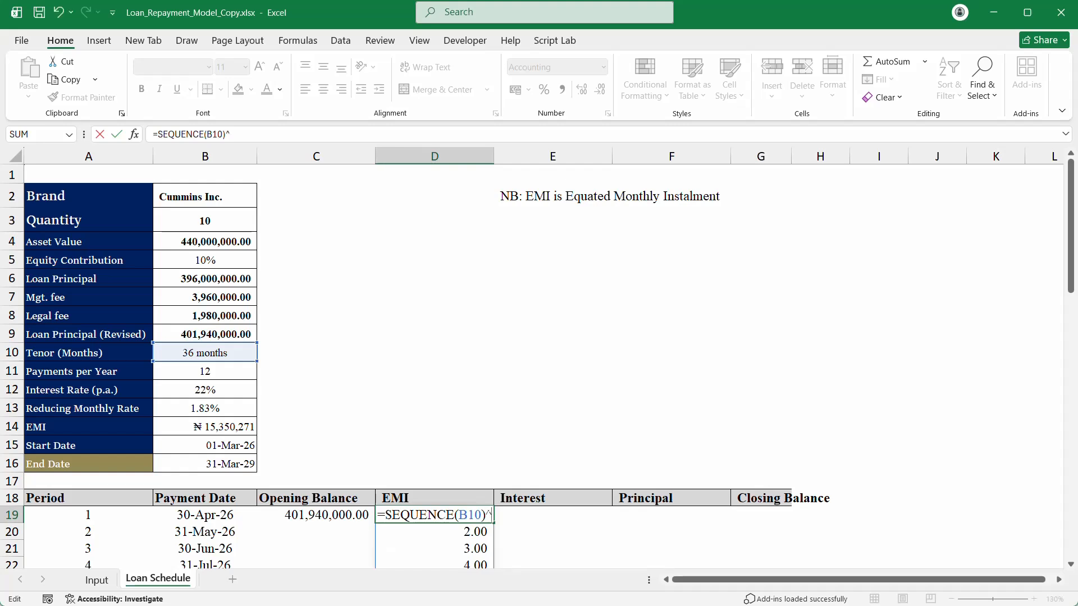
{"action": "type", "text": "^0"}
{"action": "key", "text": "ctrl+Return"}
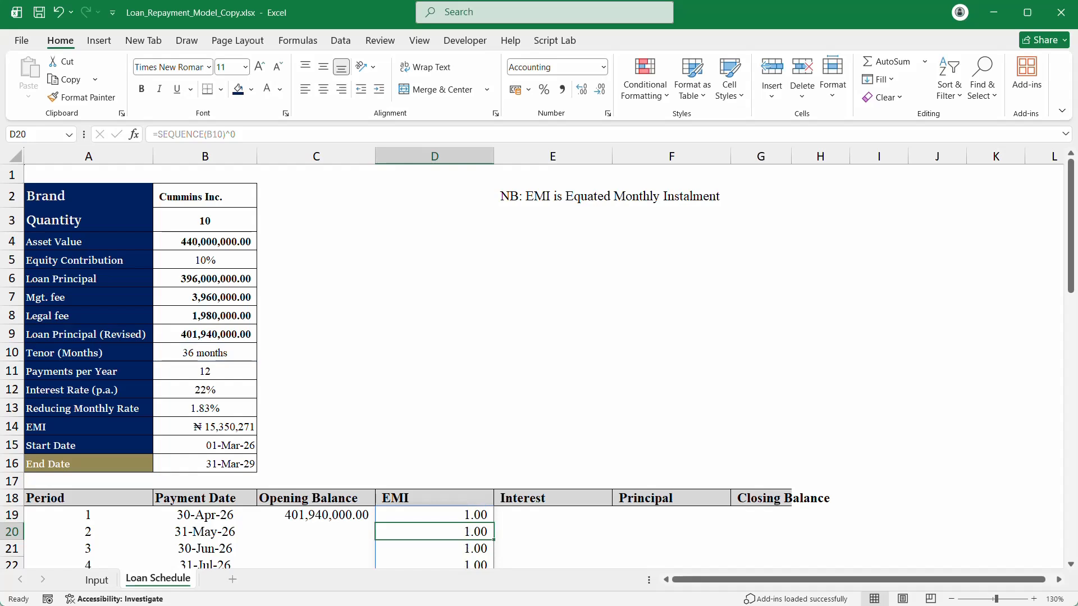
{"action": "double_click", "coordinate": [474, 515]}
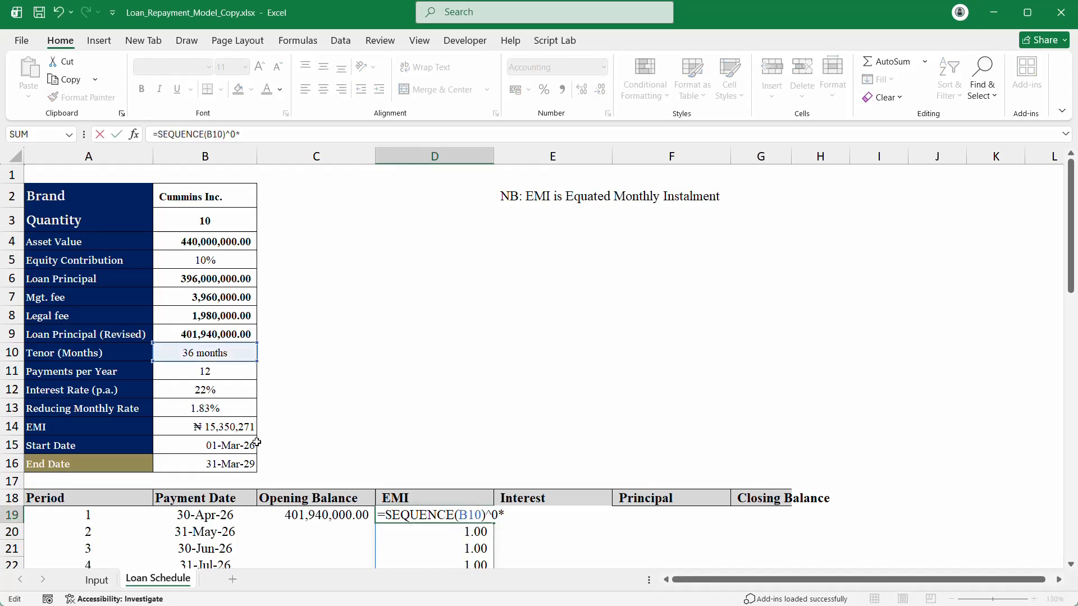
{"action": "left_click", "coordinate": [196, 424]}
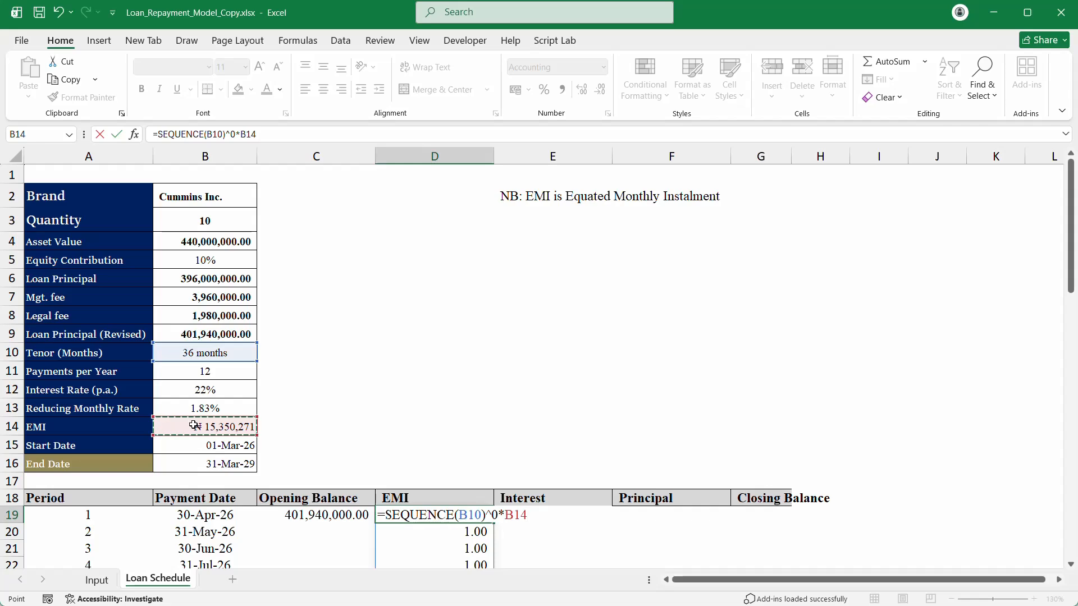
{"action": "key", "text": "Return"}
Step: Show the EMI values in column D without decimals
{"action": "scroll", "coordinate": [214, 441], "scroll_direction": "down", "scroll_amount": 5}
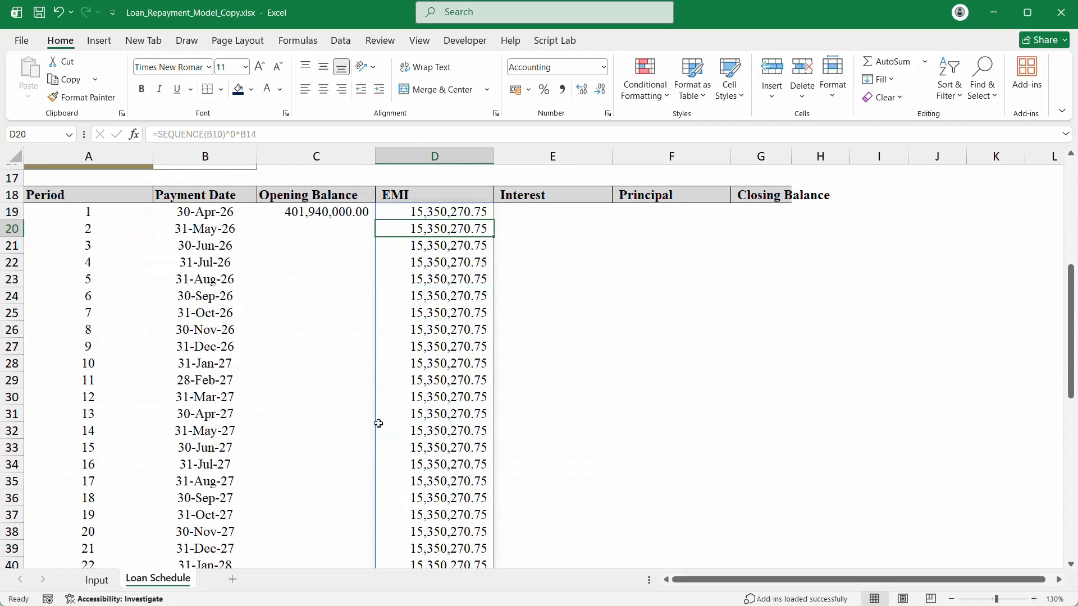
{"action": "left_click", "coordinate": [450, 155]}
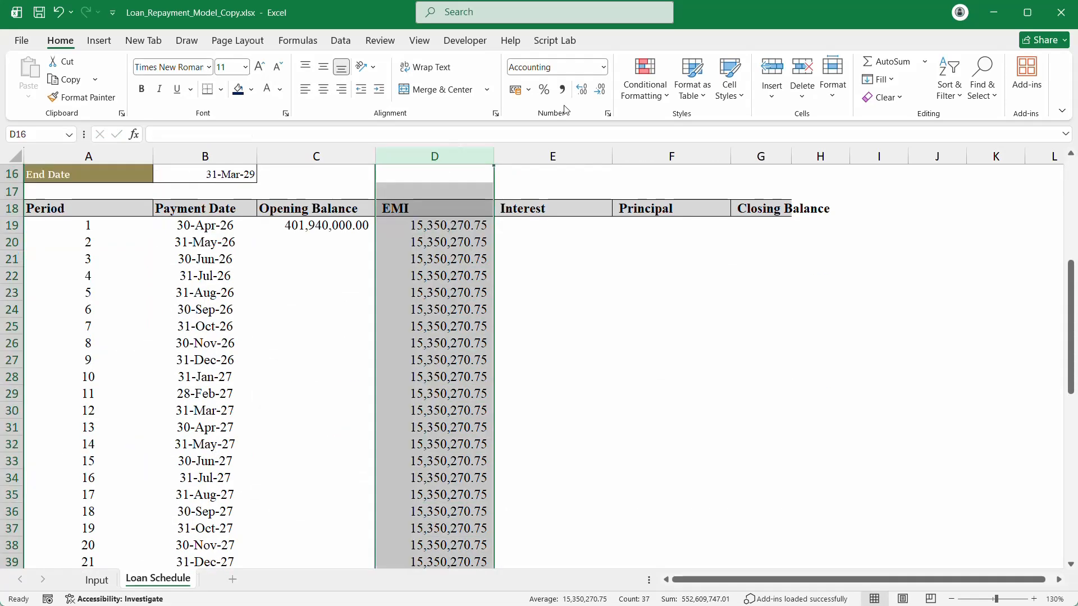
{"action": "left_click", "coordinate": [600, 89]}
{"action": "left_click", "coordinate": [600, 89]}
{"action": "scroll", "coordinate": [433, 337], "scroll_direction": "down", "scroll_amount": 11}
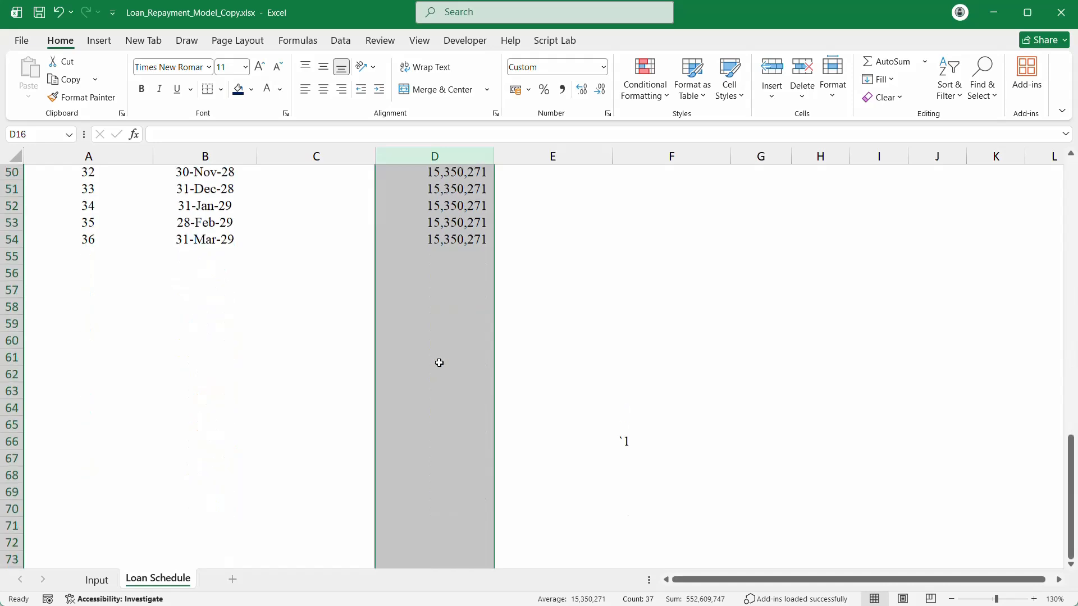
{"action": "scroll", "coordinate": [440, 362], "scroll_direction": "up", "scroll_amount": 13}
{"action": "scroll", "coordinate": [438, 361], "scroll_direction": "up", "scroll_amount": 3}
{"action": "scroll", "coordinate": [483, 388], "scroll_direction": "down", "scroll_amount": 3}
{"action": "scroll", "coordinate": [530, 409], "scroll_direction": "up", "scroll_amount": 2}
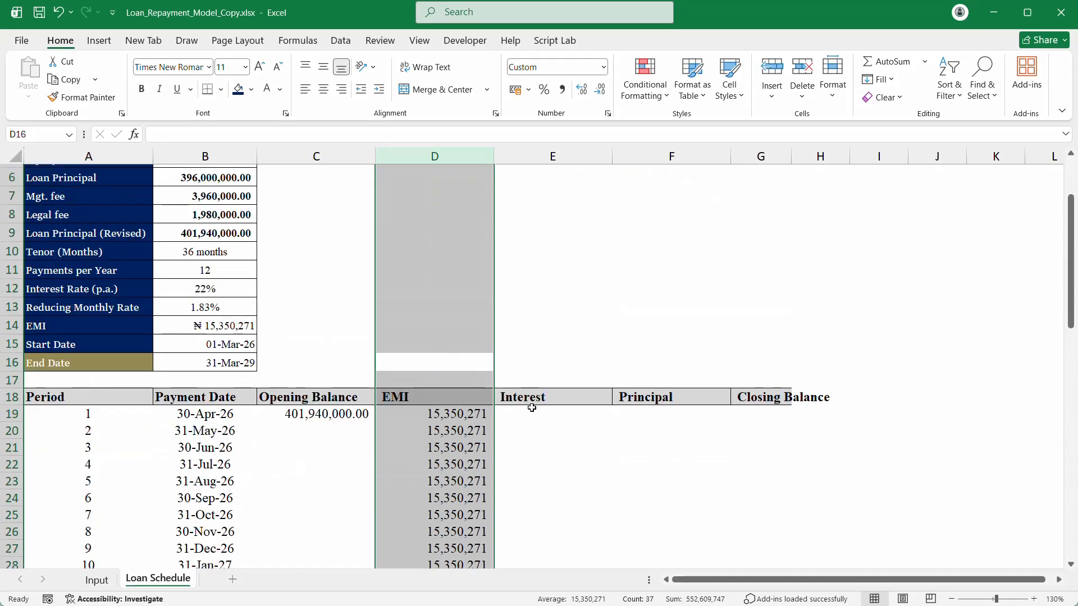
{"action": "left_click", "coordinate": [530, 411]}
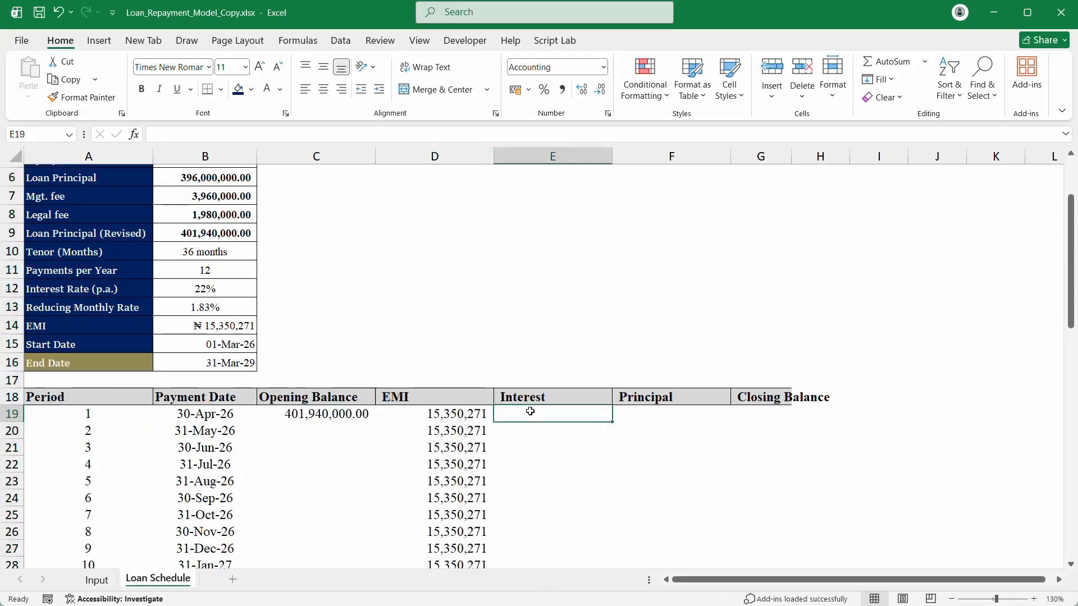
Step: In E19, multiply opening balance C19 by the locked monthly rate B13, giving 7,368,900.00
{"action": "left_click", "coordinate": [424, 401]}
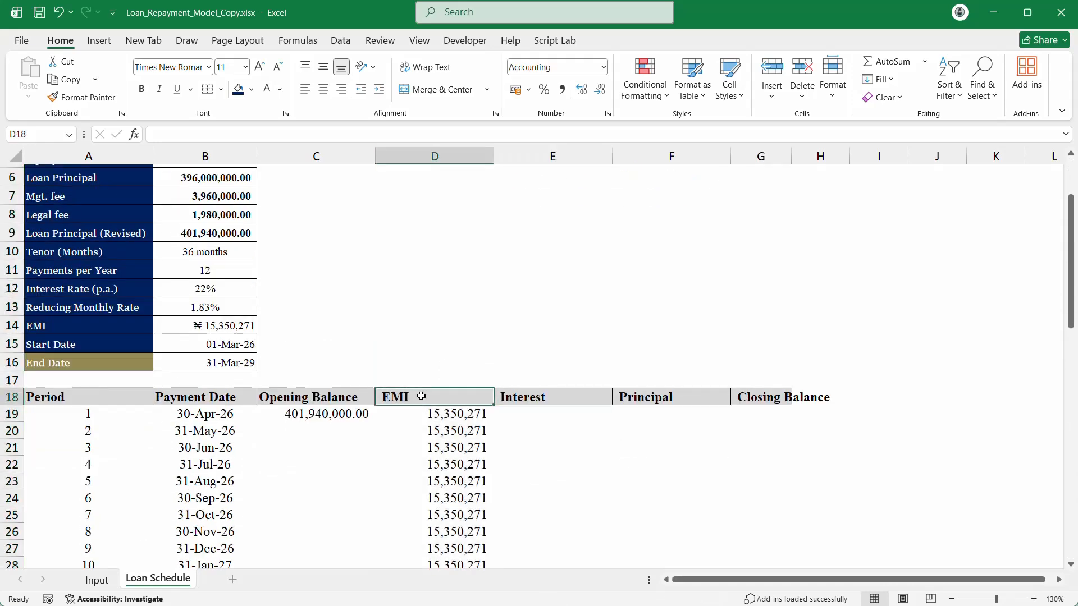
{"action": "left_click", "coordinate": [513, 411]}
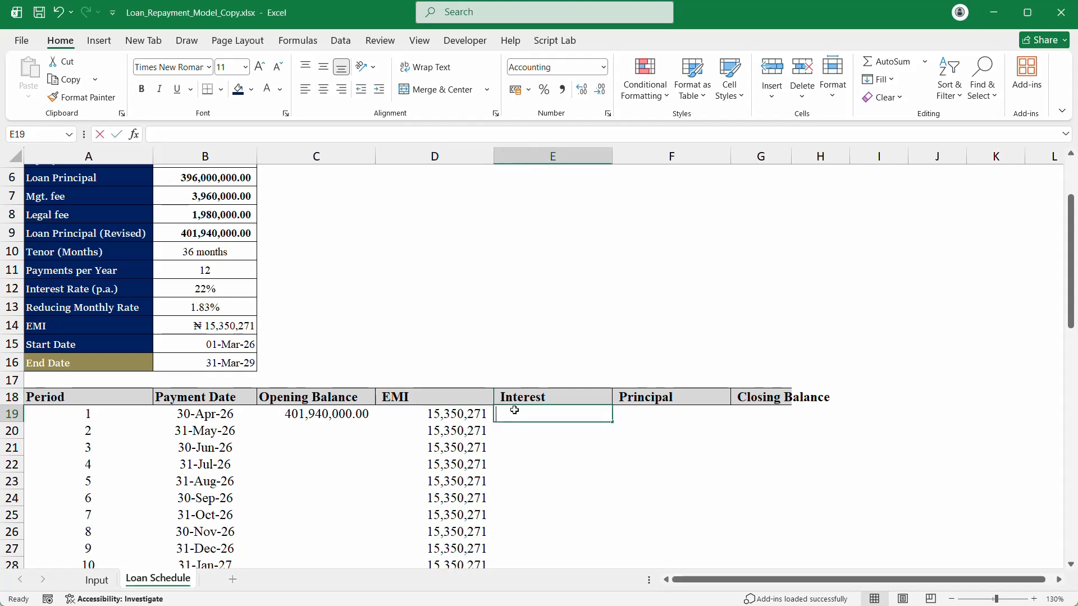
{"action": "type", "text": "="}
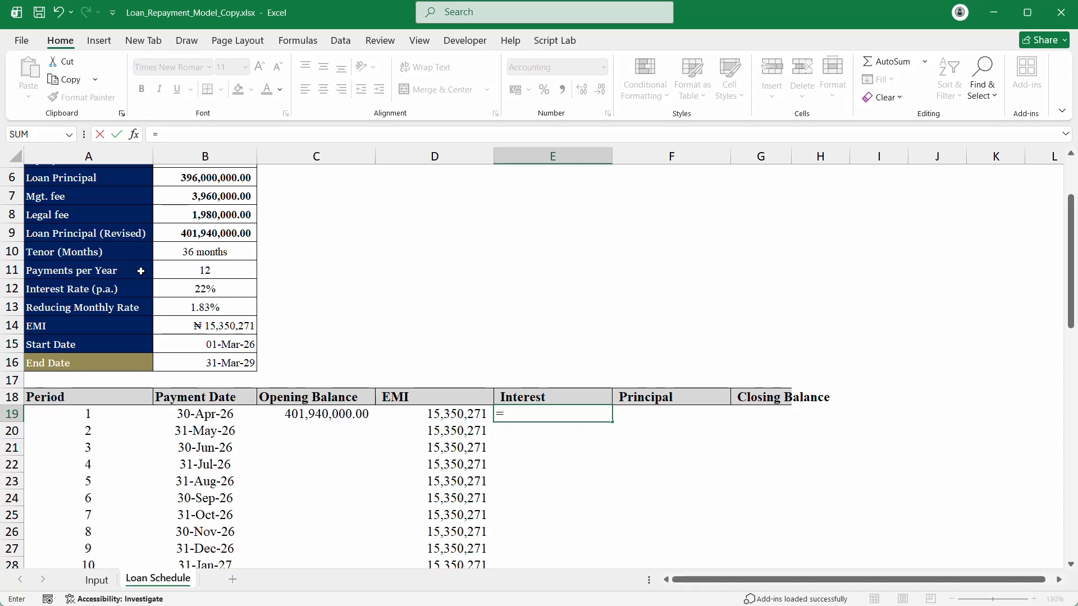
{"action": "left_click", "coordinate": [309, 415]}
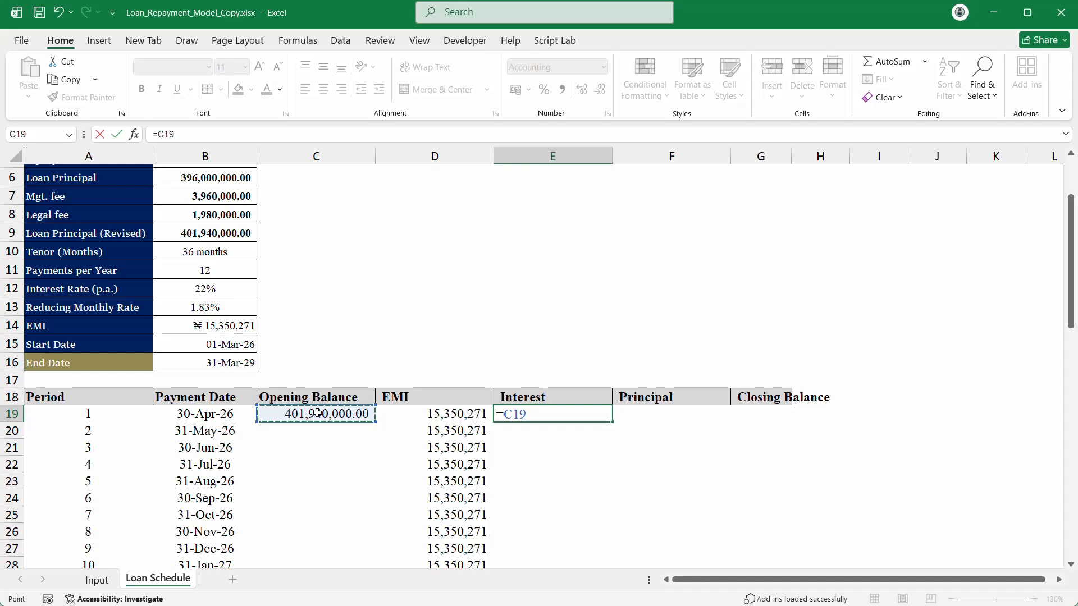
{"action": "type", "text": "*"}
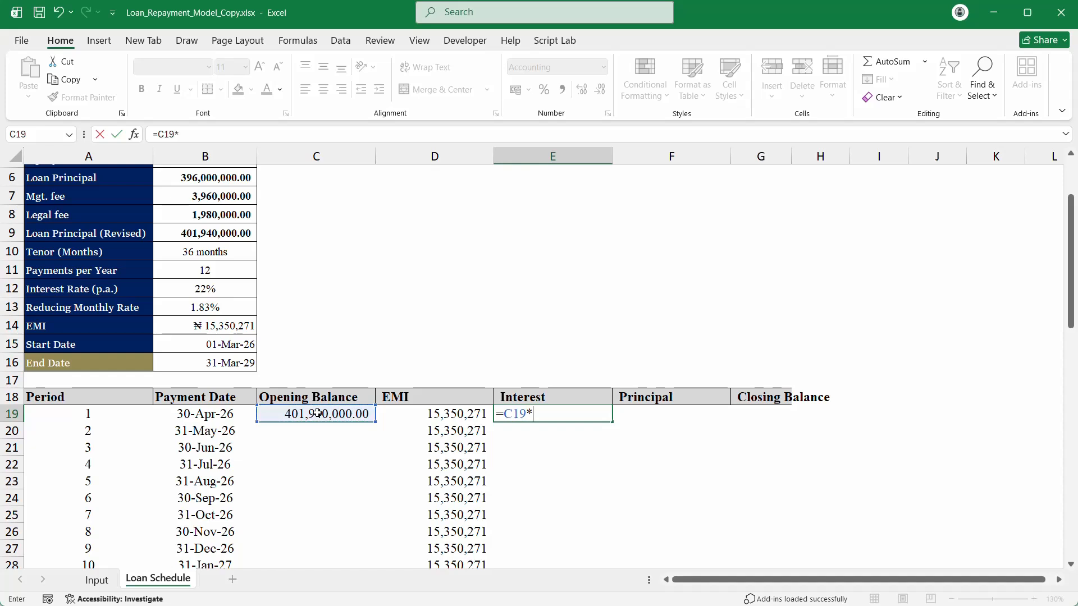
{"action": "left_click", "coordinate": [211, 306]}
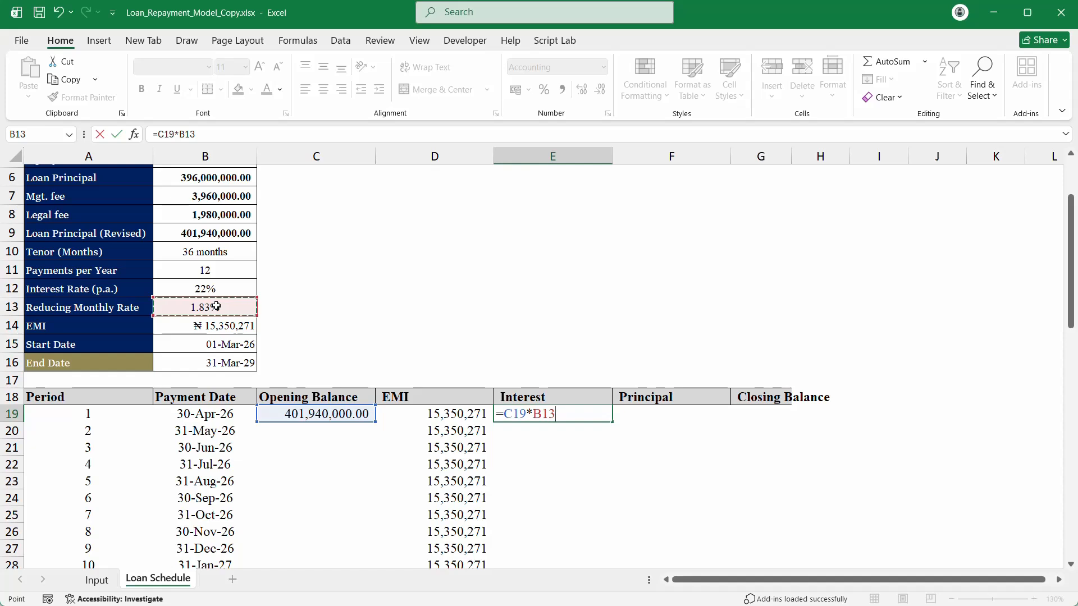
{"action": "key", "text": "F2"}
{"action": "key", "text": "shift+Left"}
{"action": "key", "text": "shift+Left"}
{"action": "key", "text": "shift+Left"}
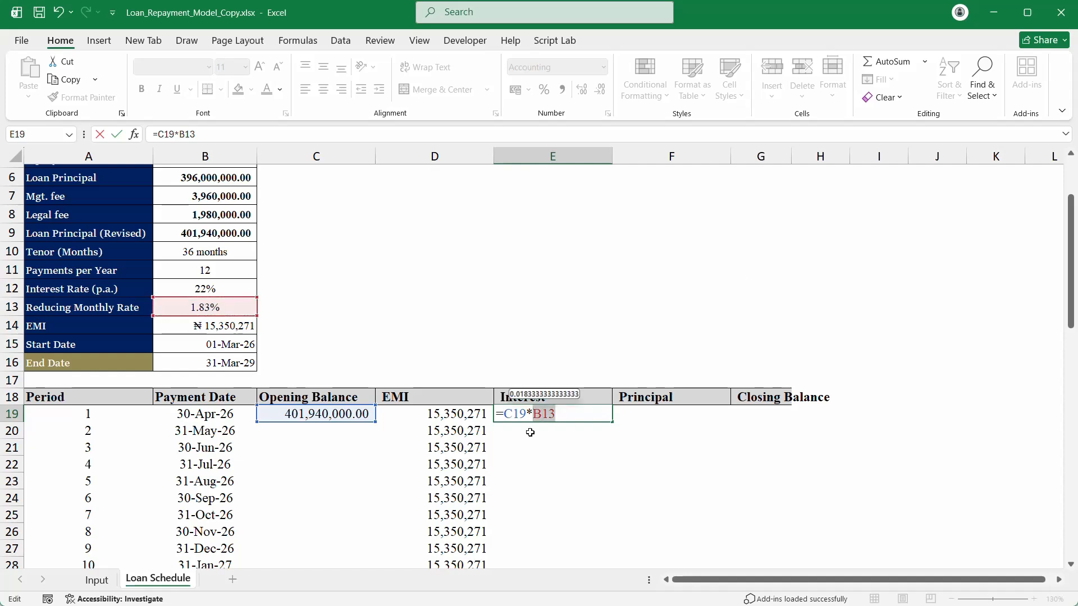
{"action": "key", "text": "XF86Calculator"}
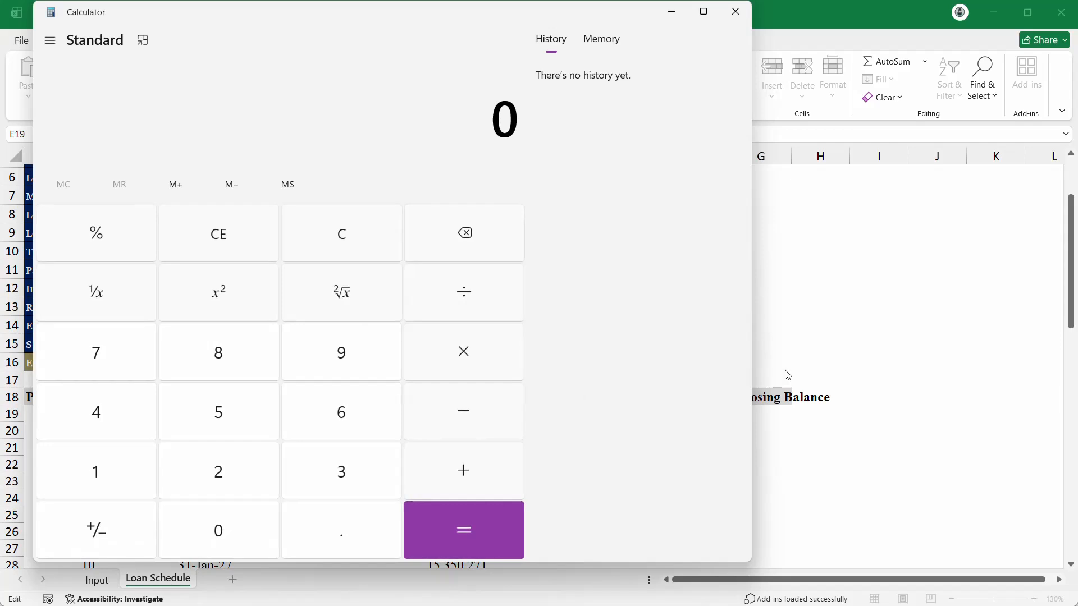
{"action": "left_click", "coordinate": [788, 375]}
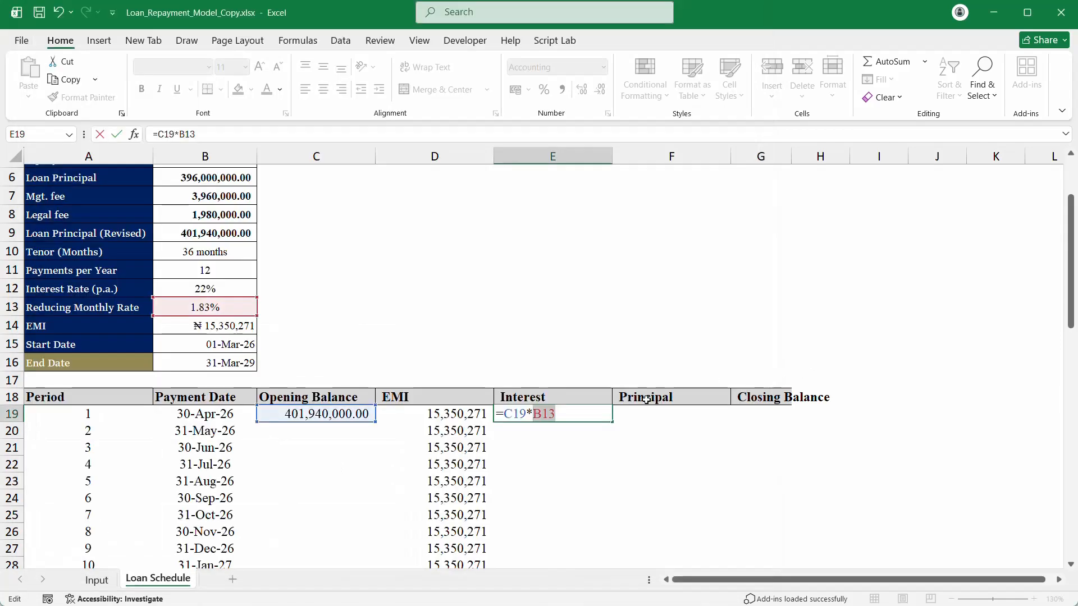
{"action": "key", "text": "Return"}
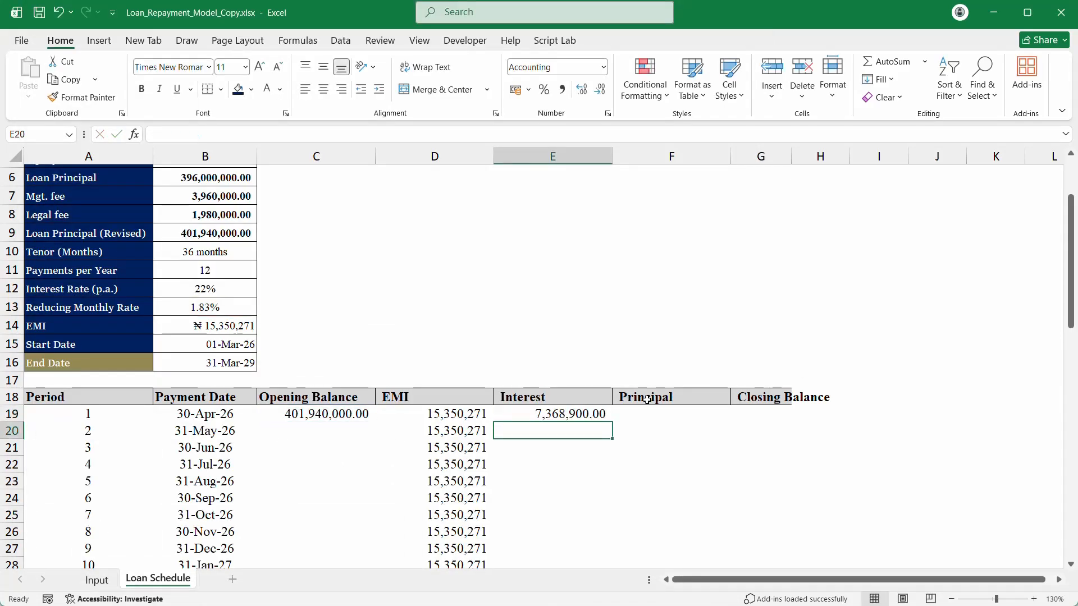
{"action": "left_click", "coordinate": [572, 414]}
Step: Enter =D19-E19 in F19 as period 1's principal
{"action": "left_click", "coordinate": [659, 413]}
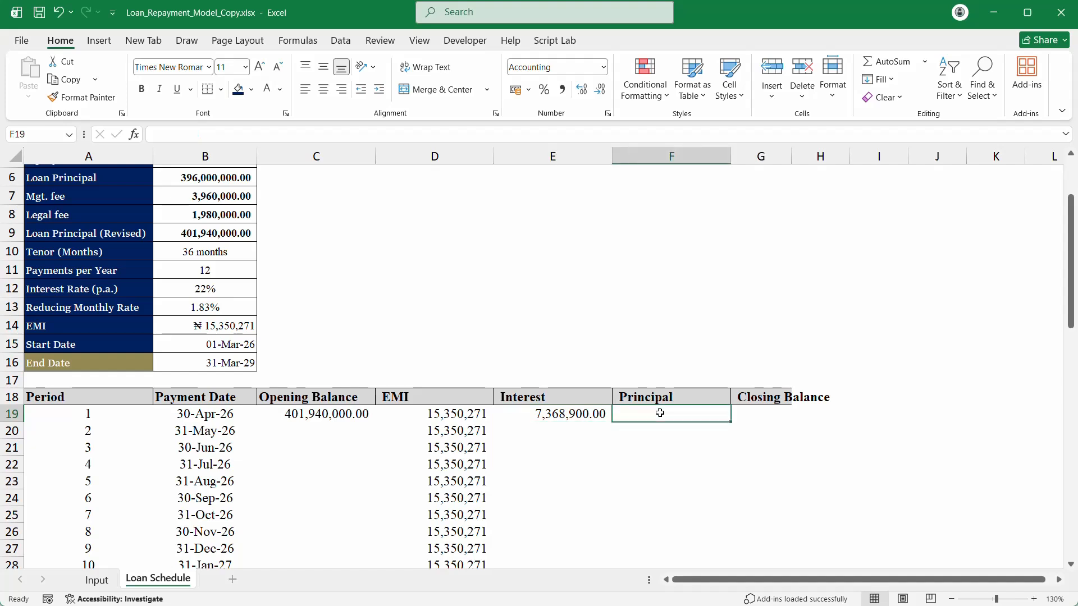
{"action": "type", "text": "="}
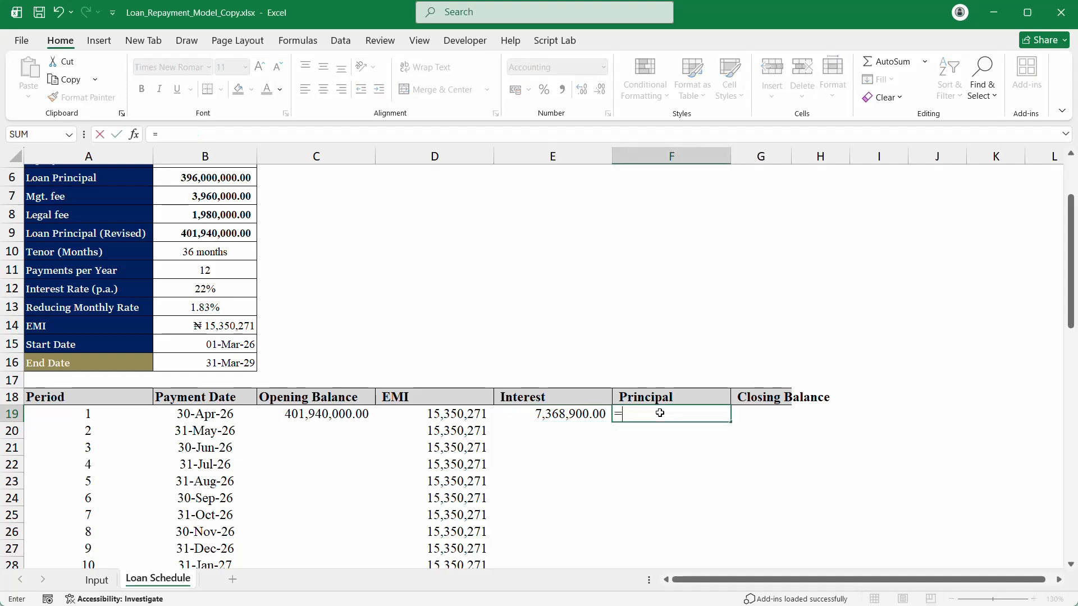
{"action": "left_click", "coordinate": [471, 415]}
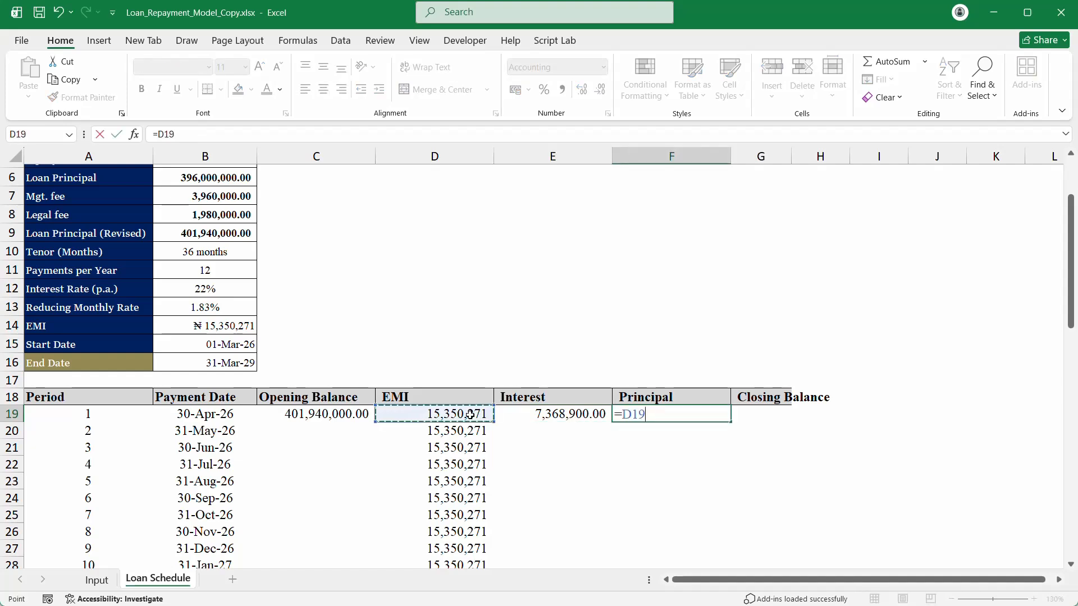
{"action": "type", "text": "-"}
{"action": "left_click", "coordinate": [552, 416]}
{"action": "key", "text": "Return"}
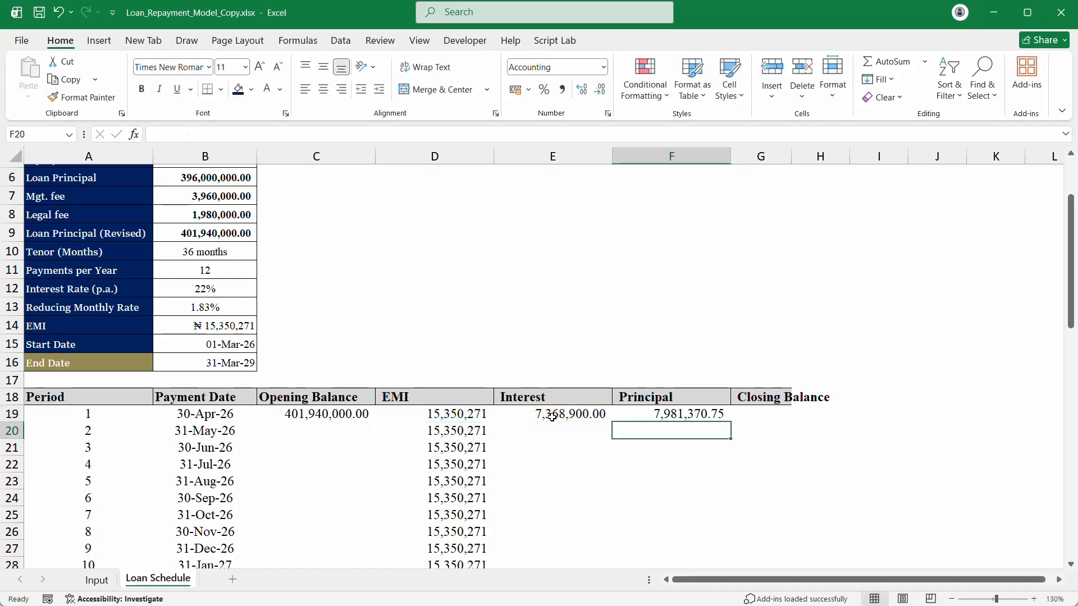
Step: Remove two decimal places from the Interest and Principal columns, showing interest as 7,368,900
{"action": "left_click_drag", "start_coordinate": [597, 415], "coordinate": [645, 416]}
{"action": "left_click_drag", "start_coordinate": [587, 157], "coordinate": [633, 153]}
{"action": "left_click", "coordinate": [599, 91]}
{"action": "left_click", "coordinate": [599, 92]}
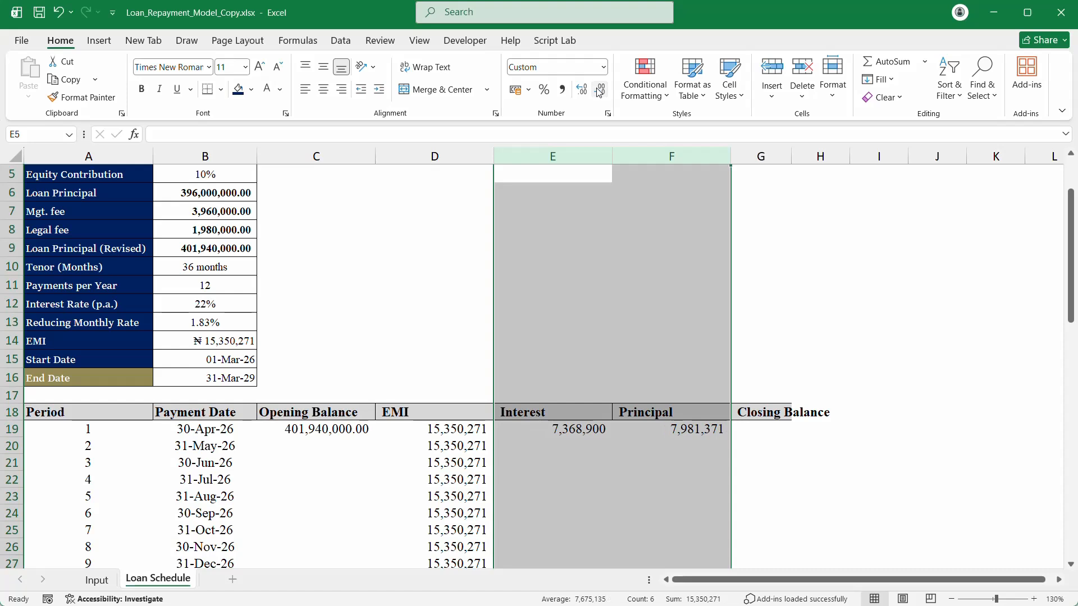
{"action": "left_click", "coordinate": [567, 449]}
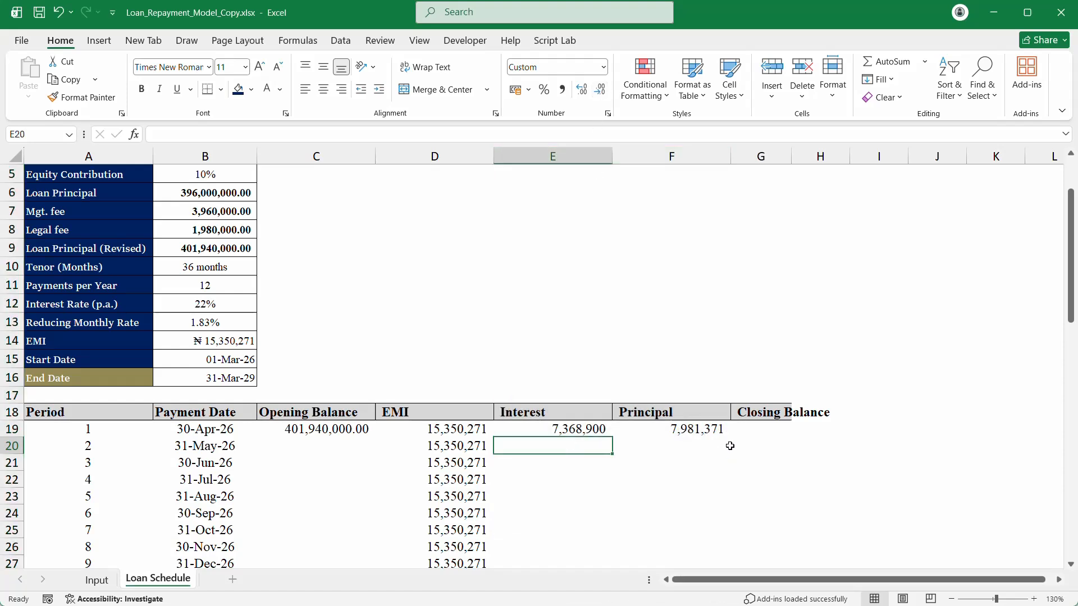
Step: Widen column G so the Closing Balance figures fit
{"action": "double_click", "coordinate": [681, 428]}
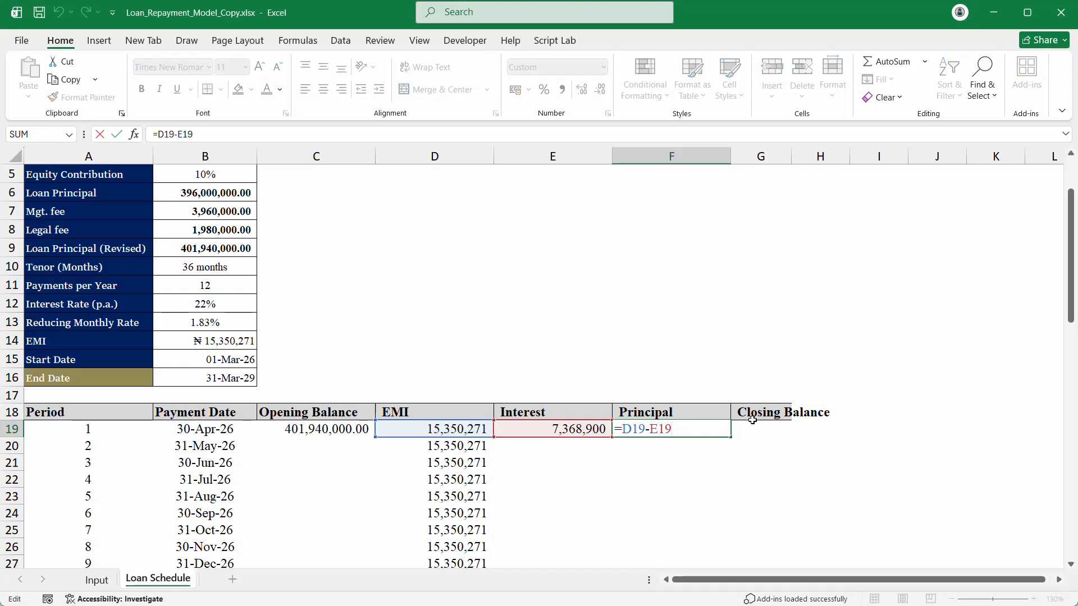
{"action": "key", "text": "Escape"}
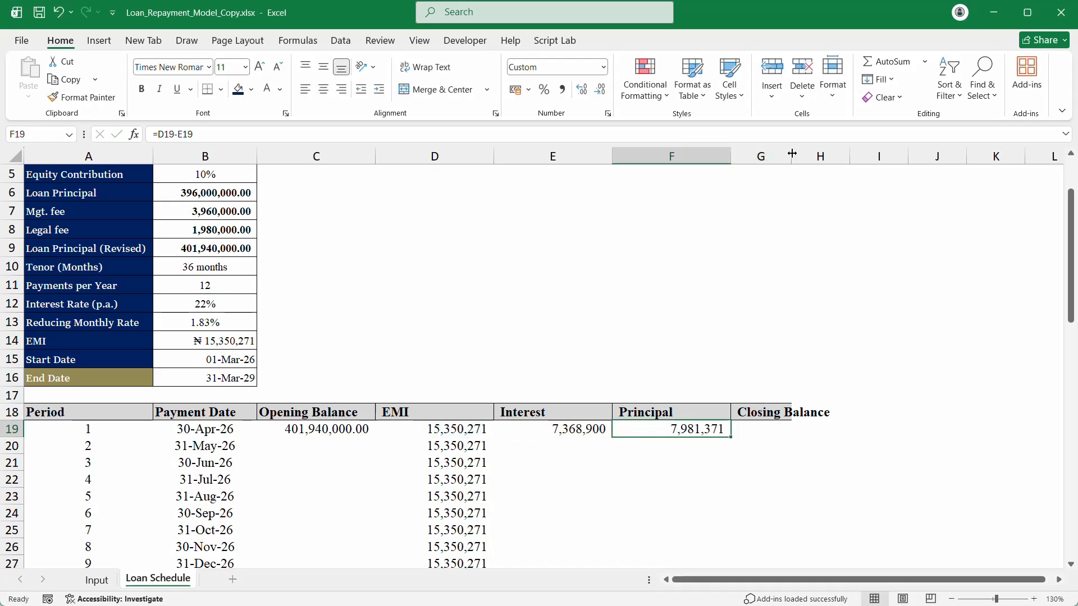
{"action": "left_click_drag", "start_coordinate": [792, 156], "coordinate": [834, 156]}
{"action": "left_click", "coordinate": [764, 435]}
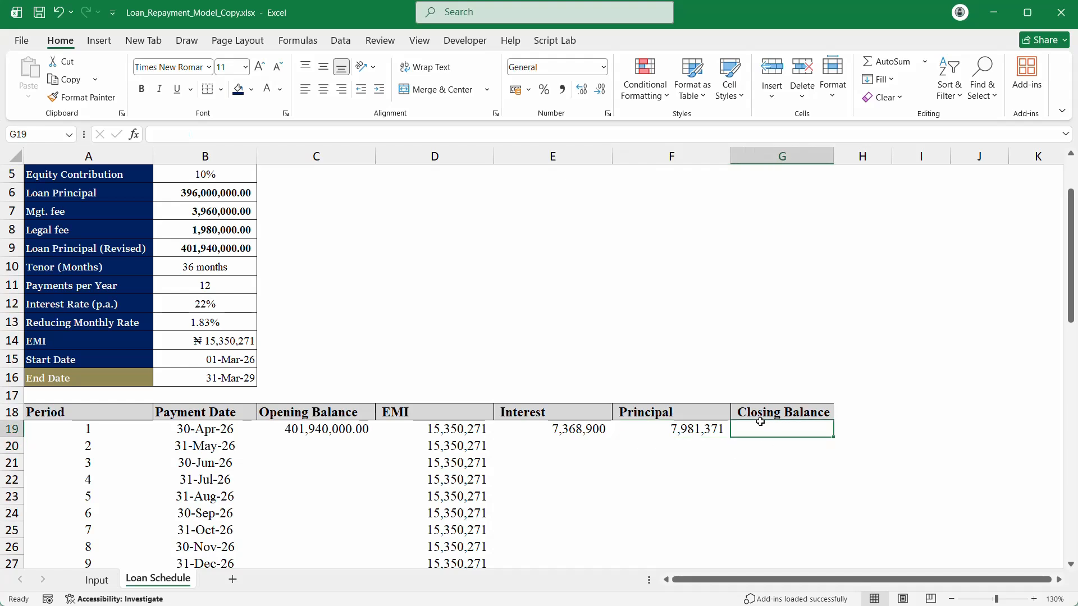
Step: Enter =C19-F19 in G19 as period 1's closing balance, giving 393,958,629.25
{"action": "type", "text": "="}
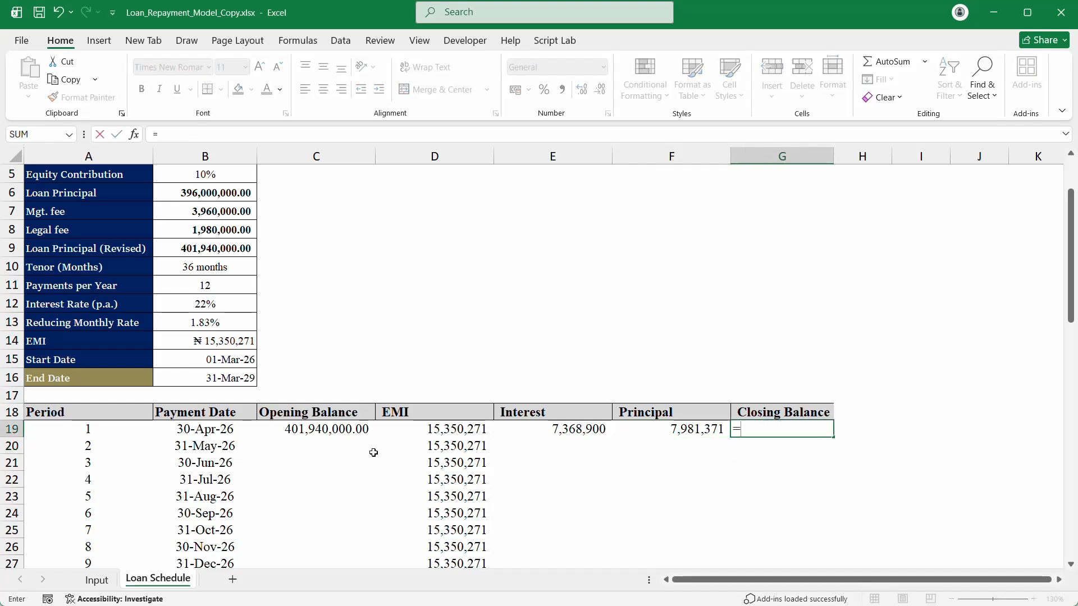
{"action": "left_click", "coordinate": [324, 430]}
{"action": "type", "text": "-"}
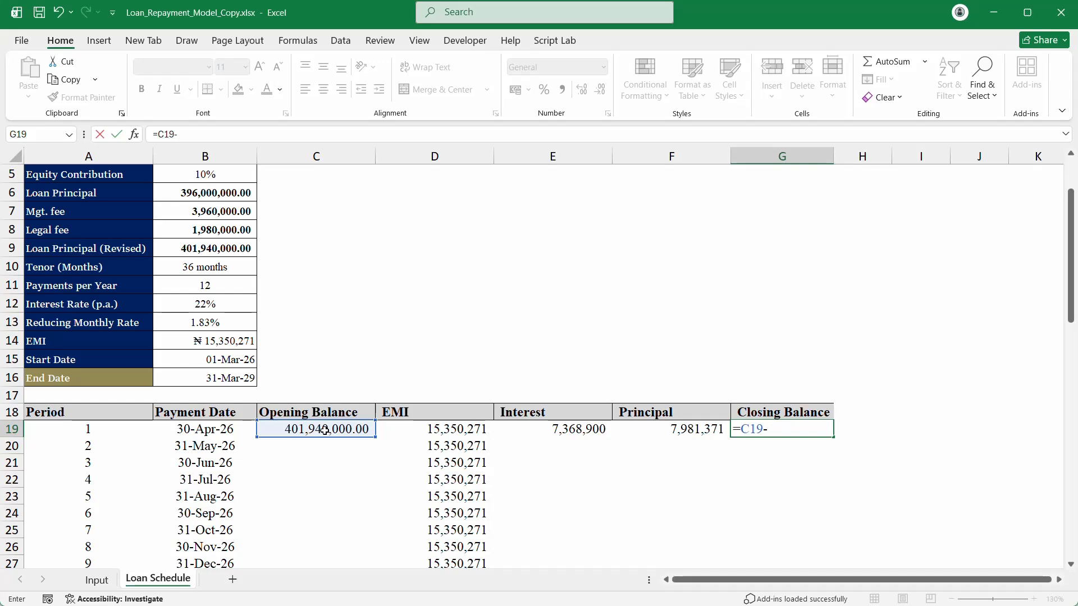
{"action": "left_click", "coordinate": [682, 445]}
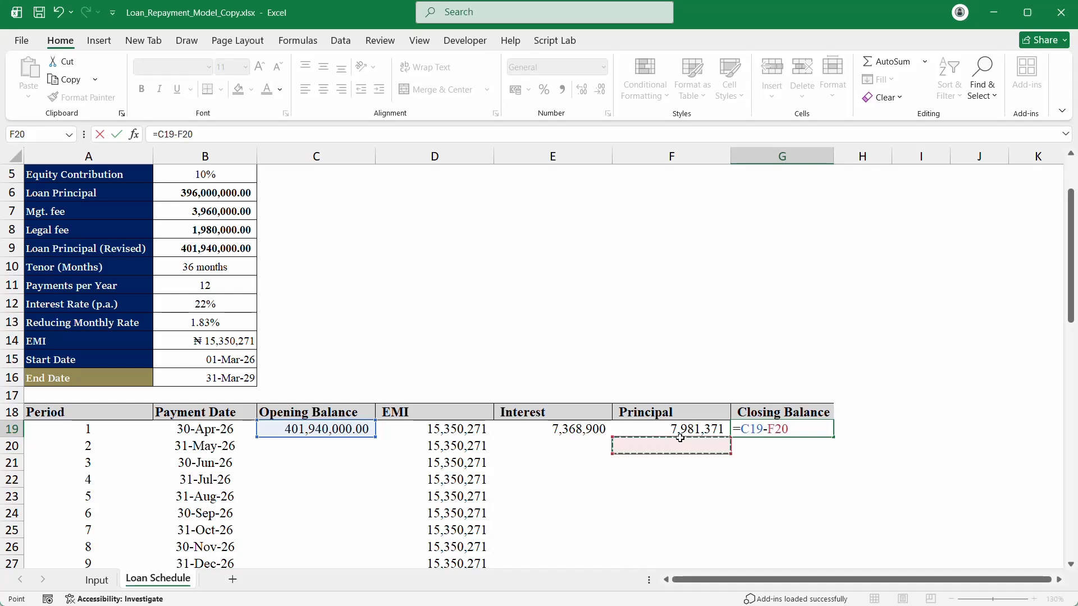
{"action": "left_click", "coordinate": [681, 430]}
{"action": "key", "text": "Return"}
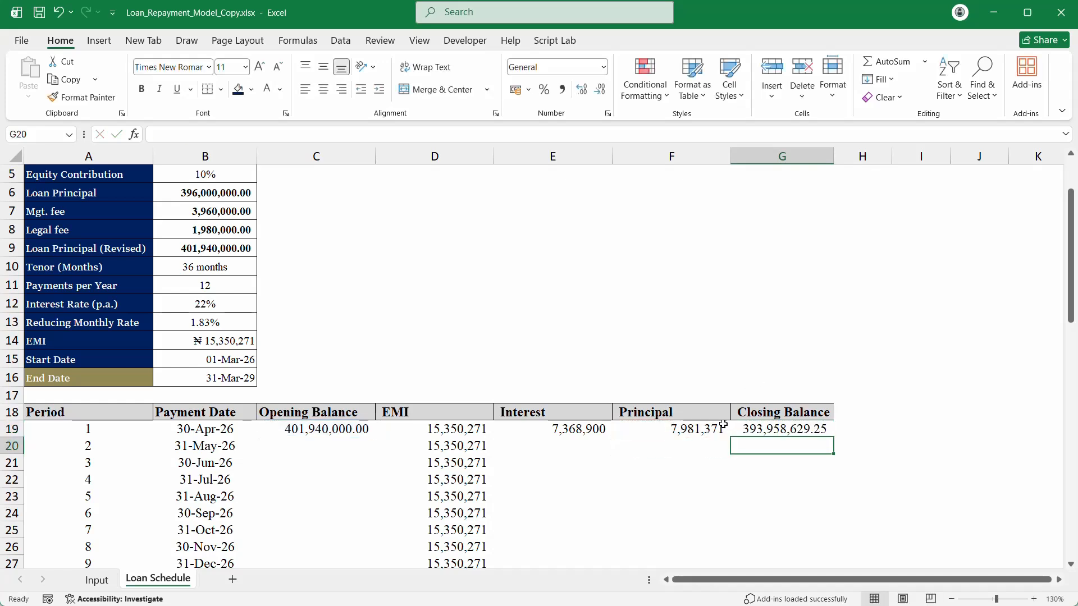
Step: Link period 2's opening balance in C20 to the previous closing balance with =G19
{"action": "left_click", "coordinate": [315, 446]}
{"action": "type", "text": "="}
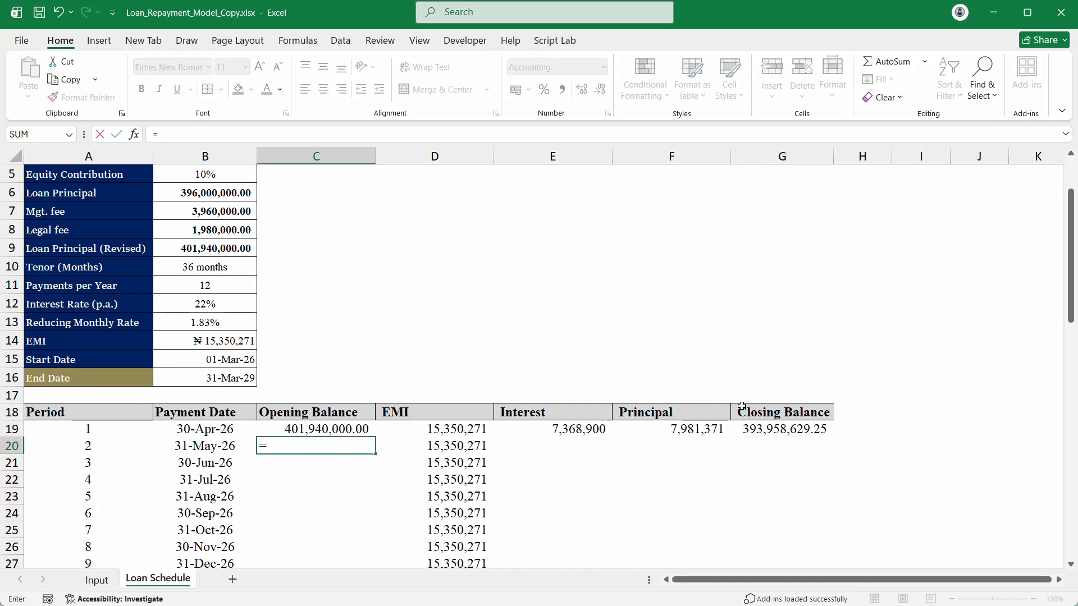
{"action": "left_click", "coordinate": [769, 429]}
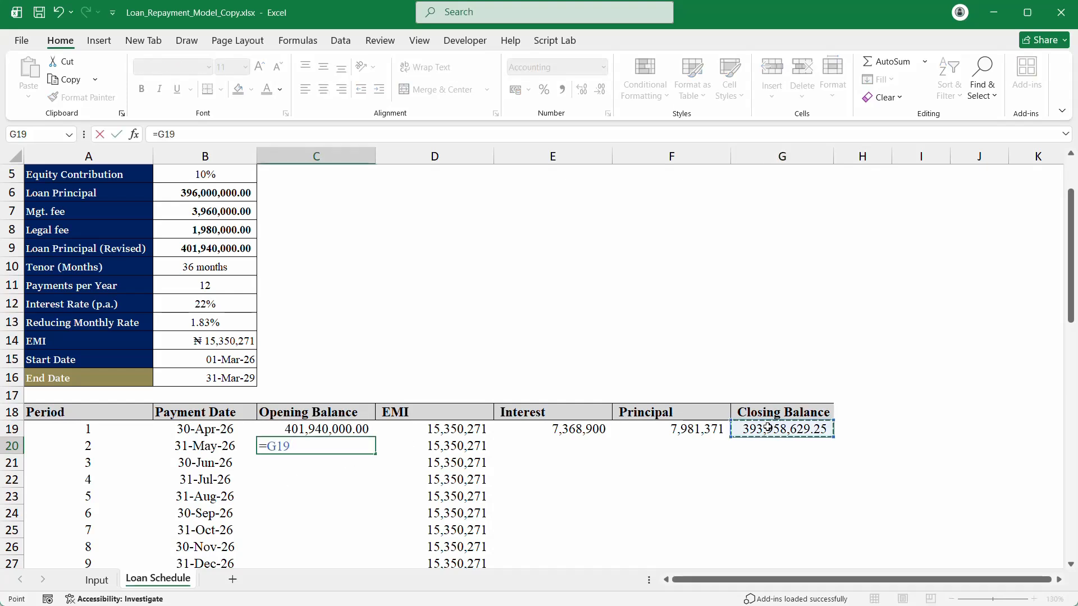
{"action": "key", "text": "Return"}
Step: Fill the interest and principal formulas down to period 2, giving principal 8,127,696
{"action": "left_click_drag", "start_coordinate": [550, 433], "coordinate": [551, 447]}
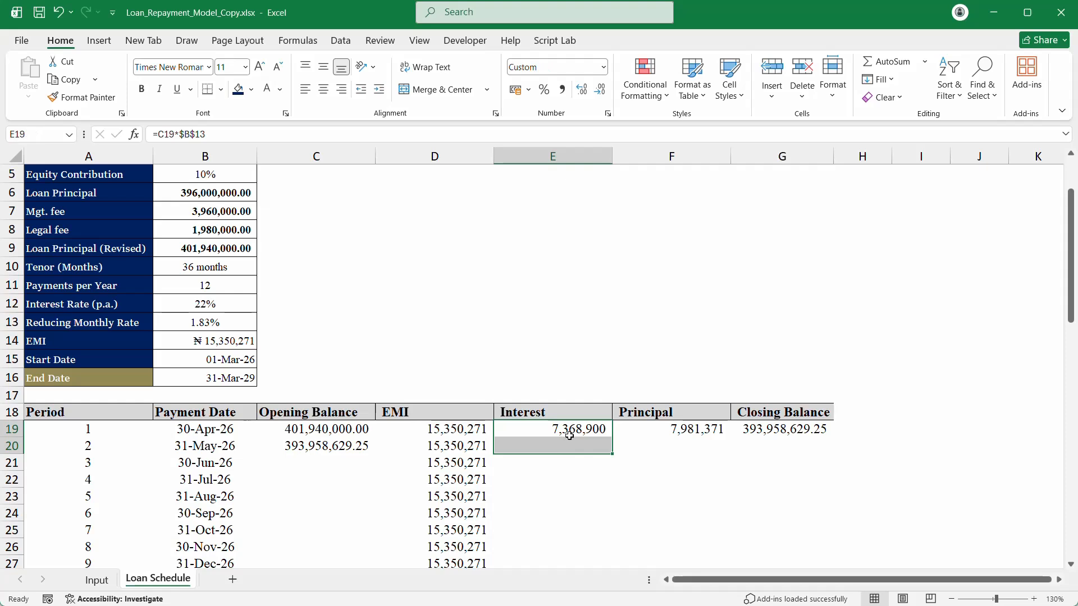
{"action": "key", "text": "ctrl+d"}
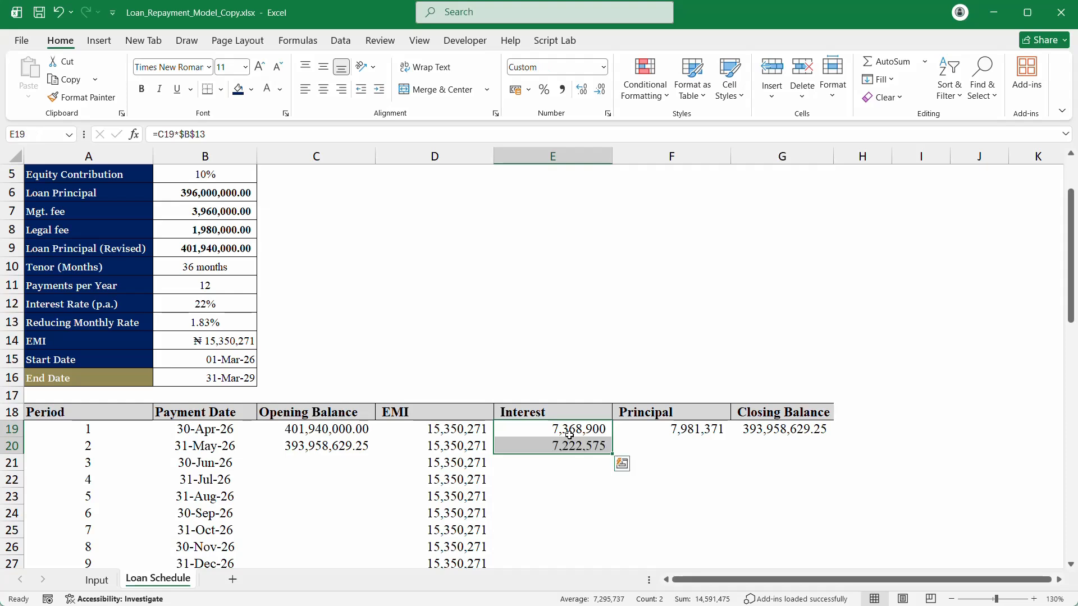
{"action": "left_click", "coordinate": [669, 429]}
{"action": "left_click_drag", "start_coordinate": [674, 434], "coordinate": [677, 449]}
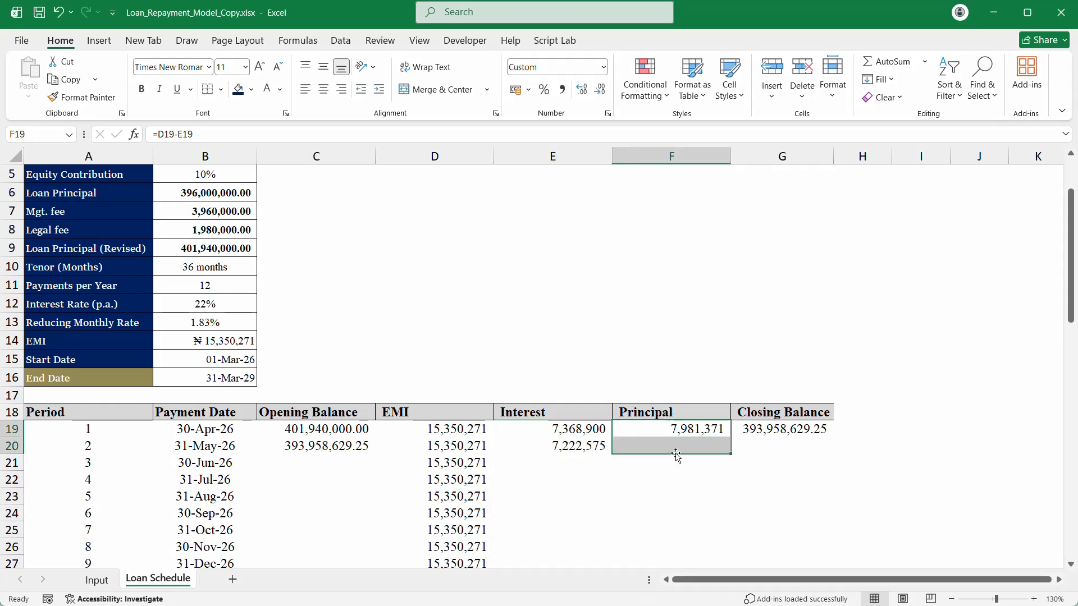
{"action": "key", "text": "ctrl+d"}
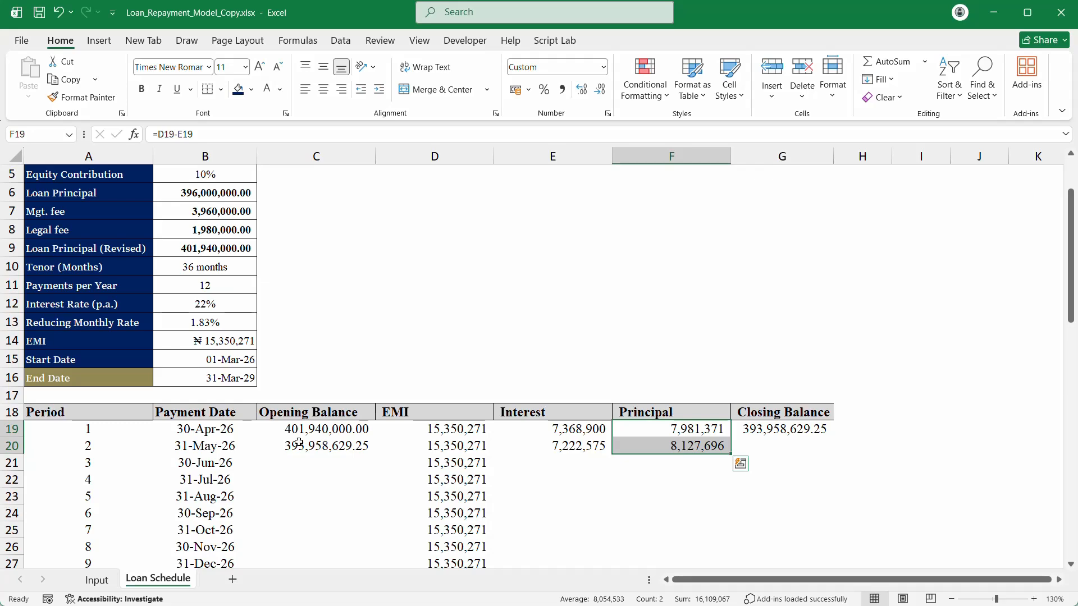
{"action": "left_click_drag", "start_coordinate": [324, 442], "coordinate": [312, 539]}
Step: Fill the opening balance formula down column C through period 36
{"action": "key", "text": "ctrl+d"}
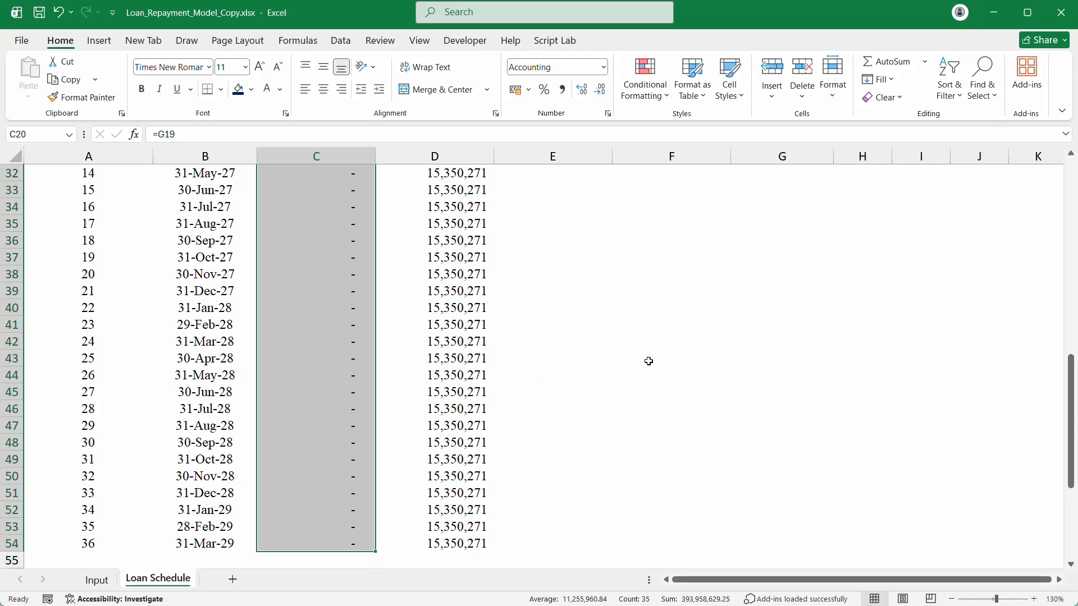
{"action": "scroll", "coordinate": [649, 361], "scroll_direction": "up", "scroll_amount": 8}
{"action": "left_click", "coordinate": [562, 379]}
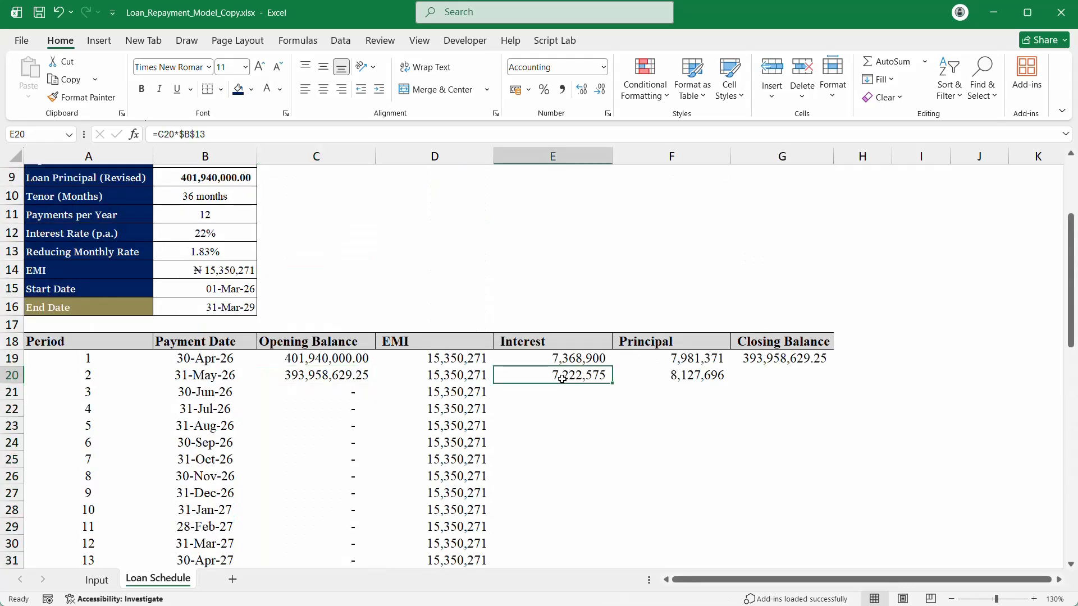
{"action": "left_click", "coordinate": [637, 377]}
Step: Extend the Interest, Principal and Closing Balance formulas through period 36
{"action": "left_click_drag", "start_coordinate": [743, 358], "coordinate": [776, 430]}
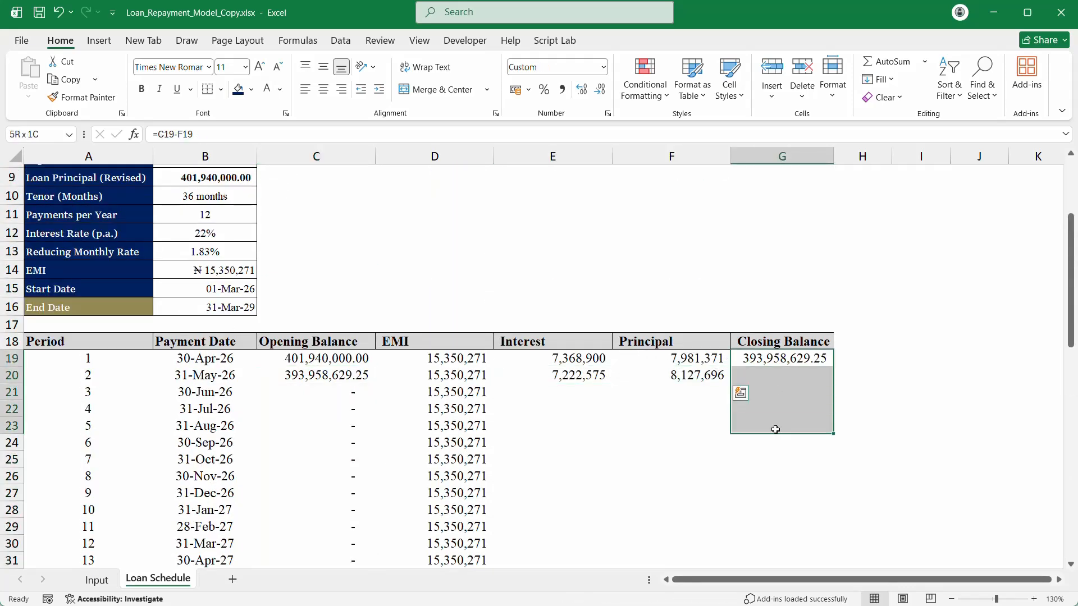
{"action": "left_click_drag", "start_coordinate": [577, 362], "coordinate": [750, 502]}
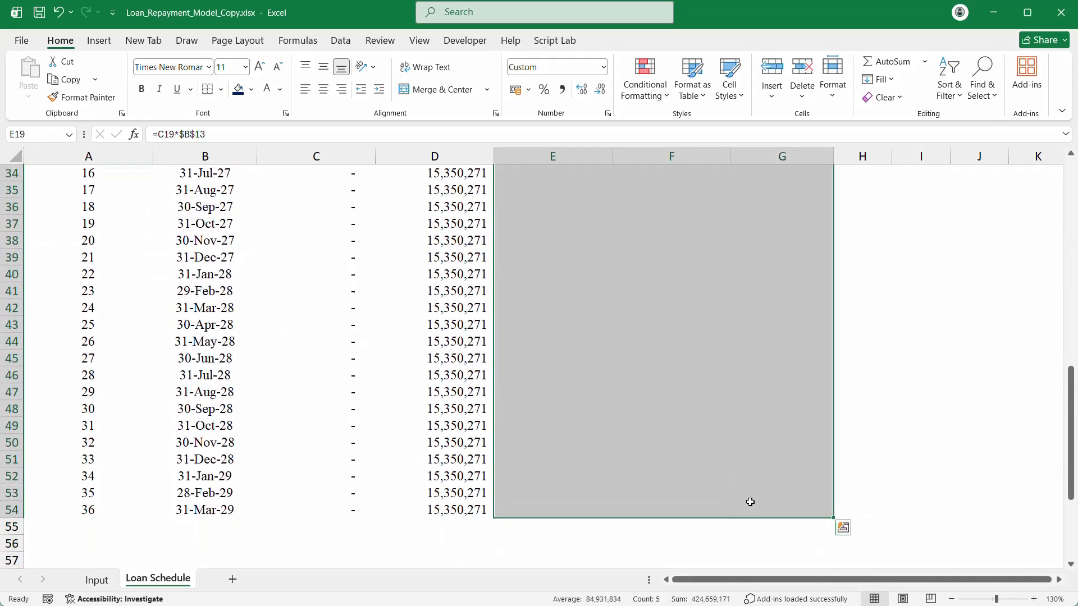
{"action": "scroll", "coordinate": [735, 449], "scroll_direction": "up", "scroll_amount": 11}
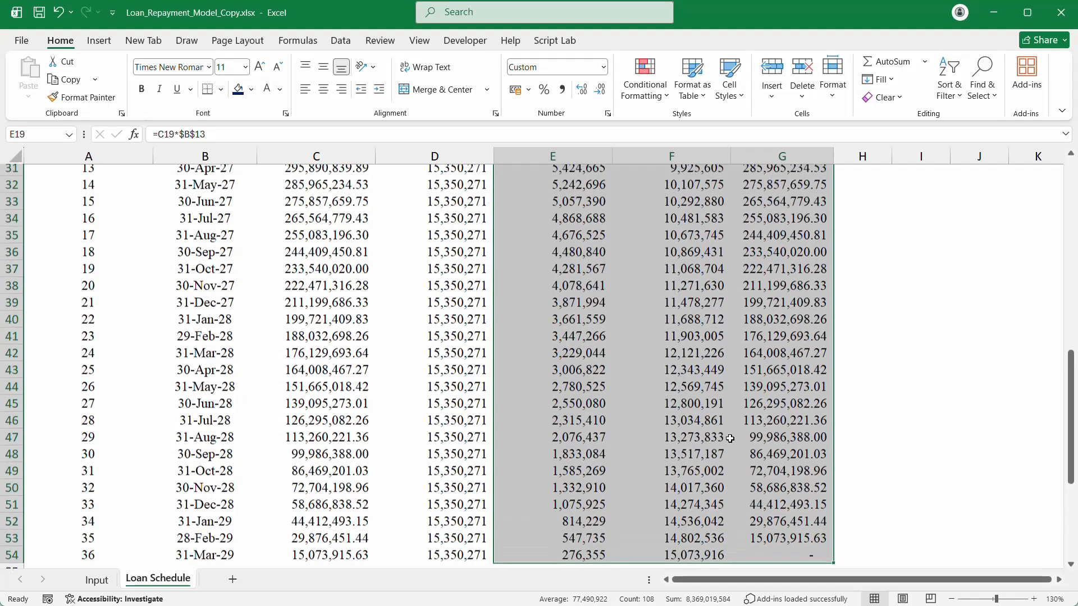
{"action": "scroll", "coordinate": [732, 419], "scroll_direction": "down", "scroll_amount": 7}
{"action": "scroll", "coordinate": [731, 419], "scroll_direction": "up", "scroll_amount": 4}
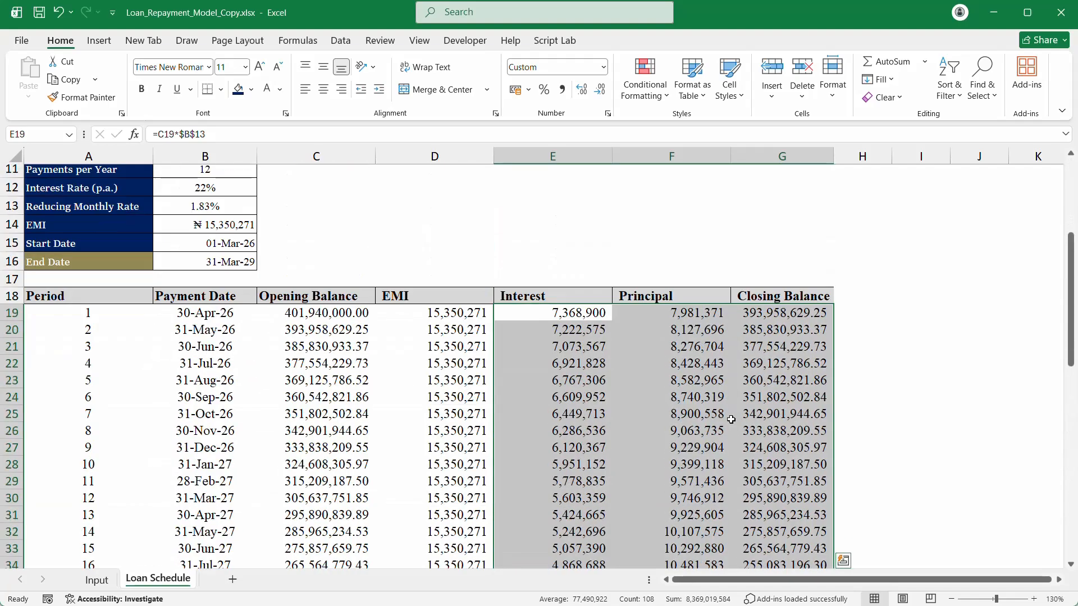
Step: Scroll through the schedule to verify the final balance reaches zero at 31-Mar-29
{"action": "left_click", "coordinate": [571, 395]}
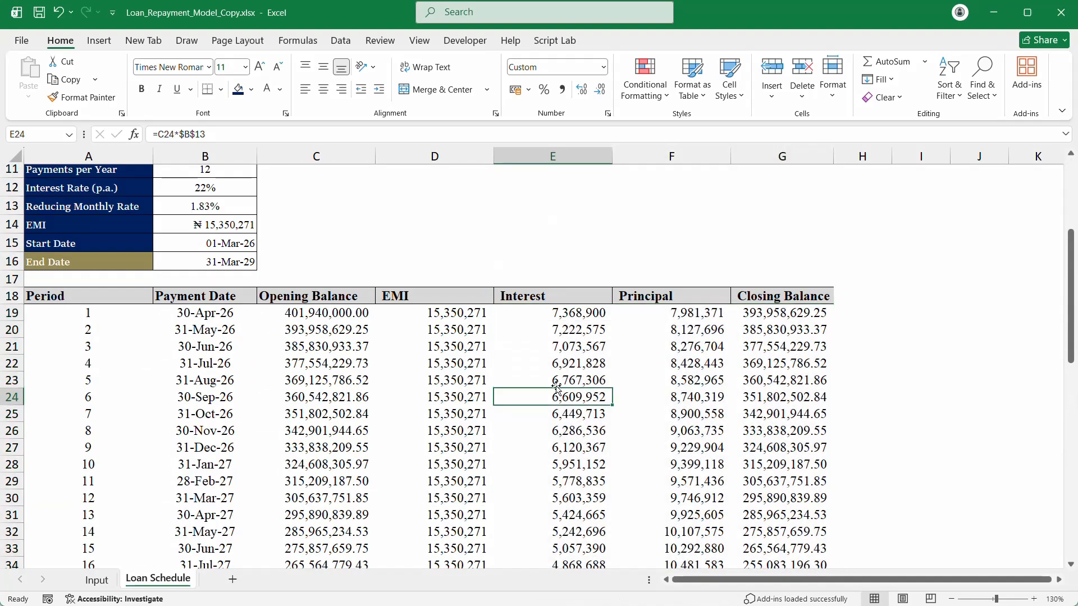
{"action": "scroll", "coordinate": [375, 438], "scroll_direction": "down", "scroll_amount": 11}
{"action": "scroll", "coordinate": [385, 431], "scroll_direction": "up", "scroll_amount": 13}
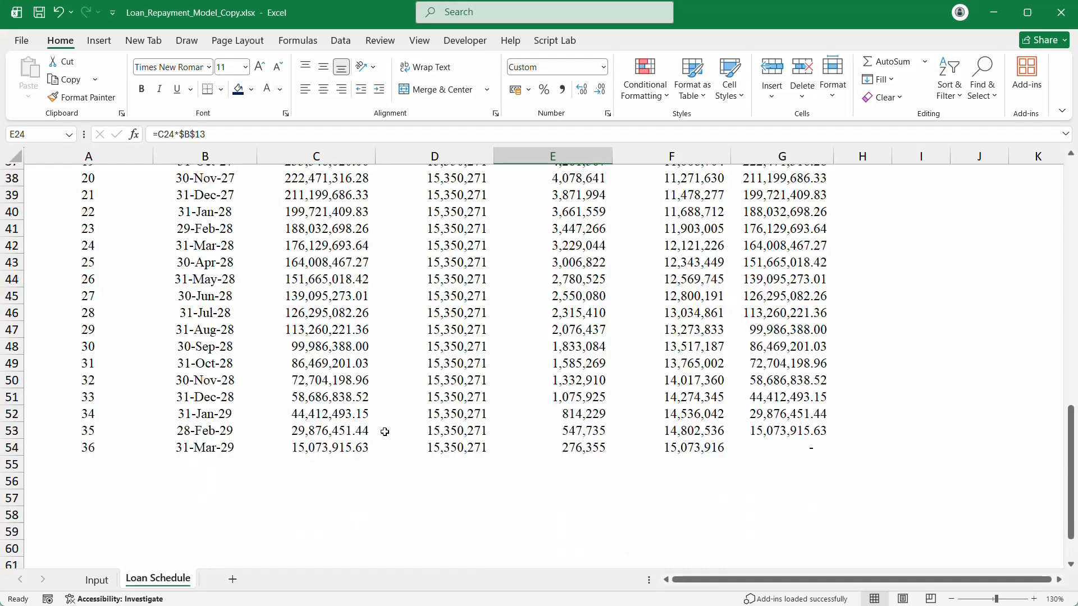
{"action": "scroll", "coordinate": [384, 432], "scroll_direction": "down", "scroll_amount": 4}
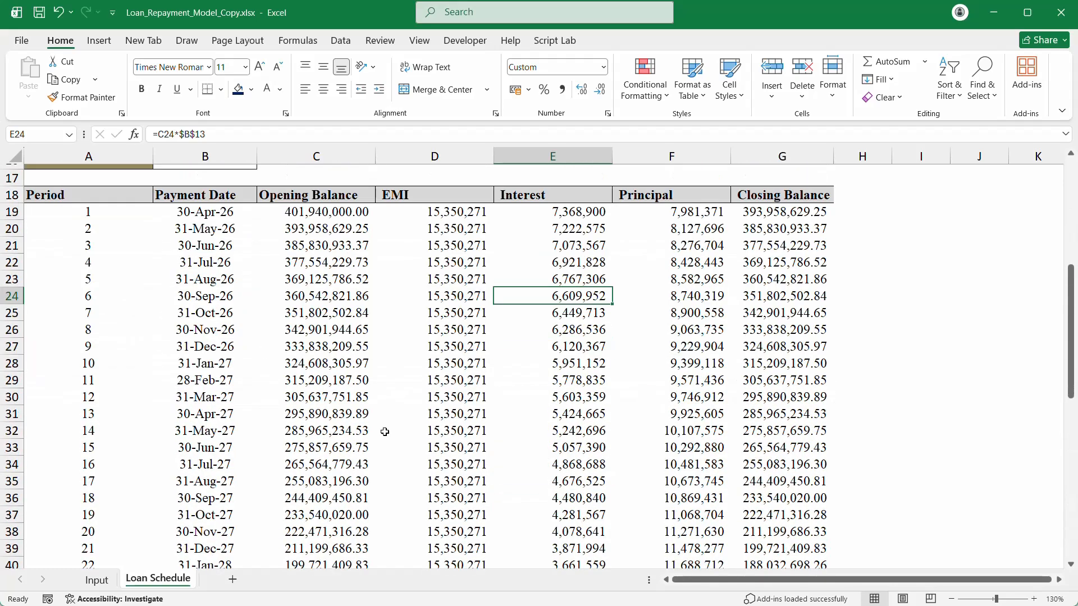
{"action": "scroll", "coordinate": [384, 432], "scroll_direction": "up", "scroll_amount": 5}
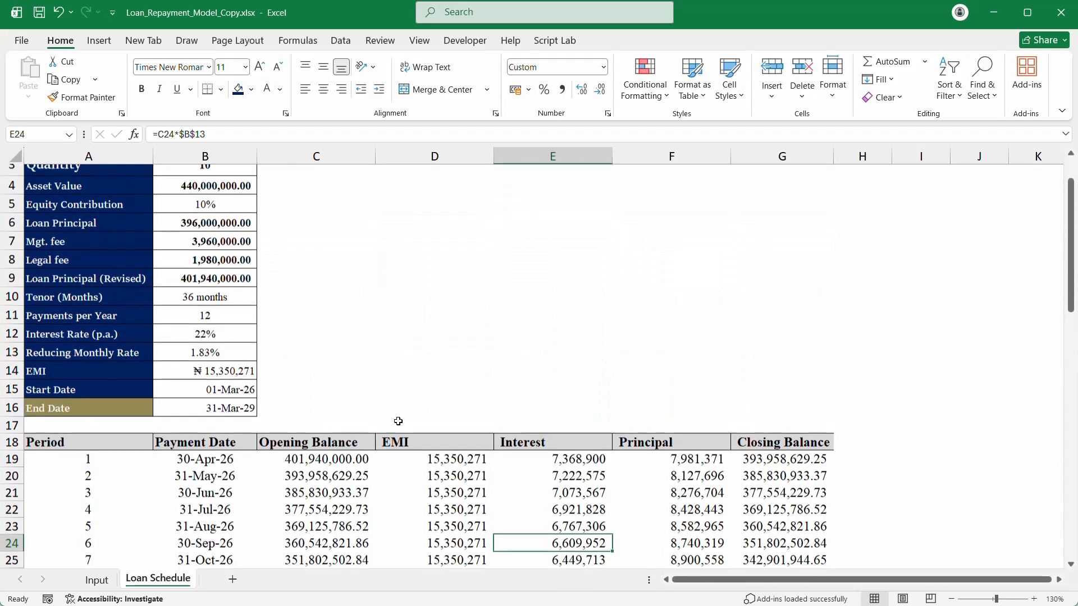
{"action": "scroll", "coordinate": [398, 421], "scroll_direction": "down", "scroll_amount": 6}
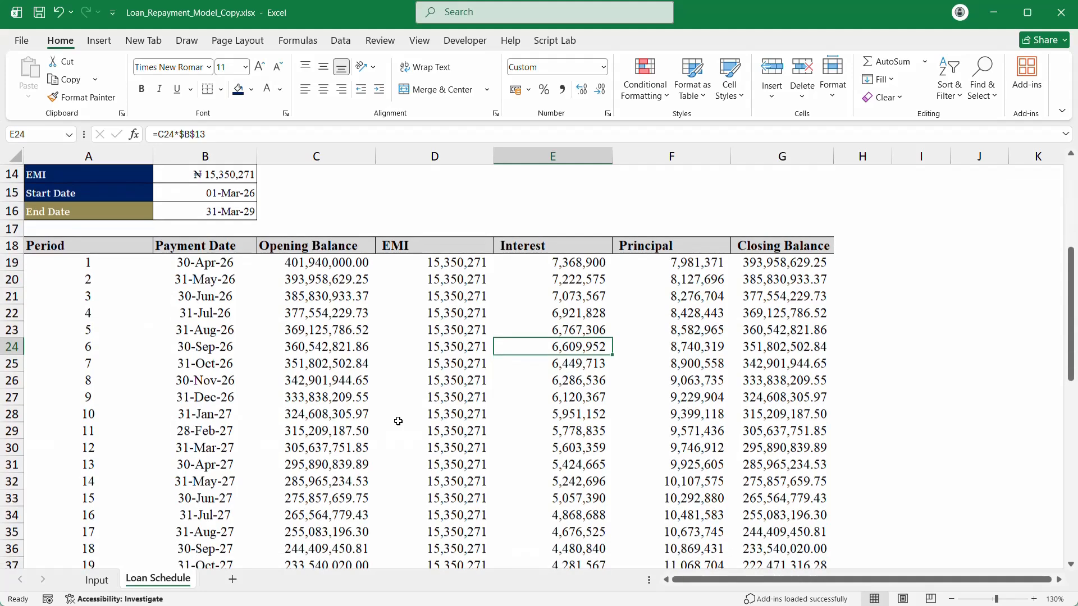
{"action": "left_click", "coordinate": [416, 419]}
{"action": "scroll", "coordinate": [433, 411], "scroll_direction": "down", "scroll_amount": 1}
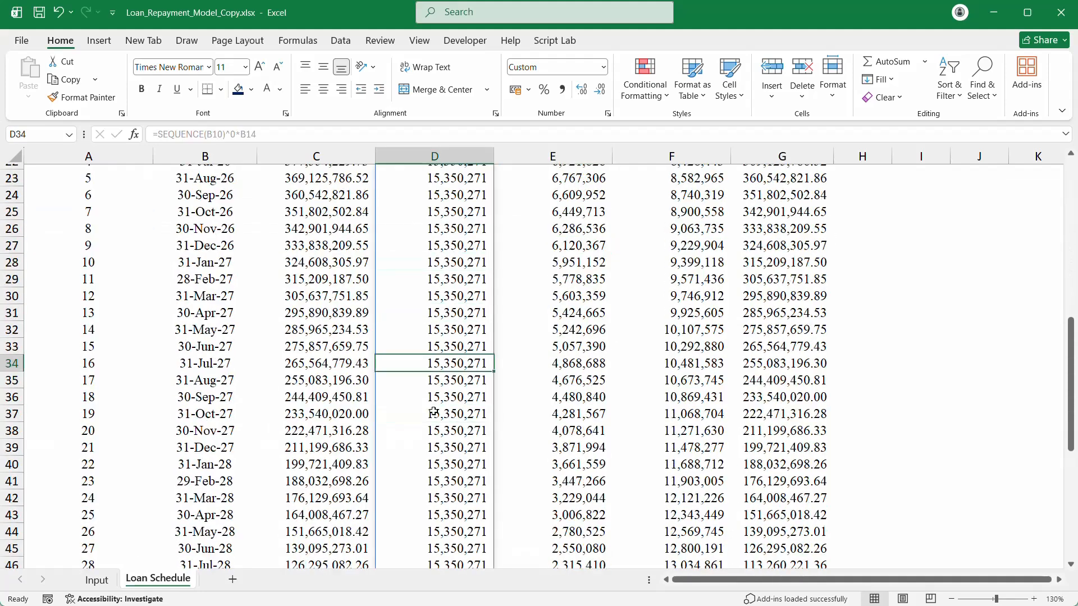
{"action": "scroll", "coordinate": [433, 411], "scroll_direction": "up", "scroll_amount": 7}
{"action": "left_click", "coordinate": [218, 219]}
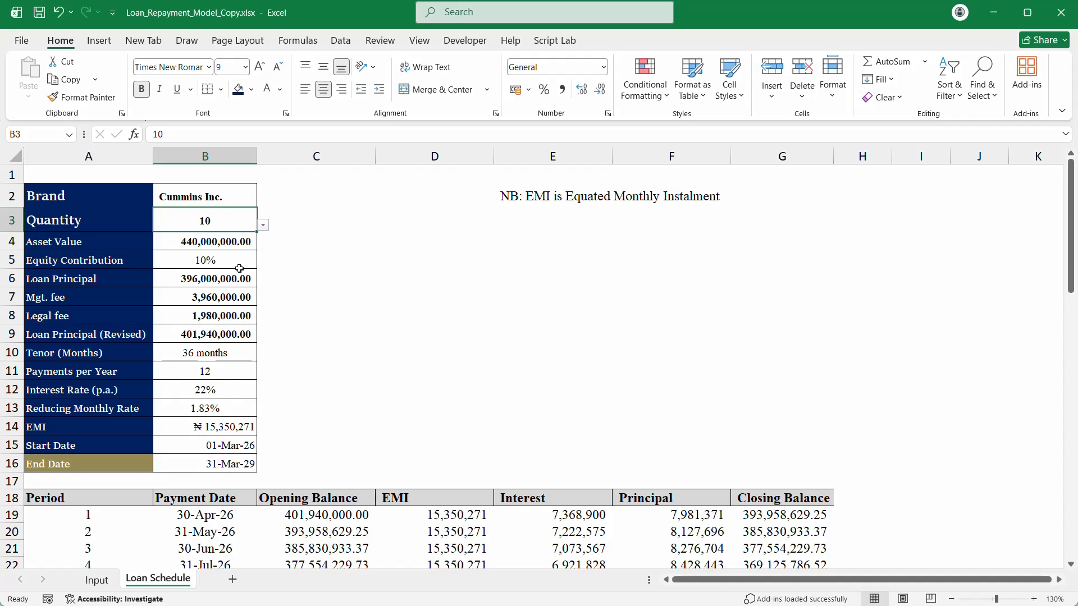
Step: Switch the Tenor (Months) dropdown in B10 to 12 months, making EMI ₦ 37,619,325
{"action": "left_click", "coordinate": [236, 360]}
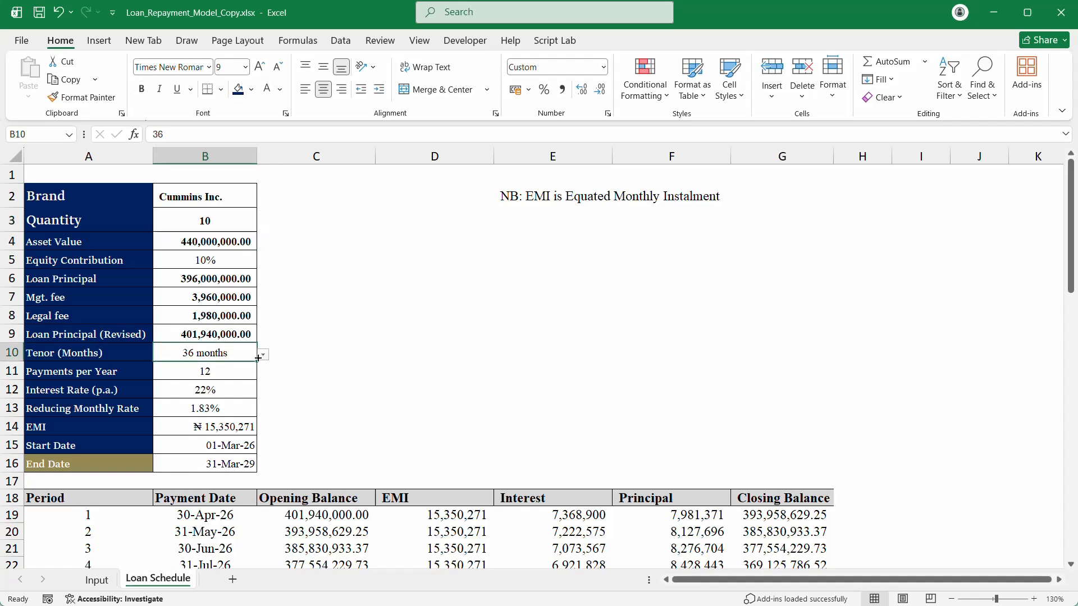
{"action": "left_click", "coordinate": [262, 355]}
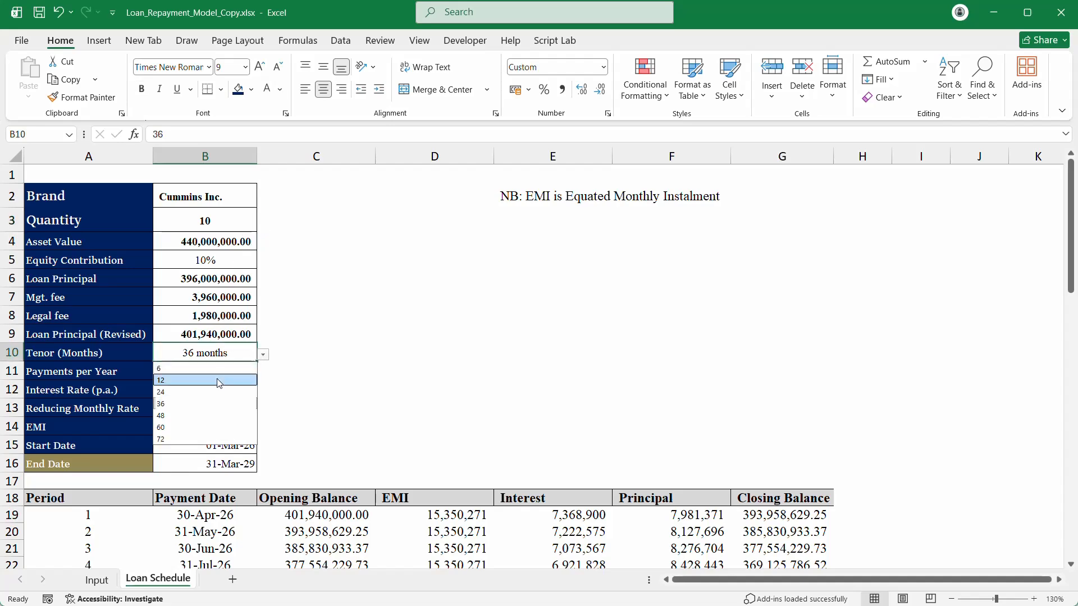
{"action": "left_click", "coordinate": [216, 377]}
{"action": "scroll", "coordinate": [368, 382], "scroll_direction": "down", "scroll_amount": 6}
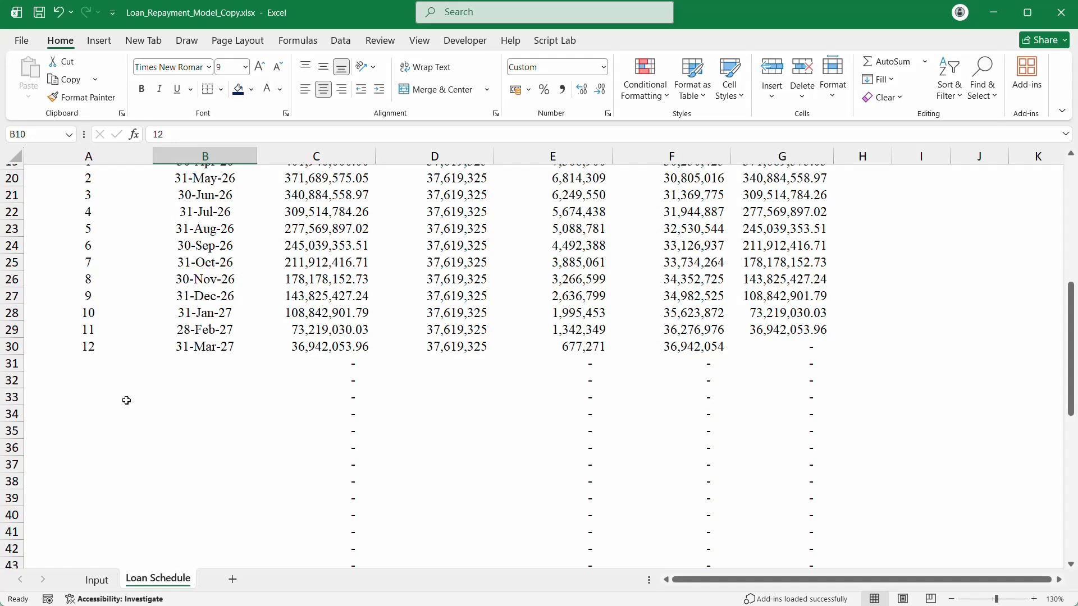
{"action": "scroll", "coordinate": [289, 436], "scroll_direction": "down", "scroll_amount": 5}
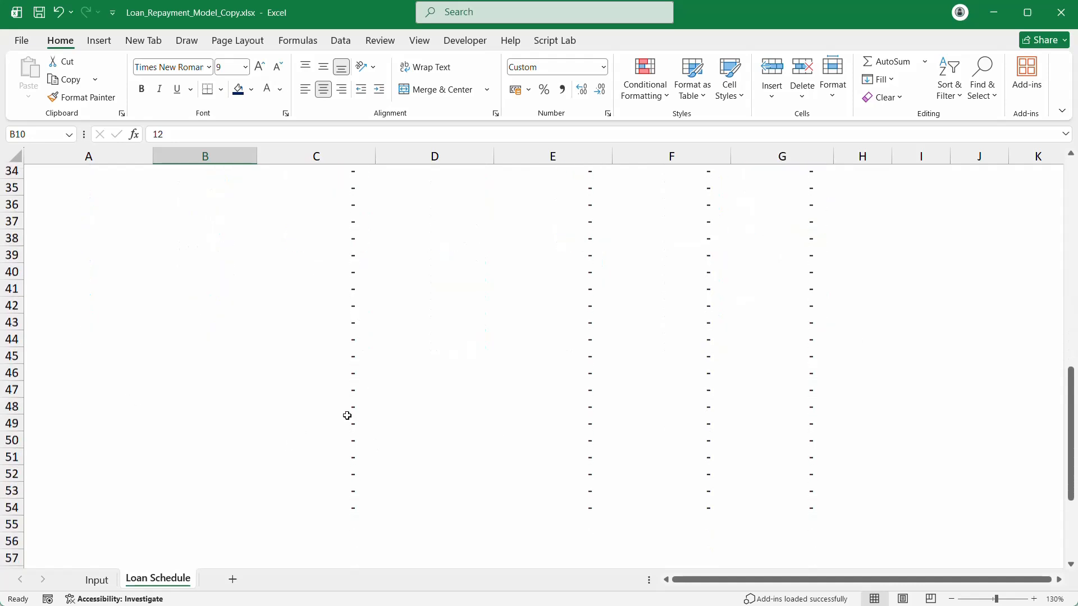
{"action": "scroll", "coordinate": [416, 383], "scroll_direction": "up", "scroll_amount": 5}
Step: Inspect opening balance, interest, principal and closing balance cells around period 12
{"action": "left_click", "coordinate": [336, 436]}
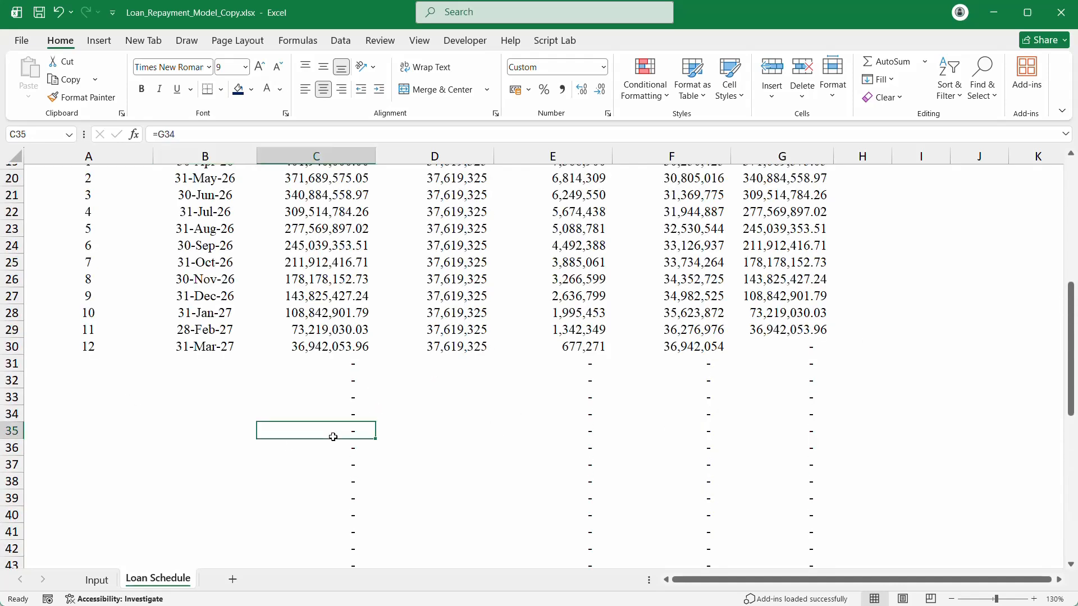
{"action": "left_click", "coordinate": [542, 396]}
{"action": "scroll", "coordinate": [719, 365], "scroll_direction": "down", "scroll_amount": 5}
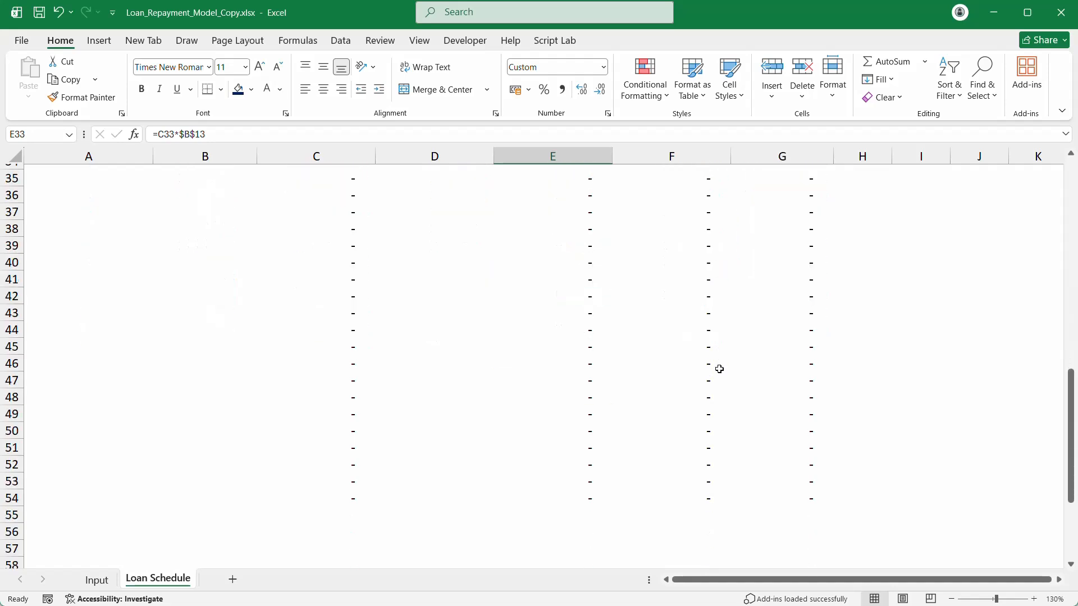
{"action": "scroll", "coordinate": [719, 365], "scroll_direction": "up", "scroll_amount": 4}
{"action": "left_click", "coordinate": [455, 313]}
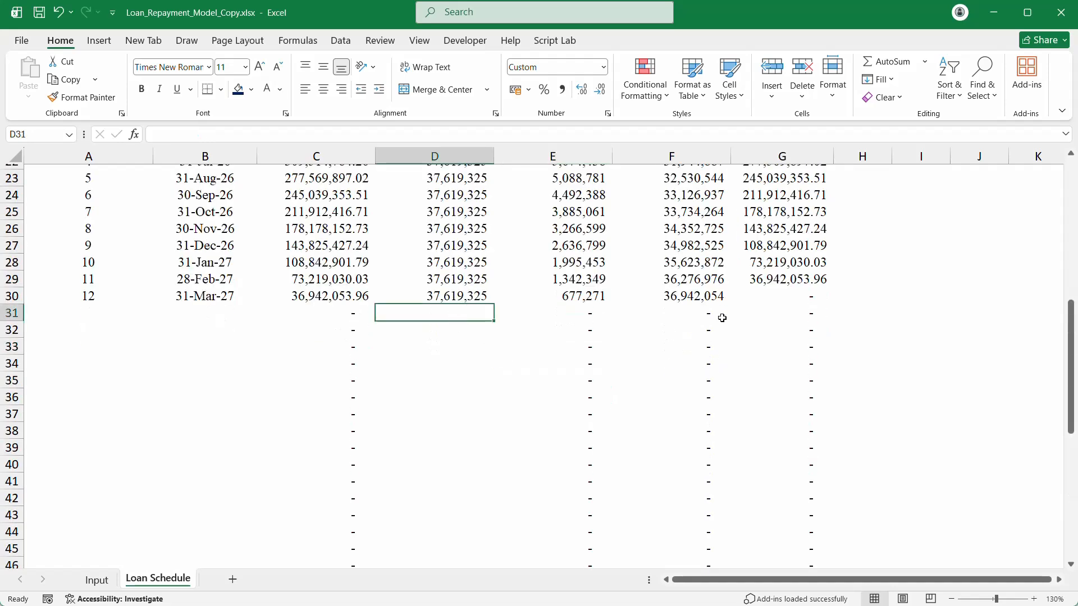
{"action": "scroll", "coordinate": [722, 318], "scroll_direction": "down", "scroll_amount": 5}
{"action": "scroll", "coordinate": [723, 319], "scroll_direction": "up", "scroll_amount": 9}
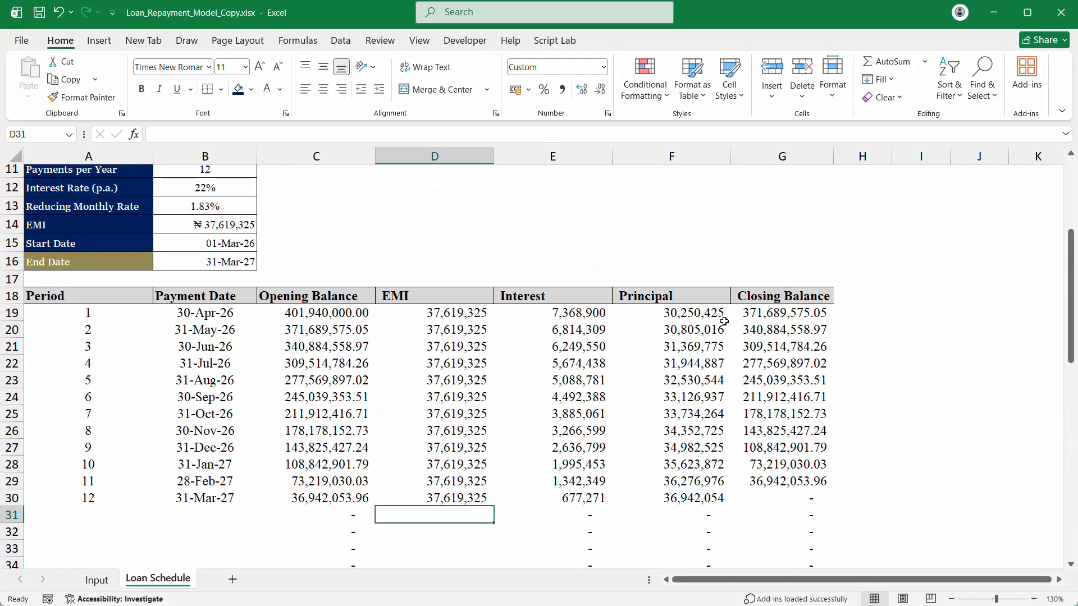
{"action": "left_click", "coordinate": [789, 380]}
{"action": "left_click", "coordinate": [629, 380]}
{"action": "left_click", "coordinate": [759, 326]}
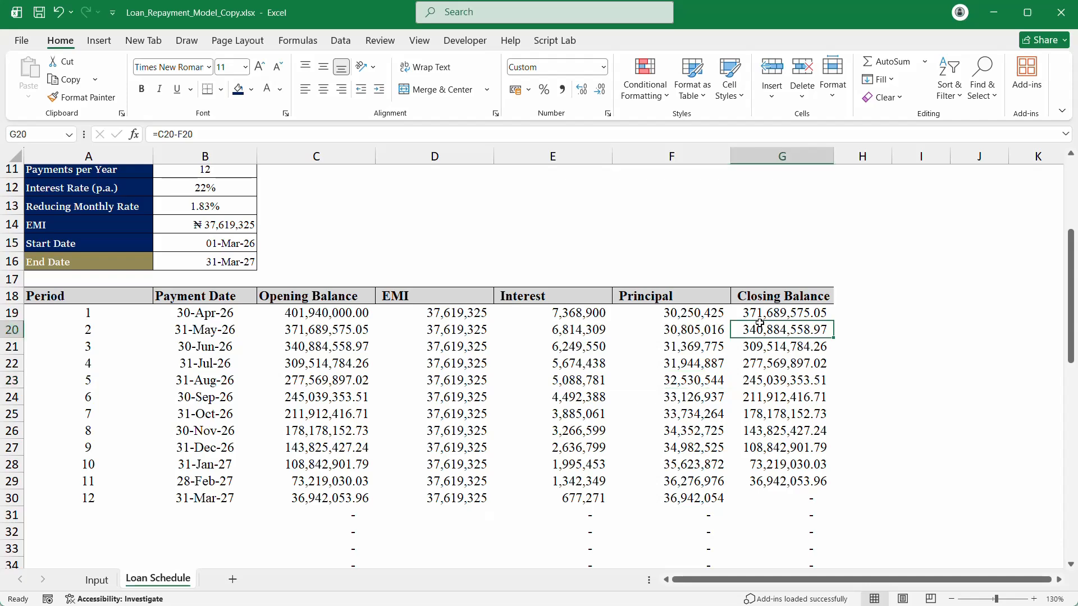
{"action": "left_click", "coordinate": [637, 327]}
Step: Check the payments-per-year value and return to the Tenor (Months) cell
{"action": "scroll", "coordinate": [169, 246], "scroll_direction": "up", "scroll_amount": 3}
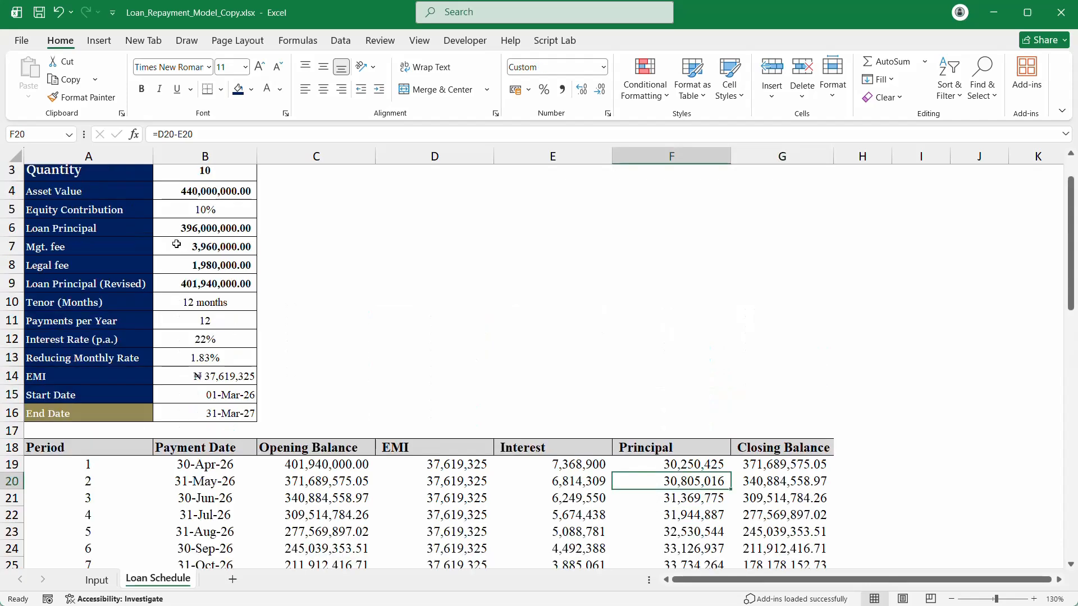
{"action": "left_click", "coordinate": [209, 311]}
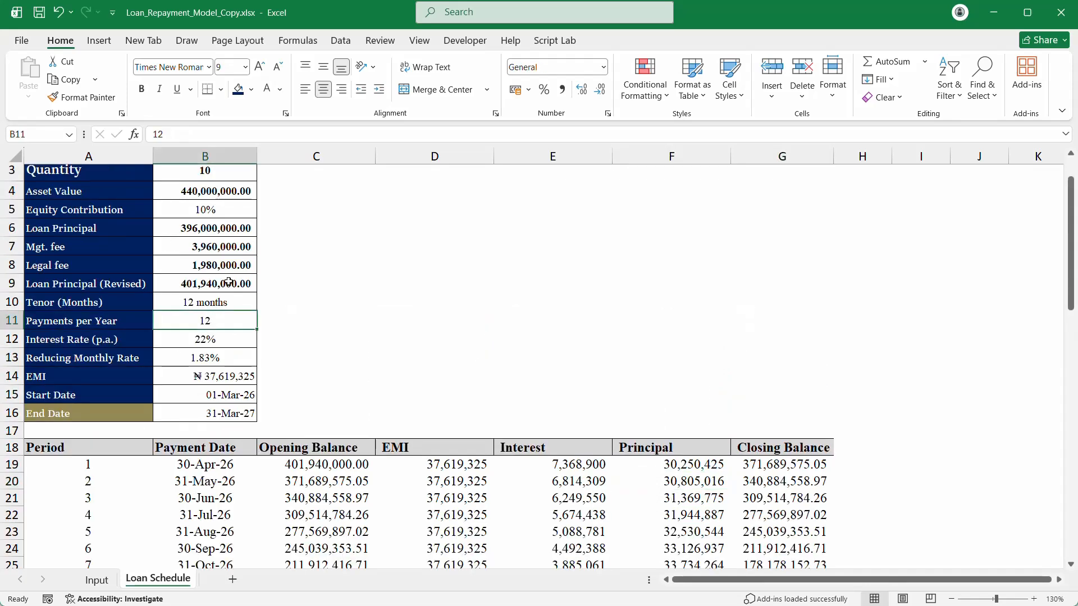
{"action": "scroll", "coordinate": [229, 281], "scroll_direction": "up", "scroll_amount": 1}
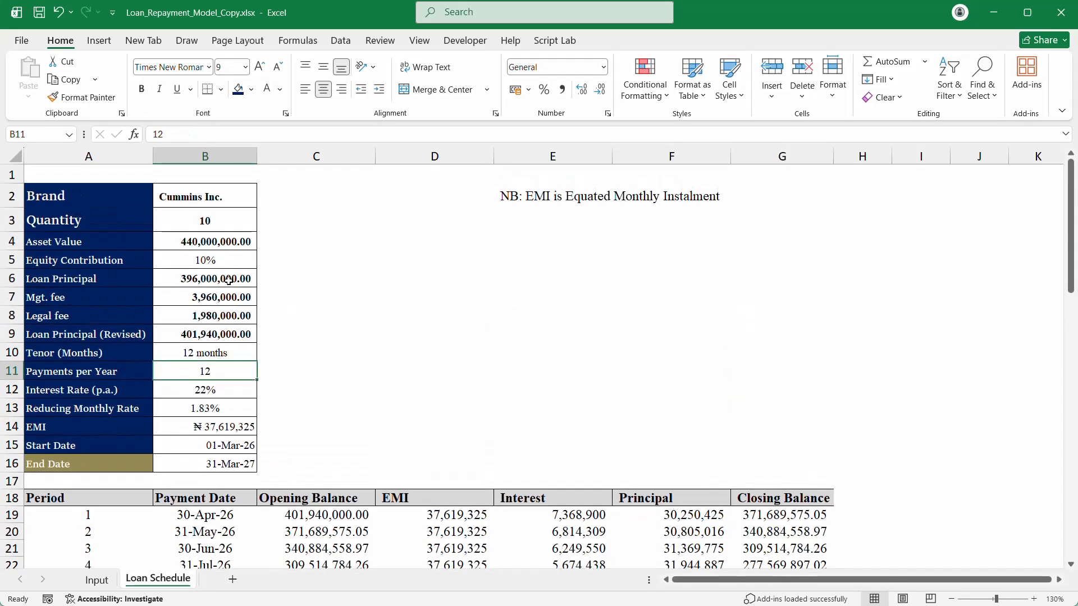
{"action": "left_click", "coordinate": [207, 353]}
Step: Choose 60 months from the B10 tenor dropdown, giving an EMI of ₦ 11,101,146
{"action": "left_click", "coordinate": [263, 357]}
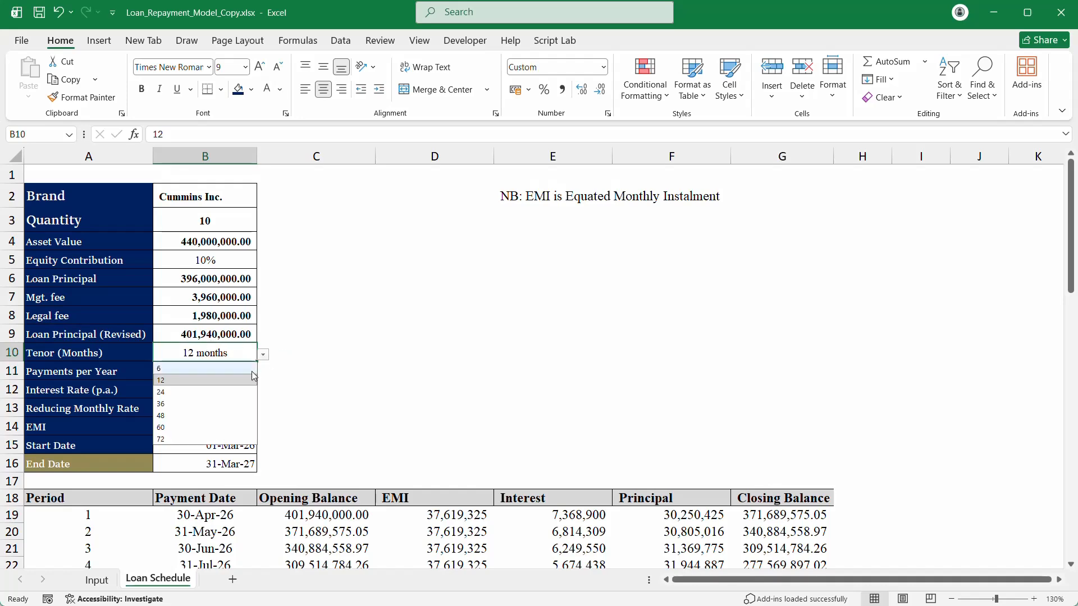
{"action": "left_click", "coordinate": [225, 415]}
{"action": "scroll", "coordinate": [287, 409], "scroll_direction": "down", "scroll_amount": 5}
{"action": "scroll", "coordinate": [287, 410], "scroll_direction": "down", "scroll_amount": 11}
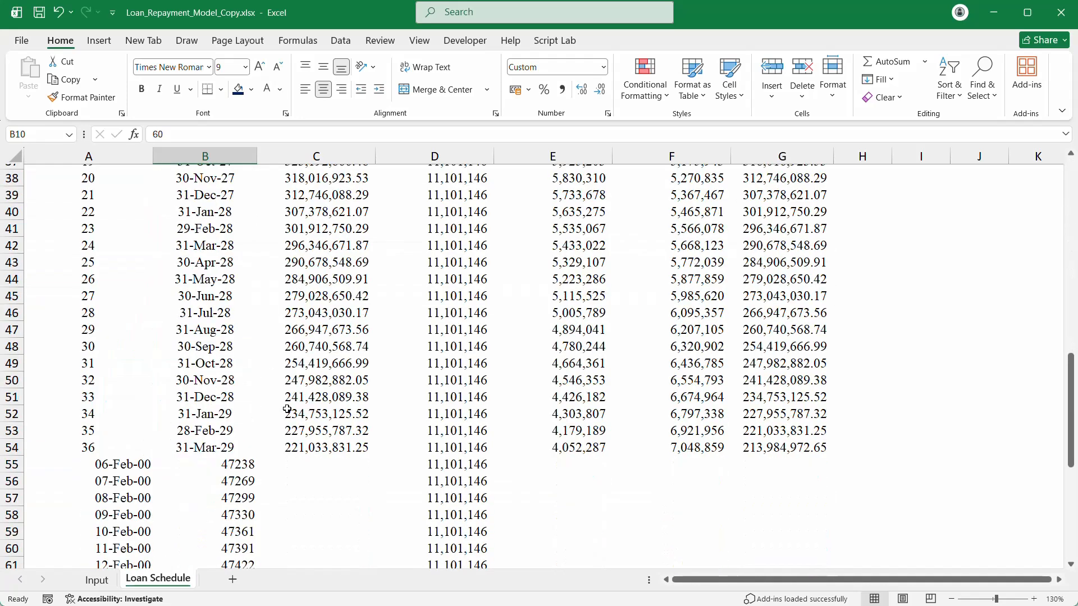
Step: Refresh the stale rows below period 36 so periods 37–60 appear, and select leftover row 79
{"action": "left_click_drag", "start_coordinate": [89, 262], "coordinate": [802, 554]}
{"action": "key", "text": "ctrl+d"}
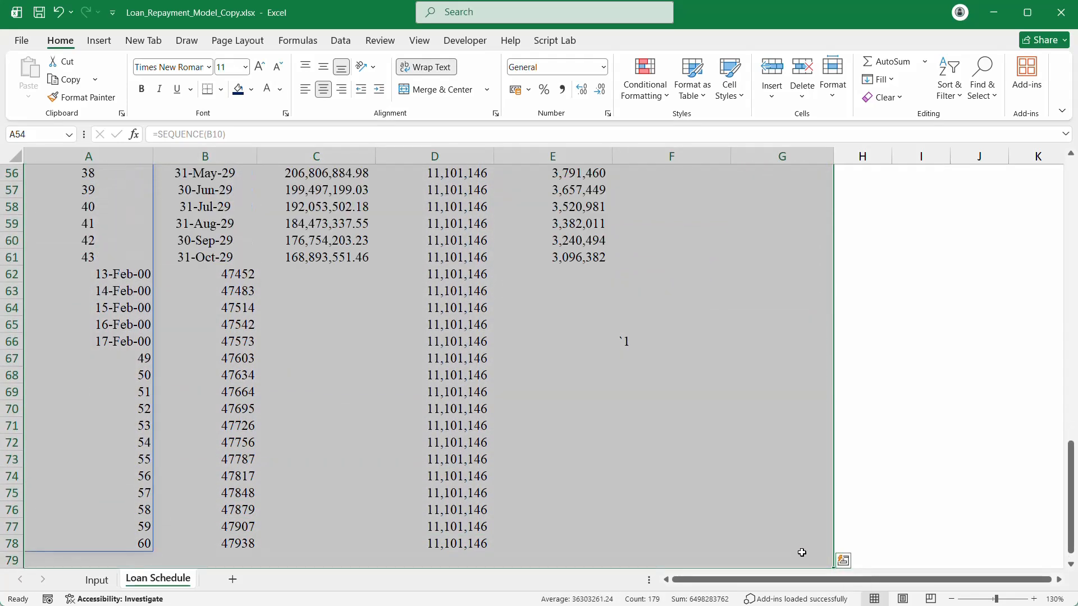
{"action": "scroll", "coordinate": [773, 496], "scroll_direction": "down", "scroll_amount": 2}
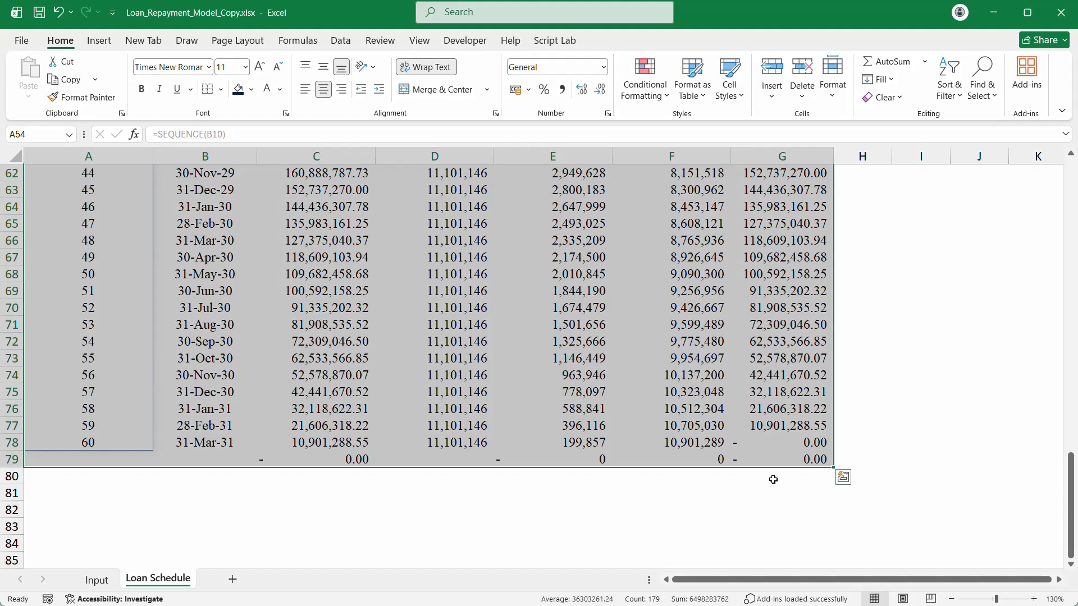
{"action": "left_click", "coordinate": [7, 459]}
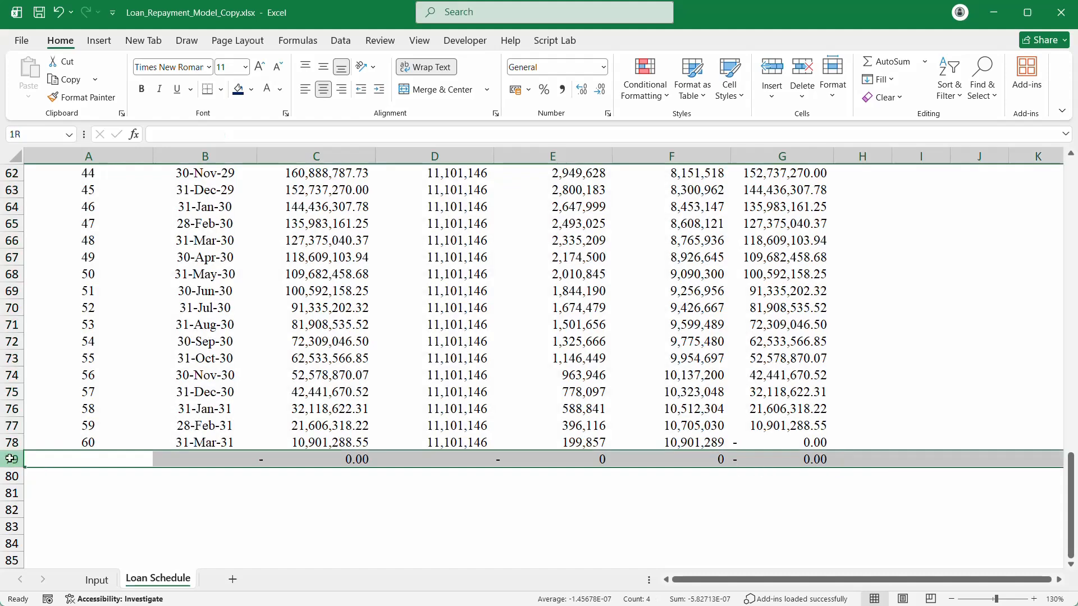
{"action": "scroll", "coordinate": [68, 427], "scroll_direction": "up", "scroll_amount": 20}
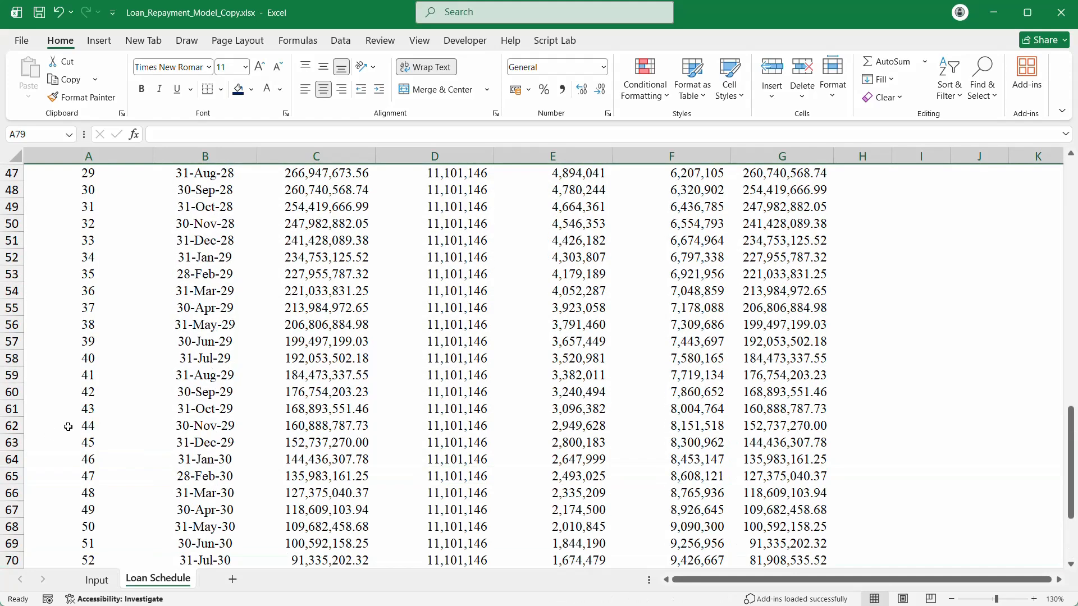
{"action": "scroll", "coordinate": [68, 426], "scroll_direction": "down", "scroll_amount": 3}
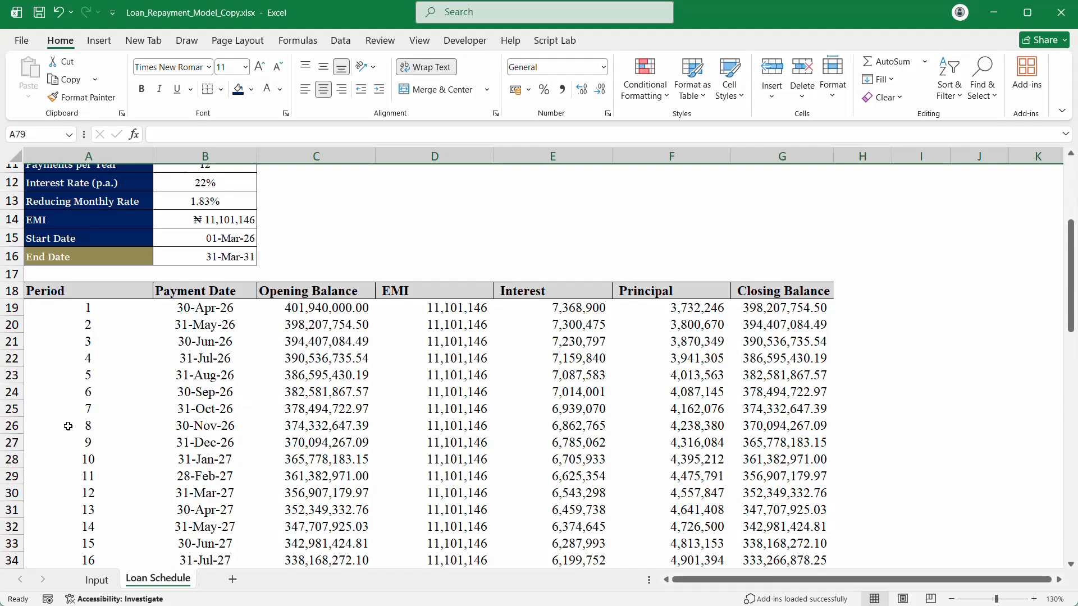
{"action": "scroll", "coordinate": [495, 191], "scroll_direction": "down", "scroll_amount": 16}
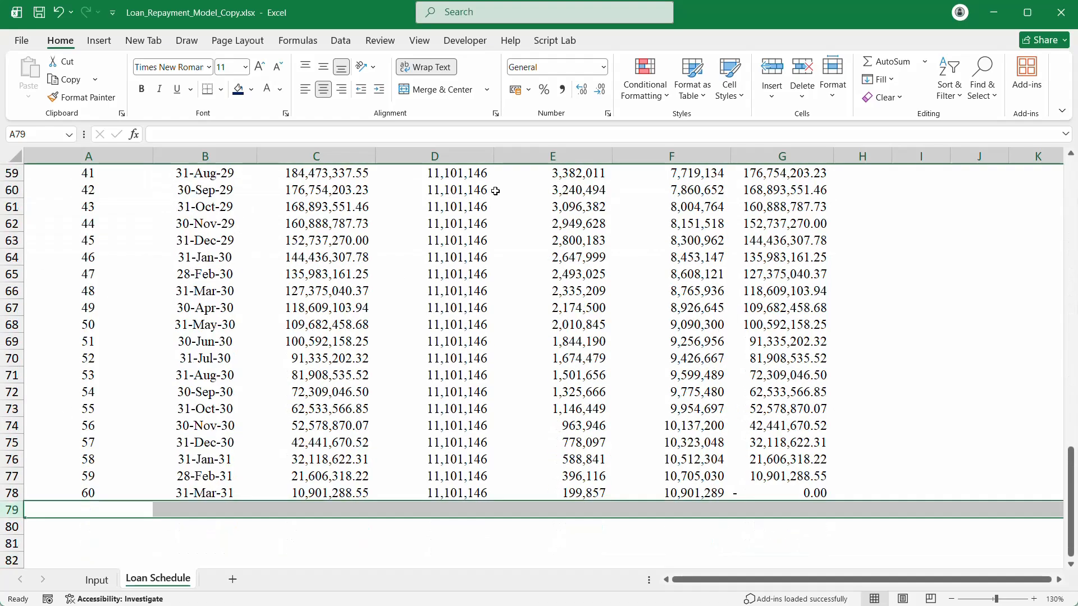
{"action": "scroll", "coordinate": [495, 191], "scroll_direction": "down", "scroll_amount": 5}
{"action": "scroll", "coordinate": [496, 190], "scroll_direction": "up", "scroll_amount": 20}
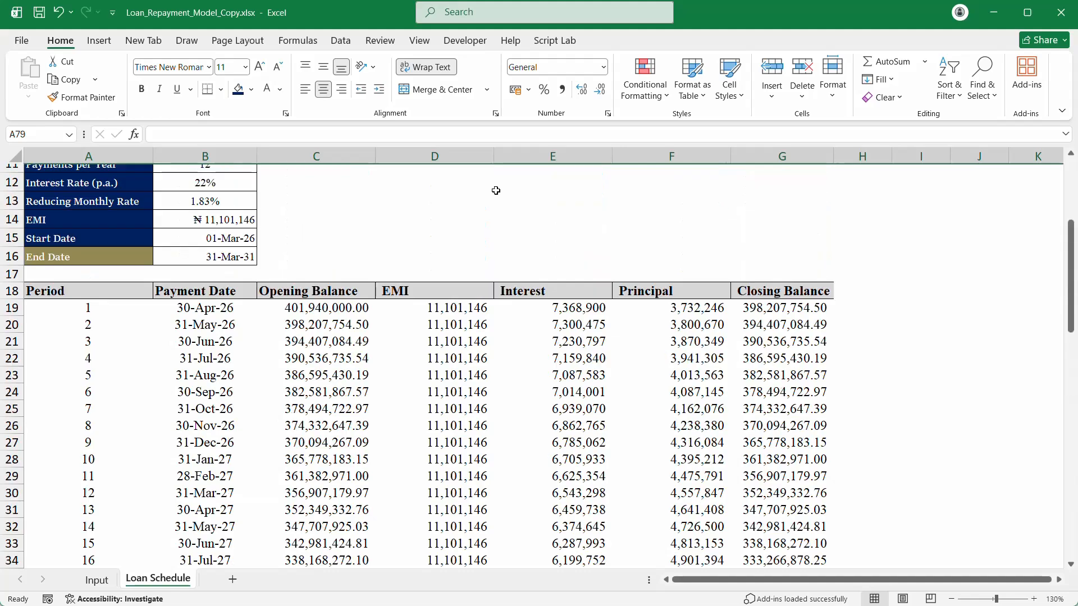
{"action": "scroll", "coordinate": [496, 190], "scroll_direction": "down", "scroll_amount": 11}
{"action": "scroll", "coordinate": [496, 190], "scroll_direction": "up", "scroll_amount": 12}
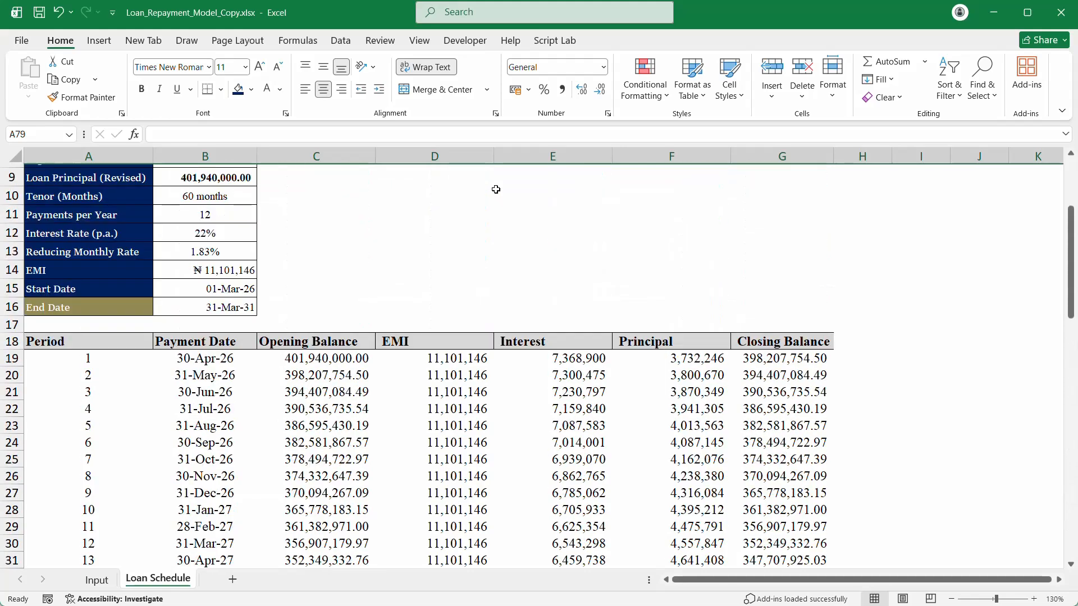
{"action": "left_click", "coordinate": [562, 306]}
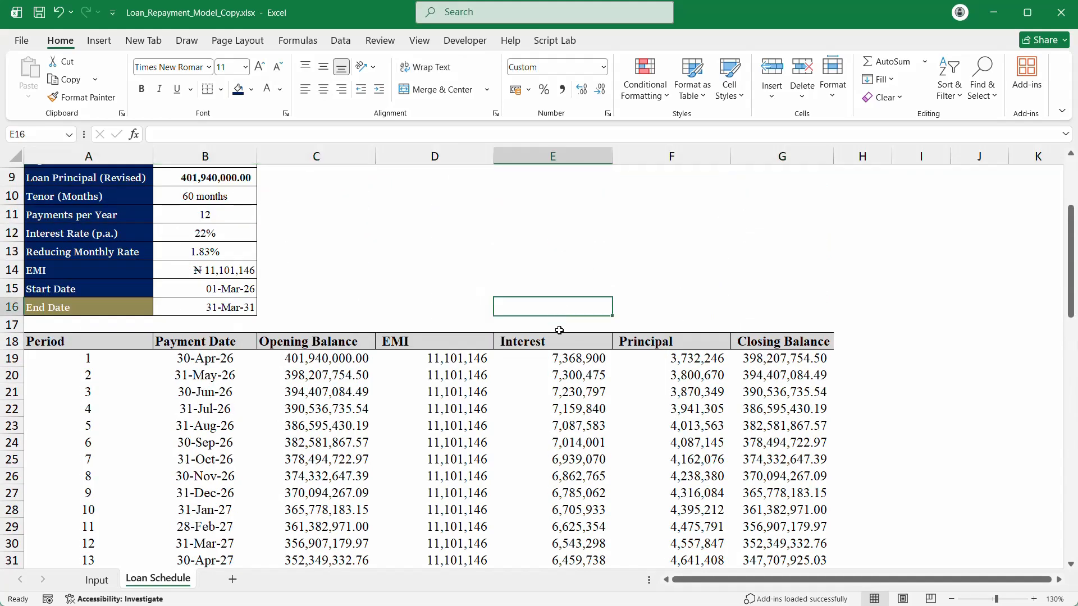
{"action": "left_click", "coordinate": [560, 330]}
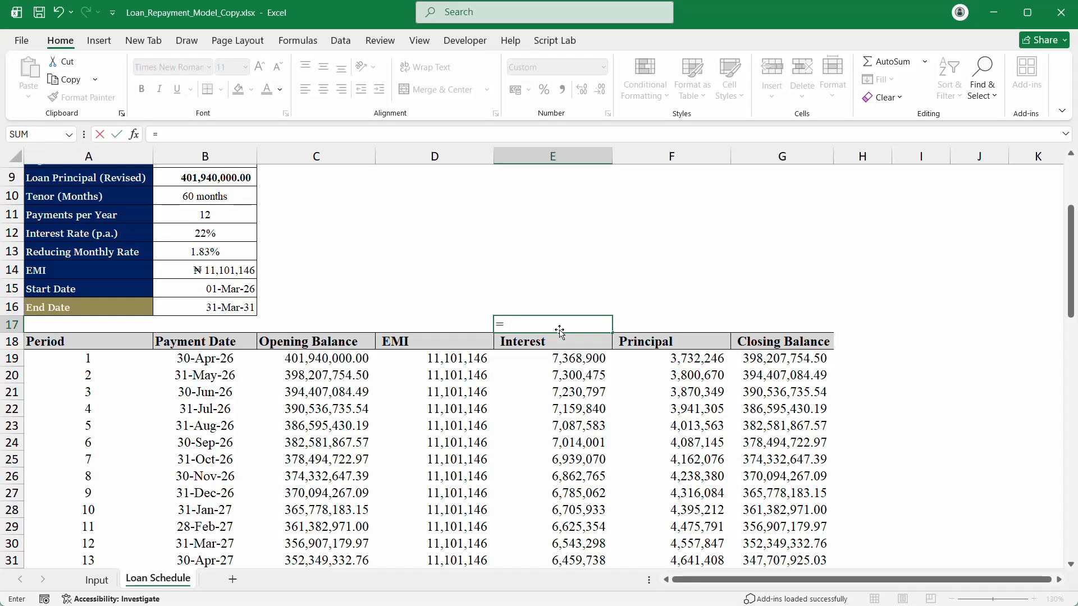
{"action": "key", "text": "Escape"}
{"action": "scroll", "coordinate": [566, 409], "scroll_direction": "down", "scroll_amount": 20}
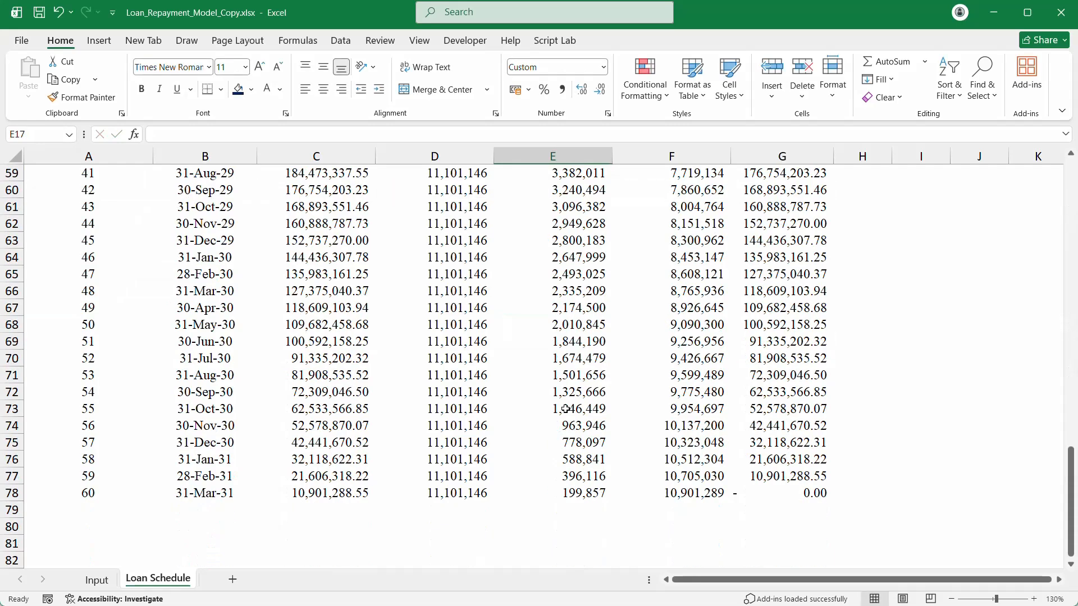
{"action": "scroll", "coordinate": [567, 404], "scroll_direction": "up", "scroll_amount": 3}
{"action": "left_click_drag", "start_coordinate": [571, 358], "coordinate": [708, 355]}
{"action": "key", "text": "alt+equal"}
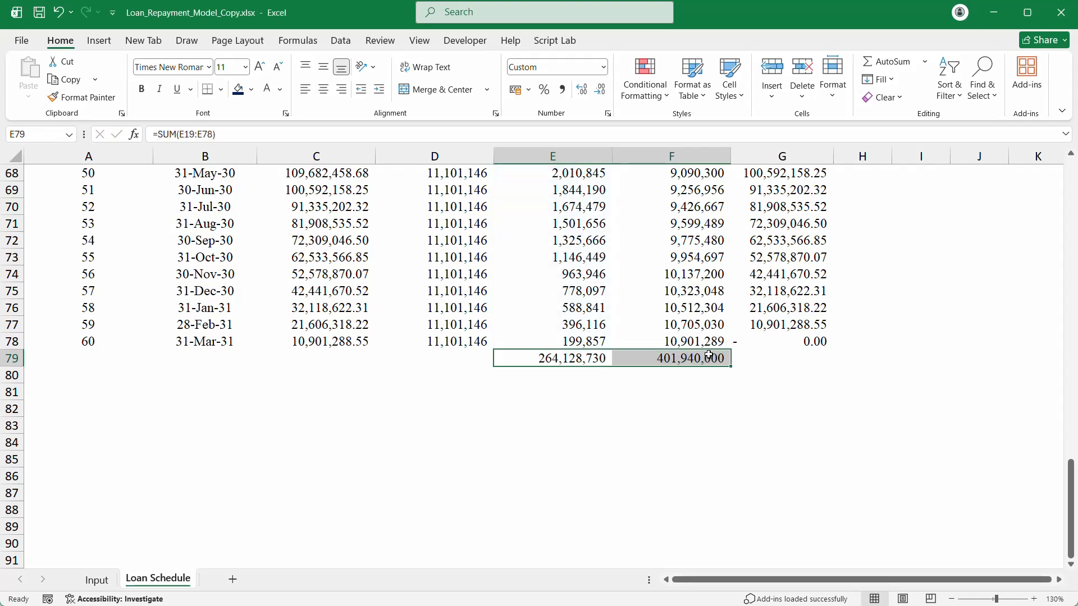
{"action": "left_click", "coordinate": [609, 374]}
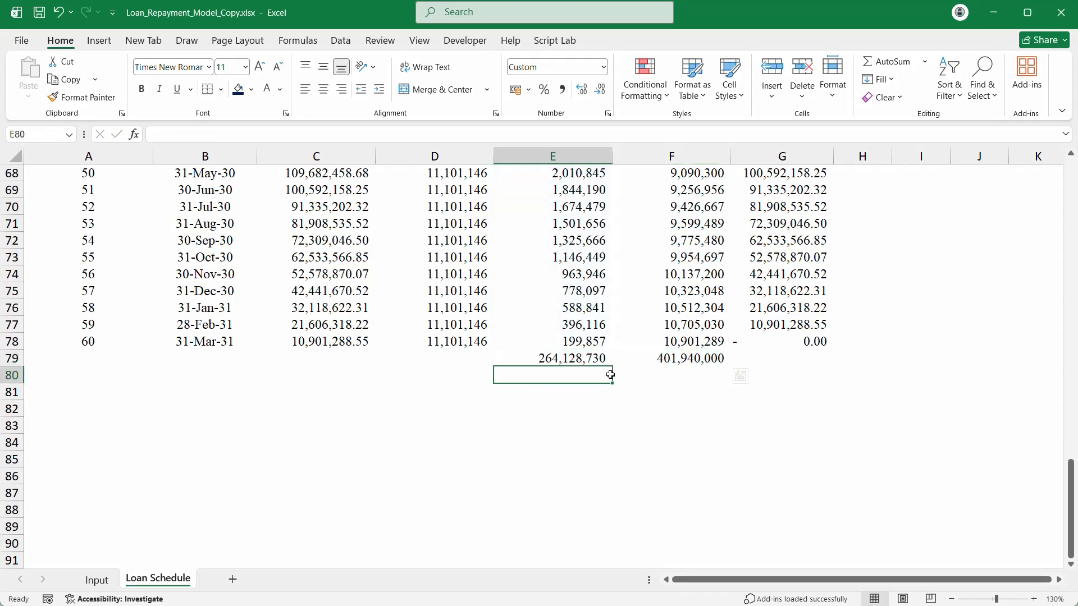
{"action": "left_click", "coordinate": [564, 358]}
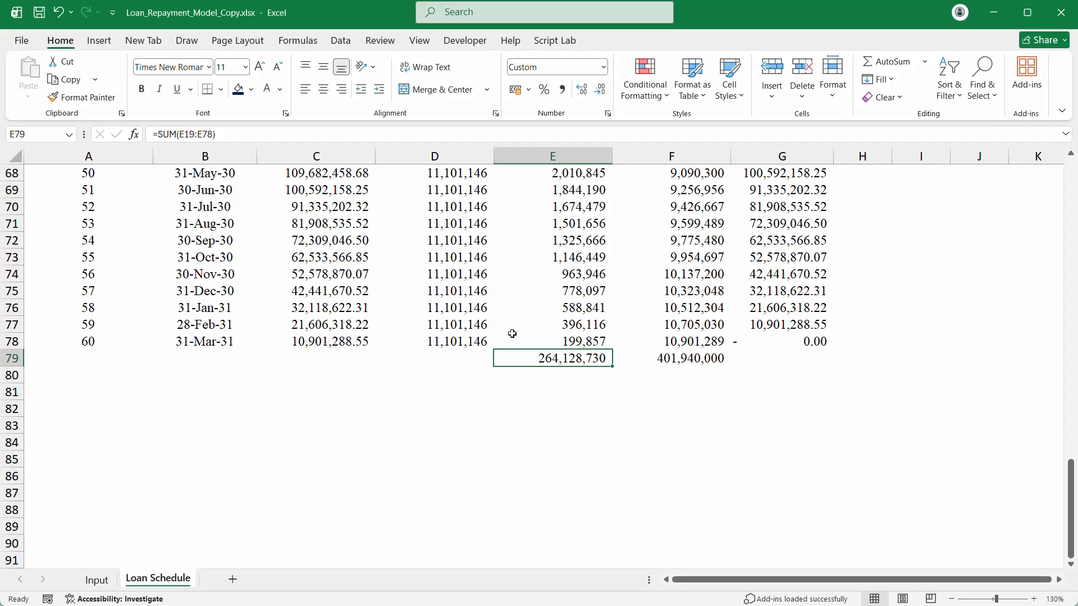
{"action": "left_click_drag", "start_coordinate": [602, 359], "coordinate": [653, 358]}
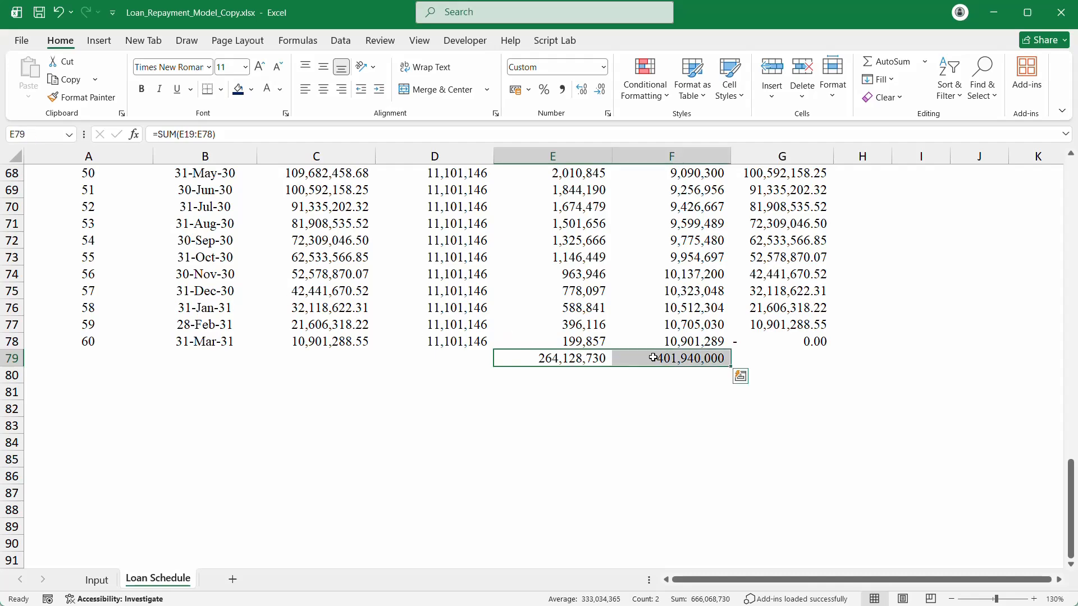
{"action": "key", "text": "Delete"}
{"action": "scroll", "coordinate": [652, 354], "scroll_direction": "up", "scroll_amount": 20}
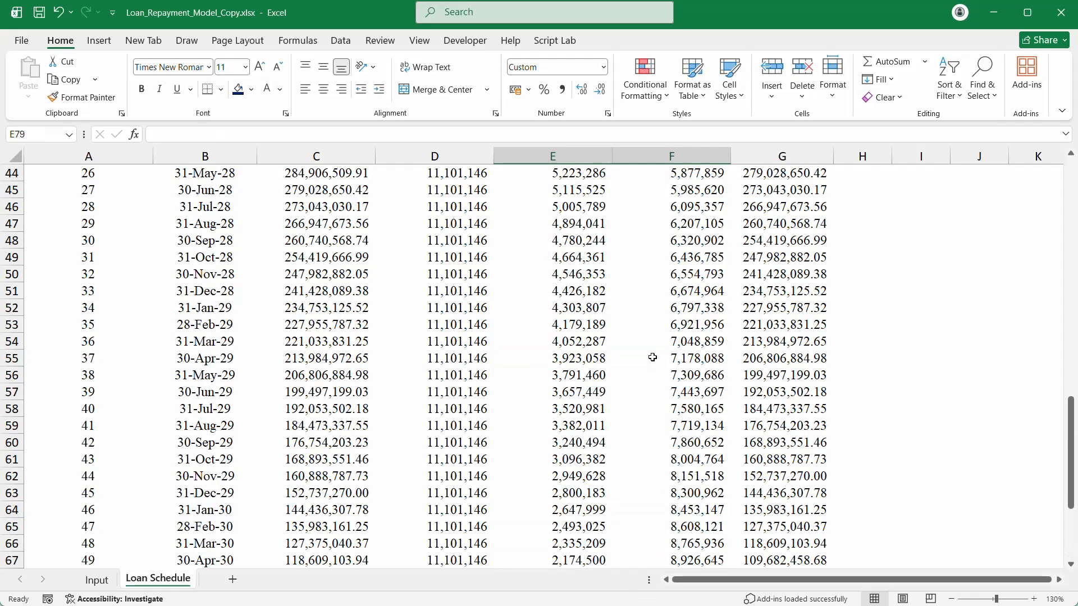
{"action": "scroll", "coordinate": [650, 352], "scroll_direction": "down", "scroll_amount": 4}
{"action": "scroll", "coordinate": [650, 352], "scroll_direction": "up", "scroll_amount": 4}
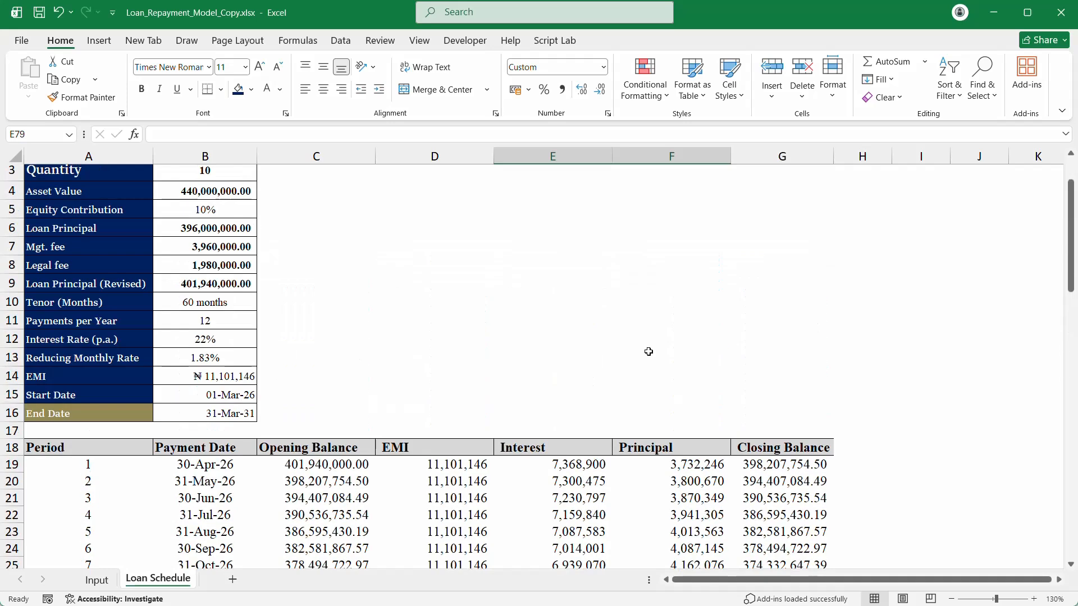
{"action": "left_click", "coordinate": [193, 484]}
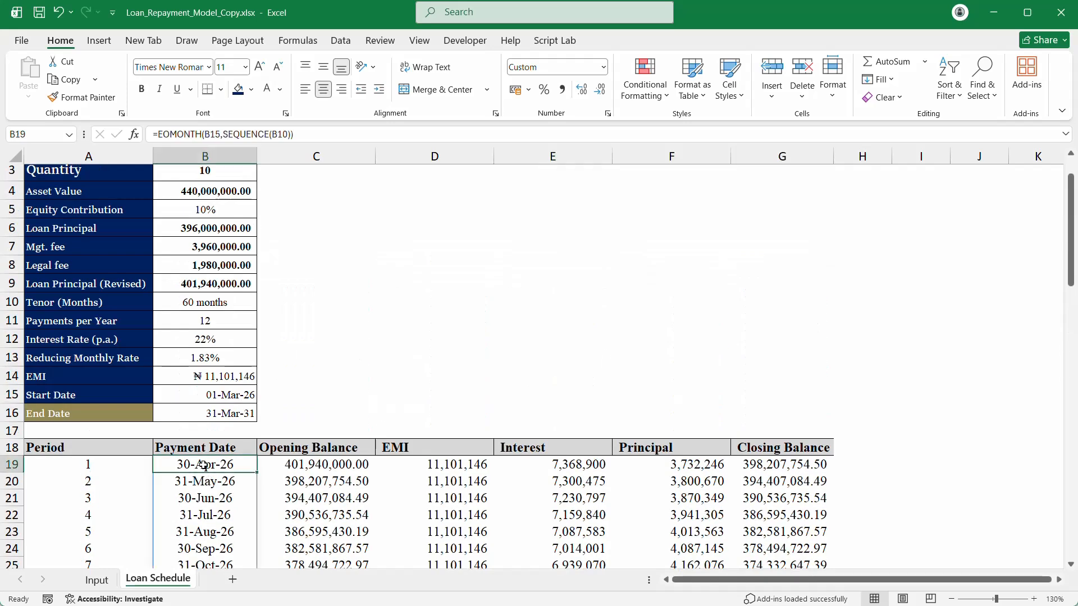
{"action": "left_click", "coordinate": [339, 483]}
{"action": "left_click", "coordinate": [323, 496]}
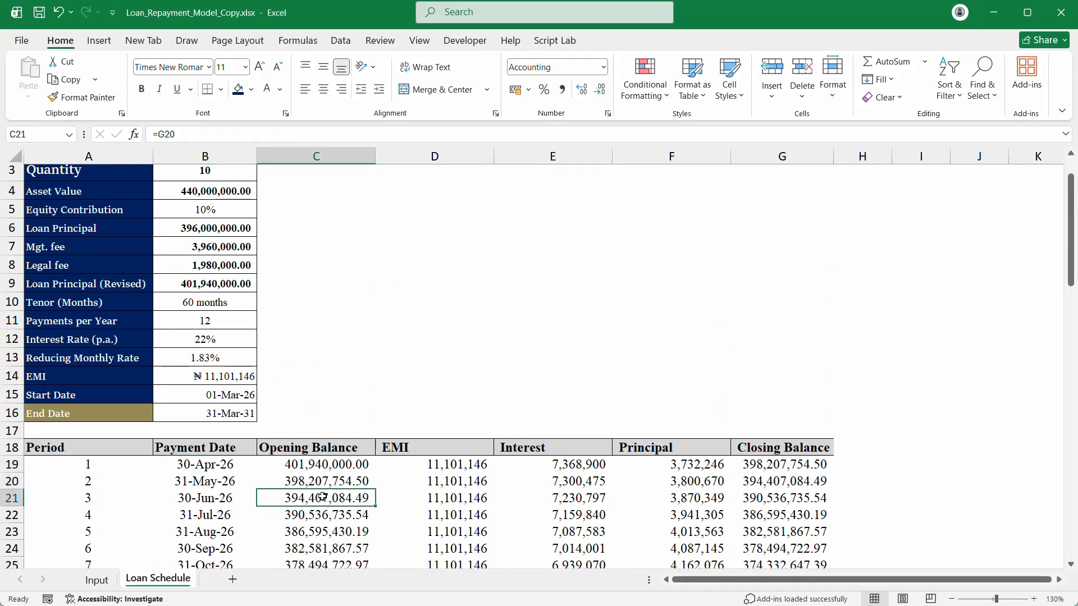
{"action": "key", "text": "Down"}
{"action": "key", "text": "Down"}
{"action": "key", "text": "Down"}
{"action": "key", "text": "Down"}
{"action": "key", "text": "Down"}
{"action": "key", "text": "Down"}
{"action": "key", "text": "Down"}
{"action": "key", "text": "Down"}
{"action": "key", "text": "Down"}
{"action": "key", "text": "Down"}
{"action": "key", "text": "Down"}
{"action": "key", "text": "Down"}
{"action": "key", "text": "Down"}
{"action": "key", "text": "Down"}
{"action": "key", "text": "Down"}
{"action": "key", "text": "Down"}
{"action": "key", "text": "Down"}
{"action": "key", "text": "Down"}
{"action": "key", "text": "Down"}
{"action": "key", "text": "Down"}
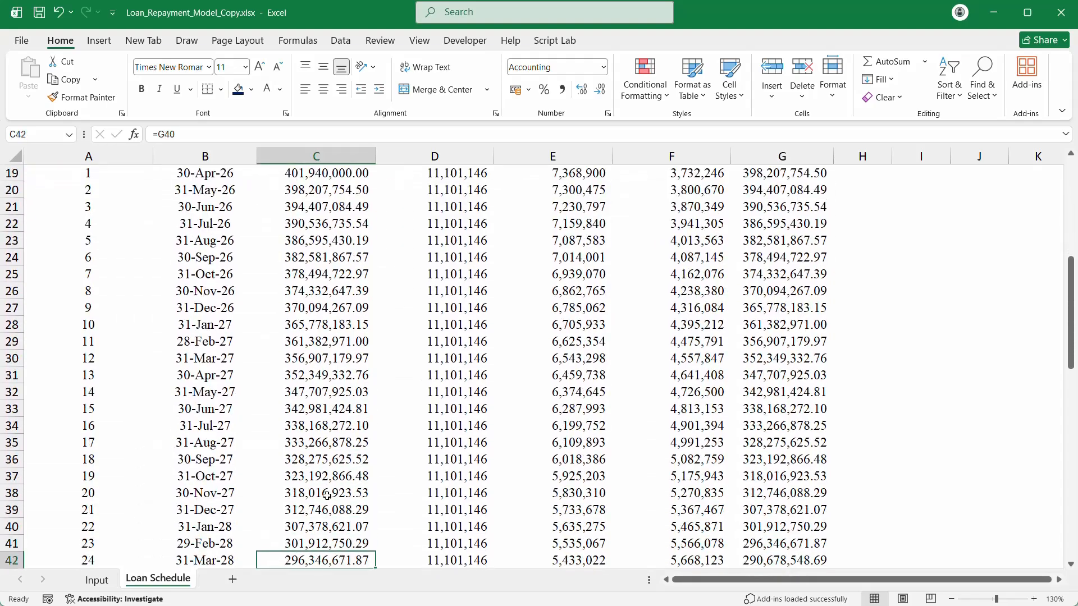
{"action": "key", "text": "Down"}
{"action": "key", "text": "Down"}
{"action": "key", "text": "Down"}
{"action": "key", "text": "Down"}
{"action": "key", "text": "Down"}
{"action": "key", "text": "Down"}
{"action": "key", "text": "Down"}
{"action": "key", "text": "Down"}
{"action": "key", "text": "Down"}
{"action": "key", "text": "Down"}
{"action": "key", "text": "Down"}
{"action": "key", "text": "Down"}
{"action": "key", "text": "Down"}
{"action": "key", "text": "Down"}
{"action": "key", "text": "Down"}
{"action": "key", "text": "Down"}
{"action": "key", "text": "Down"}
{"action": "key", "text": "Down"}
{"action": "key", "text": "Down"}
{"action": "key", "text": "Down"}
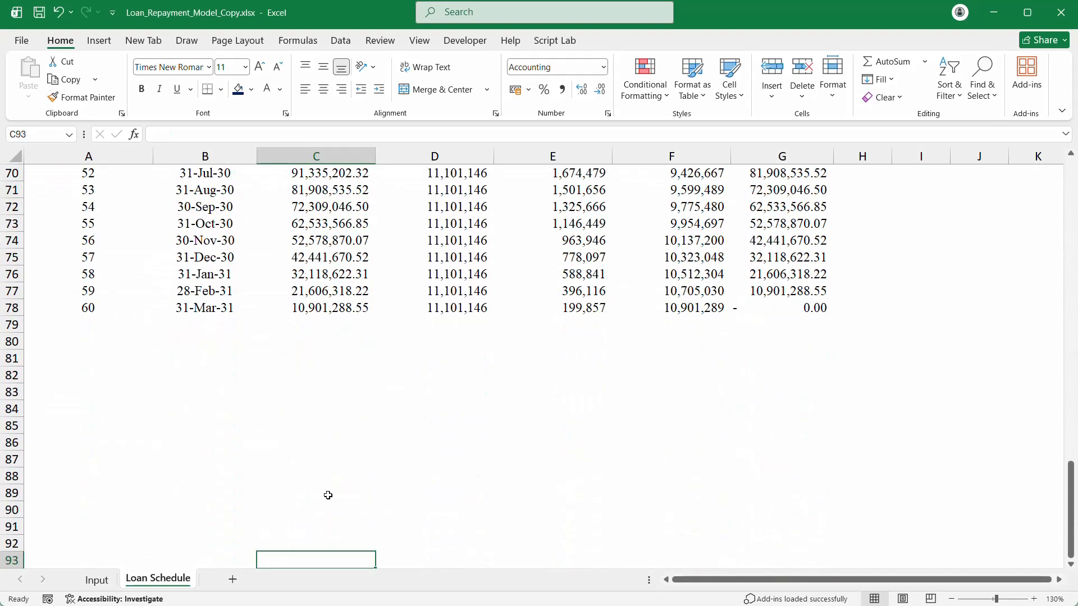
{"action": "scroll", "coordinate": [326, 494], "scroll_direction": "up", "scroll_amount": 8}
{"action": "scroll", "coordinate": [327, 495], "scroll_direction": "up", "scroll_amount": 15}
{"action": "scroll", "coordinate": [327, 494], "scroll_direction": "down", "scroll_amount": 5}
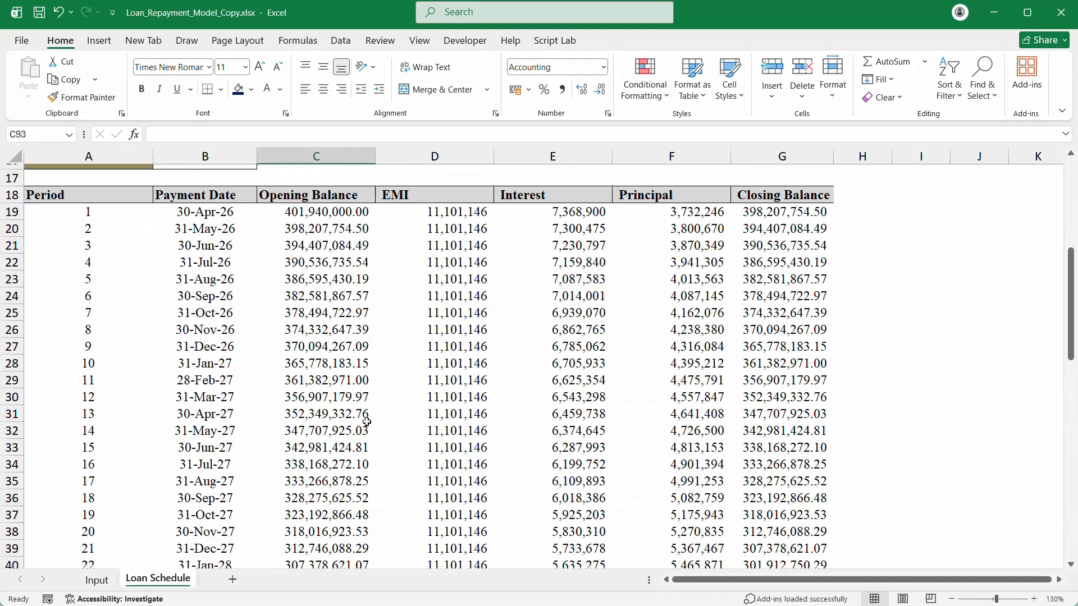
{"action": "left_click", "coordinate": [454, 216]}
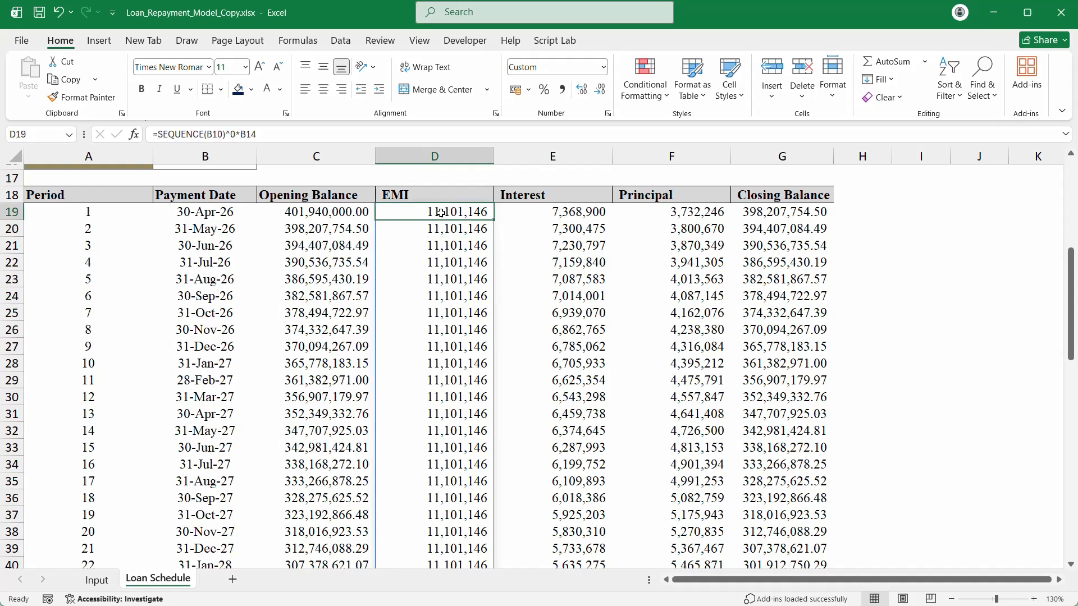
{"action": "left_click", "coordinate": [327, 213]}
{"action": "left_click", "coordinate": [578, 212]}
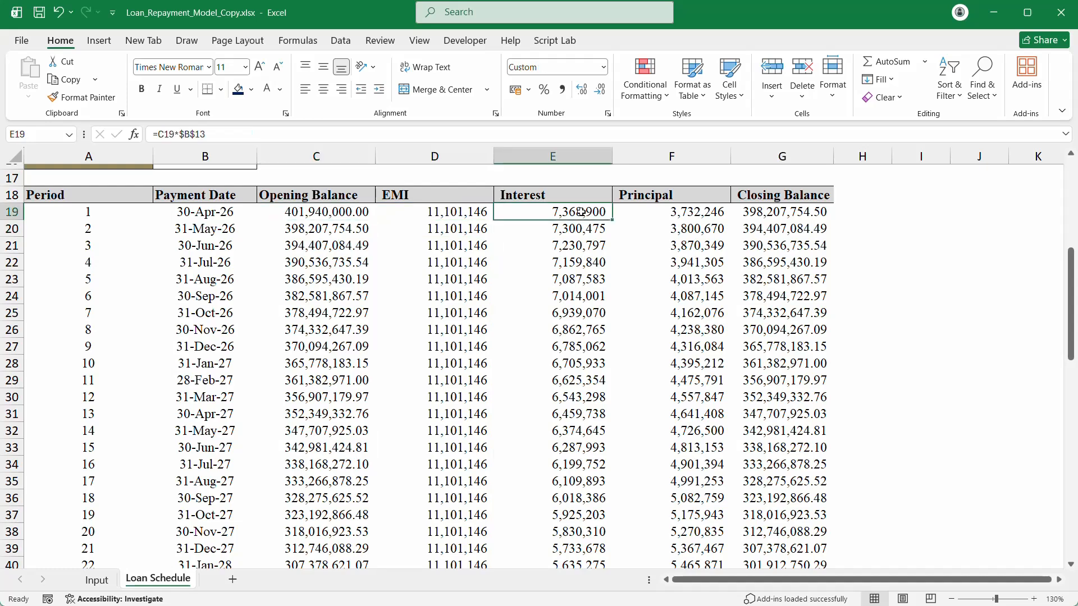
Step: Delete E19:G78 so Interest, Principal and Closing Balance are empty, then return to E19
{"action": "left_click_drag", "start_coordinate": [581, 212], "coordinate": [803, 539]}
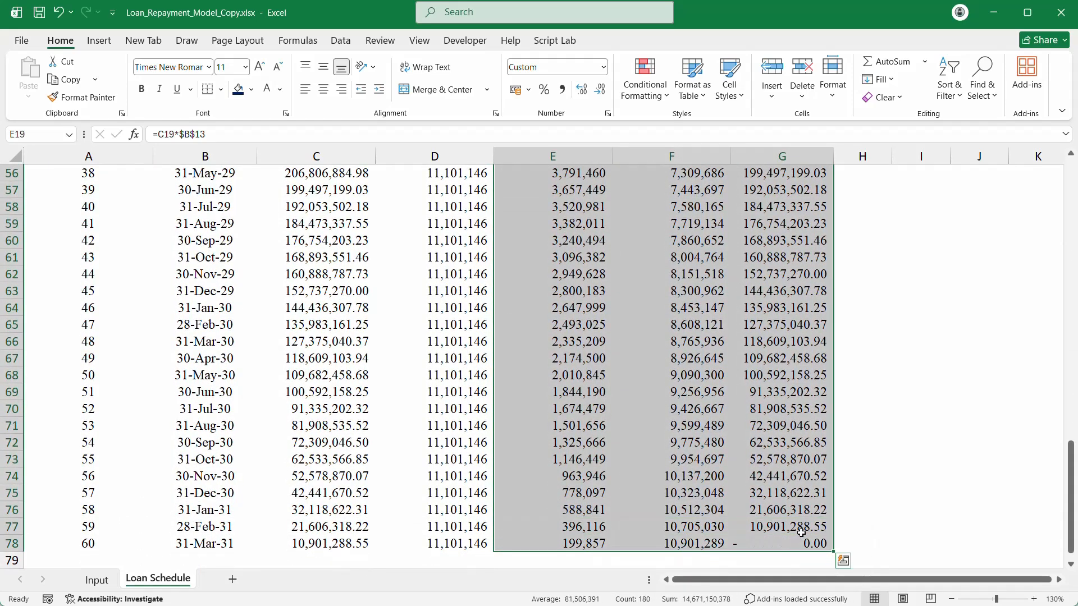
{"action": "key", "text": "Delete"}
{"action": "left_click", "coordinate": [553, 375]}
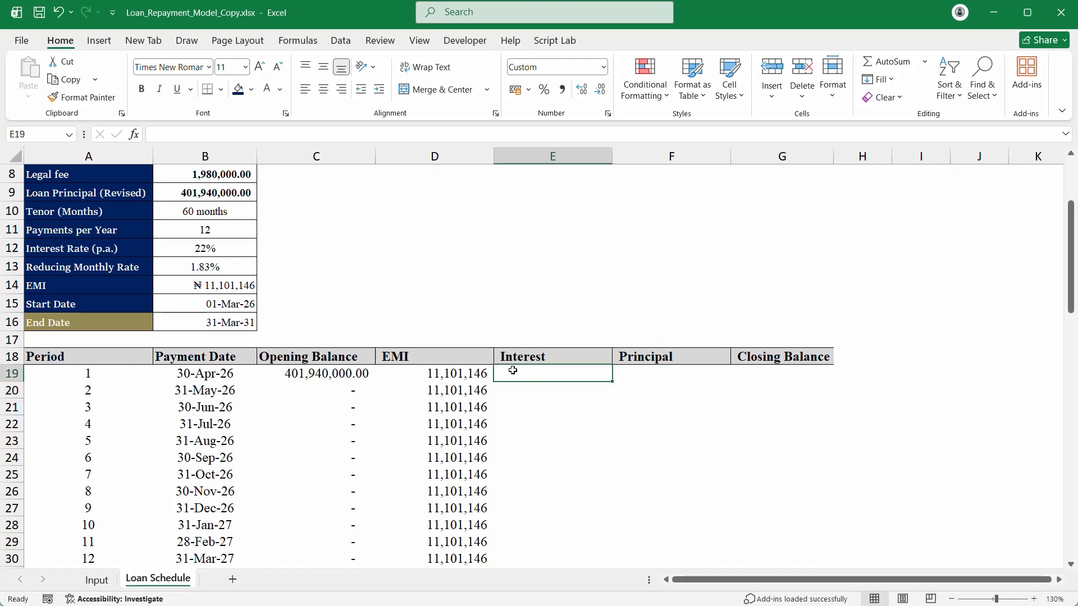
{"action": "left_click", "coordinate": [314, 372]}
{"action": "left_click", "coordinate": [552, 378]}
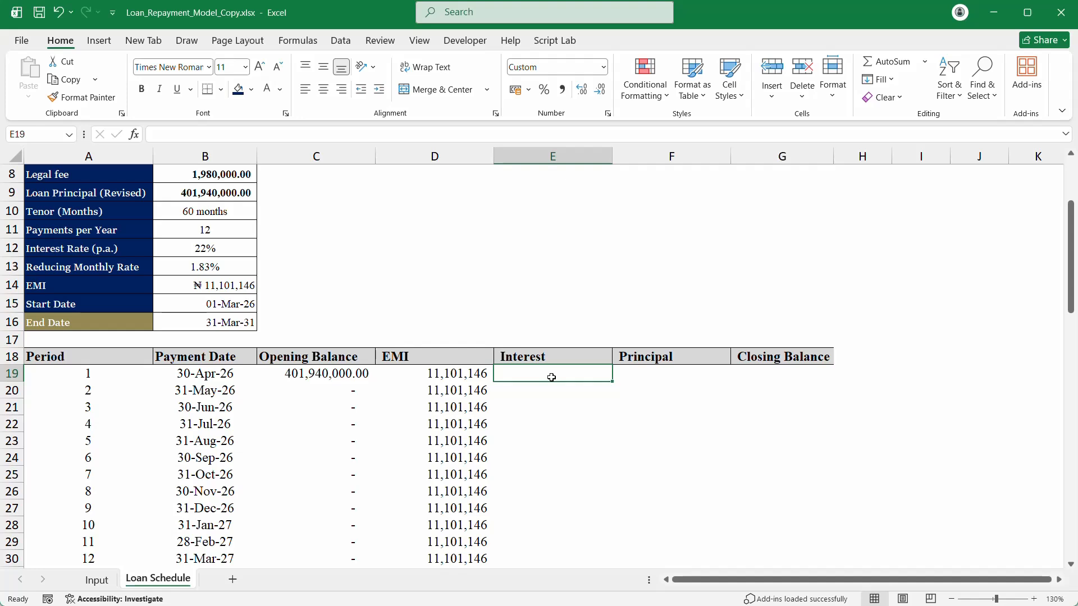
Step: Start an IPMT formula in E19 using the B13 rate, then abandon it
{"action": "type", "text": "="}
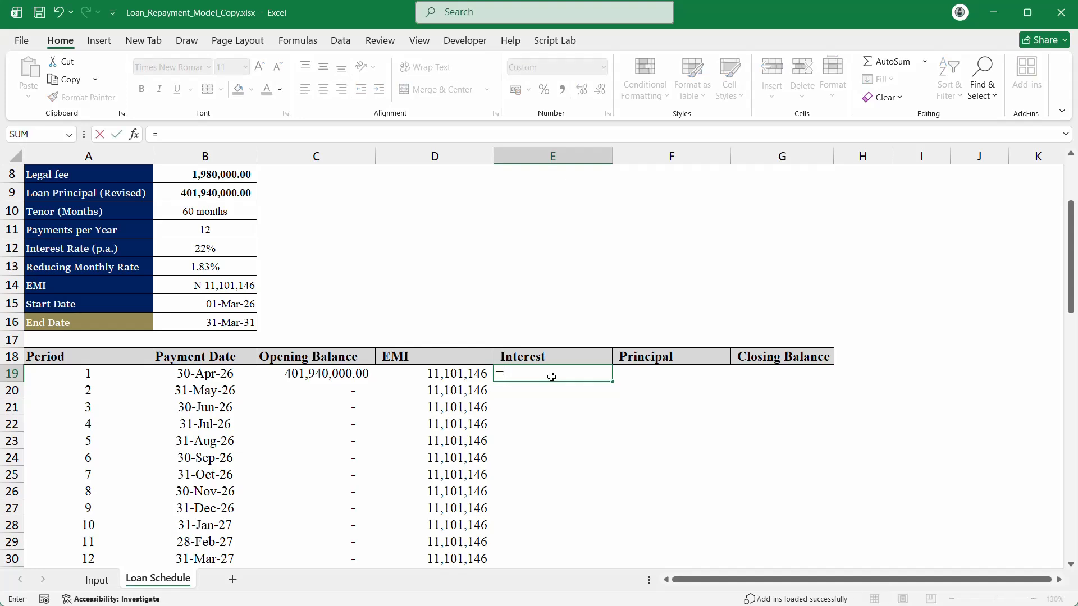
{"action": "type", "text": "ipm"}
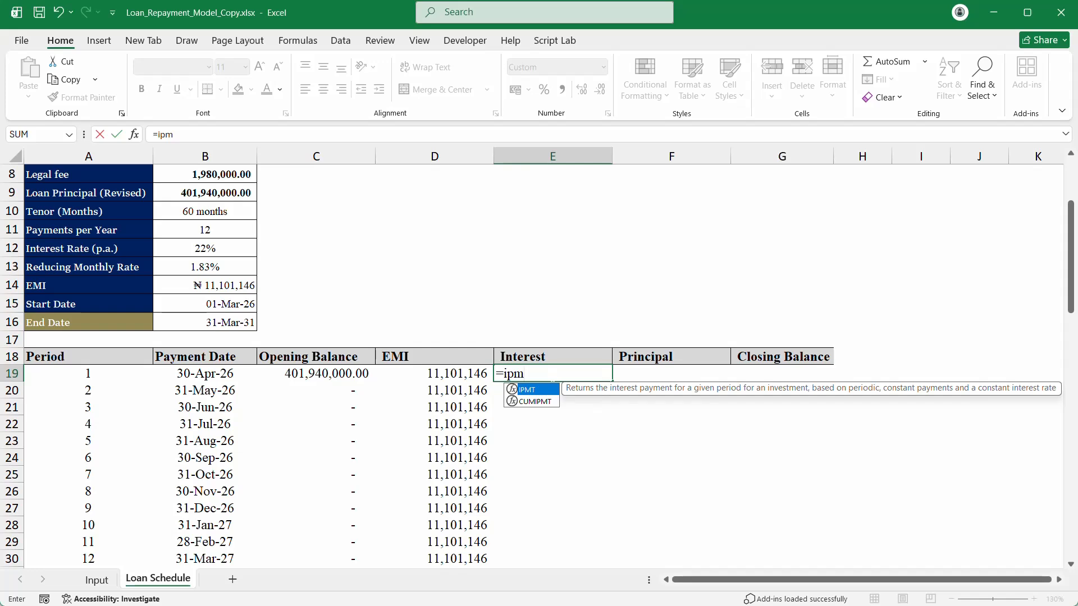
{"action": "key", "text": "Tab"}
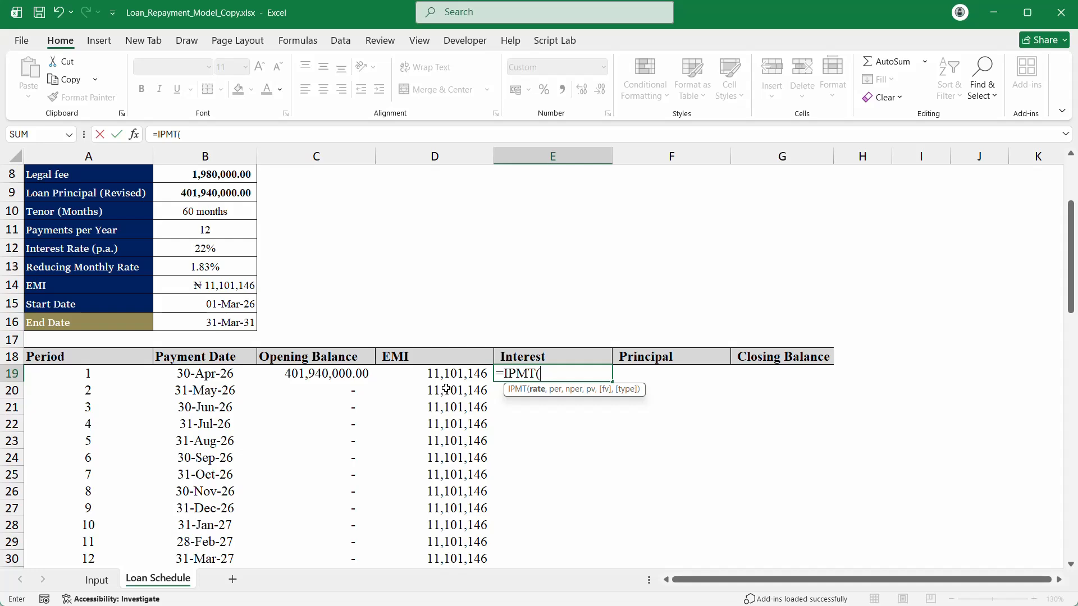
{"action": "left_click", "coordinate": [187, 264]}
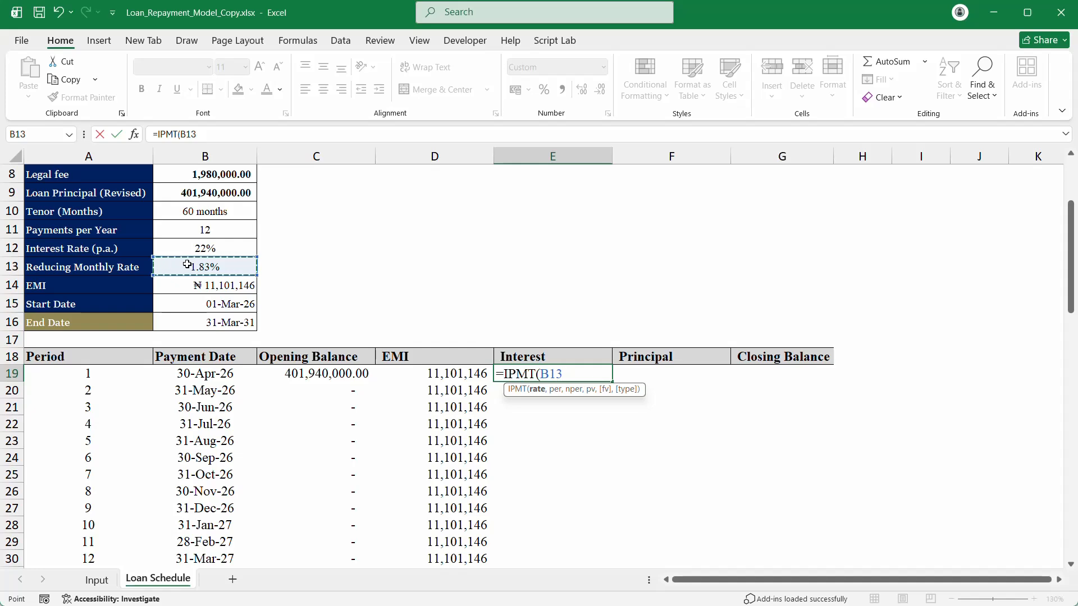
{"action": "type", "text": ","}
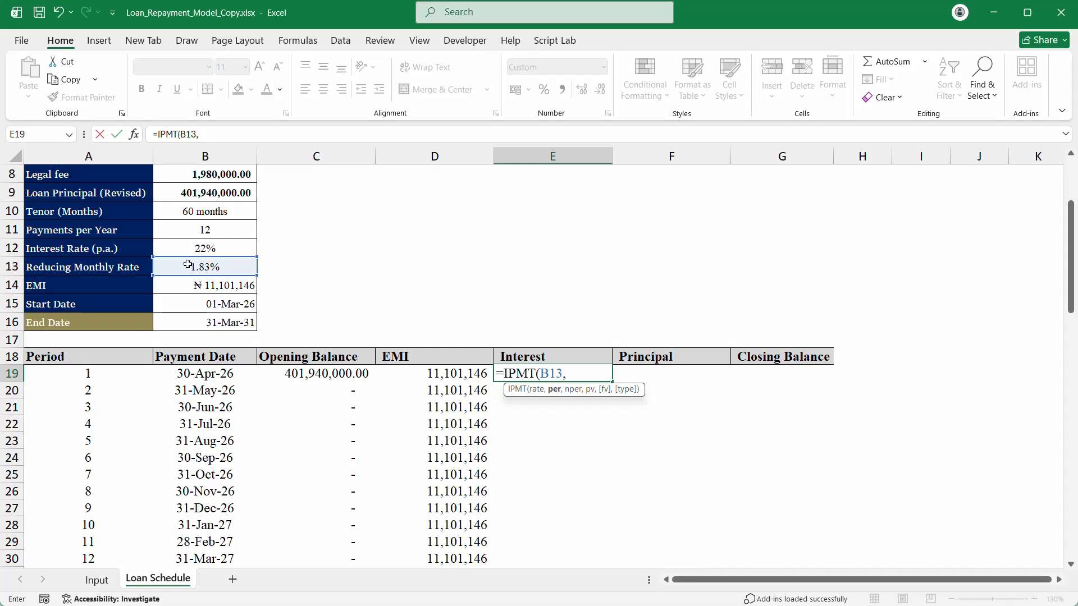
{"action": "left_click", "coordinate": [134, 134]}
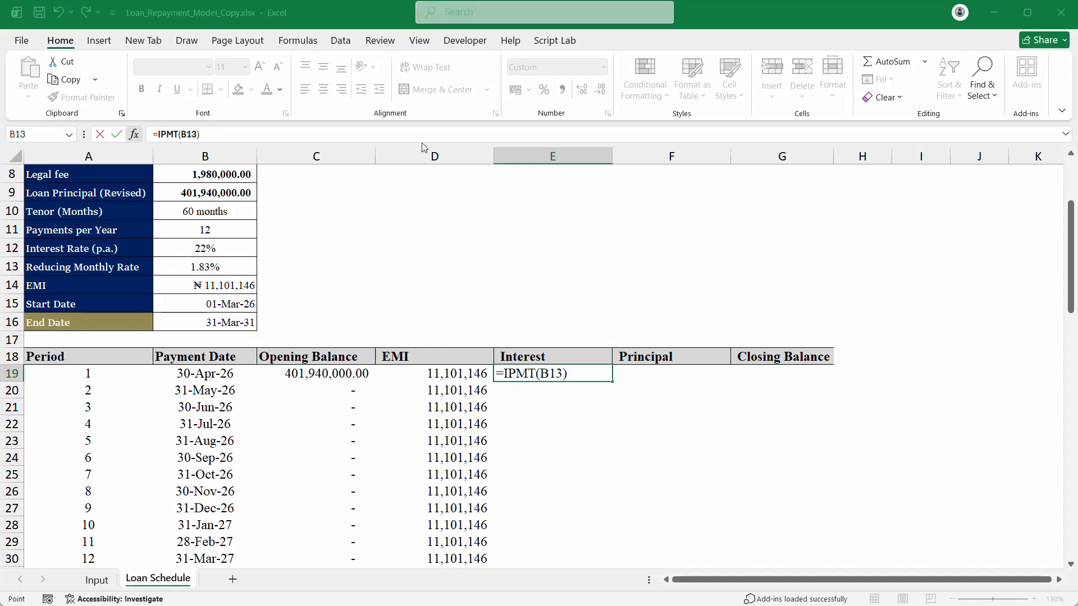
{"action": "left_click", "coordinate": [699, 281]}
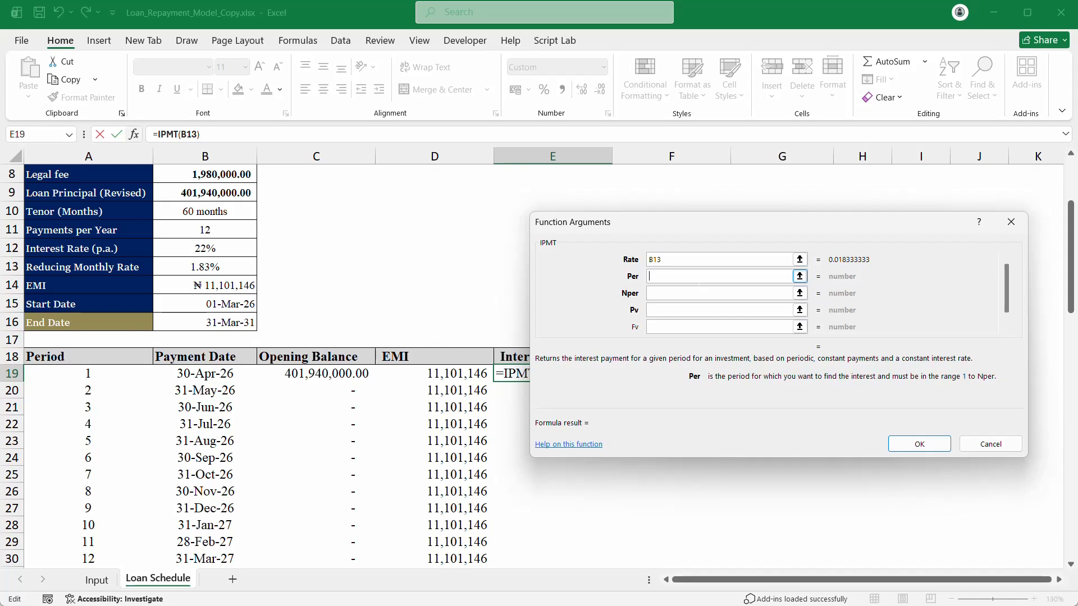
{"action": "left_click", "coordinate": [1011, 222]}
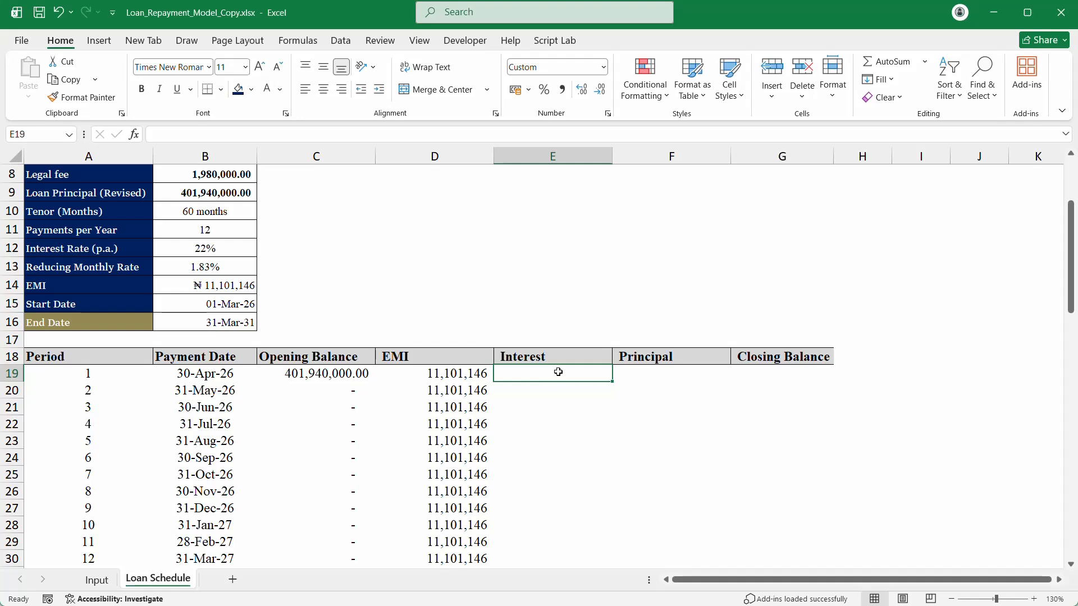
Step: Type =IPMT(B13,1,B9) in E19 and try to commit it
{"action": "type", "text": "=ipm"}
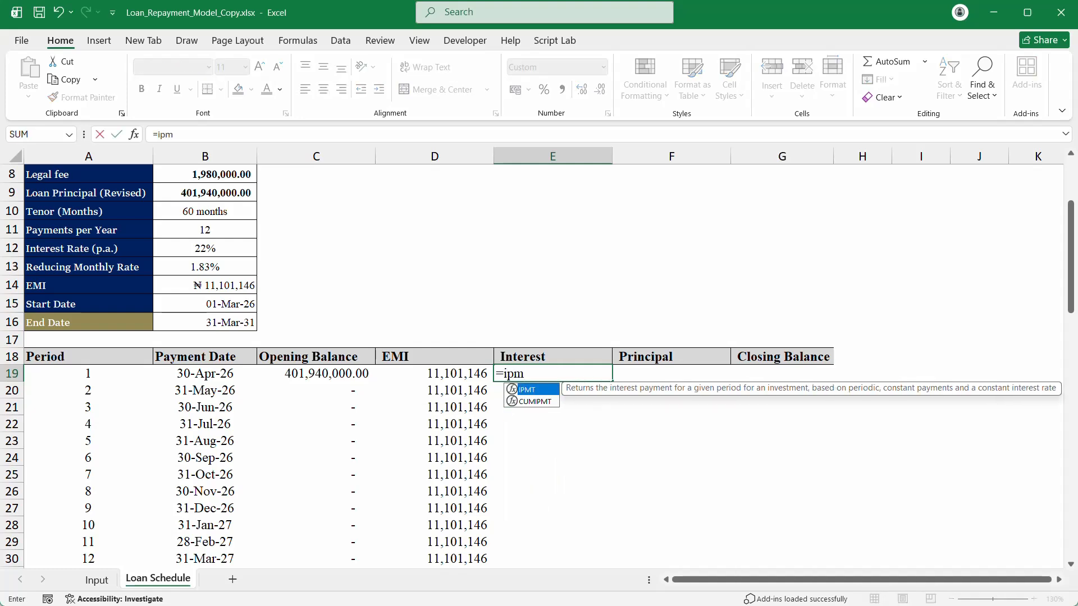
{"action": "type", "text": "t"}
{"action": "key", "text": "Tab"}
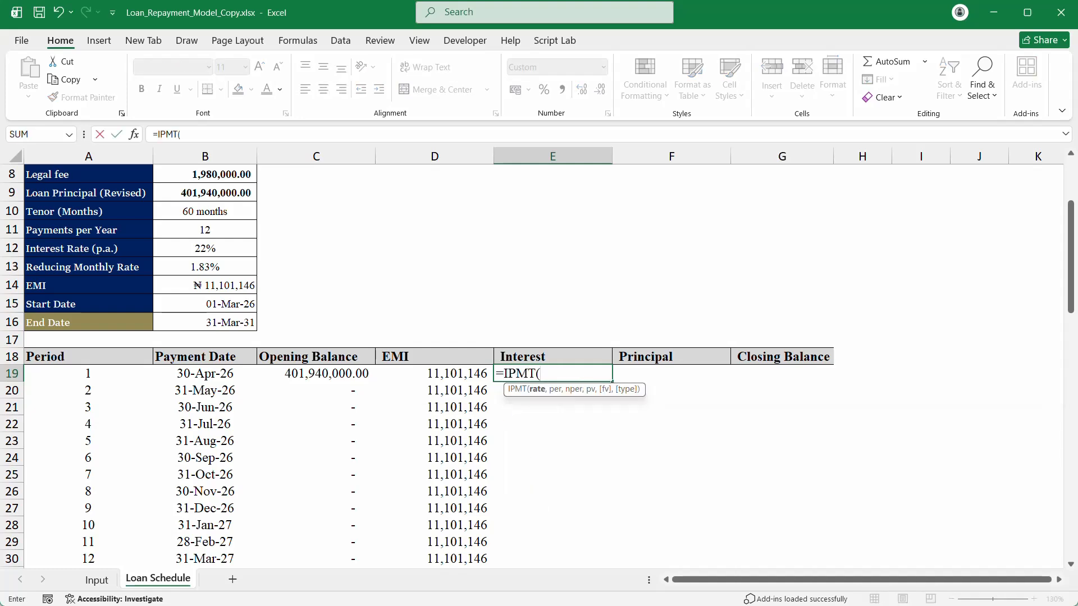
{"action": "left_click", "coordinate": [207, 265]}
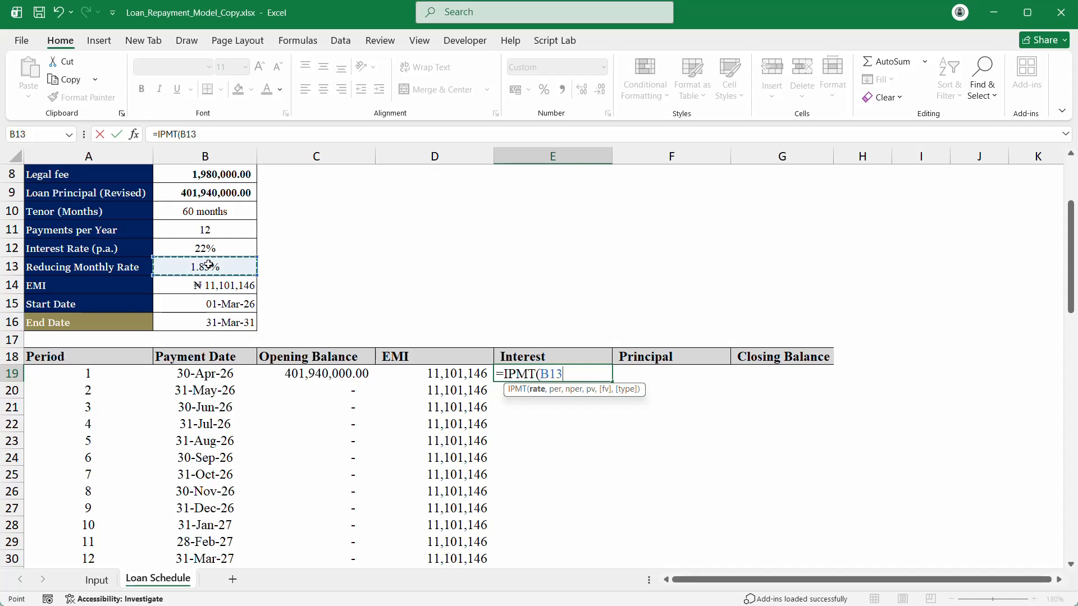
{"action": "type", "text": ","}
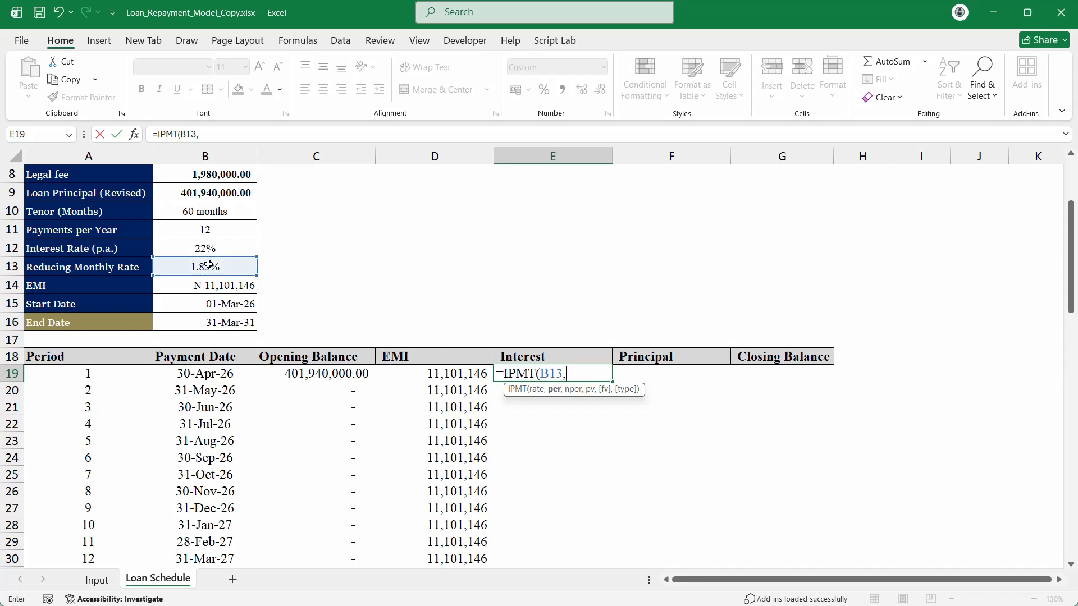
{"action": "type", "text": "1,"}
{"action": "left_click", "coordinate": [220, 193]}
{"action": "key", "text": "Return"}
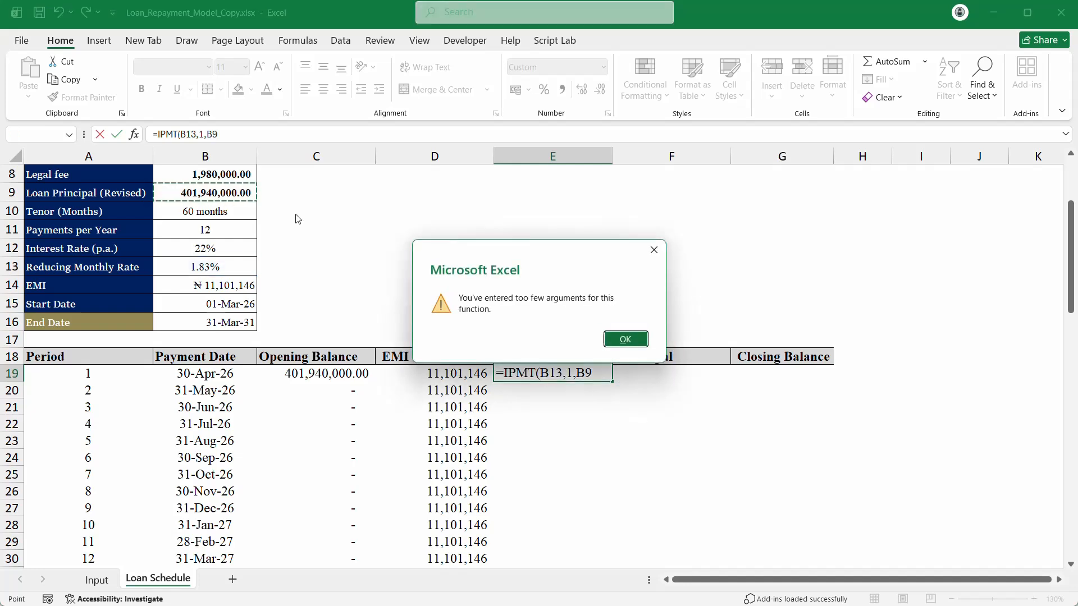
Step: Add the tenor B10 before B9 so E19 gives -7,368,900
{"action": "left_click", "coordinate": [654, 250]}
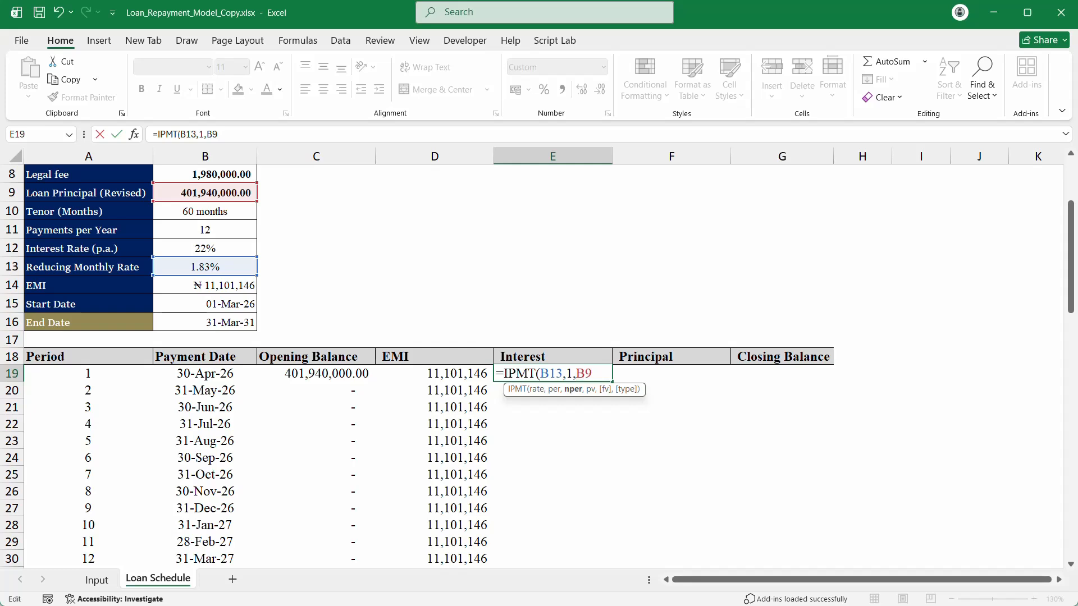
{"action": "type", "text": ")"}
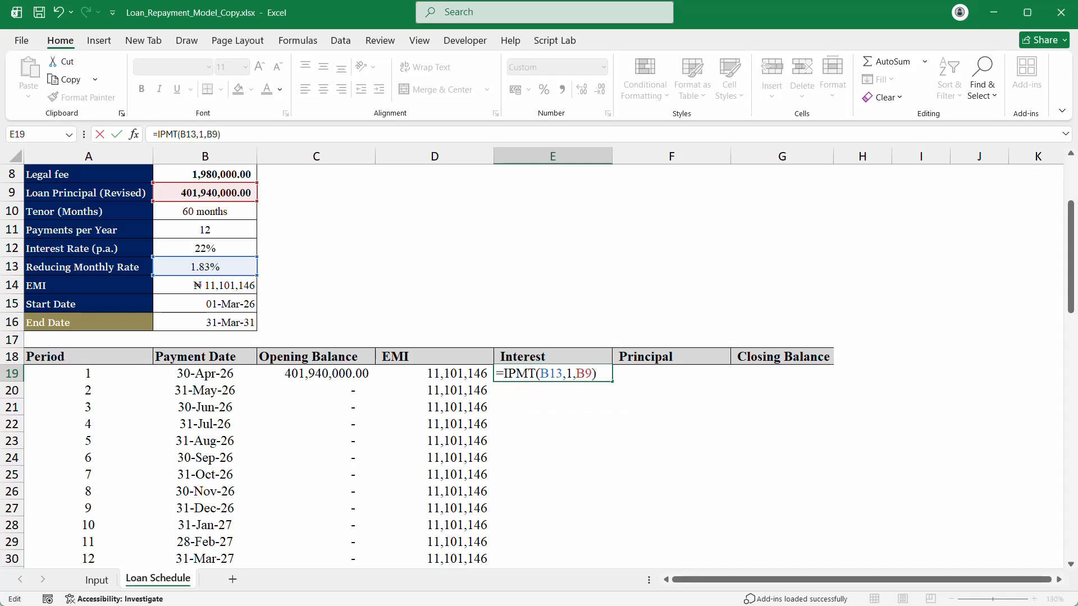
{"action": "key", "text": "Return"}
{"action": "key", "text": "Return"}
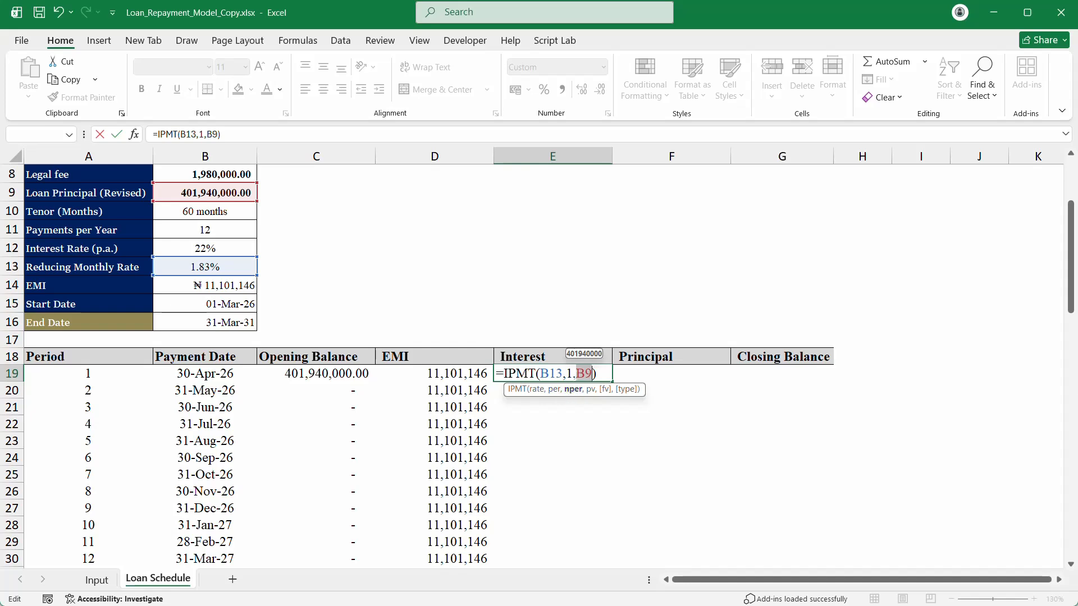
{"action": "left_click", "coordinate": [578, 374]}
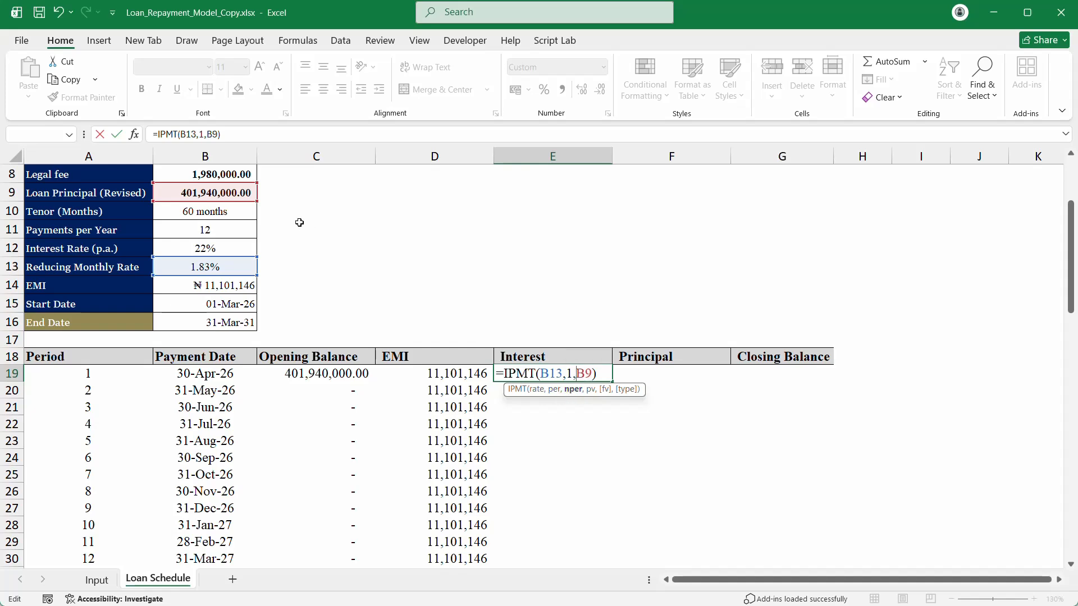
{"action": "left_click", "coordinate": [203, 214]}
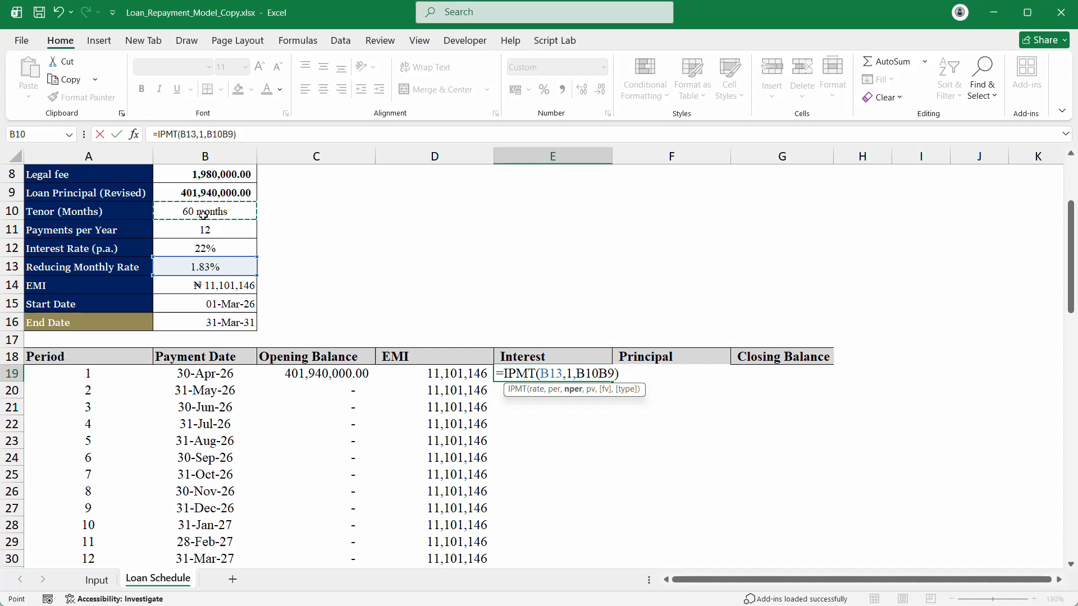
{"action": "type", "text": ","}
{"action": "key", "text": "Return"}
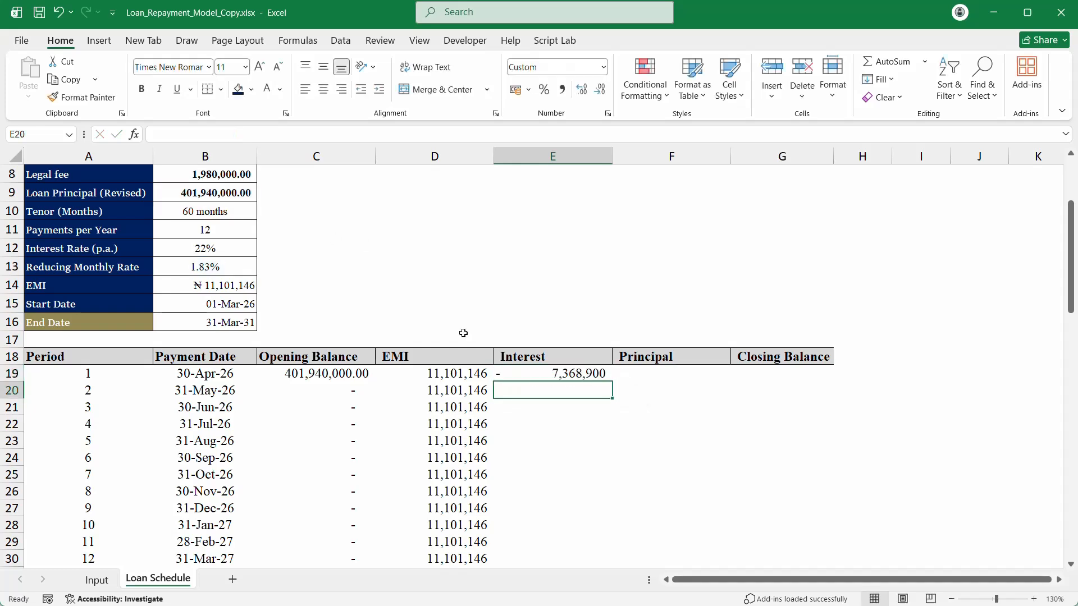
Step: Negate the principal so E19 reads =IPMT(B13,1,B10,-B9)
{"action": "left_click", "coordinate": [568, 371]}
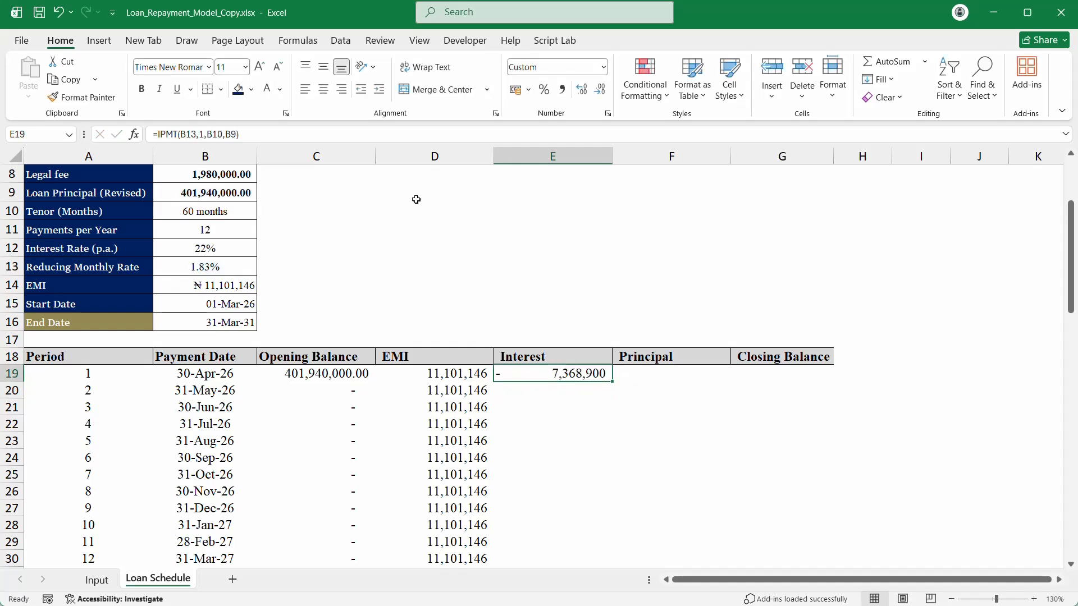
{"action": "left_click", "coordinate": [561, 90]}
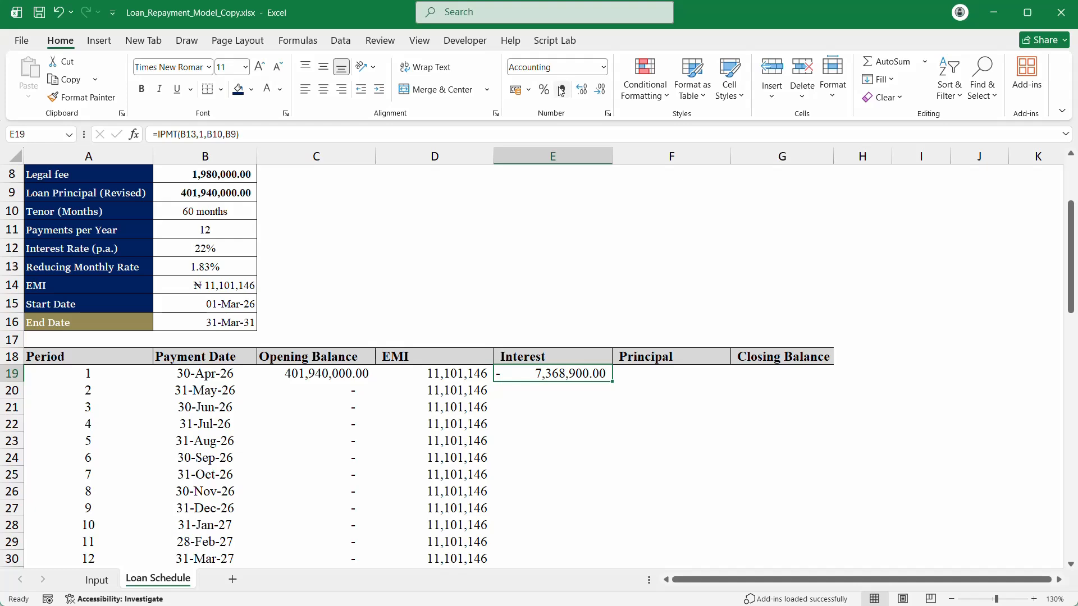
{"action": "double_click", "coordinate": [553, 373]}
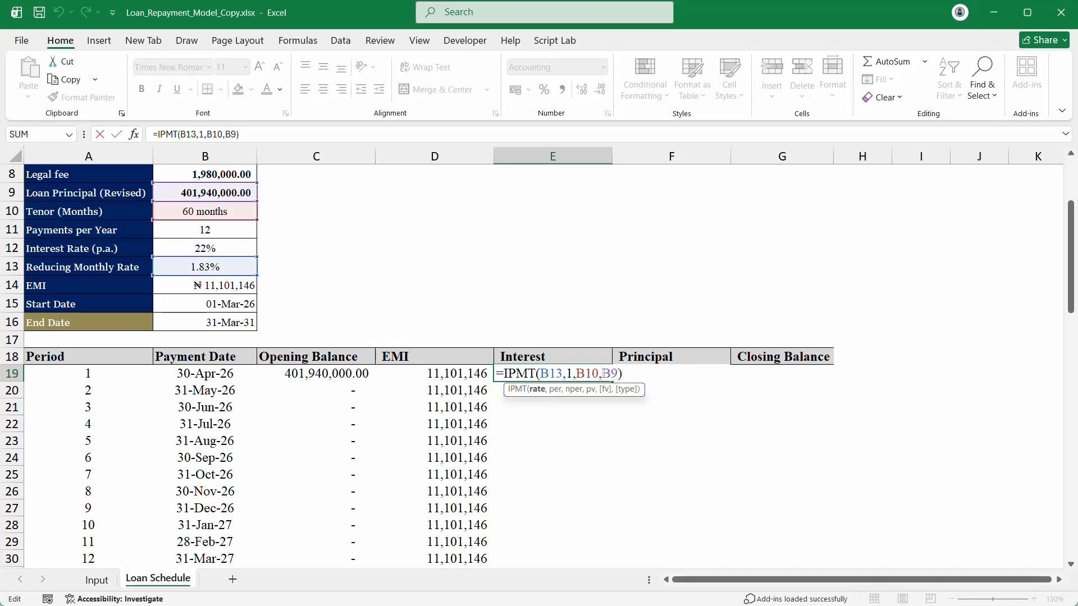
{"action": "left_click", "coordinate": [602, 374]}
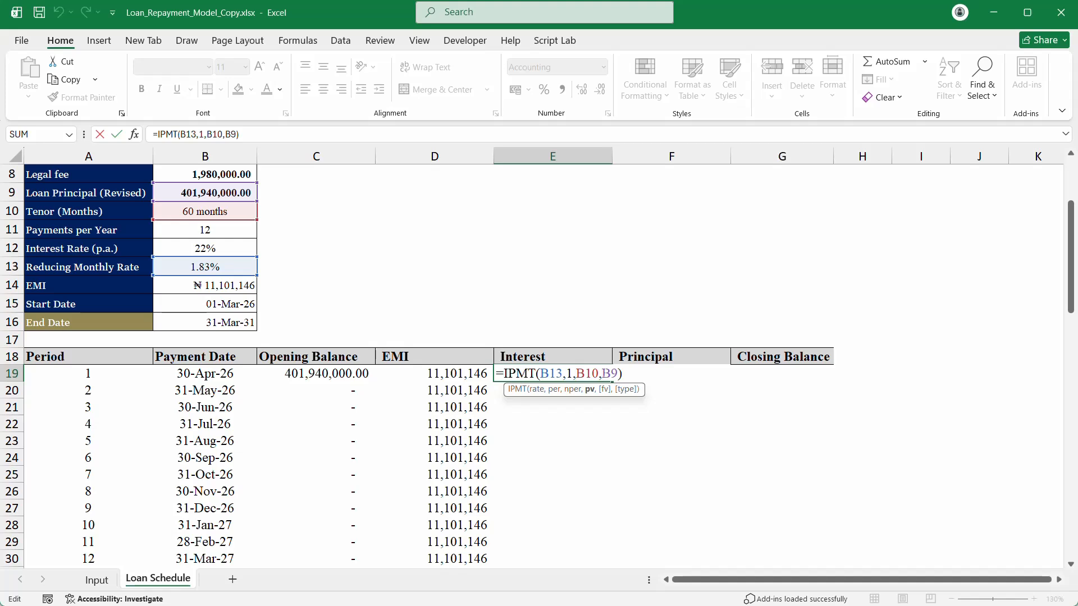
{"action": "type", "text": "-"}
{"action": "key", "text": "ctrl+Return"}
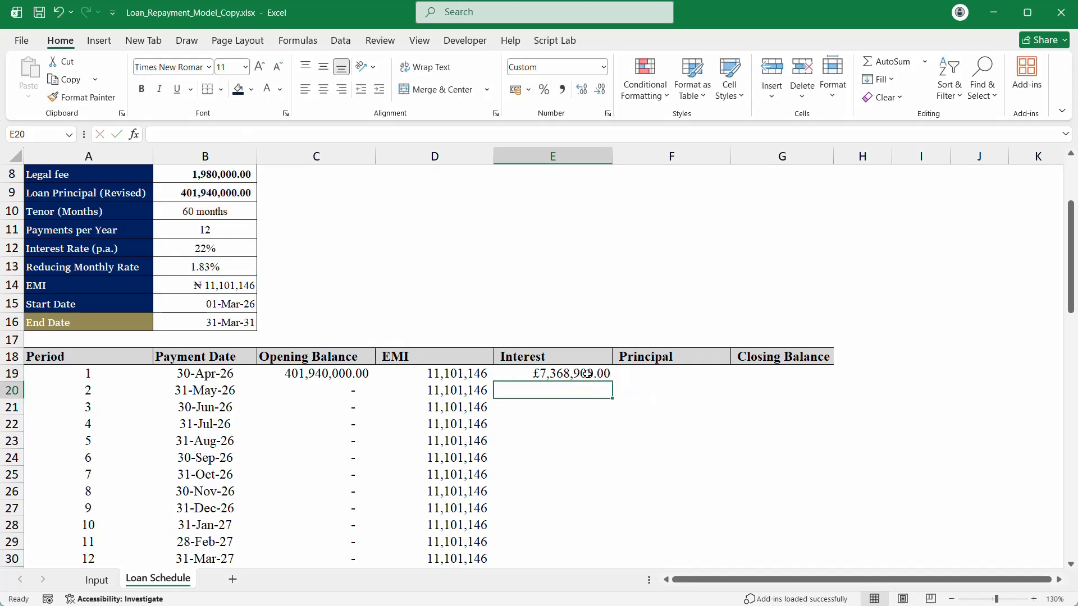
Step: Format E19 in Comma Style with no decimals, showing 7,368,900
{"action": "left_click", "coordinate": [603, 66]}
{"action": "left_click", "coordinate": [556, 90]}
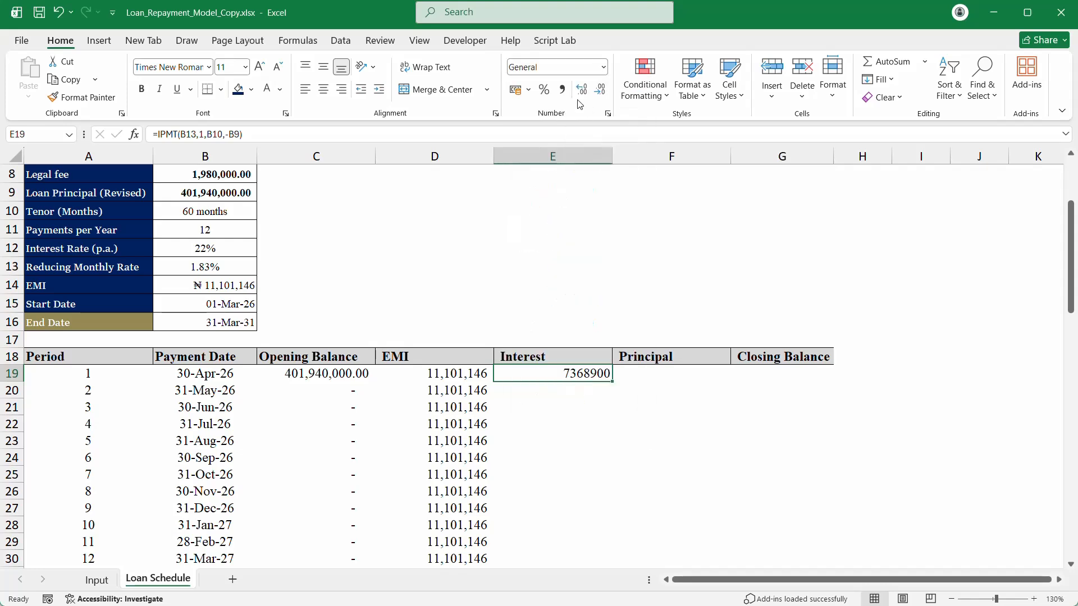
{"action": "left_click", "coordinate": [562, 89]}
{"action": "left_click", "coordinate": [604, 93]}
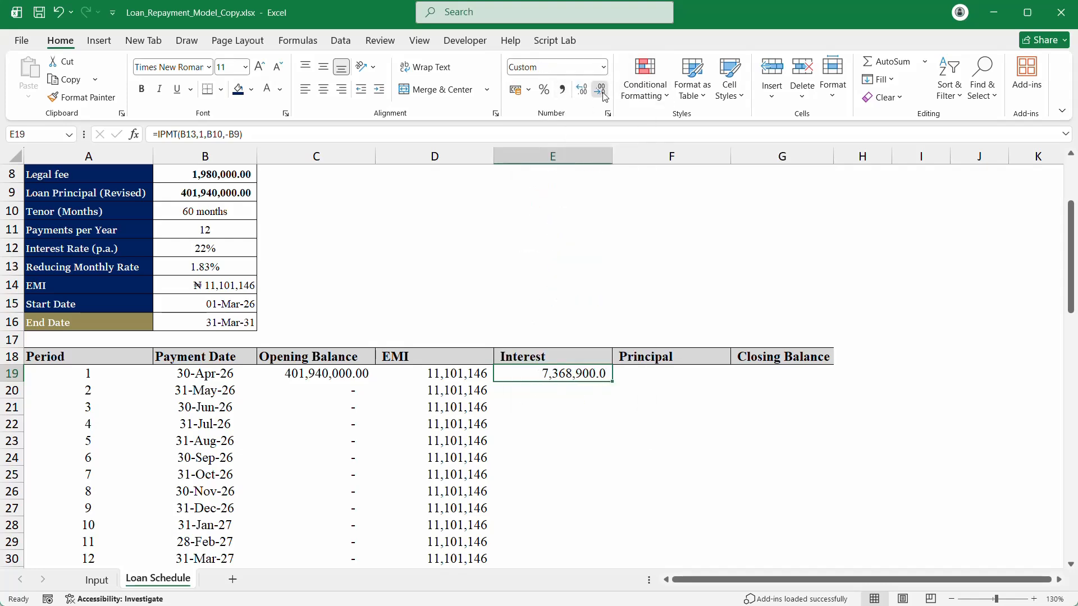
{"action": "left_click", "coordinate": [604, 93]}
{"action": "left_click", "coordinate": [549, 410]}
{"action": "left_click", "coordinate": [567, 369]}
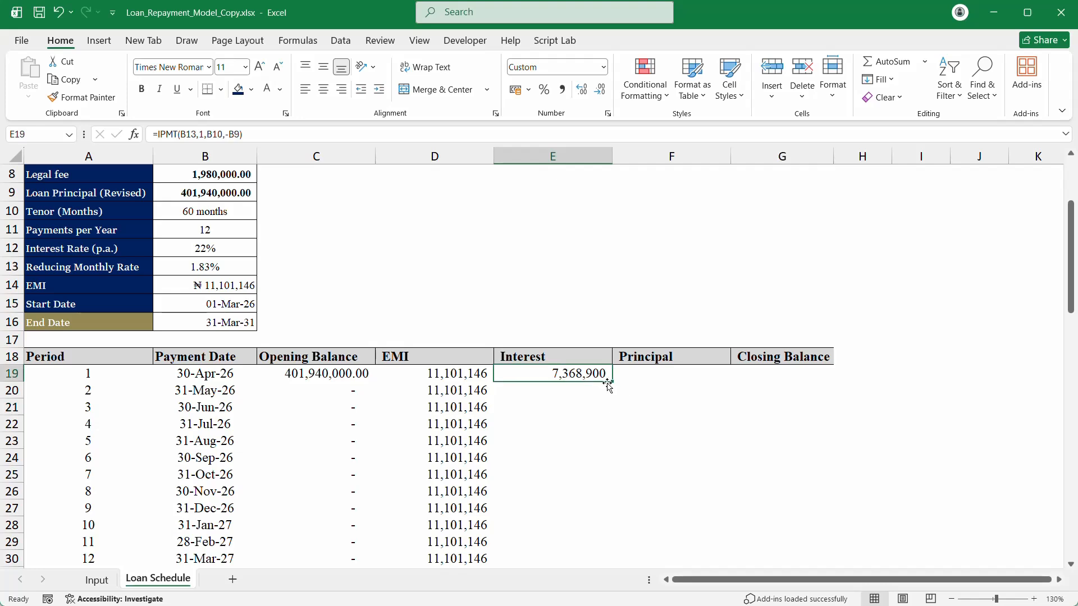
Step: Copy the interest formula down, then clear the wrong copied results below E19
{"action": "left_click_drag", "start_coordinate": [612, 382], "coordinate": [613, 556]}
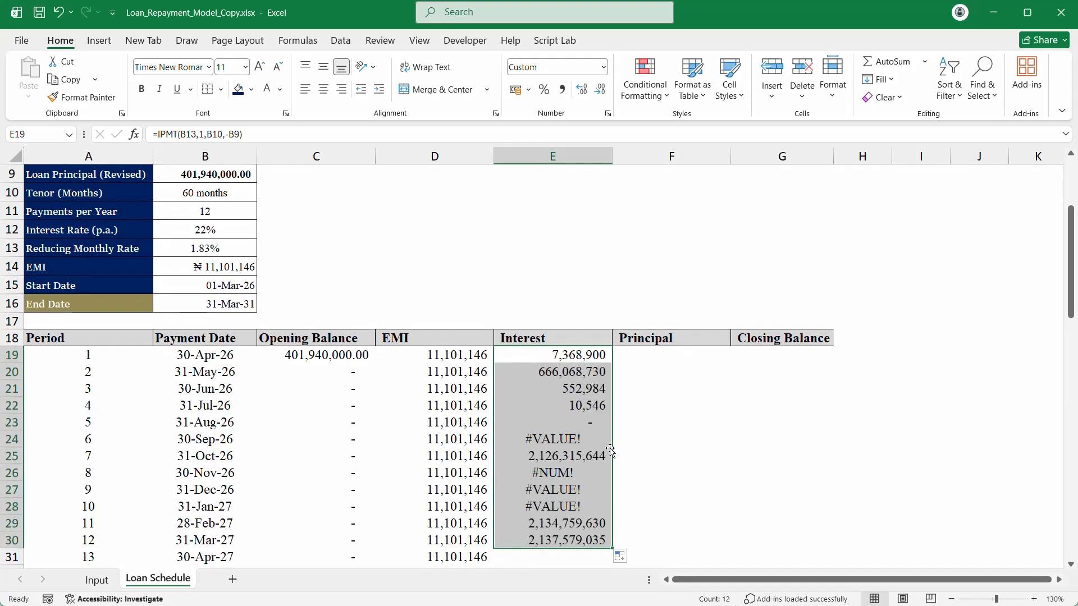
{"action": "left_click", "coordinate": [575, 358]}
{"action": "double_click", "coordinate": [575, 358]}
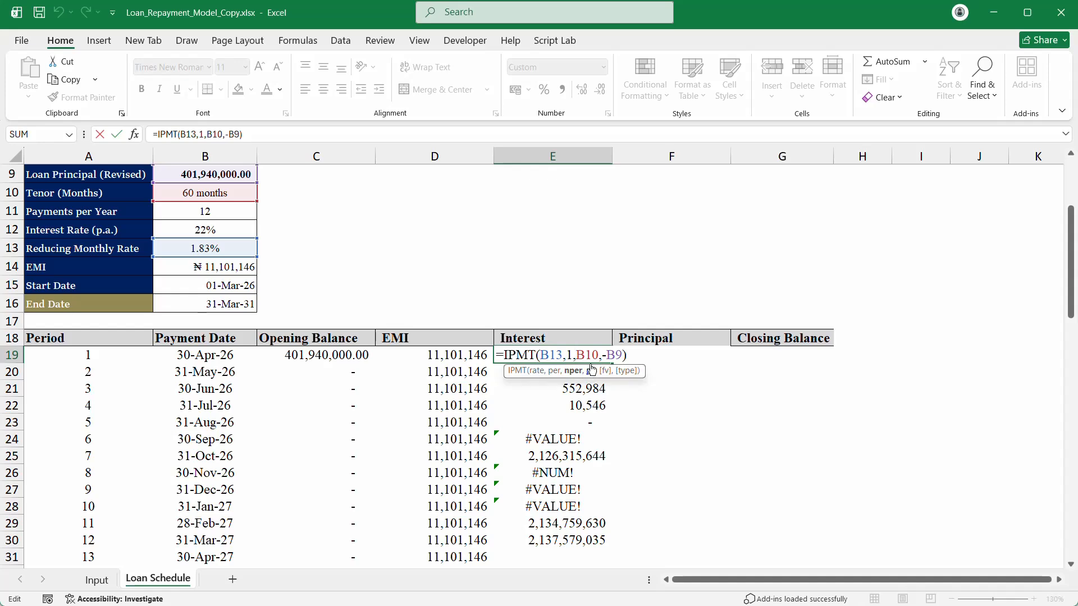
{"action": "key", "text": "Return"}
{"action": "left_click_drag", "start_coordinate": [591, 369], "coordinate": [590, 489]}
{"action": "key", "text": "Delete"}
{"action": "scroll", "coordinate": [606, 433], "scroll_direction": "up", "scroll_amount": 12}
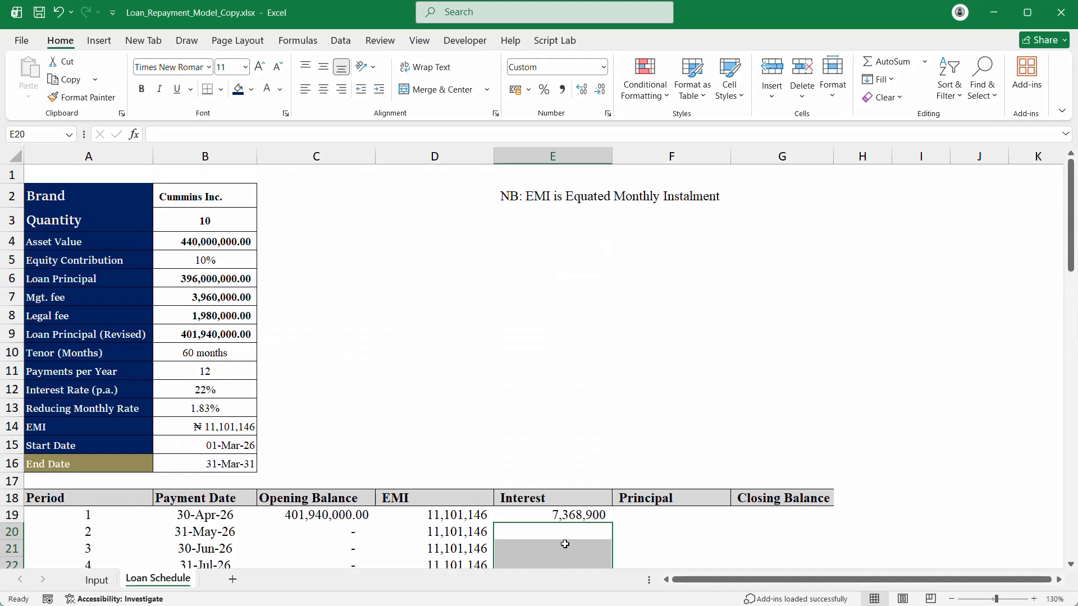
Step: Replace the period 1 with SEQUENCE(B10) so interest spills to period 60 (199,857)
{"action": "left_click", "coordinate": [563, 515]}
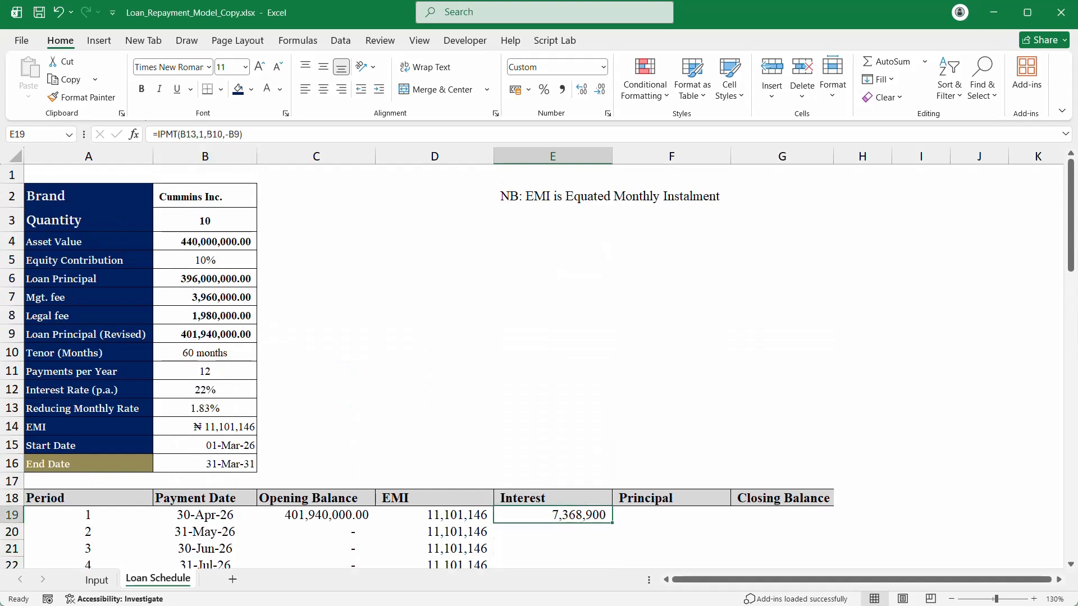
{"action": "left_click", "coordinate": [204, 135]}
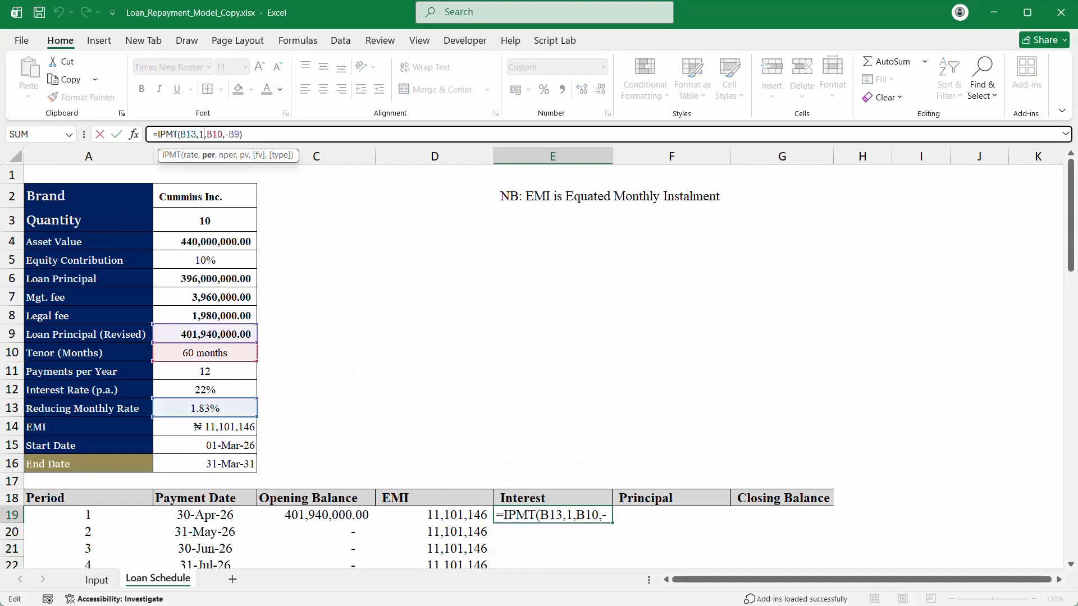
{"action": "key", "text": "BackSpace"}
{"action": "type", "text": "se"}
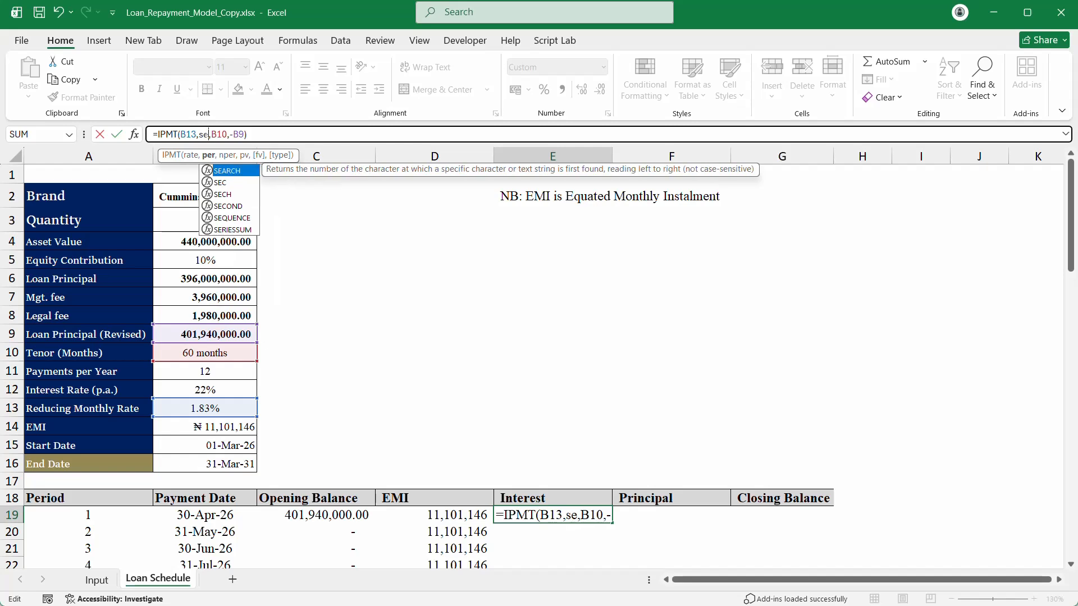
{"action": "key", "text": "Down"}
{"action": "key", "text": "Down"}
{"action": "key", "text": "Down"}
{"action": "key", "text": "Down"}
{"action": "key", "text": "Tab"}
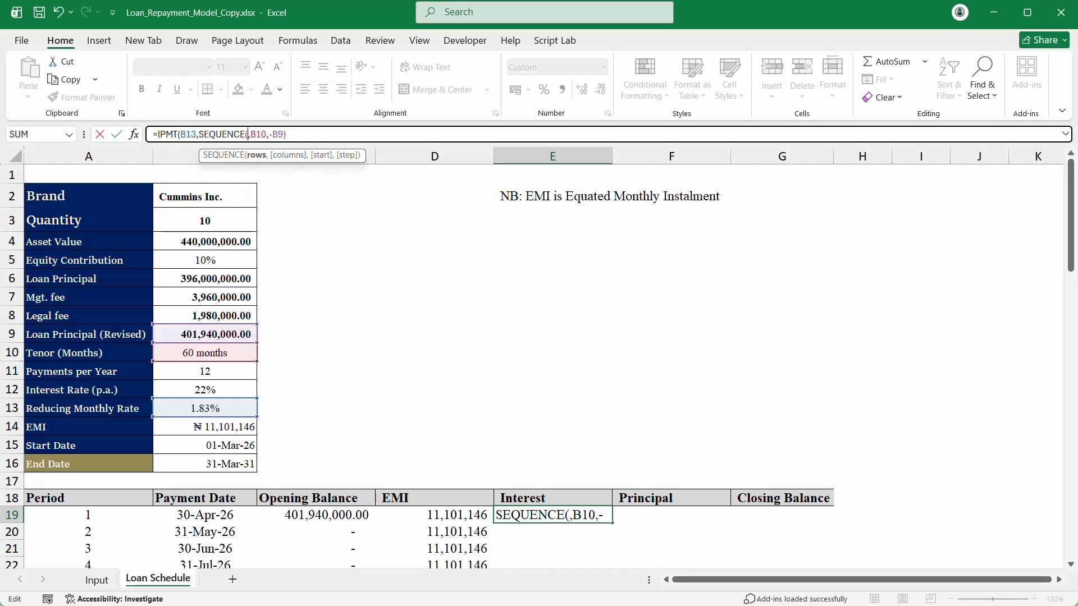
{"action": "type", "text": "3"}
{"action": "key", "text": "BackSpace"}
{"action": "left_click", "coordinate": [207, 355]}
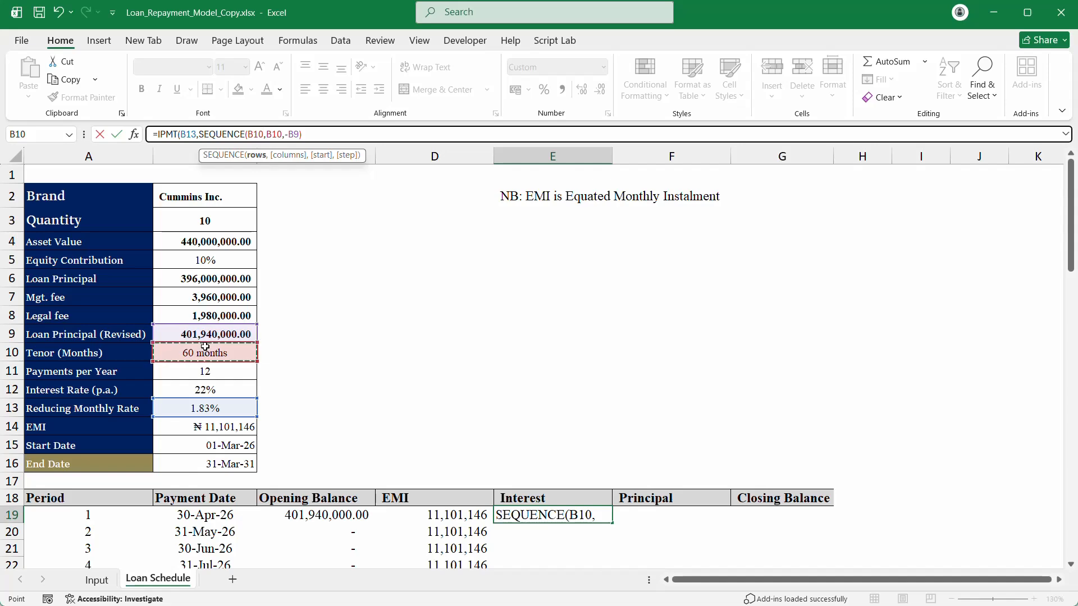
{"action": "type", "text": ")"}
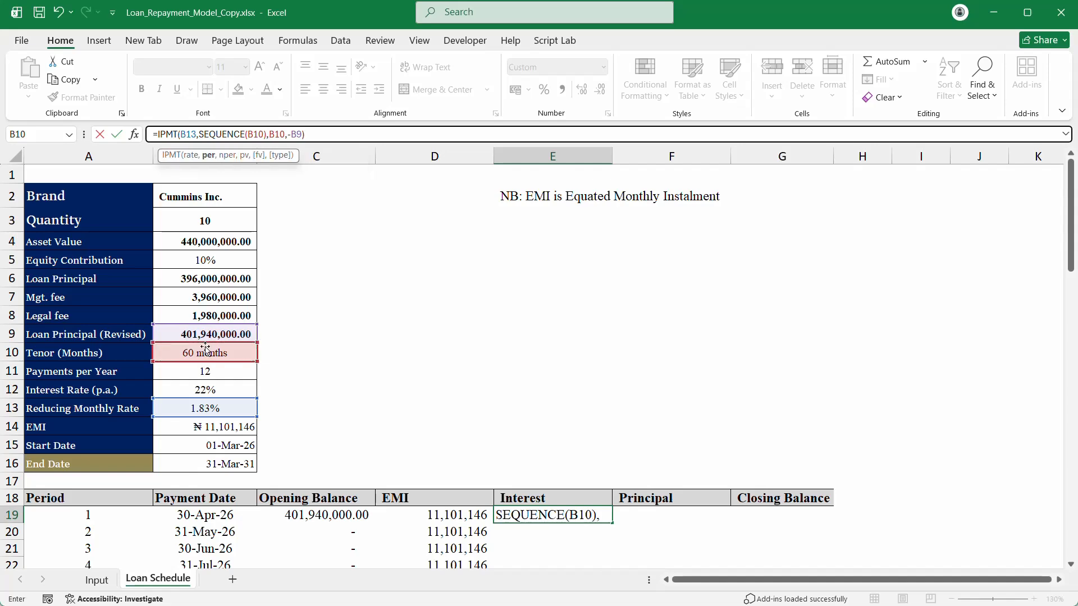
{"action": "key", "text": "Return"}
{"action": "scroll", "coordinate": [929, 363], "scroll_direction": "down", "scroll_amount": 16}
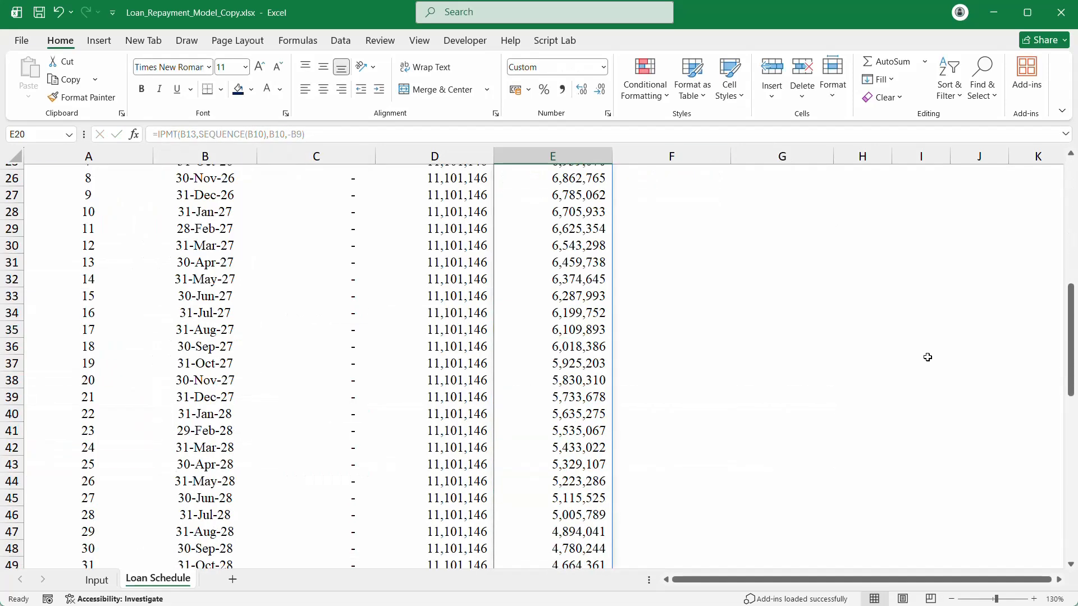
{"action": "scroll", "coordinate": [928, 363], "scroll_direction": "down", "scroll_amount": 6}
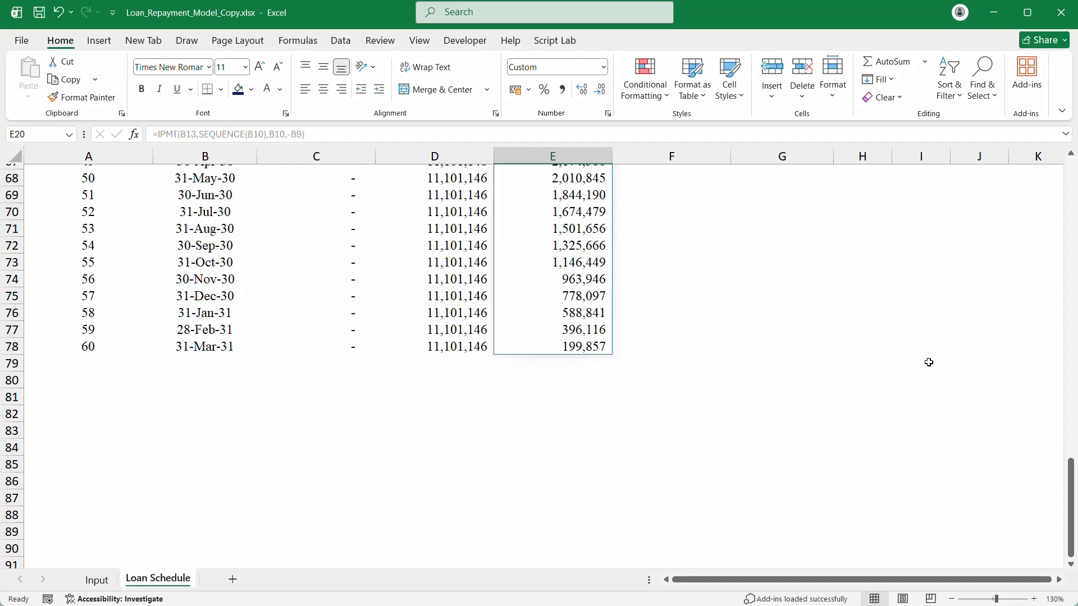
{"action": "scroll", "coordinate": [929, 362], "scroll_direction": "up", "scroll_amount": 13}
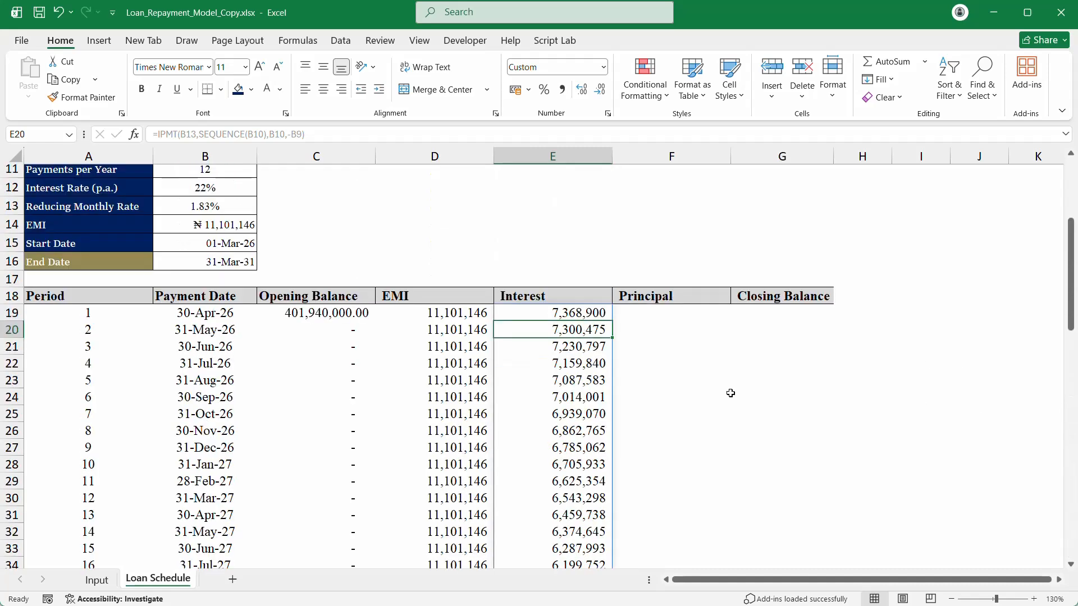
Step: Enter =D19#-E19# in F19, spilling principal from 3,732,246 to 10,901,289
{"action": "left_click", "coordinate": [651, 301]}
{"action": "left_click", "coordinate": [649, 308]}
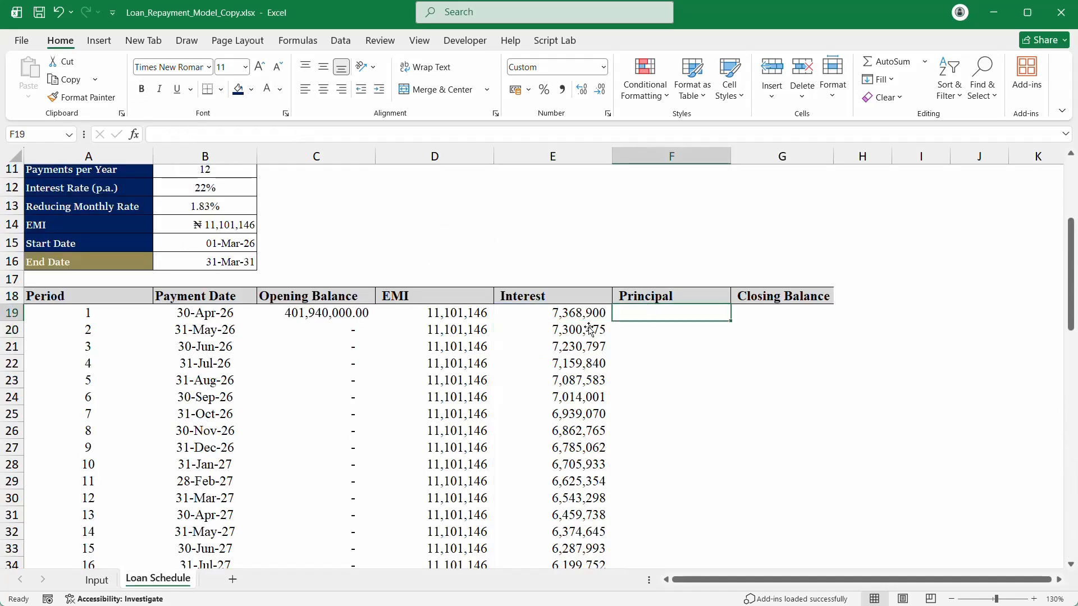
{"action": "left_click", "coordinate": [540, 317]}
{"action": "left_click", "coordinate": [680, 318]}
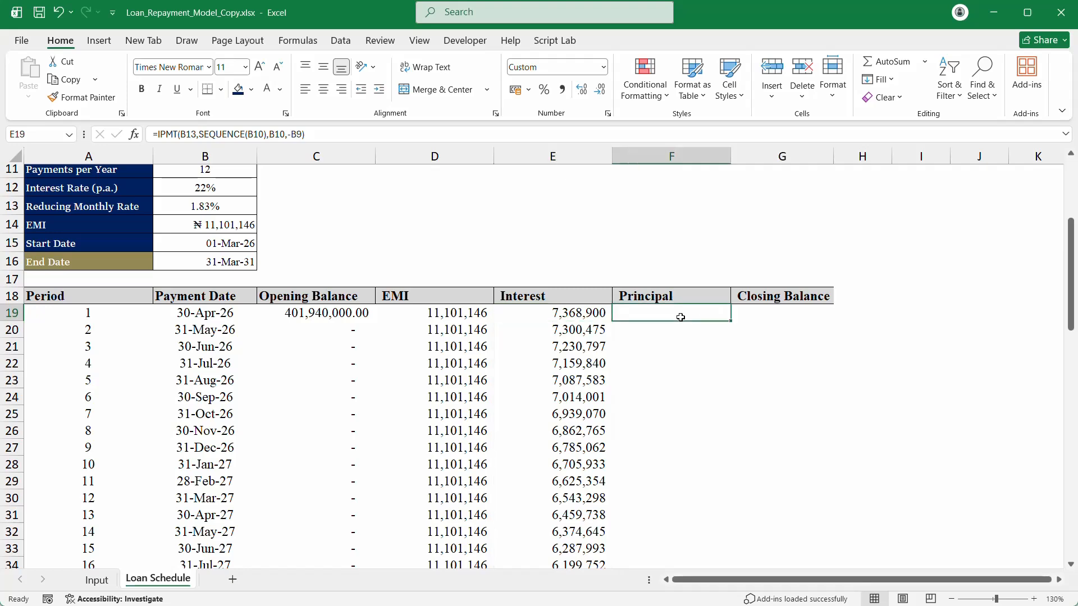
{"action": "type", "text": "="}
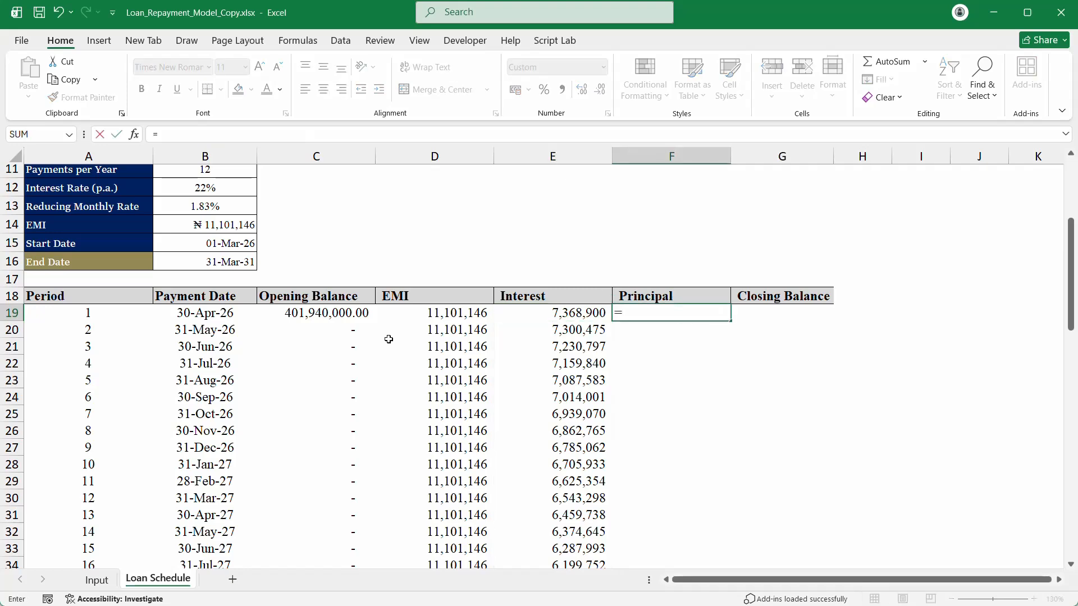
{"action": "left_click", "coordinate": [427, 313]}
{"action": "type", "text": "#"}
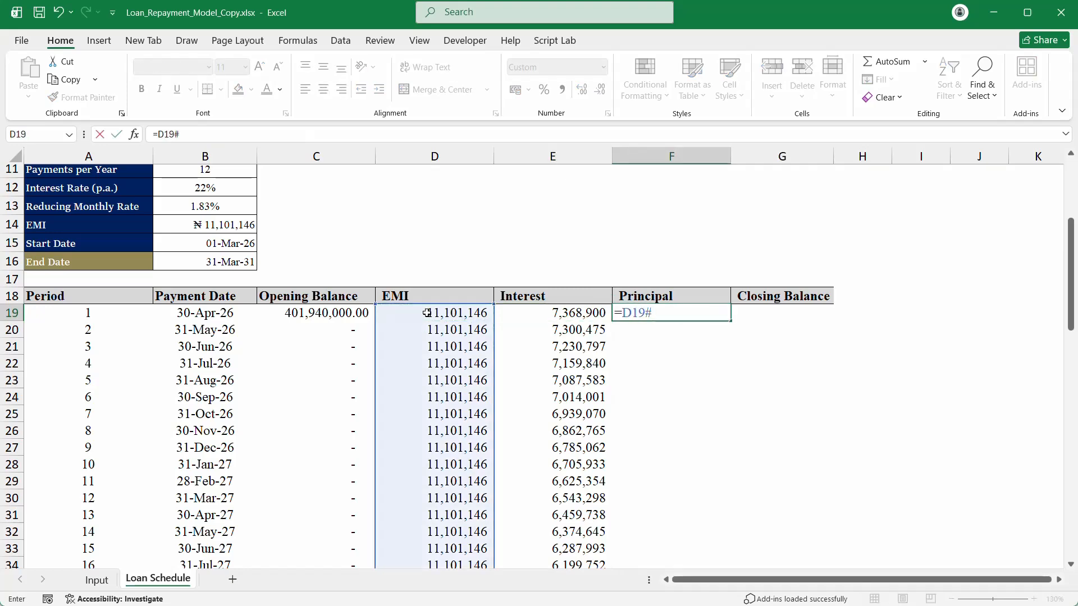
{"action": "type", "text": "-"}
{"action": "left_click", "coordinate": [596, 313]}
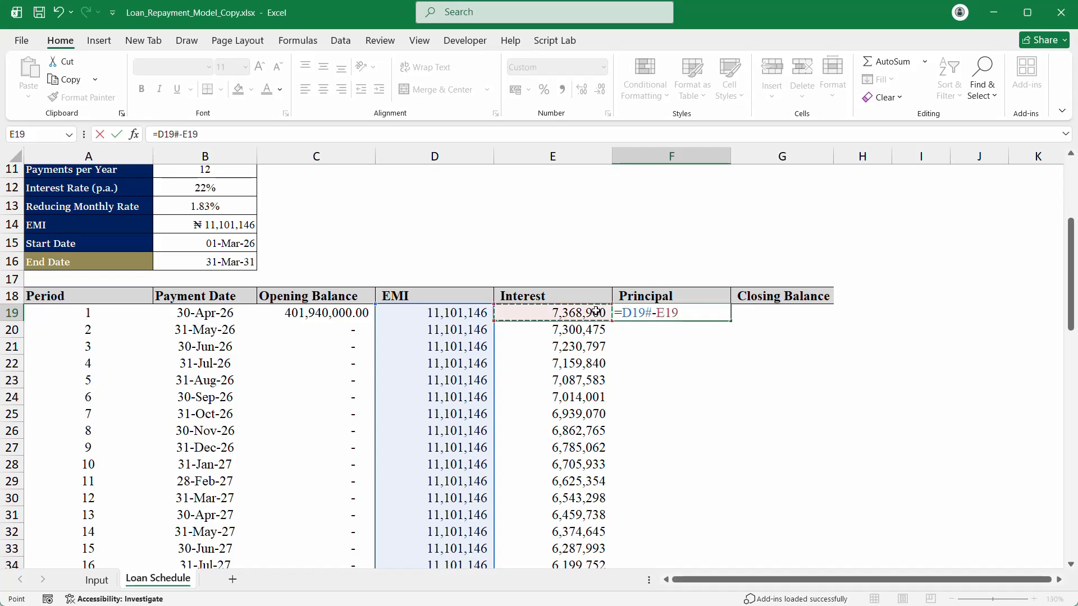
{"action": "type", "text": "#"}
{"action": "key", "text": "Return"}
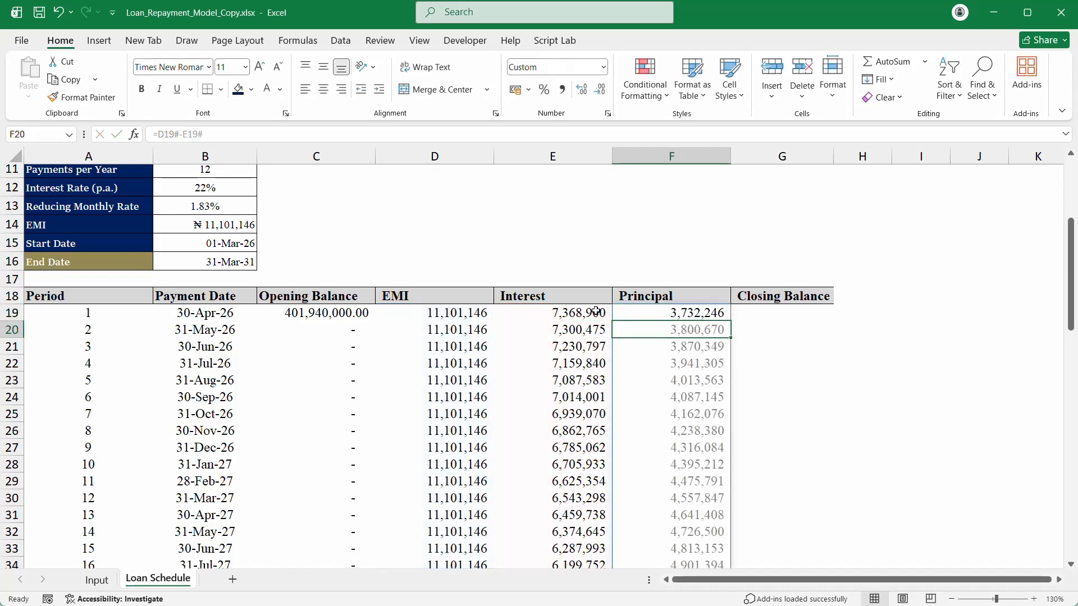
{"action": "scroll", "coordinate": [624, 342], "scroll_direction": "up", "scroll_amount": 1}
{"action": "scroll", "coordinate": [686, 363], "scroll_direction": "down", "scroll_amount": 14}
{"action": "scroll", "coordinate": [686, 363], "scroll_direction": "down", "scroll_amount": 6}
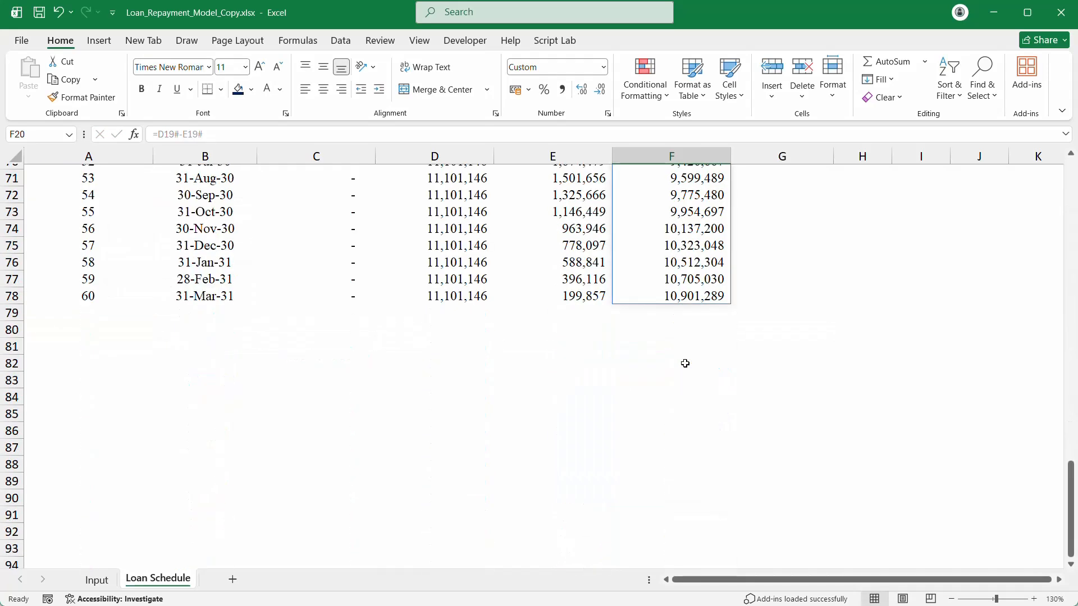
{"action": "scroll", "coordinate": [685, 364], "scroll_direction": "up", "scroll_amount": 20}
{"action": "scroll", "coordinate": [685, 363], "scroll_direction": "down", "scroll_amount": 3}
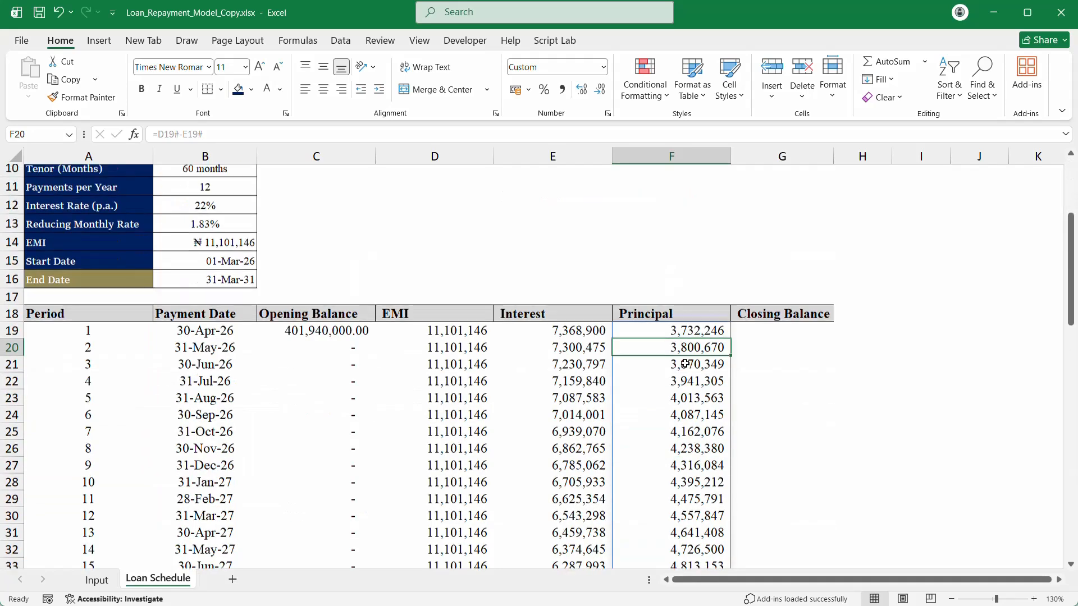
{"action": "scroll", "coordinate": [685, 364], "scroll_direction": "up", "scroll_amount": 1}
Step: Cancel a stray =PP entry started in F19
{"action": "left_click", "coordinate": [686, 363]}
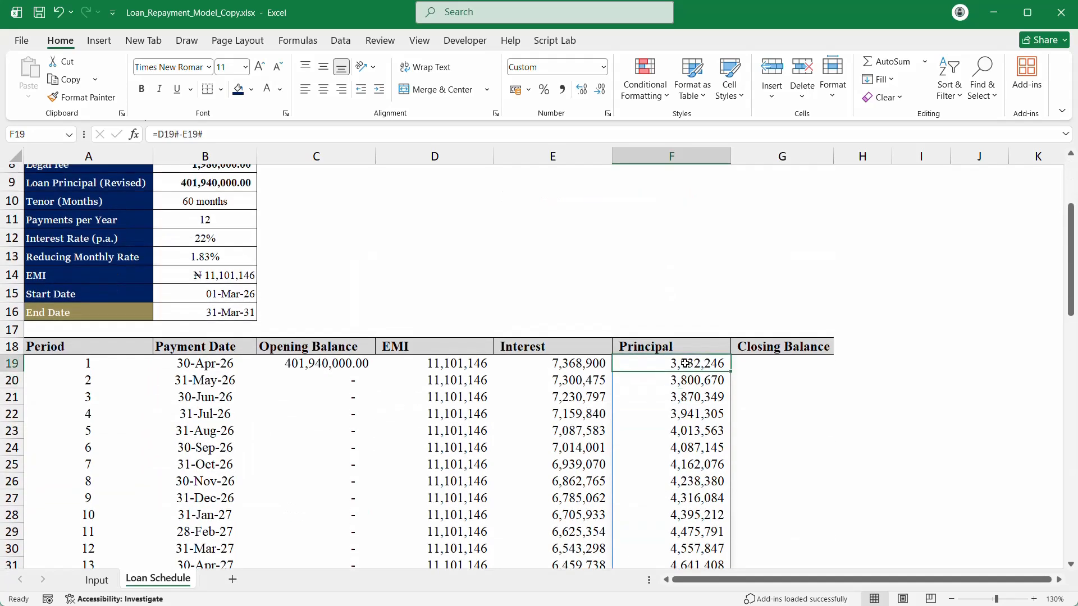
{"action": "type", "text": "="}
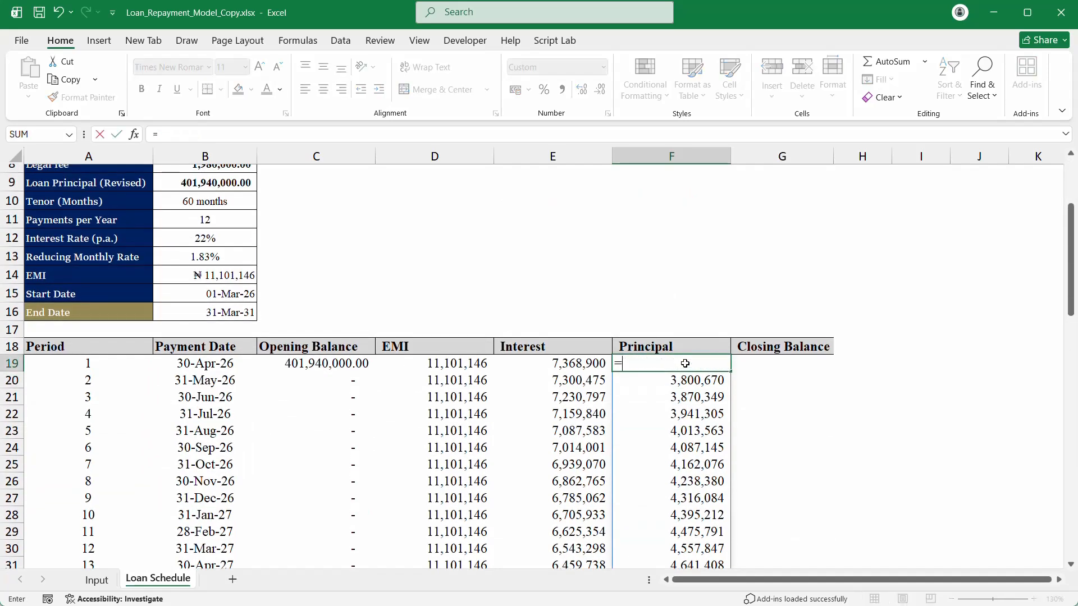
{"action": "type", "text": "pp"}
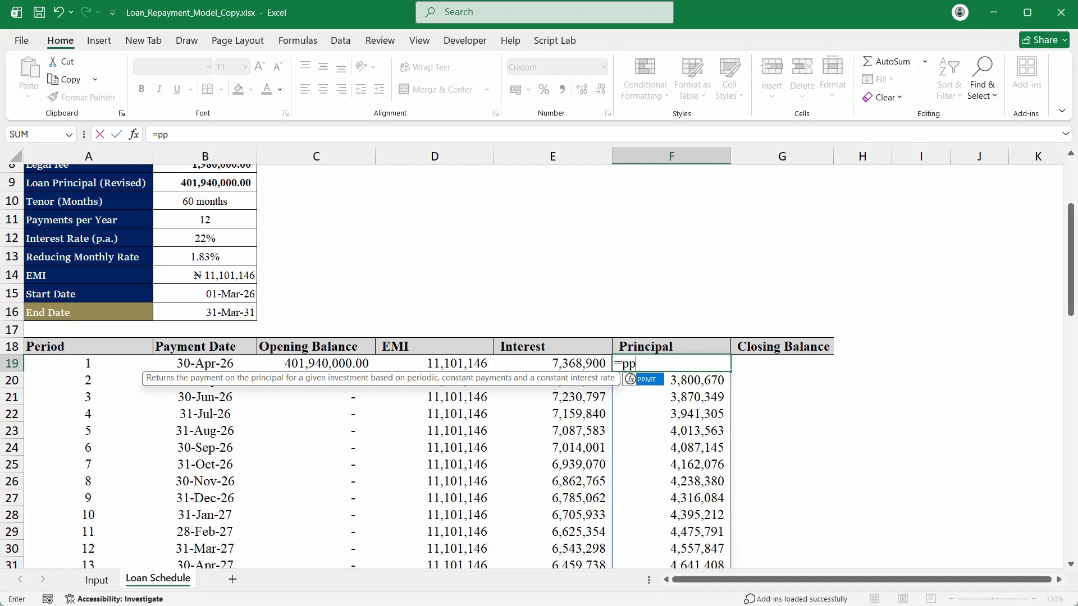
{"action": "key", "text": "Tab"}
{"action": "key", "text": "Escape"}
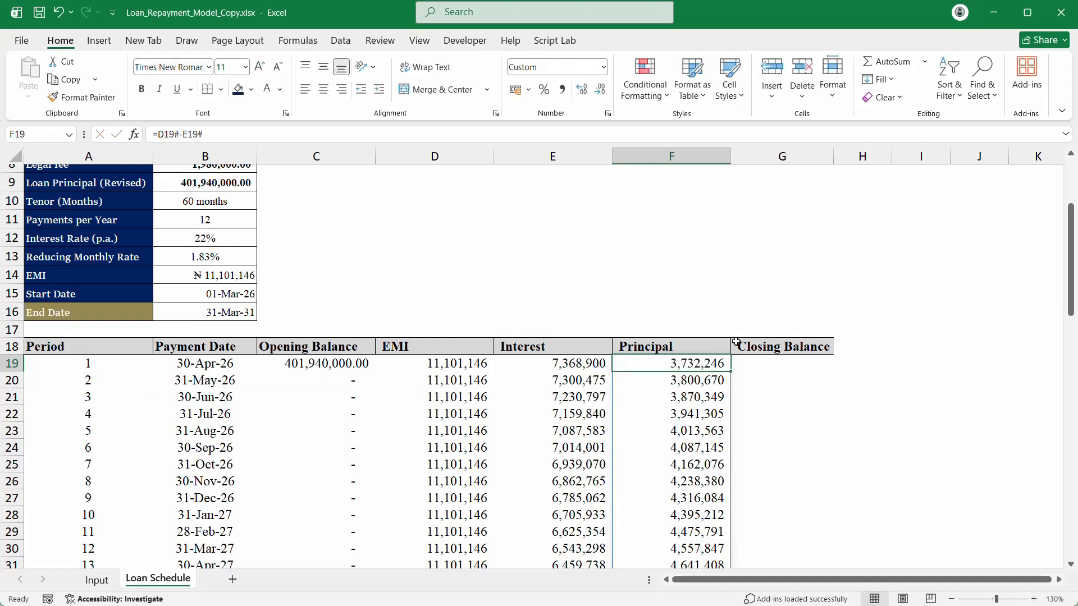
Step: Enter =PPMT(B13,SEQUENCE(B10),B10,-B9) in G19, spilling Closing Balance from 3,732,245.50
{"action": "left_click", "coordinate": [768, 367]}
{"action": "type", "text": "=ppm"}
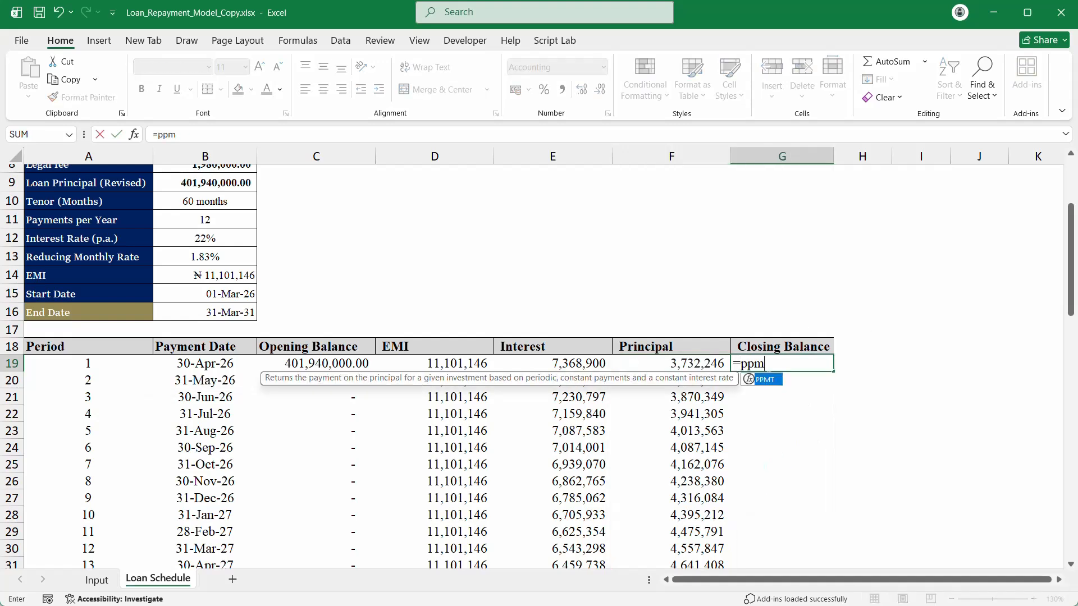
{"action": "key", "text": "Tab"}
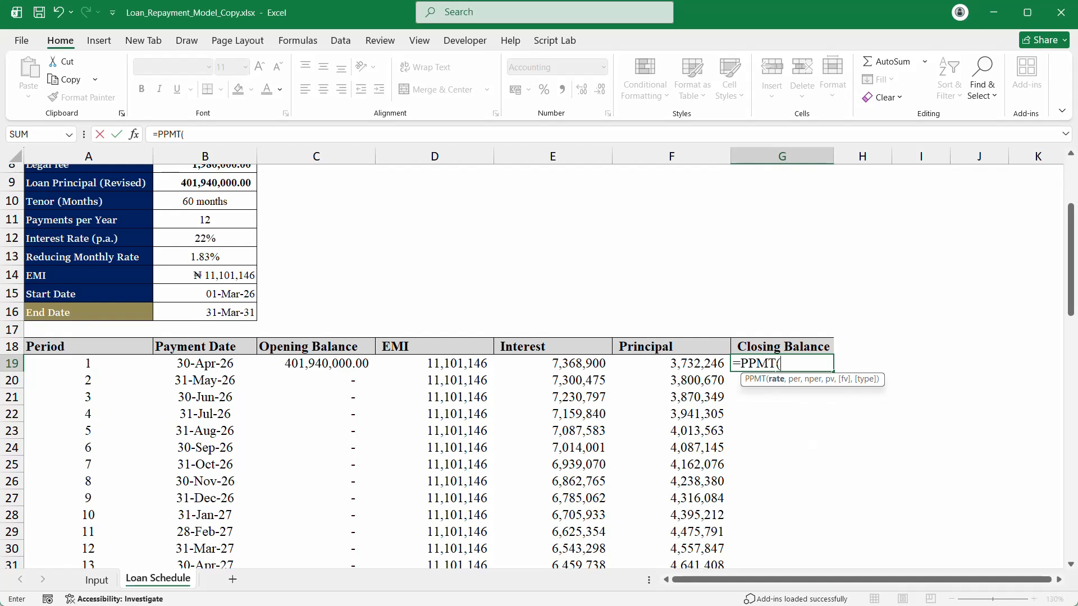
{"action": "left_click", "coordinate": [221, 258]}
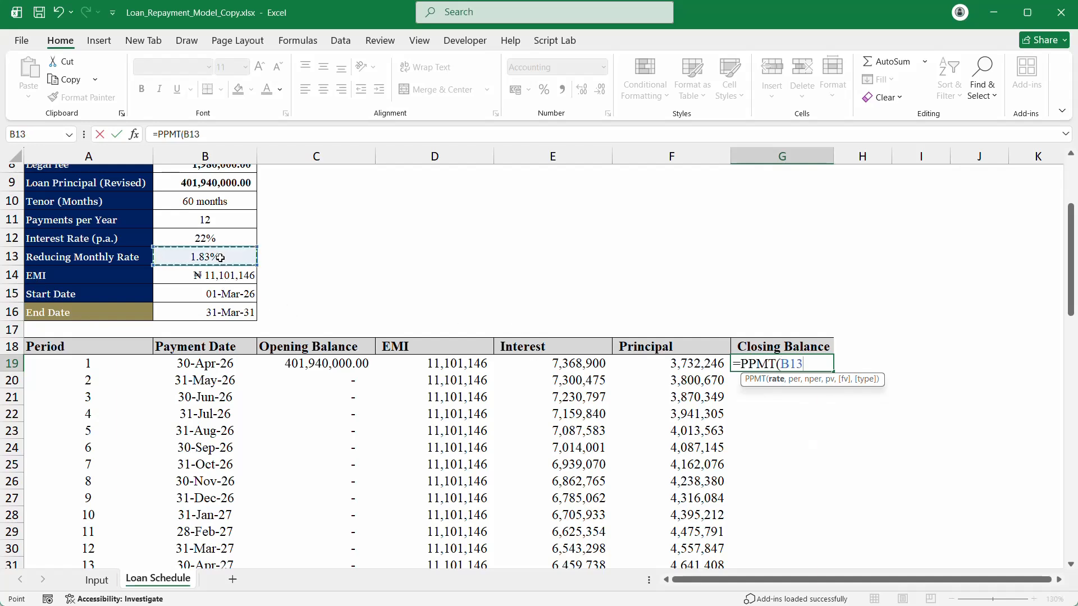
{"action": "type", "text": ","}
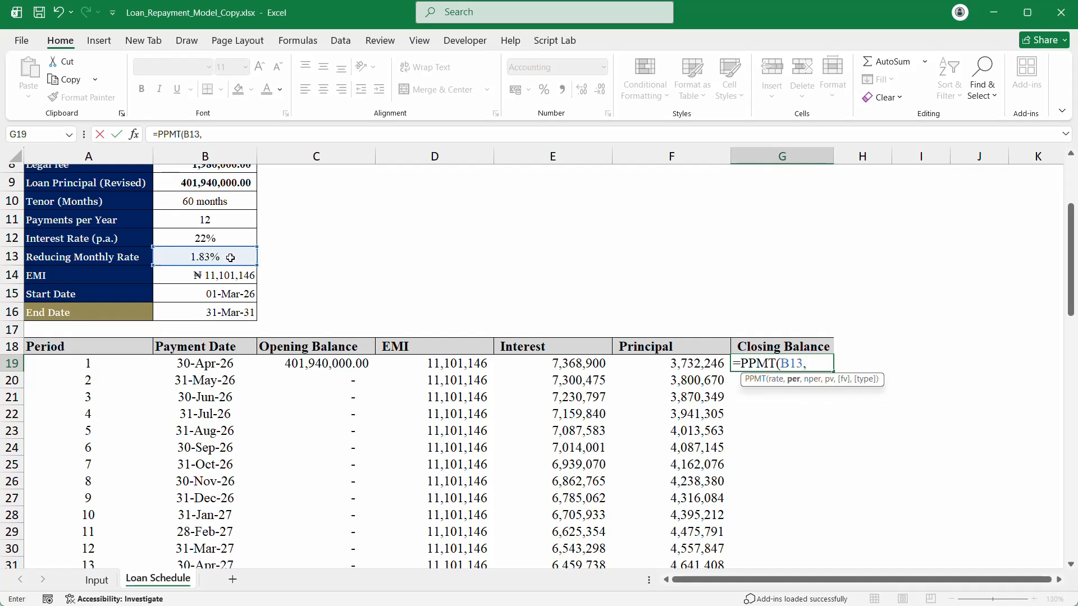
{"action": "type", "text": "seq"}
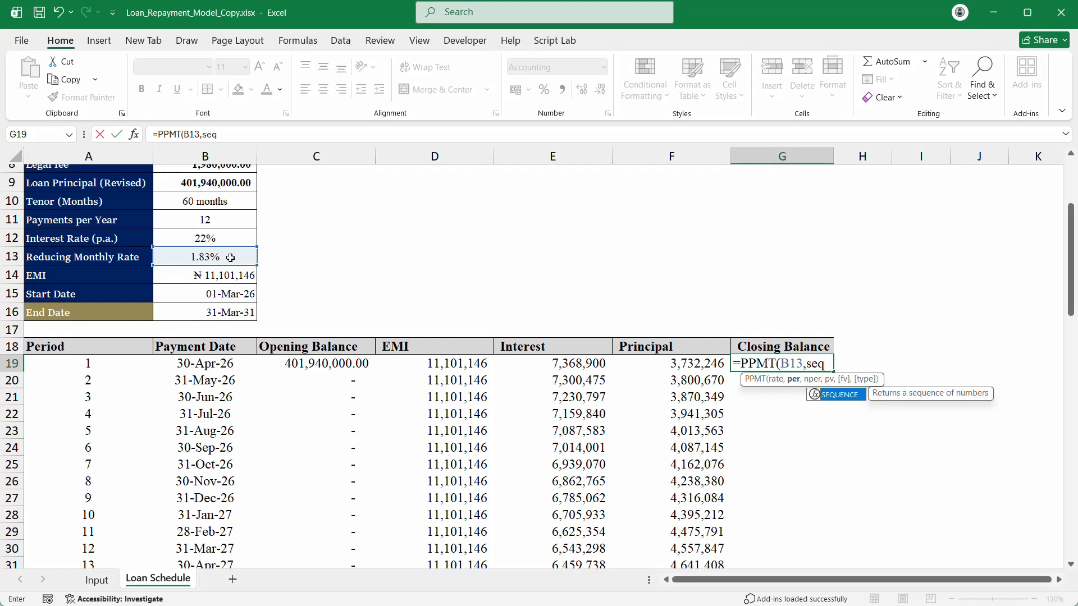
{"action": "key", "text": "Tab"}
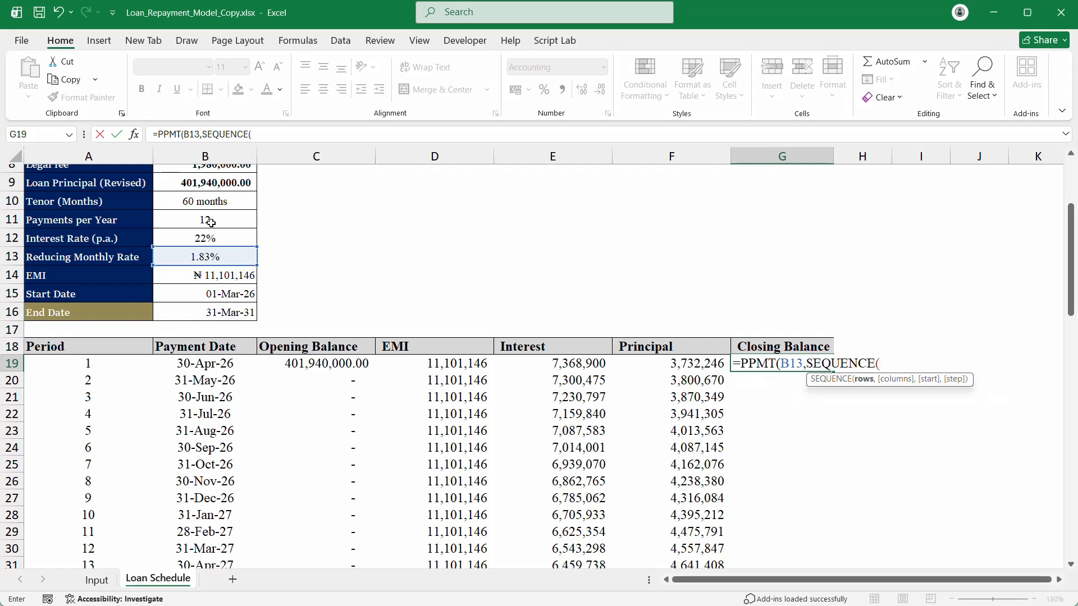
{"action": "left_click", "coordinate": [215, 202]}
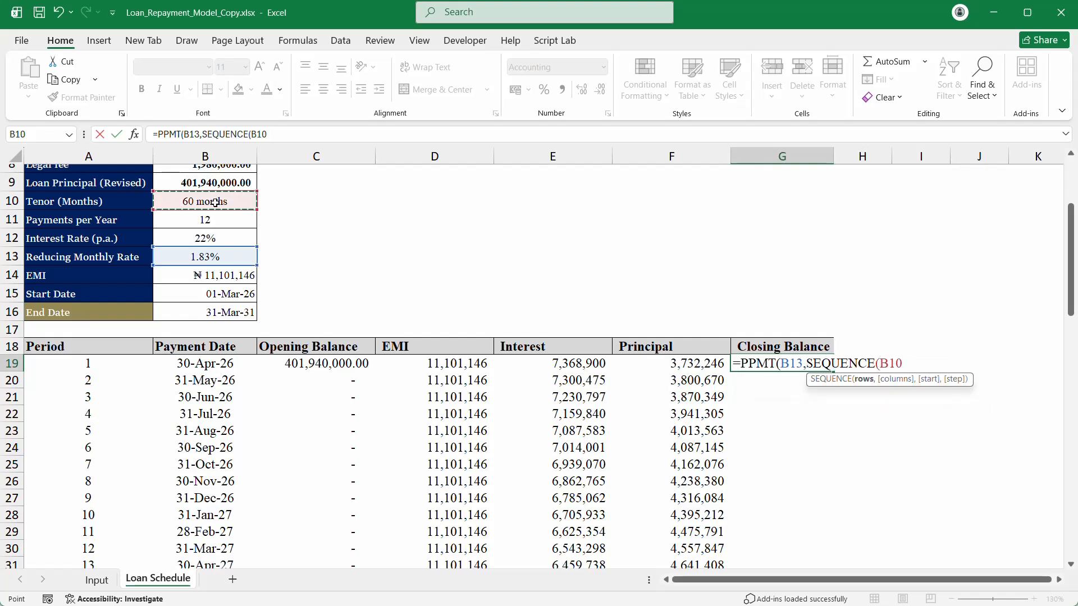
{"action": "type", "text": ")"}
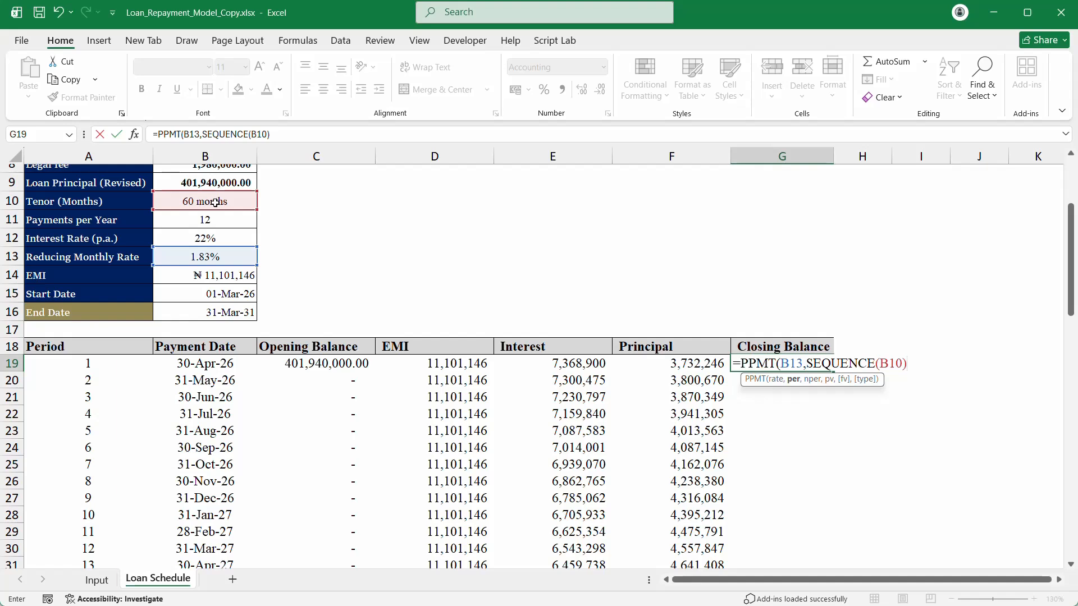
{"action": "type", "text": ","}
{"action": "left_click", "coordinate": [220, 201]}
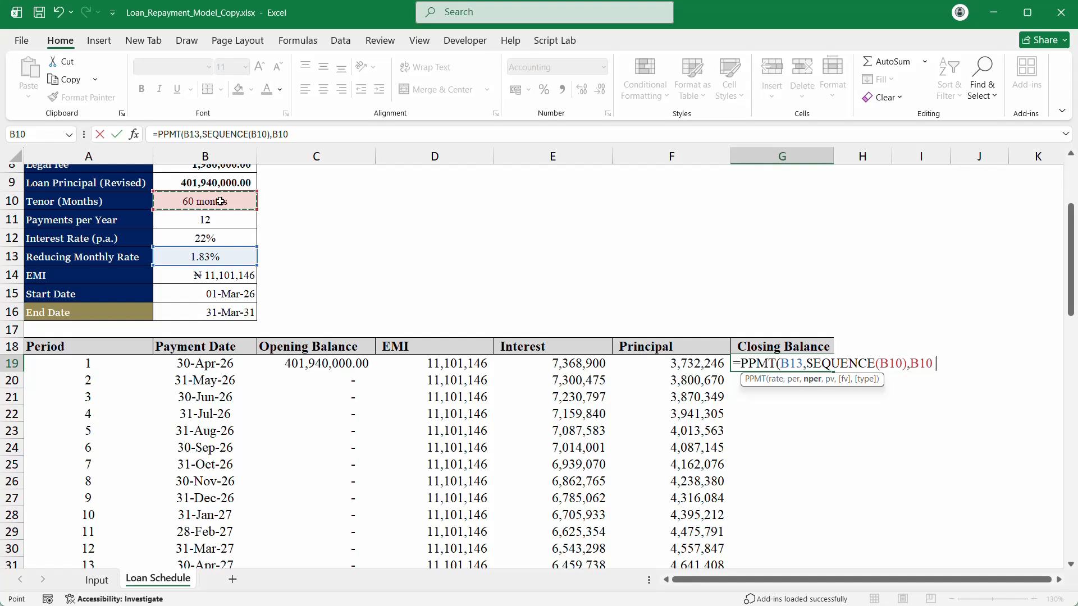
{"action": "type", "text": ",-"}
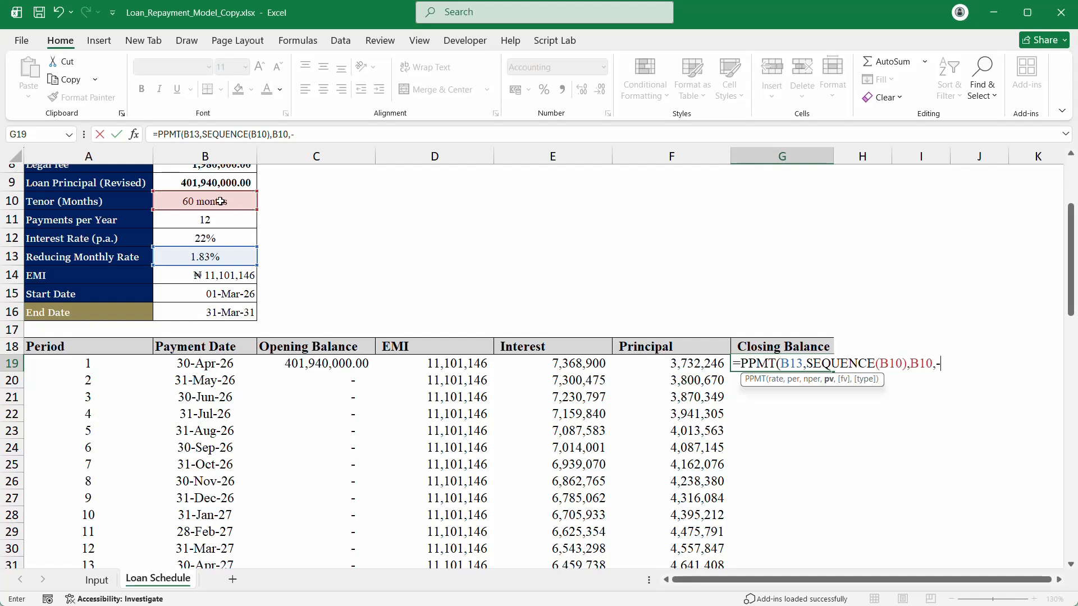
{"action": "left_click", "coordinate": [227, 182]}
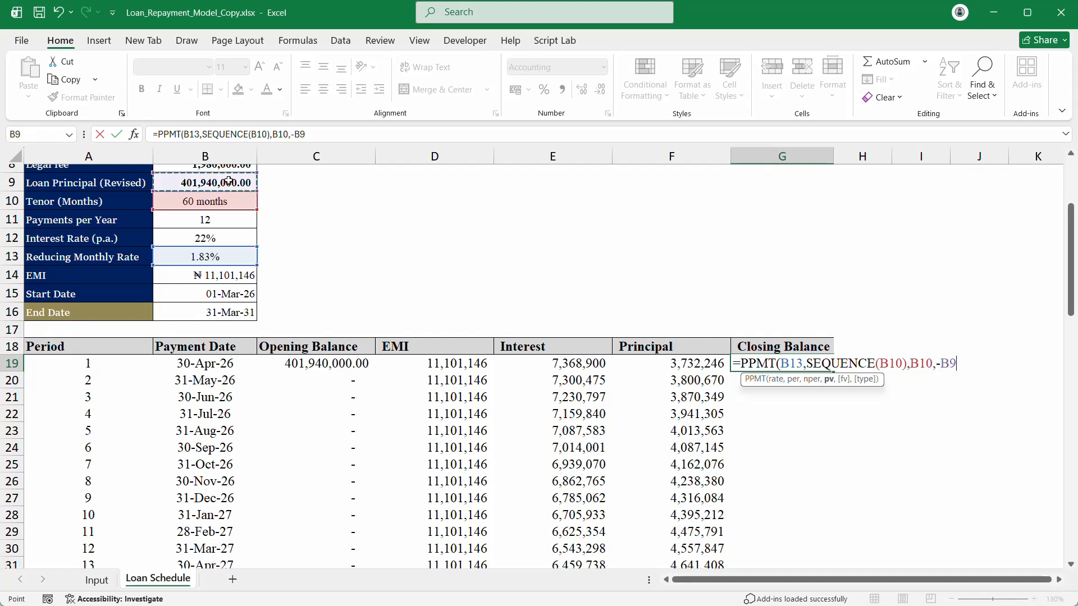
{"action": "type", "text": ")"}
{"action": "key", "text": "Return"}
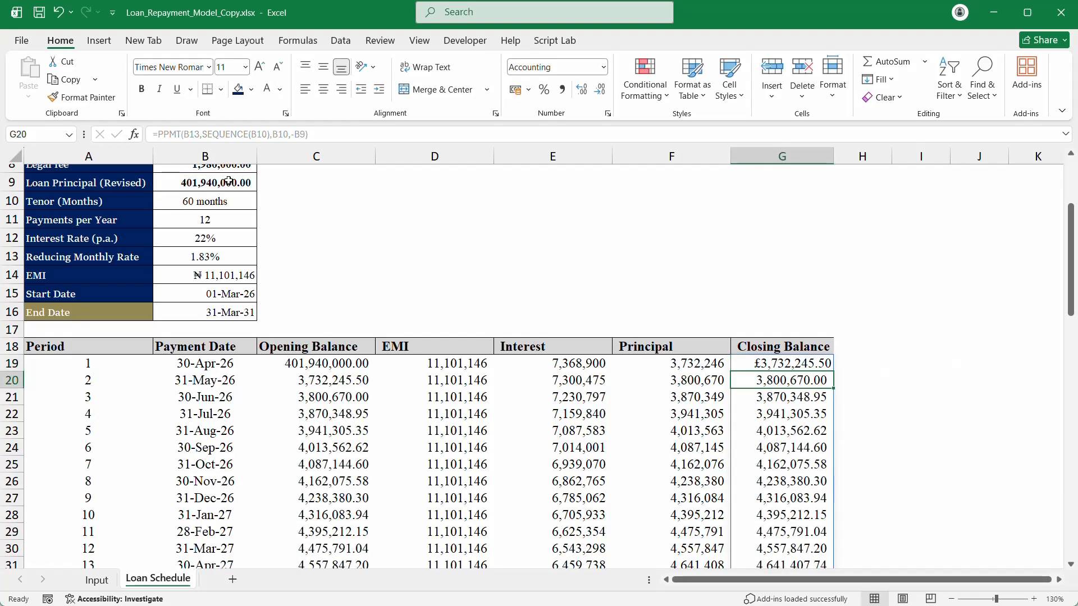
Step: Check the schedule reaches period 60, then centre the EMI heading in D18
{"action": "scroll", "coordinate": [825, 393], "scroll_direction": "down", "scroll_amount": 19}
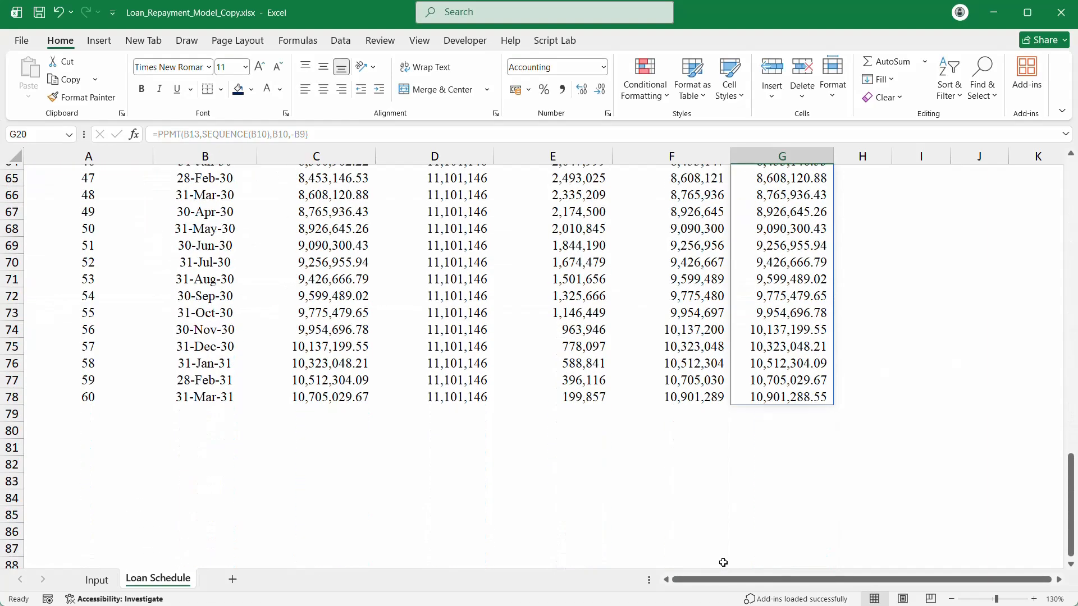
{"action": "left_click", "coordinate": [710, 378]}
{"action": "scroll", "coordinate": [762, 350], "scroll_direction": "up", "scroll_amount": 8}
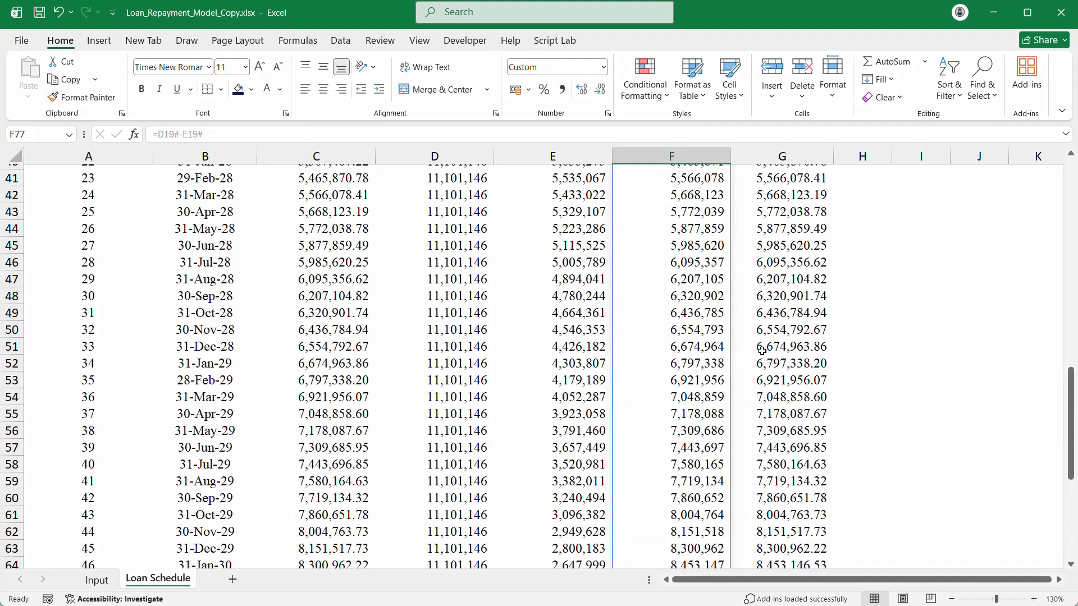
{"action": "scroll", "coordinate": [762, 349], "scroll_direction": "up", "scroll_amount": 8}
{"action": "left_click", "coordinate": [781, 211]}
{"action": "left_click", "coordinate": [697, 210]}
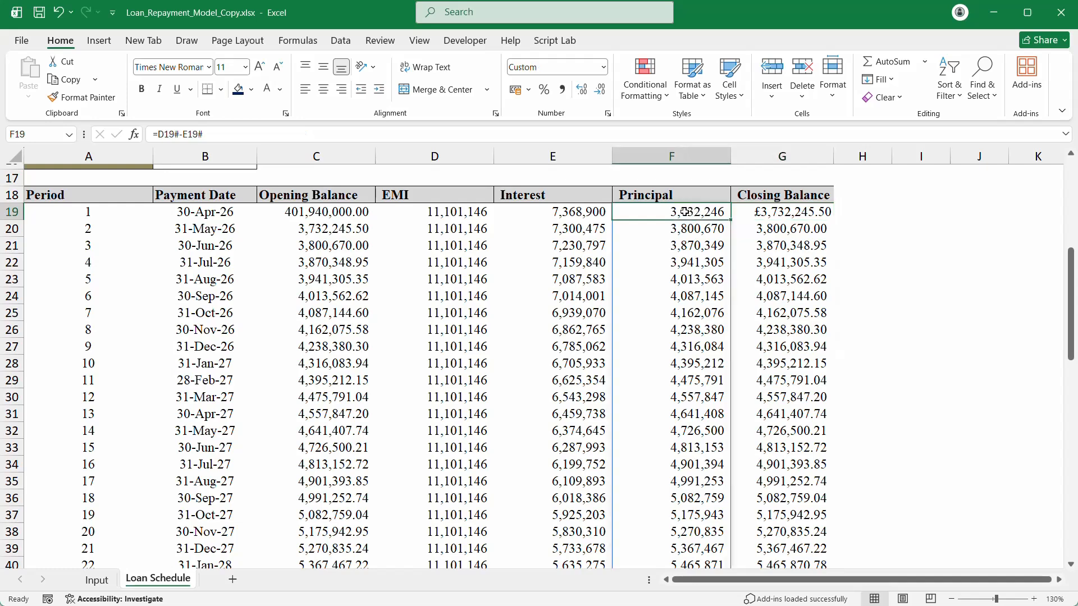
{"action": "left_click", "coordinate": [422, 197]}
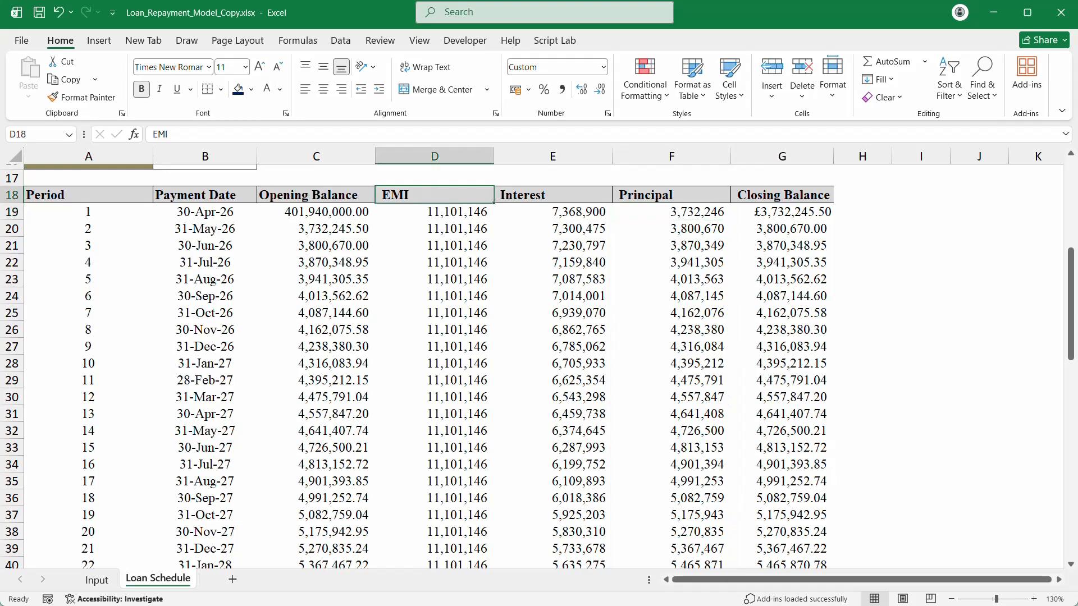
{"action": "left_click", "coordinate": [323, 89]}
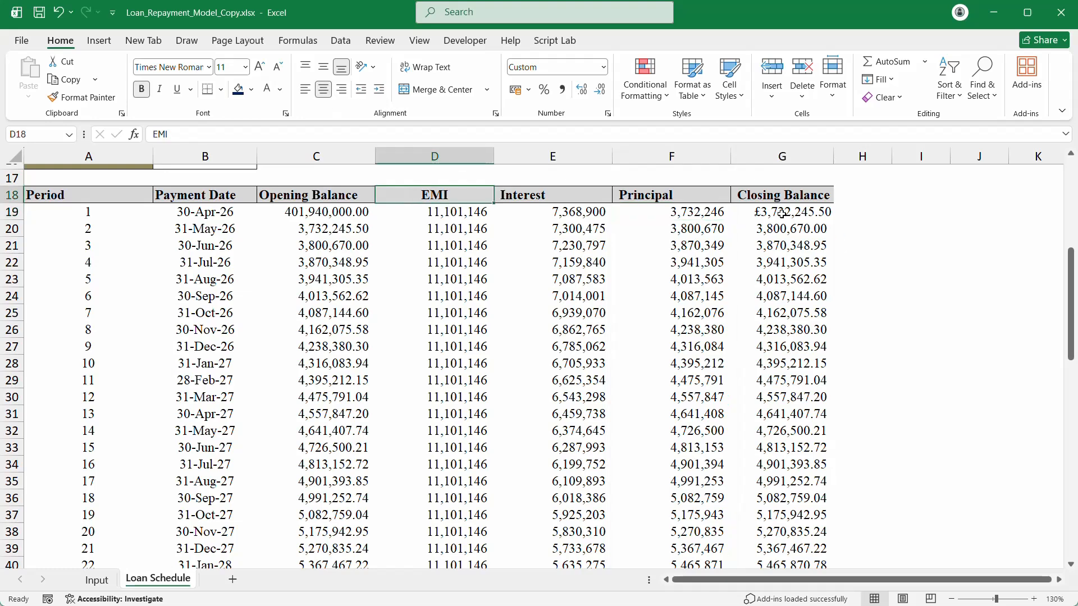
{"action": "left_click", "coordinate": [764, 211]}
Step: Delete G19's PPMT formula to empty Closing Balance, abandoning a started =B9 entry
{"action": "key", "text": "Delete"}
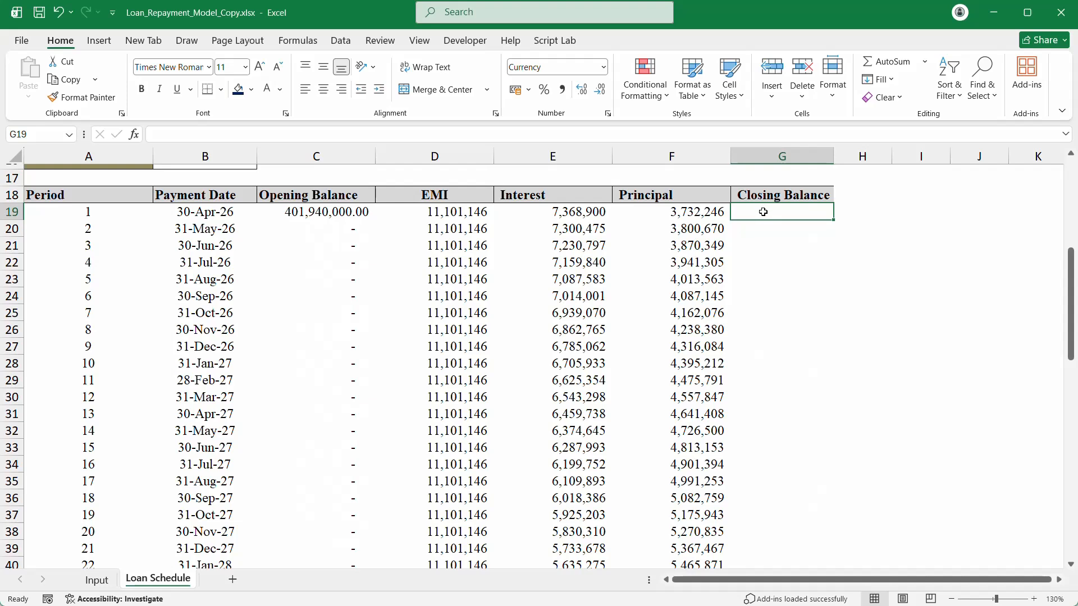
{"action": "type", "text": "="}
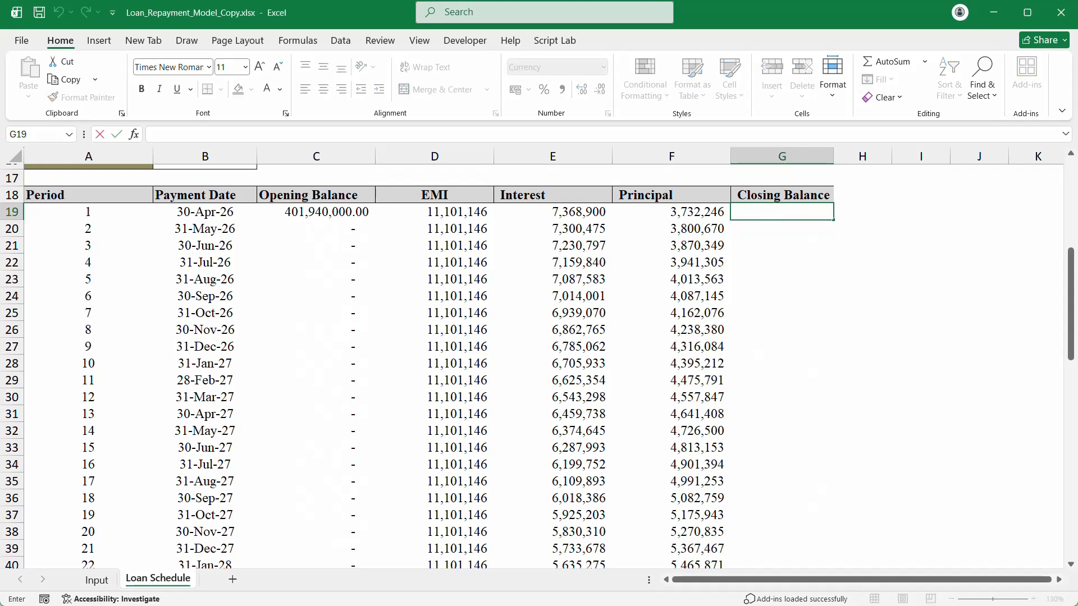
{"action": "type", "text": "="}
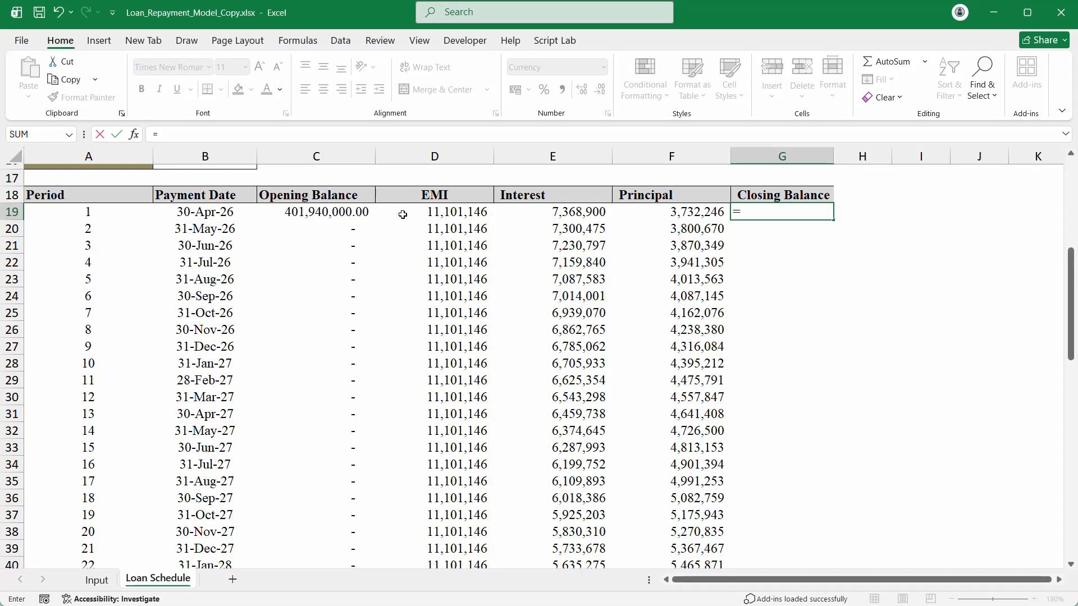
{"action": "scroll", "coordinate": [532, 284], "scroll_direction": "up", "scroll_amount": 3}
{"action": "scroll", "coordinate": [532, 283], "scroll_direction": "up", "scroll_amount": 3}
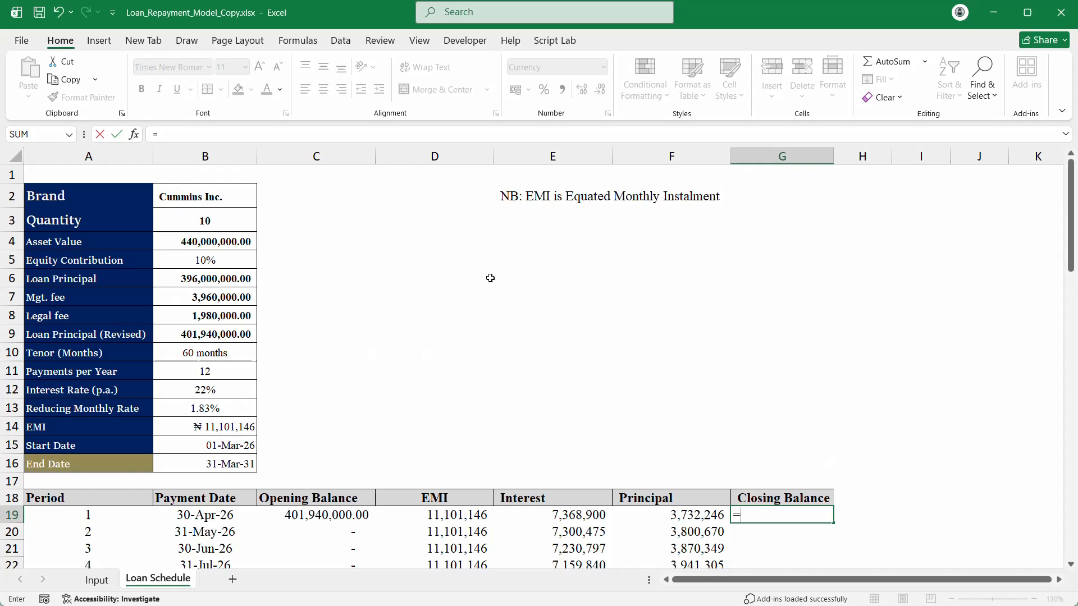
{"action": "left_click", "coordinate": [213, 332]}
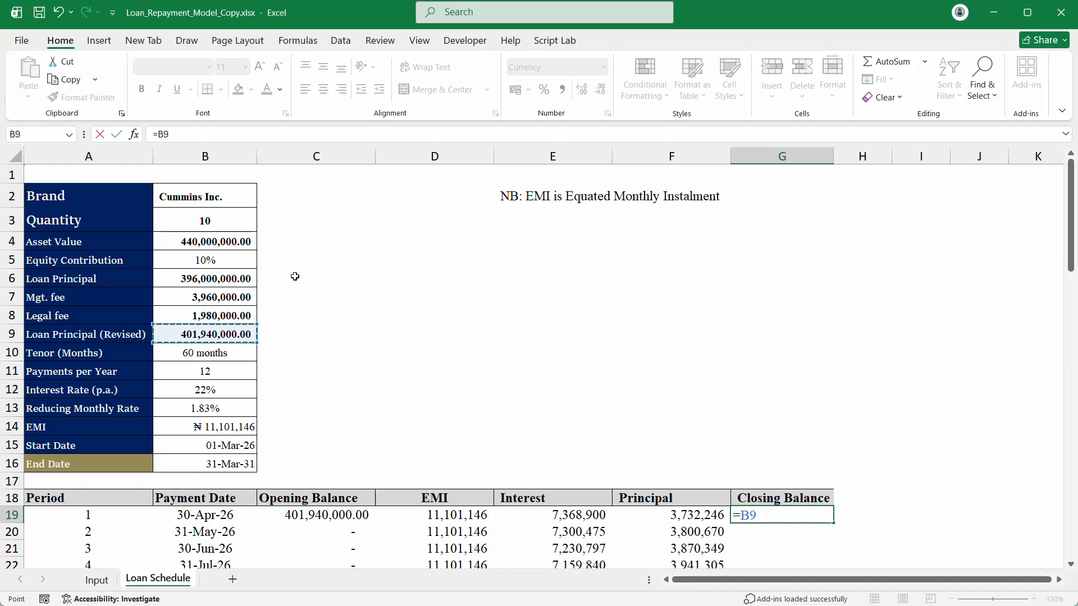
{"action": "key", "text": "Escape"}
{"action": "type", "text": "`"}
{"action": "scroll", "coordinate": [596, 251], "scroll_direction": "down", "scroll_amount": 2}
{"action": "scroll", "coordinate": [596, 251], "scroll_direction": "up", "scroll_amount": 1}
Step: Enter 100,000 in E5 and 45,000 in D5
{"action": "left_click", "coordinate": [548, 209]}
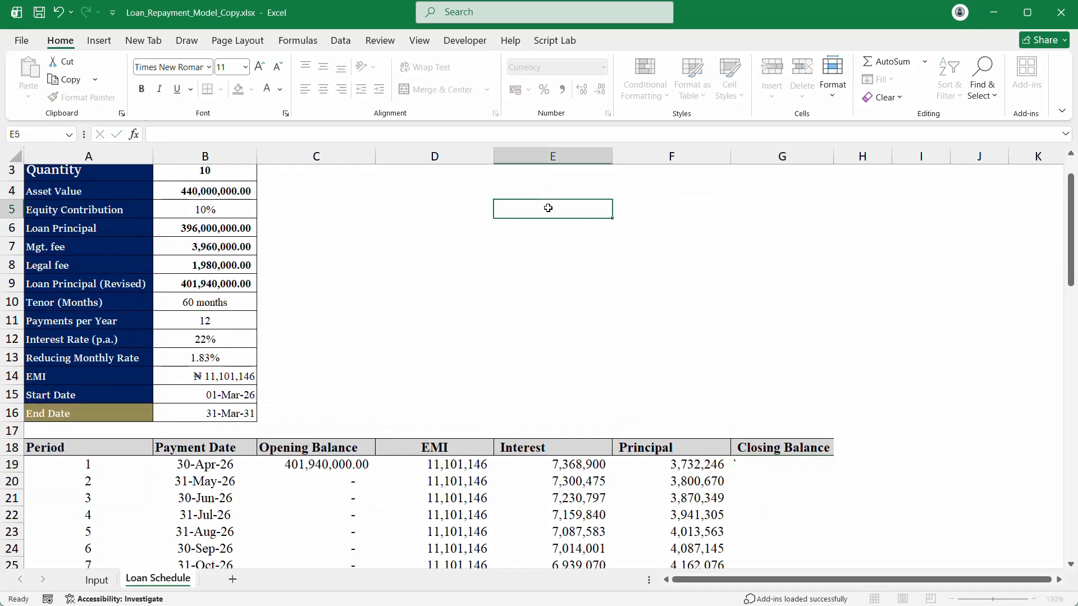
{"action": "type", "text": "1"}
{"action": "type", "text": "00,"}
{"action": "type", "text": "00000"}
{"action": "key", "text": "Return"}
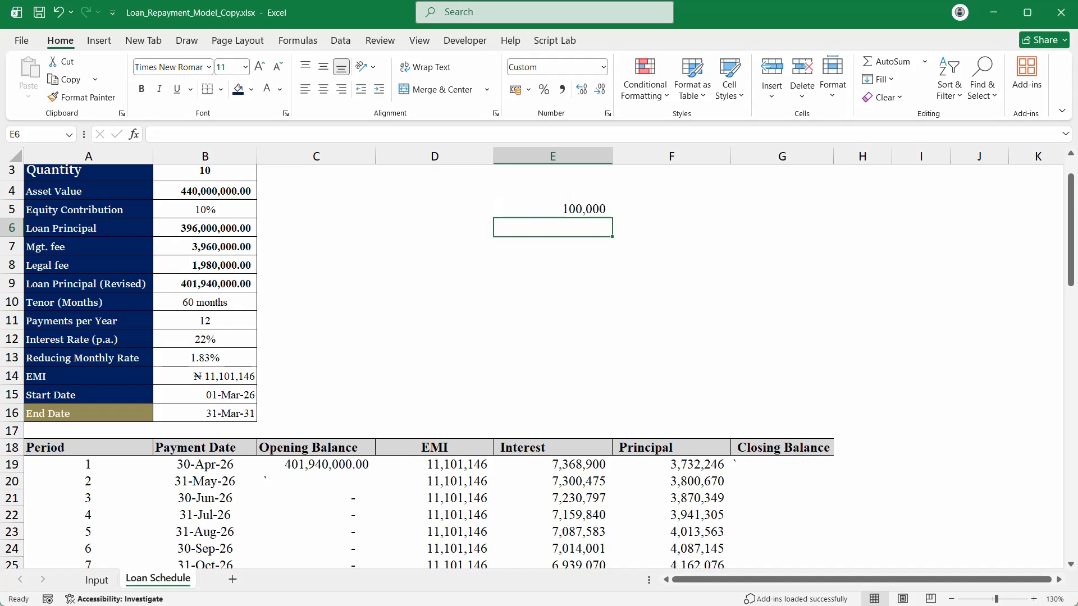
{"action": "left_click", "coordinate": [477, 193]}
{"action": "left_click", "coordinate": [474, 212]}
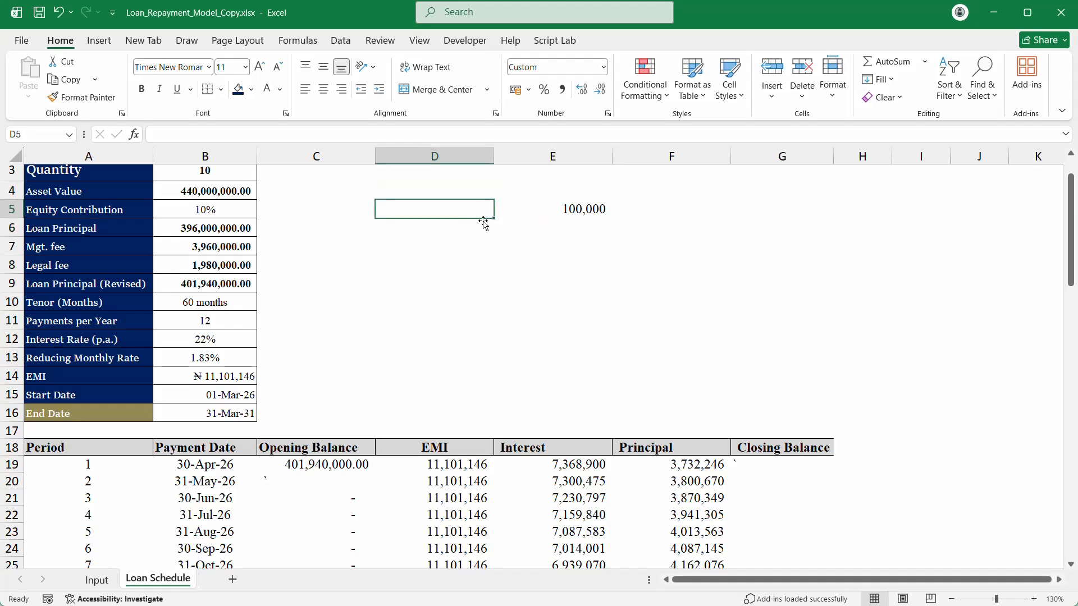
{"action": "type", "text": "45"}
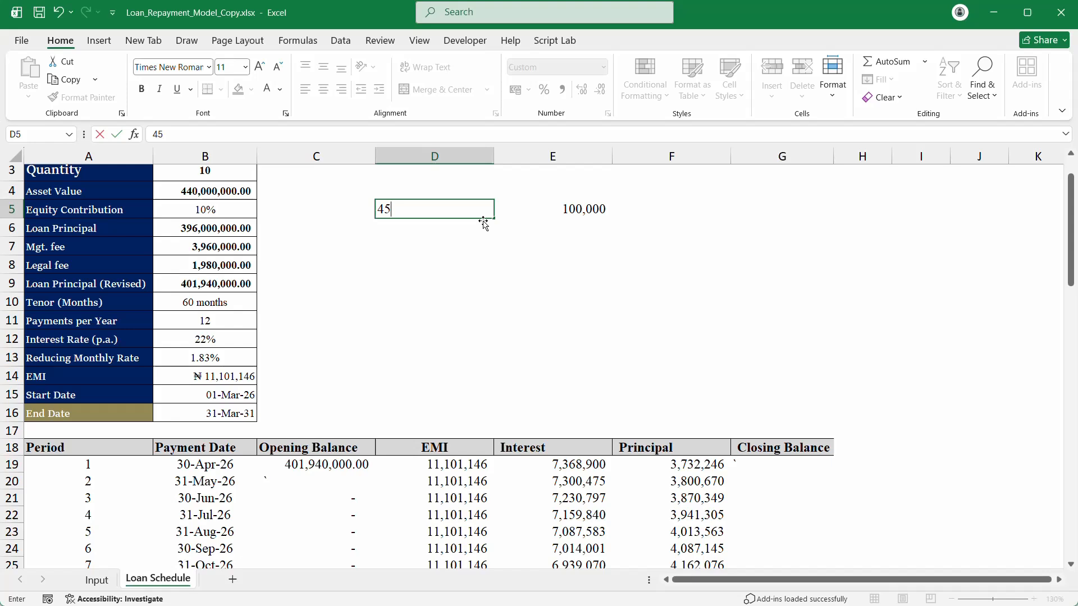
{"action": "type", "text": ",0000"}
{"action": "key", "text": "Return"}
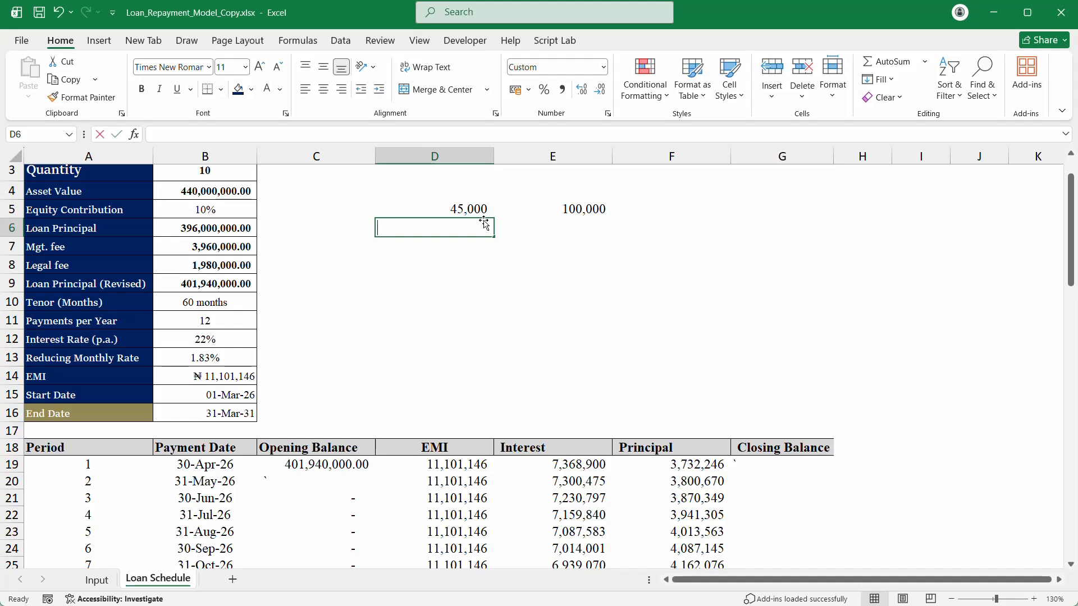
Step: Enter 50,000 in D6 and 5,000 in D7, checking the column sum
{"action": "type", "text": "2"}
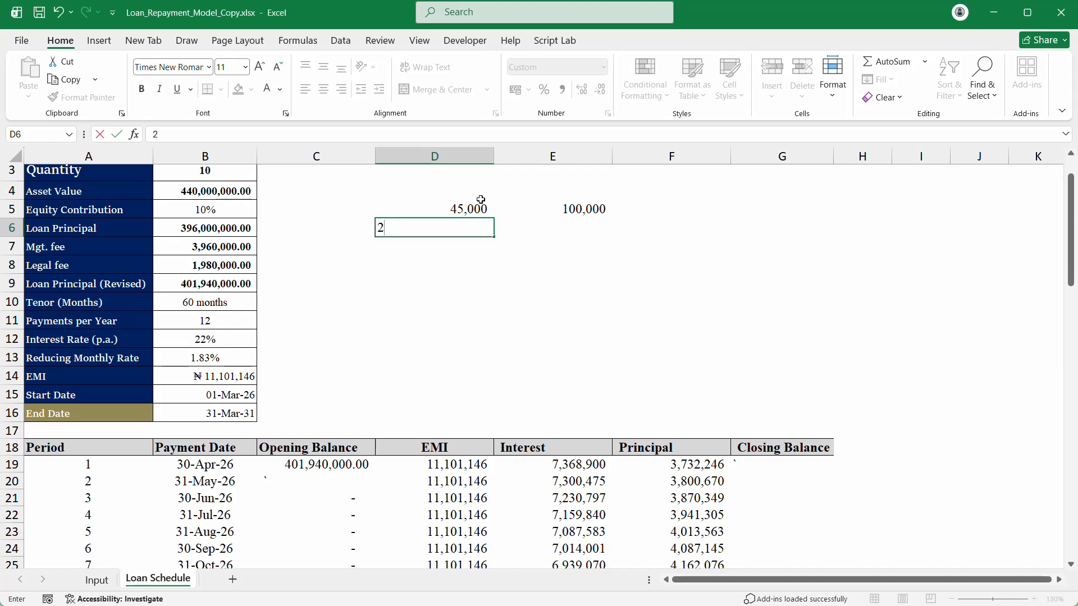
{"action": "key", "text": "Escape"}
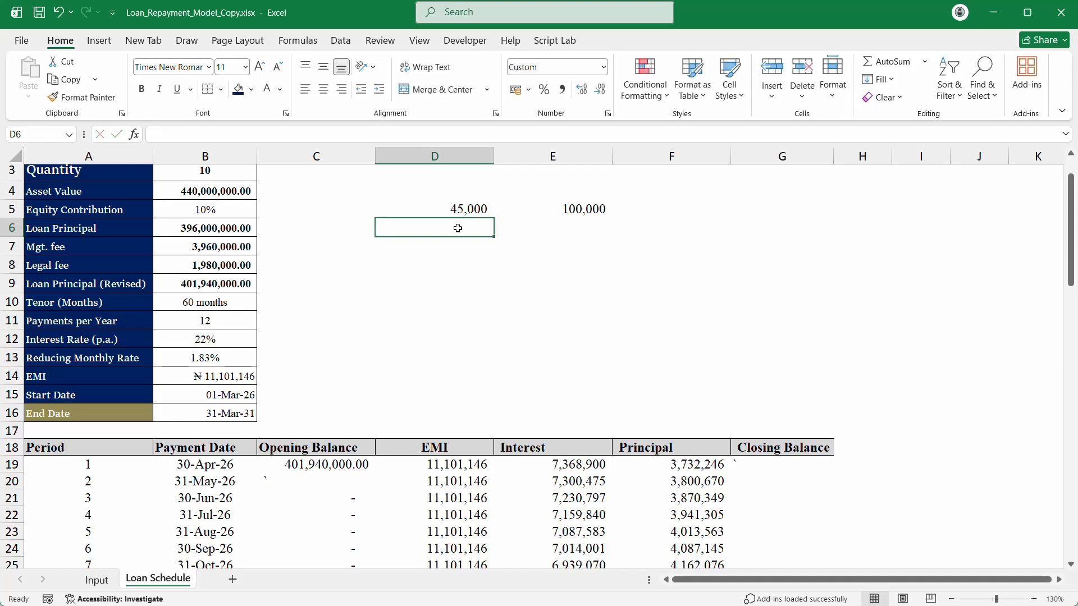
{"action": "type", "text": "50"}
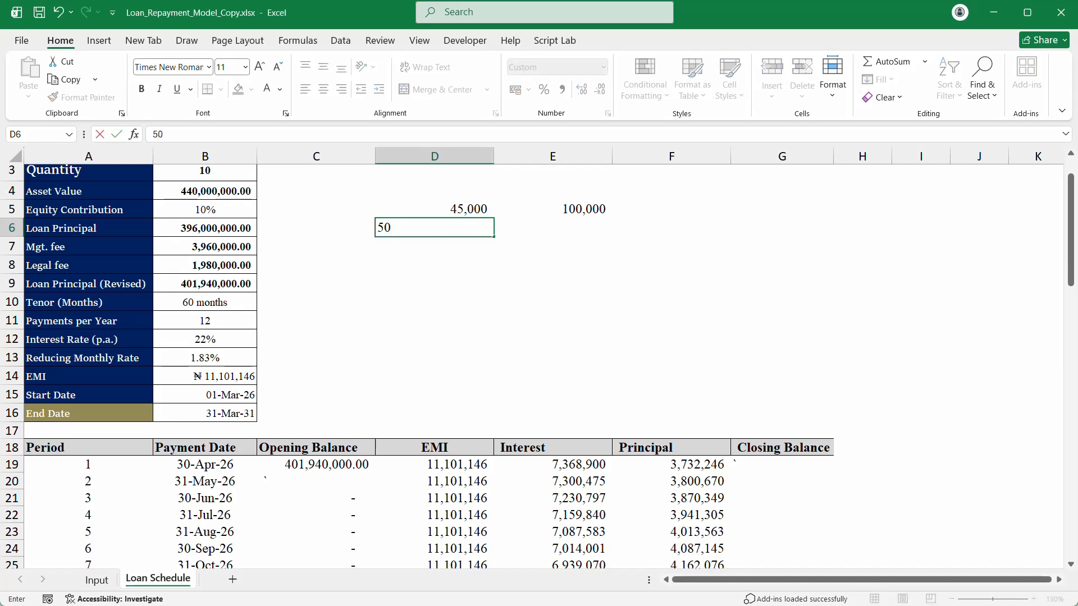
{"action": "type", "text": "000"}
{"action": "key", "text": "Return"}
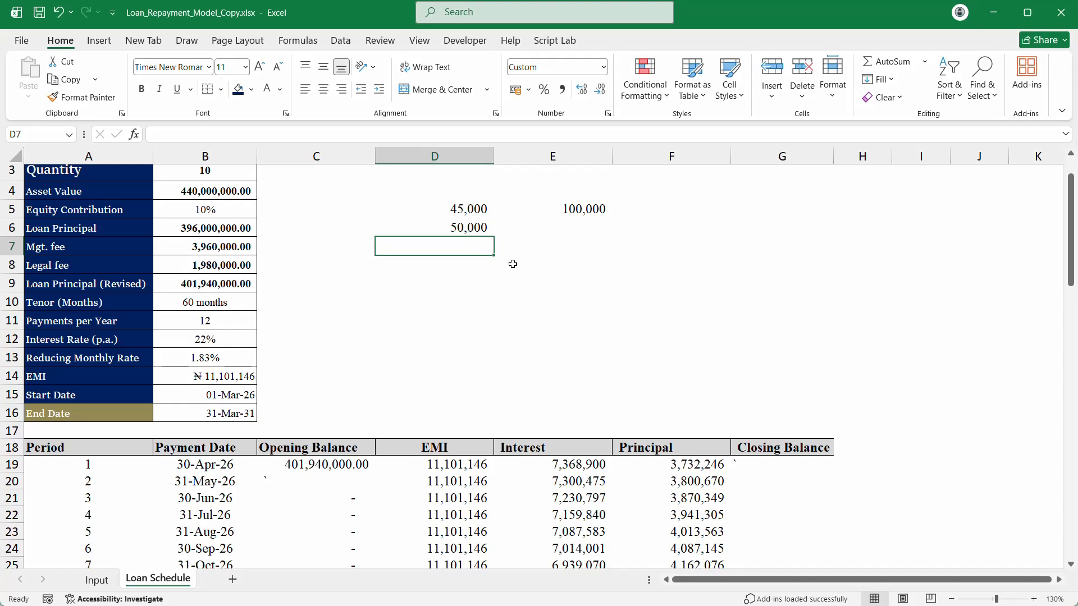
{"action": "left_click_drag", "start_coordinate": [465, 209], "coordinate": [464, 227]}
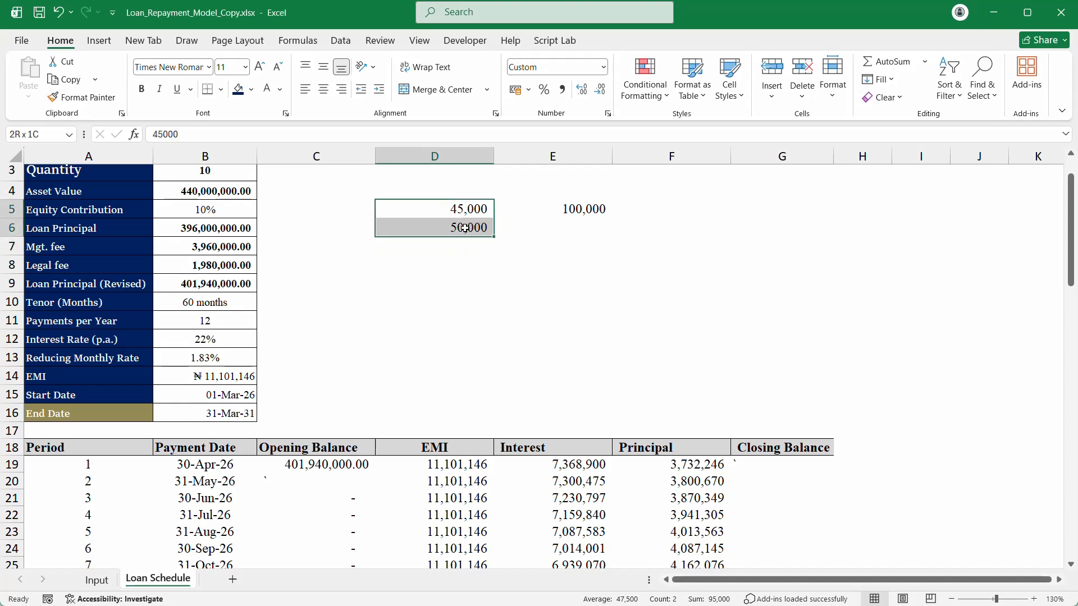
{"action": "left_click", "coordinate": [470, 245]}
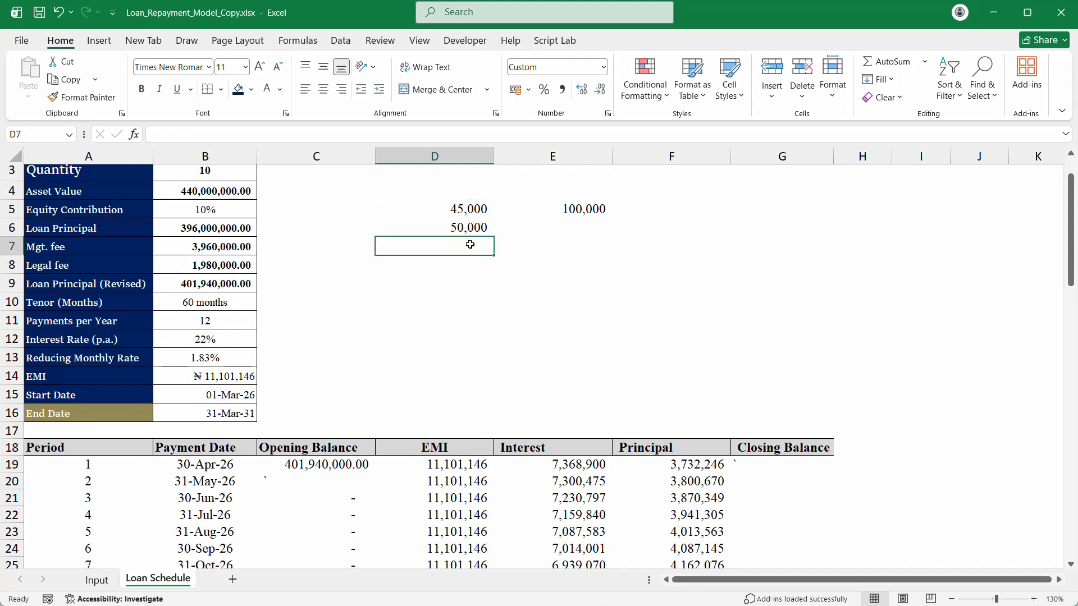
{"action": "type", "text": "5000"}
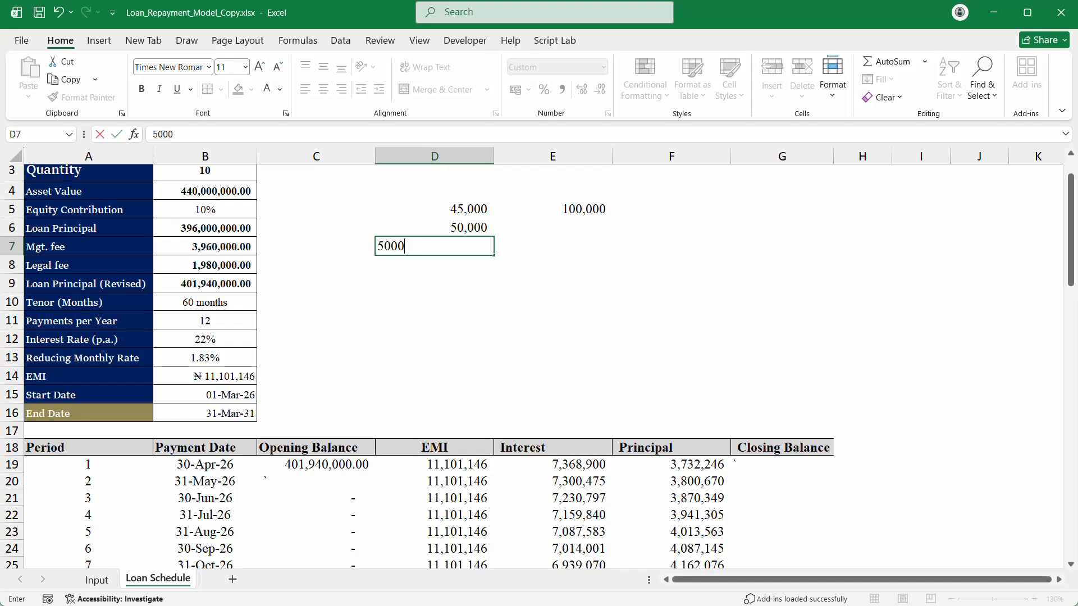
{"action": "key", "text": "Return"}
{"action": "left_click", "coordinate": [450, 190]}
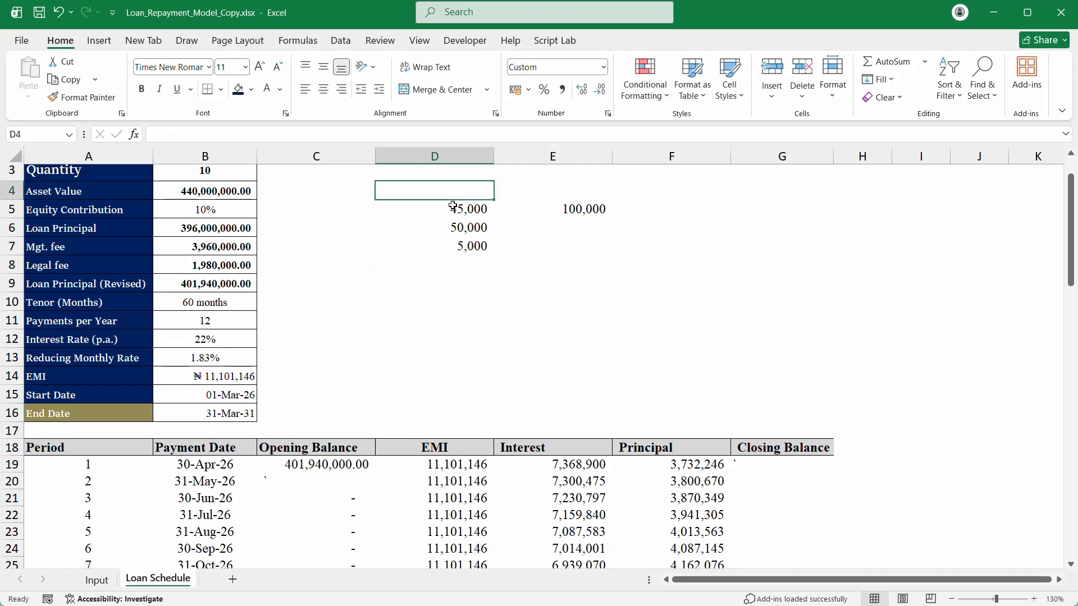
{"action": "left_click_drag", "start_coordinate": [452, 208], "coordinate": [453, 252]}
{"action": "left_click", "coordinate": [592, 210]}
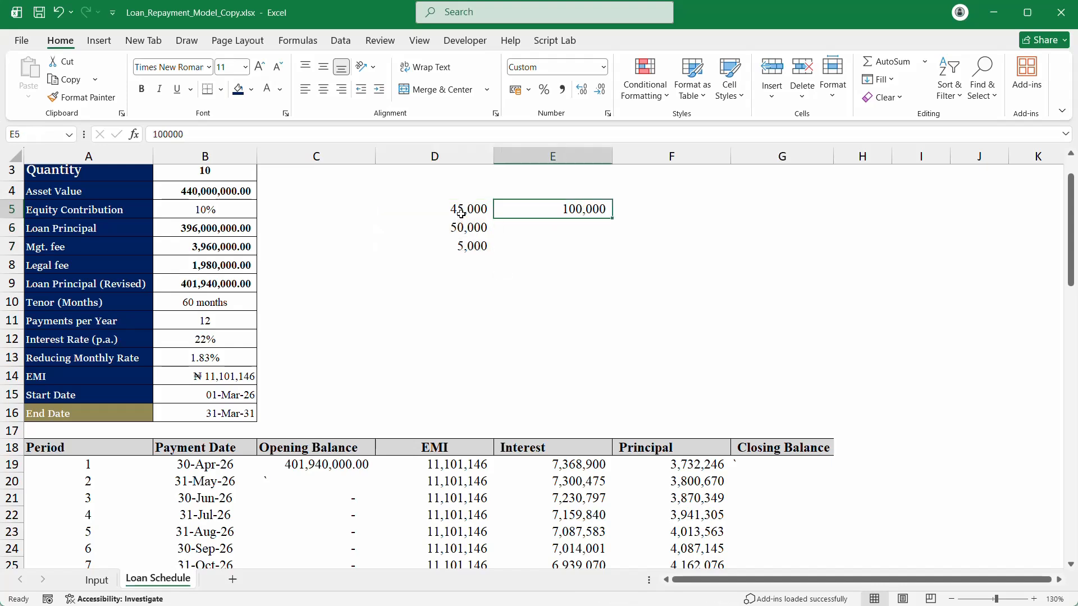
{"action": "mouse_move", "coordinate": [458, 213]}
{"action": "left_mouse_down"}
{"action": "mouse_move", "coordinate": [457, 229]}
{"action": "mouse_move", "coordinate": [457, 212]}
{"action": "left_mouse_up"}
Step: Enter =$E$5-D5 in F5, with E5 made absolute, giving 55,000
{"action": "left_click", "coordinate": [605, 207]}
{"action": "left_click", "coordinate": [658, 204]}
{"action": "type", "text": "="}
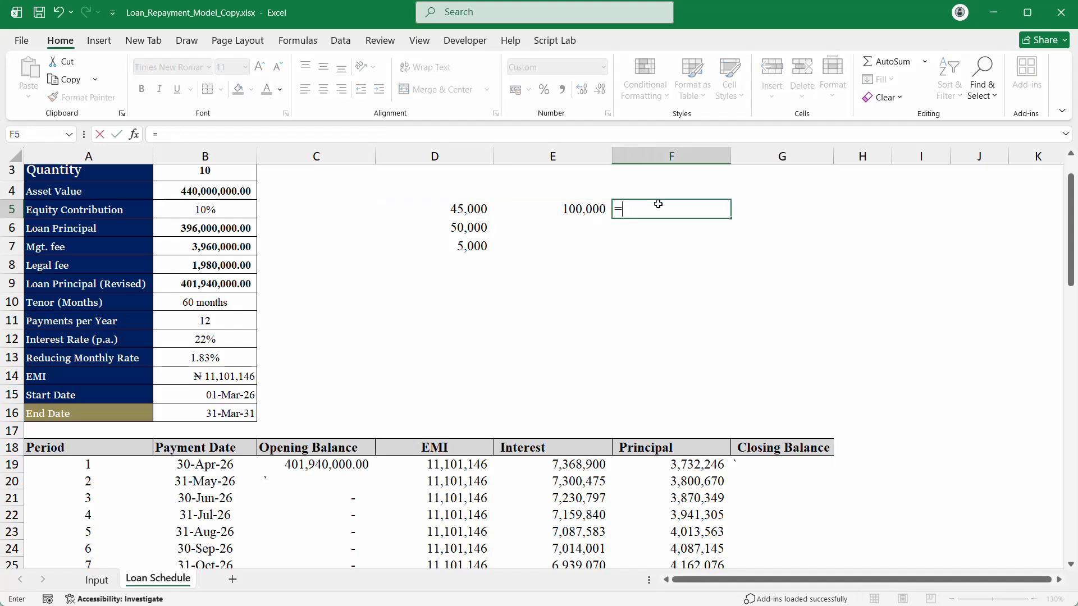
{"action": "left_click", "coordinate": [572, 205]}
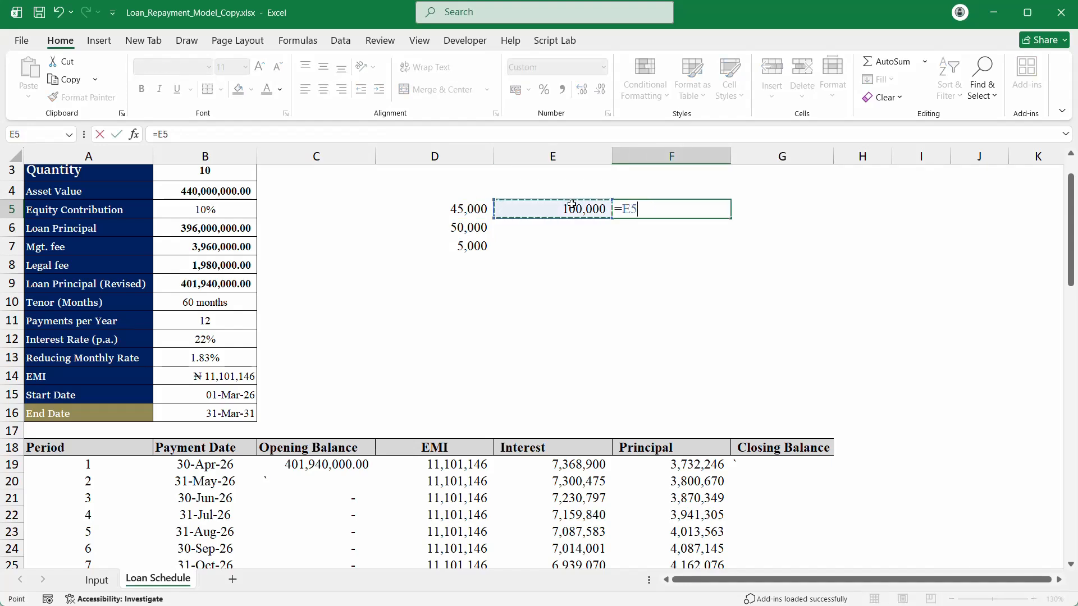
{"action": "type", "text": "-"}
{"action": "left_click", "coordinate": [453, 208]}
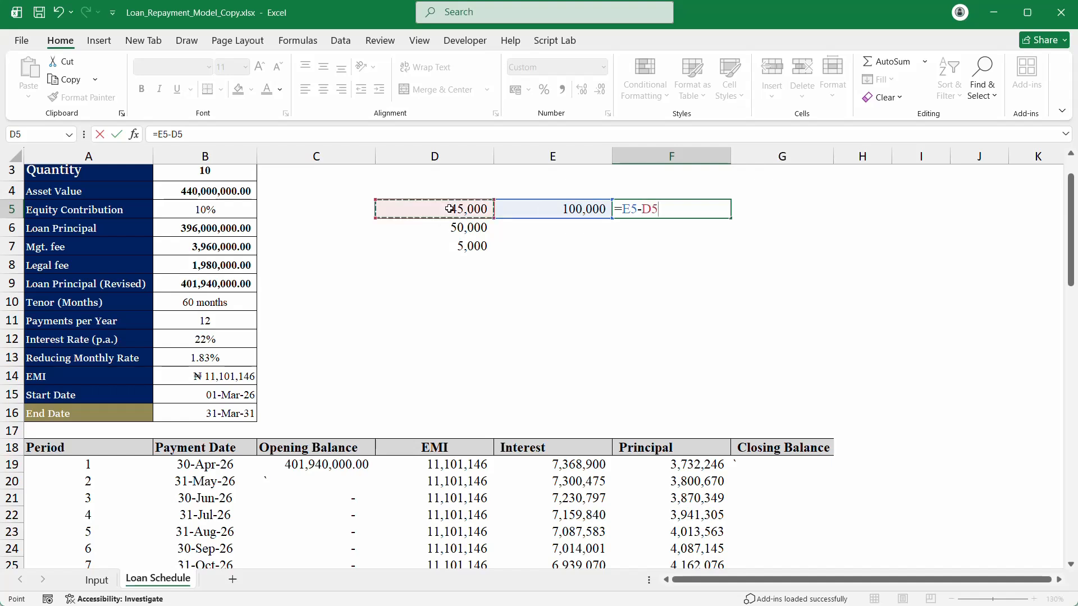
{"action": "key", "text": "Return"}
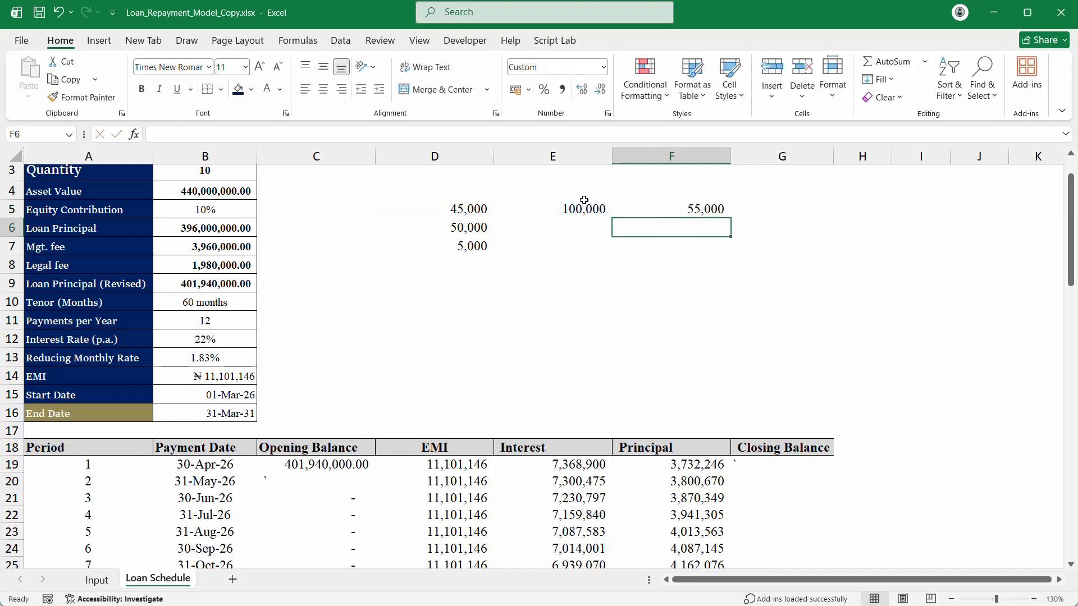
{"action": "double_click", "coordinate": [631, 206]}
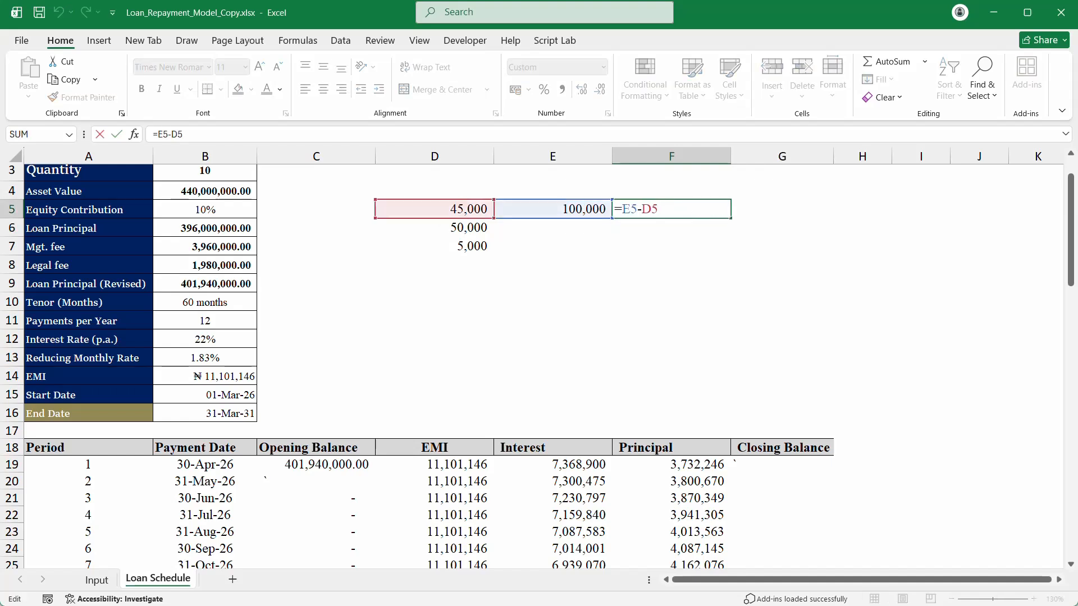
{"action": "left_click_drag", "start_coordinate": [637, 209], "coordinate": [623, 214]}
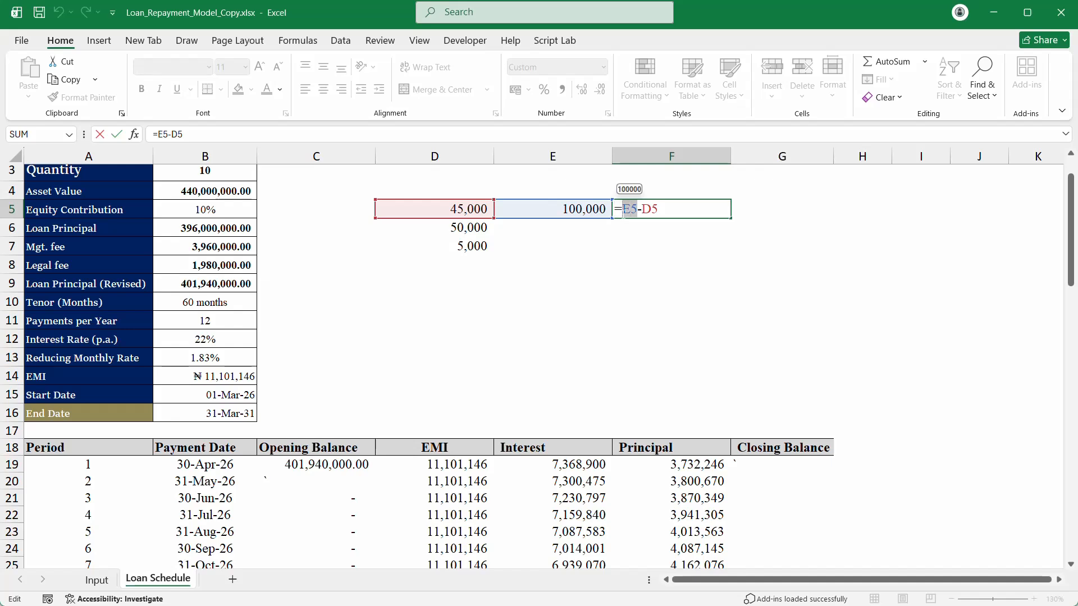
{"action": "key", "text": "F4"}
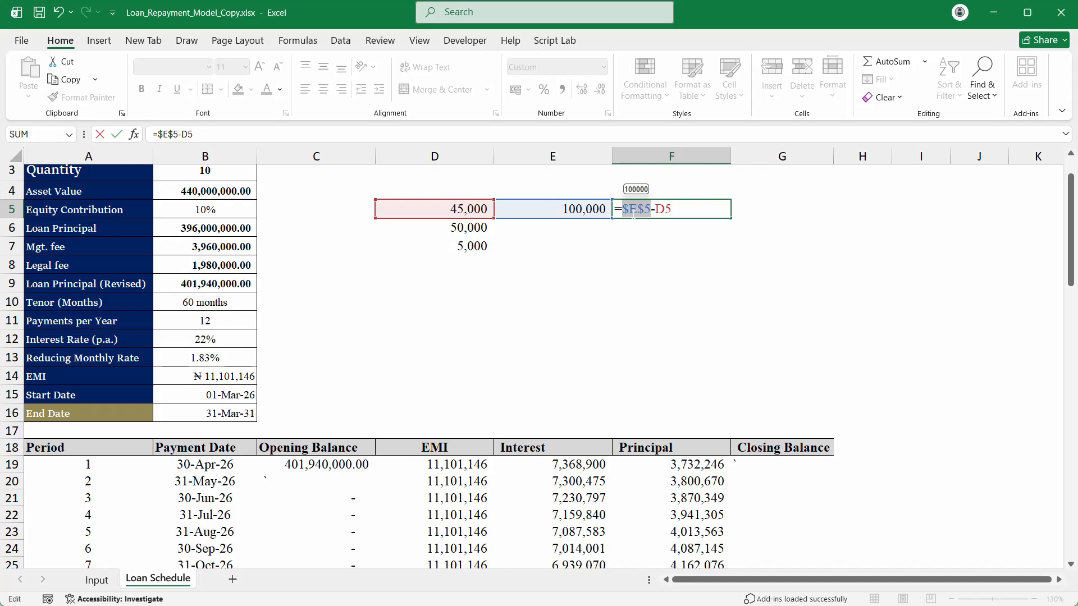
{"action": "key", "text": "Return"}
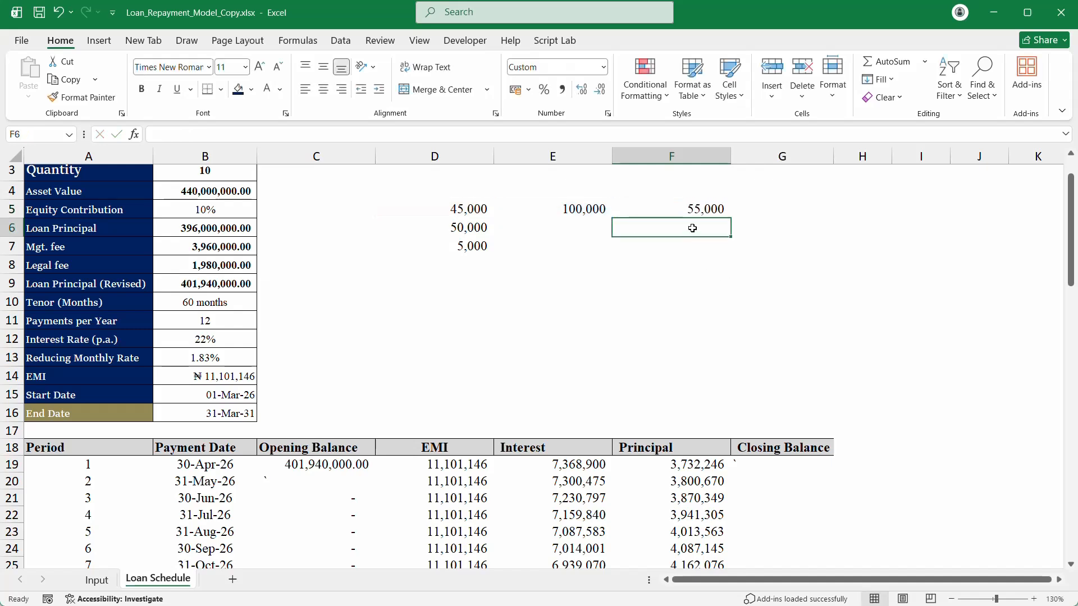
Step: Enter =E5-SUM(D5:D6) in F6 to subtract the first two deductions, giving 5,000
{"action": "type", "text": "="}
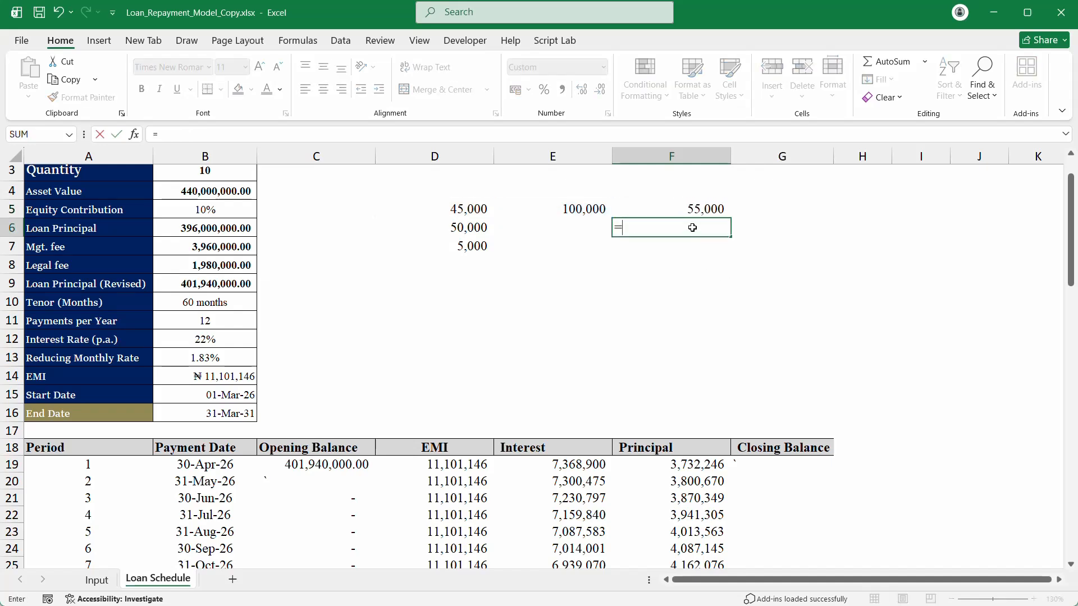
{"action": "left_click", "coordinate": [578, 215]}
{"action": "type", "text": "-sum"}
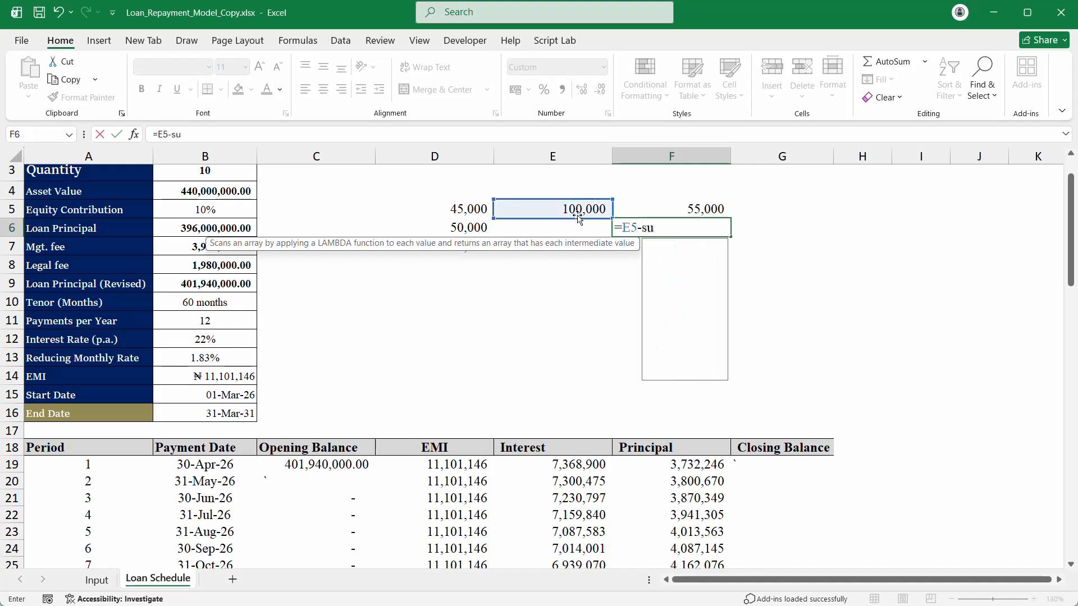
{"action": "key", "text": "Tab"}
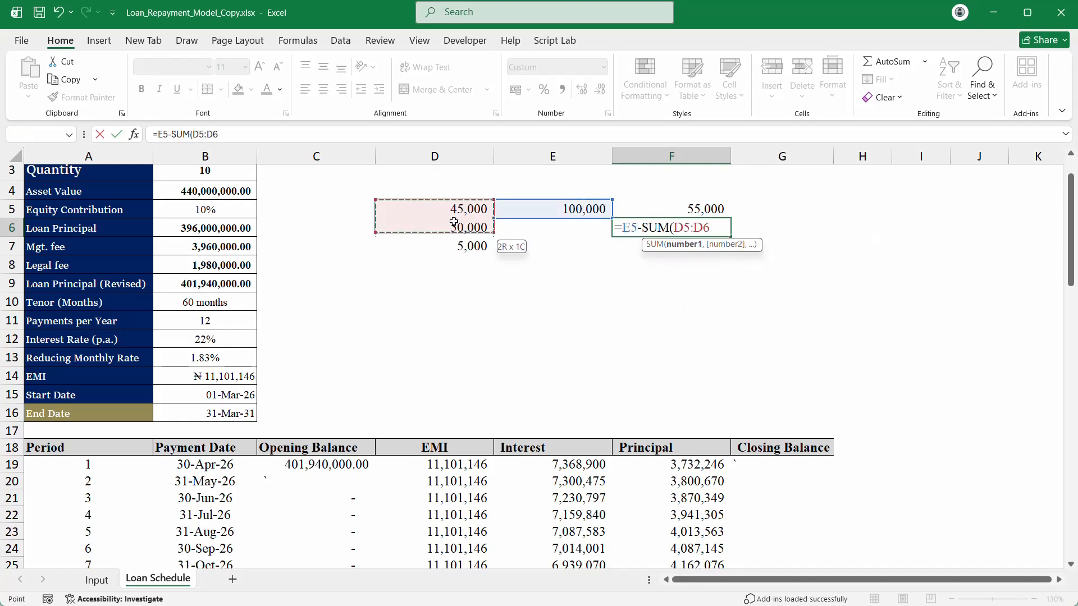
{"action": "left_click_drag", "start_coordinate": [449, 209], "coordinate": [459, 227]}
{"action": "type", "text": ")"}
{"action": "key", "text": "Return"}
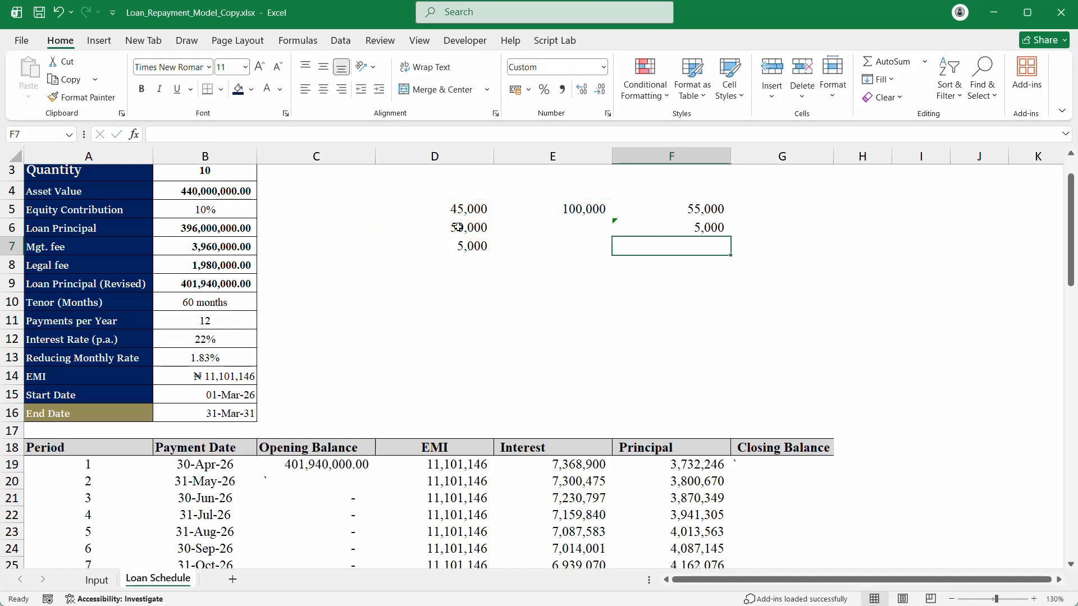
Step: Enter =E5-SUM(D5:D7) in F7, accepting the typo correction, then select D5:G7
{"action": "type", "text": "="}
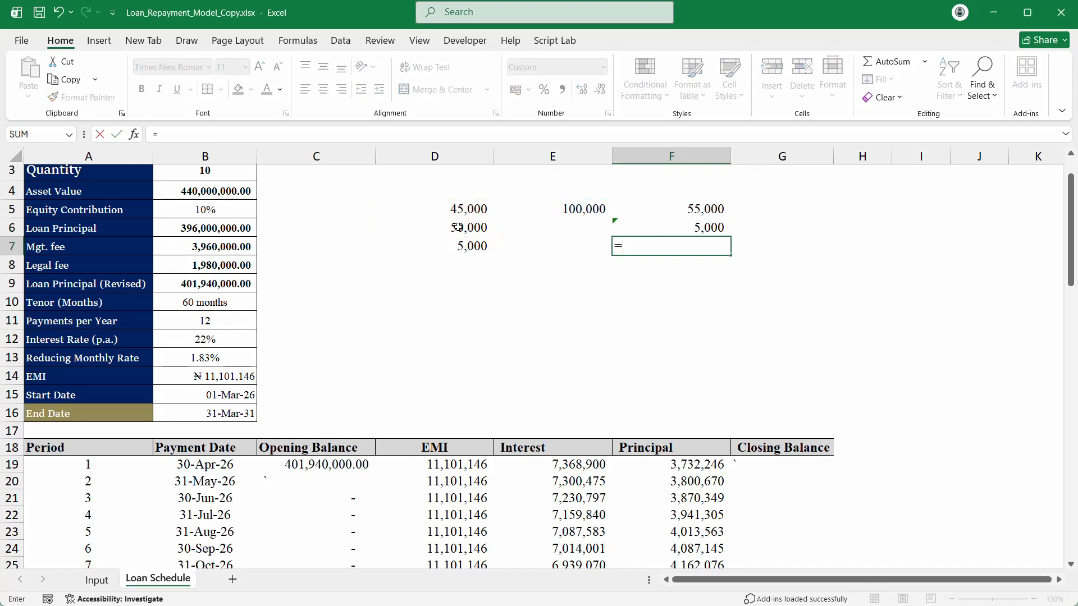
{"action": "type", "text": "1"}
{"action": "left_click", "coordinate": [587, 212]}
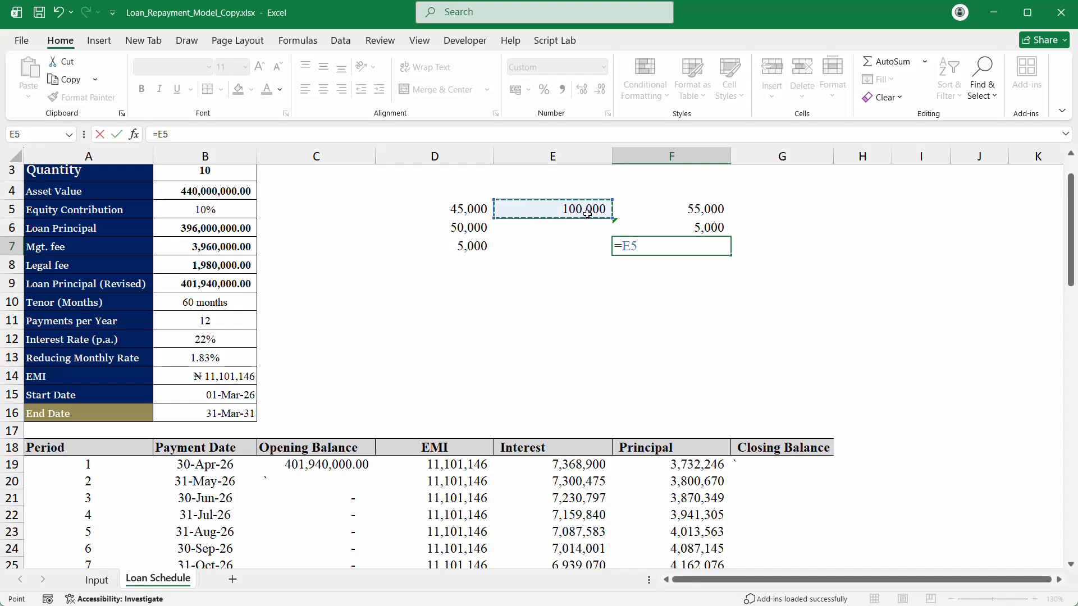
{"action": "type", "text": "-s"}
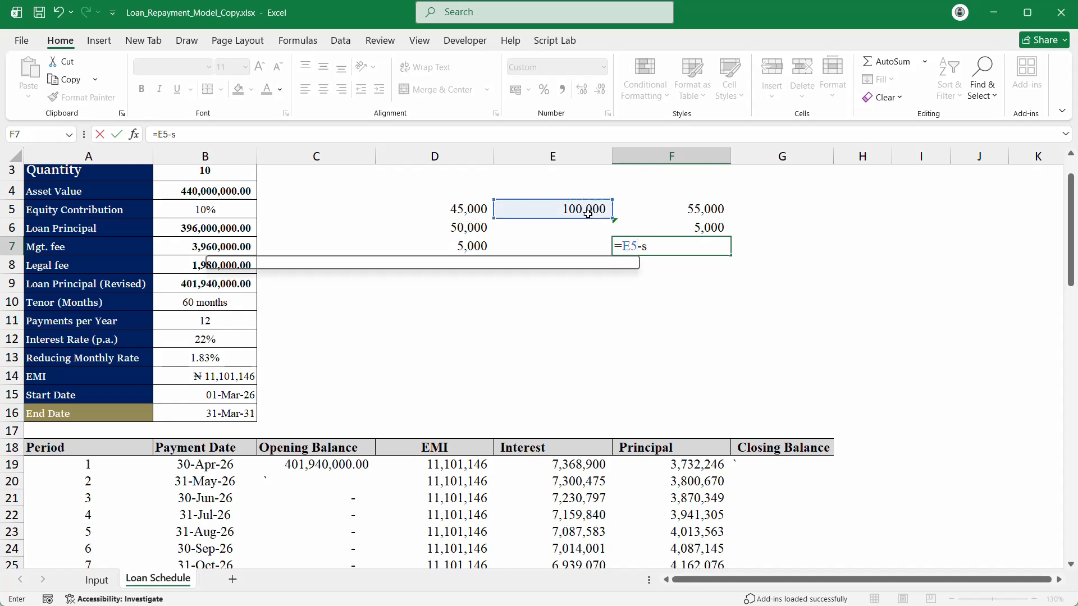
{"action": "type", "text": "um("}
{"action": "left_click_drag", "start_coordinate": [470, 209], "coordinate": [464, 244]}
{"action": "key", "text": "Return"}
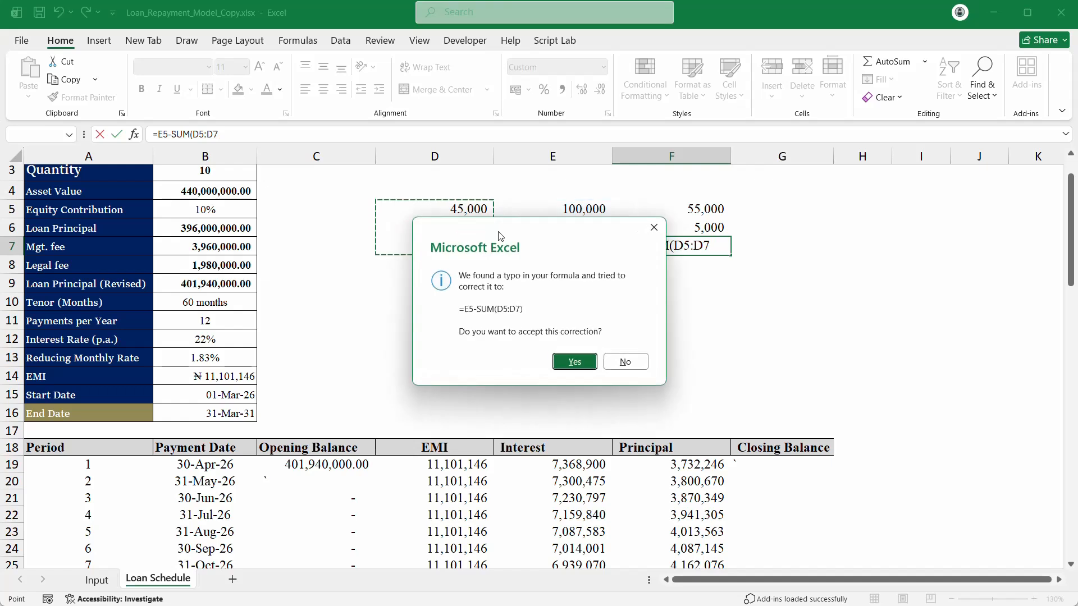
{"action": "key", "text": "Return"}
{"action": "left_click", "coordinate": [593, 209]}
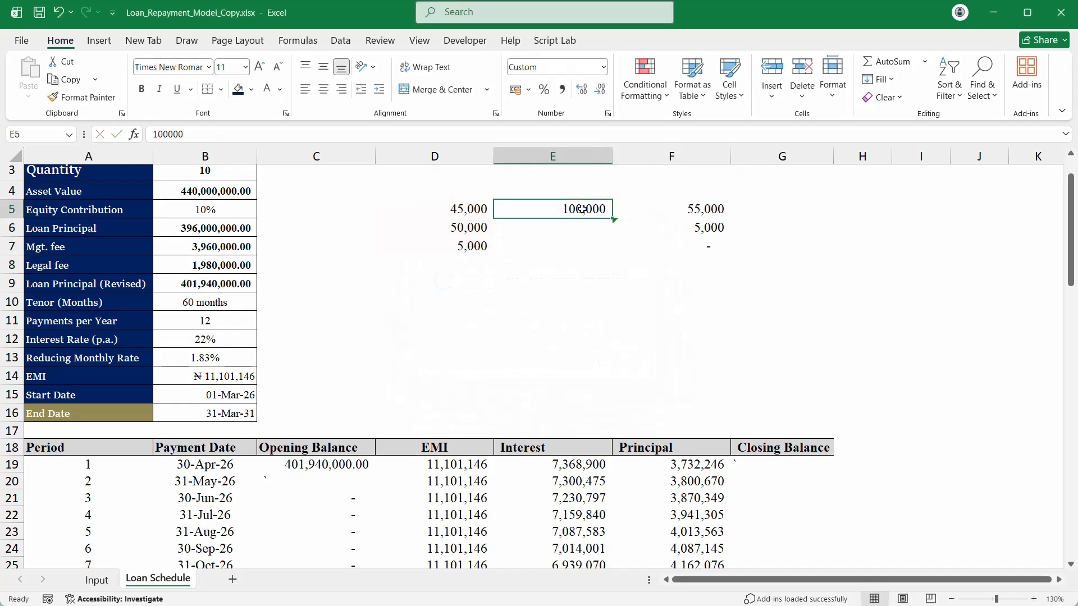
{"action": "left_click_drag", "start_coordinate": [488, 216], "coordinate": [802, 239]}
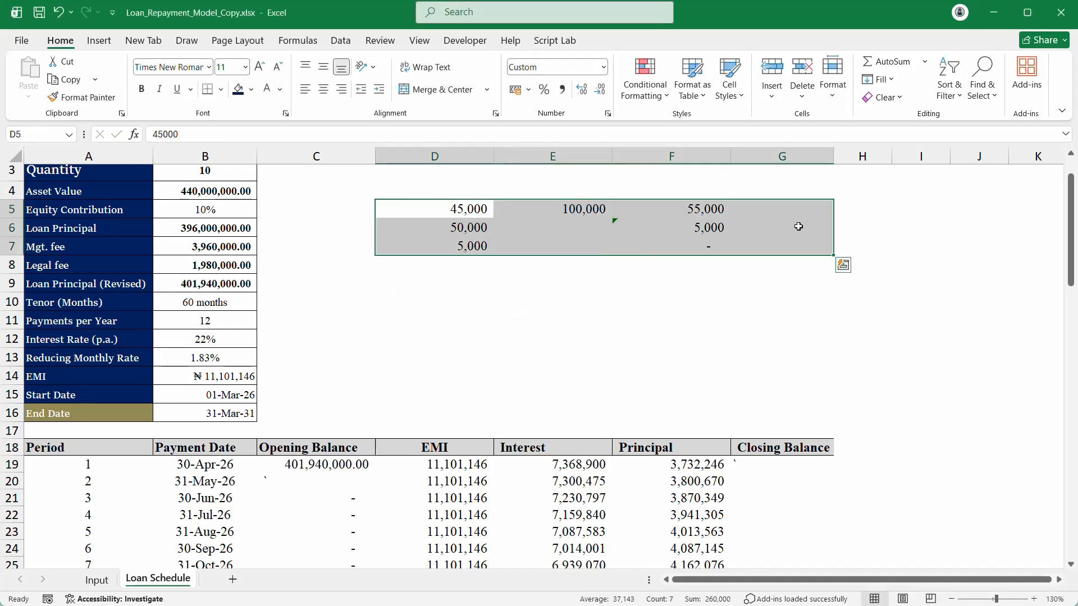
Step: Clear D5:G7 and begin =SCAN(0,F19#,SUM( in G19 over the spilled Principal column
{"action": "key", "text": "Delete"}
{"action": "left_click", "coordinate": [782, 464]}
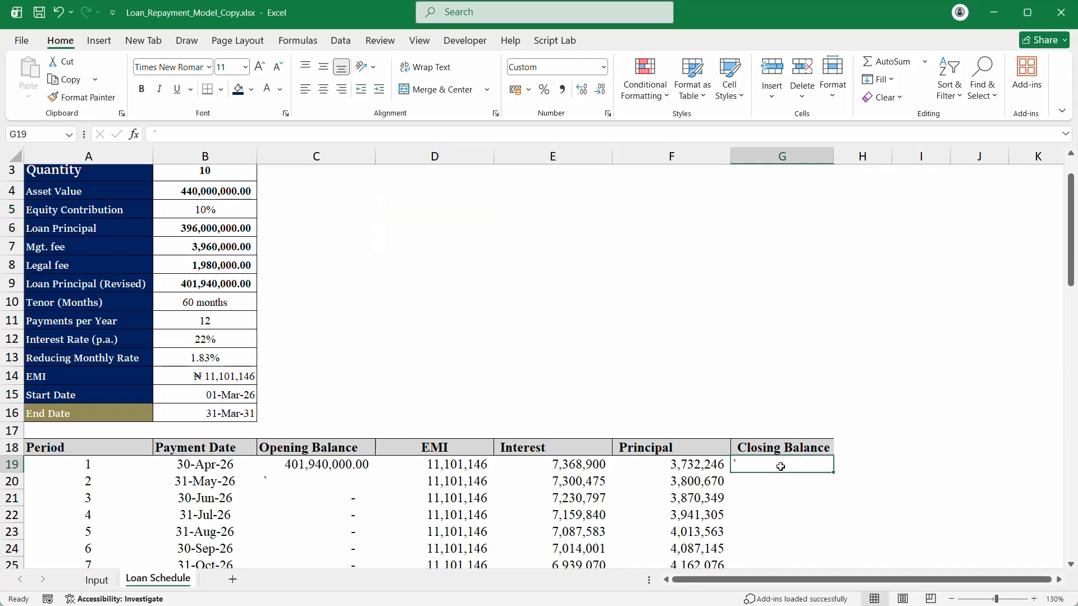
{"action": "scroll", "coordinate": [783, 465], "scroll_direction": "down", "scroll_amount": 2}
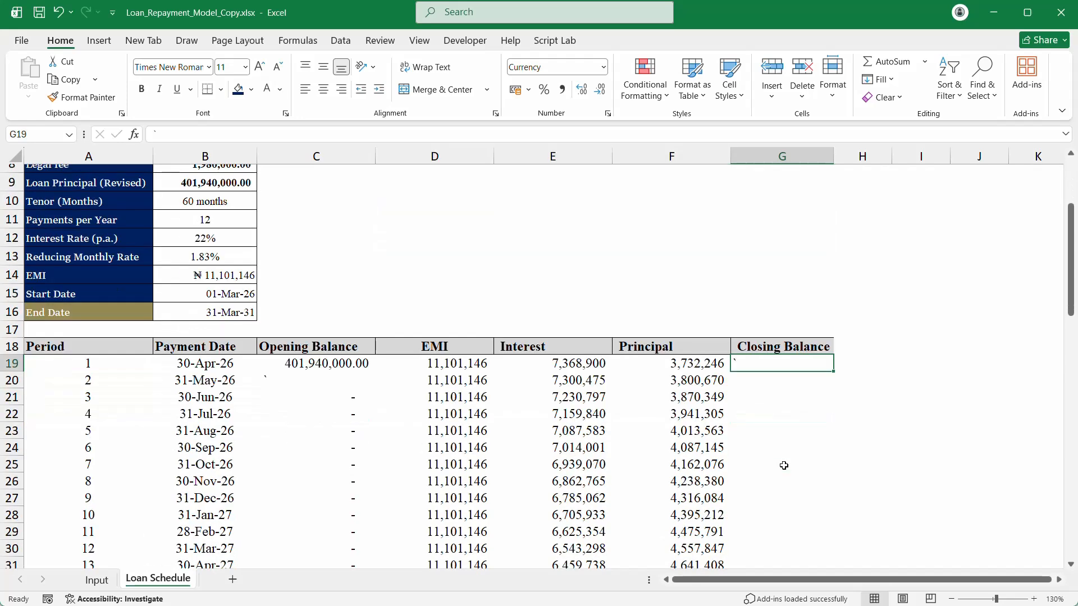
{"action": "type", "text": "=s"}
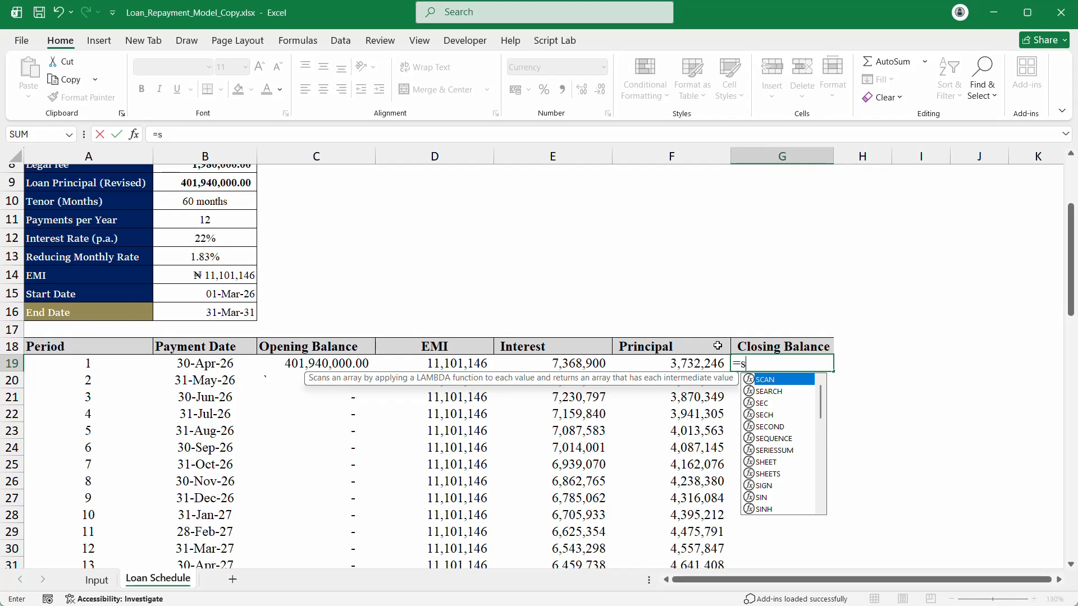
{"action": "key", "text": "Tab"}
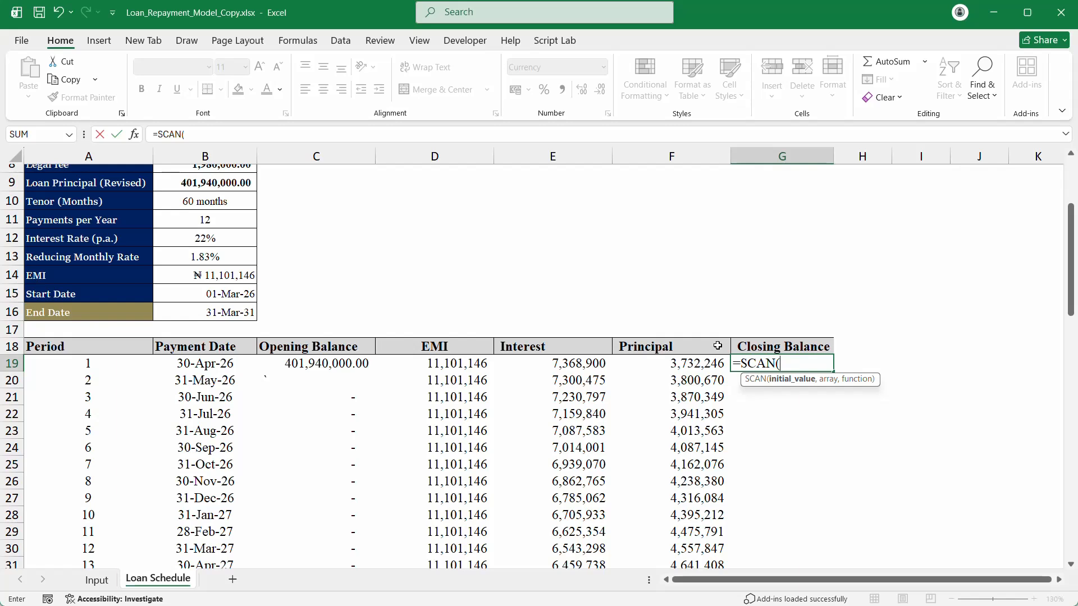
{"action": "left_click", "coordinate": [695, 364]}
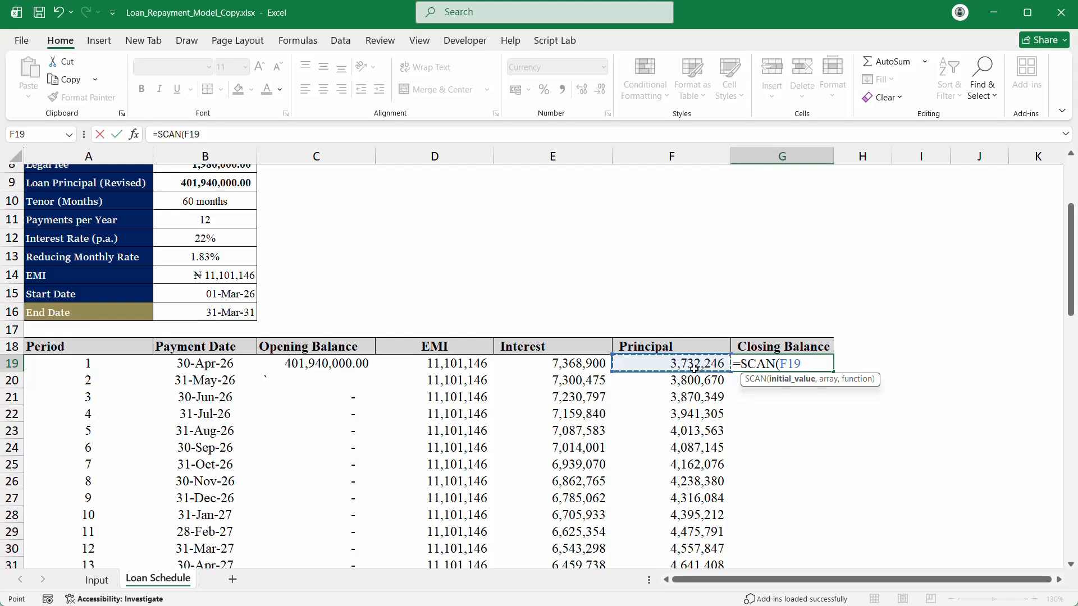
{"action": "key", "text": "BackSpace"}
{"action": "key", "text": "BackSpace"}
{"action": "key", "text": "BackSpace"}
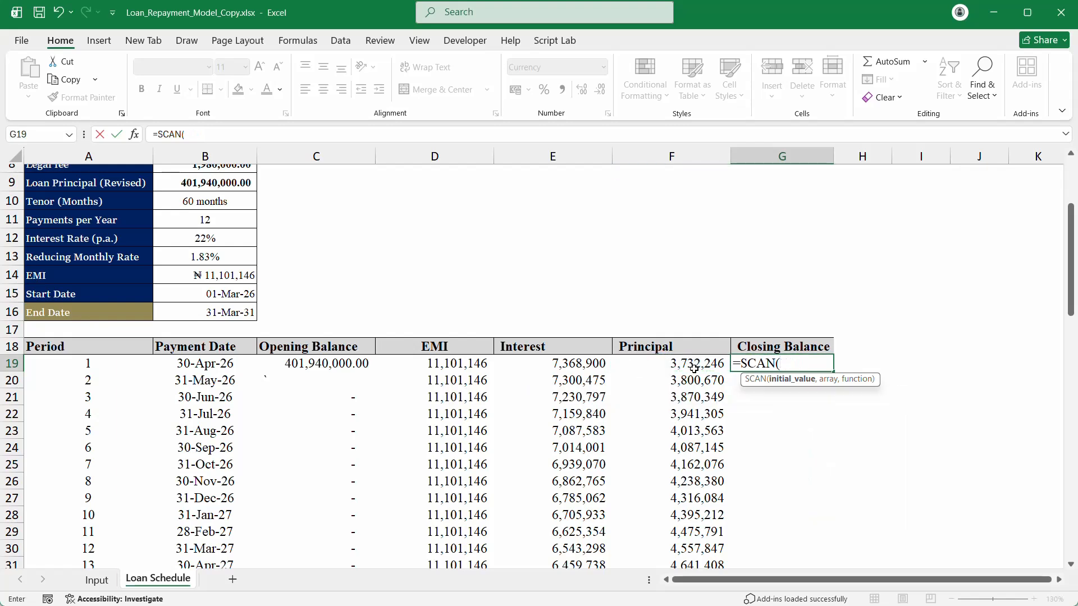
{"action": "type", "text": "0,"}
{"action": "left_click", "coordinate": [695, 368]}
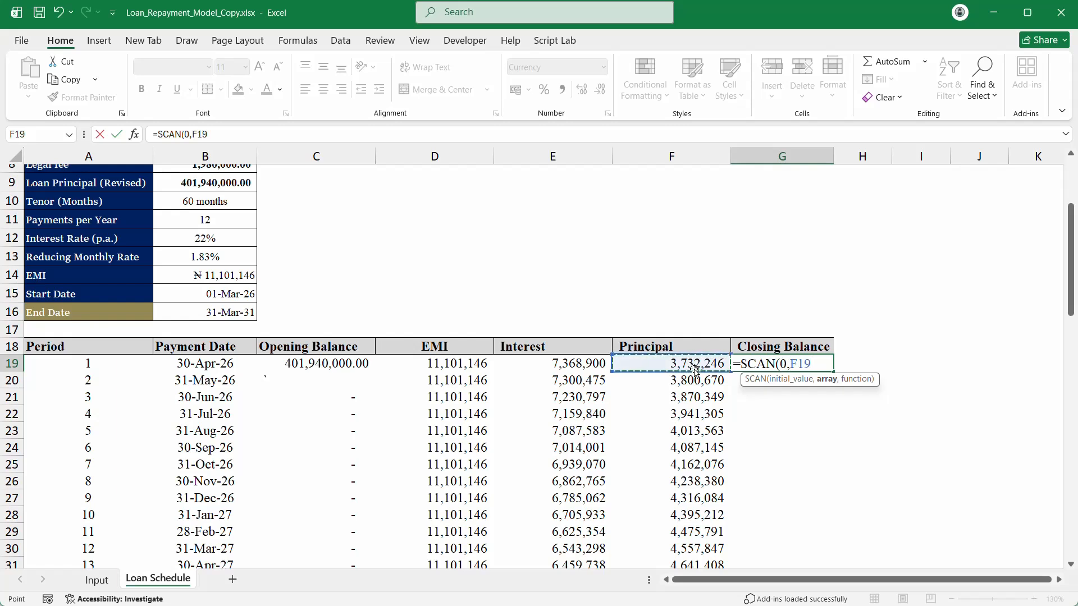
{"action": "type", "text": "#"}
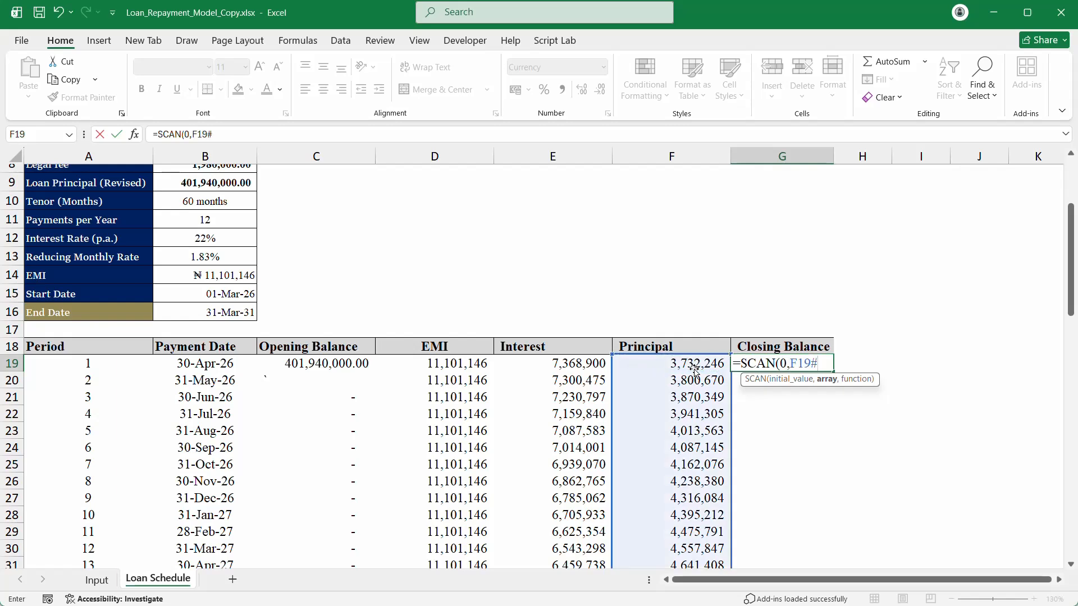
{"action": "type", "text": ",s"}
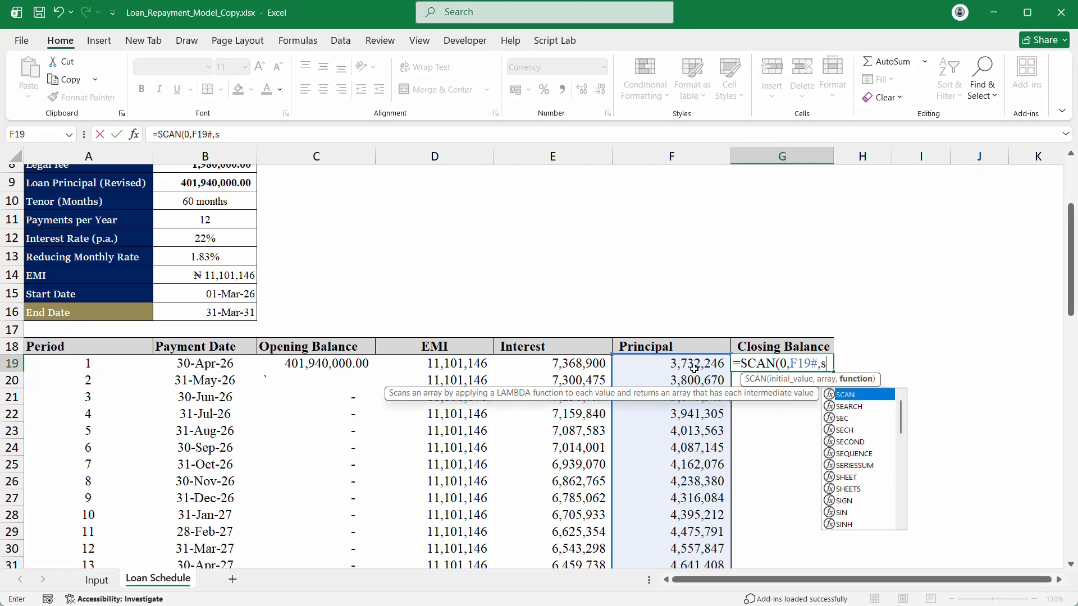
{"action": "type", "text": "um"}
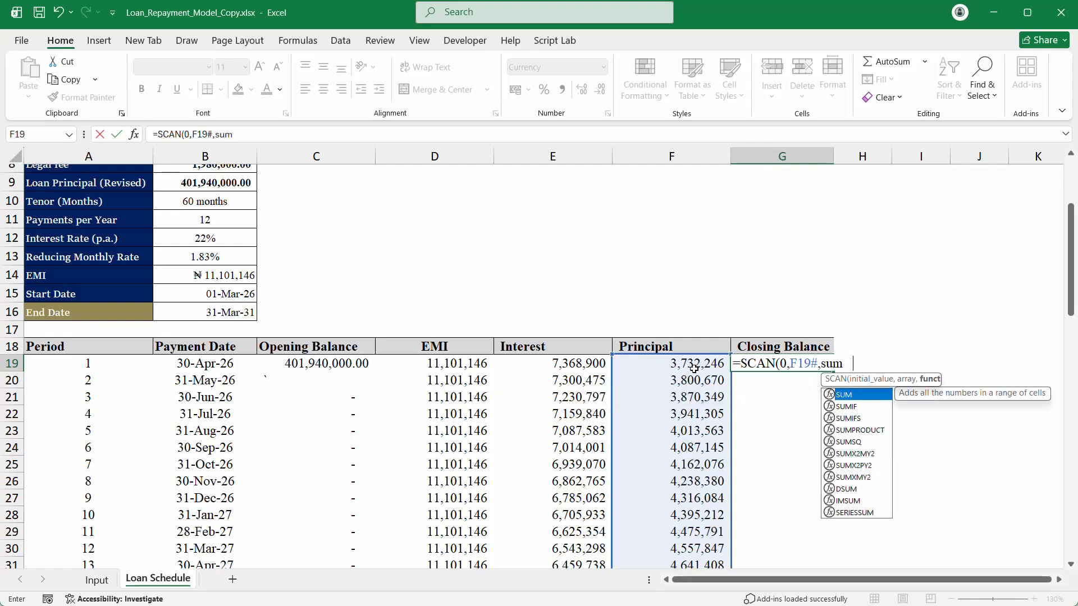
{"action": "key", "text": "Tab"}
Step: Replace the SUM step so G19 holds =SCAN(0,F19#,LAMBDA(x,y,x+y)), spilling cumulative principal
{"action": "type", "text": ")"}
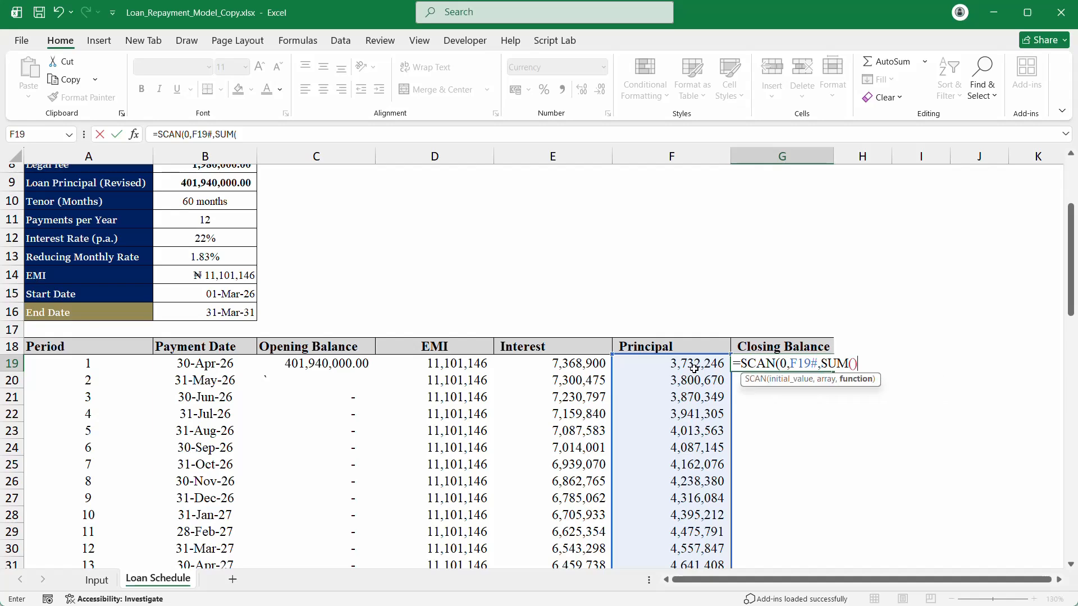
{"action": "type", "text": ")"}
{"action": "key", "text": "Return"}
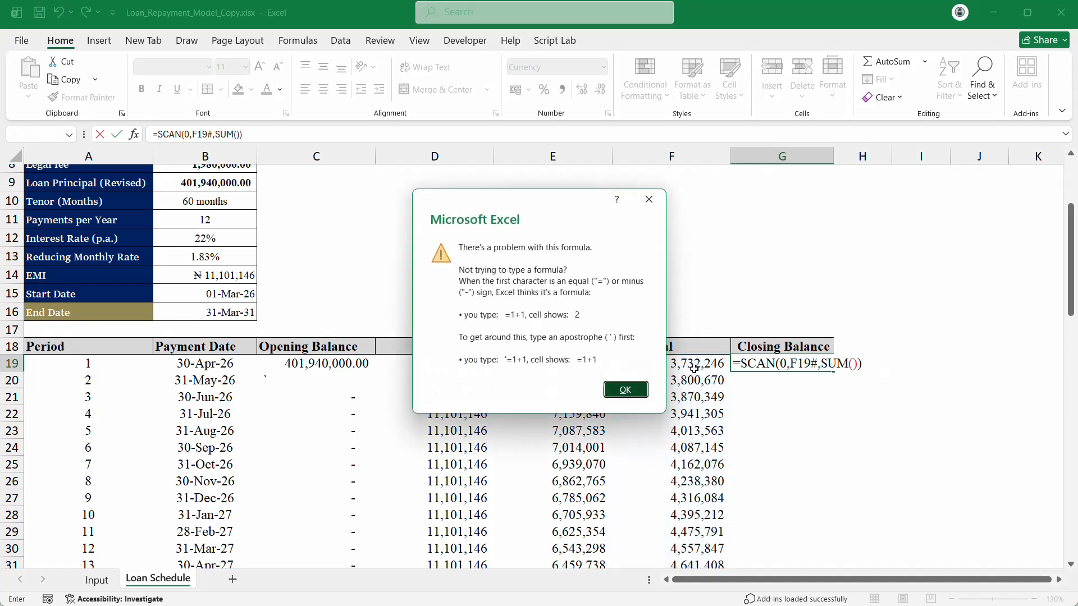
{"action": "key", "text": "Return"}
{"action": "key", "text": "BackSpace"}
{"action": "key", "text": "BackSpace"}
{"action": "key", "text": "BackSpace"}
{"action": "key", "text": "BackSpace"}
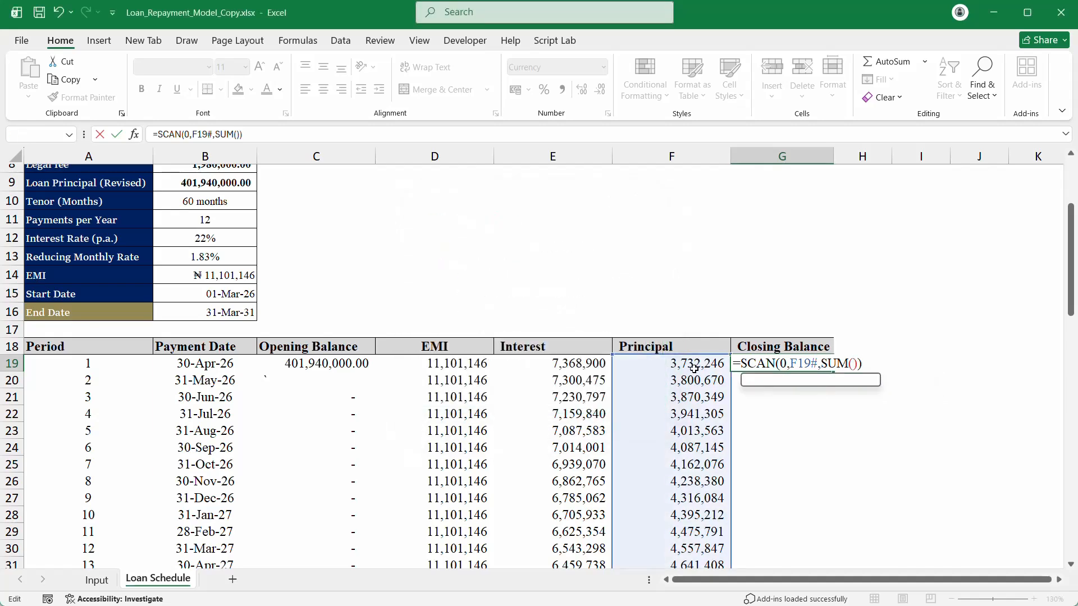
{"action": "key", "text": "BackSpace"}
{"action": "key", "text": "BackSpace"}
{"action": "key", "text": "BackSpace"}
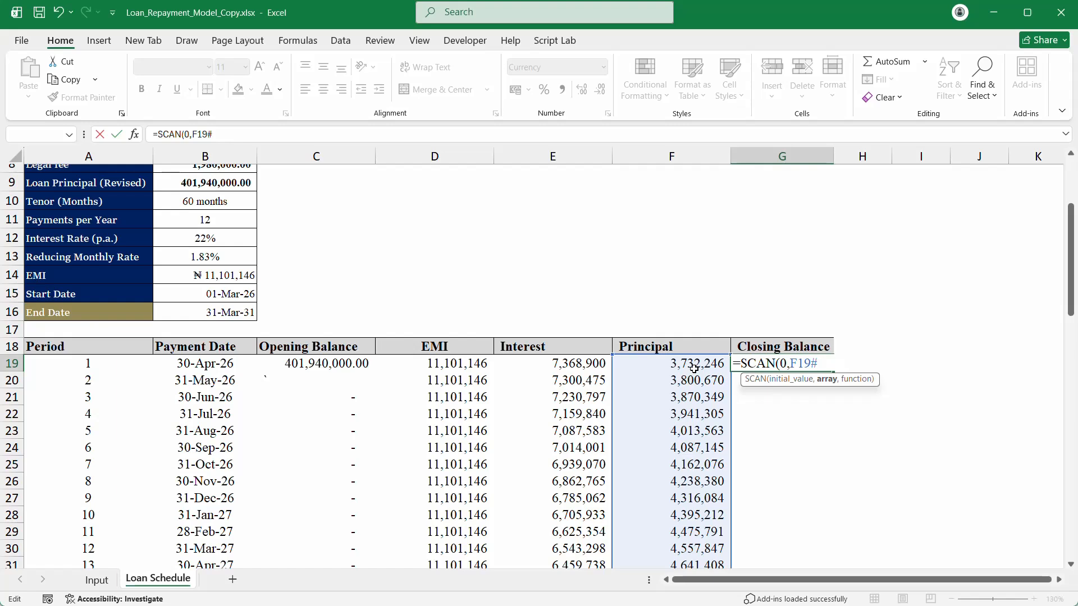
{"action": "type", "text": ",la,"}
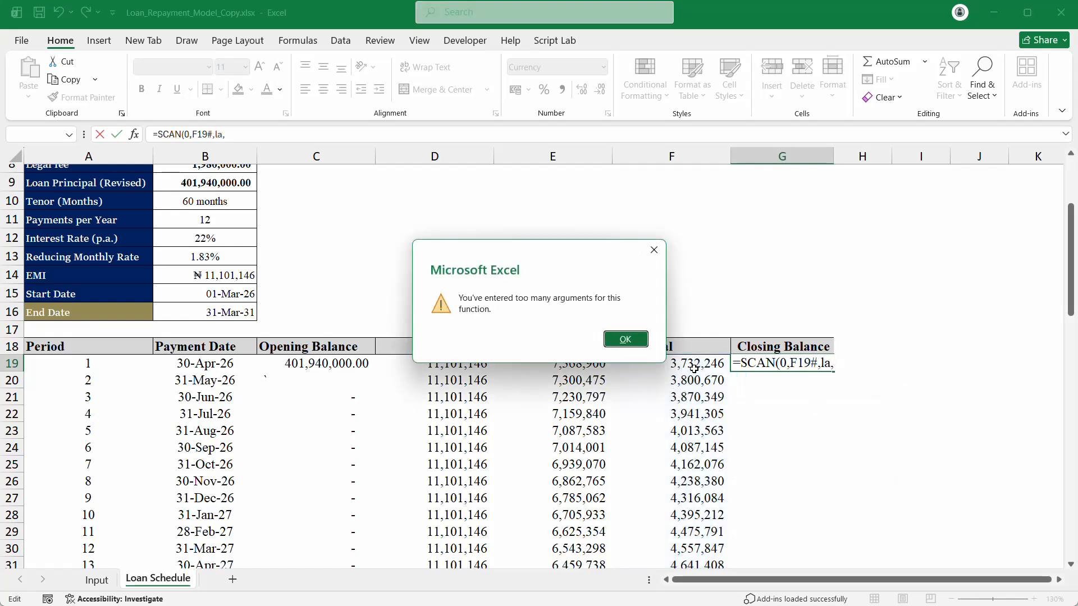
{"action": "key", "text": "Return"}
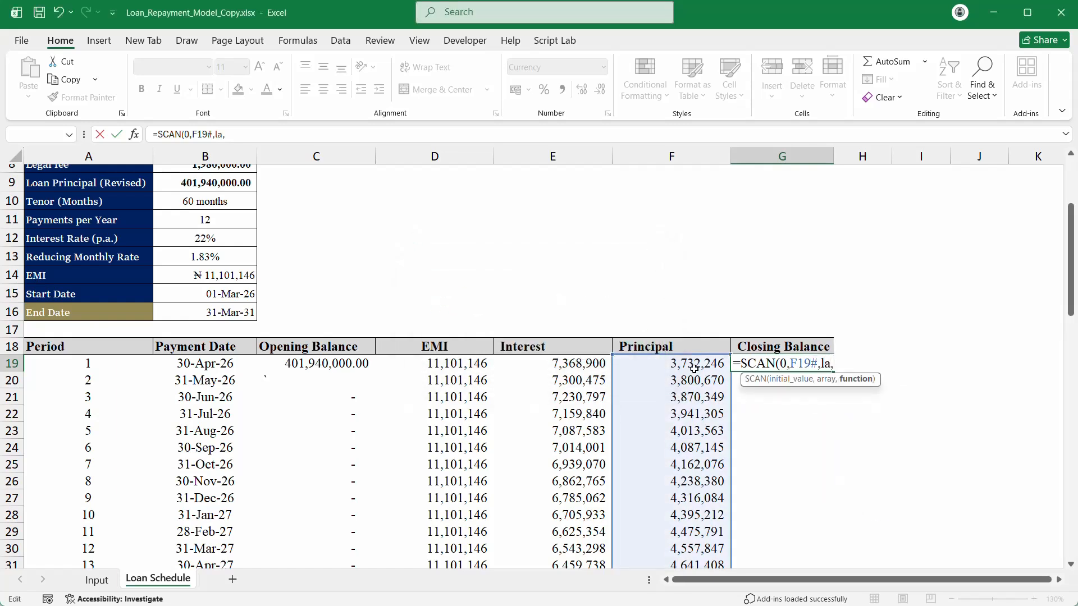
{"action": "key", "text": "BackSpace"}
{"action": "key", "text": "Tab"}
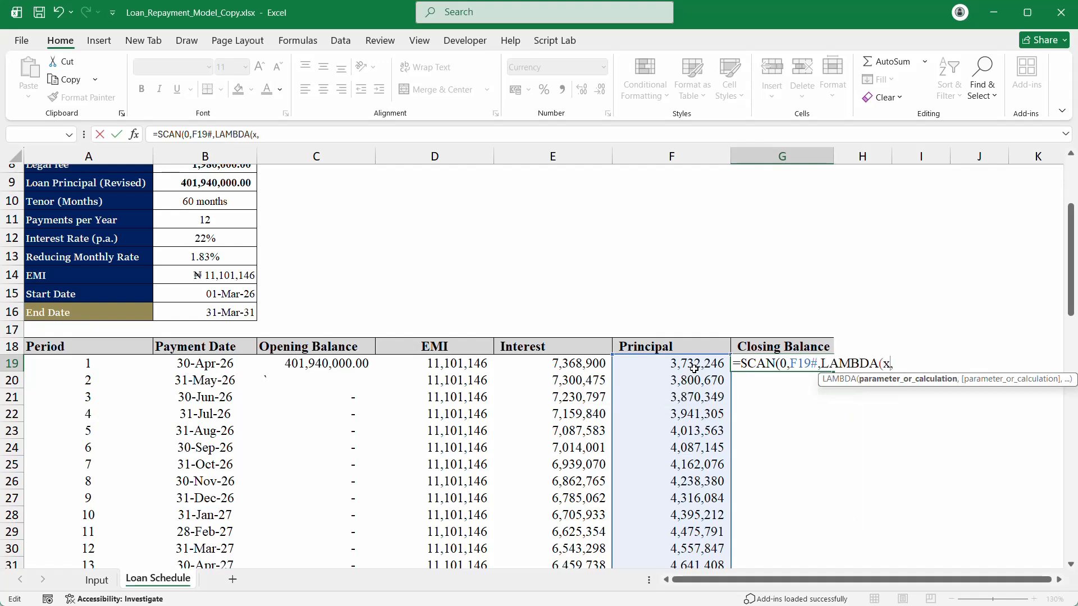
{"action": "type", "text": "x,y"}
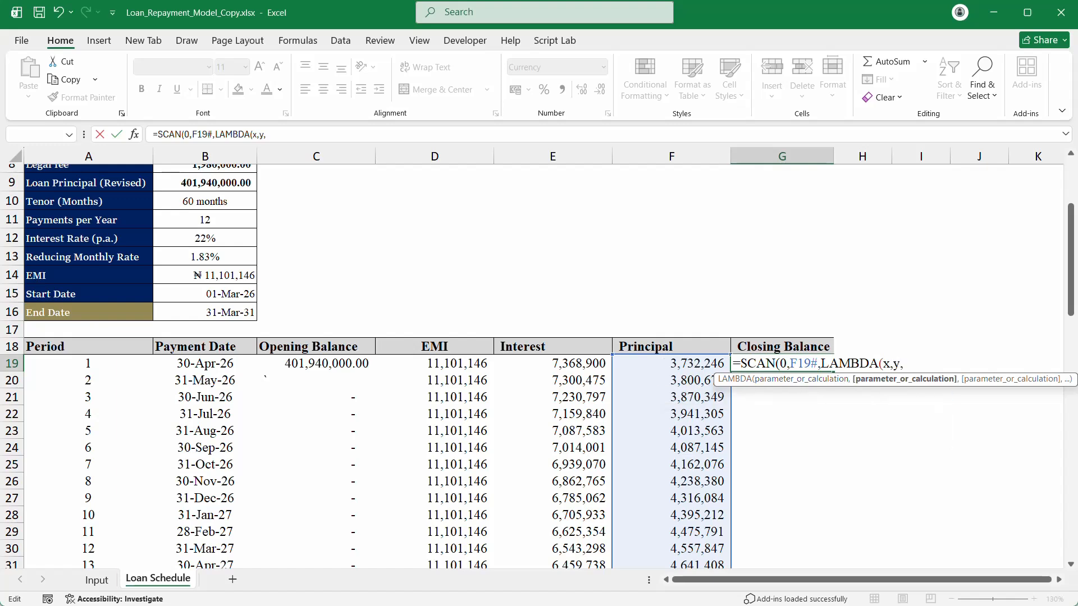
{"action": "type", "text": ",x+"}
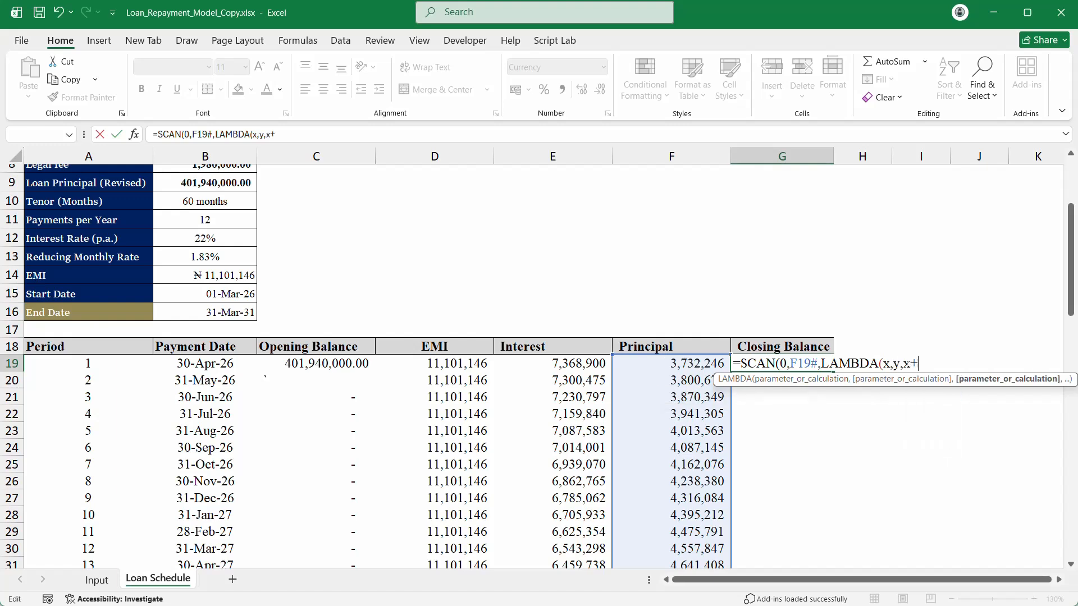
{"action": "type", "text": "y))"}
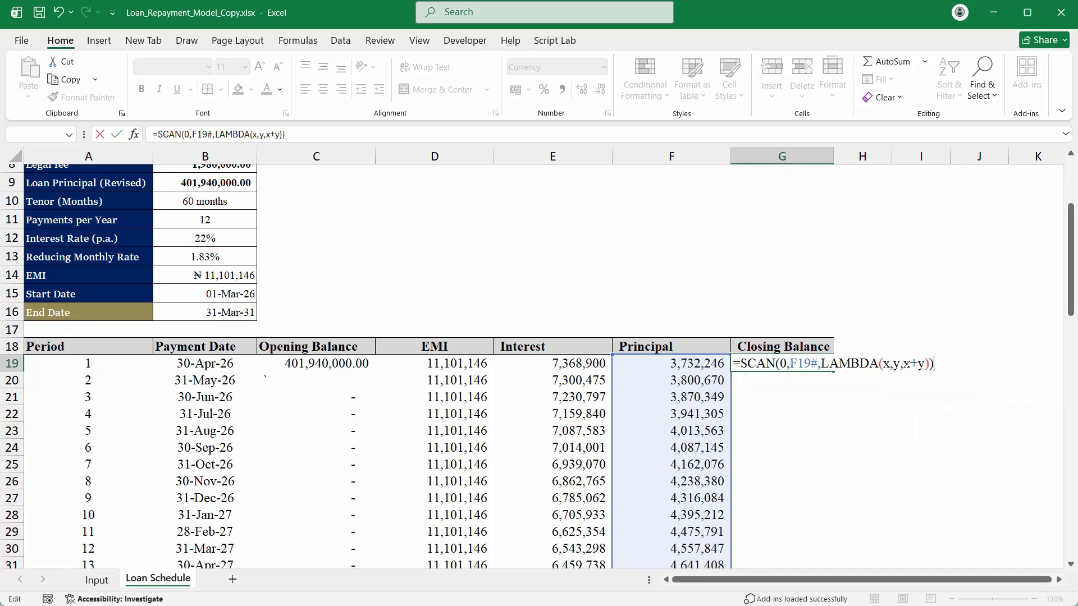
{"action": "key", "text": "Return"}
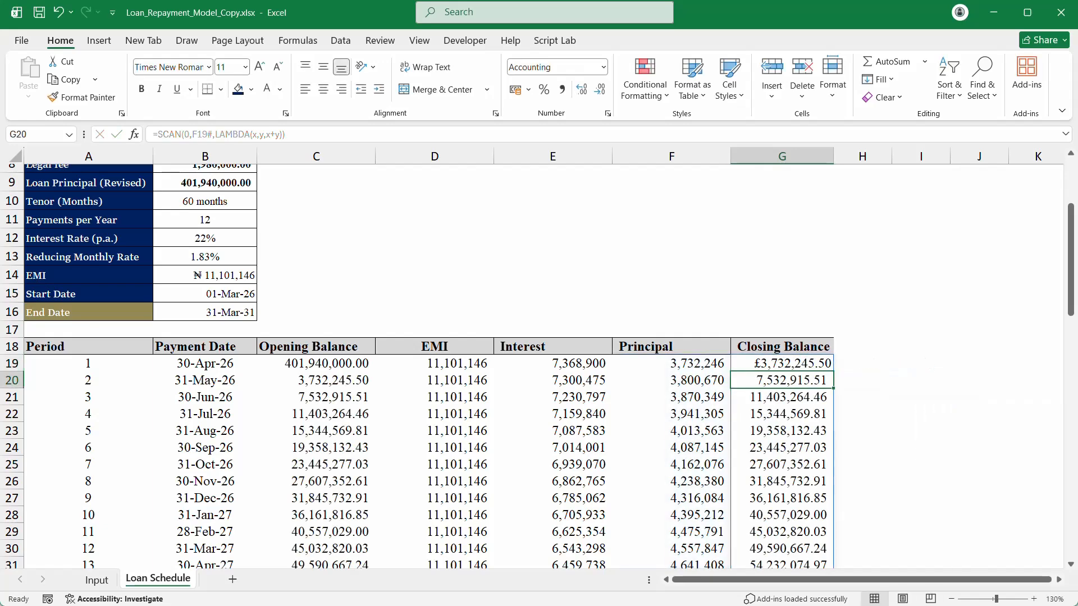
Step: Change G19 to =B9-SCAN(0,F19#,LAMBDA(x,y,x+y)) so balances subtract cumulative principal
{"action": "left_click_drag", "start_coordinate": [710, 362], "coordinate": [697, 380]}
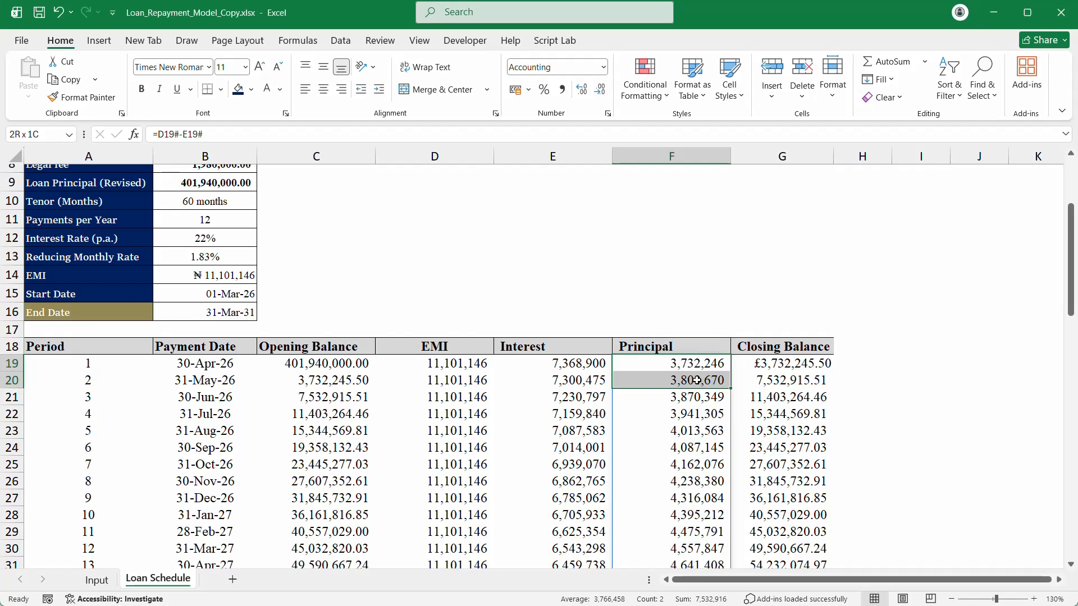
{"action": "left_click_drag", "start_coordinate": [697, 380], "coordinate": [710, 507]}
{"action": "scroll", "coordinate": [710, 507], "scroll_direction": "down", "scroll_amount": 15}
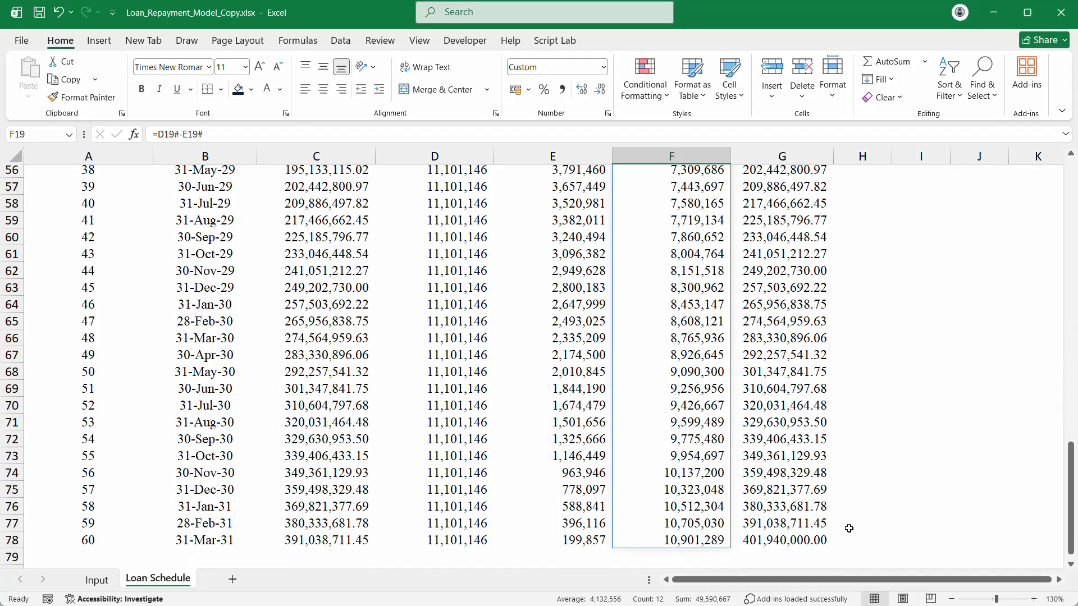
{"action": "left_click", "coordinate": [785, 540]}
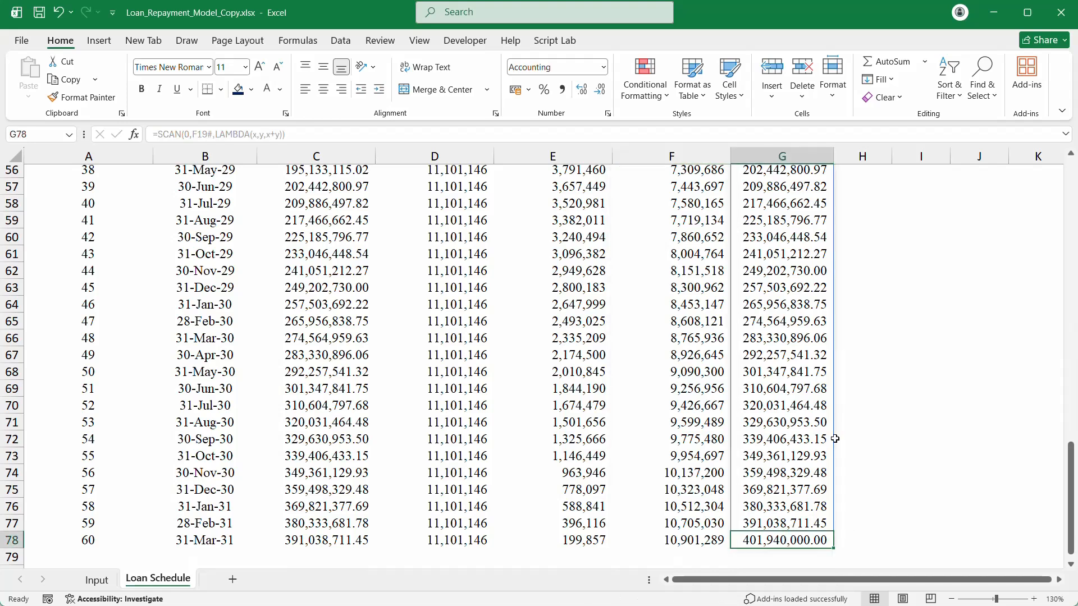
{"action": "scroll", "coordinate": [835, 438], "scroll_direction": "up", "scroll_amount": 17}
{"action": "double_click", "coordinate": [750, 405]}
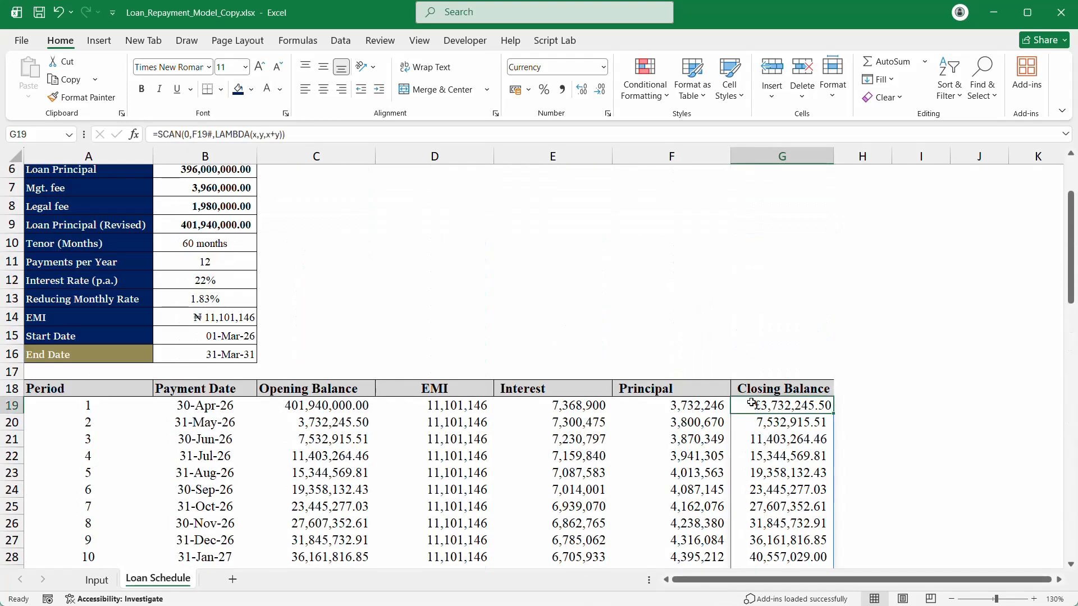
{"action": "left_click", "coordinate": [208, 225]}
{"action": "type", "text": "-"}
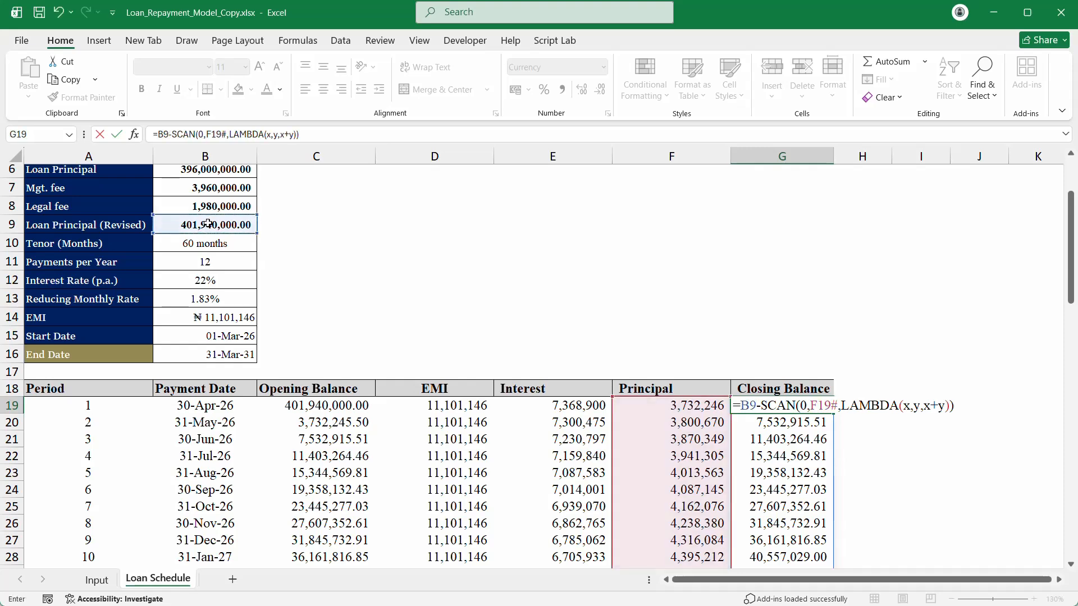
{"action": "key", "text": "Return"}
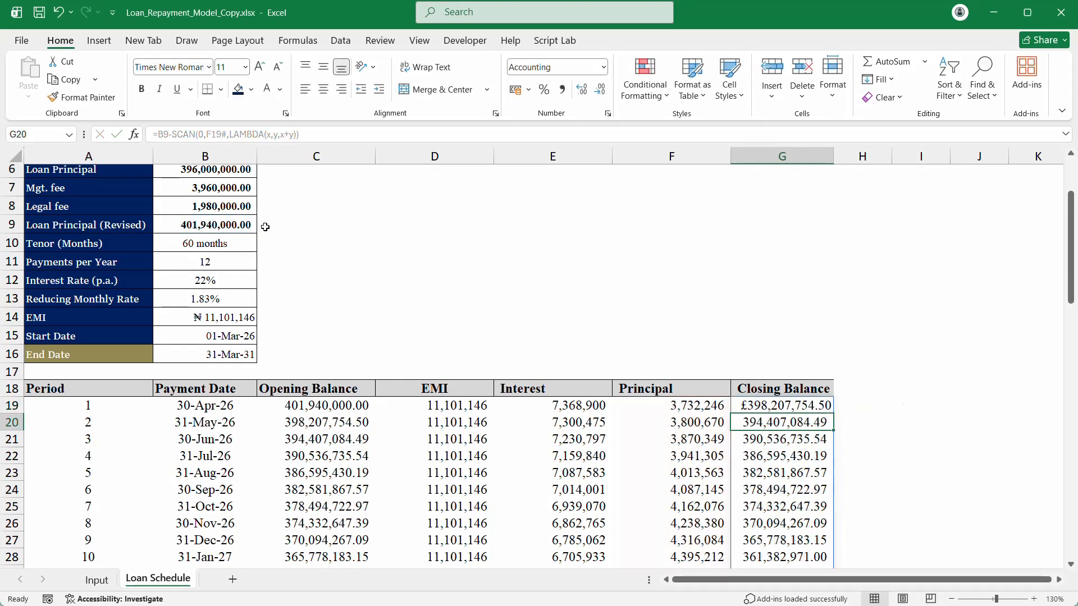
Step: Verify the closing balance reaches zero at period 60
{"action": "scroll", "coordinate": [809, 433], "scroll_direction": "down", "scroll_amount": 3}
{"action": "scroll", "coordinate": [809, 432], "scroll_direction": "down", "scroll_amount": 16}
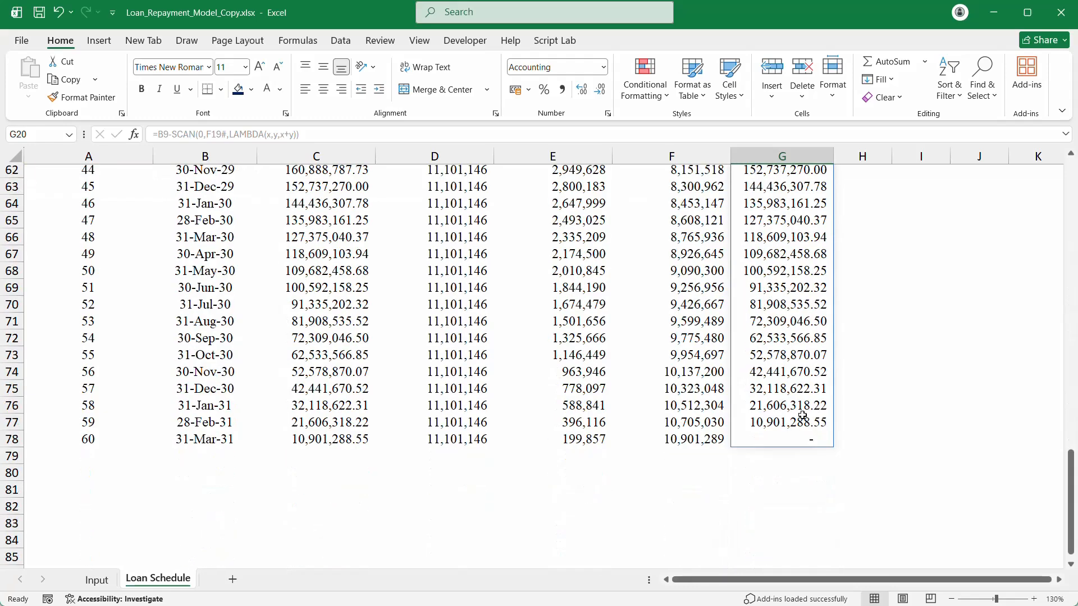
{"action": "left_click", "coordinate": [791, 426]}
{"action": "left_click", "coordinate": [775, 447]}
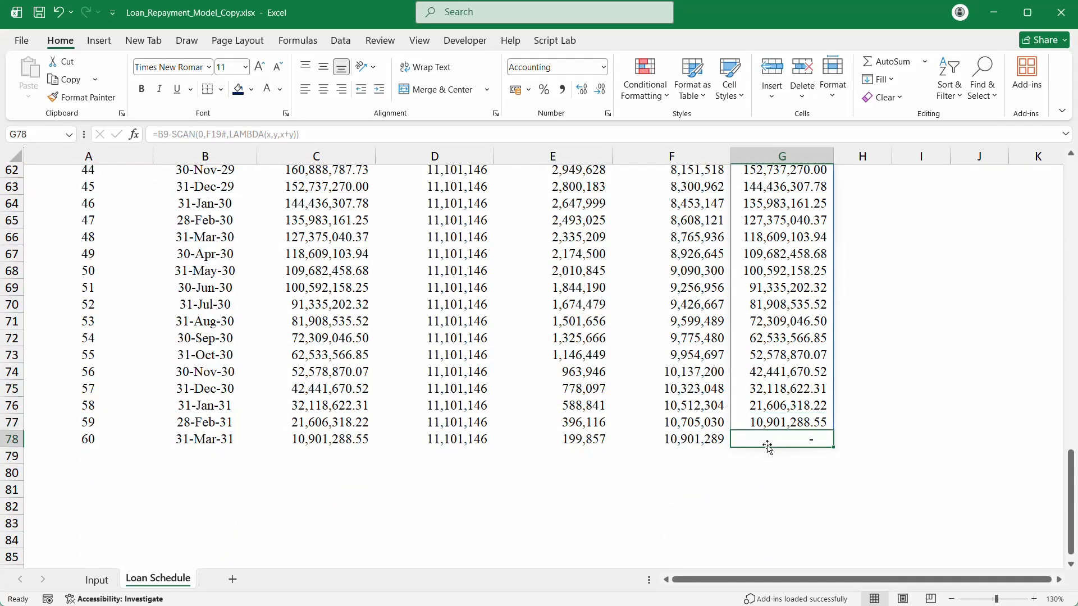
{"action": "scroll", "coordinate": [444, 376], "scroll_direction": "up", "scroll_amount": 17}
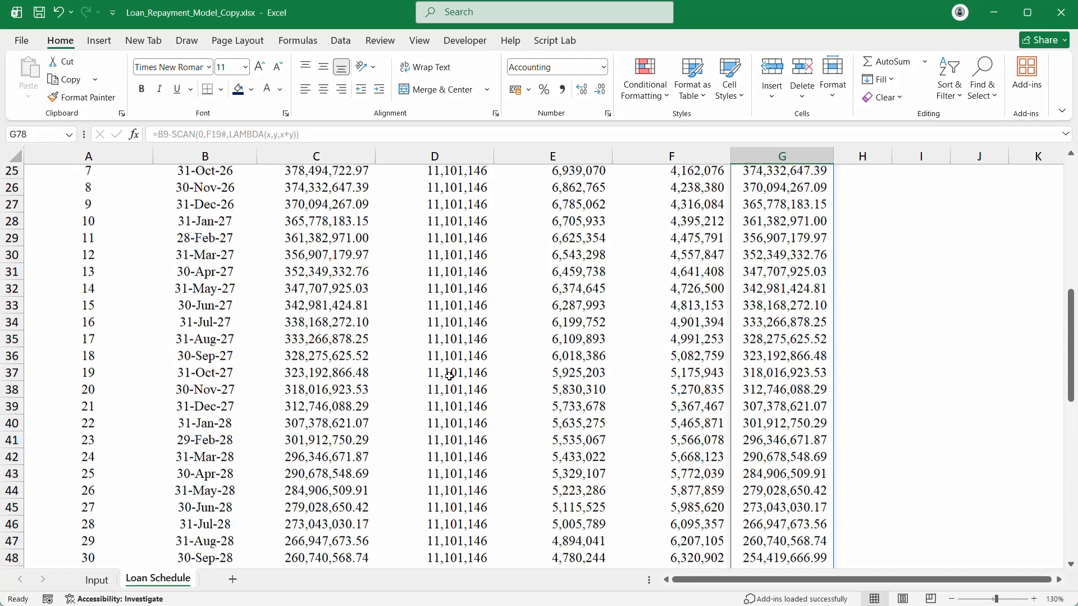
Step: Clear the old Opening Balance values from C19 down the column
{"action": "left_click", "coordinate": [334, 319]}
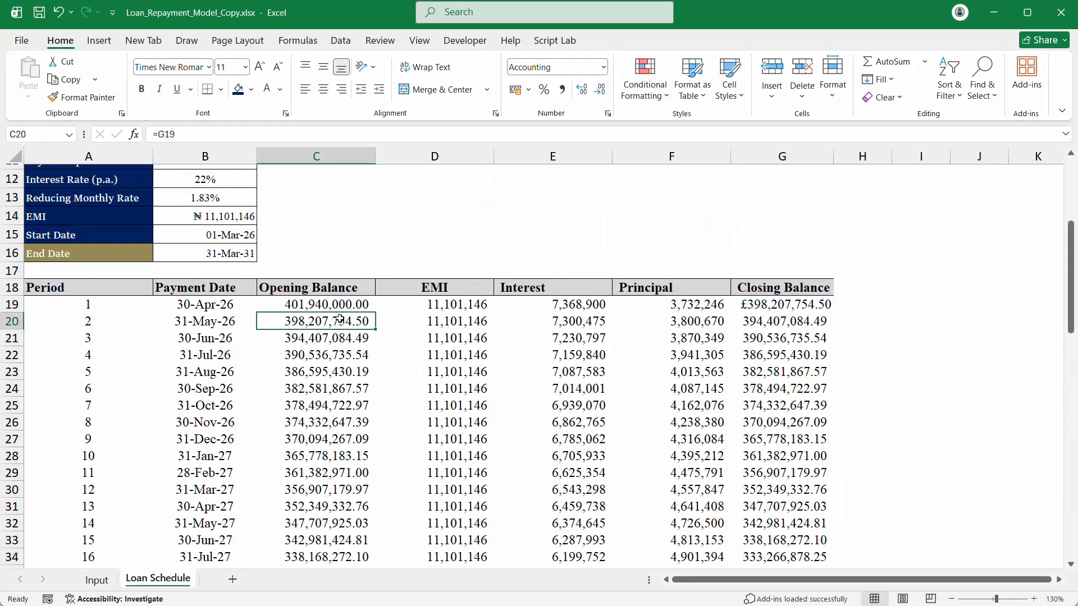
{"action": "key", "text": "Up"}
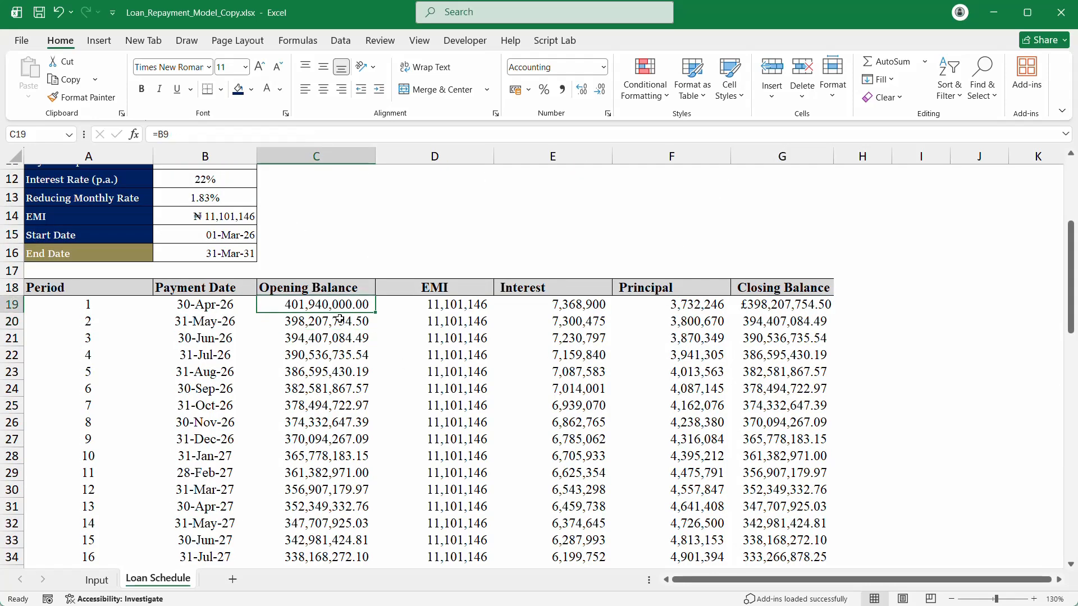
{"action": "key", "text": "ctrl+shift+Down"}
{"action": "key", "text": "Delete"}
{"action": "scroll", "coordinate": [340, 319], "scroll_direction": "up", "scroll_amount": 15}
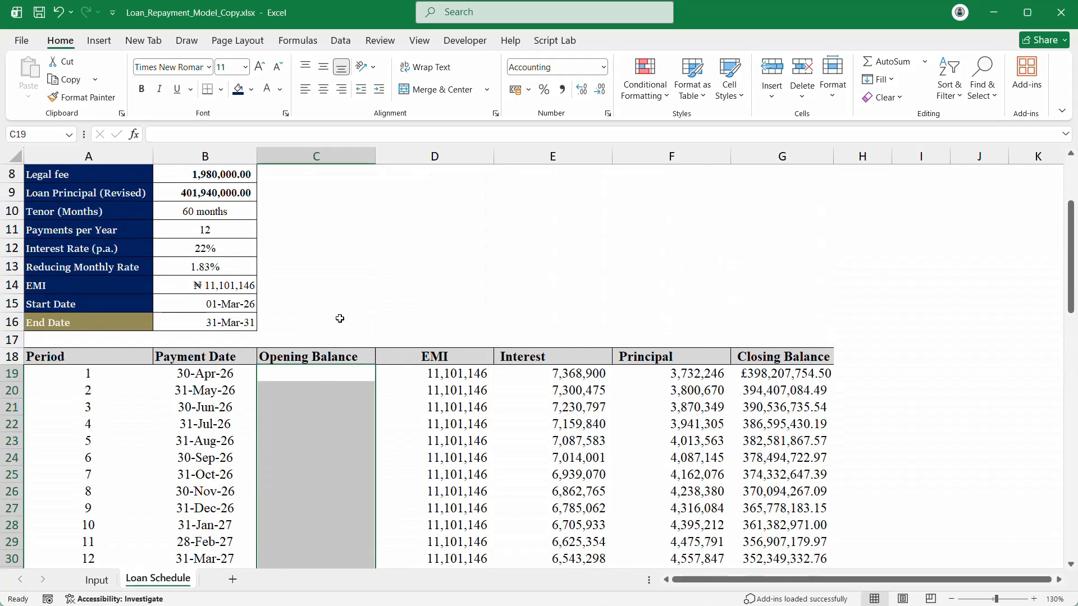
Step: Enter =VSTACK(B9,G19#) in C19 and inspect the extra value spilled into row 79
{"action": "left_click", "coordinate": [327, 373]}
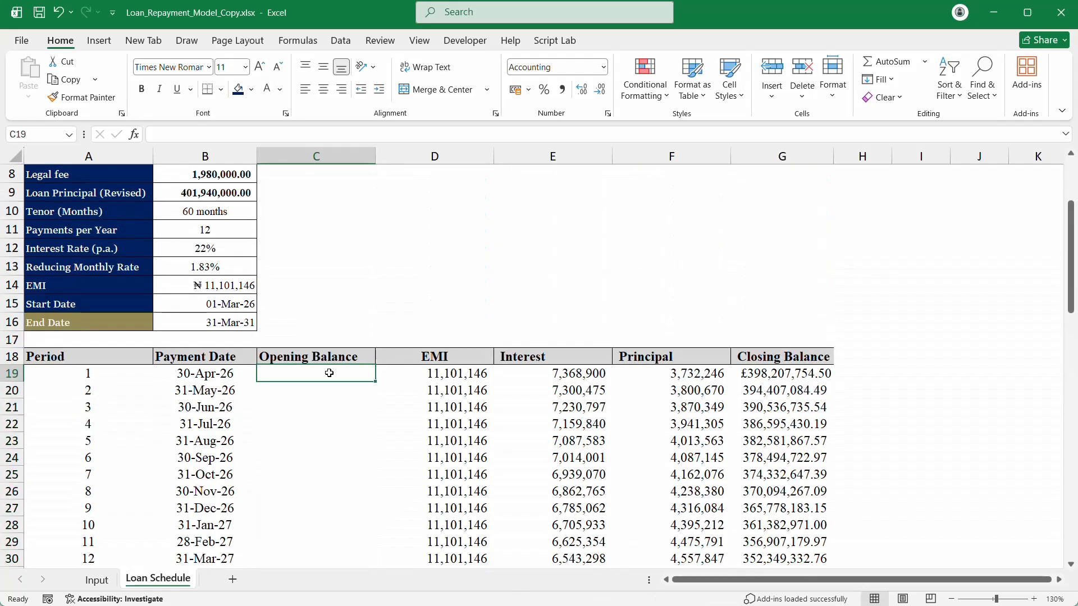
{"action": "type", "text": "=vst"}
{"action": "key", "text": "Tab"}
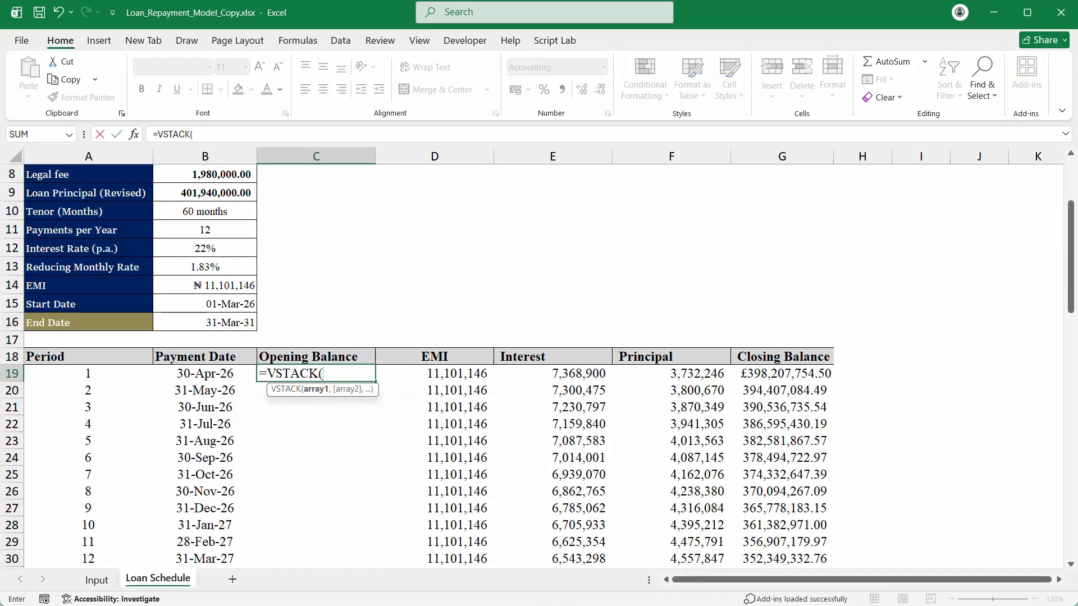
{"action": "left_click", "coordinate": [211, 192]}
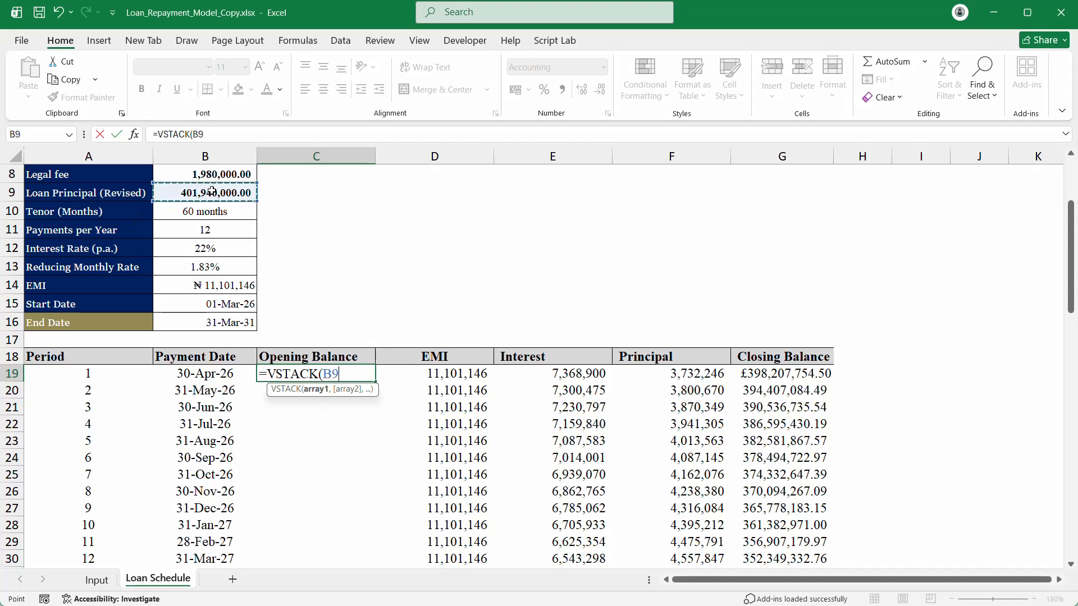
{"action": "type", "text": ","}
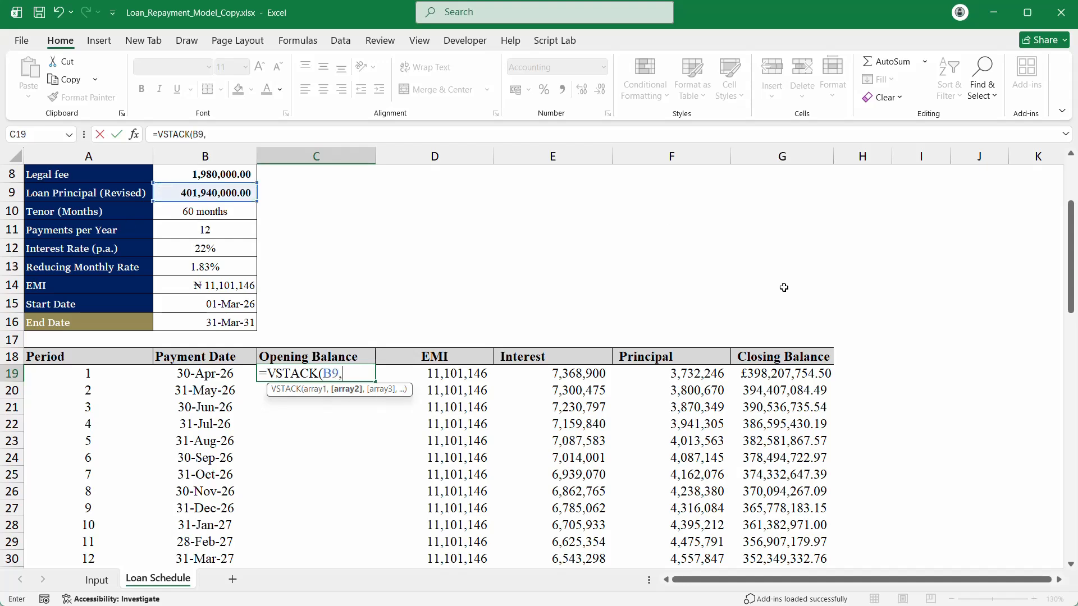
{"action": "left_click", "coordinate": [778, 374]}
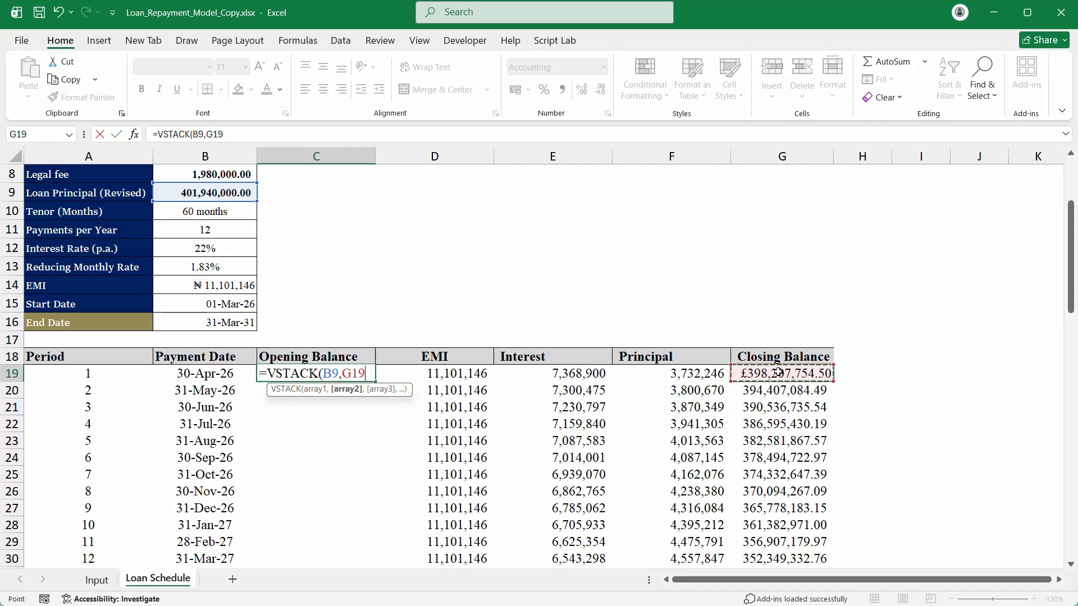
{"action": "type", "text": "#"}
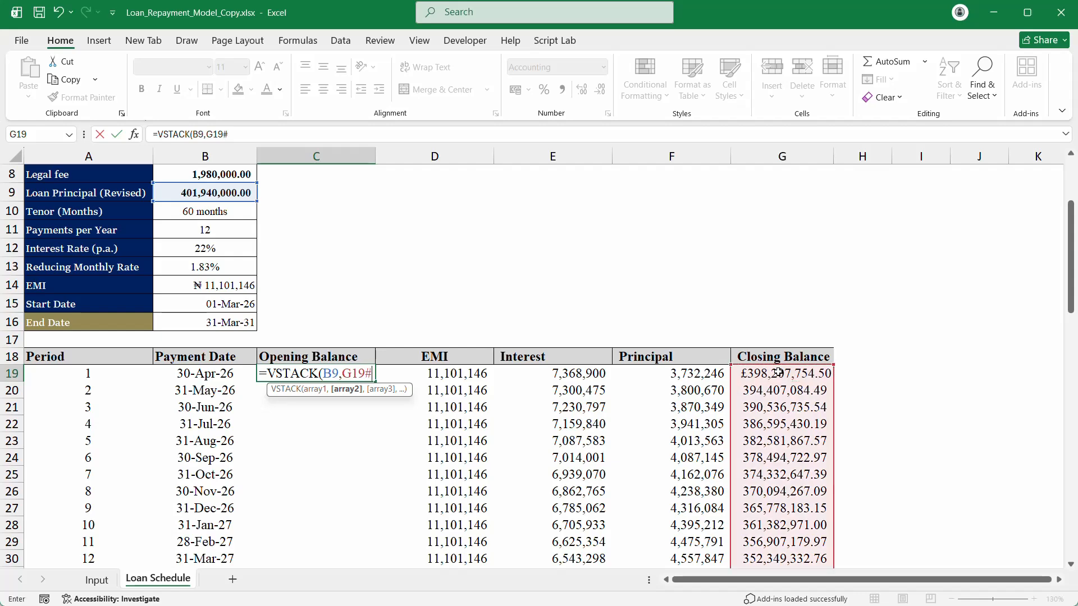
{"action": "type", "text": ")"}
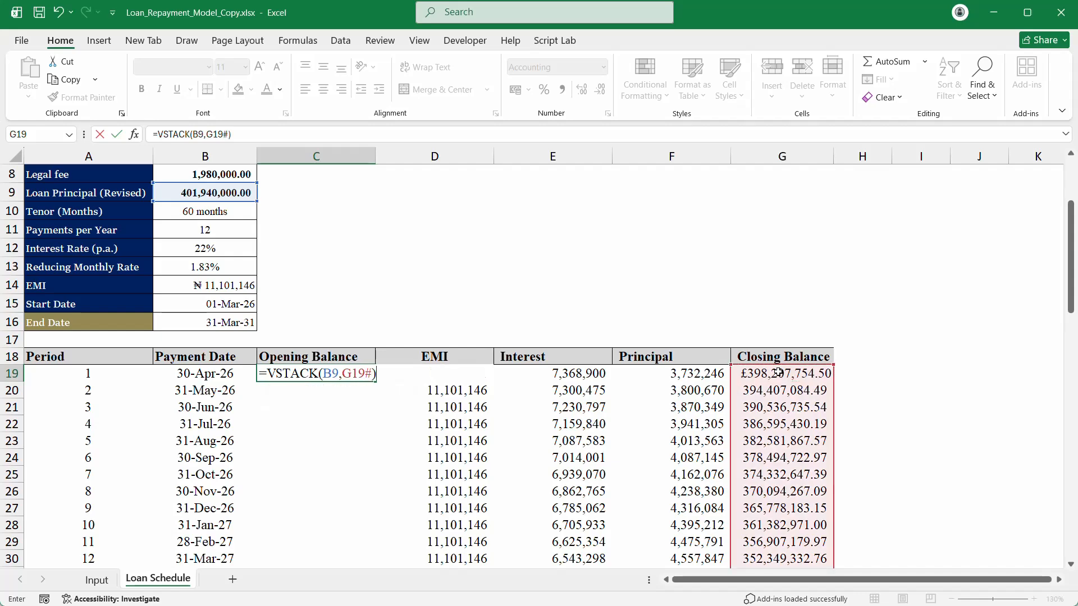
{"action": "key", "text": "Return"}
{"action": "scroll", "coordinate": [786, 365], "scroll_direction": "down", "scroll_amount": 19}
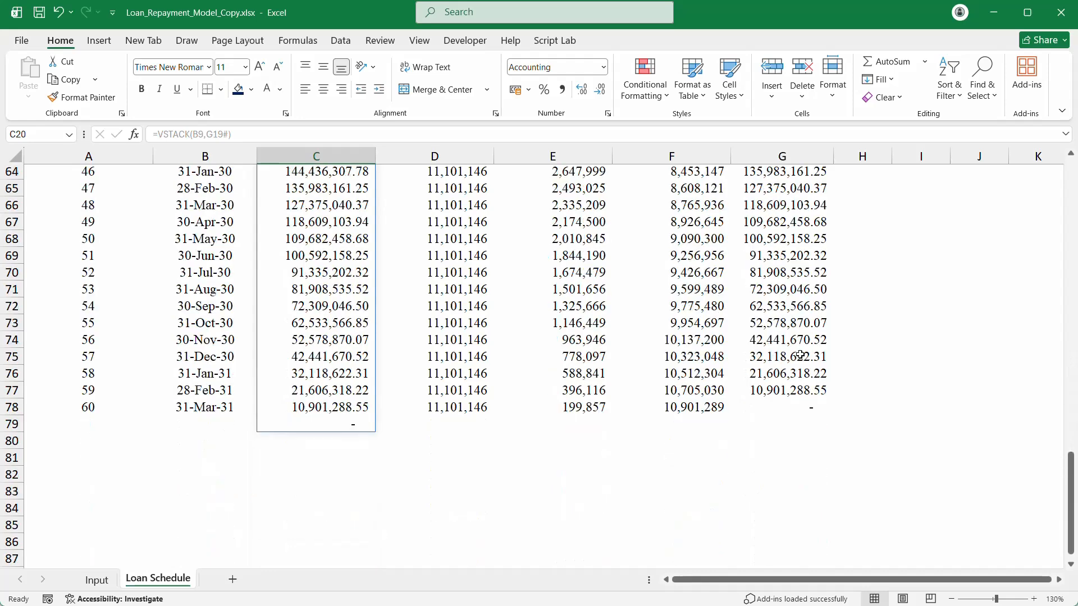
{"action": "left_click", "coordinate": [339, 423]}
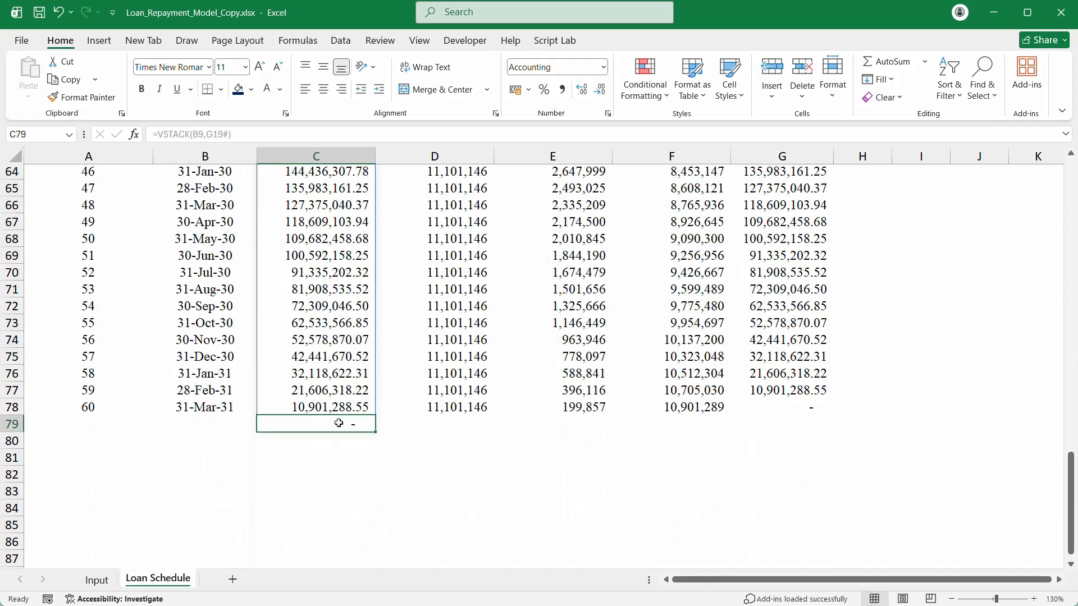
{"action": "scroll", "coordinate": [798, 325], "scroll_direction": "up", "scroll_amount": 19}
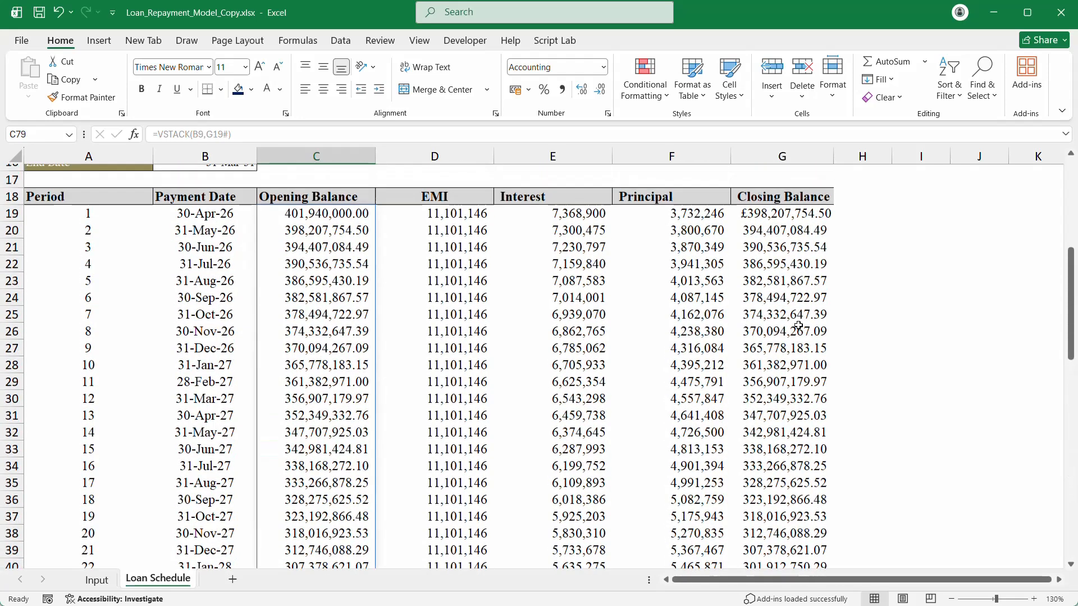
Step: Change C19 to =DROP(VSTACK(B9,G19#),-1) so the spill ends at period 60
{"action": "double_click", "coordinate": [264, 365]}
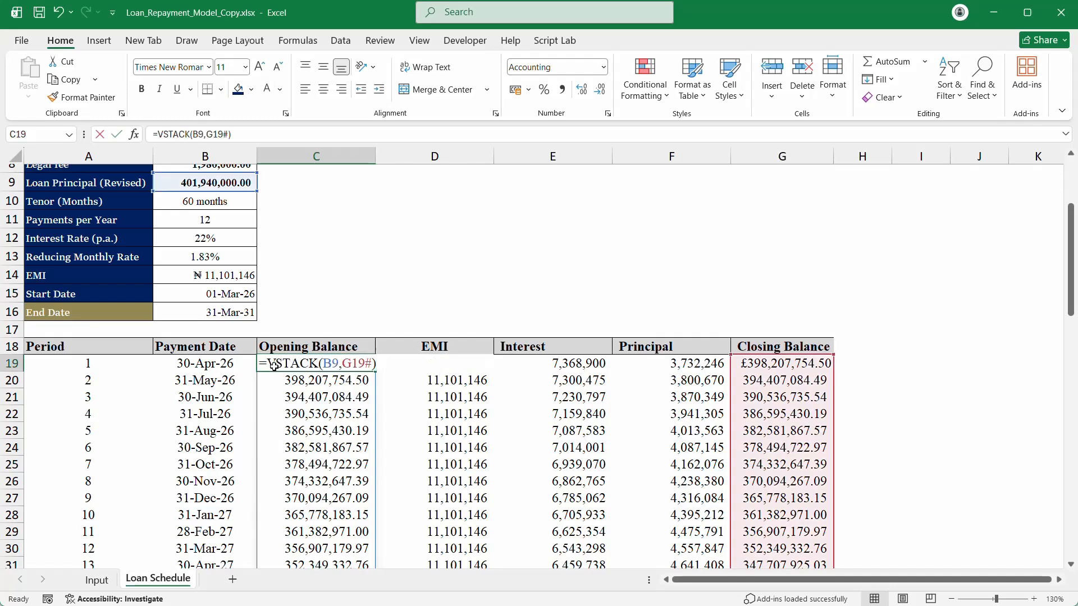
{"action": "left_click", "coordinate": [267, 363]}
{"action": "type", "text": "drop"}
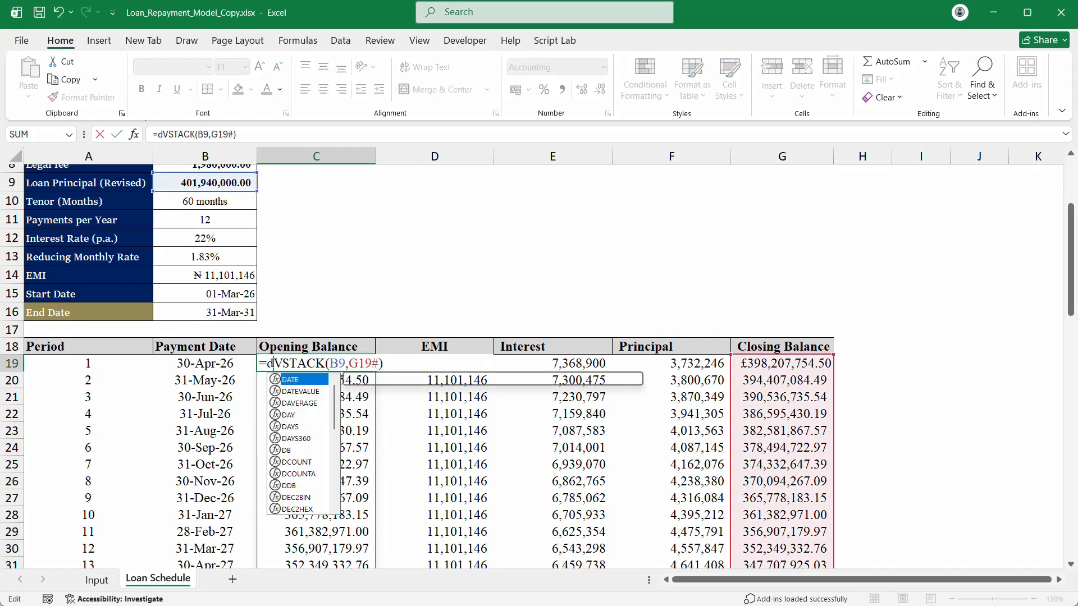
{"action": "type", "text": "`"}
{"action": "key", "text": "Return"}
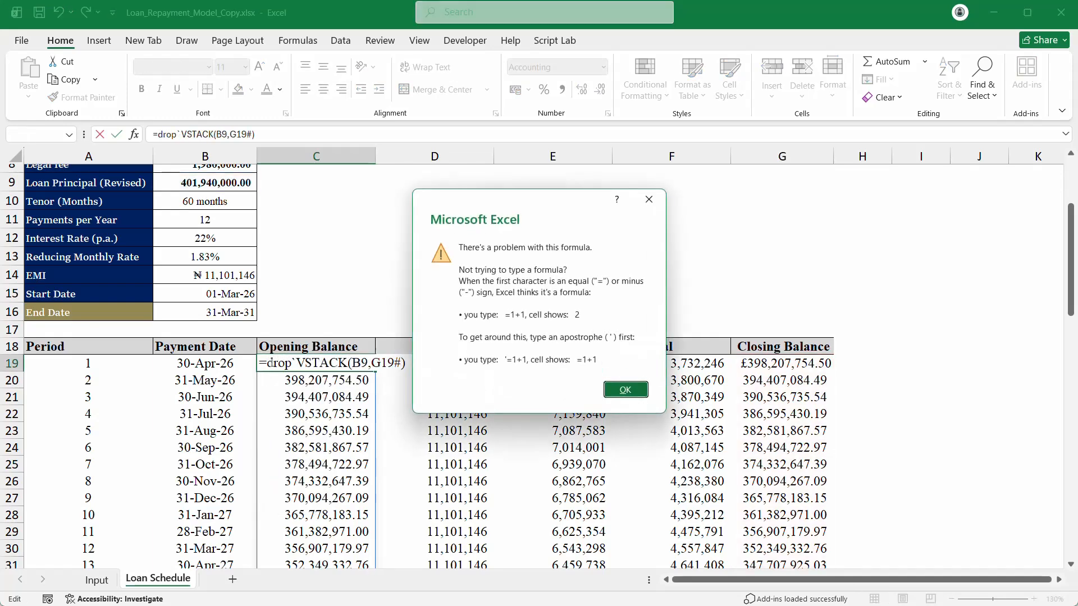
{"action": "key", "text": "Return"}
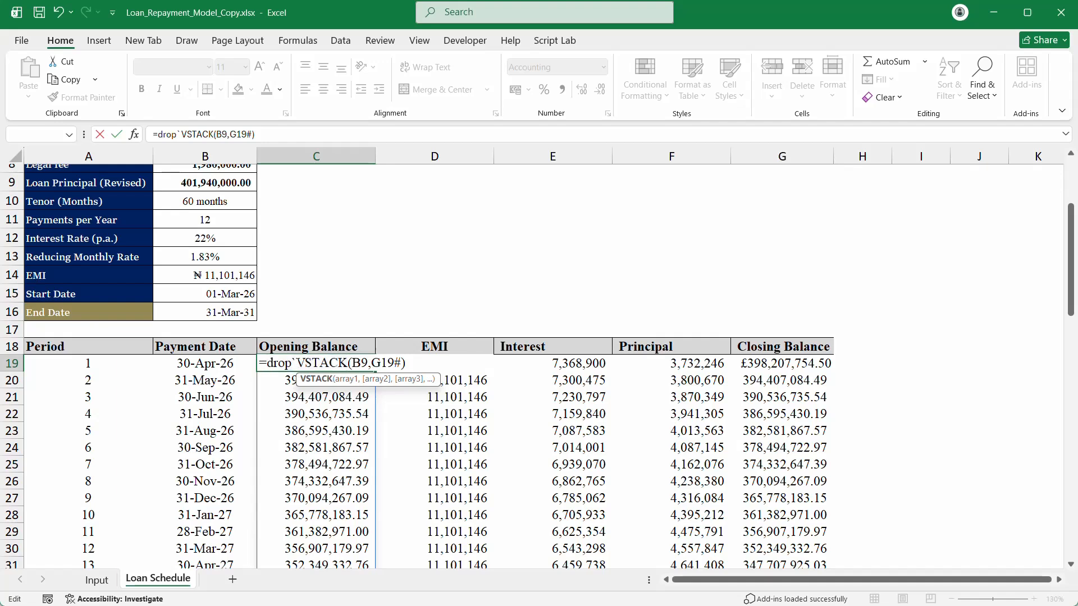
{"action": "key", "text": "Left"}
{"action": "key", "text": "BackSpace"}
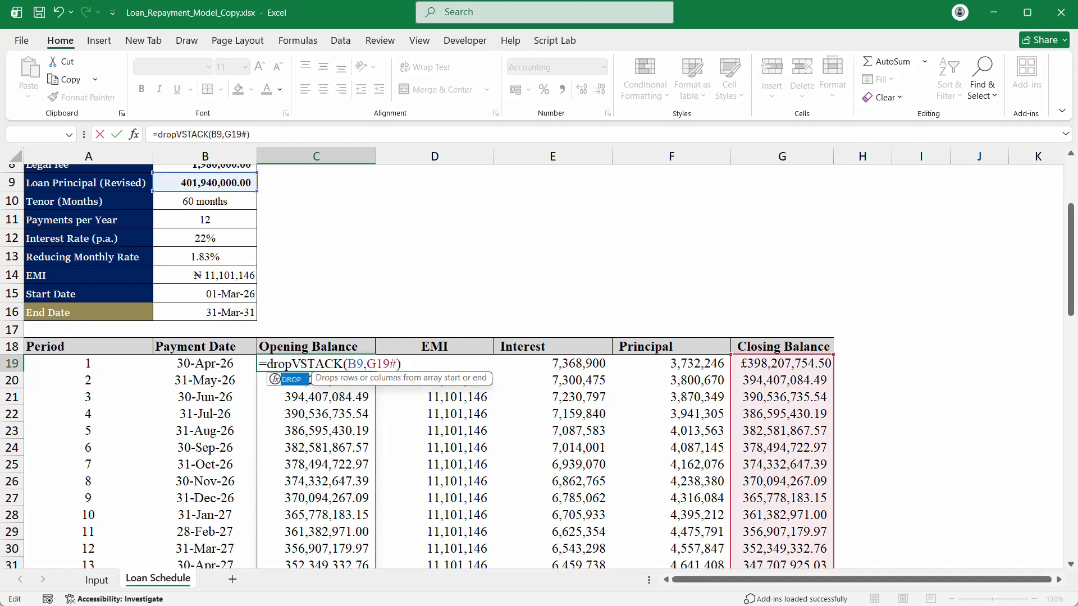
{"action": "type", "text": "(B9"}
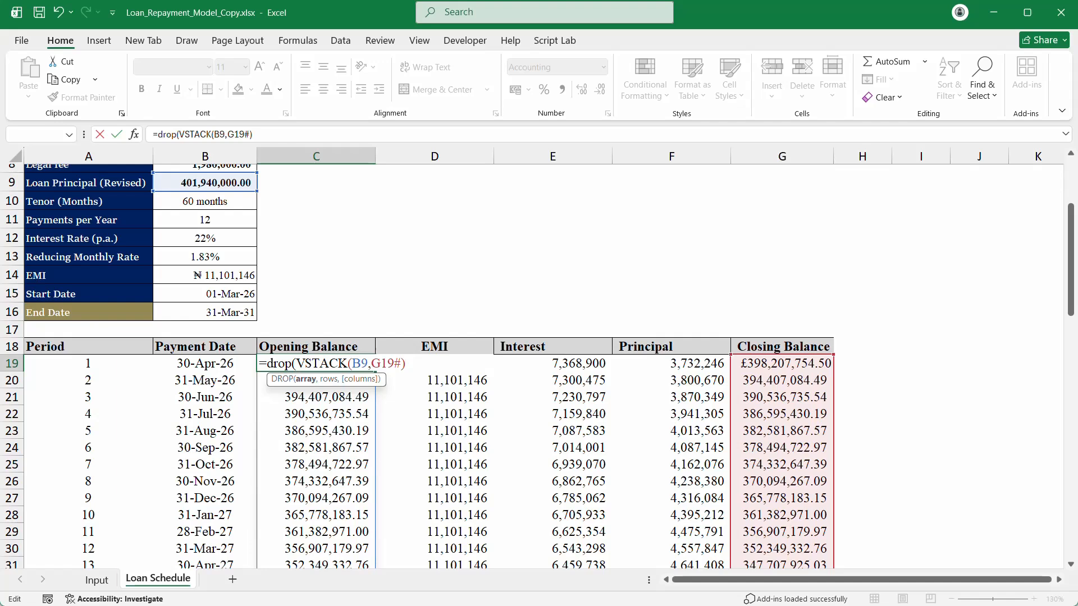
{"action": "type", "text": ",-1"}
{"action": "key", "text": "Return"}
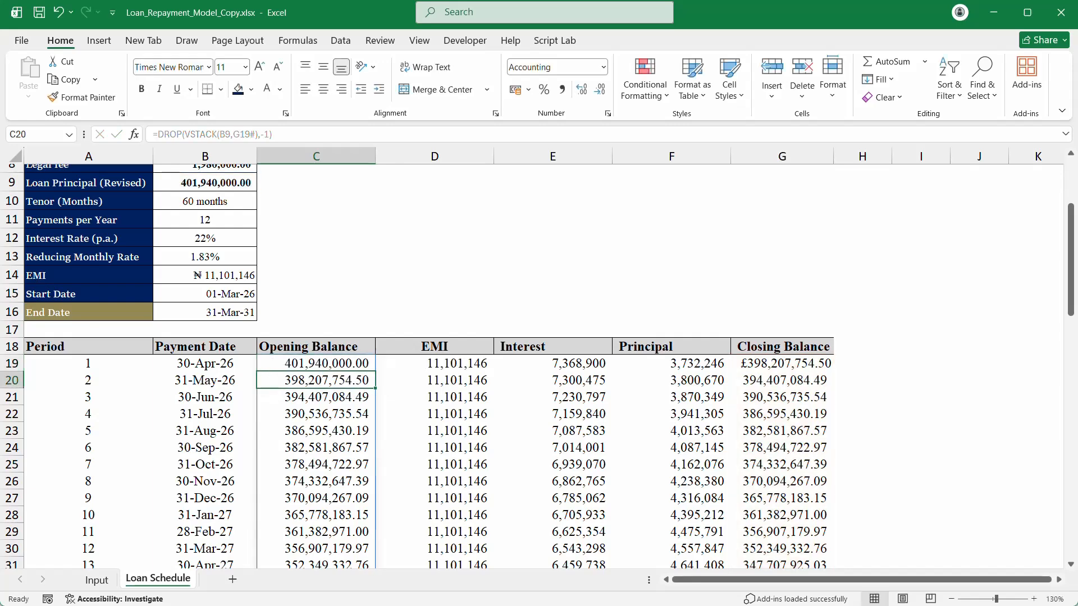
{"action": "scroll", "coordinate": [428, 359], "scroll_direction": "down", "scroll_amount": 15}
{"action": "scroll", "coordinate": [429, 358], "scroll_direction": "down", "scroll_amount": 8}
{"action": "scroll", "coordinate": [428, 353], "scroll_direction": "up", "scroll_amount": 20}
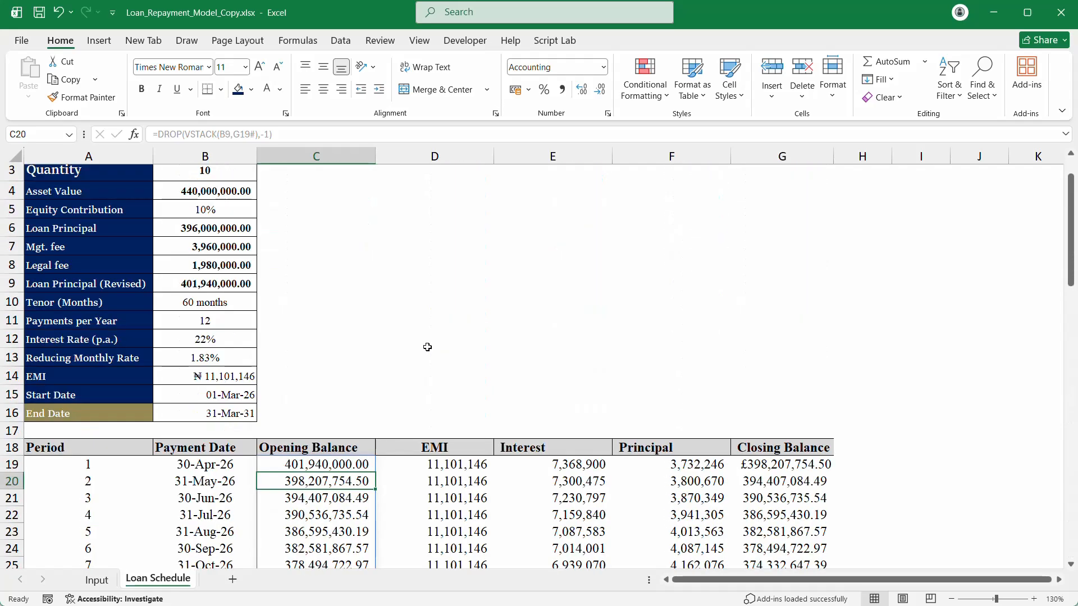
Step: Set the tenor in B10 to 72 months and check the payment date in B78
{"action": "left_click", "coordinate": [206, 303]}
{"action": "left_click", "coordinate": [264, 304]}
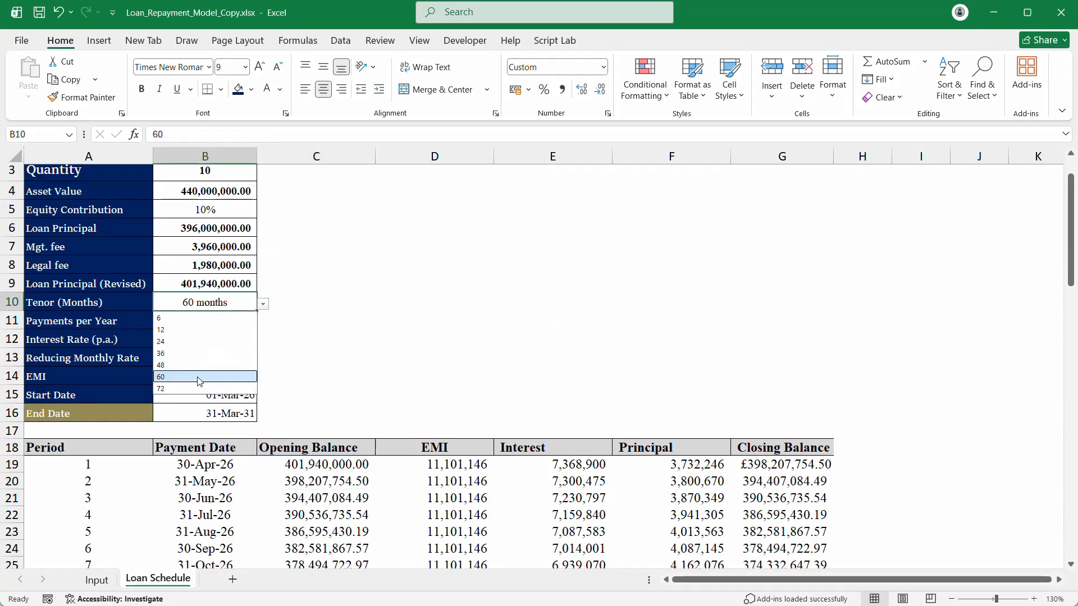
{"action": "left_click", "coordinate": [195, 392]}
{"action": "scroll", "coordinate": [269, 353], "scroll_direction": "down", "scroll_amount": 20}
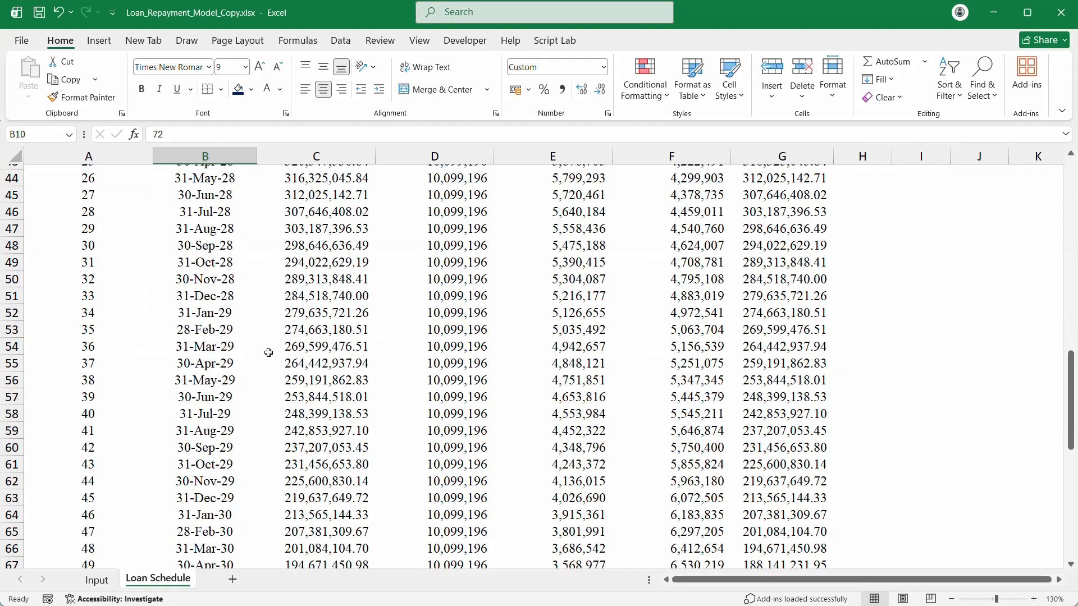
{"action": "scroll", "coordinate": [269, 352], "scroll_direction": "up", "scroll_amount": 3}
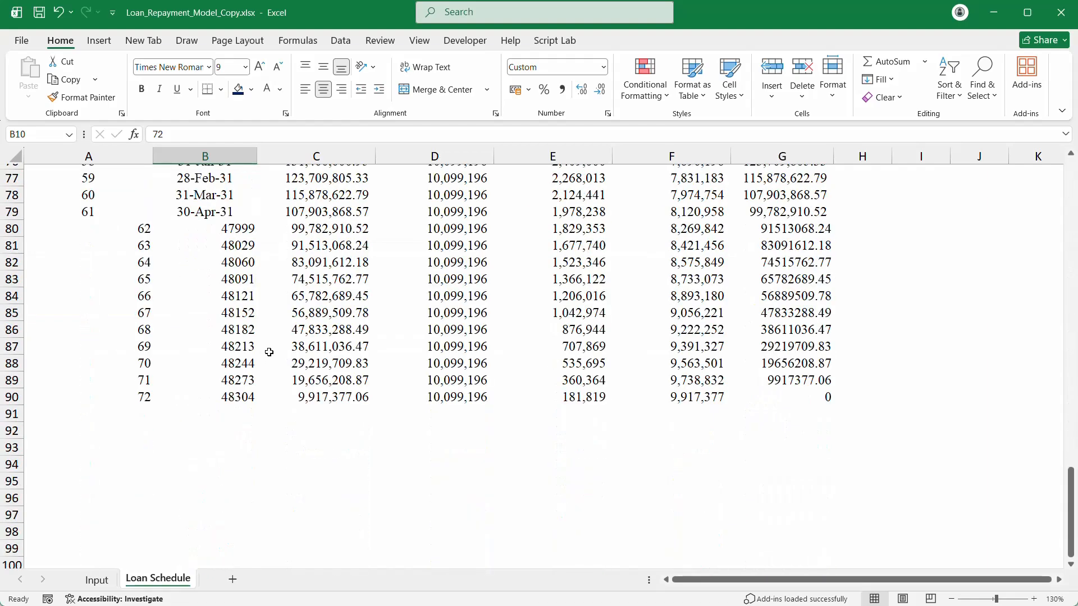
{"action": "left_click", "coordinate": [224, 194]}
{"action": "scroll", "coordinate": [224, 194], "scroll_direction": "up", "scroll_amount": 1}
{"action": "scroll", "coordinate": [224, 193], "scroll_direction": "up", "scroll_amount": 6}
Step: Copy row 60's formatting onto rows 61 to 90 with Format Painter
{"action": "left_click", "coordinate": [212, 199]}
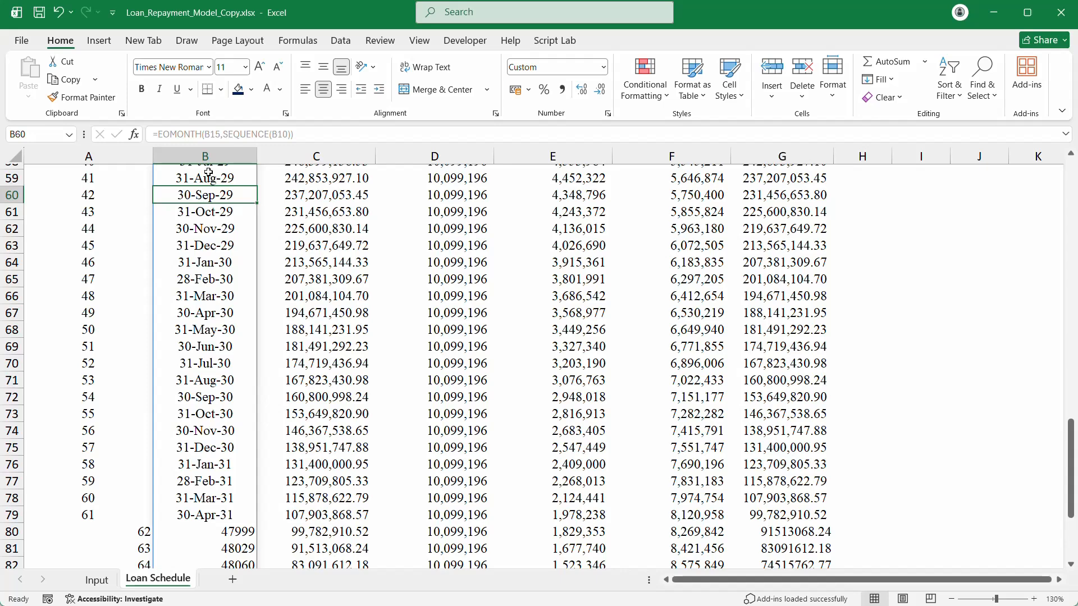
{"action": "left_click", "coordinate": [63, 99]}
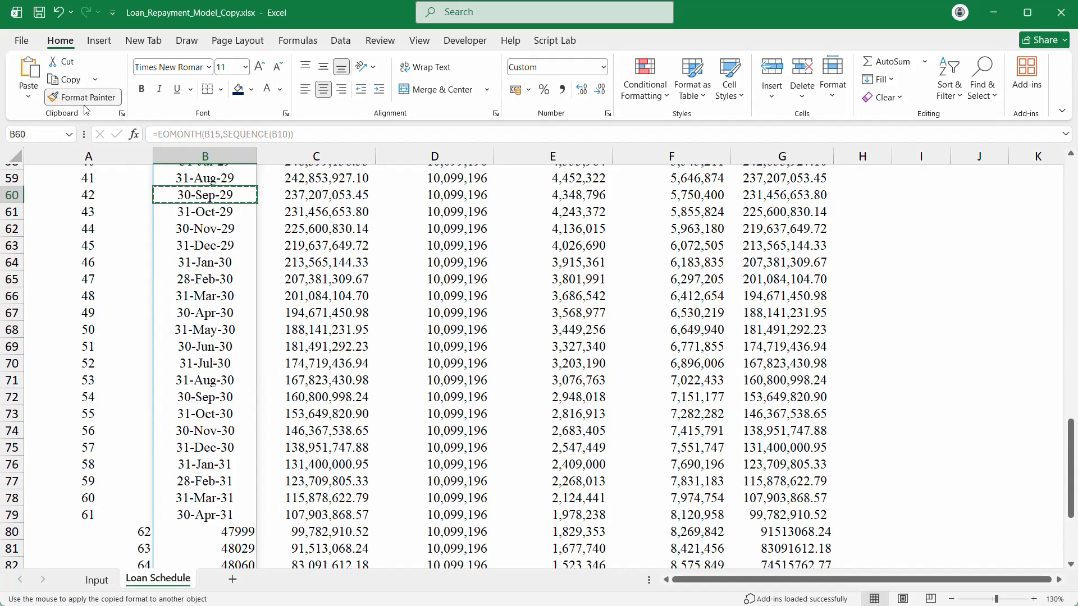
{"action": "key", "text": "Escape"}
{"action": "mouse_move", "coordinate": [92, 194]}
{"action": "left_mouse_down"}
{"action": "mouse_move", "coordinate": [784, 182]}
{"action": "mouse_move", "coordinate": [786, 196]}
{"action": "left_mouse_up"}
{"action": "left_click", "coordinate": [83, 97]}
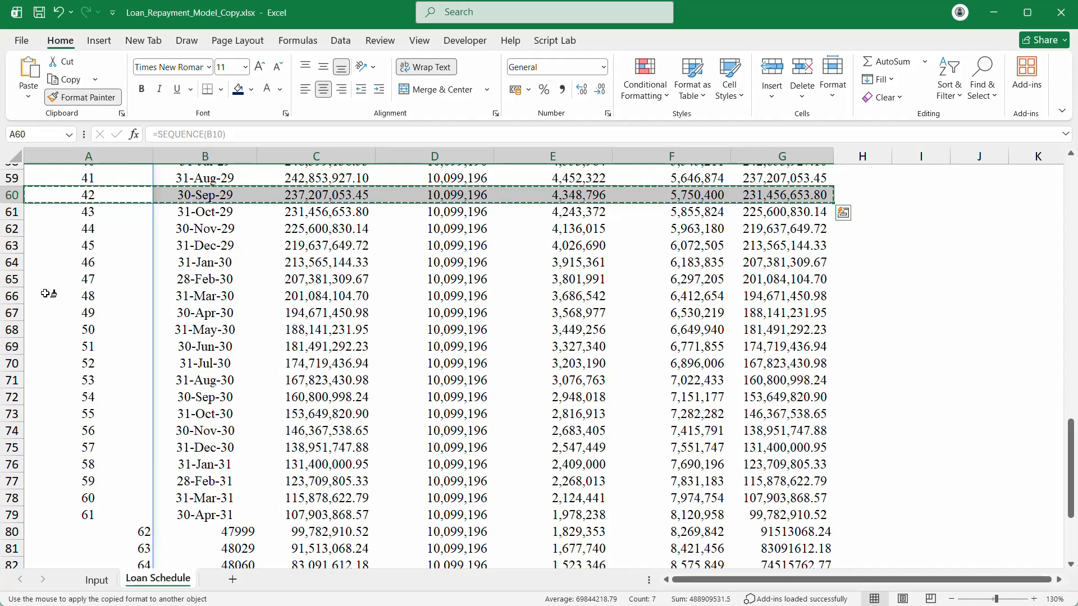
{"action": "mouse_move", "coordinate": [10, 212]}
{"action": "left_mouse_down"}
{"action": "mouse_move", "coordinate": [8, 603]}
{"action": "mouse_move", "coordinate": [11, 476]}
{"action": "mouse_move", "coordinate": [53, 425]}
{"action": "mouse_move", "coordinate": [24, 330]}
{"action": "left_mouse_up"}
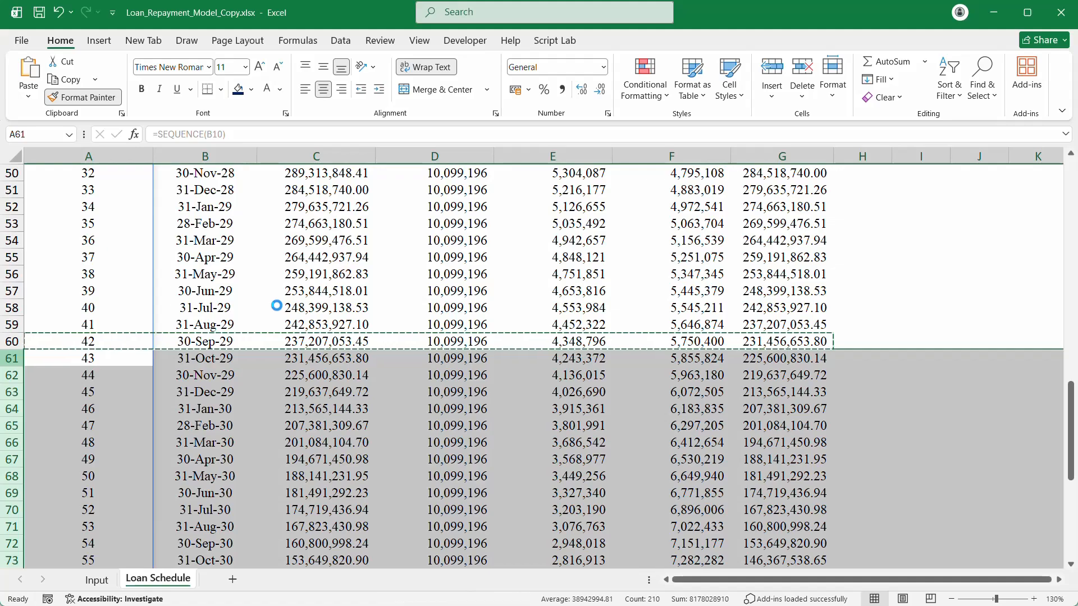
{"action": "left_click", "coordinate": [289, 284]}
{"action": "scroll", "coordinate": [320, 286], "scroll_direction": "down", "scroll_amount": 11}
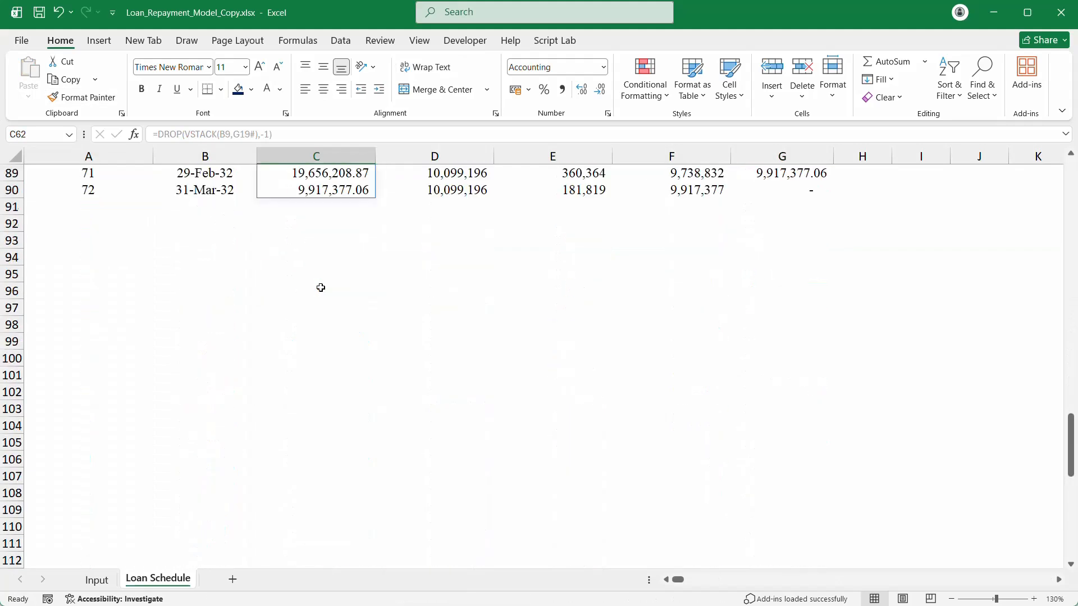
{"action": "scroll", "coordinate": [323, 281], "scroll_direction": "up", "scroll_amount": 4}
{"action": "scroll", "coordinate": [328, 275], "scroll_direction": "up", "scroll_amount": 20}
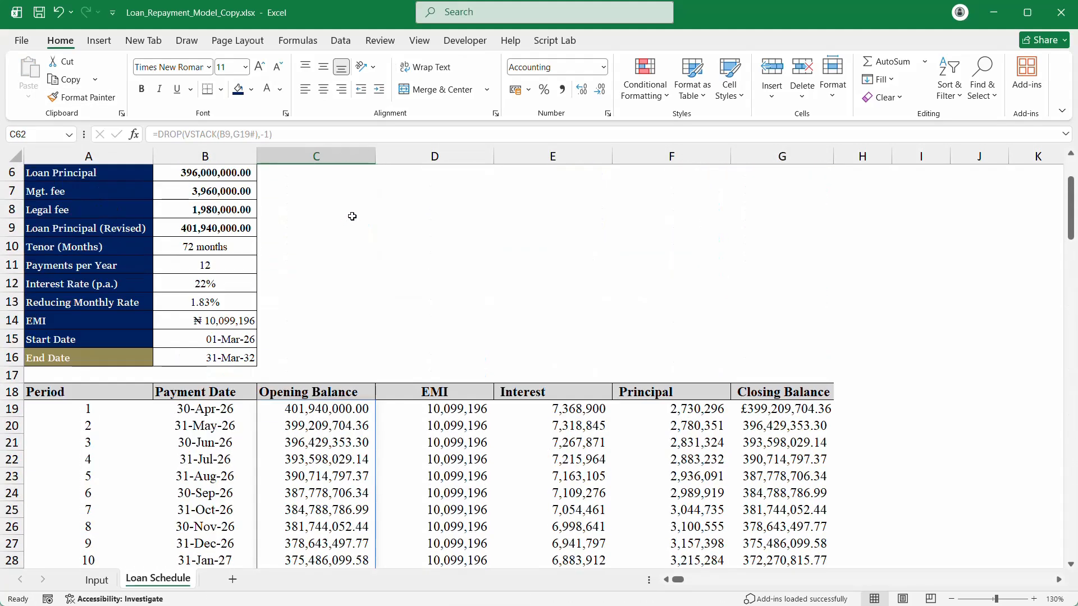
{"action": "scroll", "coordinate": [364, 185], "scroll_direction": "down", "scroll_amount": 20}
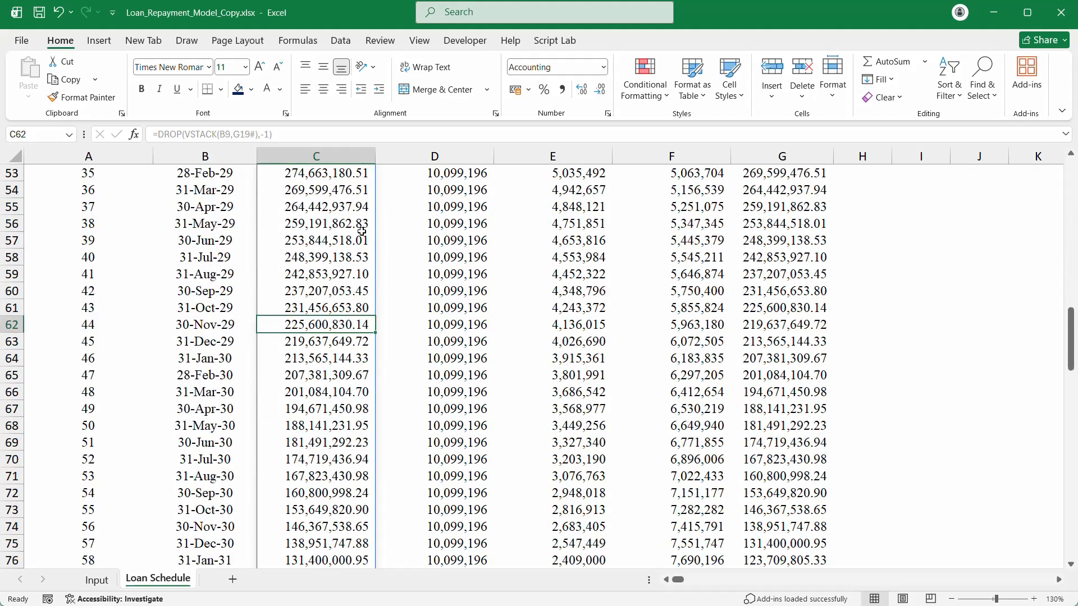
{"action": "scroll", "coordinate": [363, 229], "scroll_direction": "up", "scroll_amount": 2}
{"action": "scroll", "coordinate": [363, 229], "scroll_direction": "up", "scroll_amount": 20}
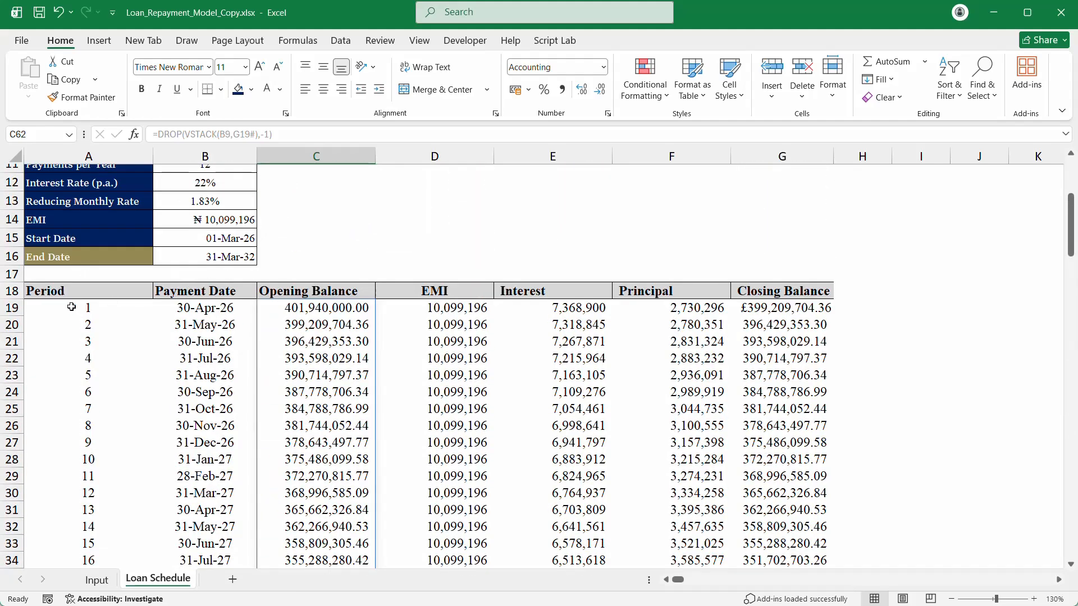
Step: Apply All Borders to the schedule range A19:G108
{"action": "left_click_drag", "start_coordinate": [60, 306], "coordinate": [792, 359]}
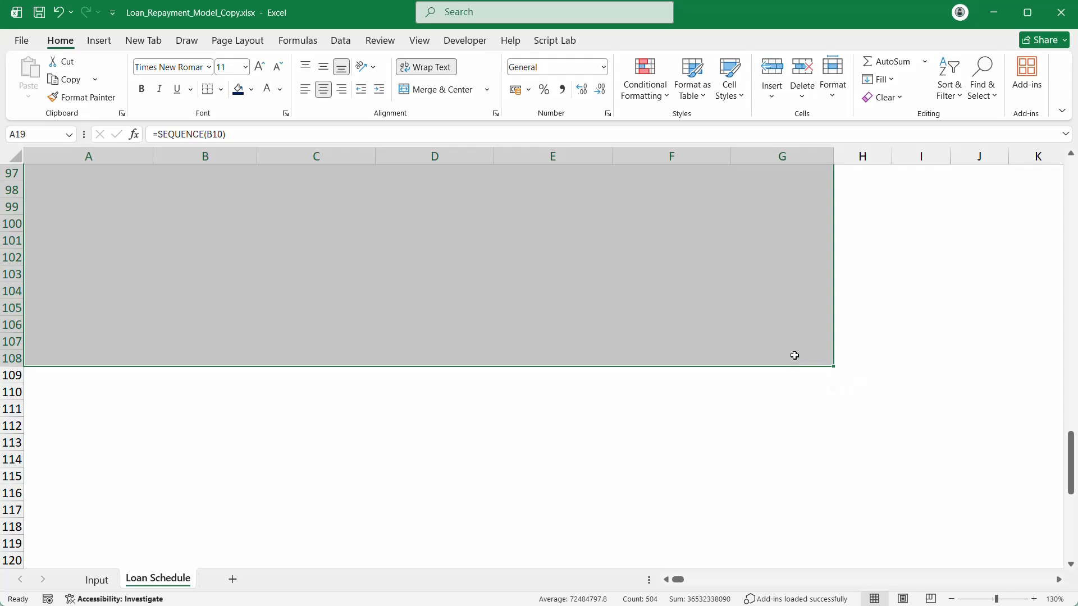
{"action": "scroll", "coordinate": [1033, 337], "scroll_direction": "up", "scroll_amount": 8}
{"action": "scroll", "coordinate": [1030, 304], "scroll_direction": "down", "scroll_amount": 2}
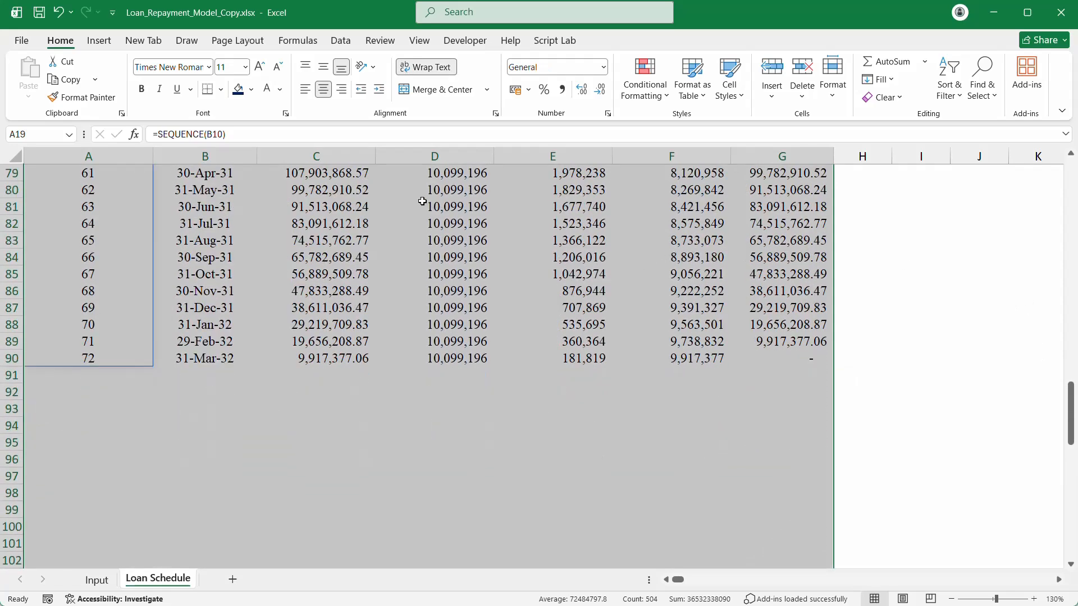
{"action": "left_click", "coordinate": [221, 90]}
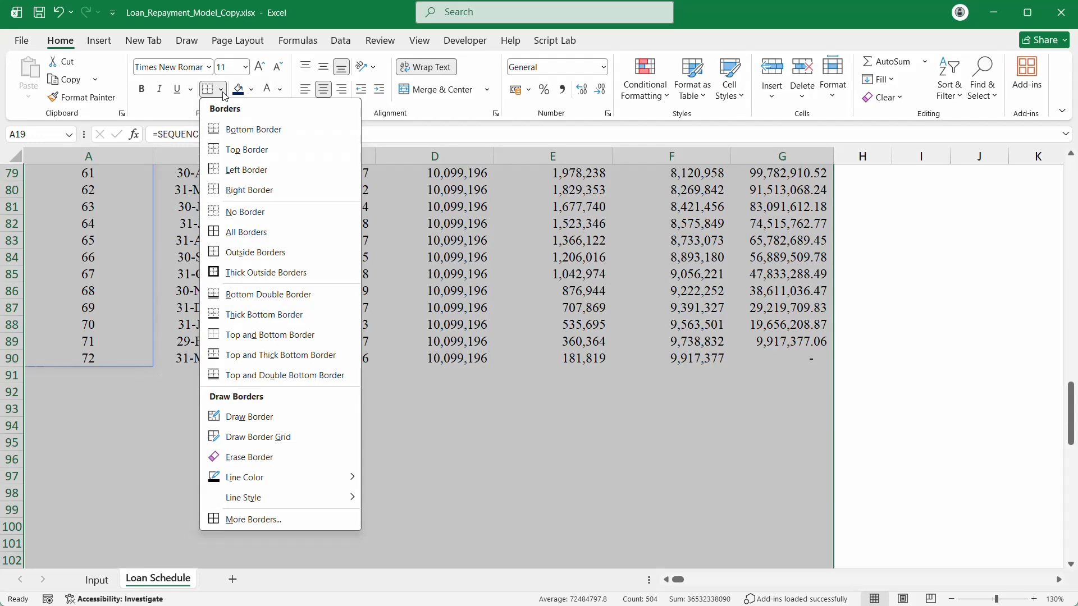
{"action": "left_click", "coordinate": [223, 94]}
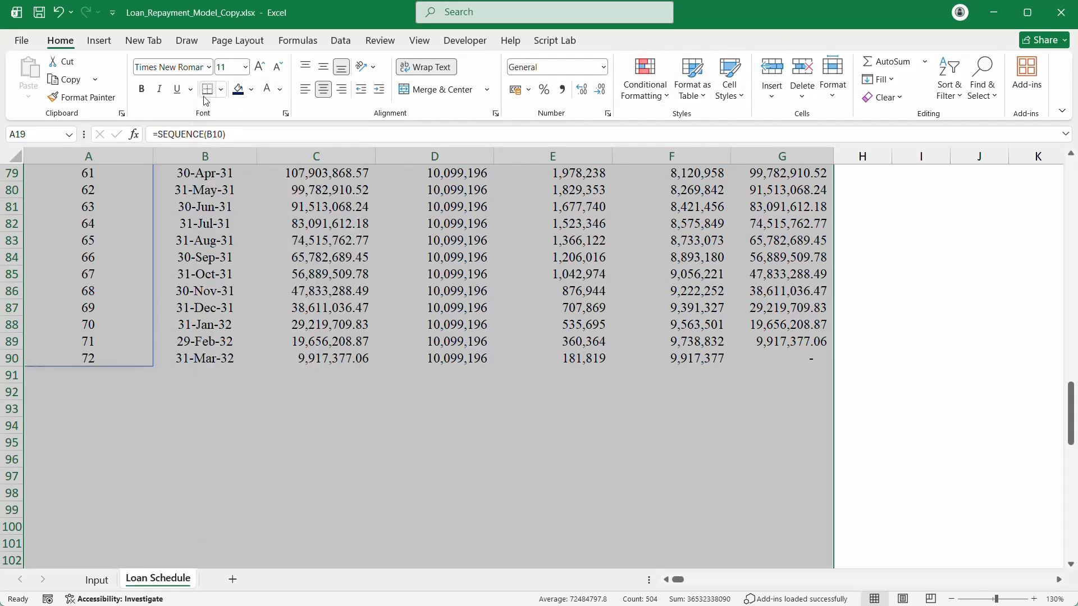
{"action": "left_click", "coordinate": [221, 90]}
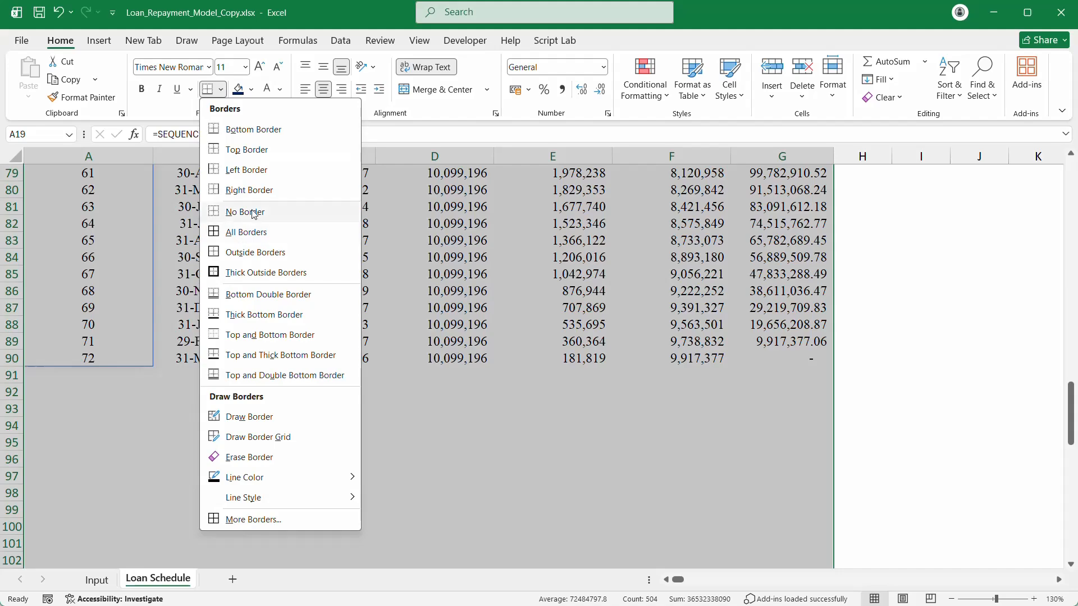
{"action": "left_click", "coordinate": [249, 235]}
{"action": "scroll", "coordinate": [248, 231], "scroll_direction": "up", "scroll_amount": 20}
{"action": "scroll", "coordinate": [194, 253], "scroll_direction": "down", "scroll_amount": 9}
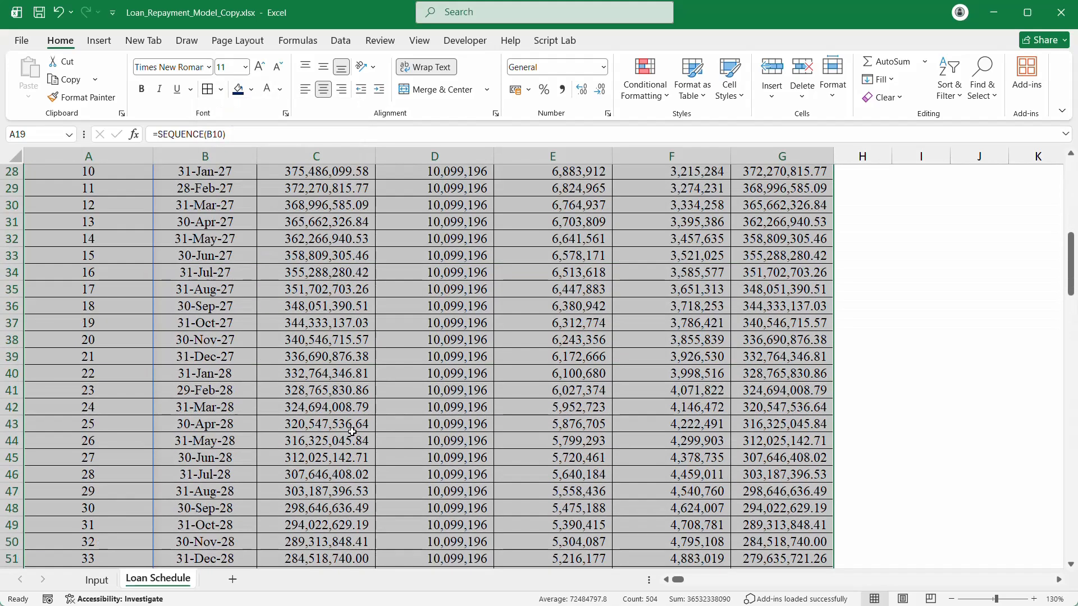
{"action": "scroll", "coordinate": [197, 253], "scroll_direction": "up", "scroll_amount": 7}
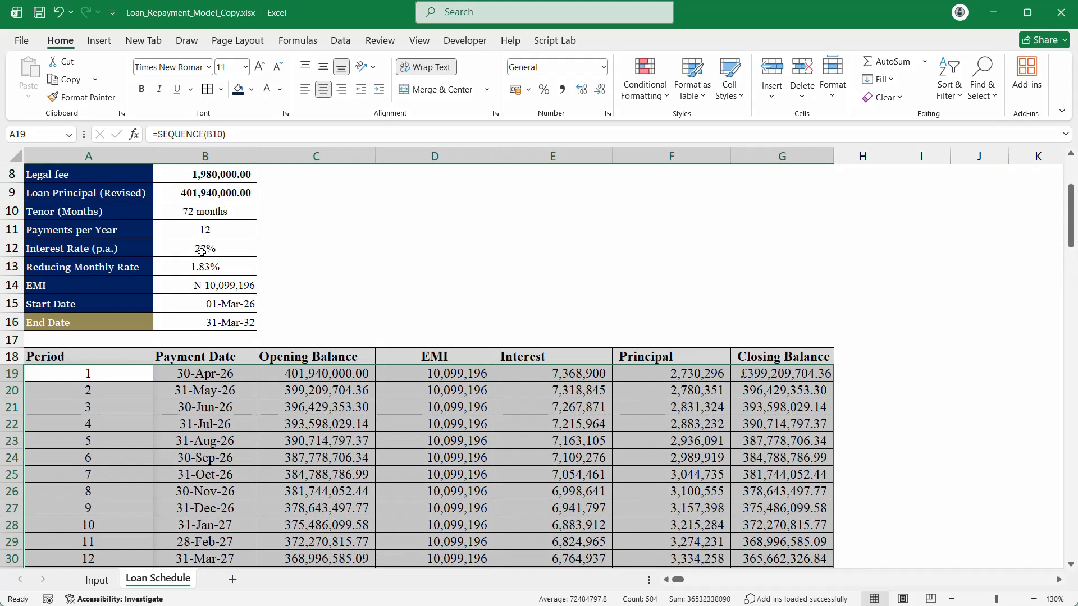
Step: Bring up the tenor options list for B10
{"action": "left_click", "coordinate": [220, 214]}
{"action": "left_click", "coordinate": [262, 213]}
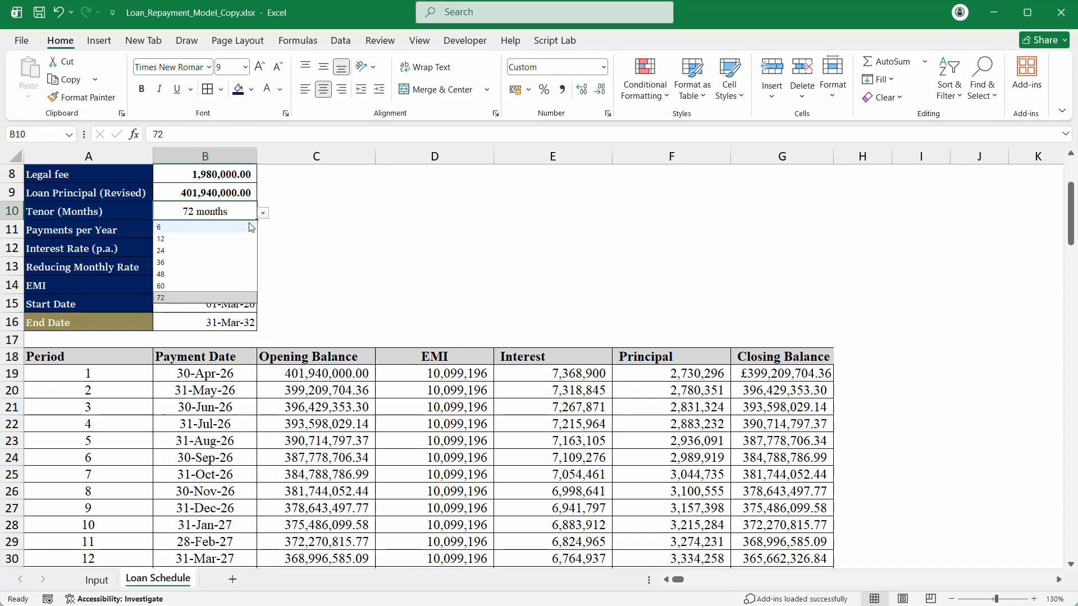
{"action": "scroll", "coordinate": [250, 253], "scroll_direction": "down", "scroll_amount": 8}
Step: Close the tenor list unchanged and undo the All Borders on the schedule
{"action": "left_click", "coordinate": [368, 374]}
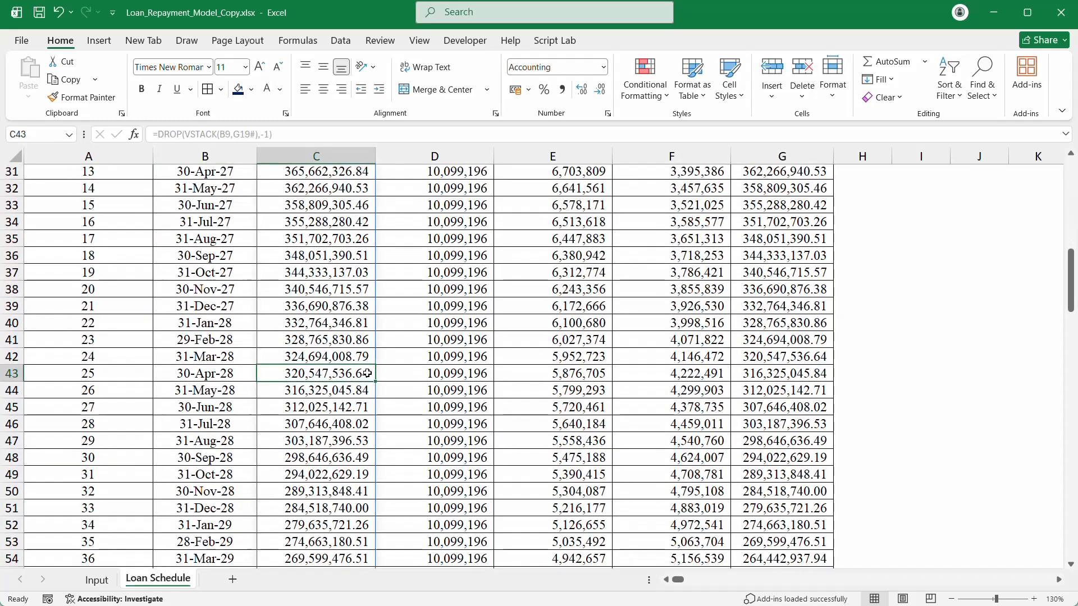
{"action": "scroll", "coordinate": [368, 373], "scroll_direction": "down", "scroll_amount": 15}
{"action": "left_click", "coordinate": [140, 460]}
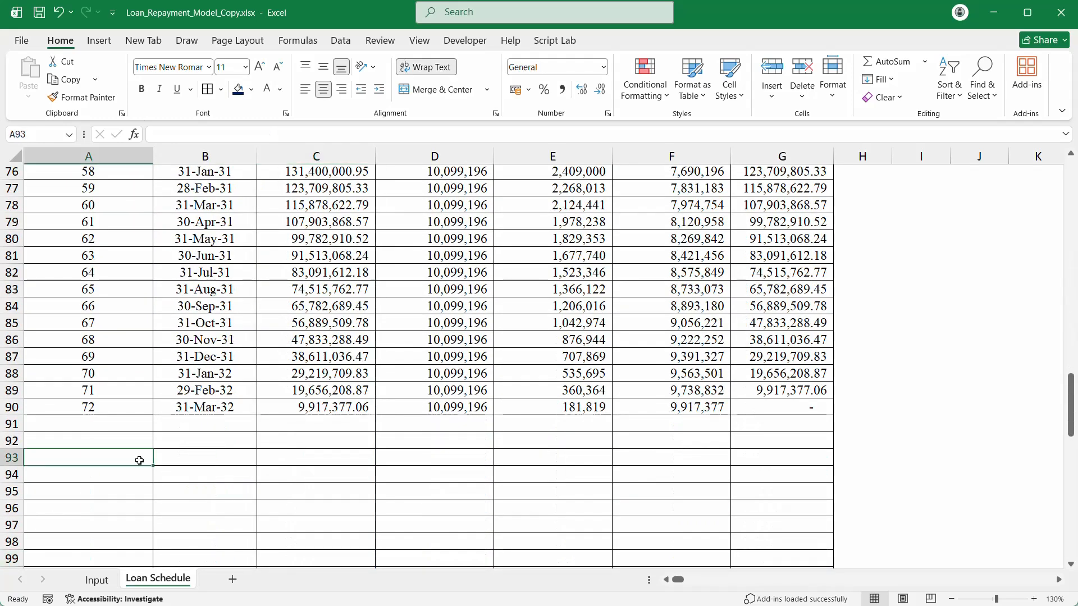
{"action": "key", "text": "ctrl+z"}
{"action": "scroll", "coordinate": [140, 460], "scroll_direction": "down", "scroll_amount": 9}
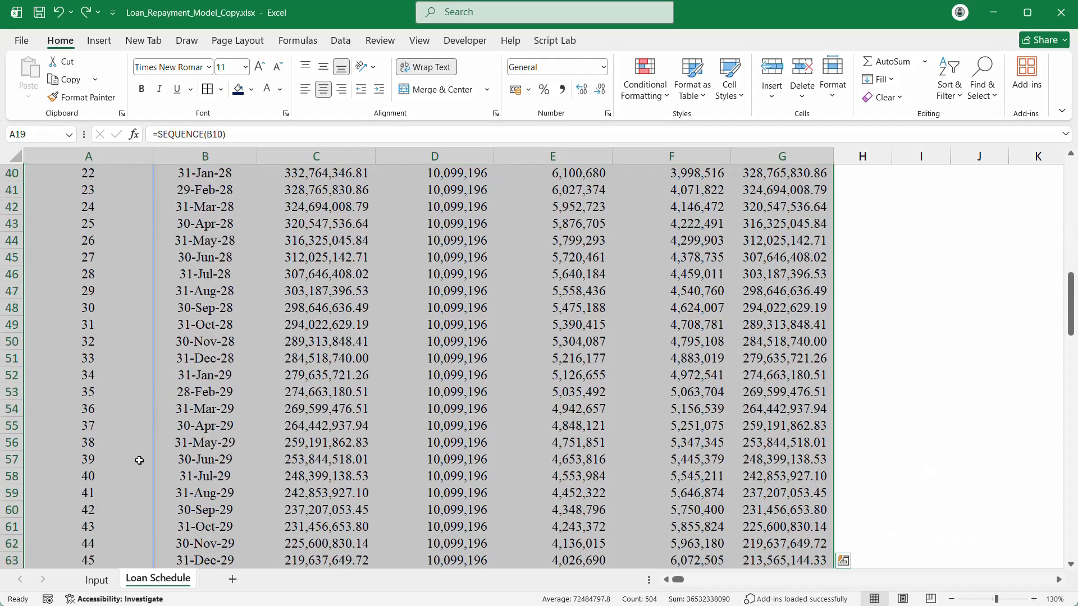
{"action": "scroll", "coordinate": [258, 379], "scroll_direction": "down", "scroll_amount": 5}
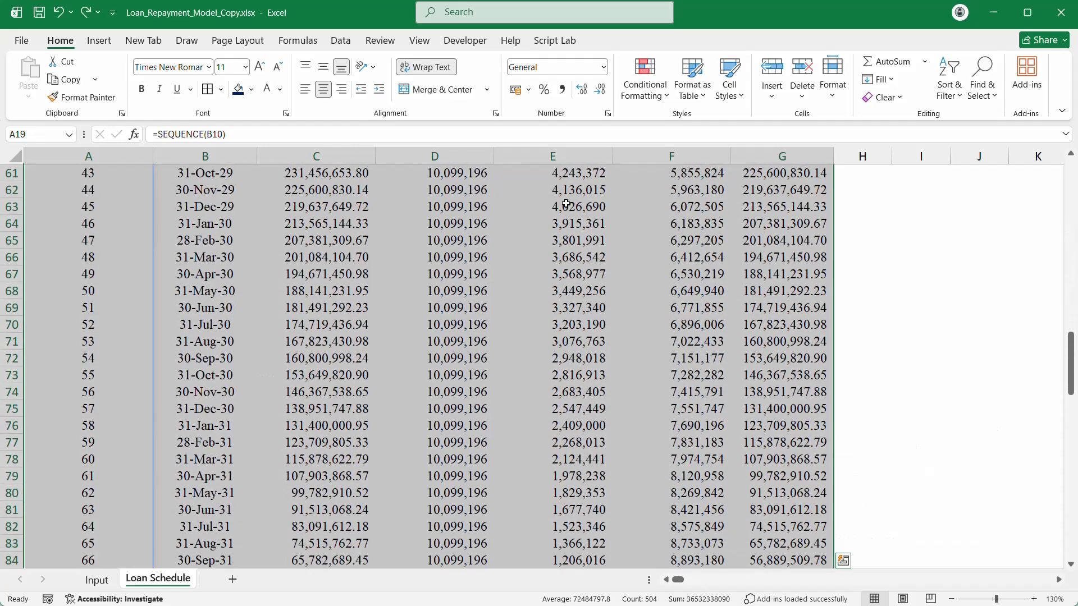
Step: Start a formula-based conditional formatting rule =$A19<>"" testing whether column A is filled
{"action": "mouse_move", "coordinate": [809, 604]}
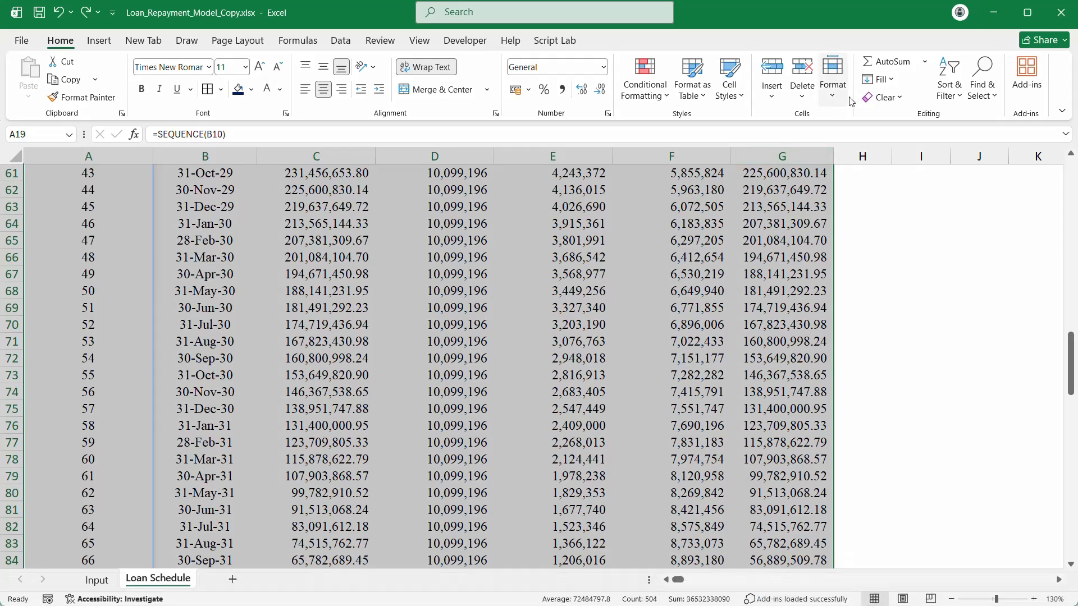
{"action": "left_click", "coordinate": [667, 97]}
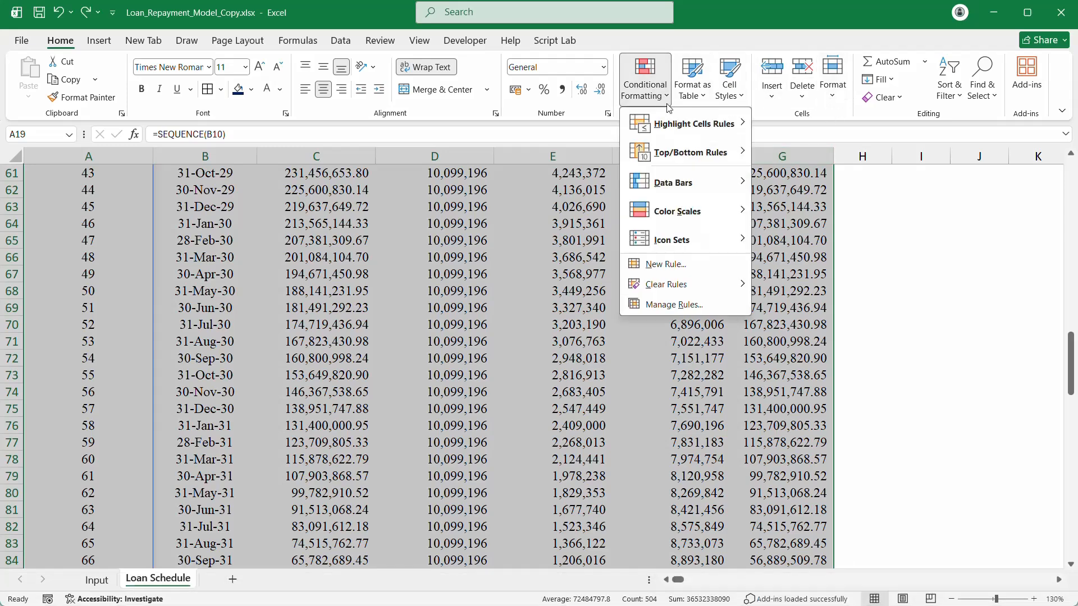
{"action": "left_click", "coordinate": [681, 267]}
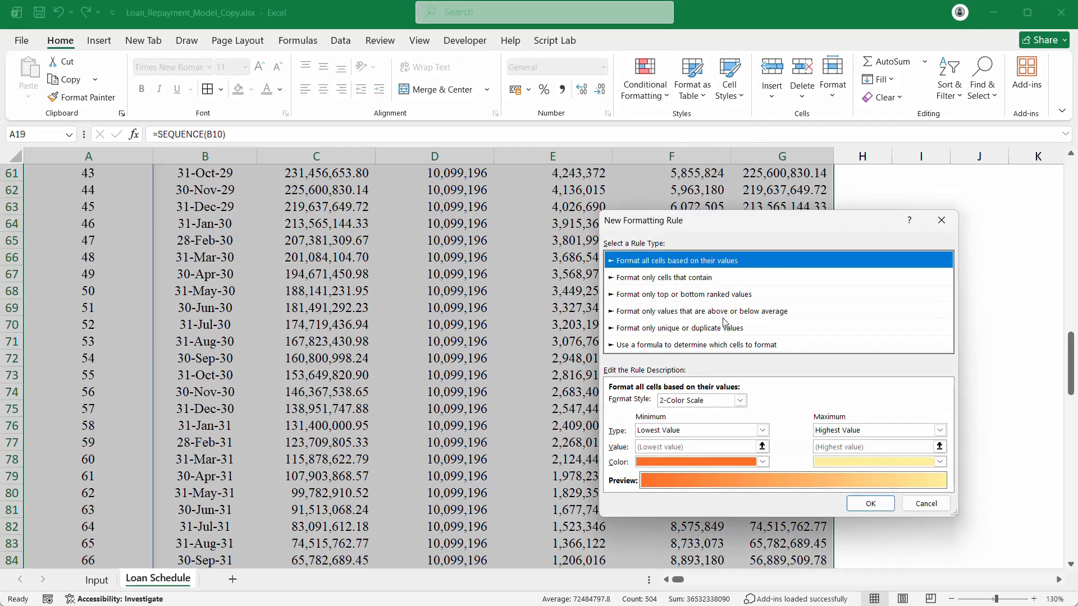
{"action": "left_click", "coordinate": [644, 346]}
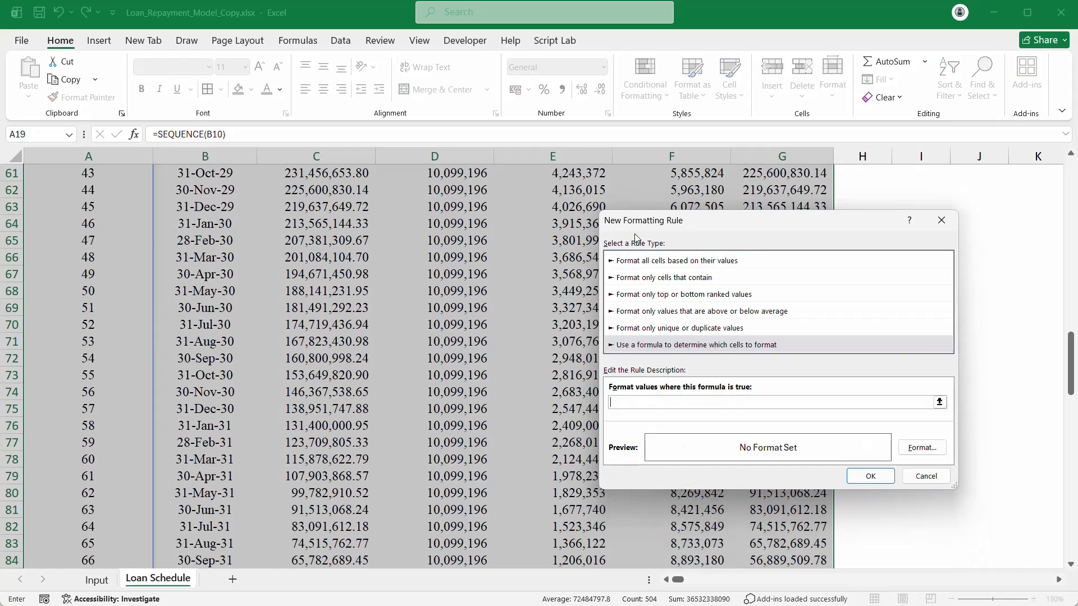
{"action": "scroll", "coordinate": [101, 271], "scroll_direction": "up", "scroll_amount": 16}
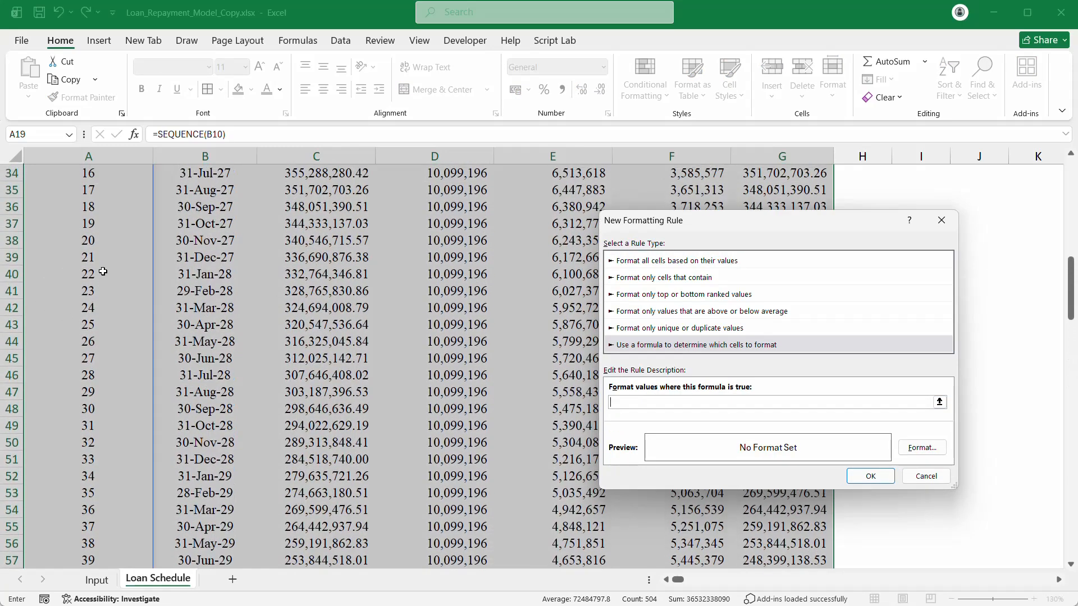
{"action": "left_click", "coordinate": [85, 272]}
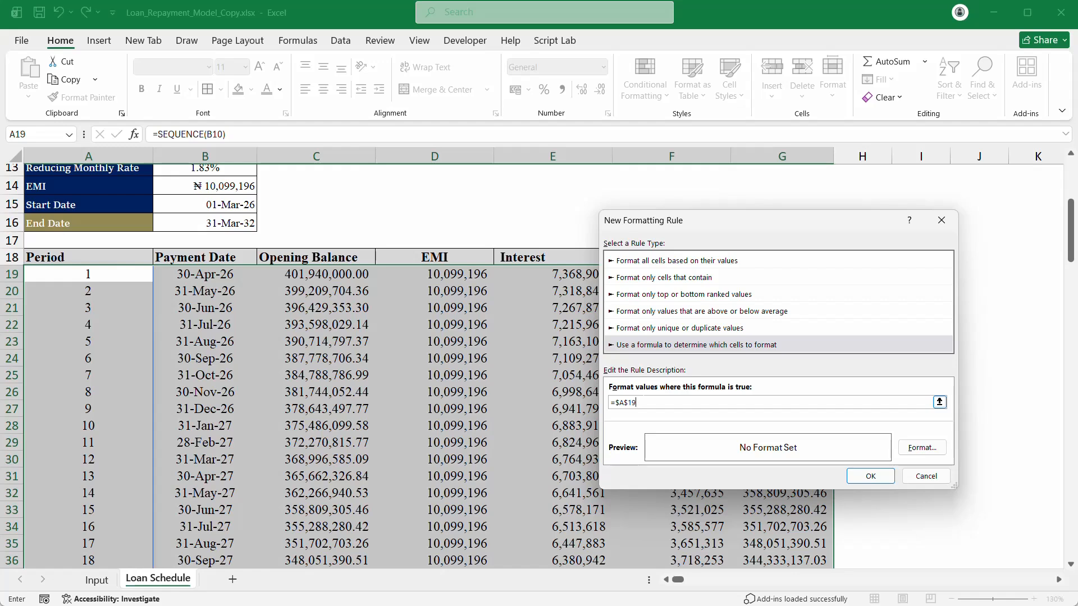
{"action": "key", "text": "BackSpace"}
{"action": "key", "text": "BackSpace"}
Step: Give the =$A19<>"" rule a grey outline border around each cell and save the rule
{"action": "left_click", "coordinate": [920, 447]}
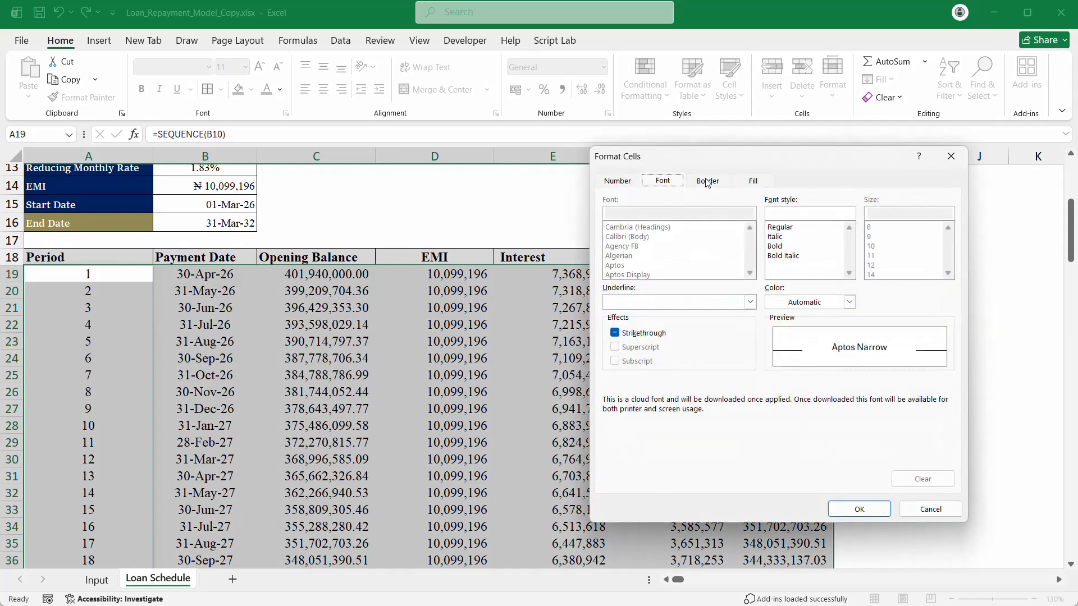
{"action": "left_click", "coordinate": [707, 183]}
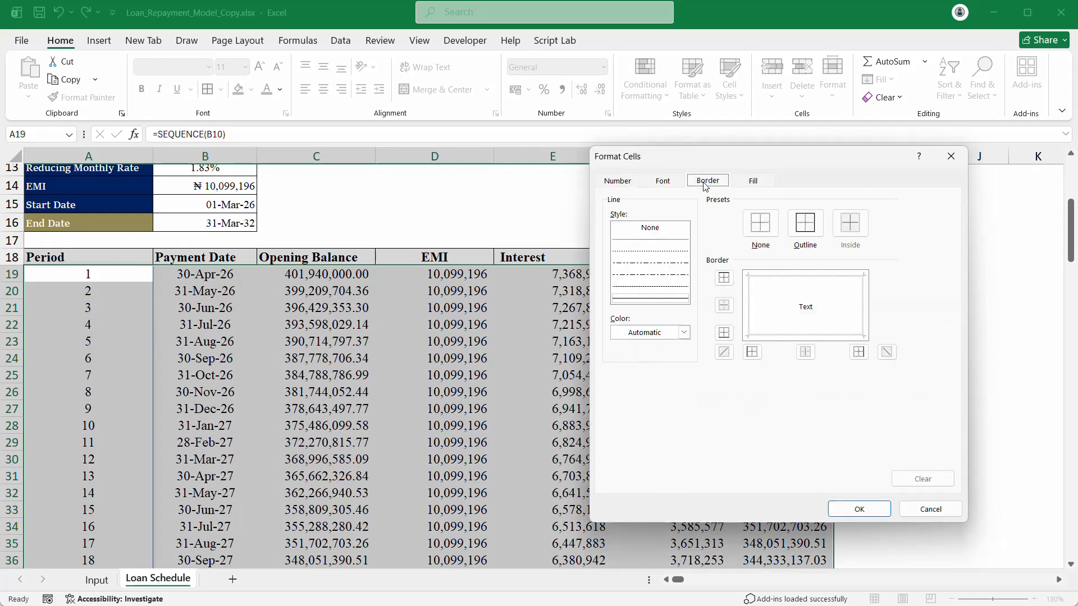
{"action": "left_click", "coordinate": [806, 233]}
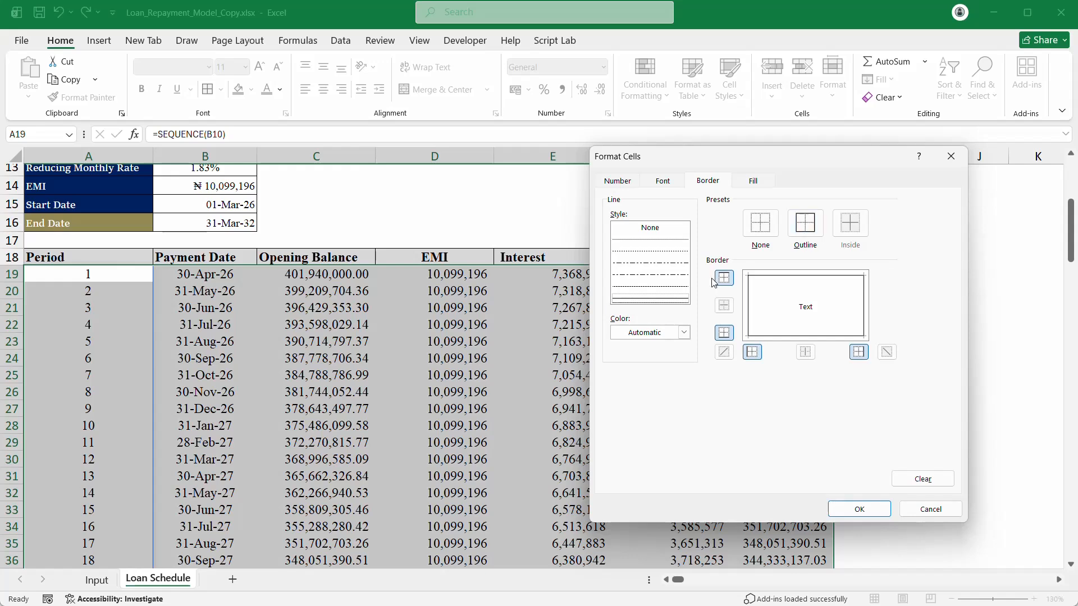
{"action": "left_click", "coordinate": [685, 333]}
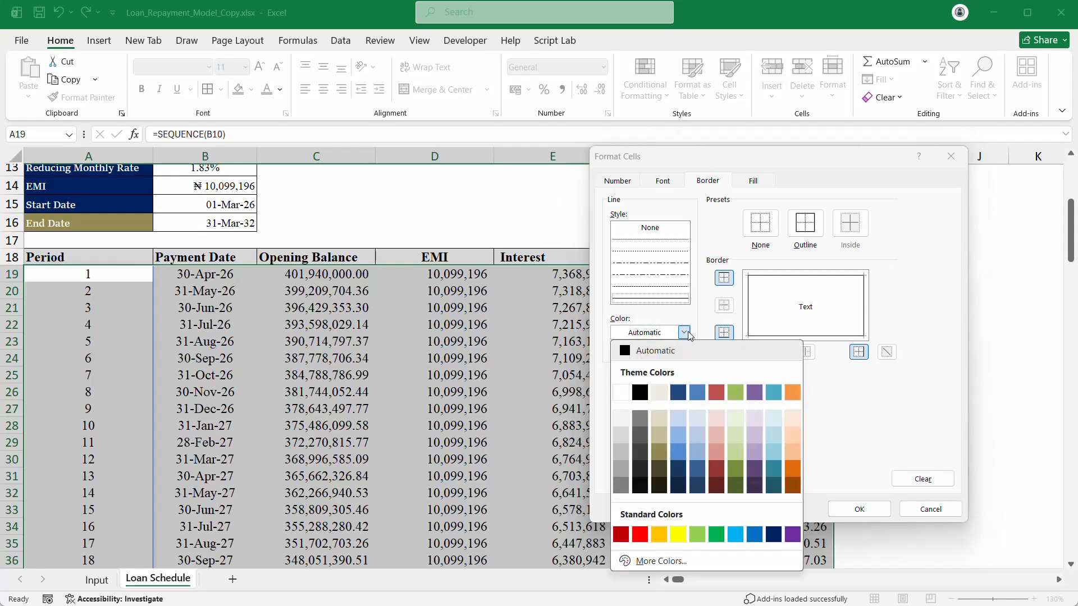
{"action": "left_click", "coordinate": [622, 485]}
{"action": "left_click", "coordinate": [860, 509]}
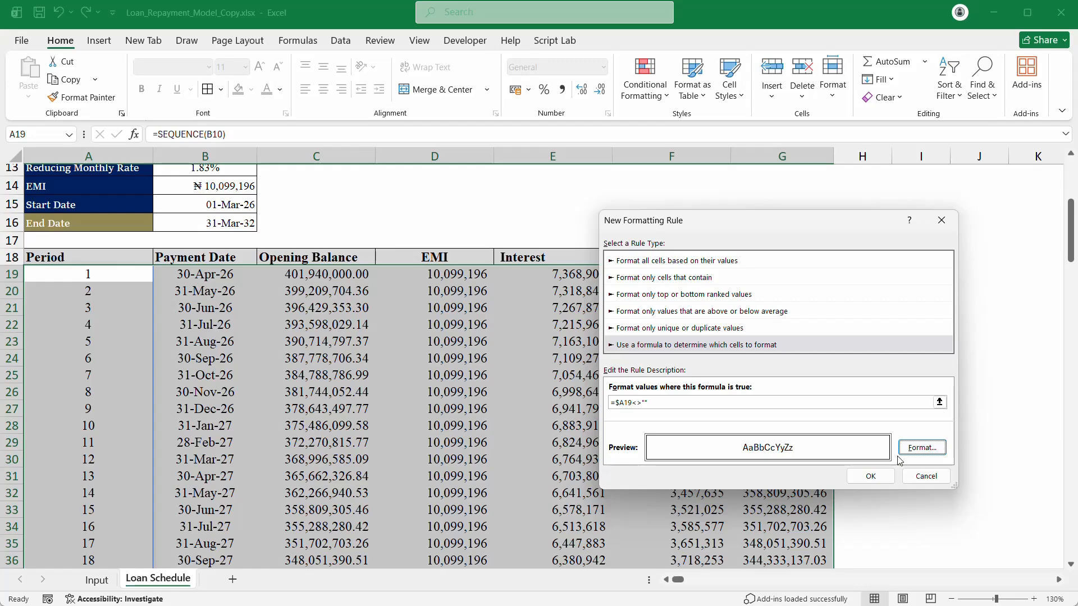
{"action": "left_click", "coordinate": [871, 476]}
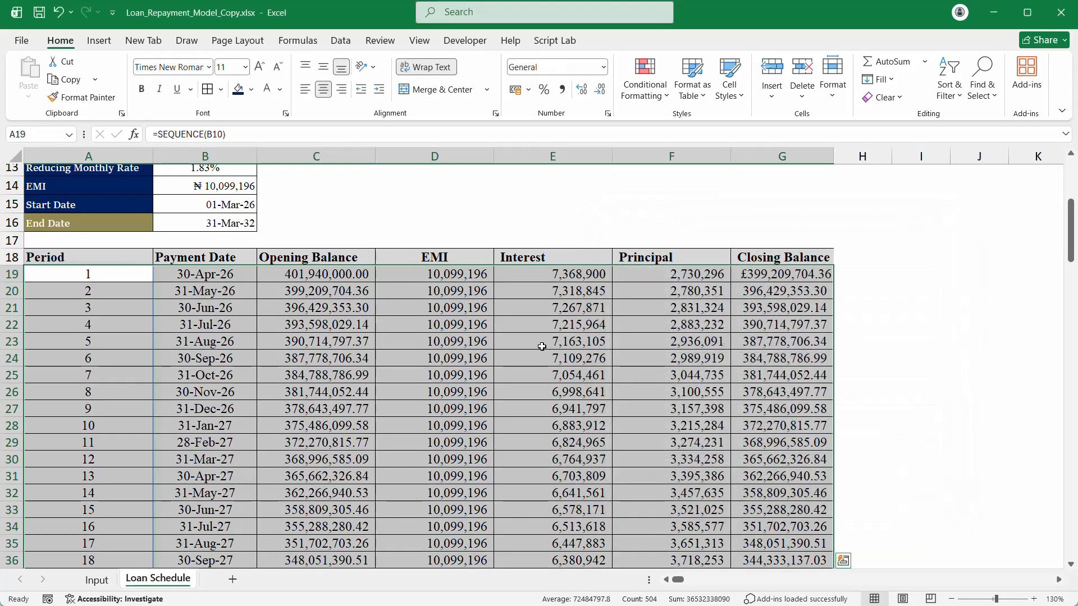
Step: Set the loan tenor in B10 to 6 months from its dropdown
{"action": "scroll", "coordinate": [551, 348], "scroll_direction": "down", "scroll_amount": 7}
{"action": "scroll", "coordinate": [551, 347], "scroll_direction": "down", "scroll_amount": 20}
{"action": "scroll", "coordinate": [550, 338], "scroll_direction": "up", "scroll_amount": 4}
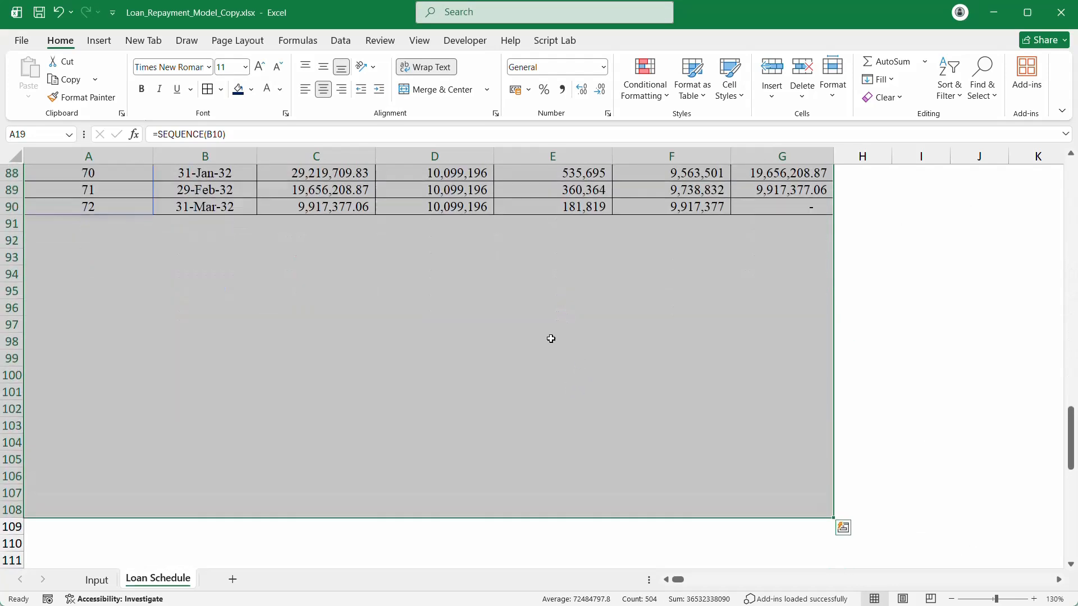
{"action": "scroll", "coordinate": [413, 308], "scroll_direction": "up", "scroll_amount": 3}
{"action": "left_click", "coordinate": [413, 306]}
{"action": "scroll", "coordinate": [413, 306], "scroll_direction": "up", "scroll_amount": 20}
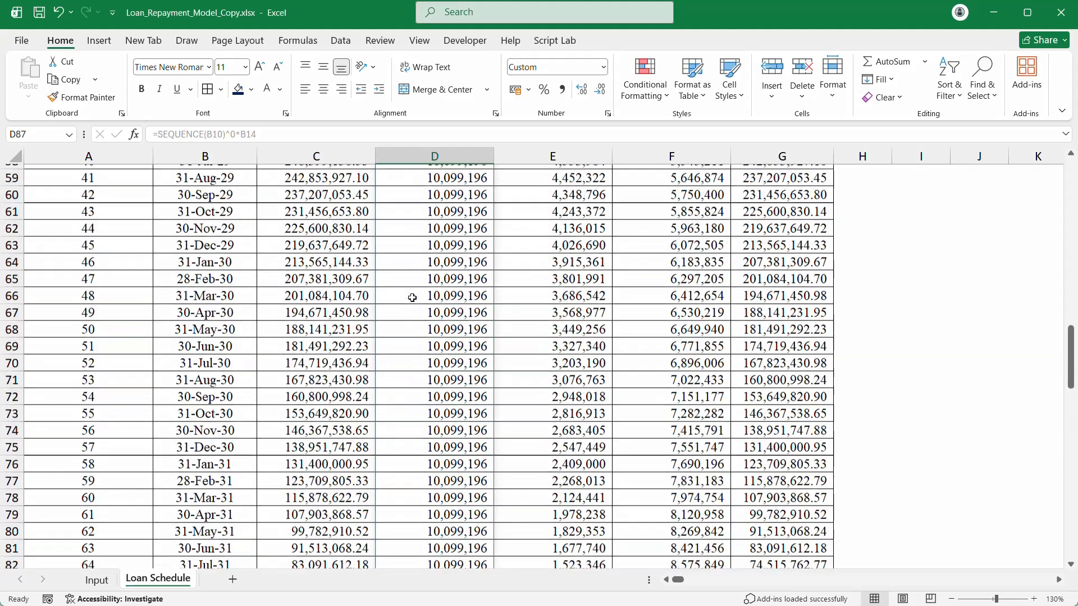
{"action": "scroll", "coordinate": [413, 289], "scroll_direction": "up", "scroll_amount": 6}
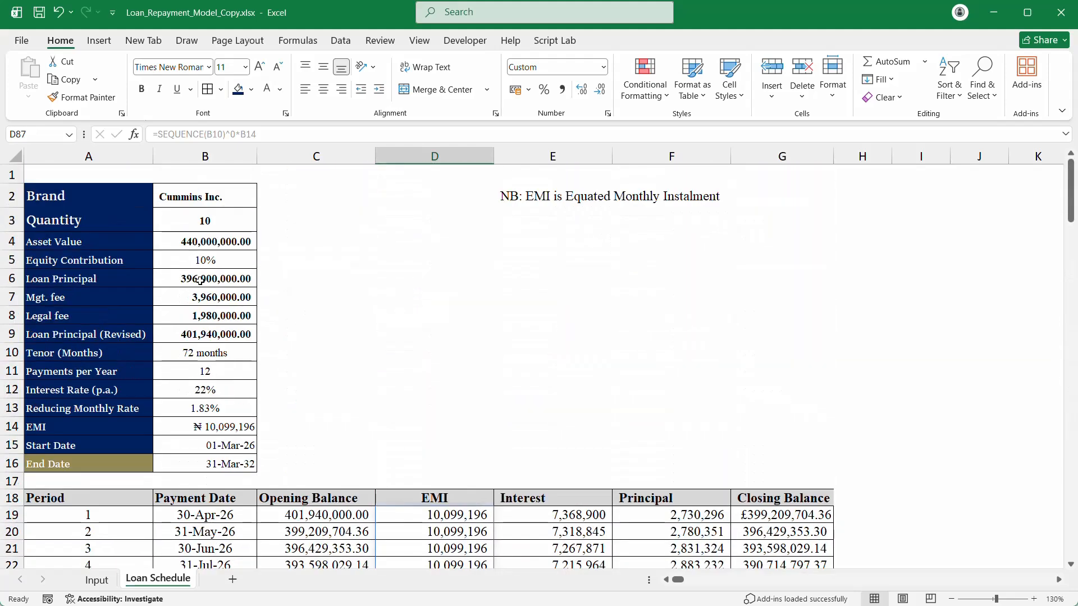
{"action": "left_click", "coordinate": [212, 351]}
{"action": "left_click", "coordinate": [262, 354]}
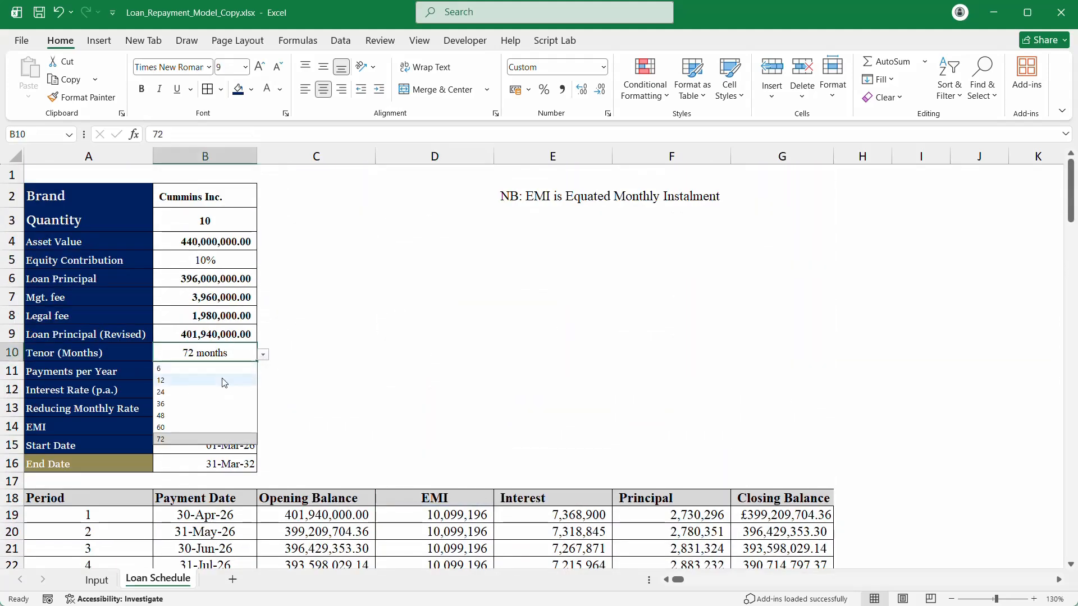
{"action": "left_click", "coordinate": [219, 369]}
Step: Check the shortened schedule's B20 date formula, then change the tenor in B10 to 36 months
{"action": "scroll", "coordinate": [385, 344], "scroll_direction": "down", "scroll_amount": 6}
{"action": "scroll", "coordinate": [388, 347], "scroll_direction": "up", "scroll_amount": 2}
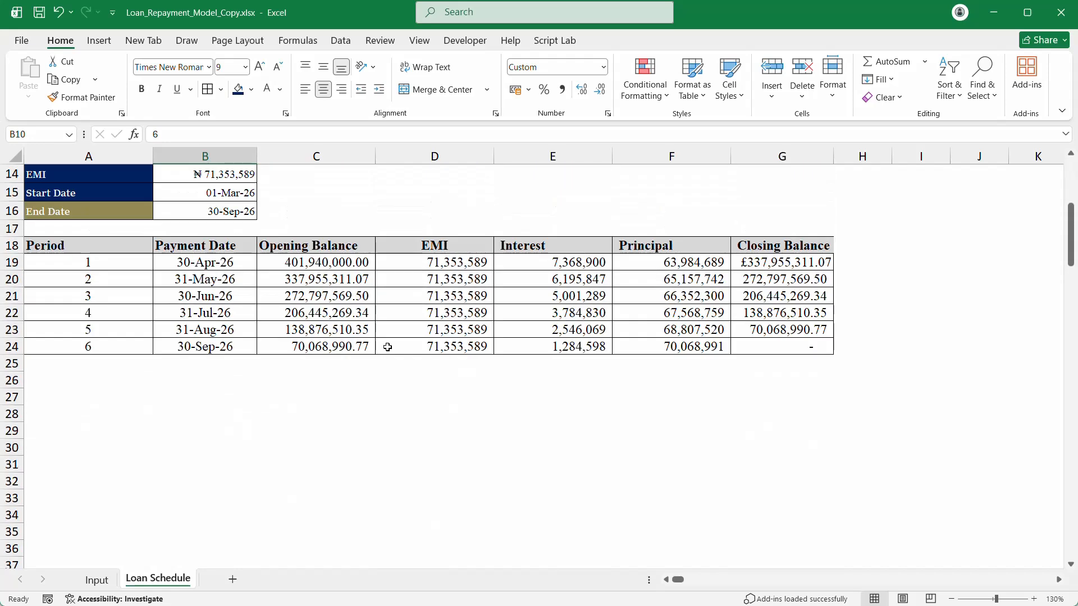
{"action": "left_click", "coordinate": [351, 315]}
{"action": "left_click", "coordinate": [207, 284]}
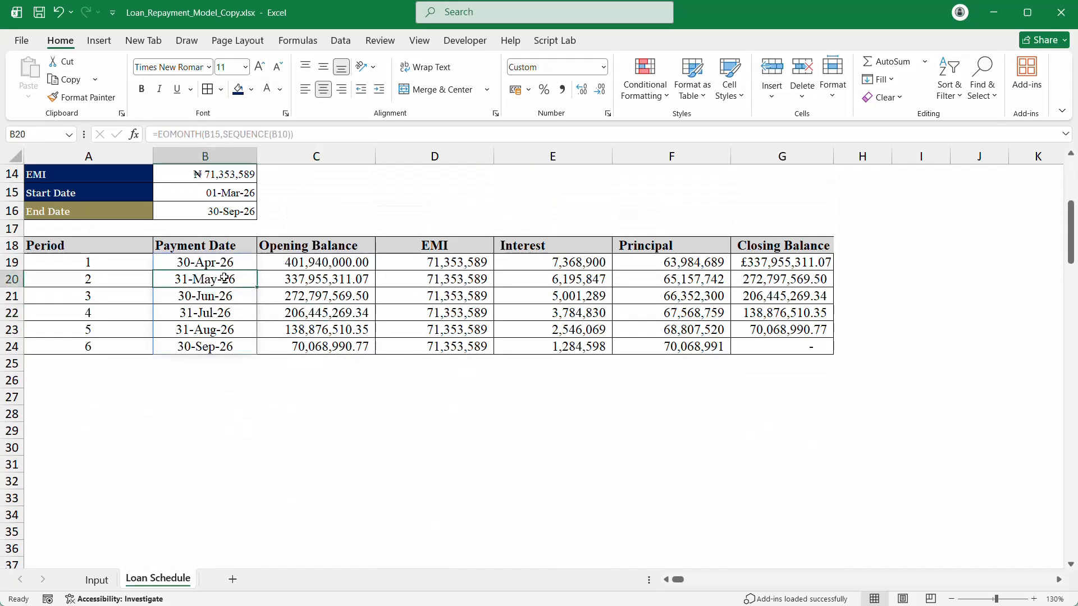
{"action": "scroll", "coordinate": [224, 275], "scroll_direction": "up", "scroll_amount": 3}
{"action": "left_click", "coordinate": [234, 256]}
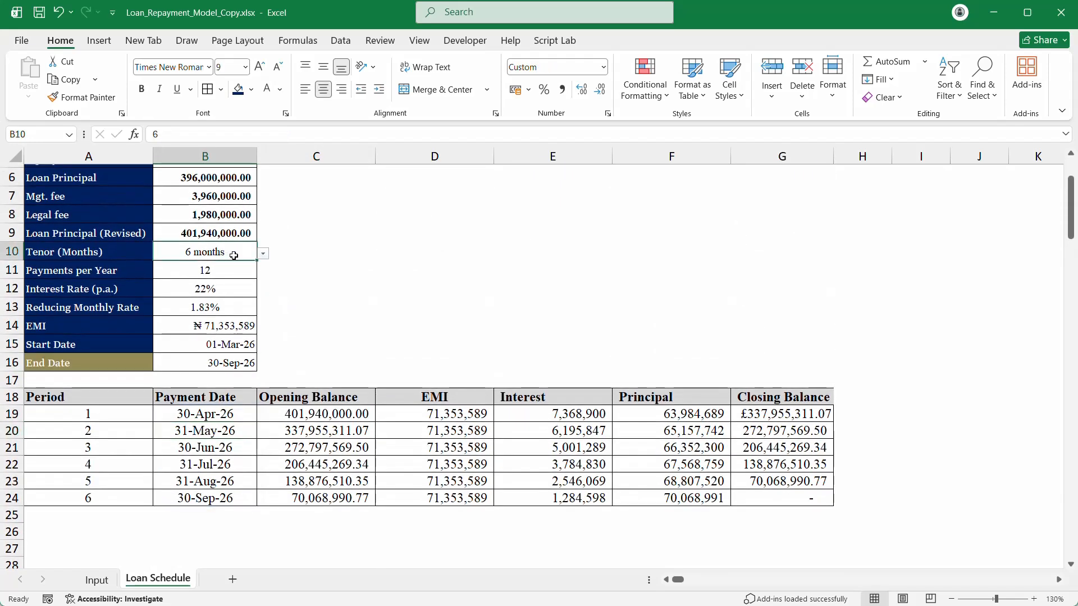
{"action": "left_click", "coordinate": [263, 254]}
{"action": "left_click", "coordinate": [219, 295]}
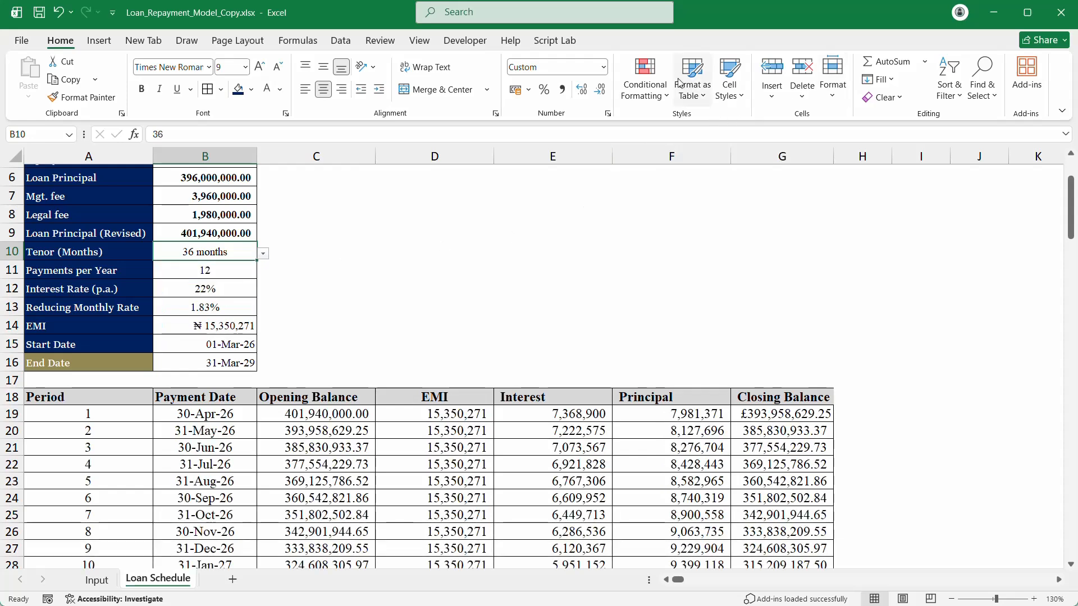
Step: Open the =$A19<>"" filled-row rule for editing in the Conditional Formatting Rules Manager
{"action": "left_click", "coordinate": [652, 84]}
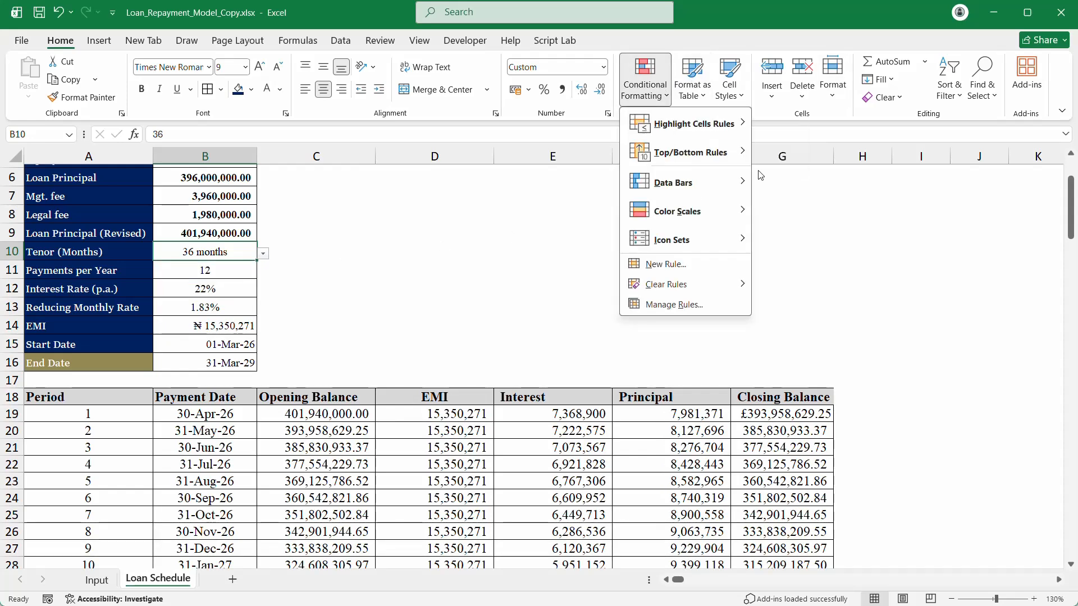
{"action": "left_click", "coordinate": [713, 305]}
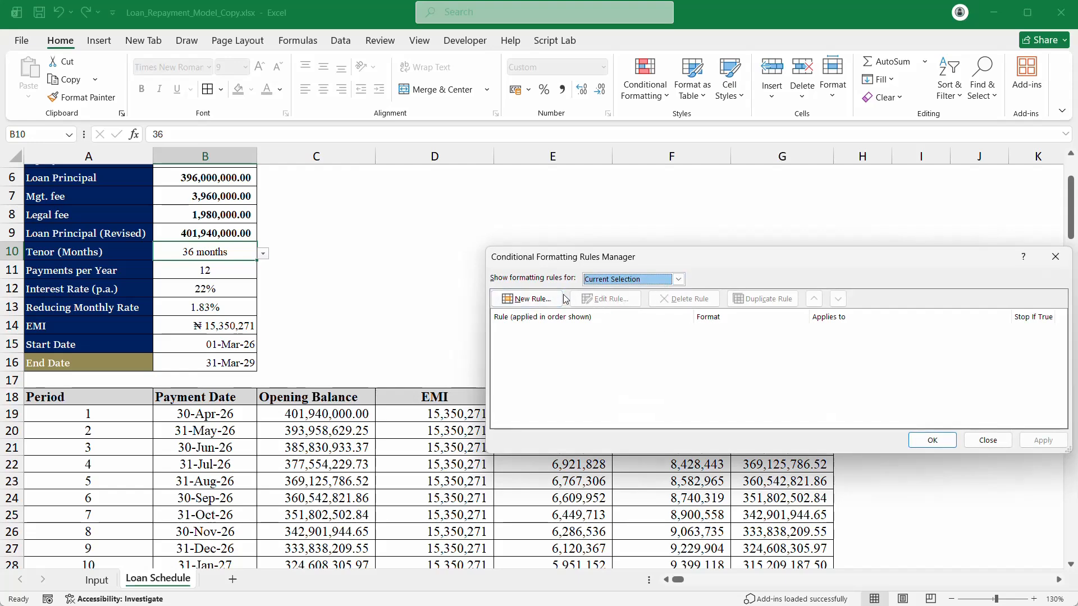
{"action": "left_click", "coordinate": [1056, 257]}
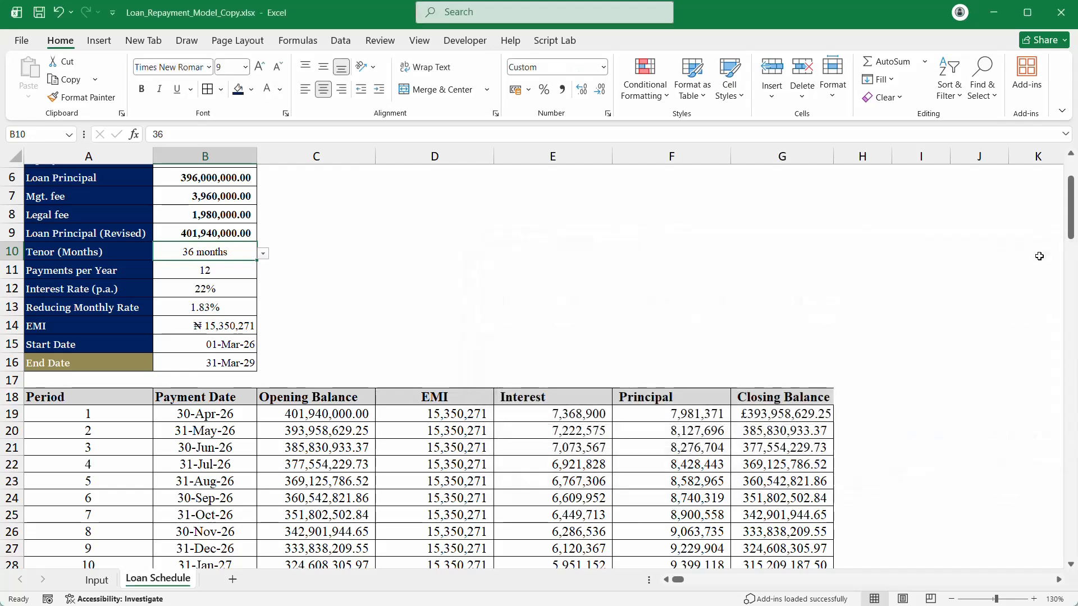
{"action": "left_click", "coordinate": [443, 466]}
{"action": "left_click", "coordinate": [645, 78]}
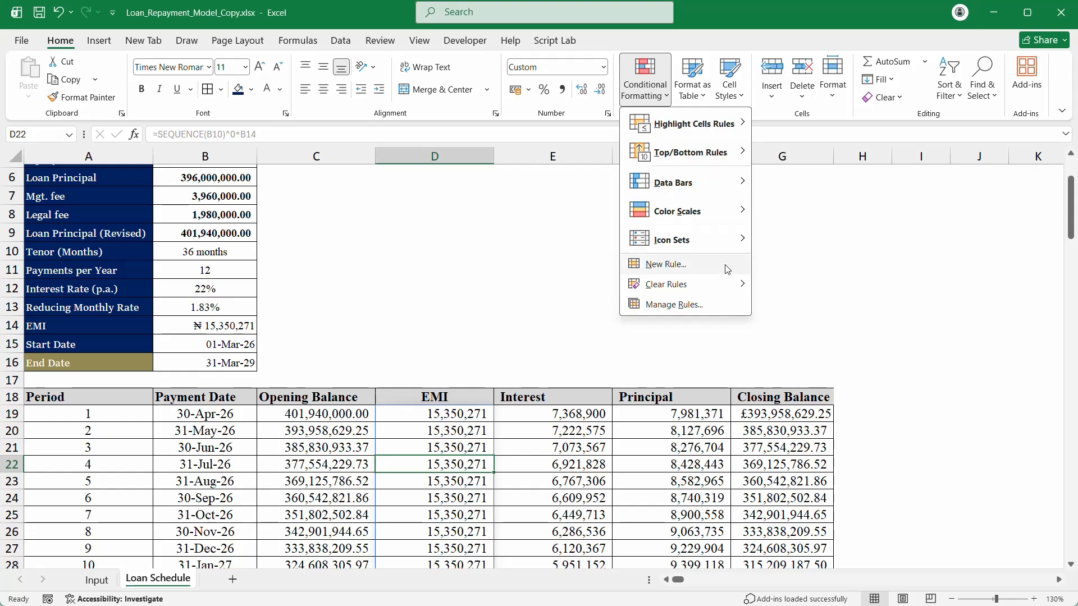
{"action": "left_click", "coordinate": [699, 306]}
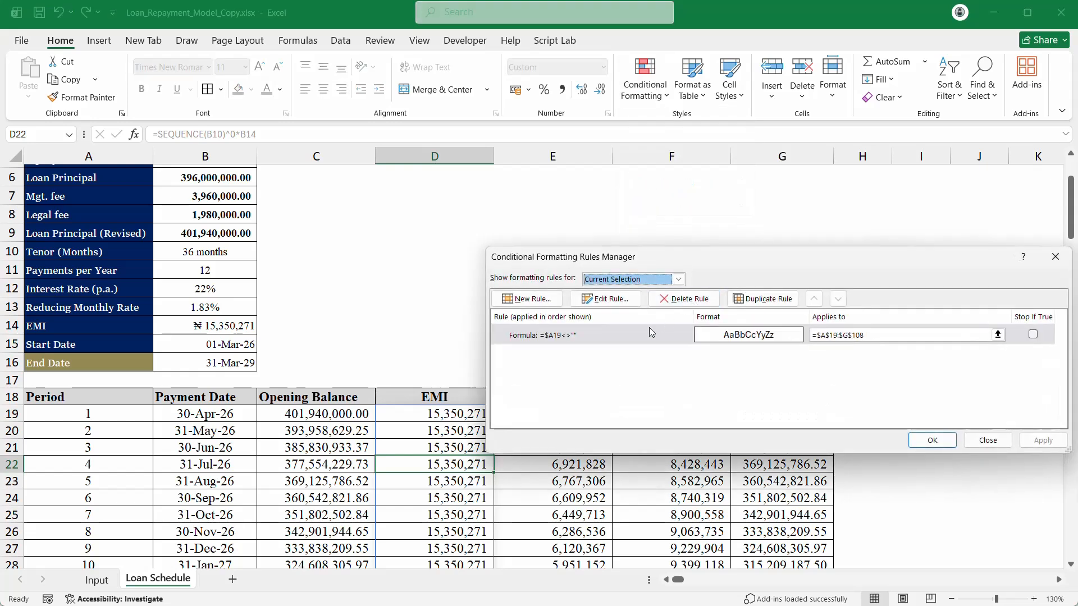
{"action": "double_click", "coordinate": [651, 332]}
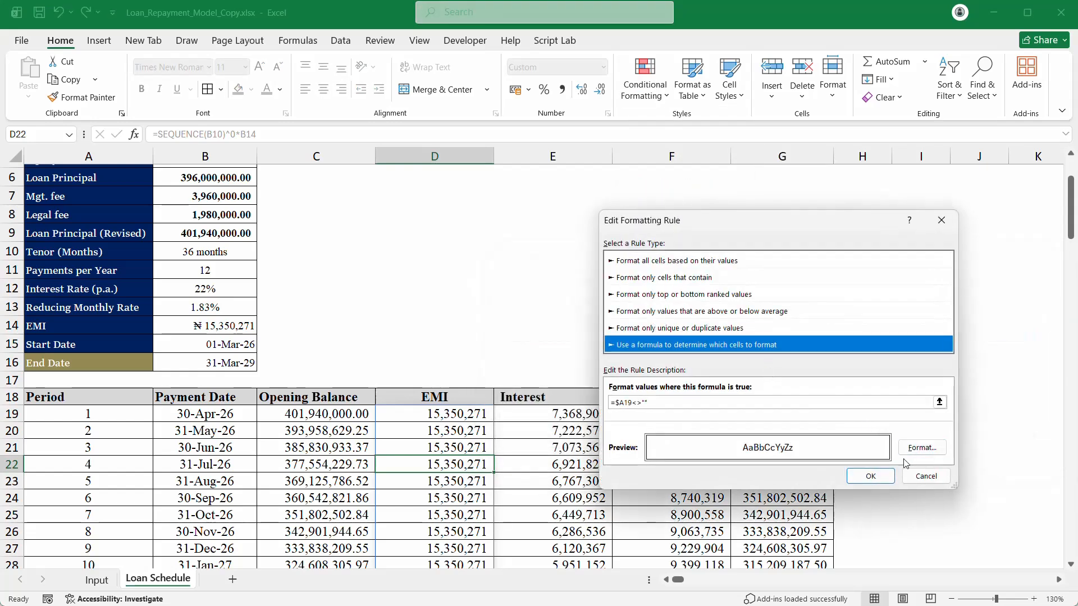
Step: Add a light-blue background fill to the rule and apply it to the schedule
{"action": "left_click", "coordinate": [924, 448]}
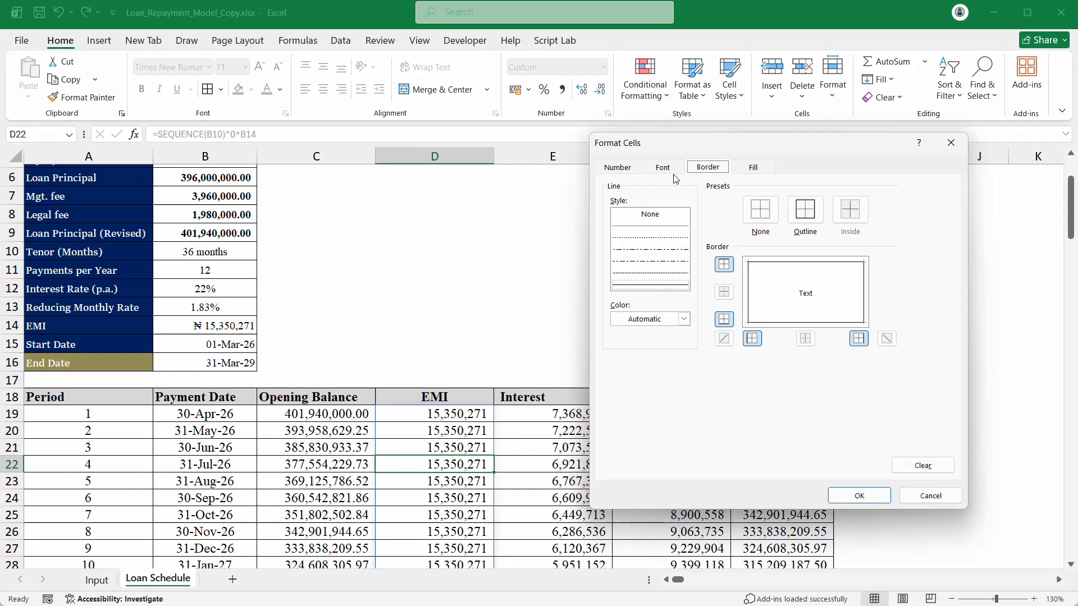
{"action": "left_click", "coordinate": [751, 169]}
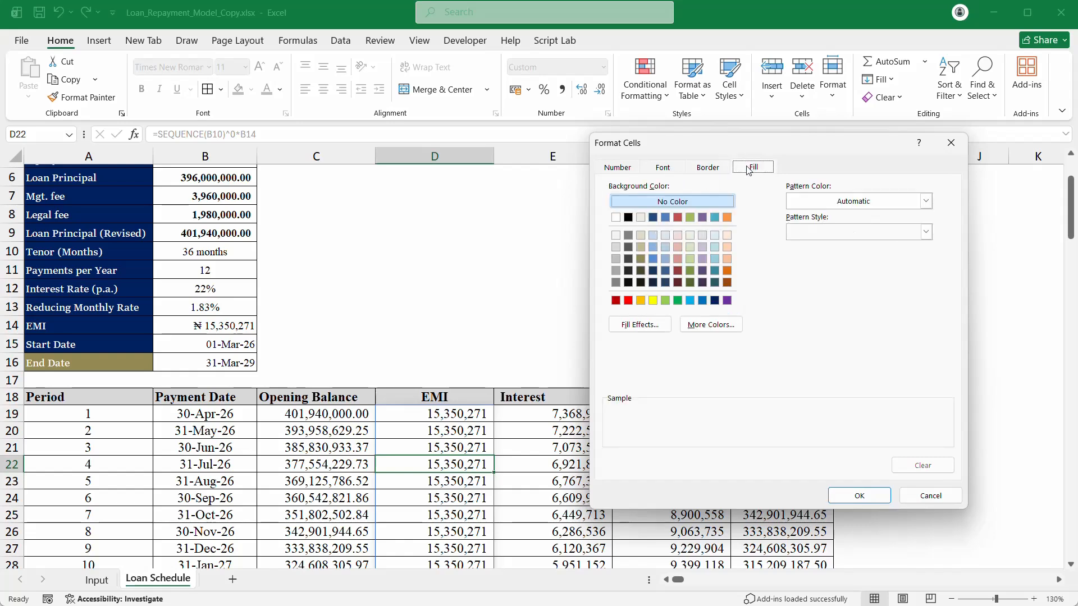
{"action": "left_click", "coordinate": [666, 236]}
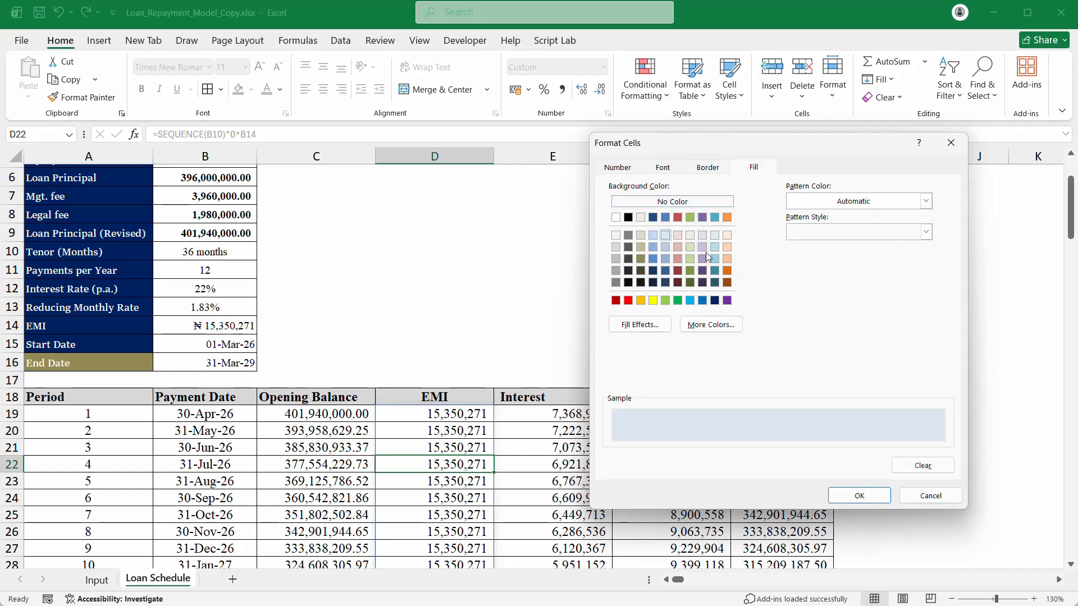
{"action": "left_click", "coordinate": [653, 238]}
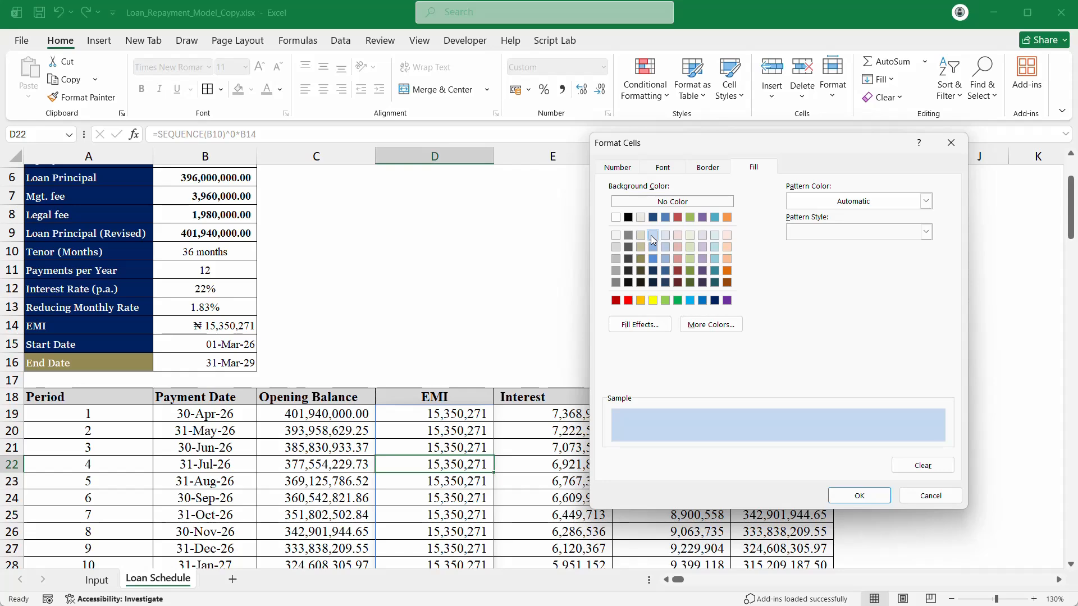
{"action": "left_click", "coordinate": [876, 502]}
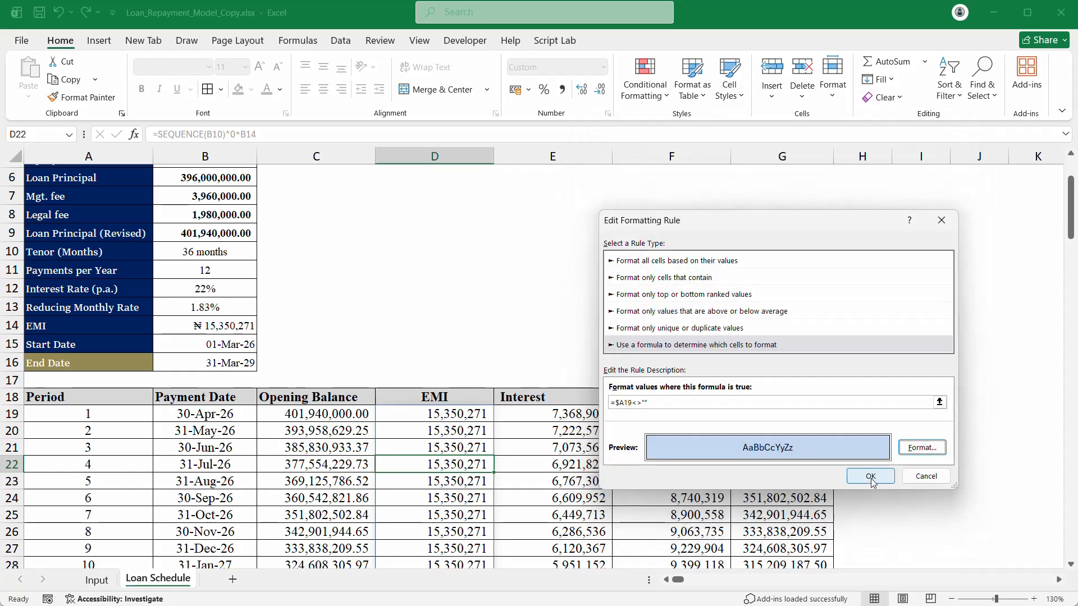
{"action": "left_click", "coordinate": [871, 476]}
{"action": "left_click", "coordinate": [1043, 441]}
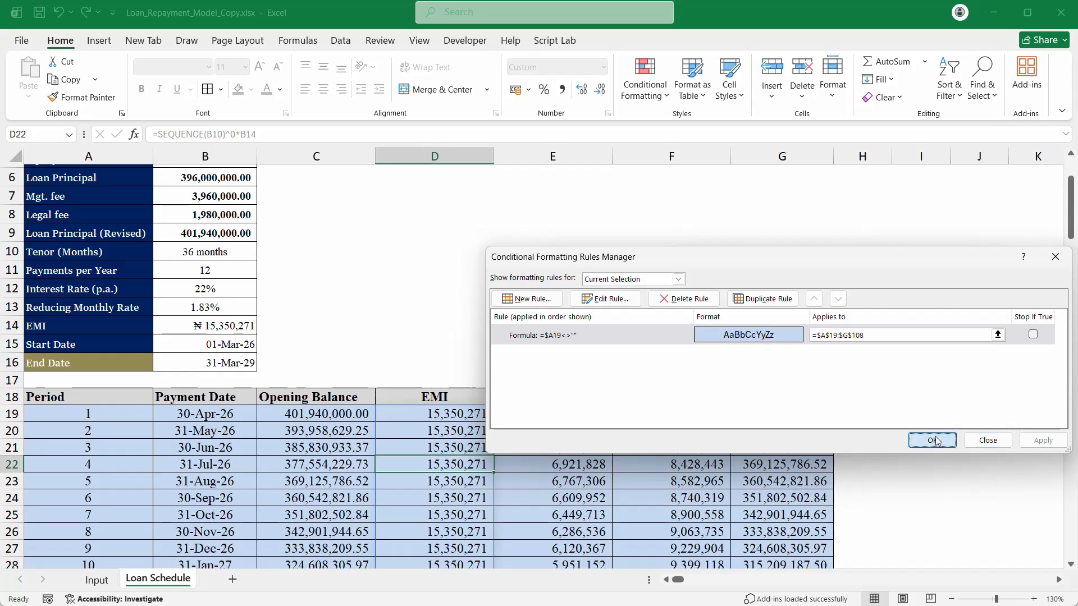
{"action": "left_click", "coordinate": [932, 441]}
{"action": "scroll", "coordinate": [421, 344], "scroll_direction": "down", "scroll_amount": 14}
{"action": "scroll", "coordinate": [415, 410], "scroll_direction": "up", "scroll_amount": 13}
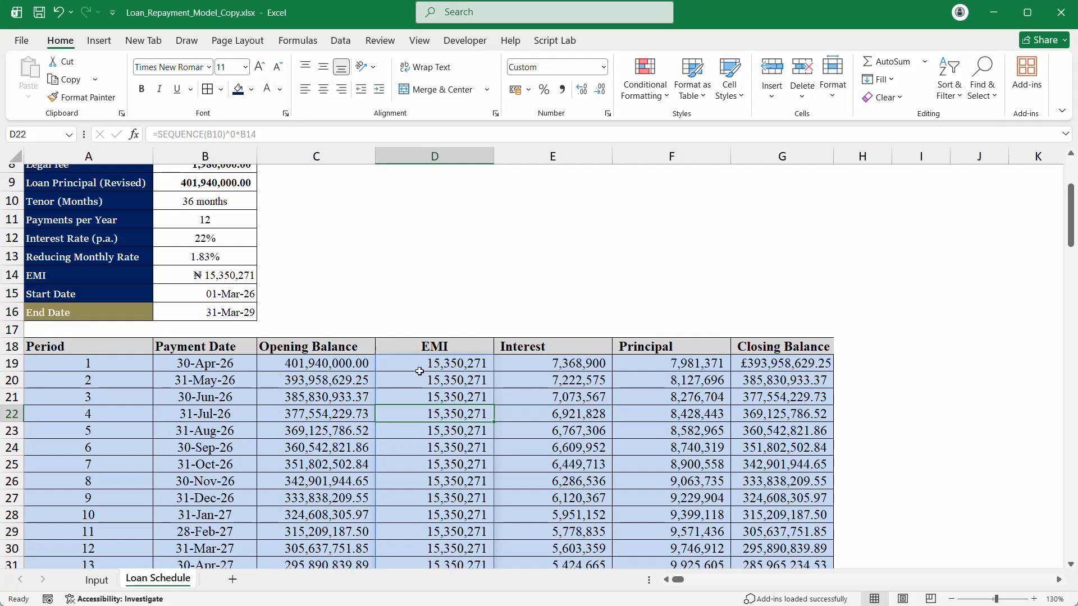
{"action": "left_click", "coordinate": [430, 228]}
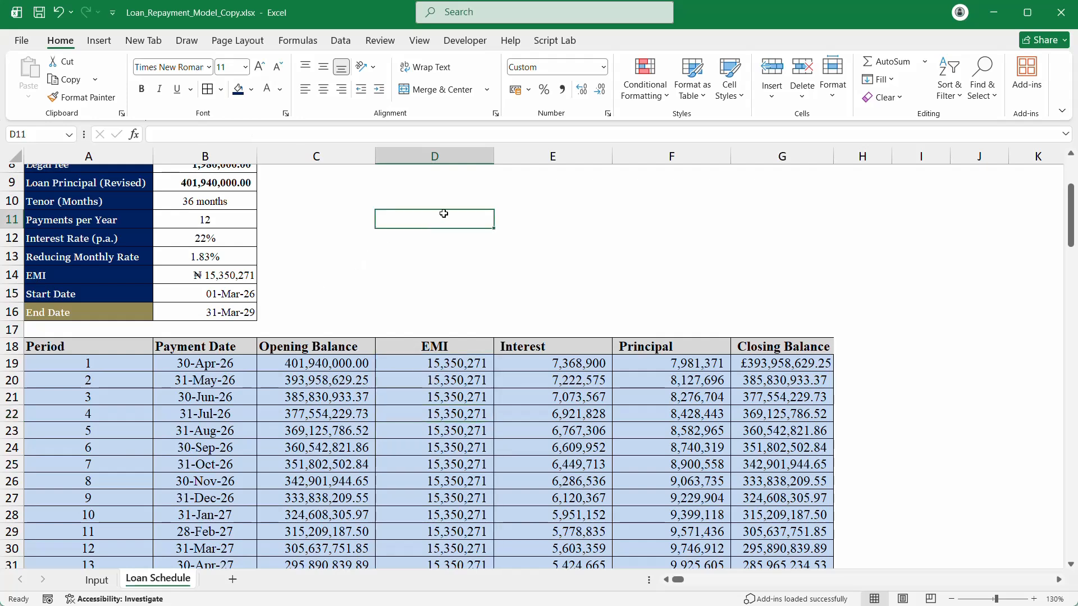
{"action": "scroll", "coordinate": [447, 245], "scroll_direction": "down", "scroll_amount": 2}
{"action": "left_click", "coordinate": [130, 342]}
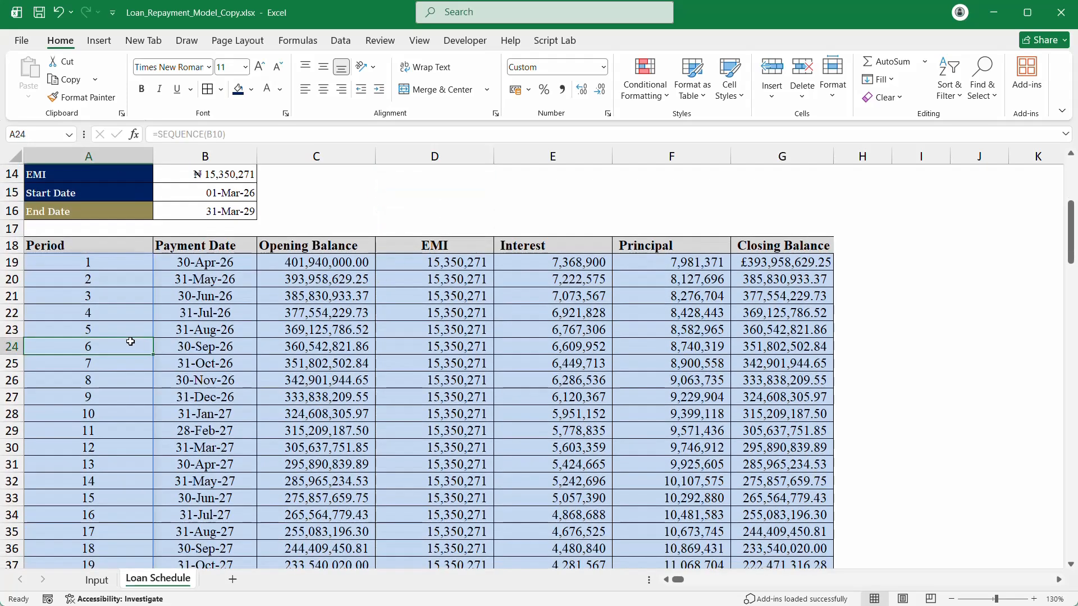
{"action": "left_click_drag", "start_coordinate": [110, 344], "coordinate": [771, 341]}
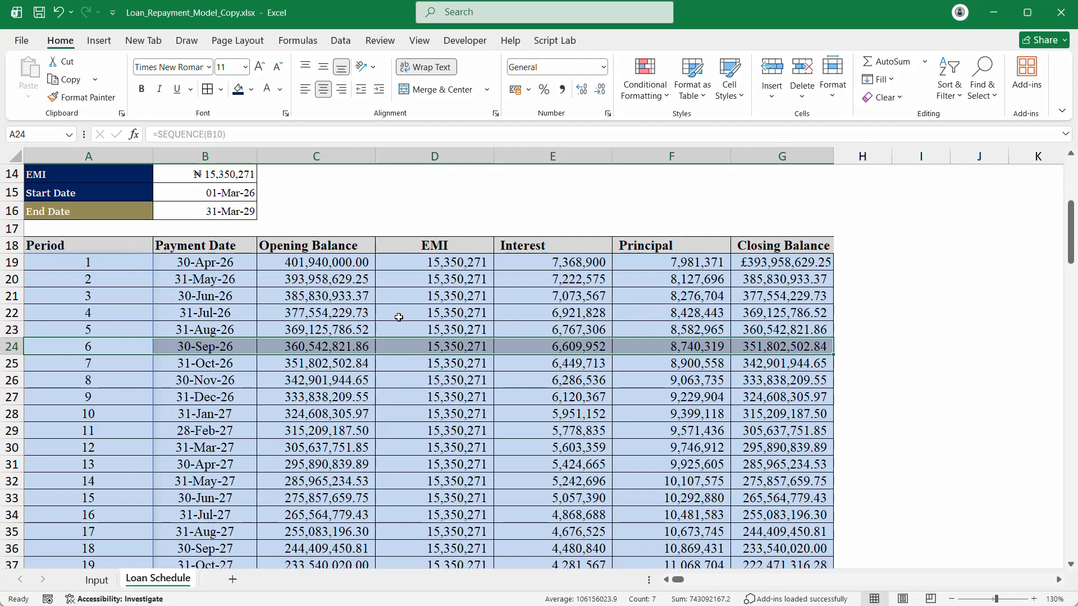
Step: Enter the 'current period' label in E4 above the schedule
{"action": "left_click", "coordinate": [224, 191]}
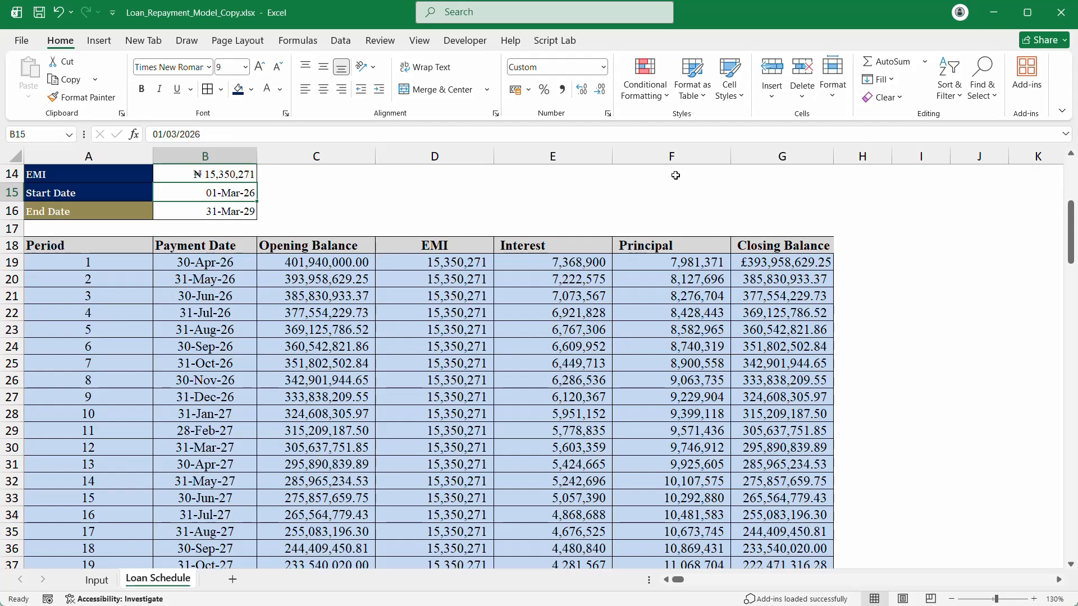
{"action": "left_click", "coordinate": [596, 161]}
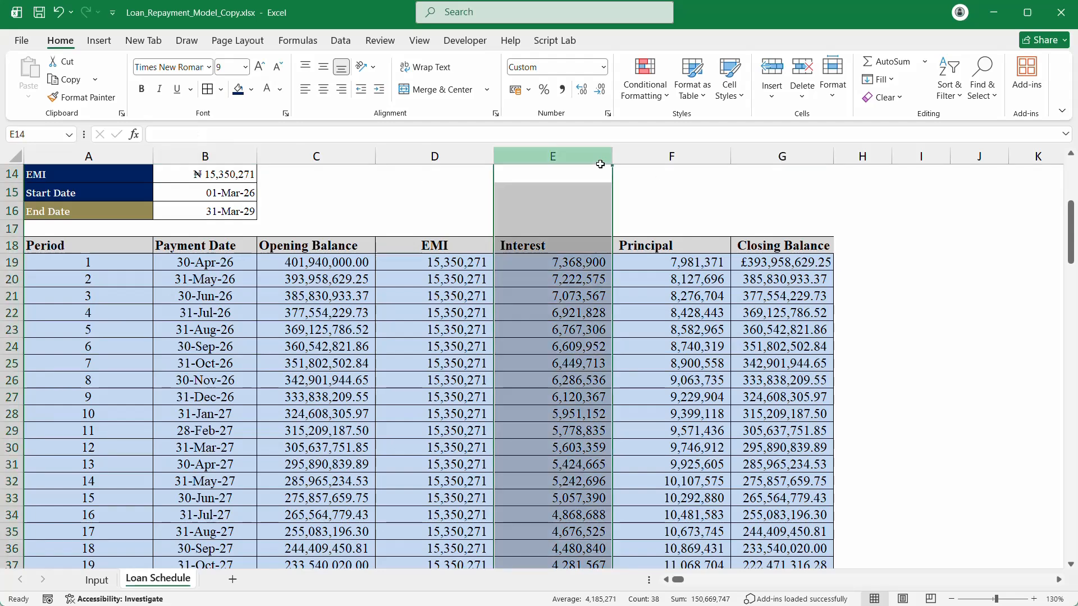
{"action": "left_click", "coordinate": [571, 181]}
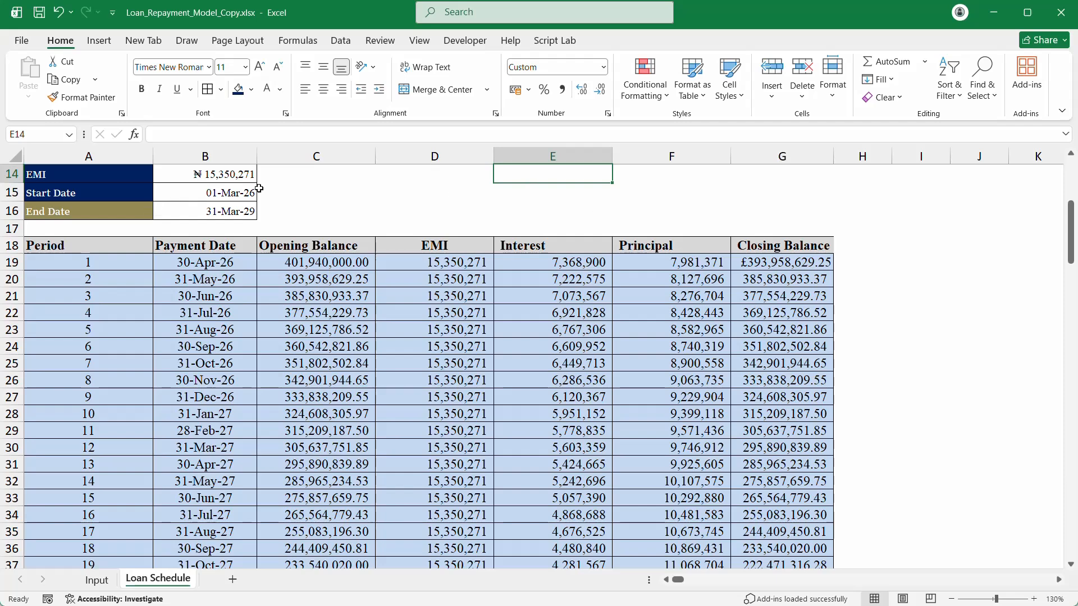
{"action": "scroll", "coordinate": [752, 180], "scroll_direction": "up", "scroll_amount": 5}
{"action": "left_click", "coordinate": [590, 238]}
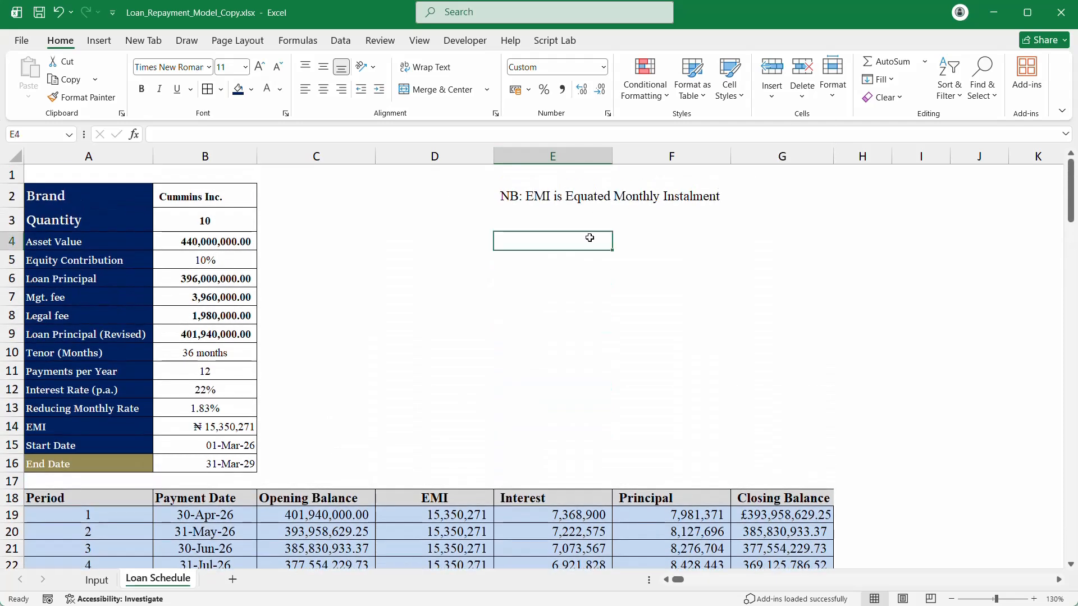
{"action": "type", "text": "curr"}
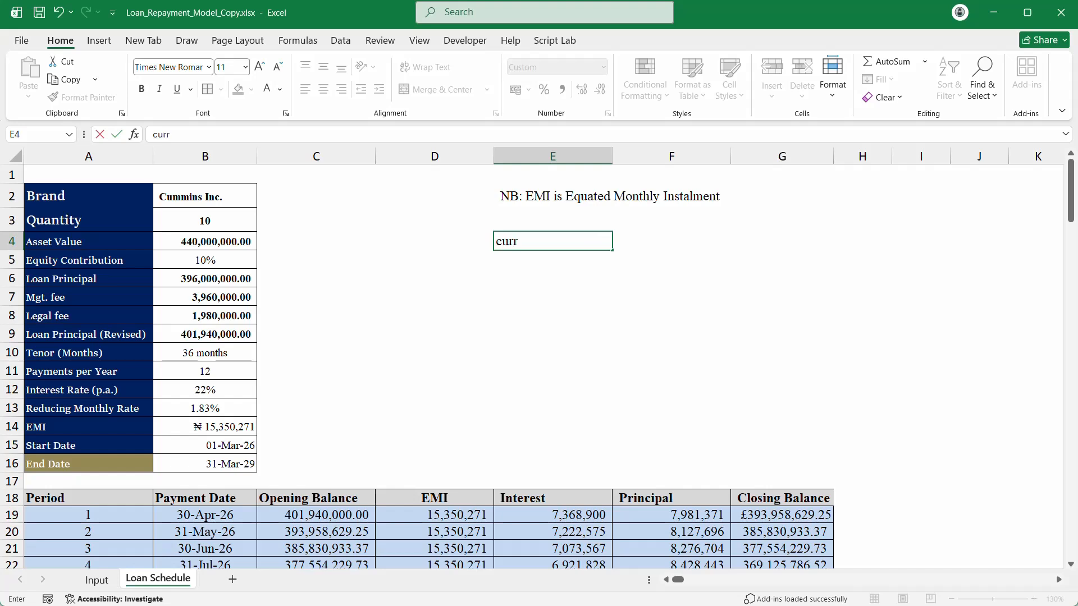
{"action": "type", "text": "ent period"}
{"action": "key", "text": "Return"}
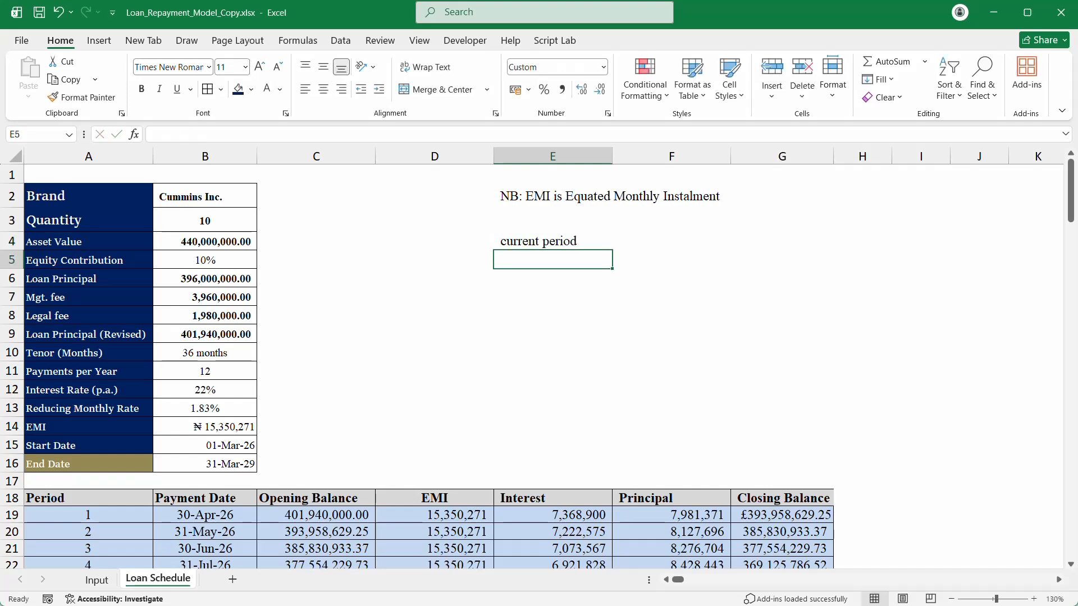
Step: Paste B21's 30-Jun-26 payment date into F4 as a value, formatted as a date
{"action": "left_click_drag", "start_coordinate": [673, 234], "coordinate": [672, 231]}
{"action": "left_click", "coordinate": [660, 240]}
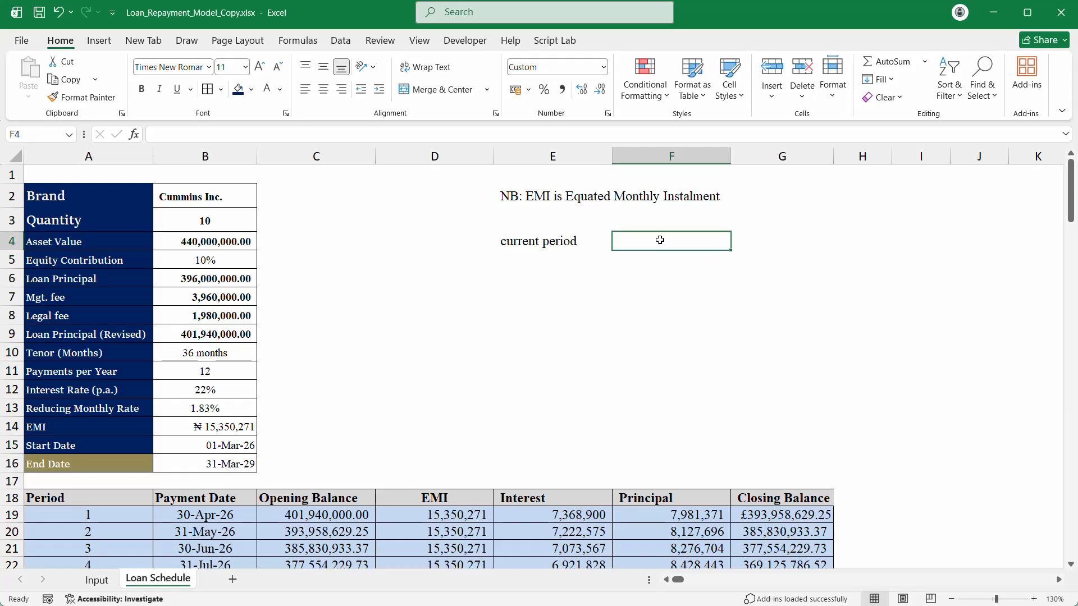
{"action": "scroll", "coordinate": [660, 240], "scroll_direction": "down", "scroll_amount": 1}
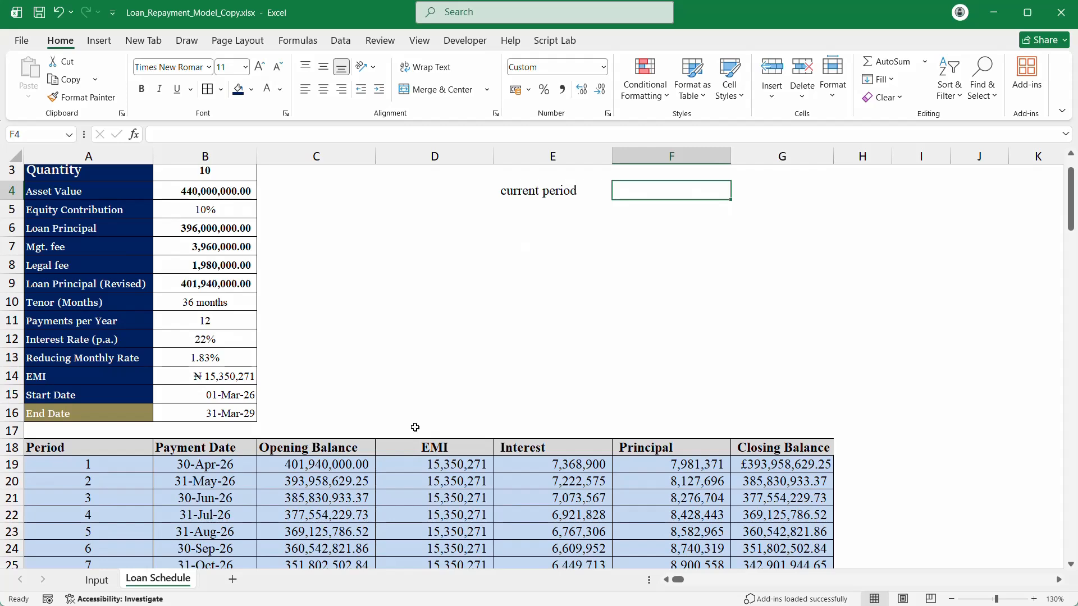
{"action": "left_click", "coordinate": [209, 498]}
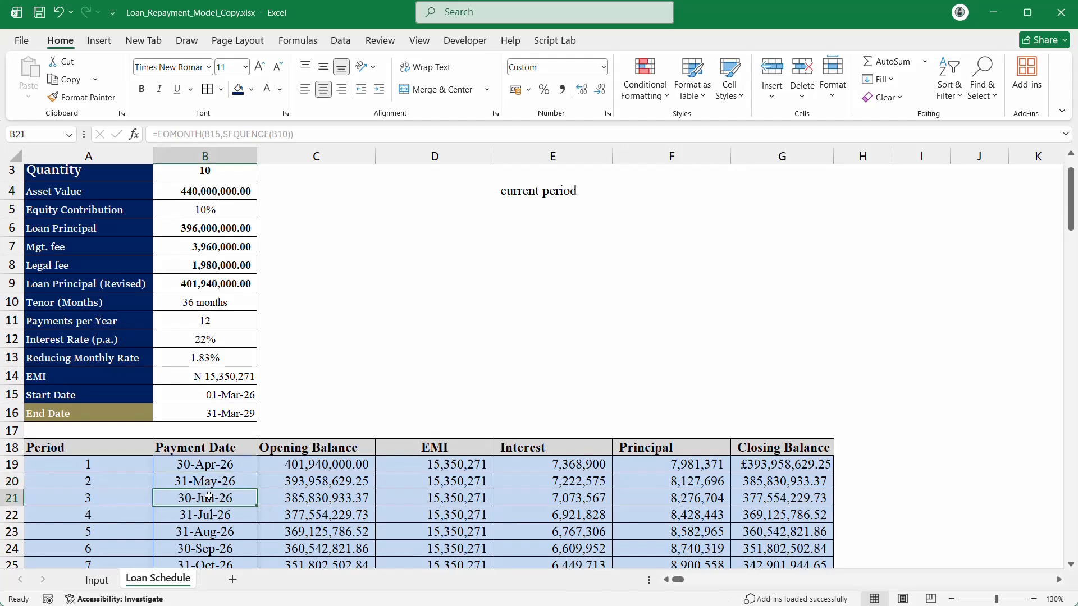
{"action": "key", "text": "ctrl+c"}
{"action": "scroll", "coordinate": [582, 422], "scroll_direction": "up", "scroll_amount": 1}
{"action": "left_click", "coordinate": [685, 240]}
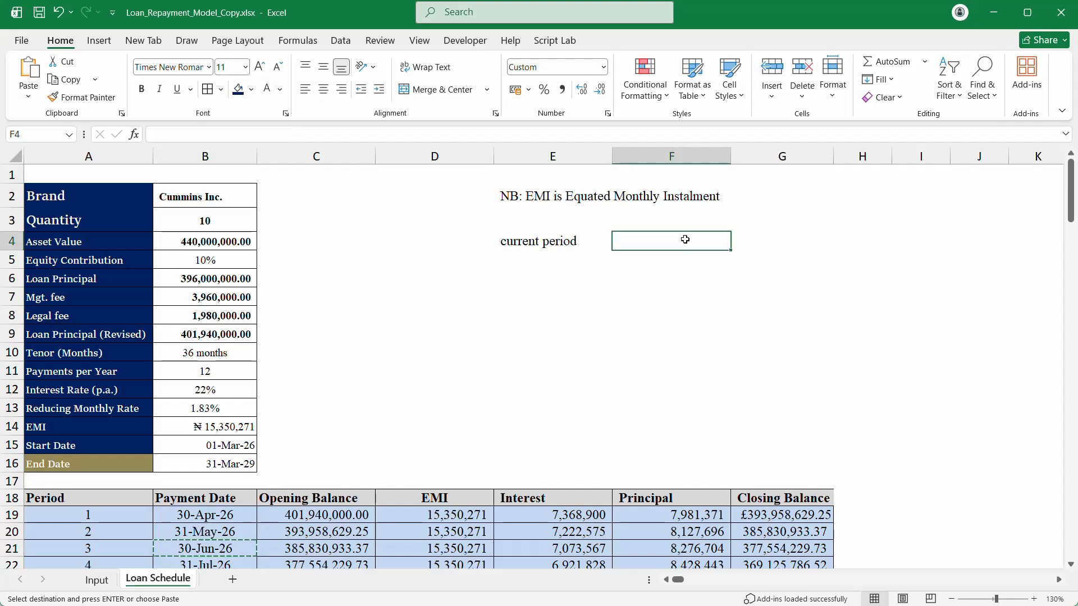
{"action": "right_click", "coordinate": [685, 240]}
{"action": "left_click", "coordinate": [741, 296]}
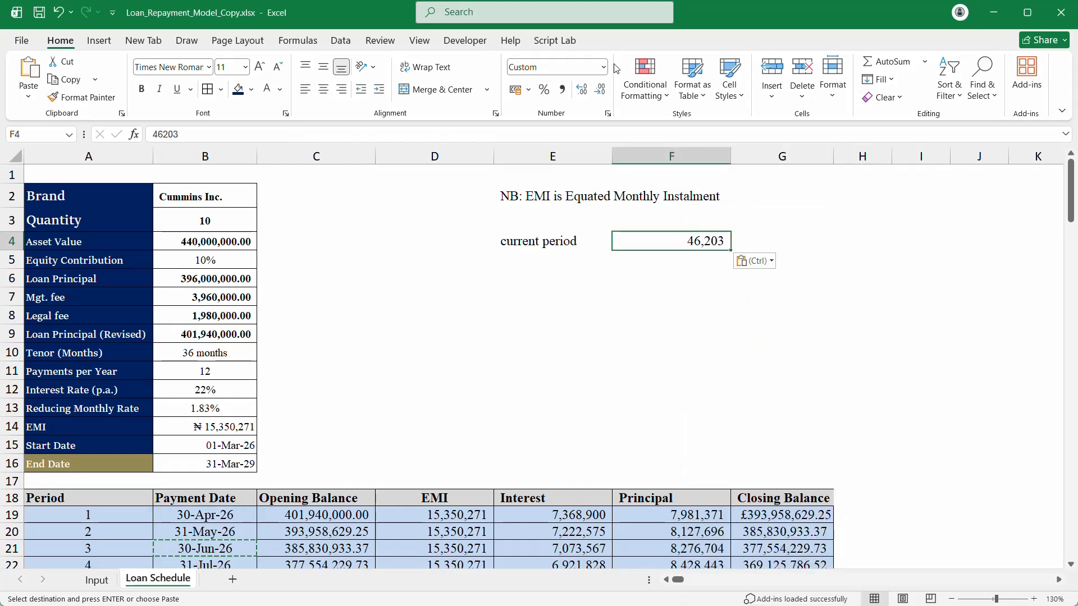
{"action": "key", "text": "ctrl+shift+3"}
{"action": "scroll", "coordinate": [605, 77], "scroll_direction": "down", "scroll_amount": 2}
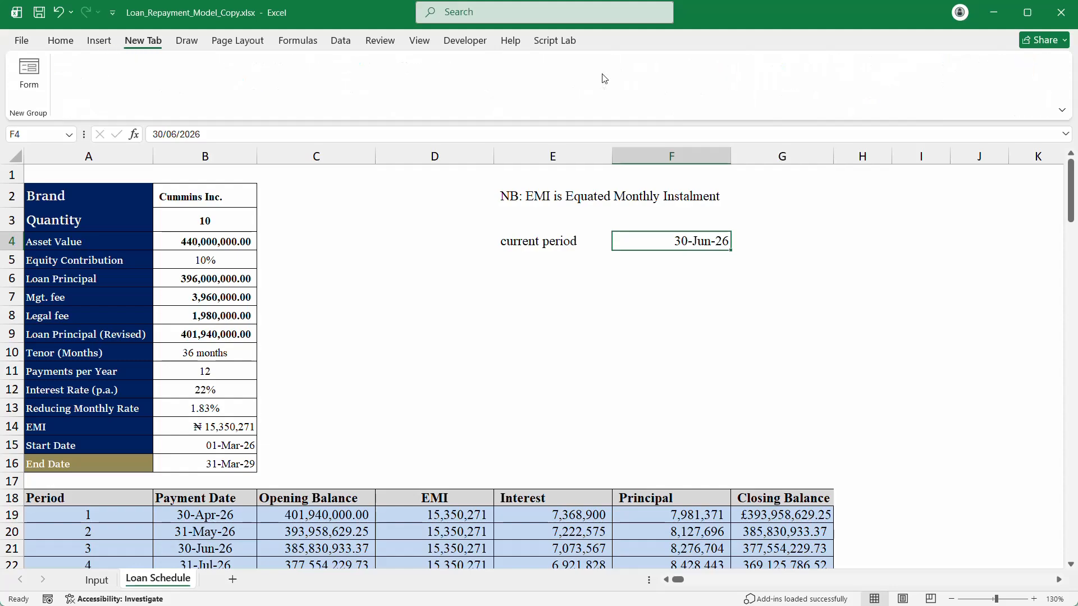
{"action": "left_click", "coordinate": [552, 330]}
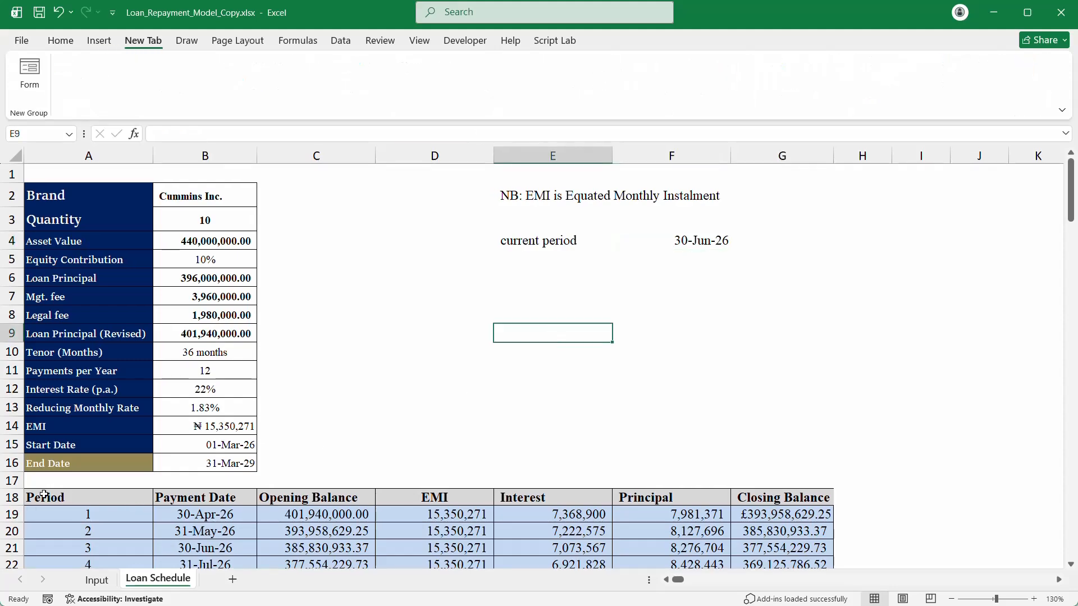
{"action": "left_click_drag", "start_coordinate": [53, 497], "coordinate": [769, 449]}
Step: Select the schedule rows from period 1 in row 19 through column G, then scroll back up
{"action": "left_click_drag", "start_coordinate": [1072, 447], "coordinate": [1070, 22]}
{"action": "left_click", "coordinate": [418, 449]}
{"action": "left_click", "coordinate": [368, 536]}
{"action": "left_click_drag", "start_coordinate": [368, 536], "coordinate": [393, 497]}
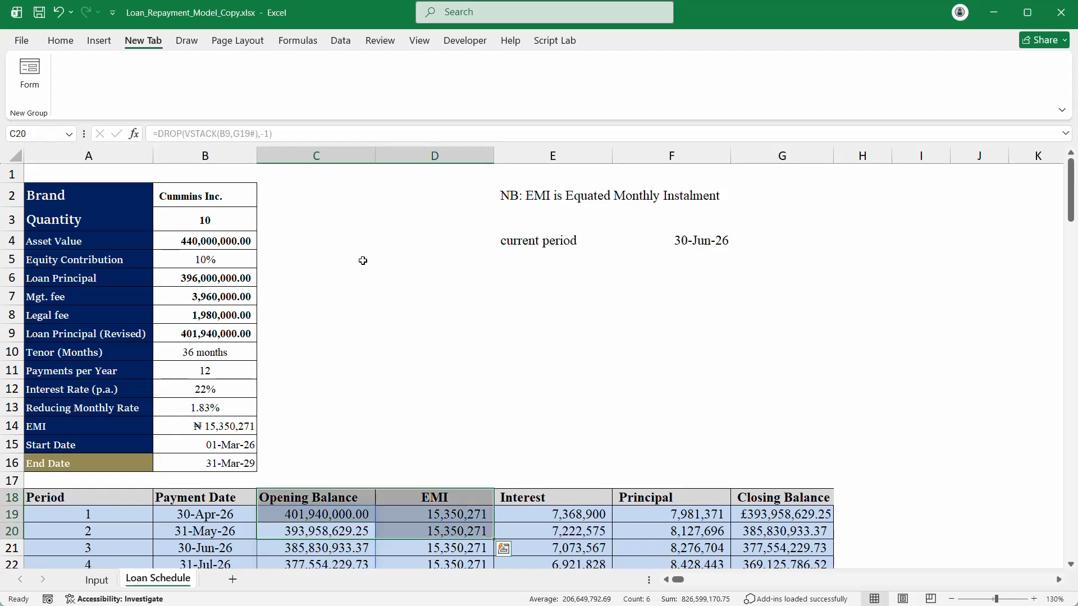
{"action": "left_click", "coordinate": [241, 510]}
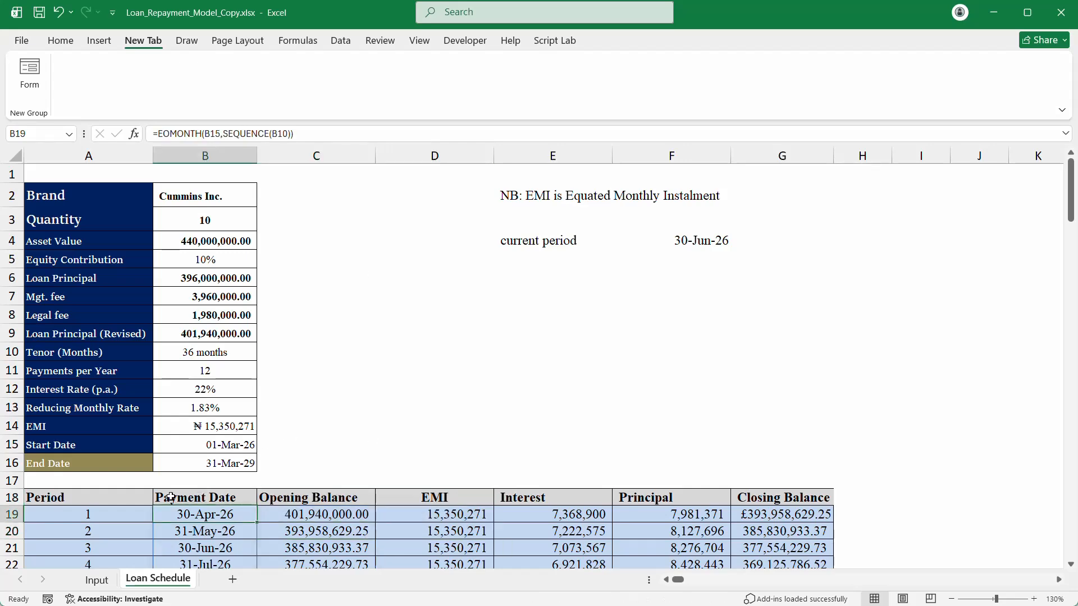
{"action": "left_click_drag", "start_coordinate": [98, 505], "coordinate": [786, 530]}
{"action": "left_click_drag", "start_coordinate": [96, 424], "coordinate": [816, 460]}
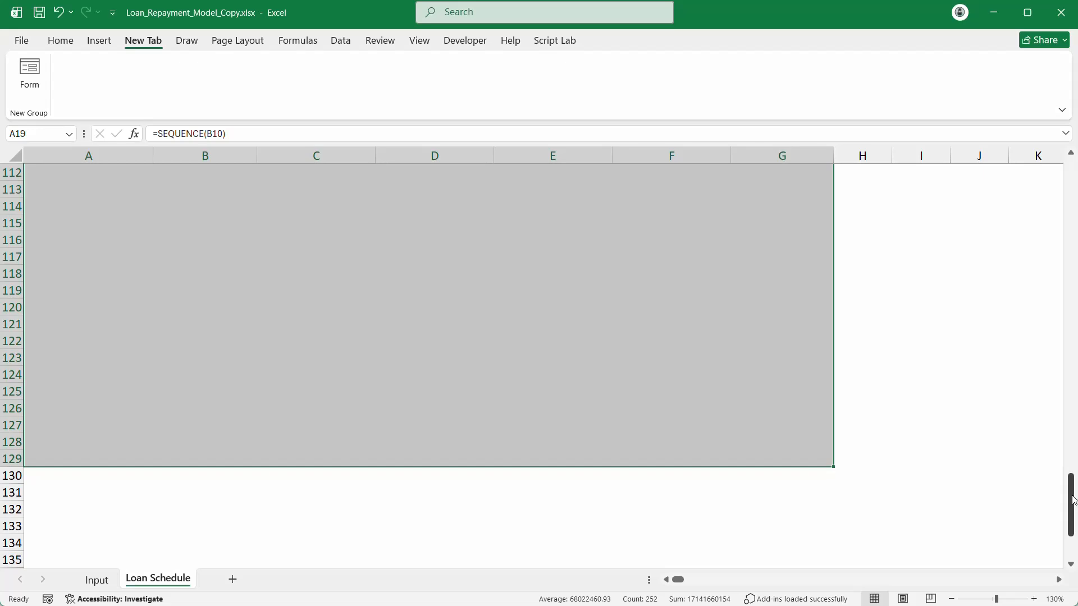
{"action": "left_click_drag", "start_coordinate": [1073, 499], "coordinate": [1073, 185]}
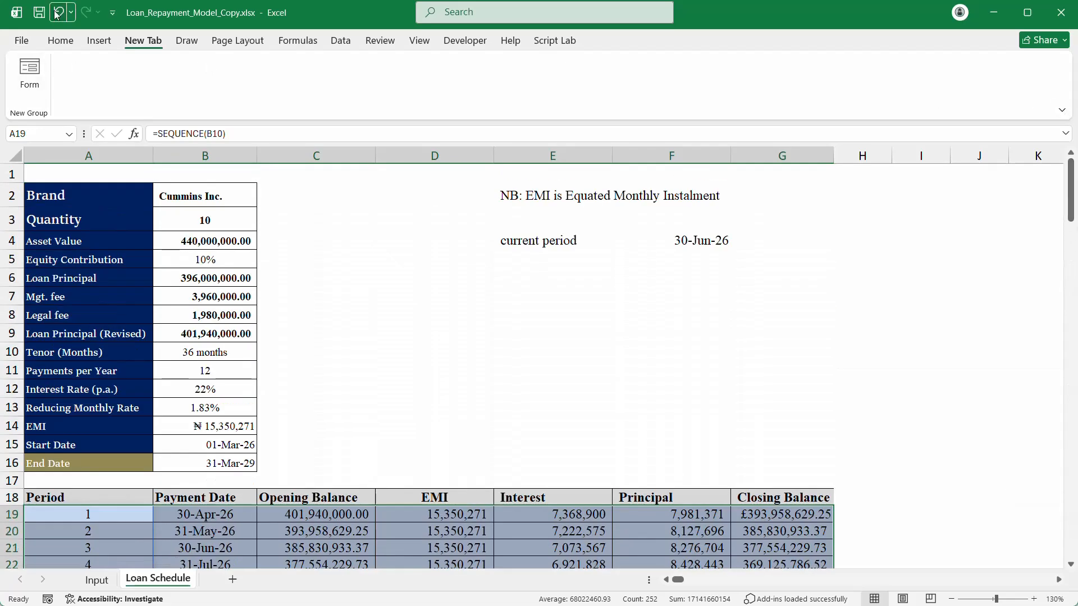
Step: Create a new formula-based conditional formatting rule =$B19=$F$4
{"action": "left_click", "coordinate": [65, 43]}
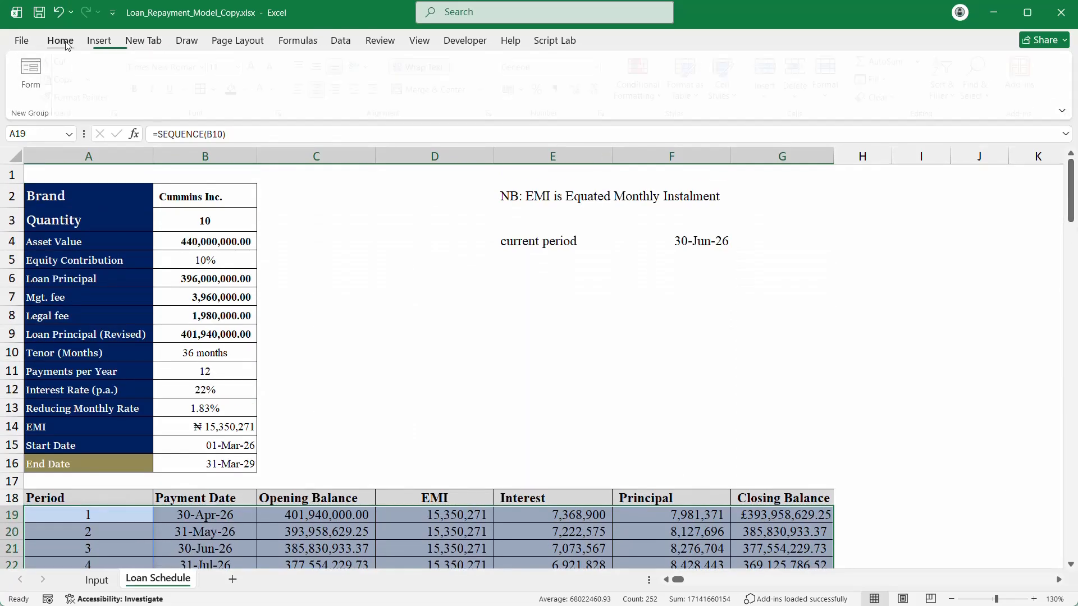
{"action": "left_click", "coordinate": [645, 78]}
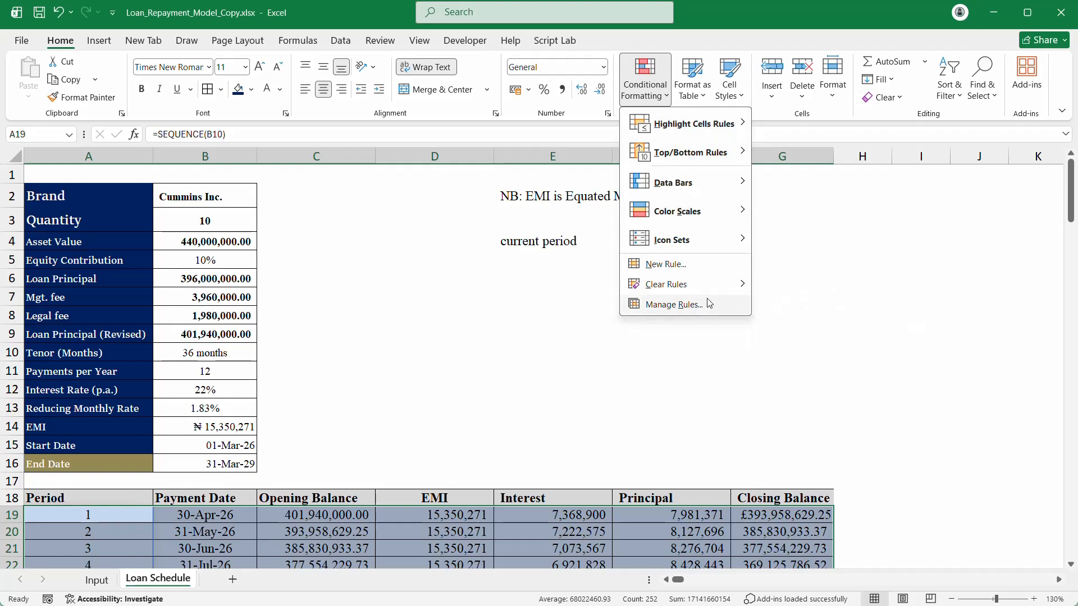
{"action": "left_click", "coordinate": [702, 264]}
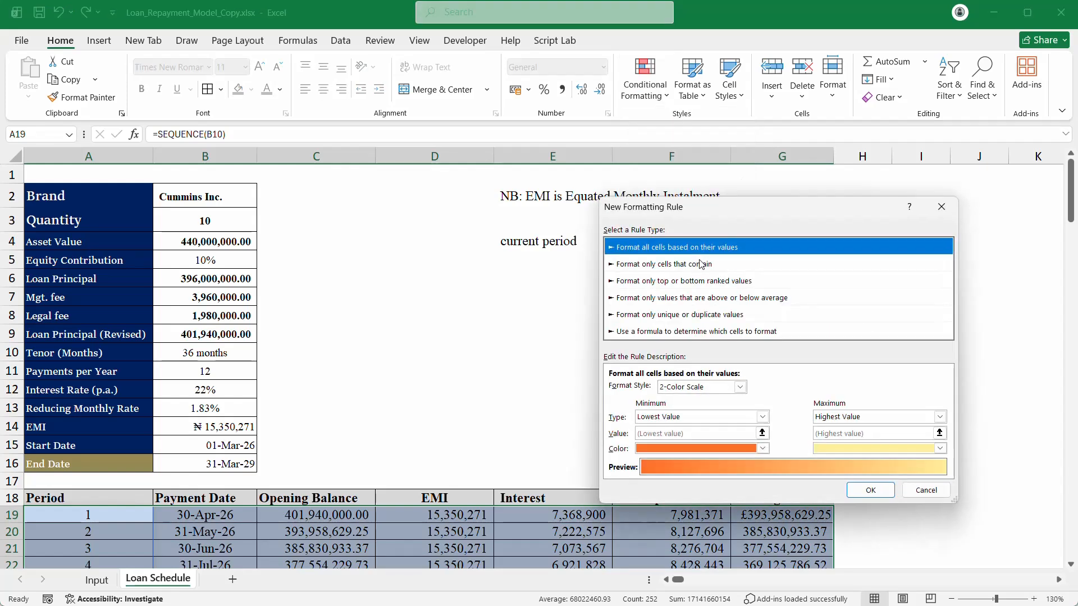
{"action": "left_click", "coordinate": [706, 315]}
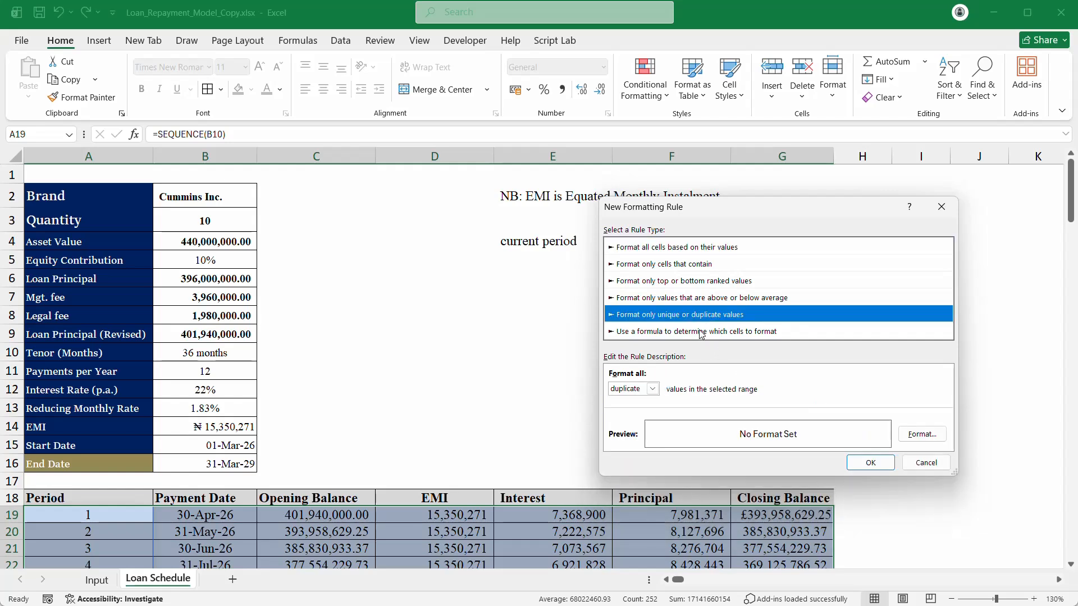
{"action": "left_click", "coordinate": [696, 333]}
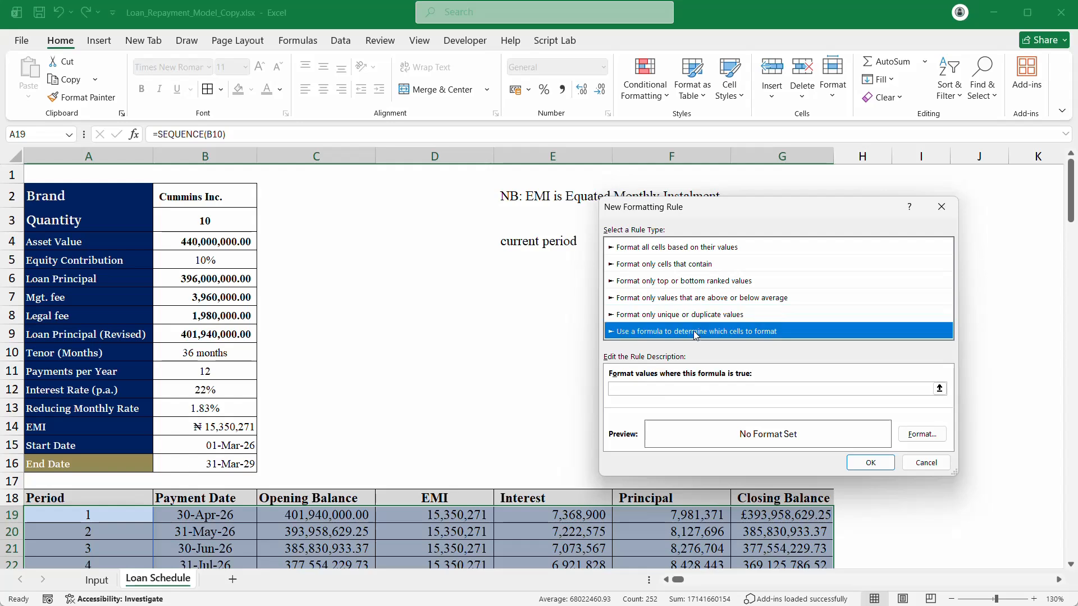
{"action": "left_click", "coordinate": [655, 393]}
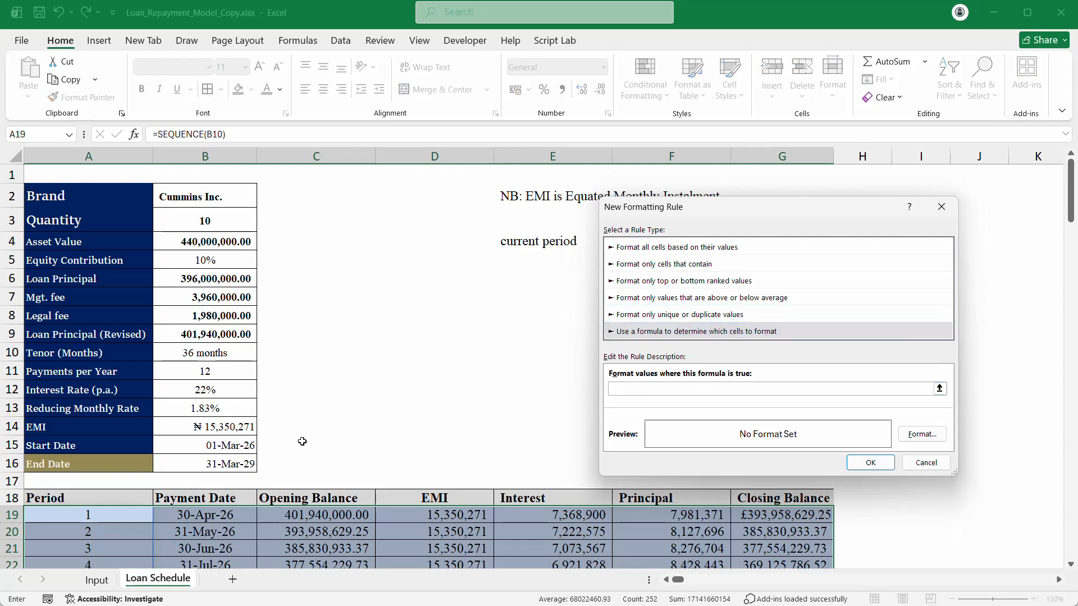
{"action": "left_click", "coordinate": [216, 520]}
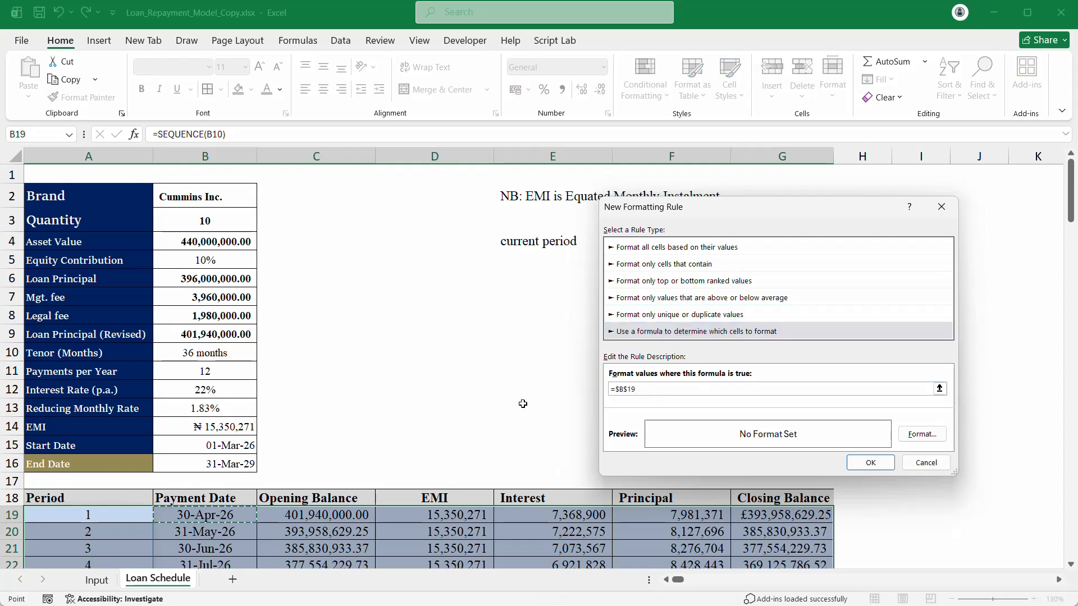
{"action": "left_click", "coordinate": [629, 389]}
{"action": "type", "text": "+$A$"}
{"action": "key", "text": "BackSpace"}
{"action": "key", "text": "Delete"}
{"action": "key", "text": "Delete"}
{"action": "left_click_drag", "start_coordinate": [702, 209], "coordinate": [604, 299]}
{"action": "left_click", "coordinate": [705, 240]}
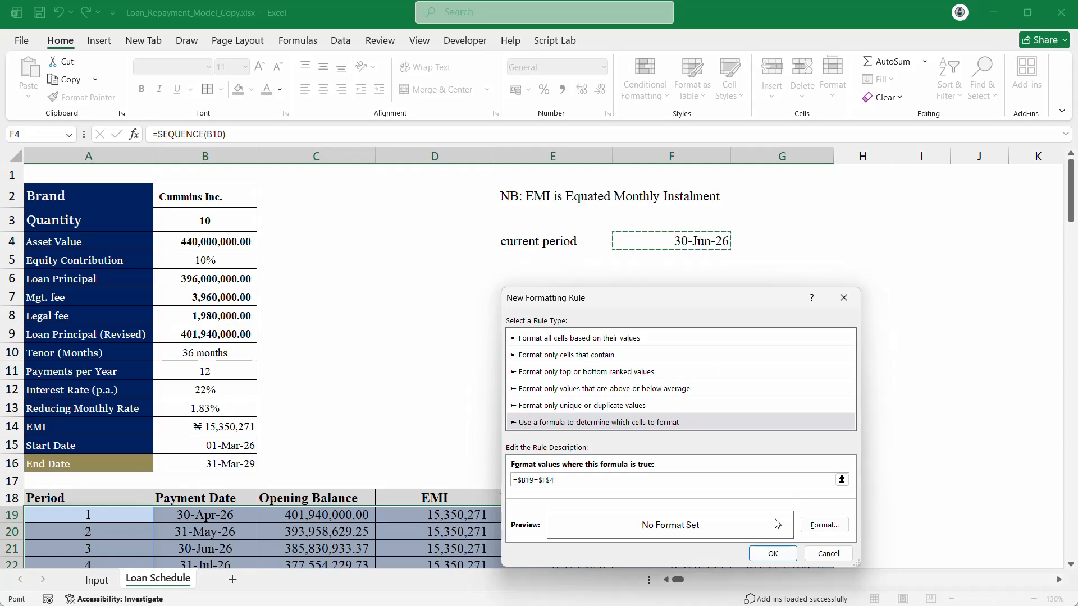
Step: Give the rule a red fill with white text
{"action": "left_click", "coordinate": [824, 525]}
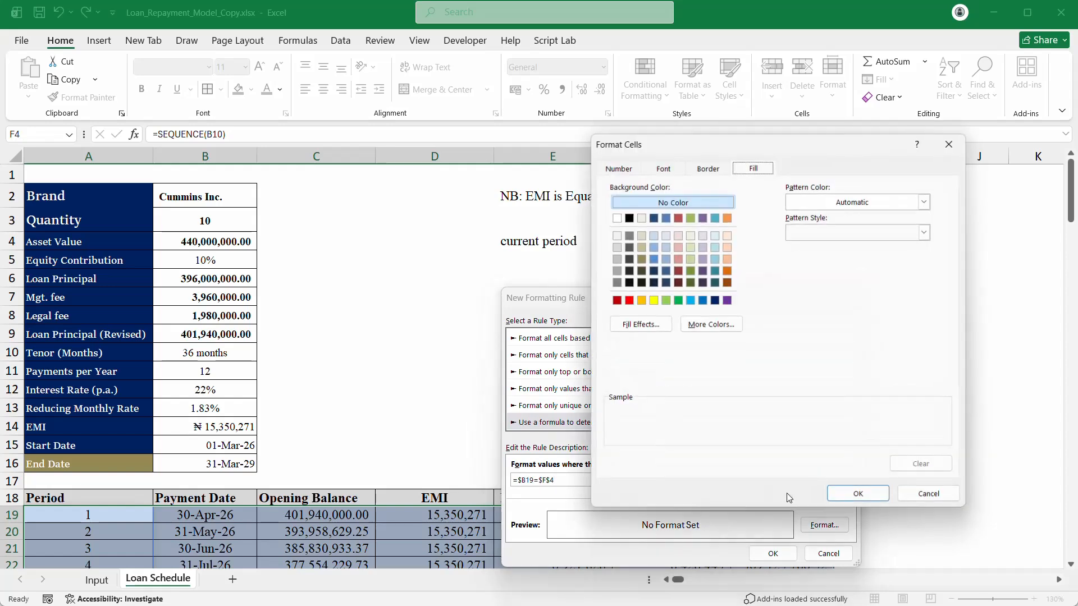
{"action": "left_click", "coordinate": [629, 302]}
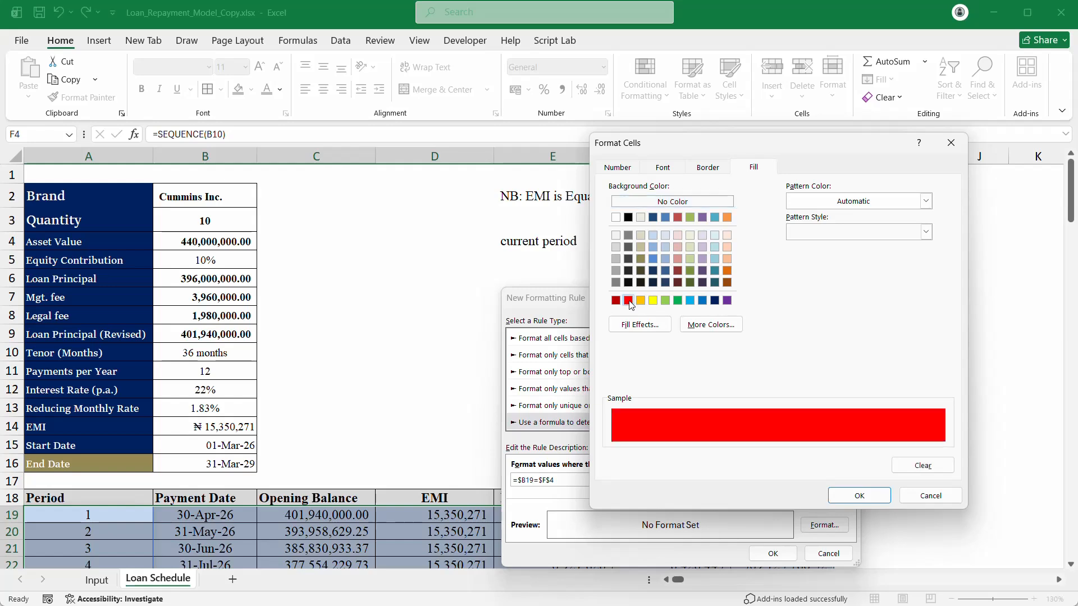
{"action": "left_click", "coordinate": [660, 168]}
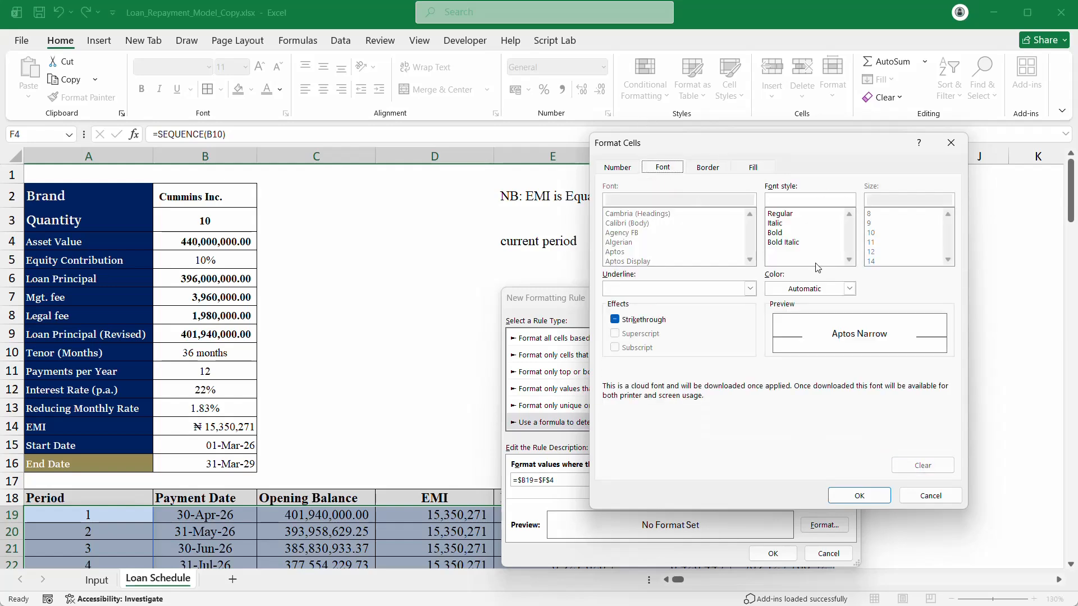
{"action": "left_click", "coordinate": [825, 289]}
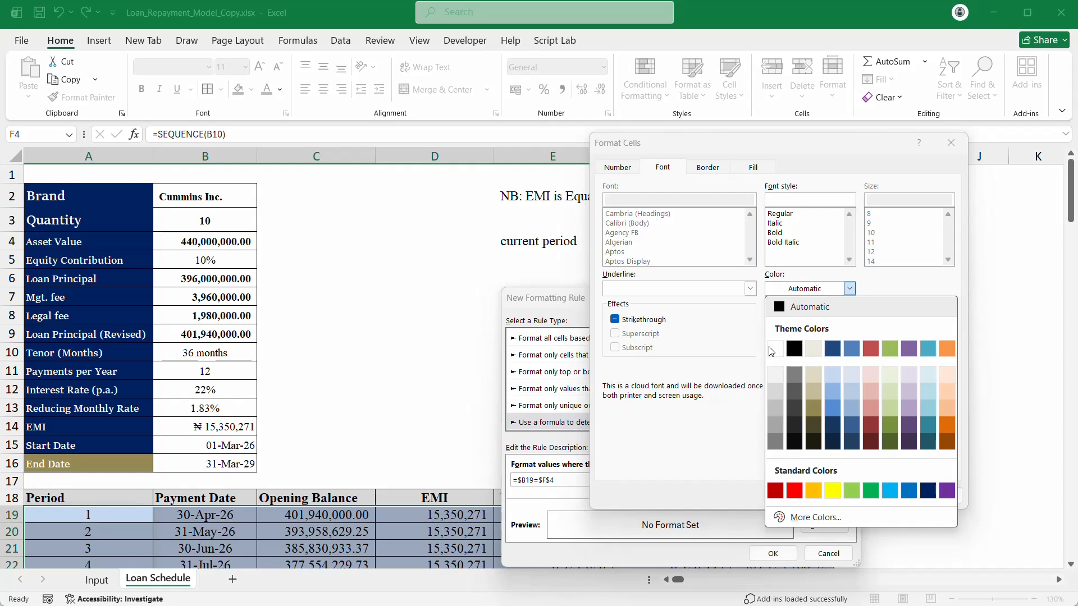
{"action": "left_click", "coordinate": [774, 349]}
{"action": "left_click", "coordinate": [859, 495]}
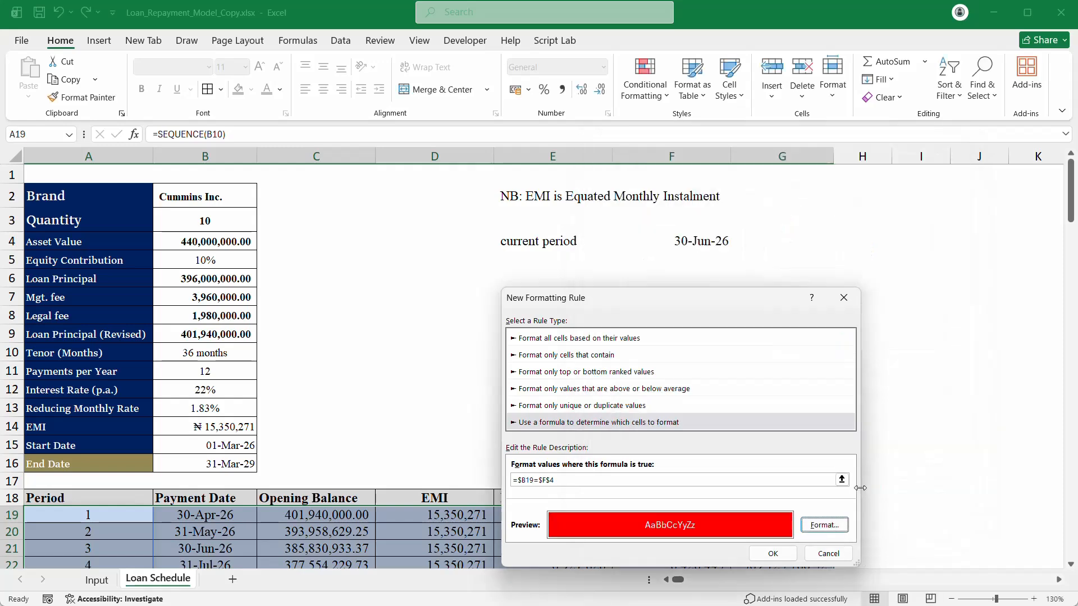
Step: Apply the new current-period highlighting rule to the schedule
{"action": "left_click", "coordinate": [769, 555]}
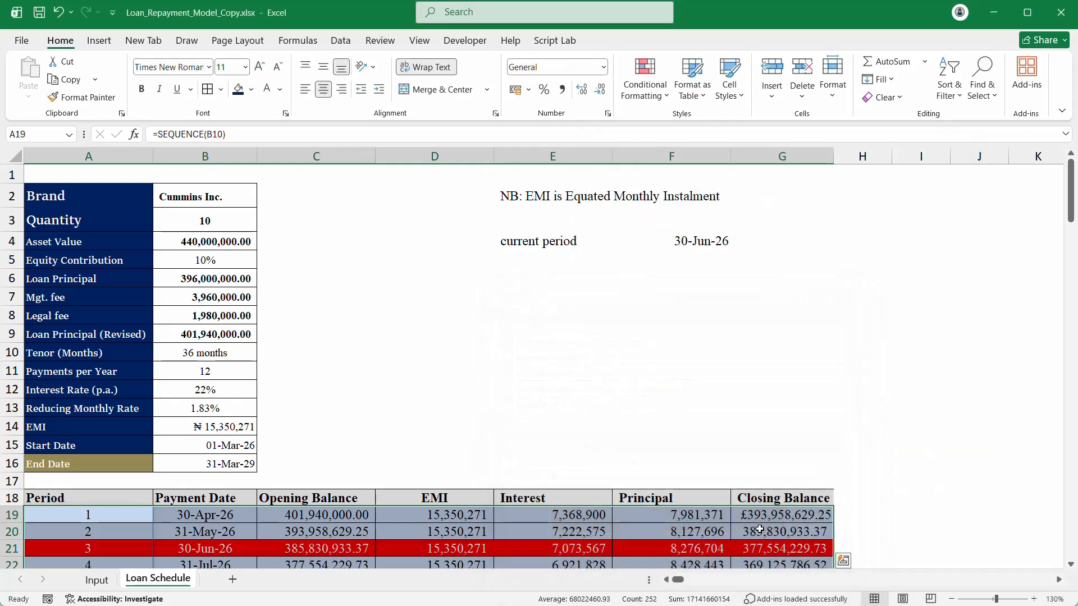
{"action": "scroll", "coordinate": [668, 424], "scroll_direction": "down", "scroll_amount": 2}
{"action": "scroll", "coordinate": [668, 424], "scroll_direction": "down", "scroll_amount": 2}
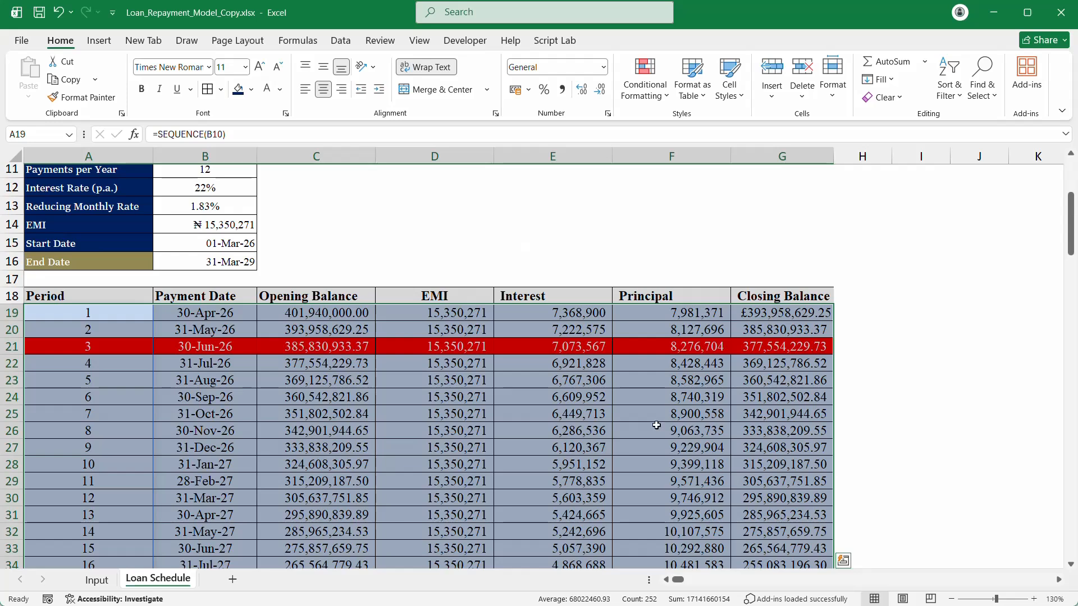
{"action": "left_click", "coordinate": [850, 241]}
{"action": "scroll", "coordinate": [847, 238], "scroll_direction": "up", "scroll_amount": 3}
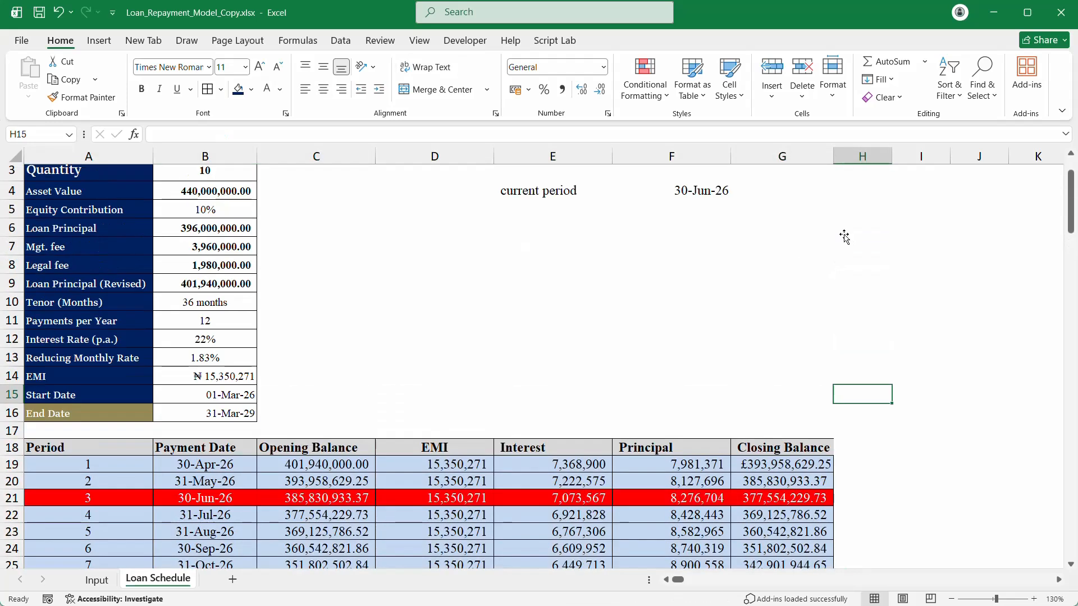
Step: Change the current period date in F4 to 31-Jul-26
{"action": "left_click", "coordinate": [709, 191]}
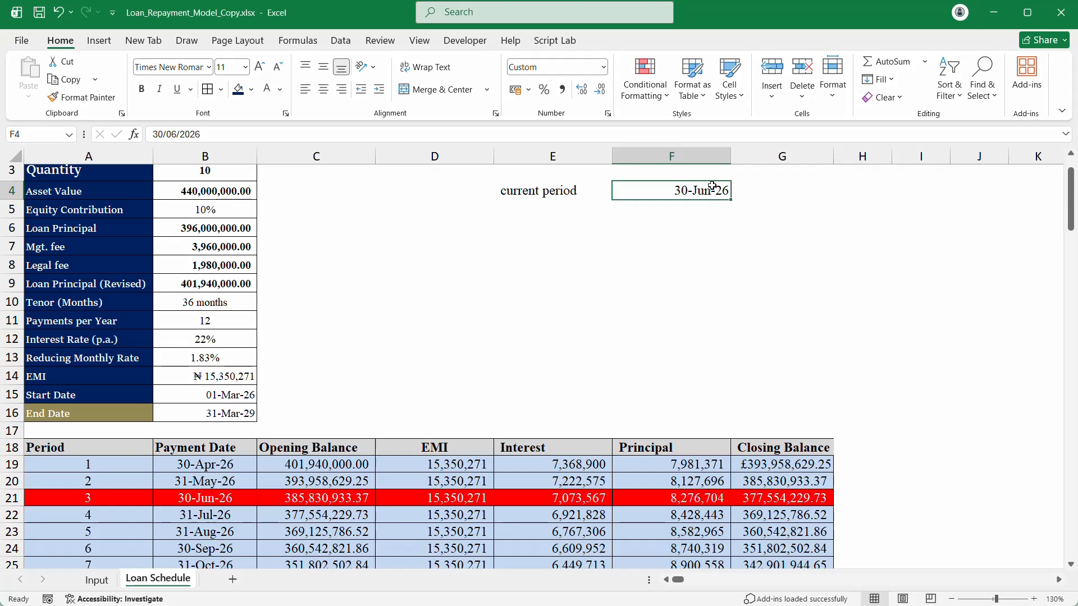
{"action": "double_click", "coordinate": [709, 191]}
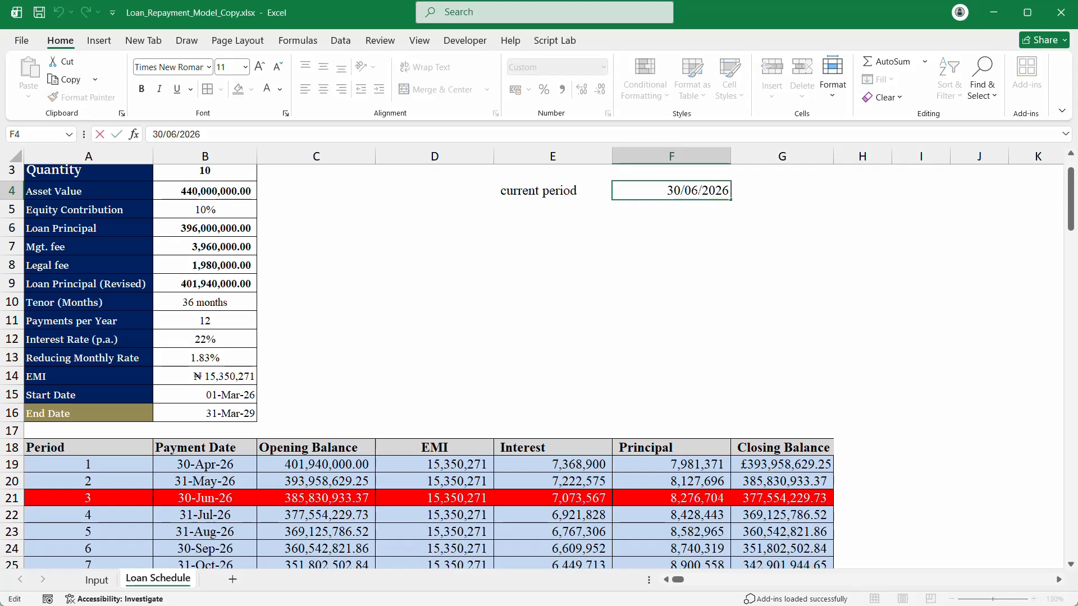
{"action": "key", "text": "BackSpace"}
{"action": "type", "text": "7\\"}
{"action": "key", "text": "Return"}
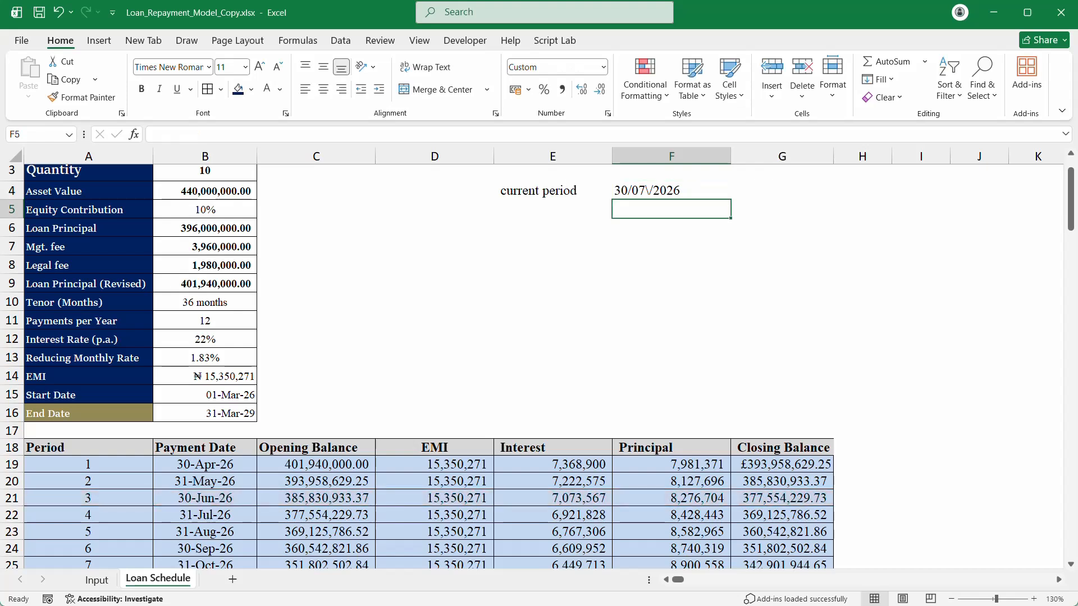
{"action": "double_click", "coordinate": [659, 189]}
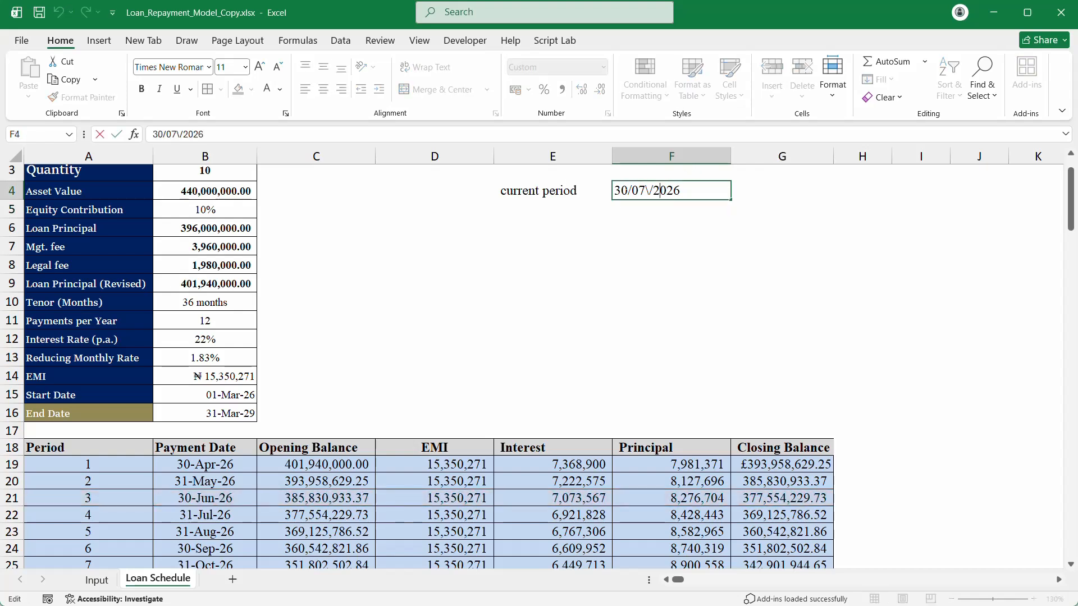
{"action": "left_click_drag", "start_coordinate": [646, 190], "coordinate": [650, 190]}
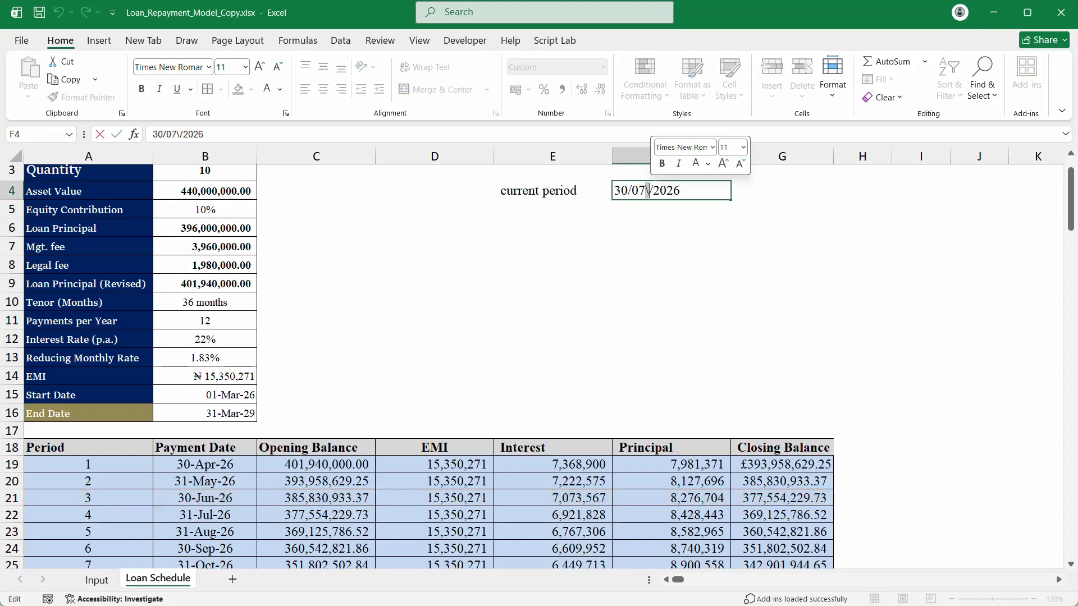
{"action": "key", "text": "BackSpace"}
{"action": "key", "text": "Return"}
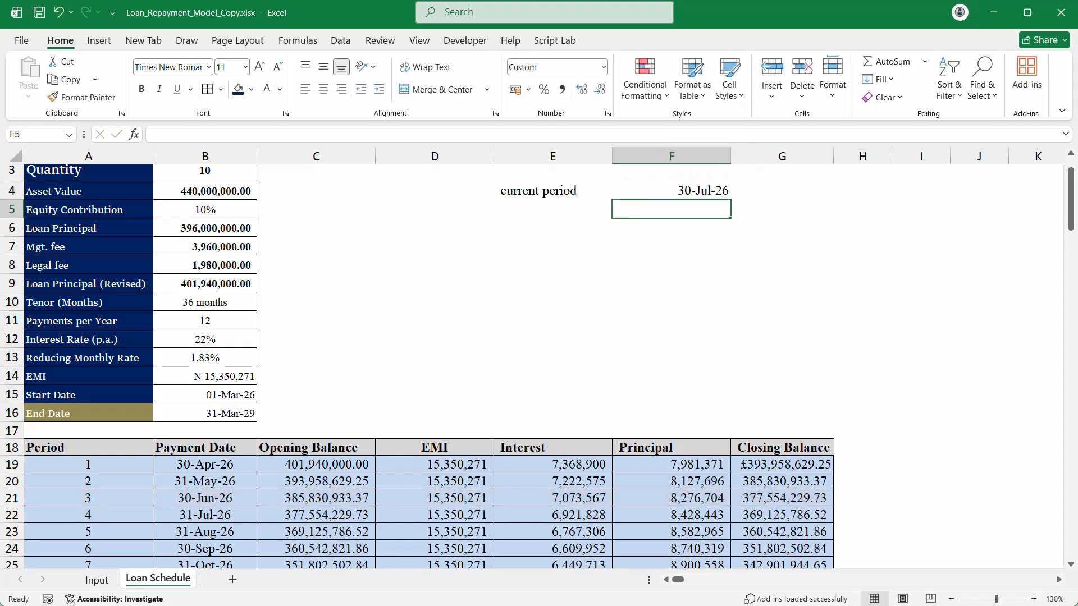
{"action": "double_click", "coordinate": [675, 189]}
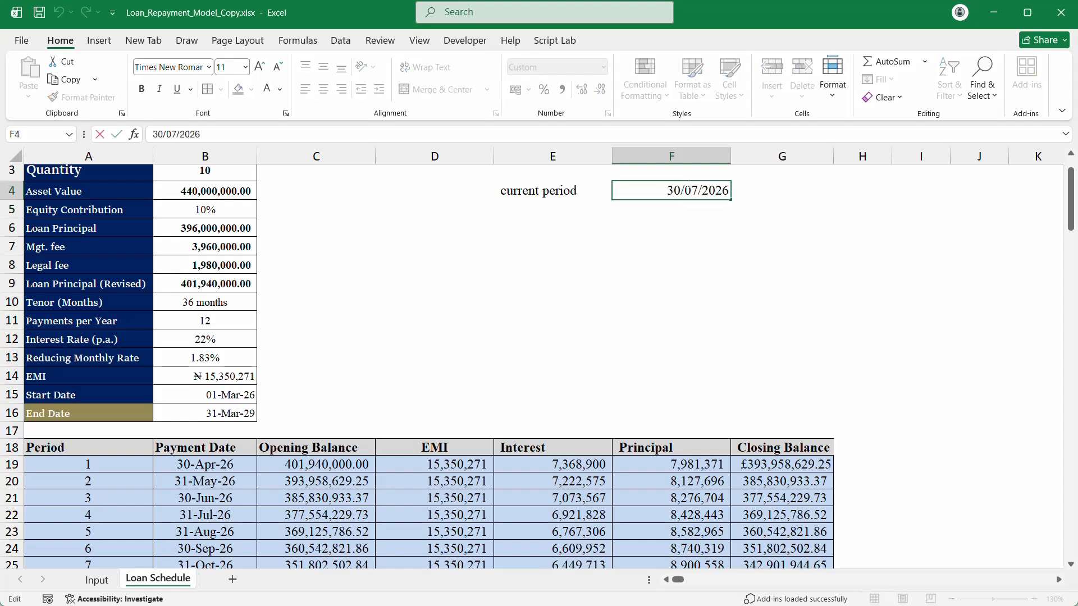
{"action": "key", "text": "BackSpace"}
{"action": "type", "text": "1"}
{"action": "key", "text": "Return"}
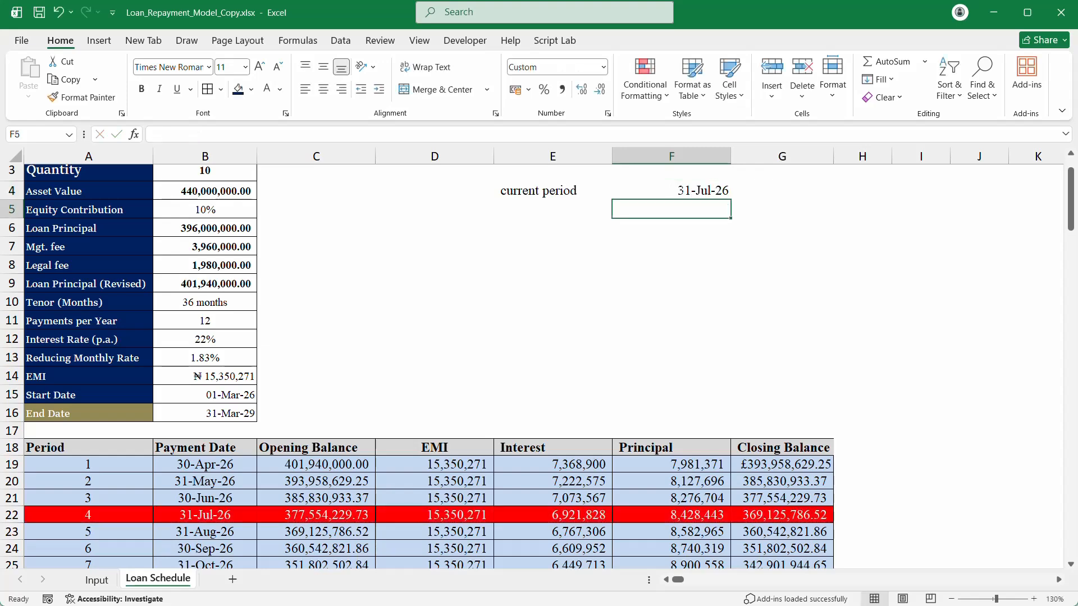
Step: Change F4 to 31-Jul-28 and confirm the period 28 row turns red
{"action": "scroll", "coordinate": [688, 189], "scroll_direction": "up", "scroll_amount": 1}
{"action": "scroll", "coordinate": [691, 188], "scroll_direction": "down", "scroll_amount": 4}
{"action": "scroll", "coordinate": [691, 187], "scroll_direction": "up", "scroll_amount": 4}
{"action": "left_click", "coordinate": [686, 191]}
{"action": "scroll", "coordinate": [476, 288], "scroll_direction": "down", "scroll_amount": 1}
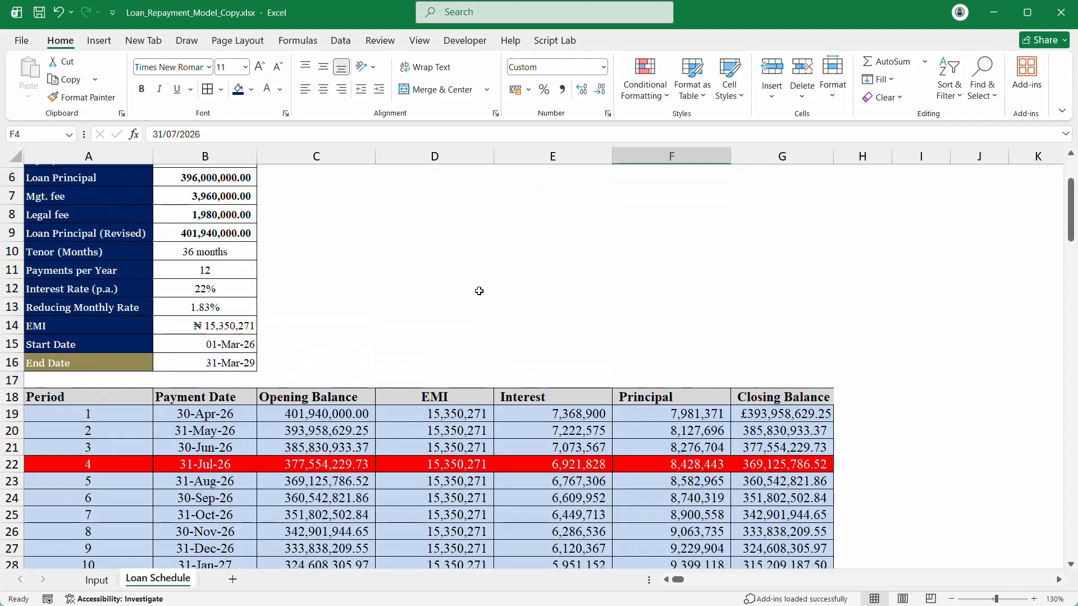
{"action": "scroll", "coordinate": [562, 252], "scroll_direction": "up", "scroll_amount": 2}
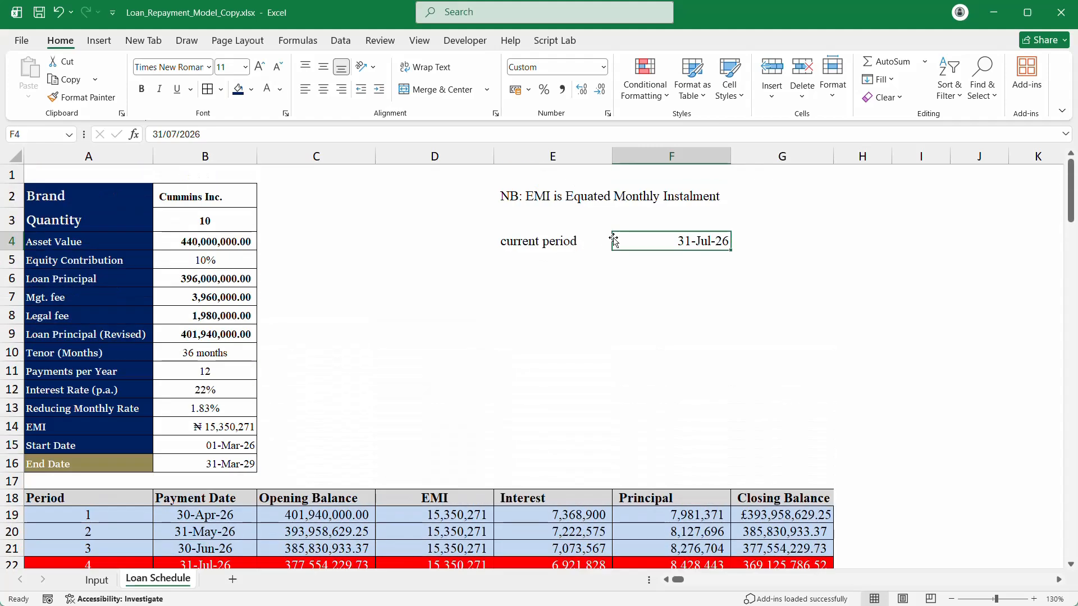
{"action": "scroll", "coordinate": [615, 240], "scroll_direction": "down", "scroll_amount": 13}
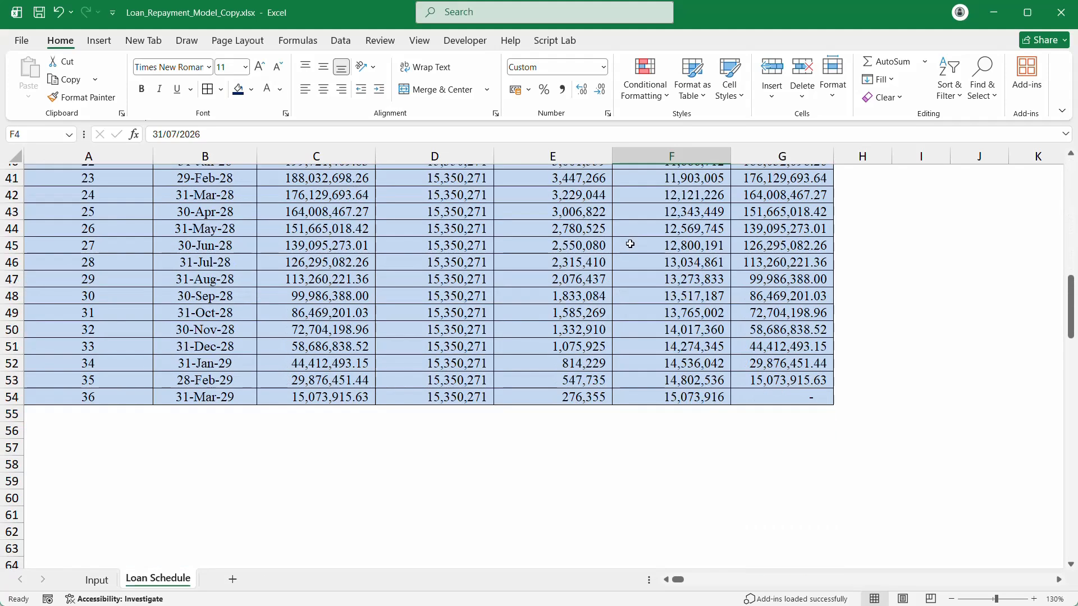
{"action": "scroll", "coordinate": [630, 244], "scroll_direction": "up", "scroll_amount": 13}
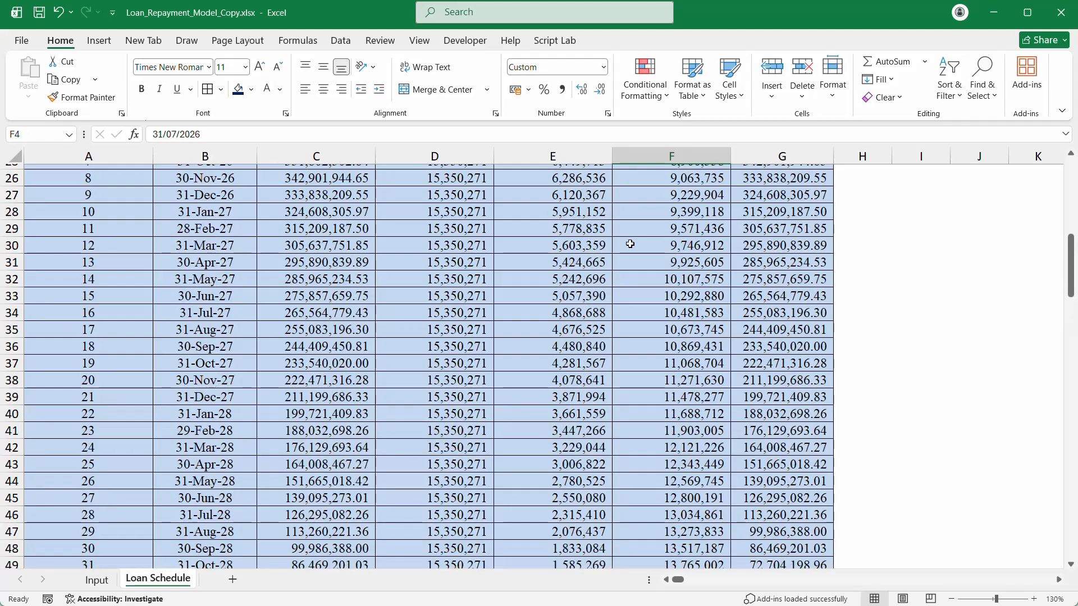
{"action": "scroll", "coordinate": [631, 242], "scroll_direction": "up", "scroll_amount": 1}
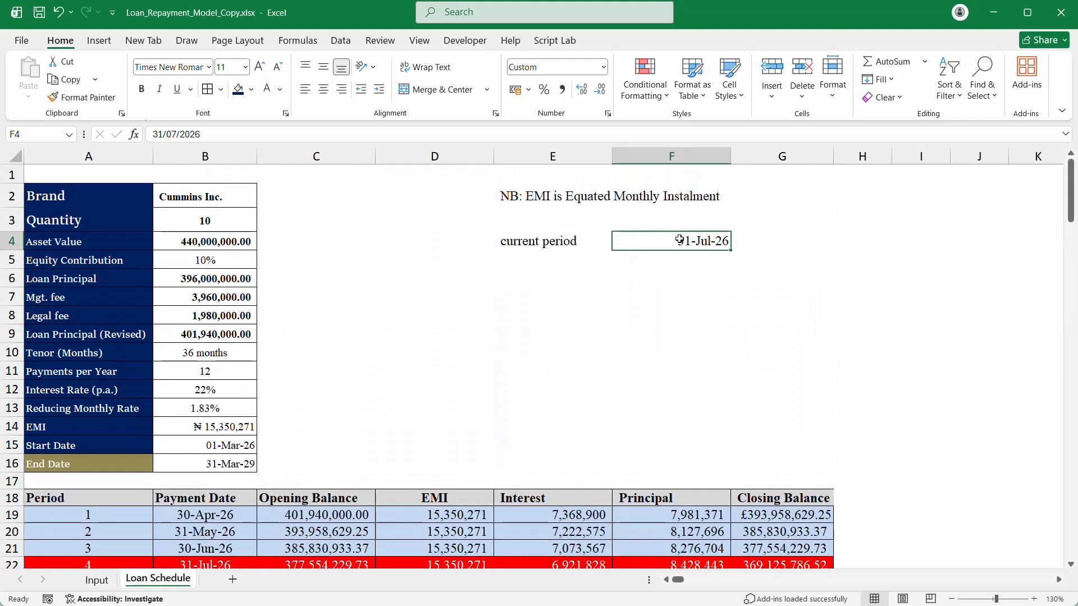
{"action": "left_click", "coordinate": [269, 133]}
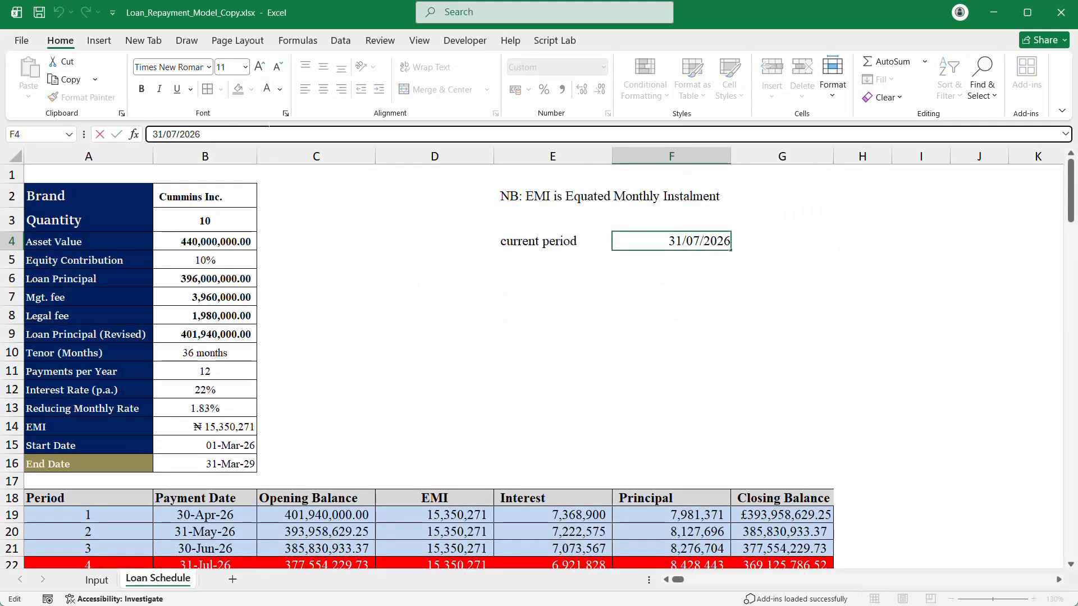
{"action": "key", "text": "BackSpace"}
{"action": "type", "text": "8"}
{"action": "key", "text": "Return"}
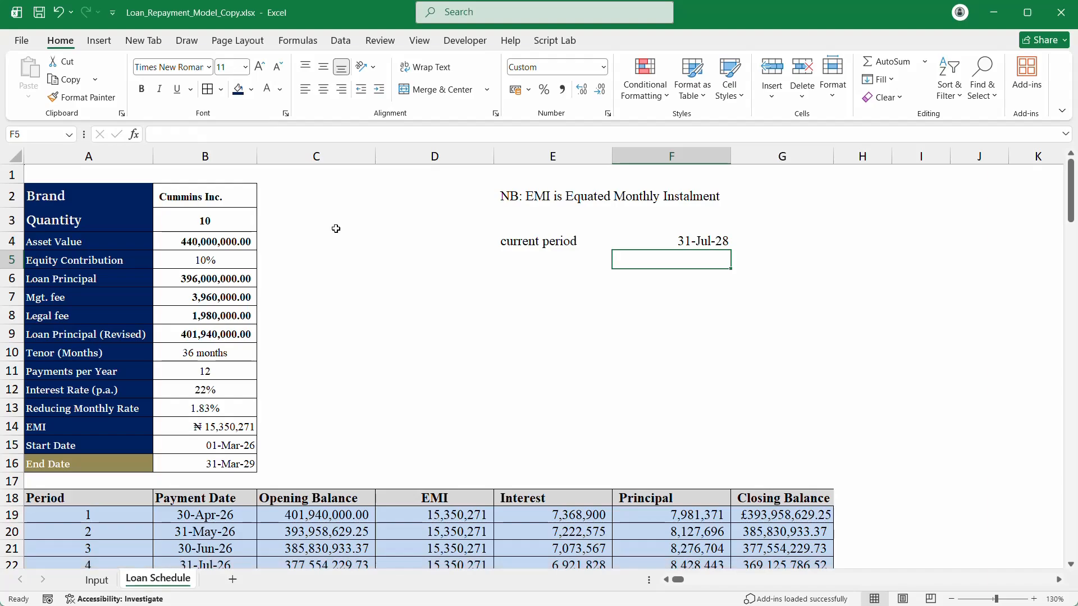
{"action": "scroll", "coordinate": [416, 245], "scroll_direction": "down", "scroll_amount": 12}
{"action": "scroll", "coordinate": [416, 244], "scroll_direction": "up", "scroll_amount": 5}
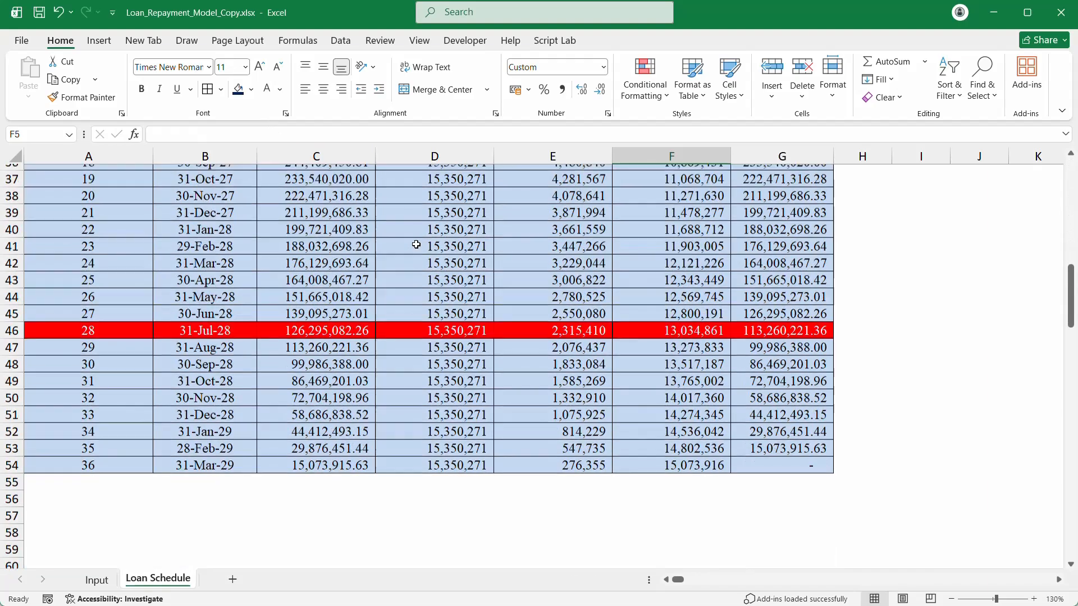
{"action": "scroll", "coordinate": [420, 241], "scroll_direction": "up", "scroll_amount": 3}
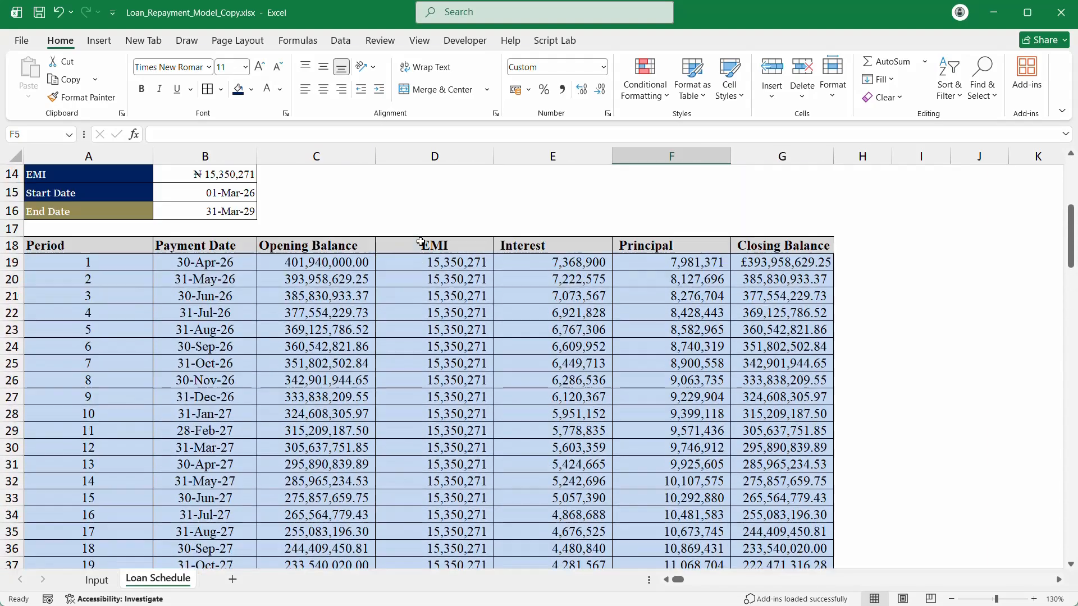
{"action": "scroll", "coordinate": [421, 242], "scroll_direction": "down", "scroll_amount": 3}
{"action": "scroll", "coordinate": [420, 241], "scroll_direction": "down", "scroll_amount": 4}
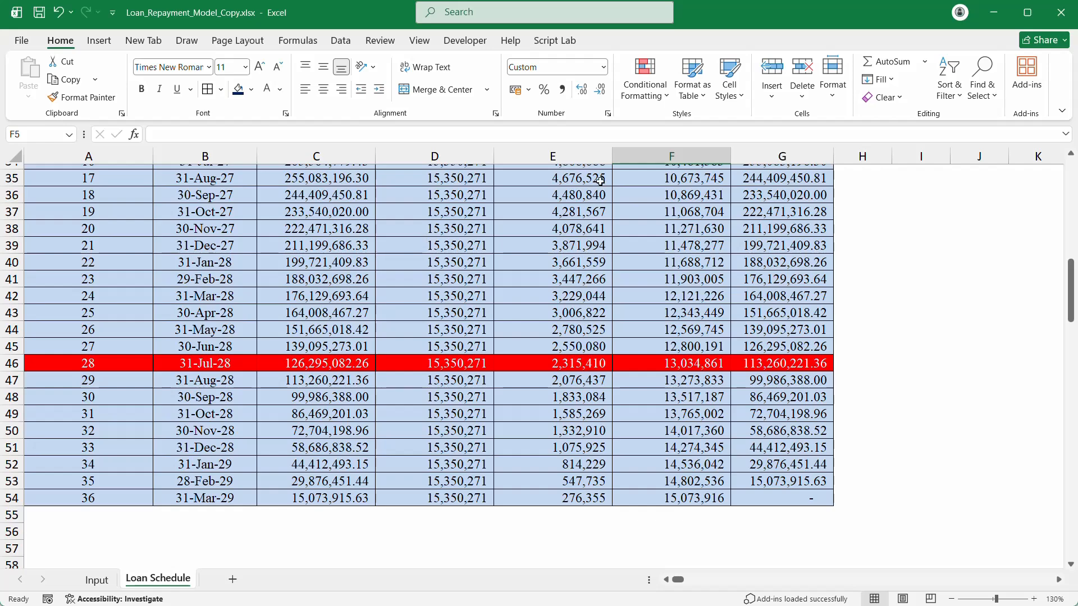
{"action": "scroll", "coordinate": [746, 169], "scroll_direction": "up", "scroll_amount": 3}
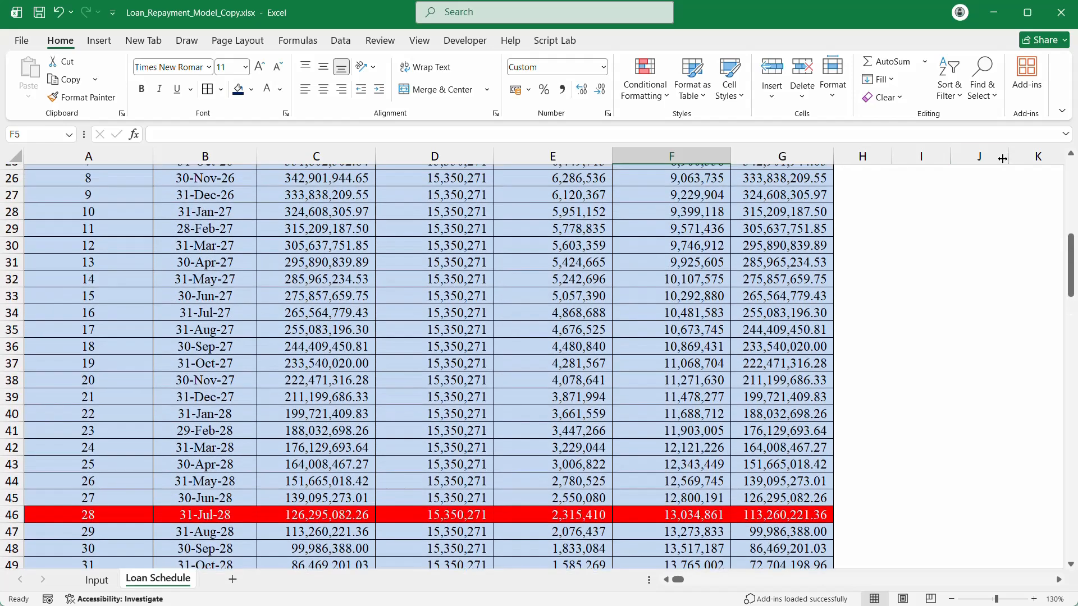
{"action": "scroll", "coordinate": [777, 252], "scroll_direction": "up", "scroll_amount": 5}
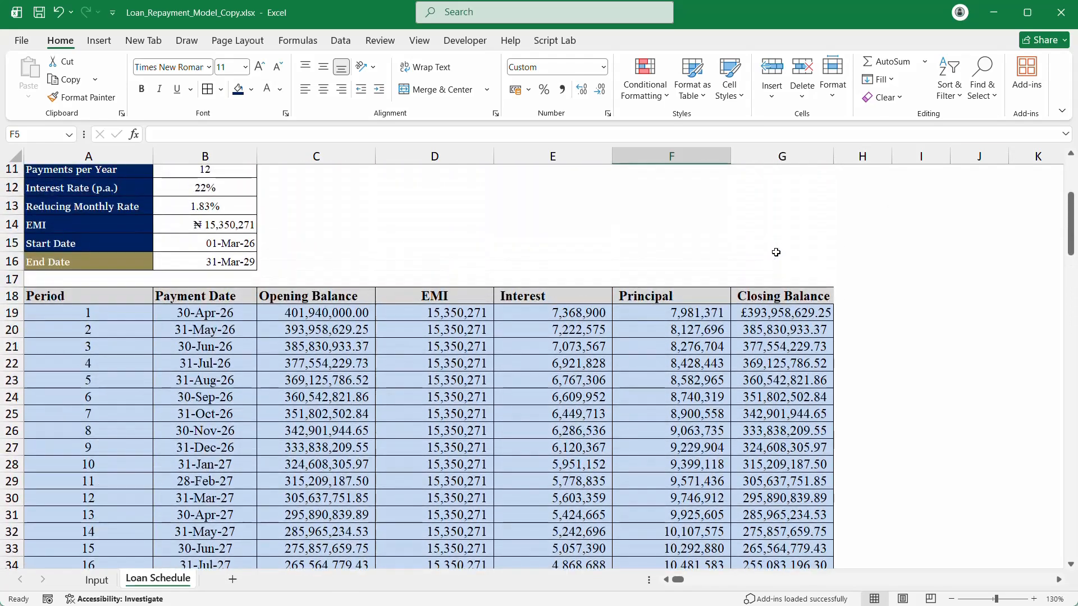
{"action": "scroll", "coordinate": [777, 253], "scroll_direction": "up", "scroll_amount": 1}
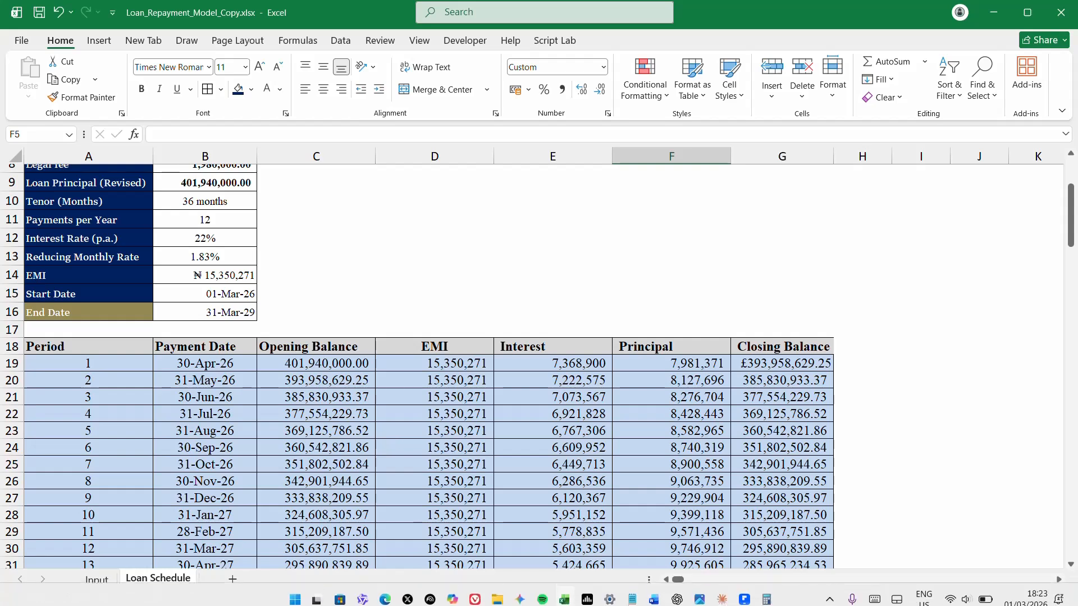
Step: Enter the labels 'Total Interest' in D8 and 'Total Principal' in D9
{"action": "mouse_move", "coordinate": [1015, 573]}
{"action": "left_click", "coordinate": [446, 222]}
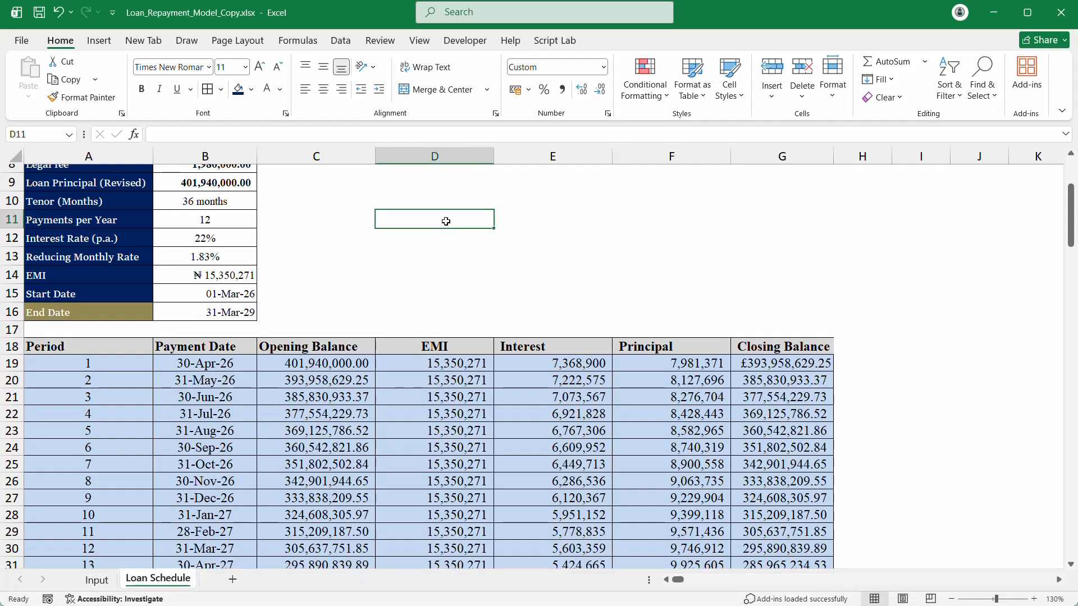
{"action": "scroll", "coordinate": [446, 221], "scroll_direction": "up", "scroll_amount": 3}
{"action": "left_click", "coordinate": [464, 323]}
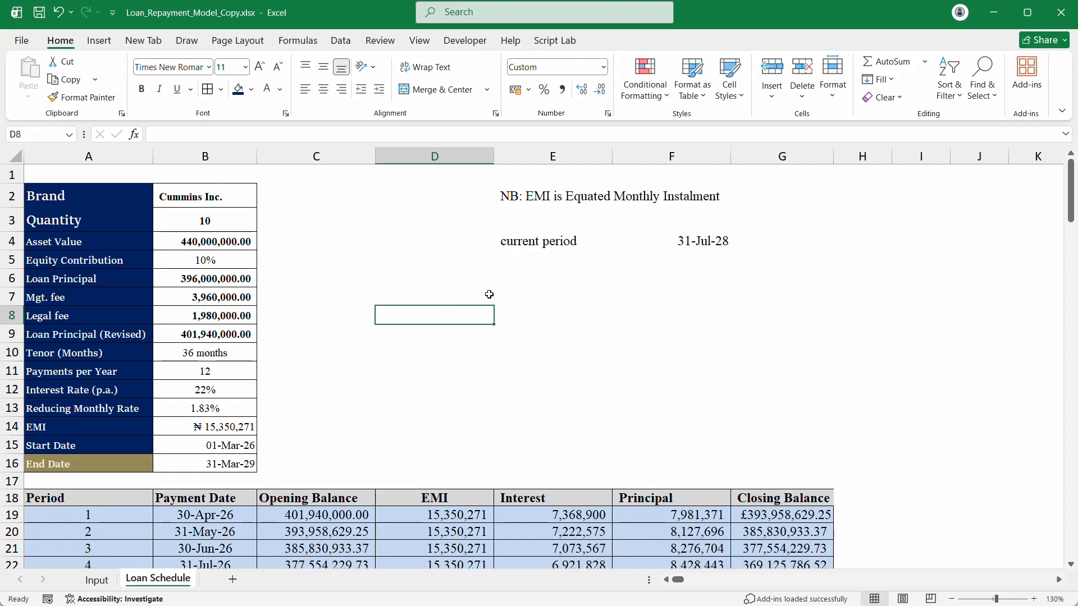
{"action": "type", "text": "T"}
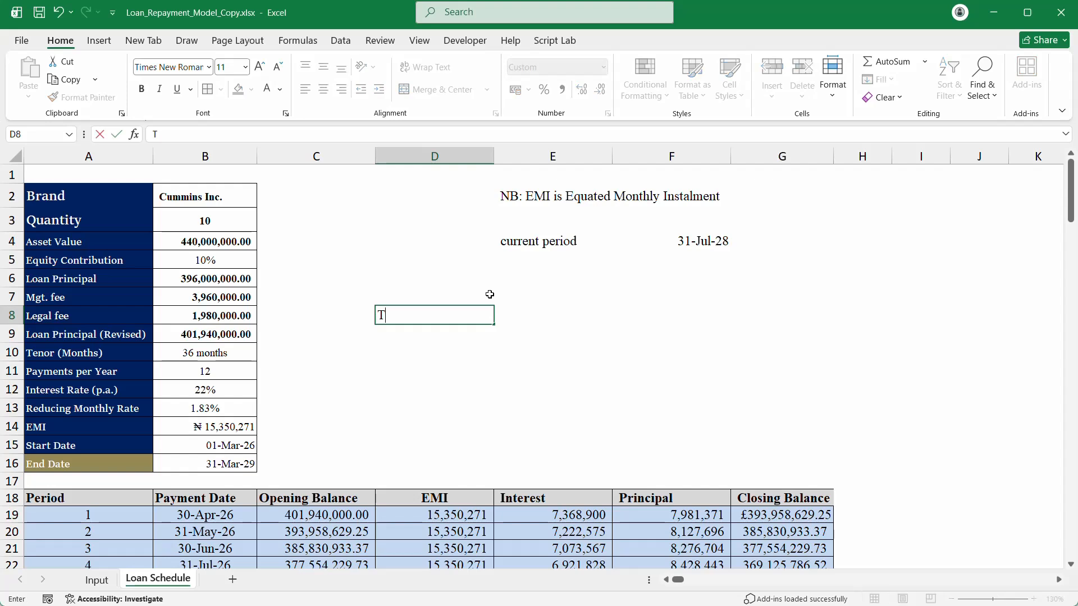
{"action": "type", "text": "otalk"}
{"action": "type", "text": " Interest"}
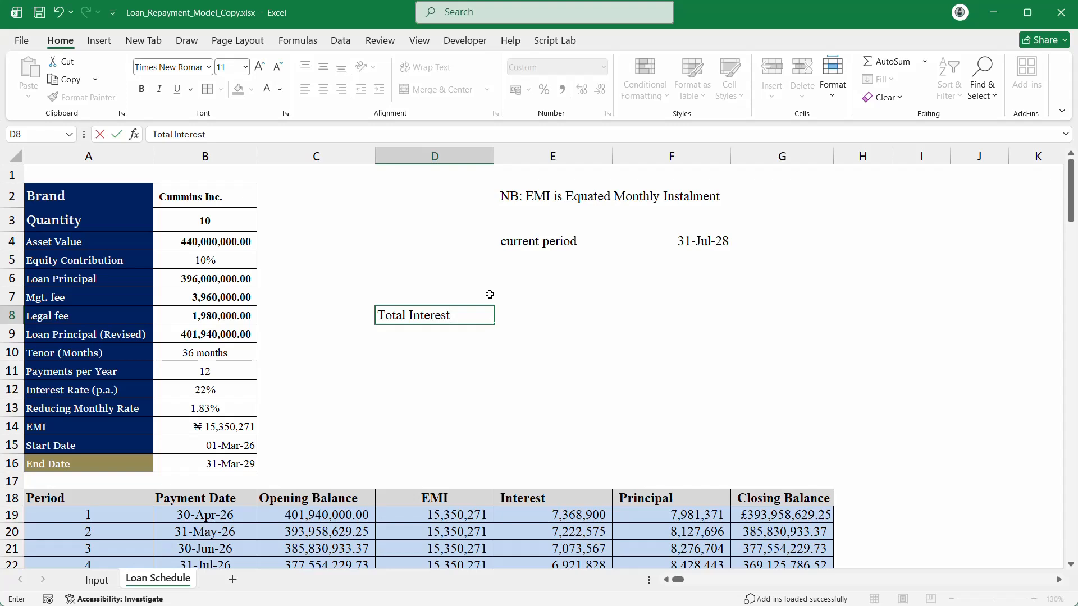
{"action": "key", "text": "Return"}
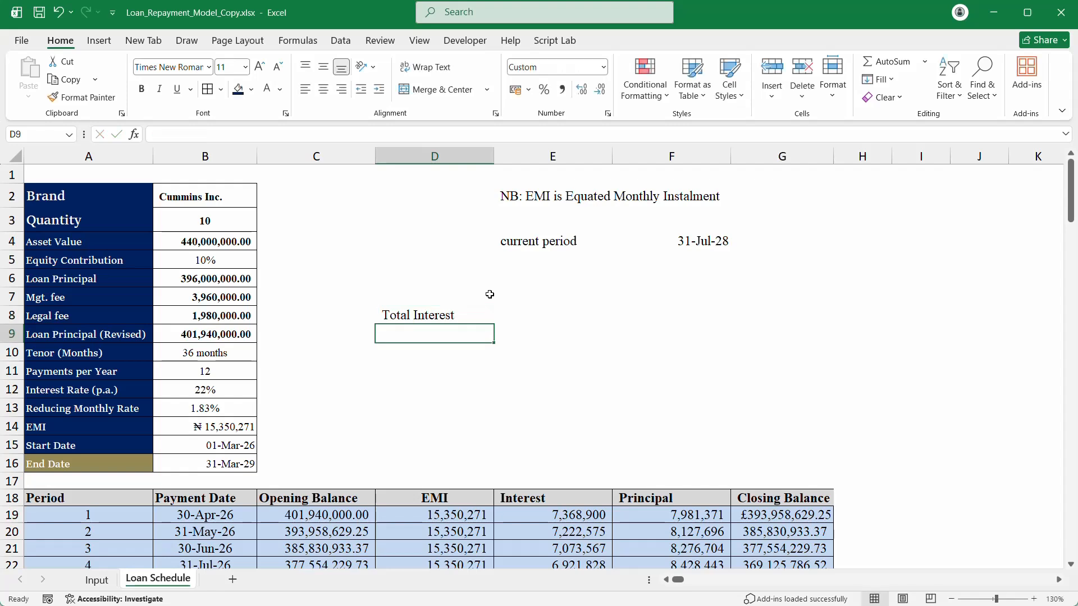
{"action": "type", "text": "Total Interest"}
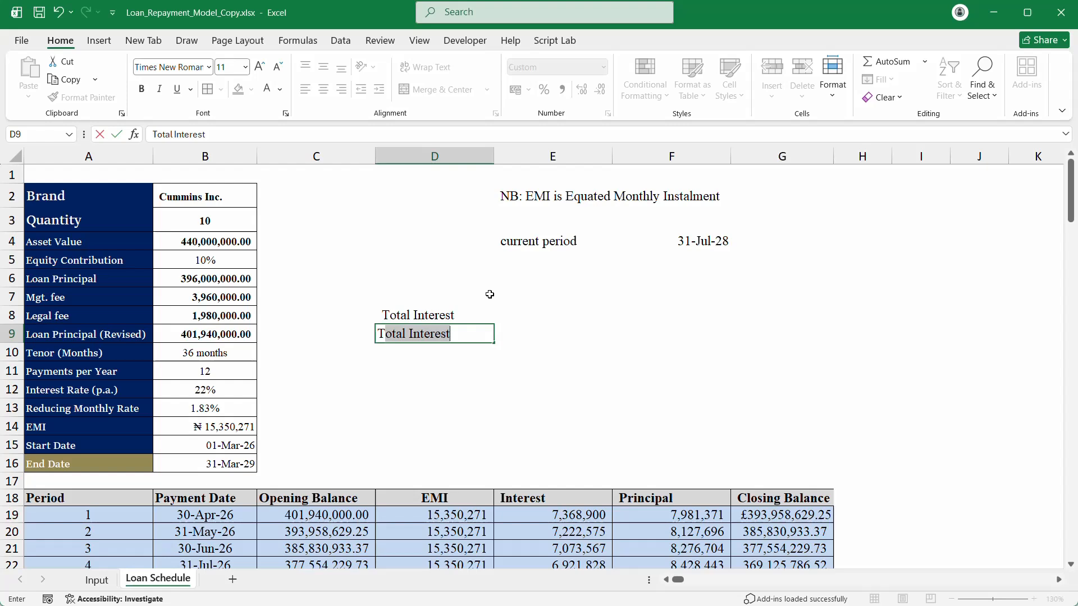
{"action": "key", "text": "Tab"}
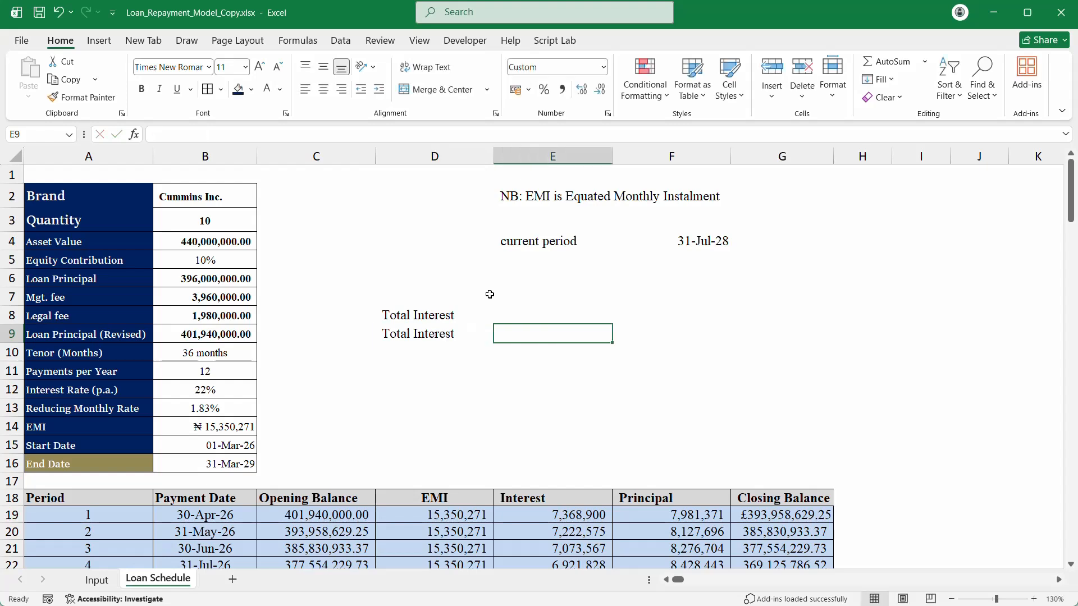
{"action": "double_click", "coordinate": [476, 332]}
{"action": "left_click_drag", "start_coordinate": [474, 334], "coordinate": [408, 334]}
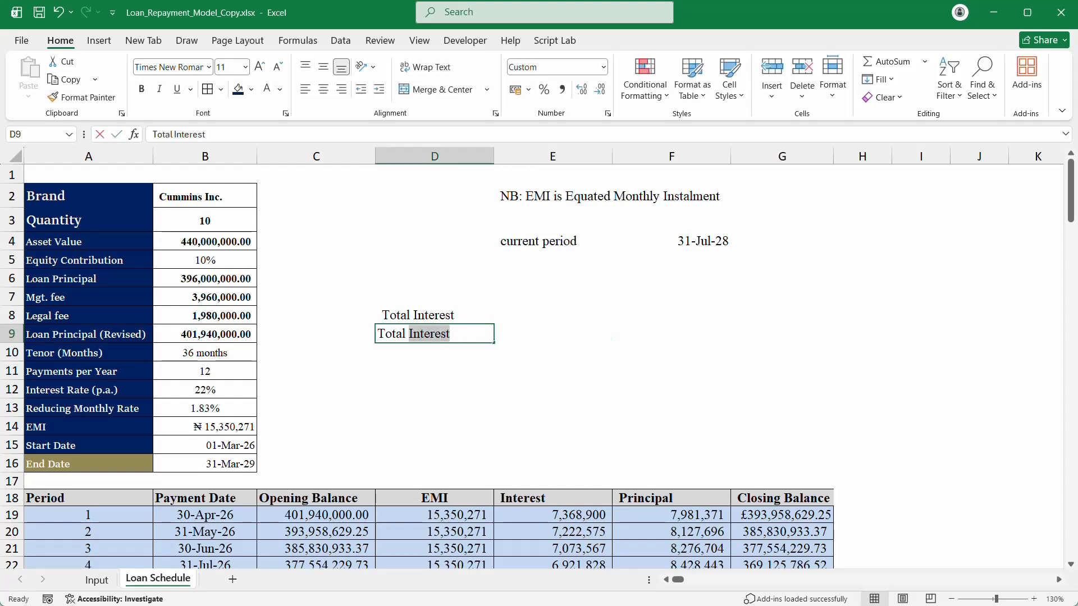
{"action": "key", "text": "BackSpace"}
{"action": "type", "text": "Pr"}
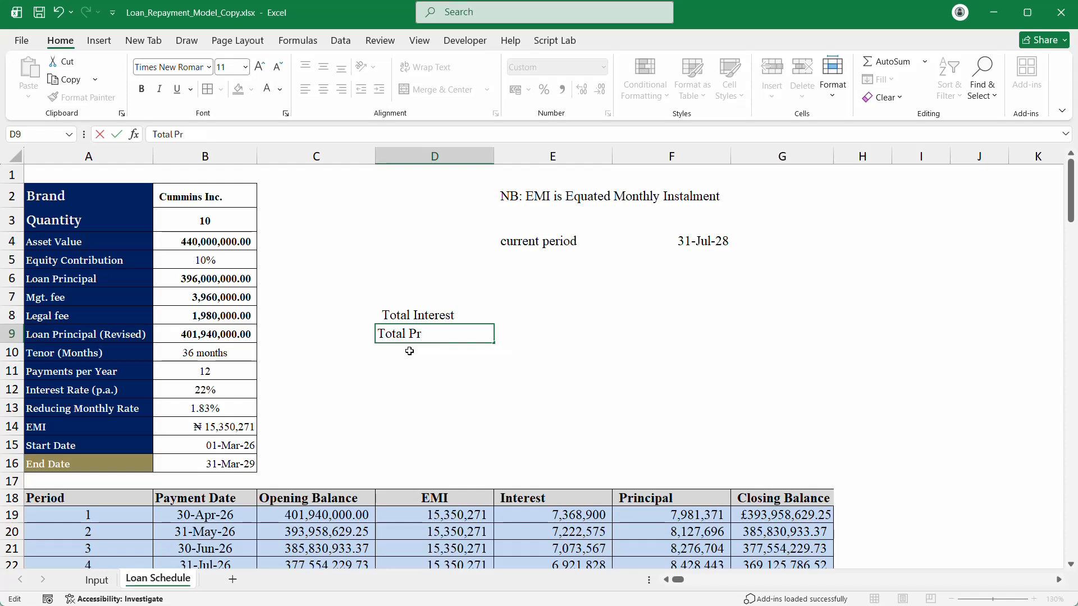
{"action": "type", "text": "incipal"}
{"action": "key", "text": "Return"}
Step: Apply All Borders to the D8:E9 summary block
{"action": "left_click", "coordinate": [496, 331]}
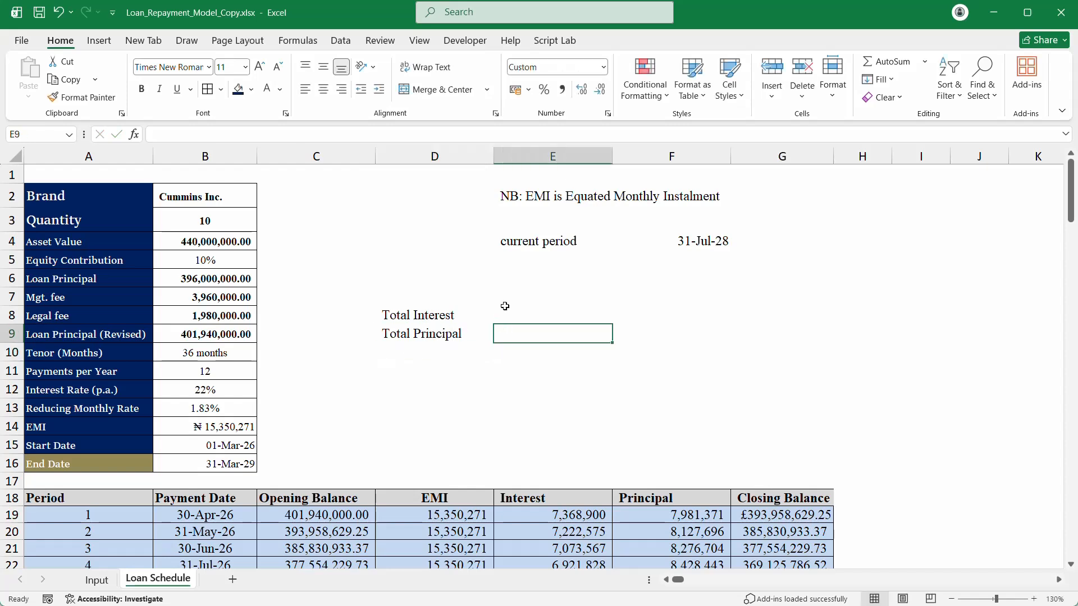
{"action": "left_click_drag", "start_coordinate": [435, 315], "coordinate": [502, 335]}
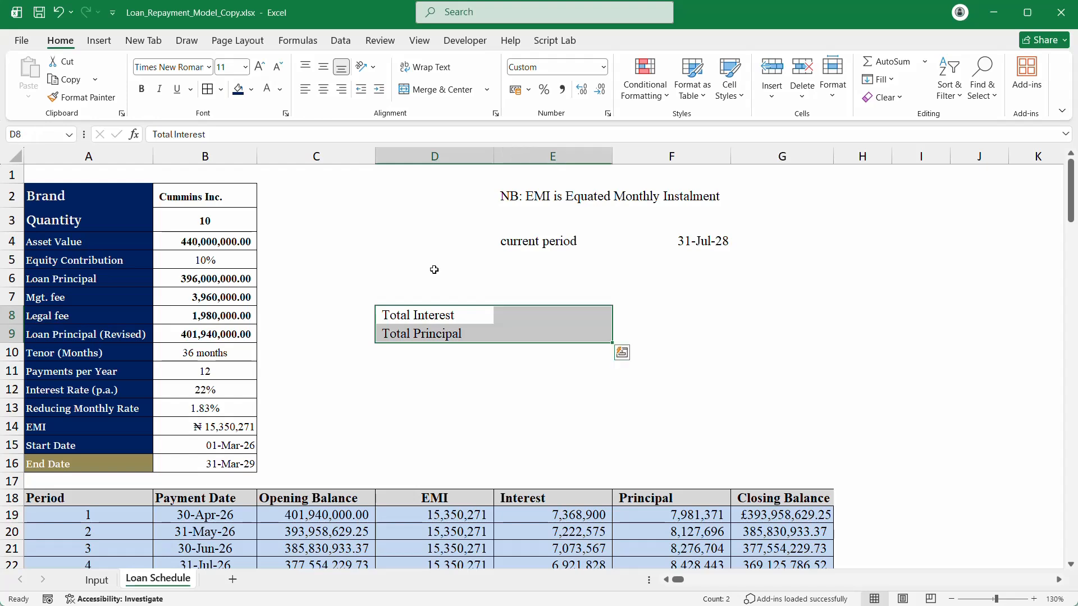
{"action": "left_click", "coordinate": [208, 89]}
{"action": "left_click", "coordinate": [522, 310]}
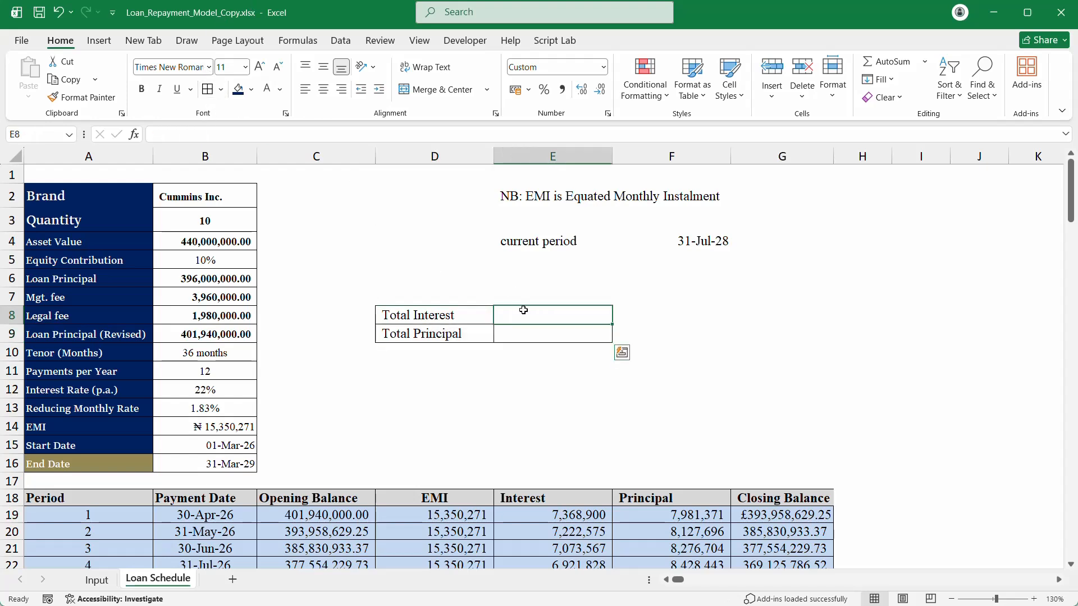
{"action": "left_click", "coordinate": [441, 291]}
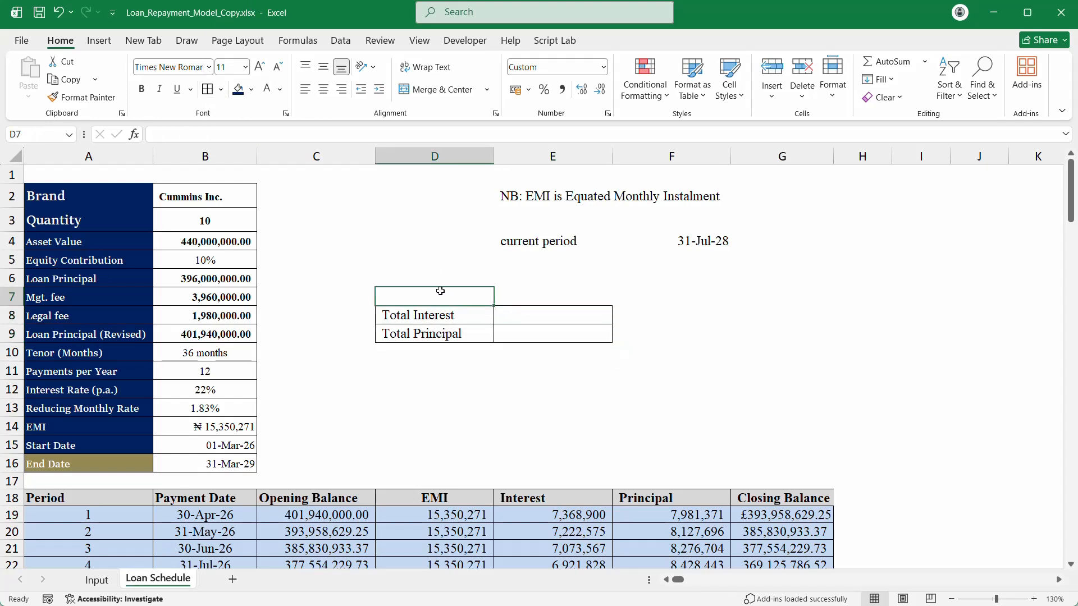
{"action": "left_click", "coordinate": [506, 312]}
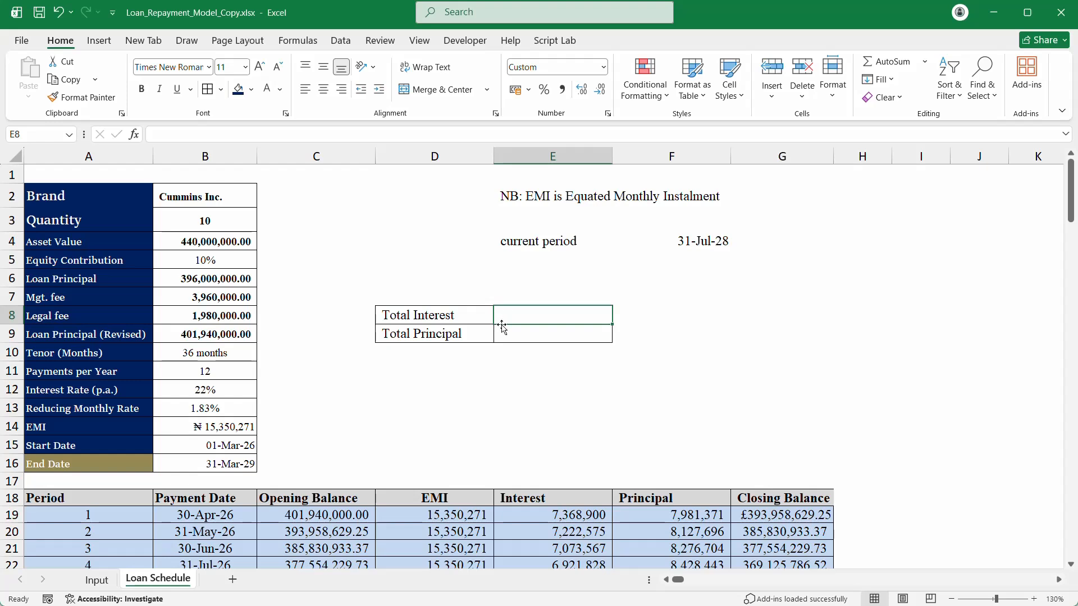
{"action": "left_click", "coordinate": [521, 357]}
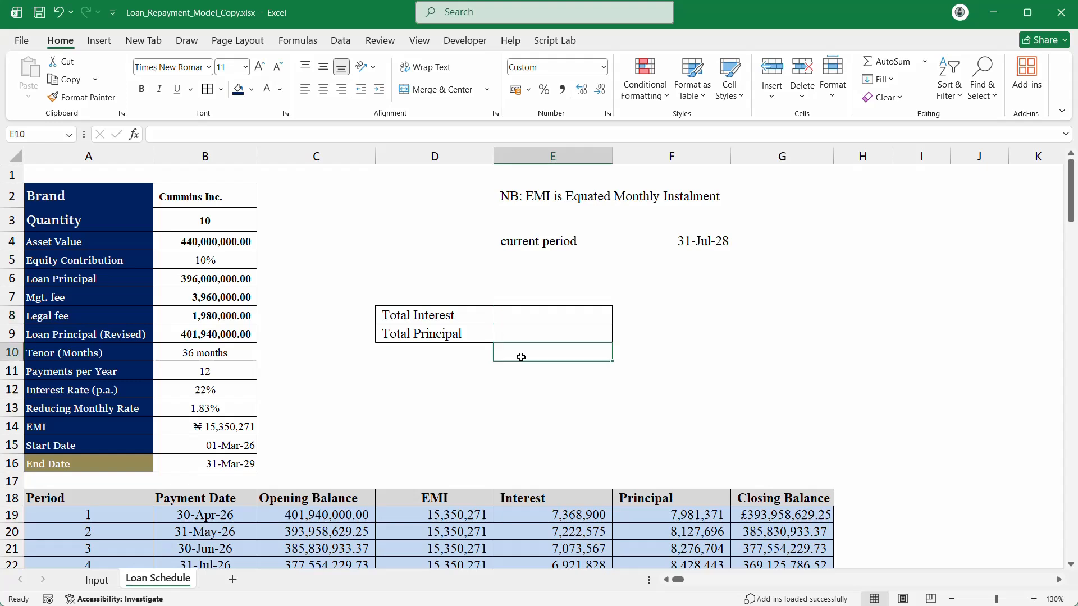
Step: Enter the grand total =SUM(E8:E9) in E10
{"action": "type", "text": "=SUM("}
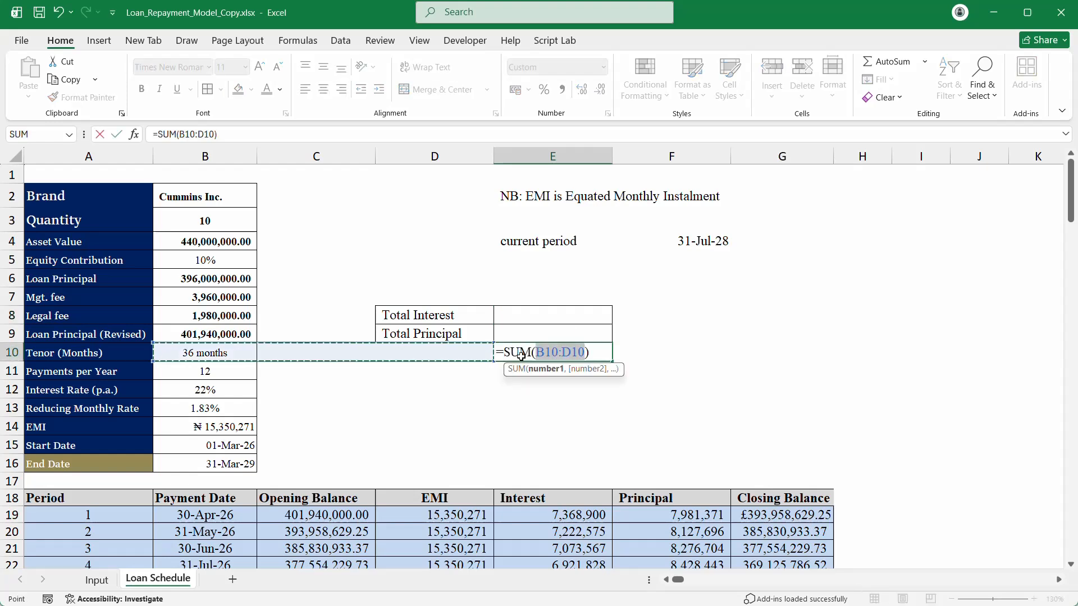
{"action": "left_click", "coordinate": [530, 311]}
{"action": "left_click_drag", "start_coordinate": [531, 309], "coordinate": [539, 334]}
{"action": "key", "text": "Return"}
{"action": "left_click", "coordinate": [545, 303]}
{"action": "left_click", "coordinate": [550, 359]}
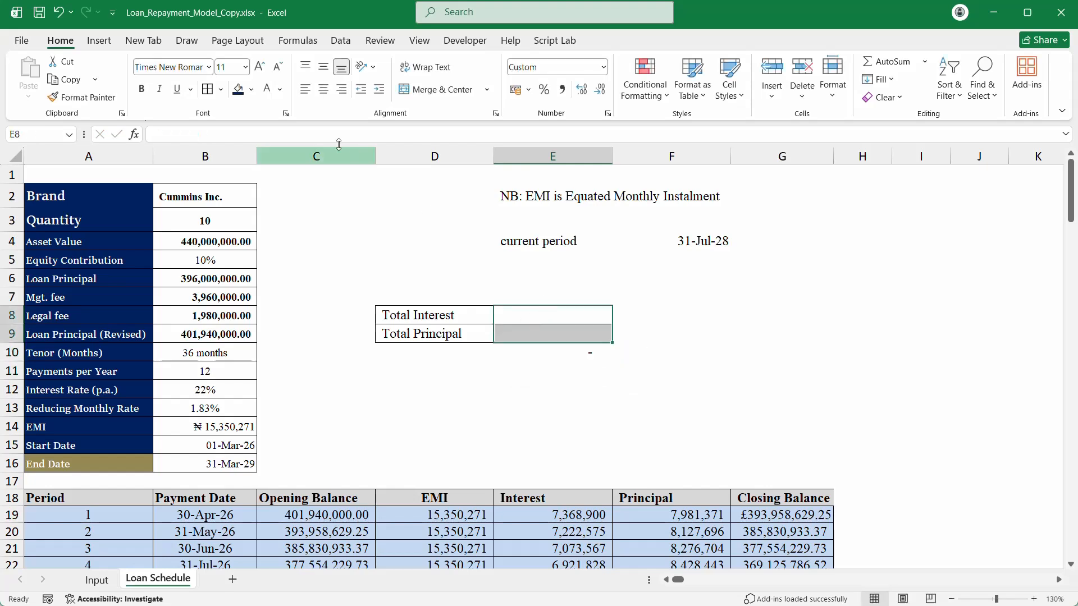
{"action": "left_click", "coordinate": [145, 92]}
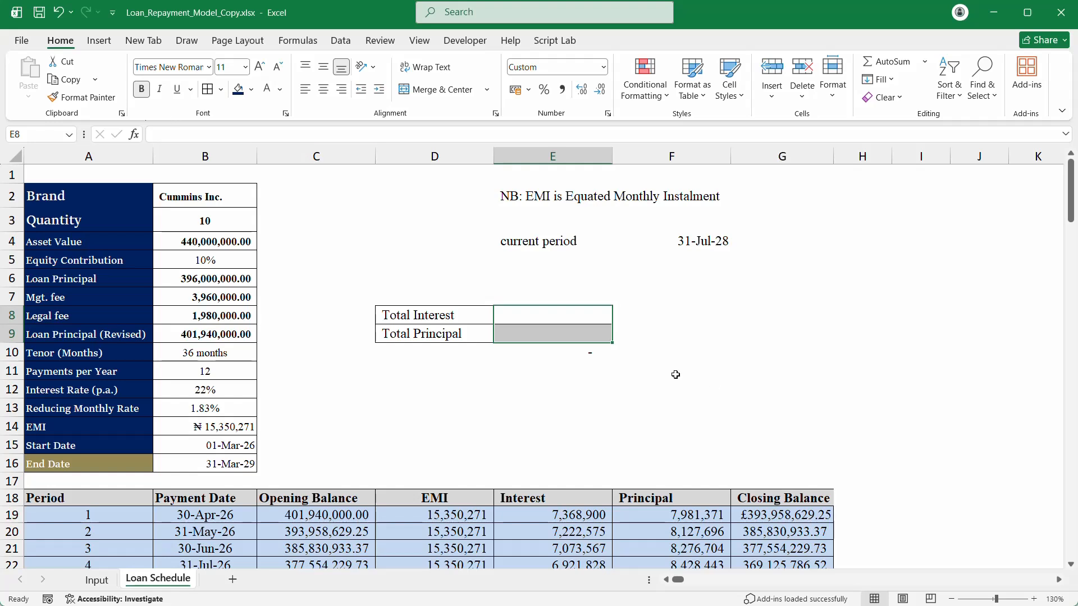
{"action": "left_click_drag", "start_coordinate": [513, 310], "coordinate": [520, 356]}
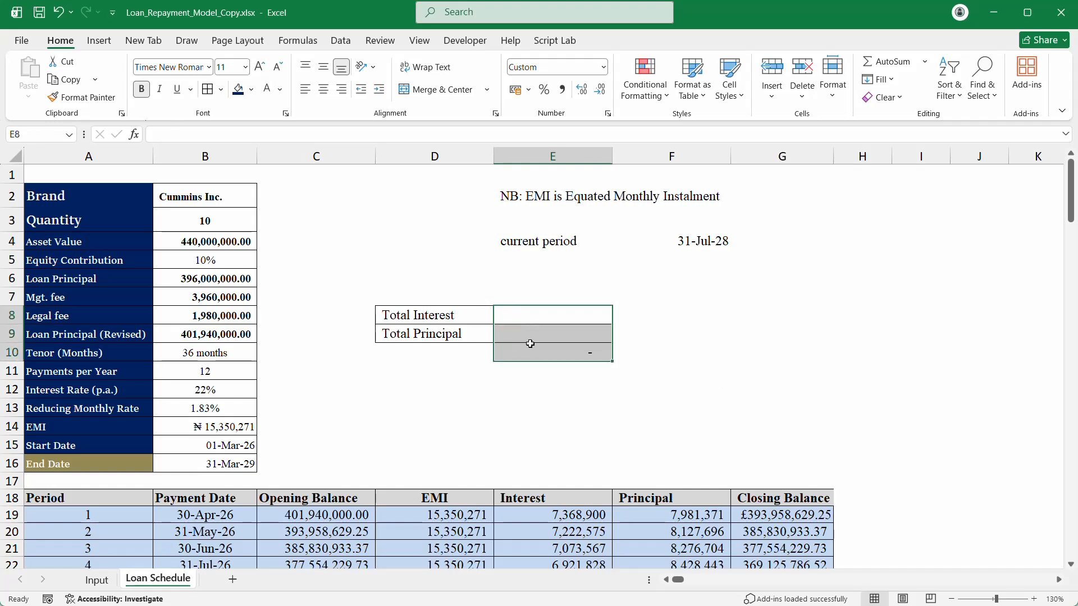
Step: Total the Interest and Principal columns with =SUM(E19#) in E8 and =SUM(F19#) in E9
{"action": "left_click", "coordinate": [533, 313]}
{"action": "type", "text": "="}
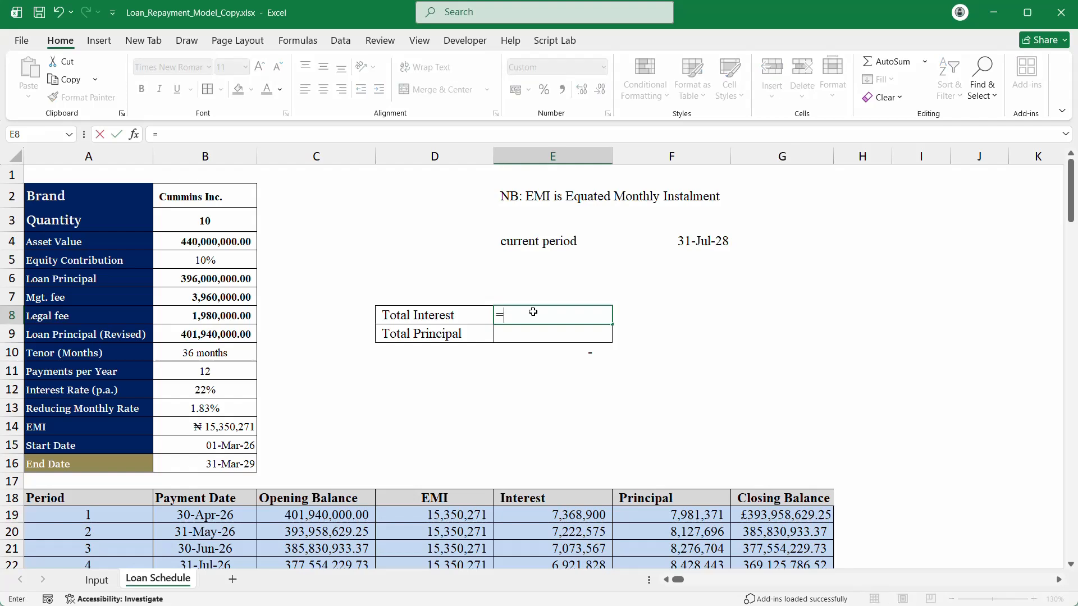
{"action": "left_click", "coordinate": [554, 517]}
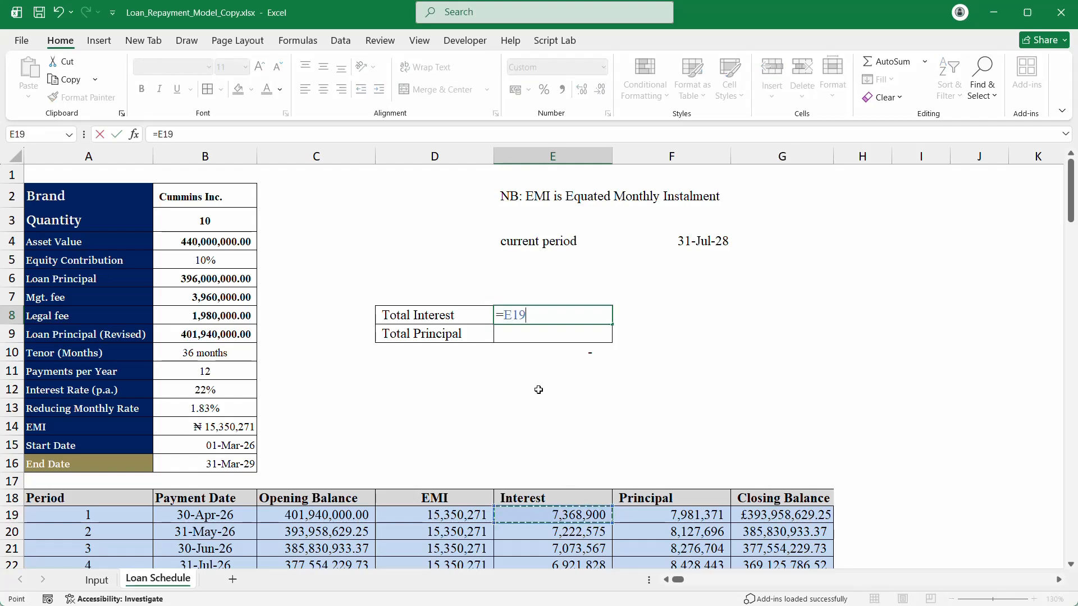
{"action": "key", "text": "BackSpace"}
{"action": "key", "text": "BackSpace"}
{"action": "key", "text": "BackSpace"}
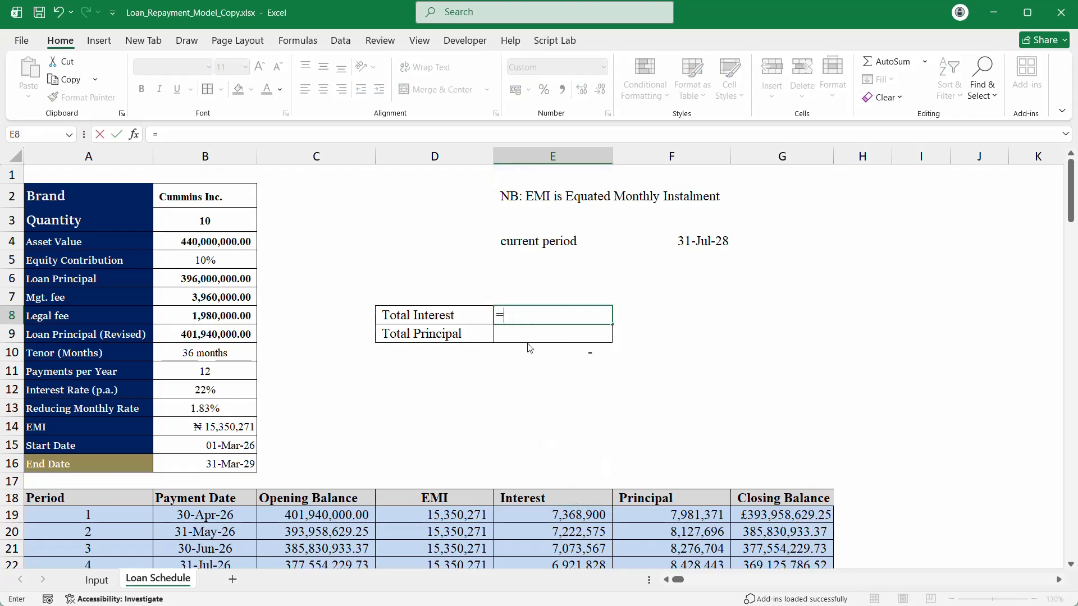
{"action": "type", "text": "sum"}
{"action": "key", "text": "Tab"}
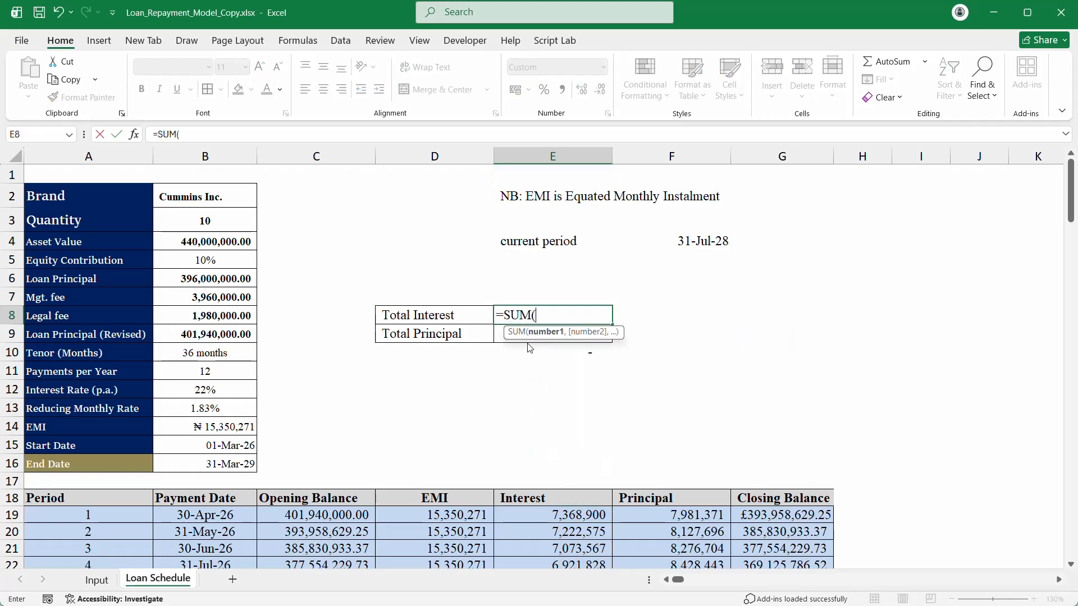
{"action": "left_click", "coordinate": [544, 519]}
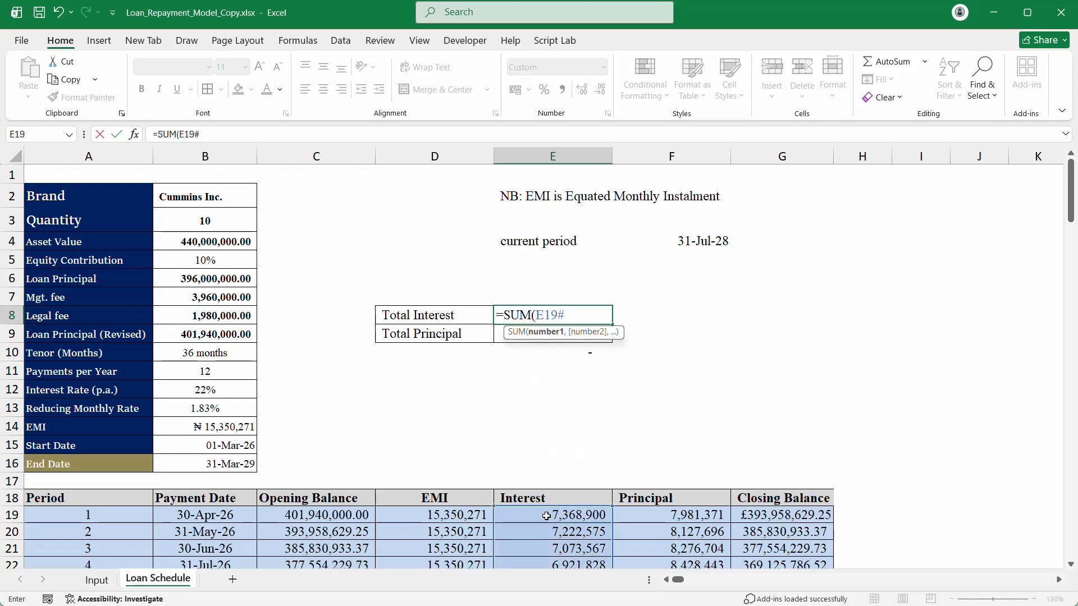
{"action": "key", "text": "Return"}
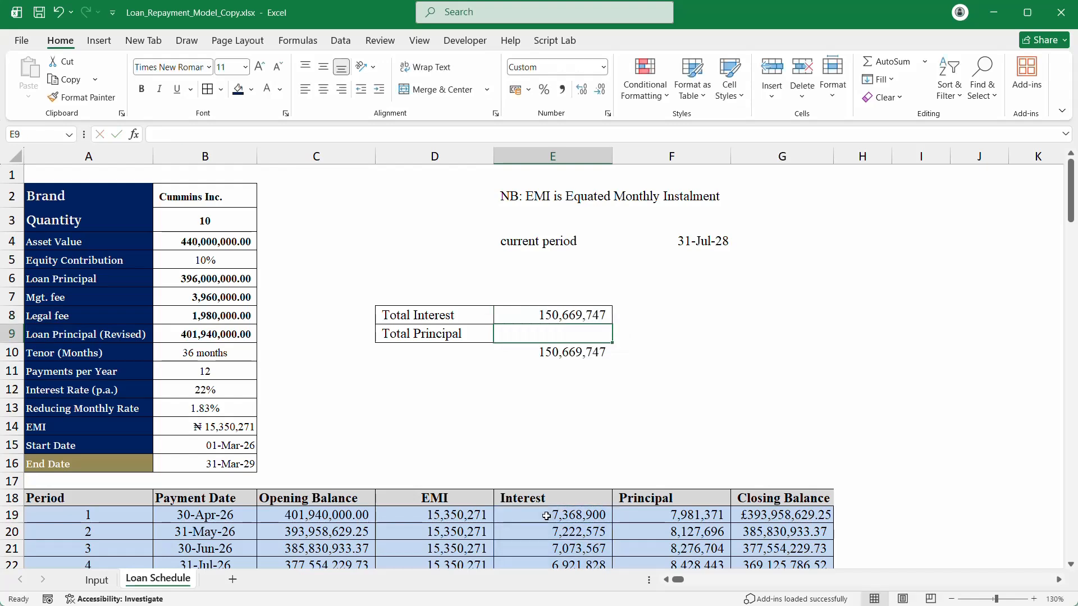
{"action": "type", "text": "="}
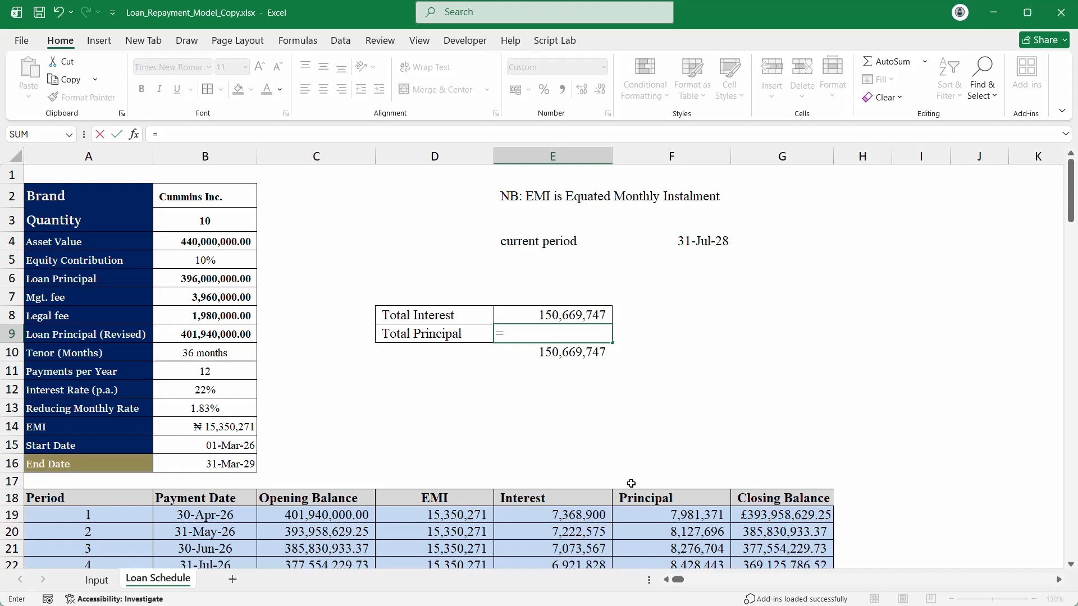
{"action": "type", "text": "su"}
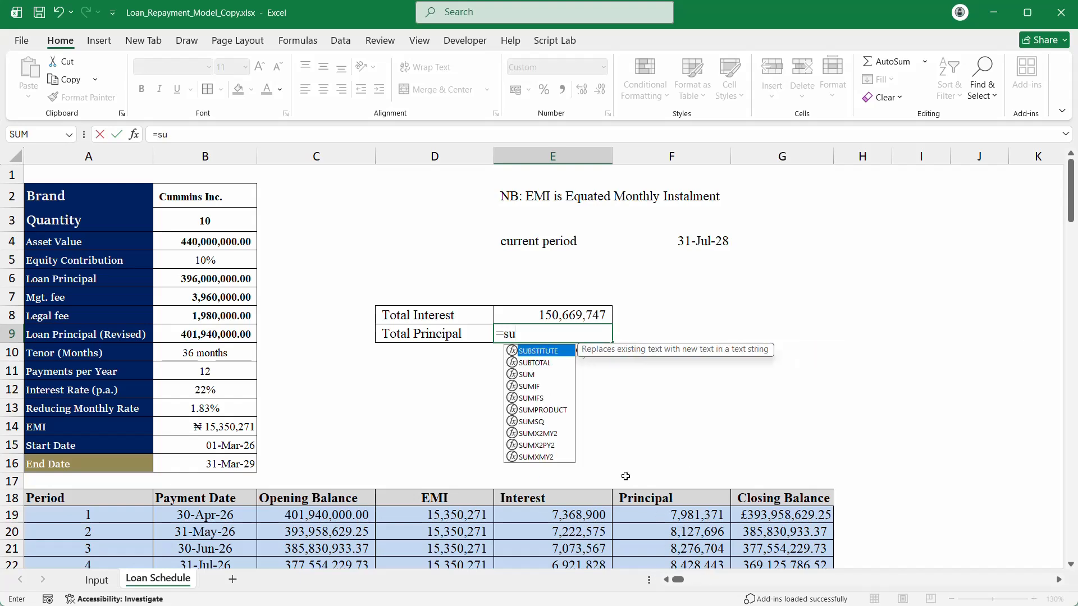
{"action": "key", "text": "Tab"}
{"action": "left_click", "coordinate": [693, 517]}
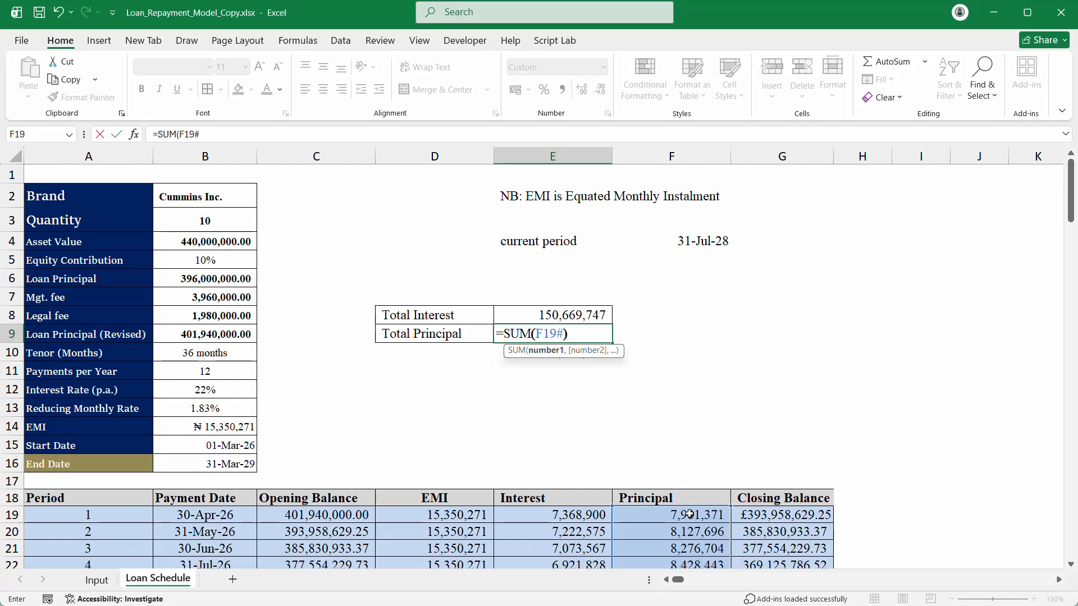
{"action": "key", "text": "Return"}
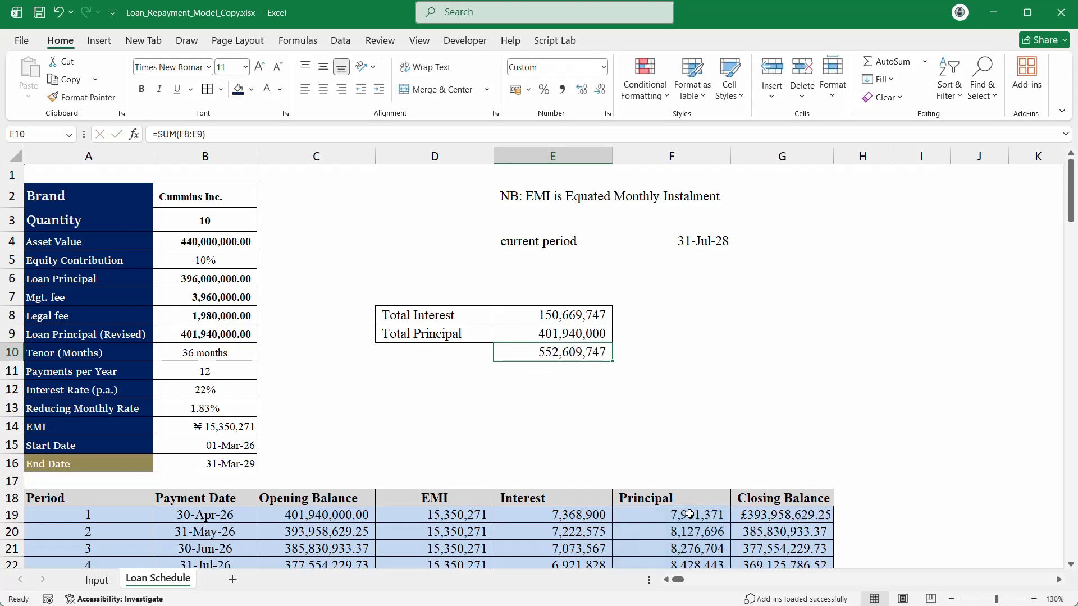
Step: Make the three summary values in E8:E10 bold
{"action": "left_click", "coordinate": [576, 394]}
{"action": "left_click", "coordinate": [542, 351]}
{"action": "key", "text": "ctrl+b"}
{"action": "left_click_drag", "start_coordinate": [548, 313], "coordinate": [546, 332]}
{"action": "key", "text": "ctrl+b"}
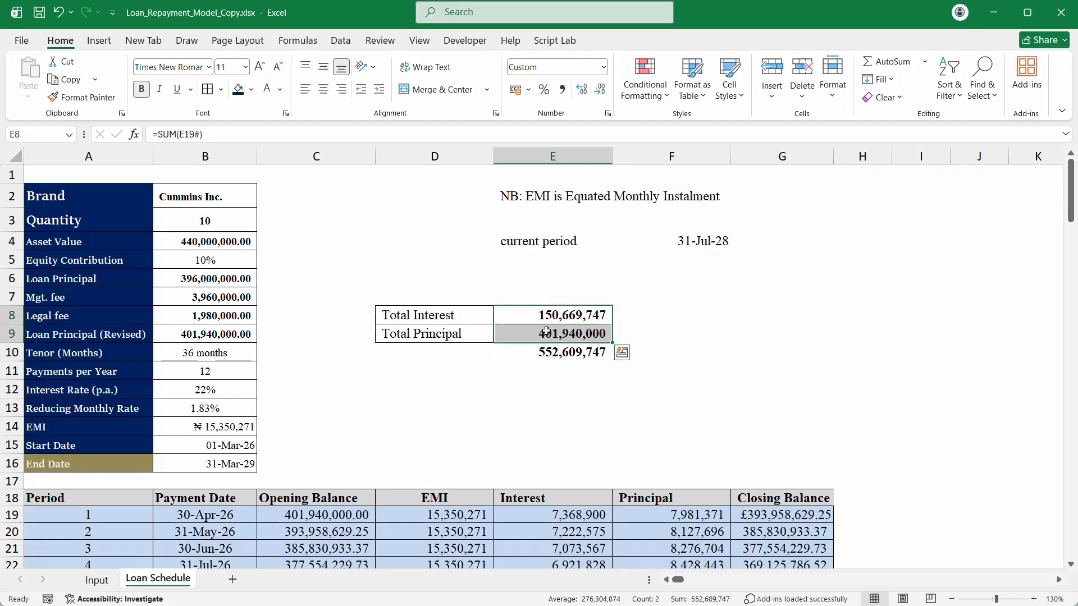
{"action": "left_click", "coordinate": [468, 366]}
{"action": "left_click", "coordinate": [461, 350]}
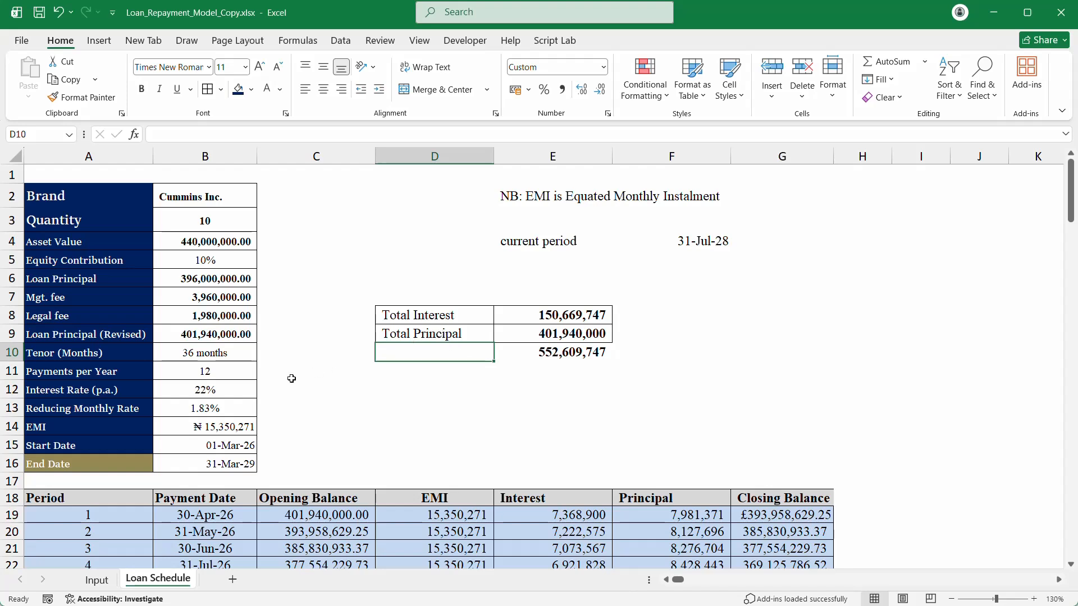
{"action": "left_click", "coordinate": [215, 391]}
Step: Set the equity contribution in B5 to 30%
{"action": "left_click", "coordinate": [218, 222]}
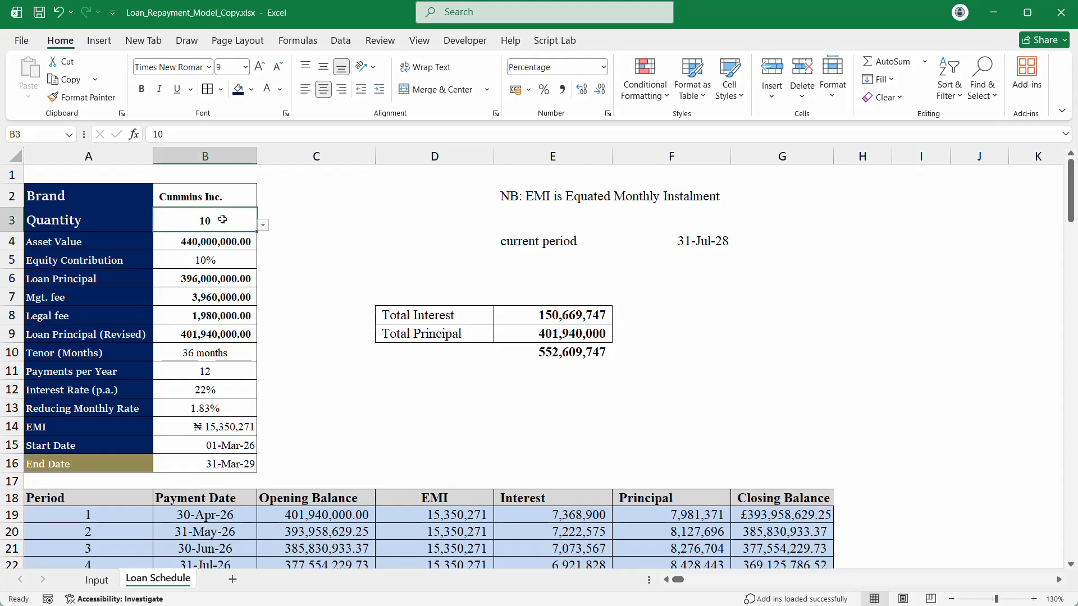
{"action": "left_click", "coordinate": [205, 260]}
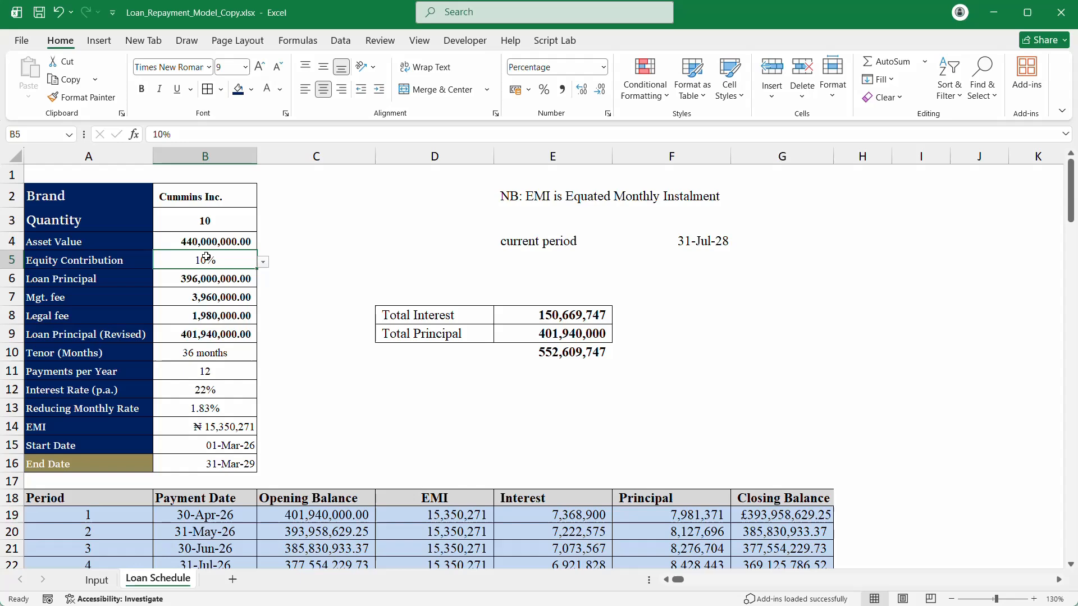
{"action": "left_click", "coordinate": [264, 263]}
{"action": "left_click", "coordinate": [214, 300]}
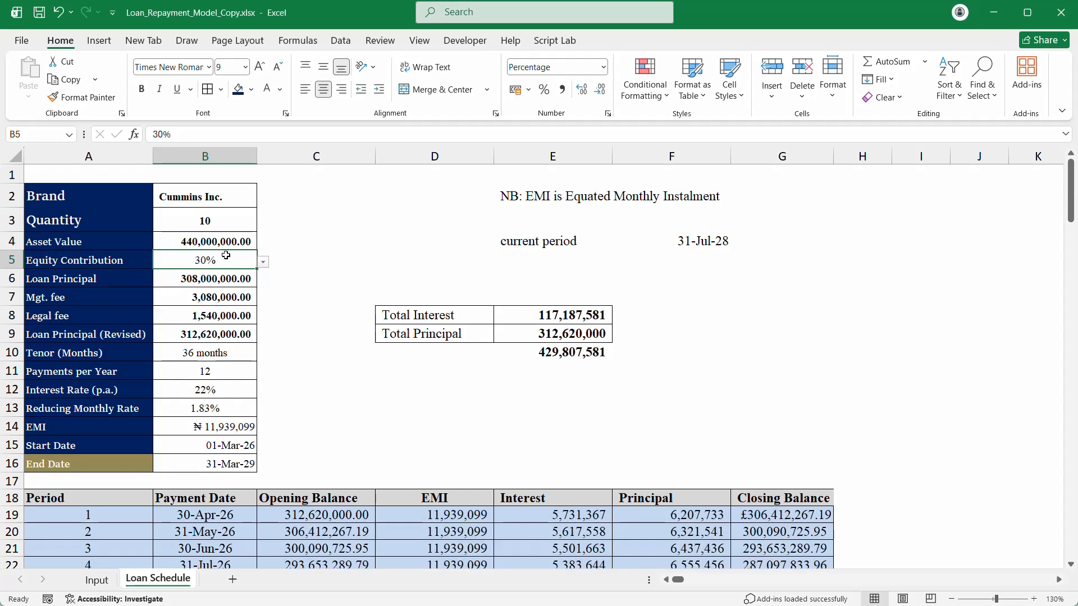
Step: Change the brand in B2 to Mikano International
{"action": "left_click", "coordinate": [232, 186]}
{"action": "left_click", "coordinate": [263, 202]}
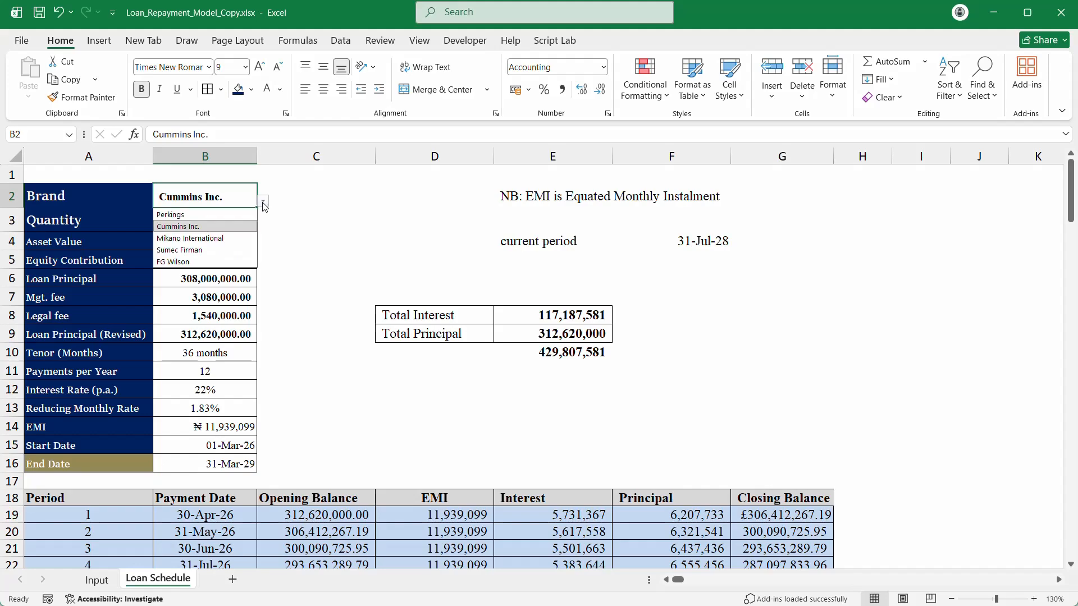
{"action": "left_click", "coordinate": [194, 239]}
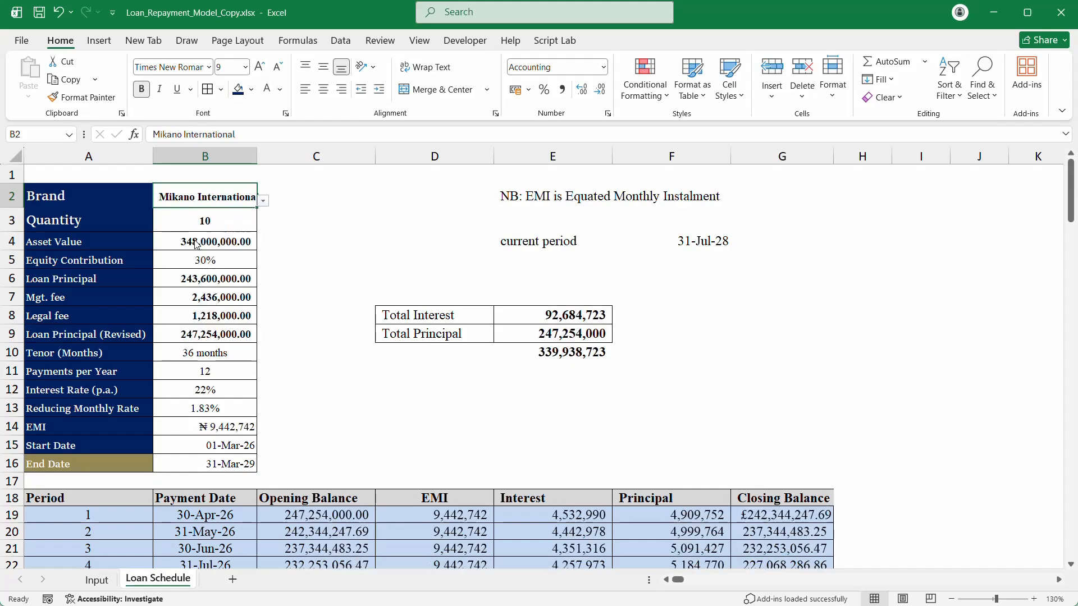
{"action": "scroll", "coordinate": [268, 335], "scroll_direction": "down", "scroll_amount": 15}
{"action": "scroll", "coordinate": [268, 335], "scroll_direction": "up", "scroll_amount": 1}
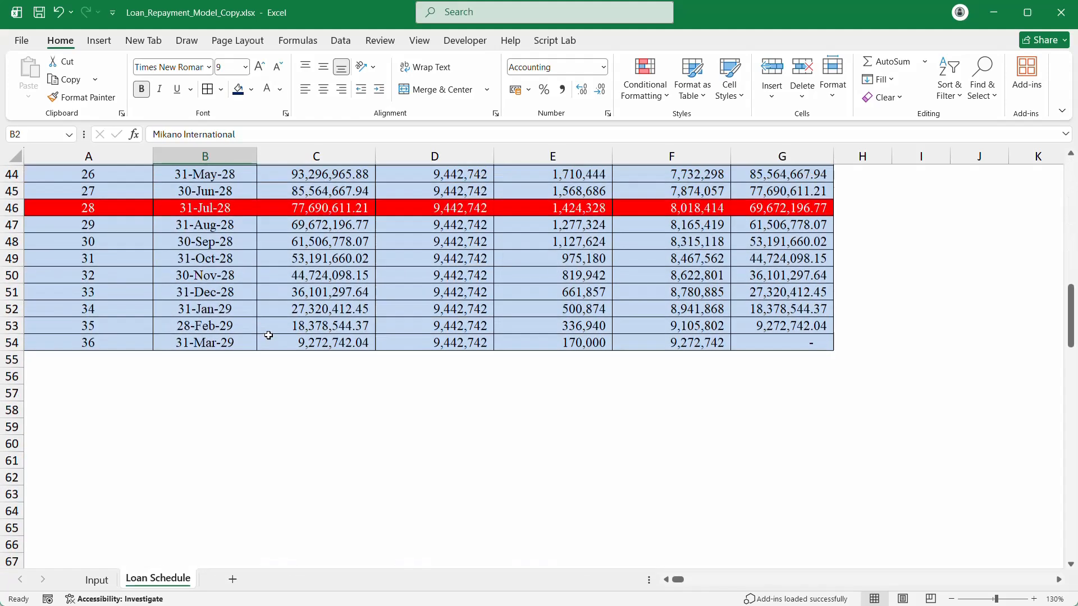
{"action": "scroll", "coordinate": [268, 336], "scroll_direction": "up", "scroll_amount": 1}
{"action": "scroll", "coordinate": [268, 335], "scroll_direction": "up", "scroll_amount": 13}
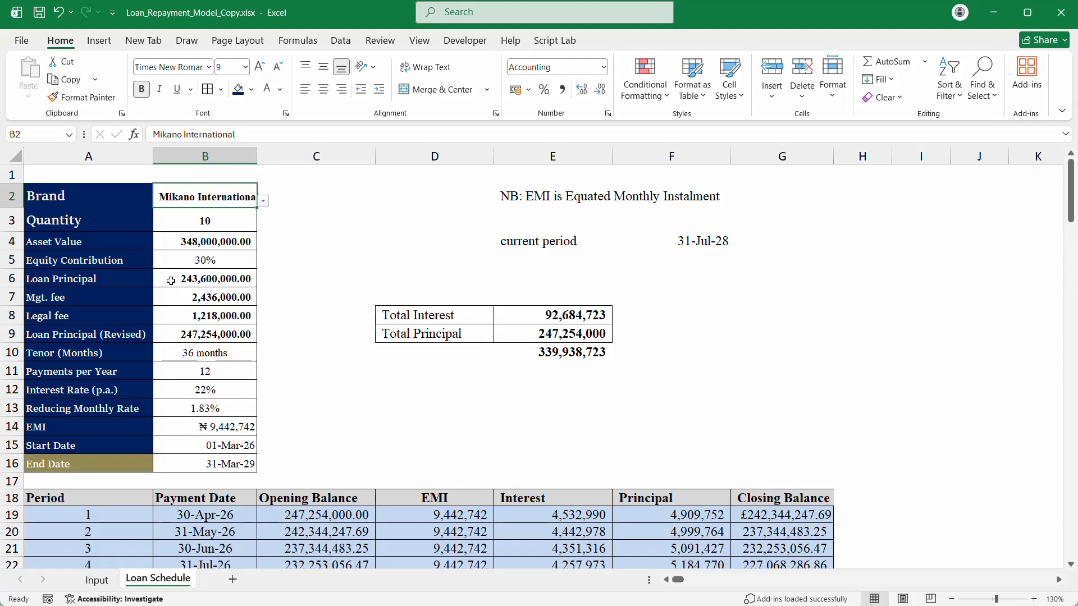
Step: Set the tenor in B10 to 12 months
{"action": "left_click", "coordinate": [228, 347]}
{"action": "left_click", "coordinate": [263, 355]}
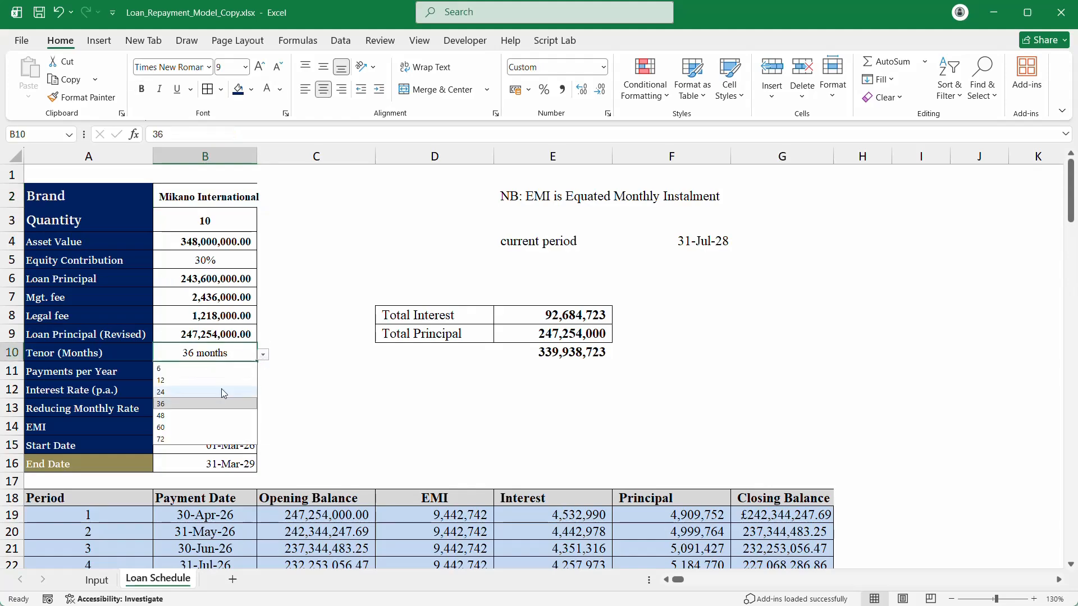
{"action": "left_click", "coordinate": [218, 380]}
{"action": "scroll", "coordinate": [218, 381], "scroll_direction": "down", "scroll_amount": 6}
{"action": "scroll", "coordinate": [217, 380], "scroll_direction": "up", "scroll_amount": 6}
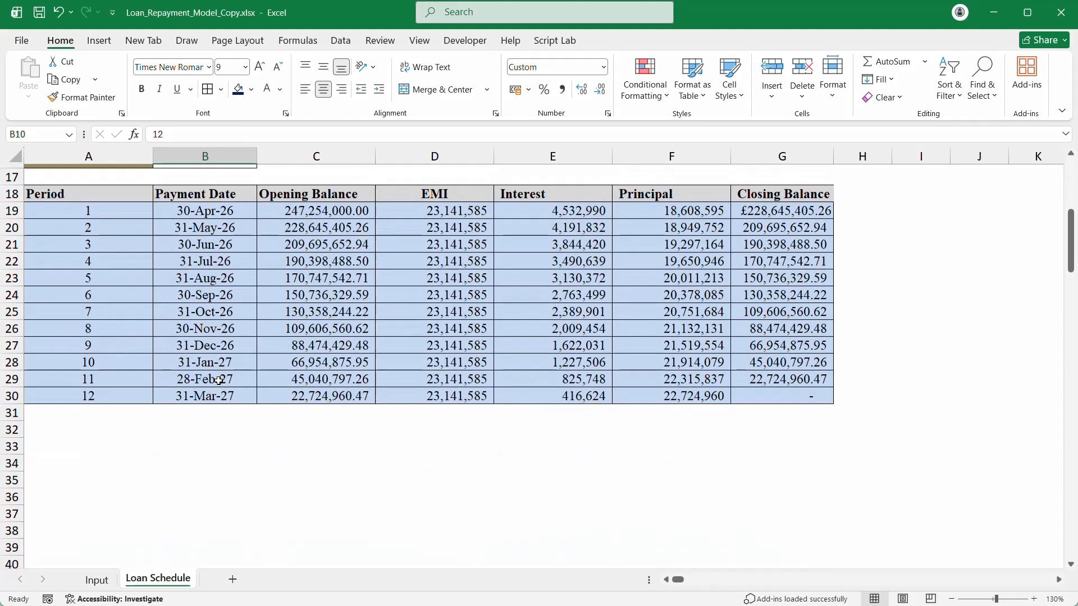
{"action": "scroll", "coordinate": [218, 381], "scroll_direction": "up", "scroll_amount": 1}
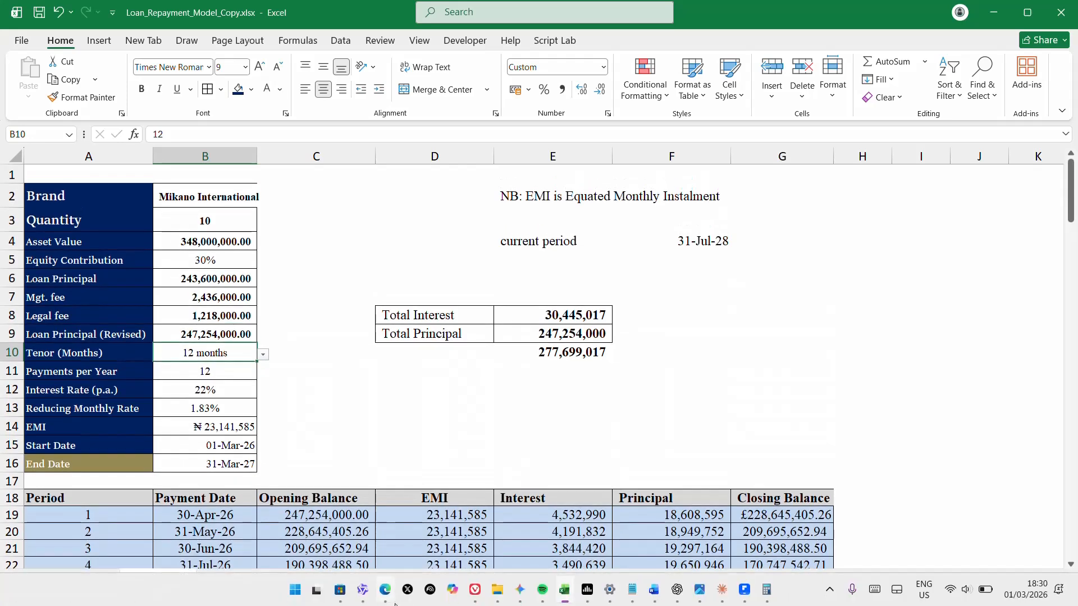
{"action": "left_click", "coordinate": [385, 589]}
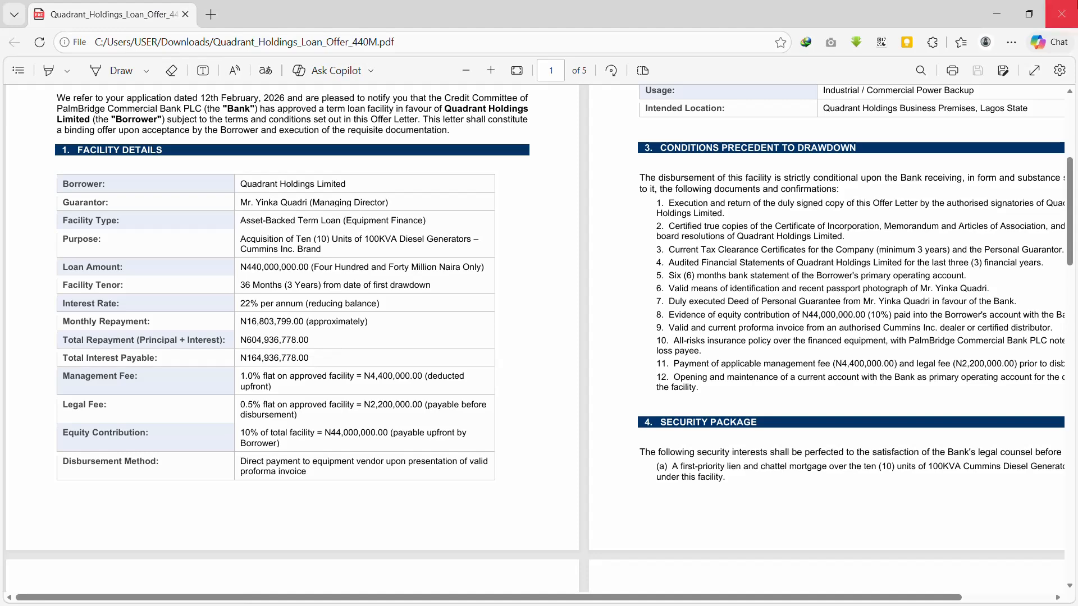
{"action": "left_click", "coordinate": [999, 23]}
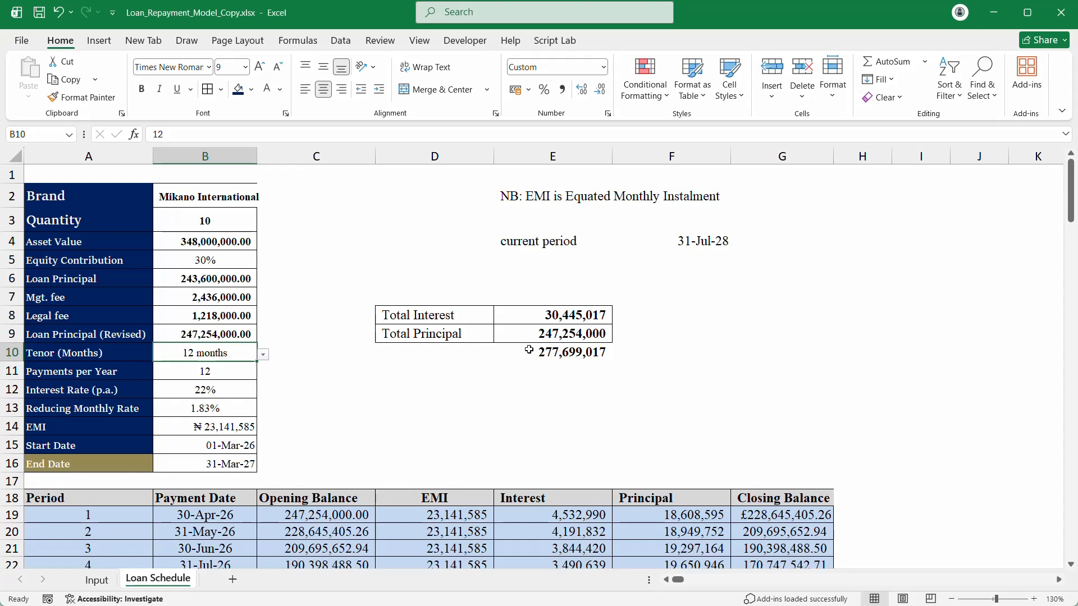
Step: Cancel a stray entry in E11 and begin trimming B9's =SUM(B6:B8) formula
{"action": "left_click", "coordinate": [556, 370]}
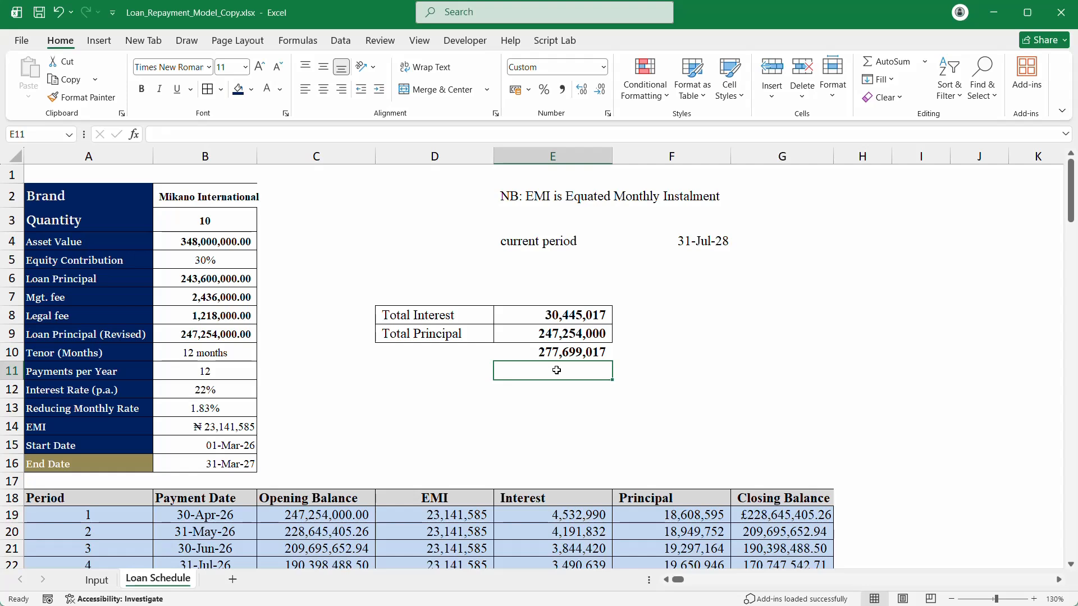
{"action": "type", "text": "="}
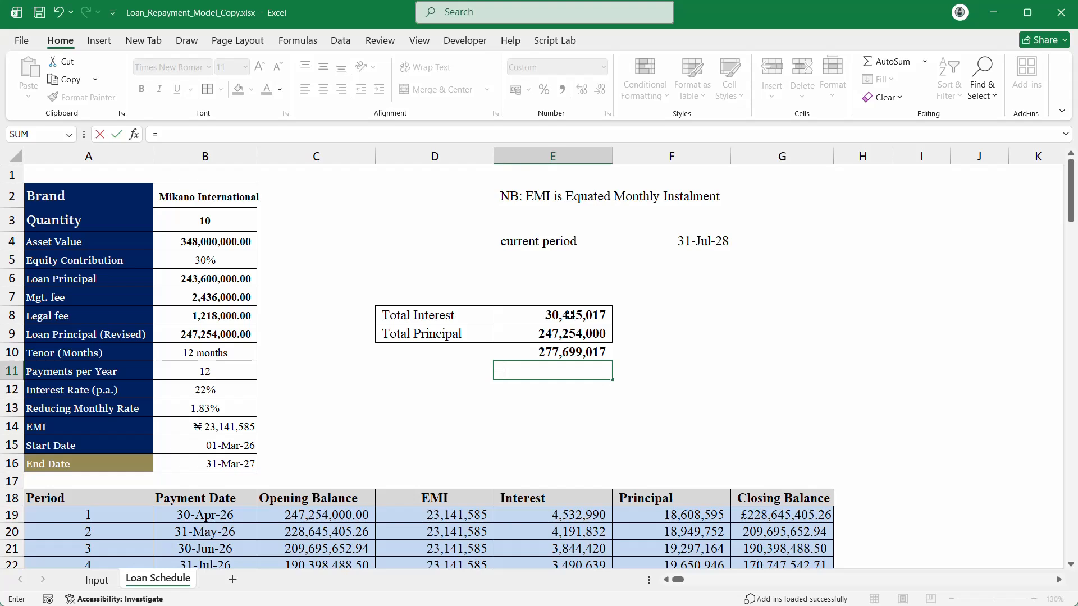
{"action": "key", "text": "Escape"}
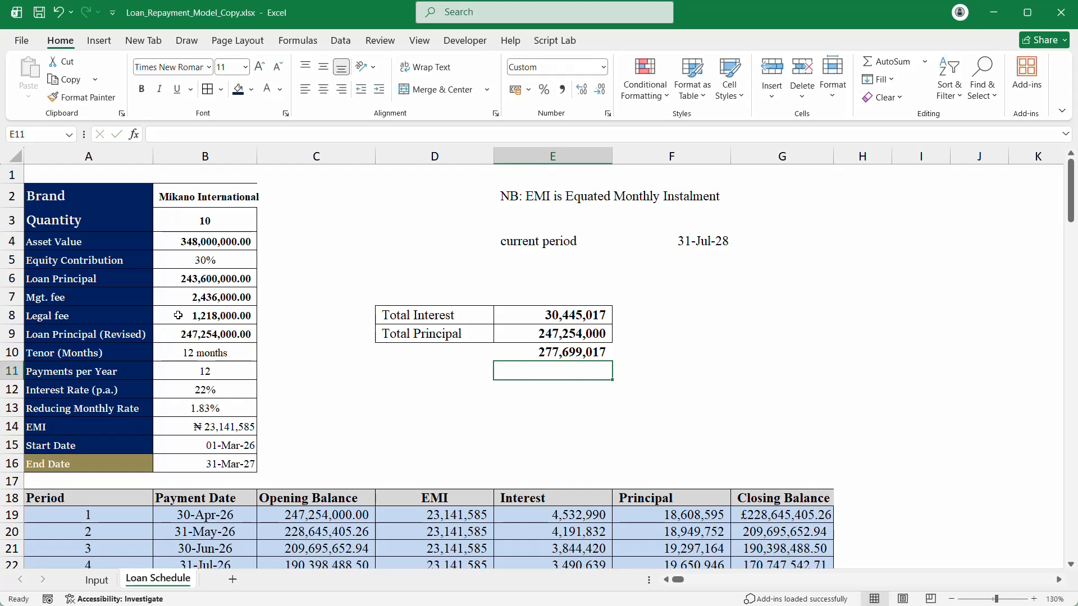
{"action": "double_click", "coordinate": [189, 335]}
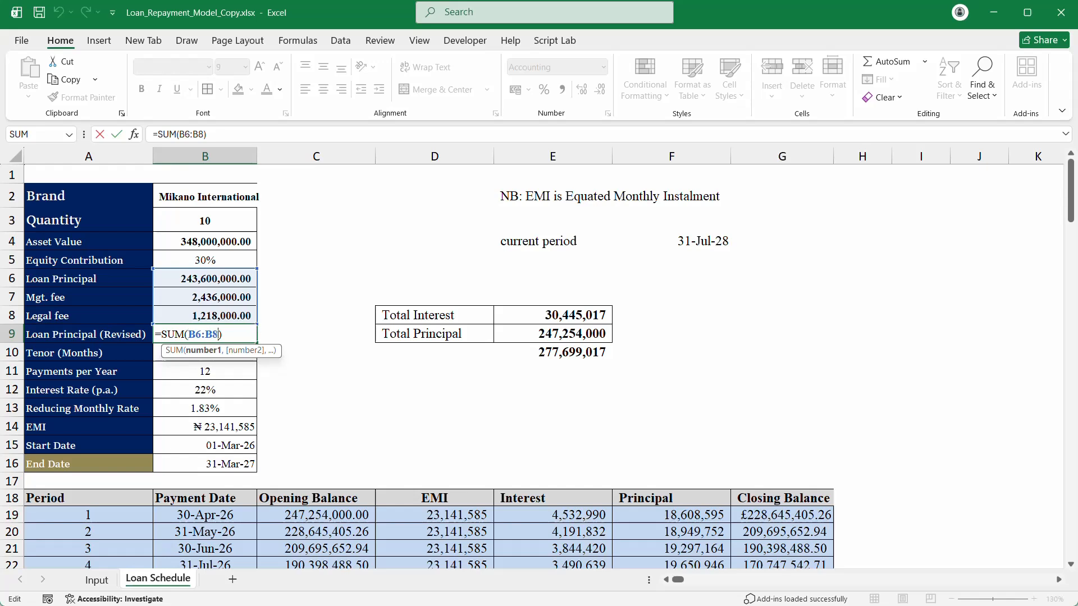
{"action": "key", "text": "BackSpace"}
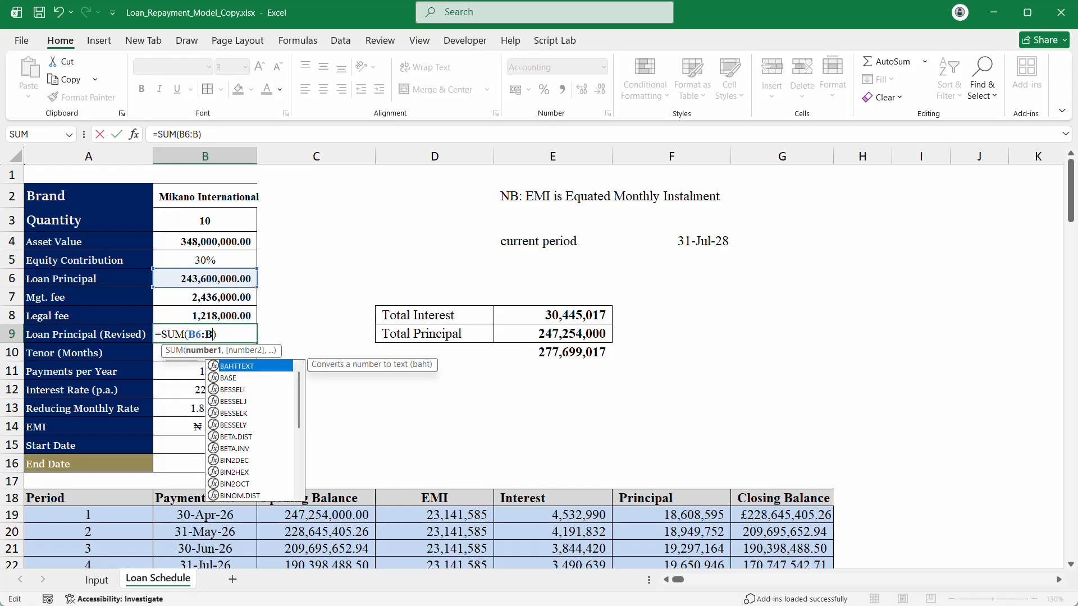
{"action": "key", "text": "BackSpace"}
{"action": "key", "text": "BackSpace"}
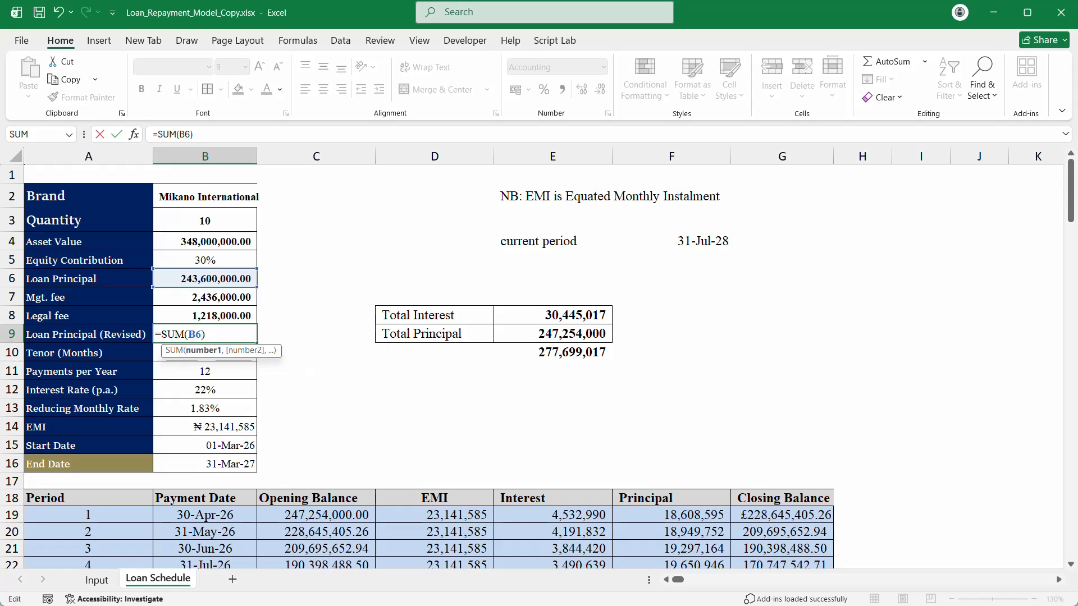
{"action": "left_click", "coordinate": [223, 295]}
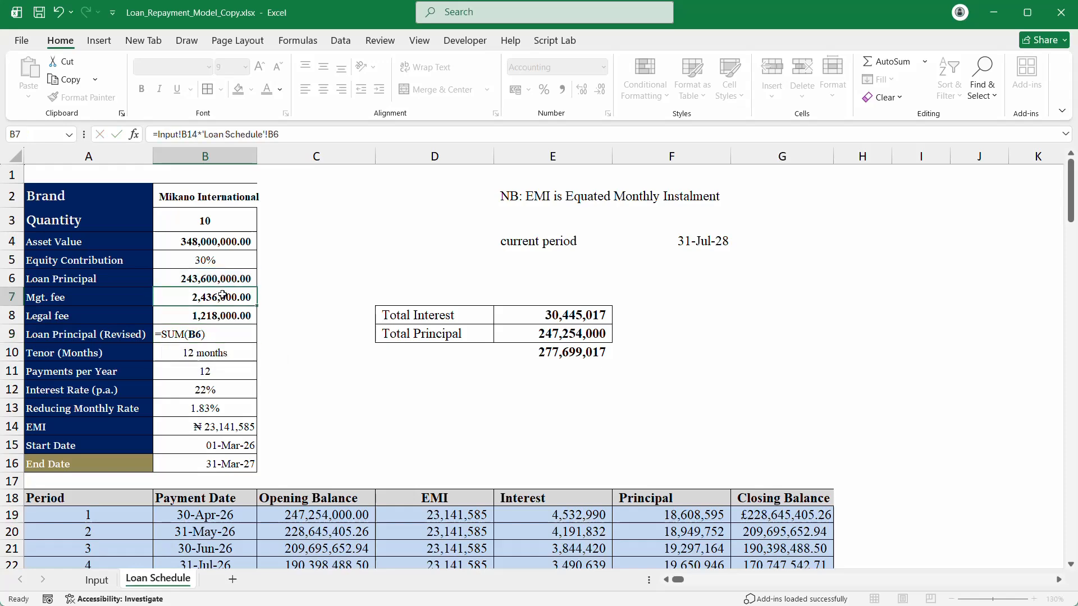
Step: Replace B9's formula with =B6+B7, adding only loan principal and management fee
{"action": "left_click", "coordinate": [219, 335]}
{"action": "double_click", "coordinate": [219, 337]}
{"action": "key", "text": "BackSpace"}
{"action": "key", "text": "BackSpace"}
{"action": "key", "text": "BackSpace"}
{"action": "key", "text": "BackSpace"}
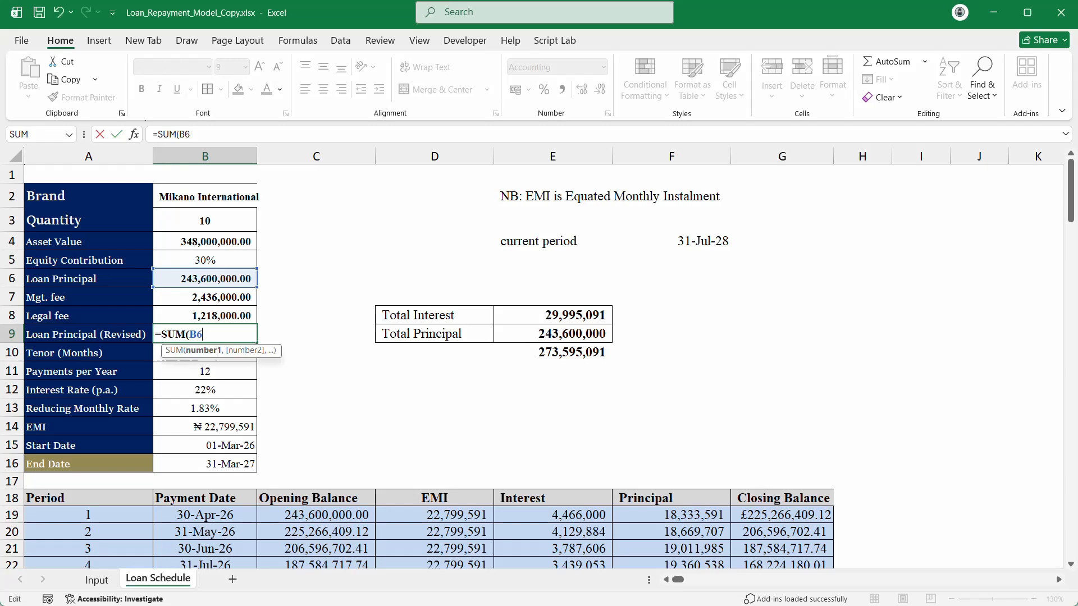
{"action": "key", "text": "BackSpace"}
{"action": "key", "text": "BackSpace"}
{"action": "key", "text": "BackSpace"}
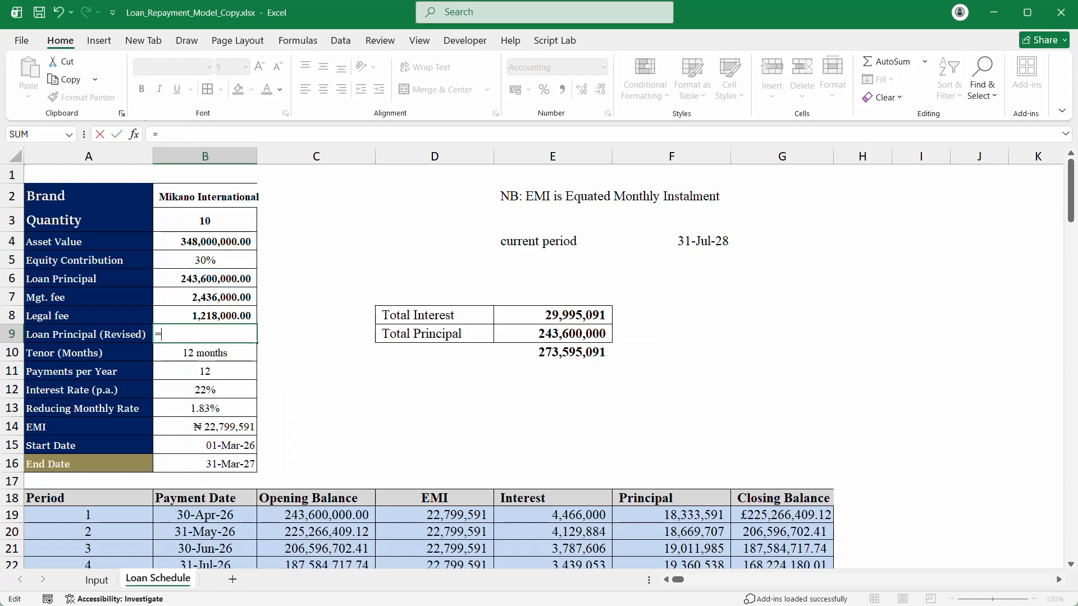
{"action": "left_click", "coordinate": [218, 279]}
{"action": "type", "text": "+"}
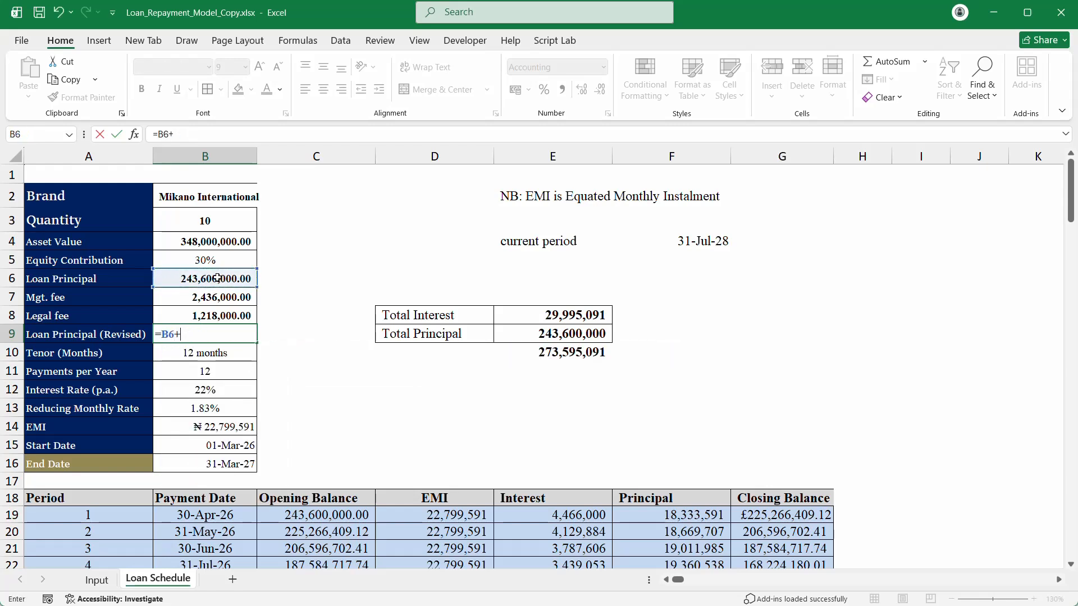
{"action": "left_click", "coordinate": [203, 298]}
{"action": "key", "text": "Return"}
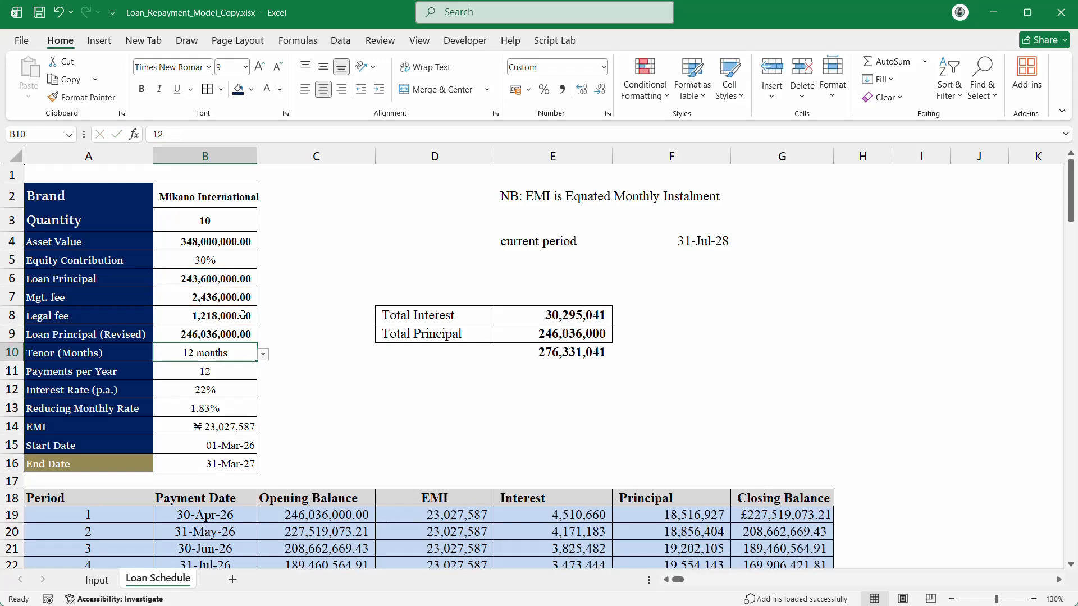
Step: Set the brand to Cummins Inc. and the tenor to 36 months
{"action": "left_click", "coordinate": [211, 194]}
{"action": "left_click", "coordinate": [264, 200]}
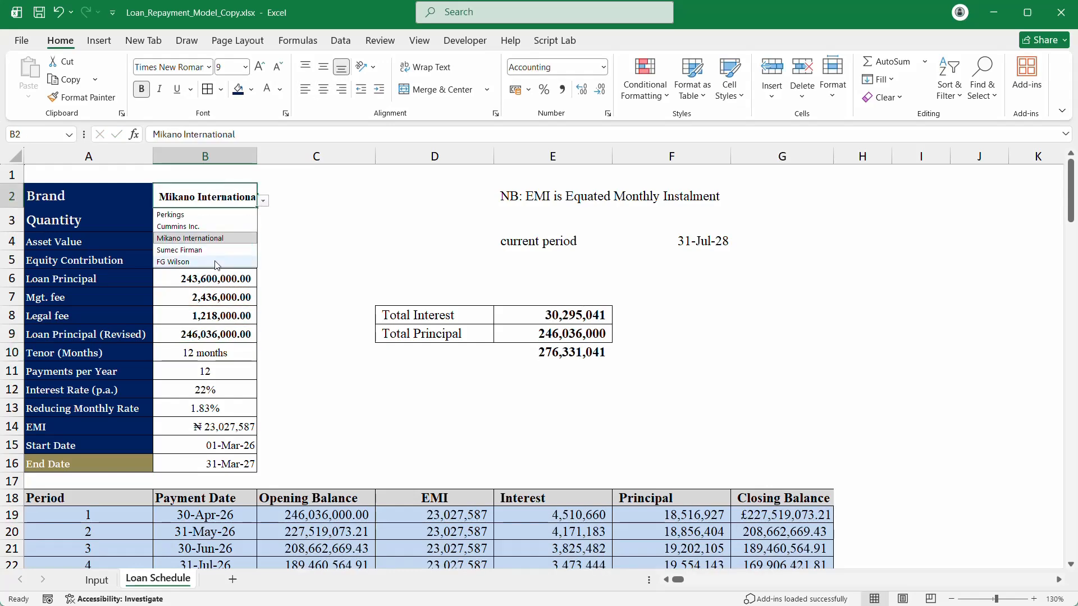
{"action": "left_click", "coordinate": [215, 224]}
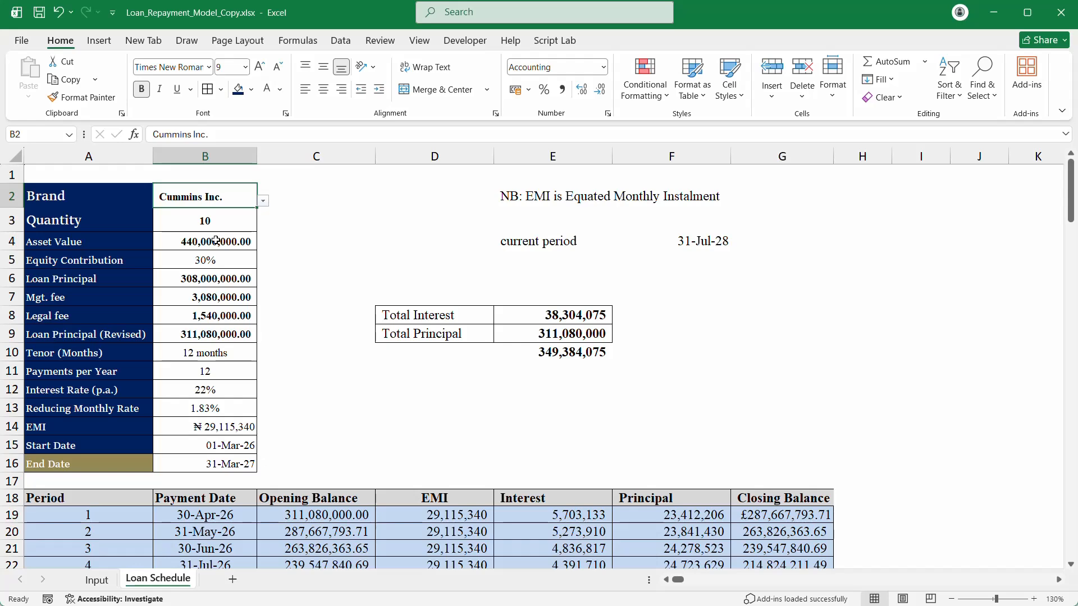
{"action": "left_click", "coordinate": [211, 352]}
{"action": "left_click", "coordinate": [263, 355]}
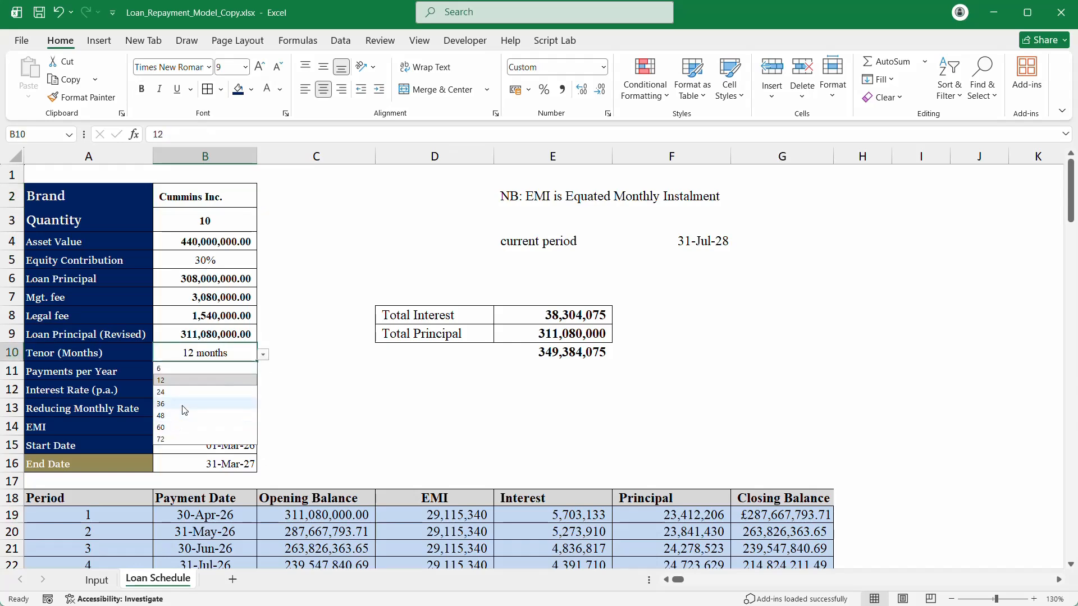
{"action": "left_click", "coordinate": [184, 405]}
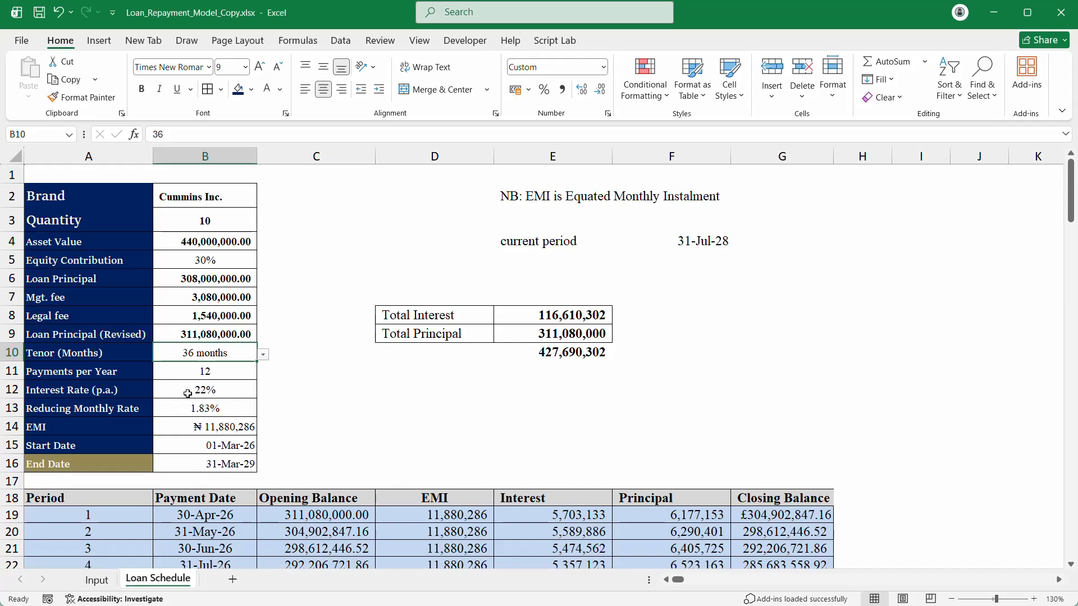
Step: Set equity contribution to 10%, then bring up the loan offer PDF in Edge
{"action": "left_click", "coordinate": [185, 302]}
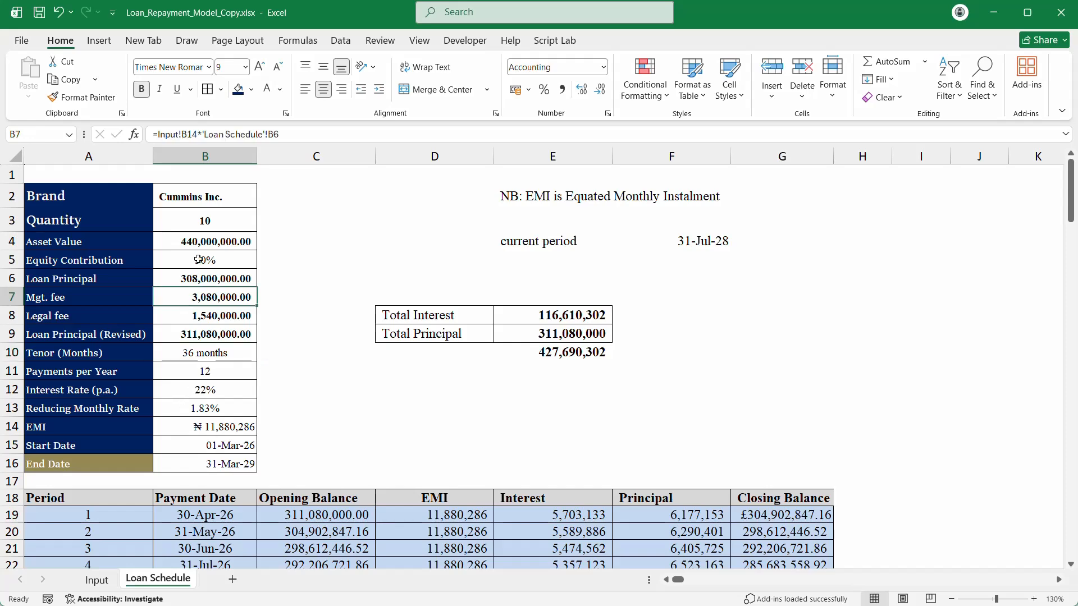
{"action": "left_click", "coordinate": [199, 259]}
{"action": "left_click", "coordinate": [264, 263]}
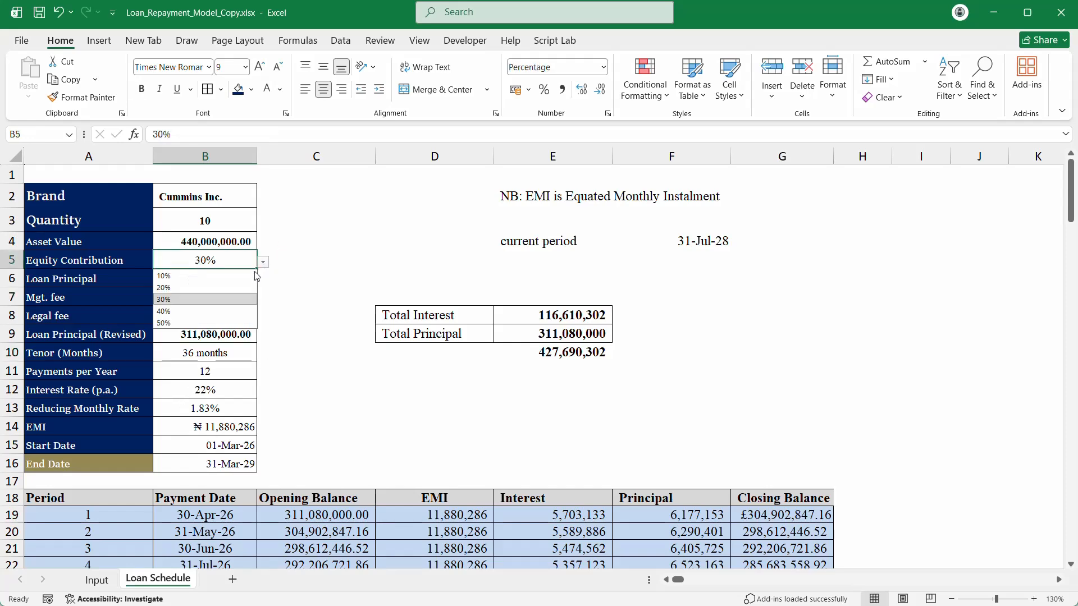
{"action": "left_click", "coordinate": [206, 283]}
{"action": "mouse_move", "coordinate": [544, 596]}
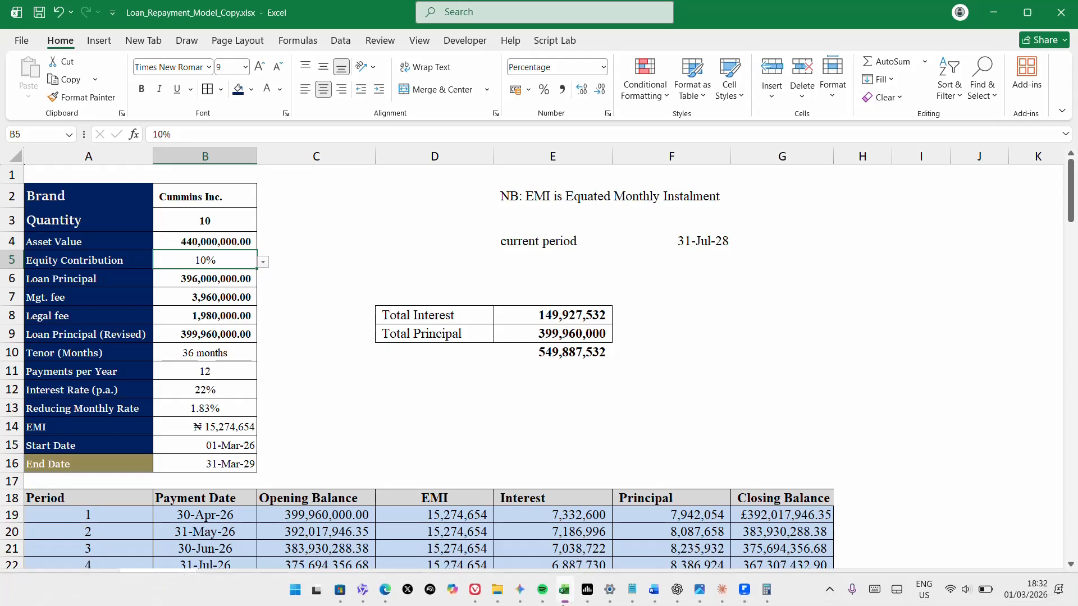
{"action": "left_click", "coordinate": [385, 594]}
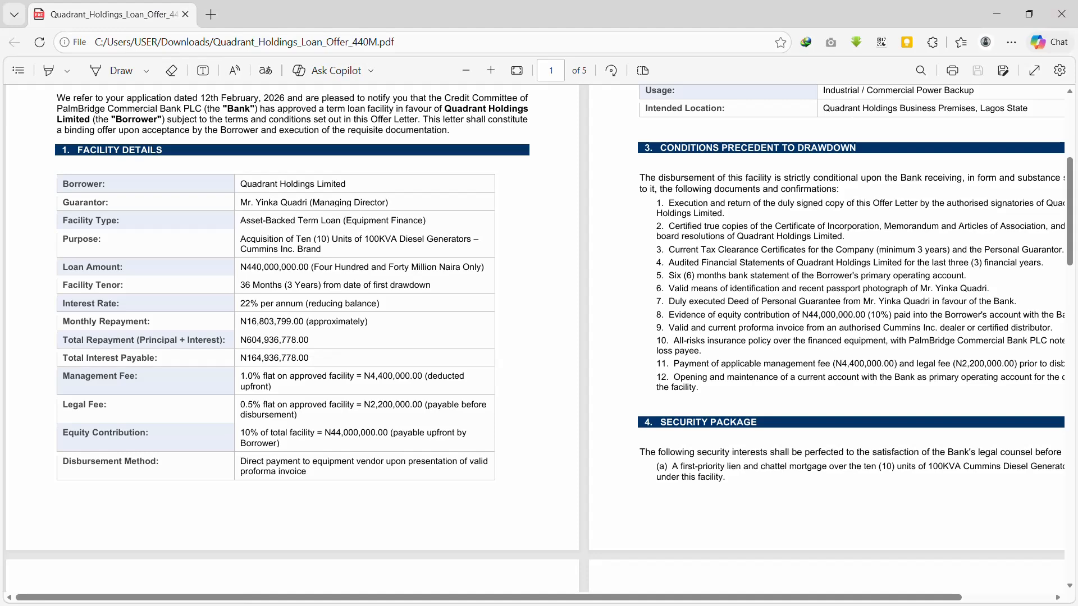
Step: Minimize the Edge loan offer window to return to the Excel workbook
{"action": "left_click", "coordinate": [994, 14]}
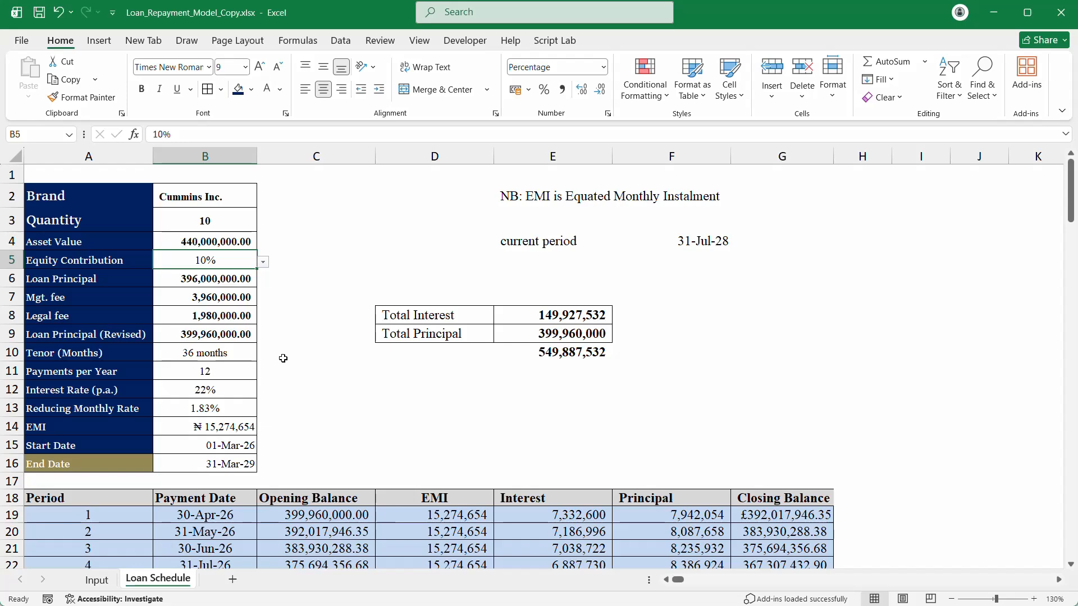
{"action": "left_click", "coordinate": [544, 314]}
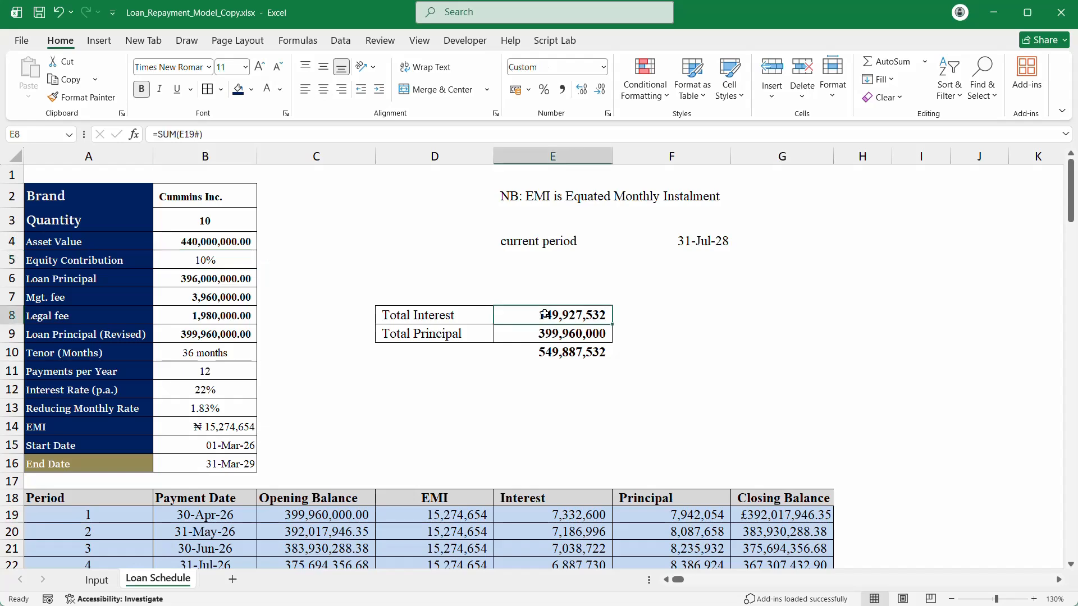
{"action": "left_click", "coordinate": [211, 400]}
{"action": "scroll", "coordinate": [210, 410], "scroll_direction": "down", "scroll_amount": 5}
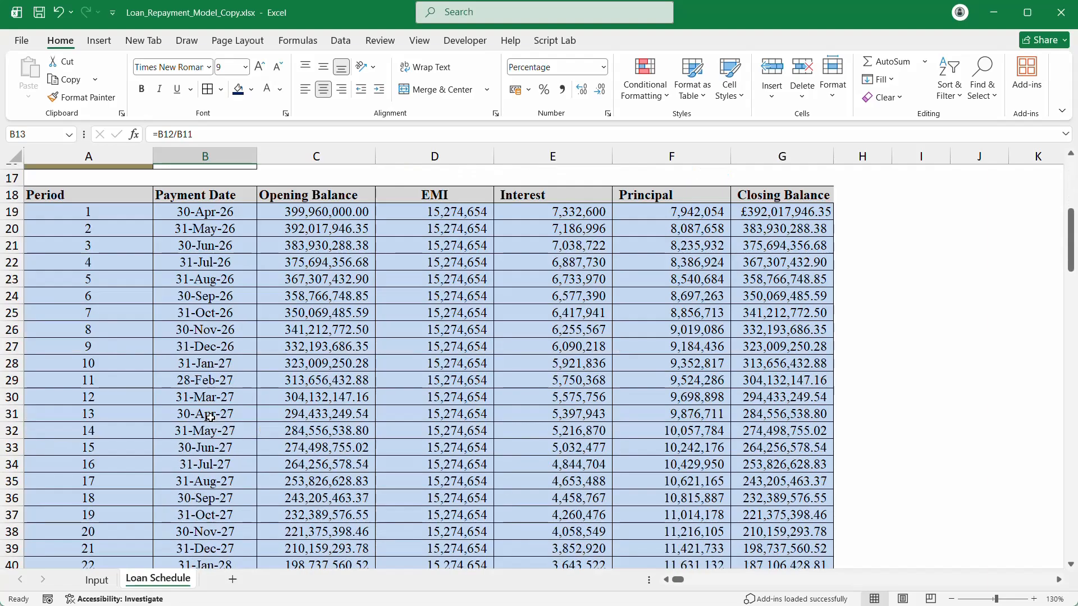
{"action": "scroll", "coordinate": [211, 418], "scroll_direction": "down", "scroll_amount": 4}
{"action": "scroll", "coordinate": [211, 417], "scroll_direction": "down", "scroll_amount": 3}
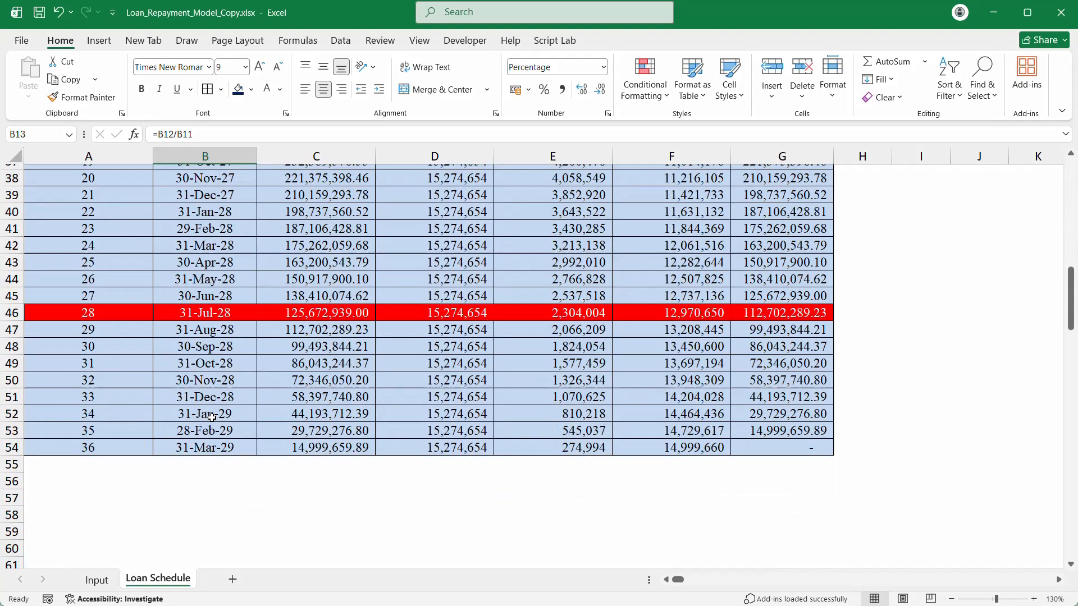
{"action": "scroll", "coordinate": [210, 417], "scroll_direction": "up", "scroll_amount": 3}
{"action": "scroll", "coordinate": [211, 417], "scroll_direction": "up", "scroll_amount": 9}
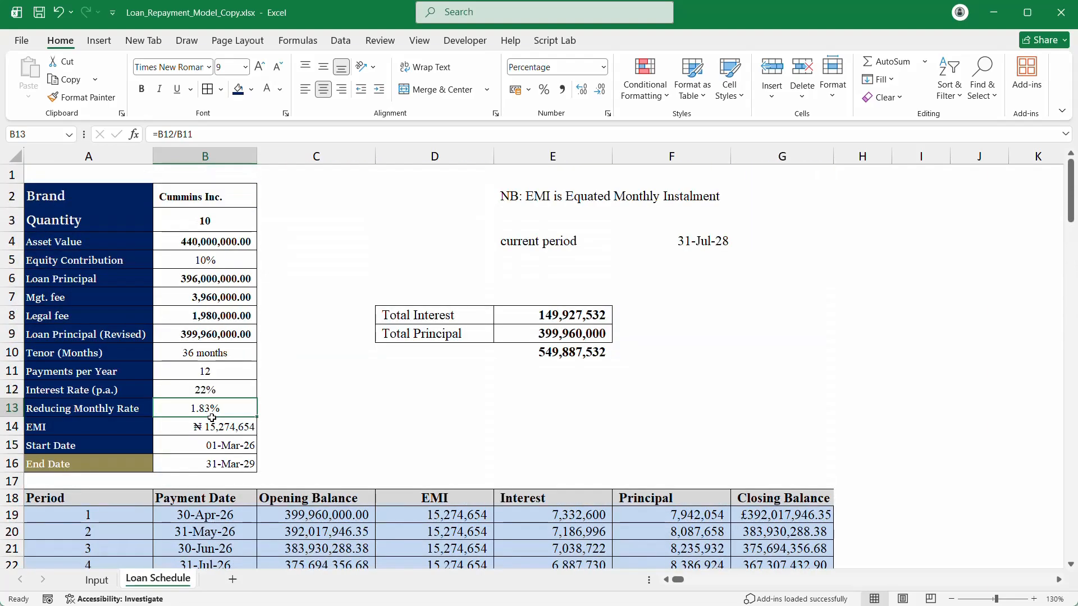
{"action": "left_click", "coordinate": [203, 226]}
{"action": "left_click", "coordinate": [211, 187]}
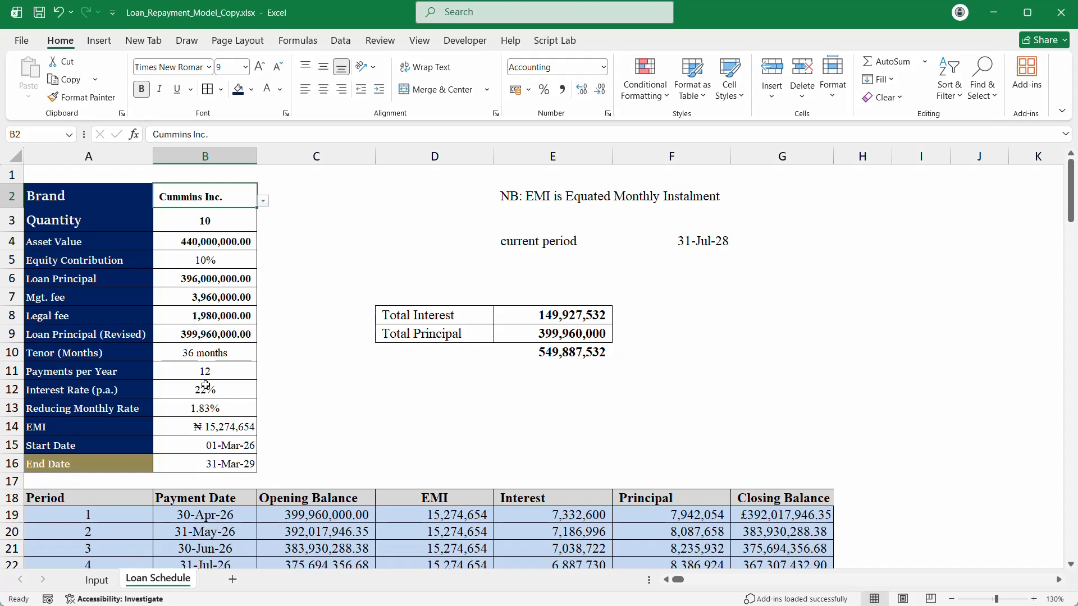
{"action": "left_click_drag", "start_coordinate": [205, 386], "coordinate": [206, 466]}
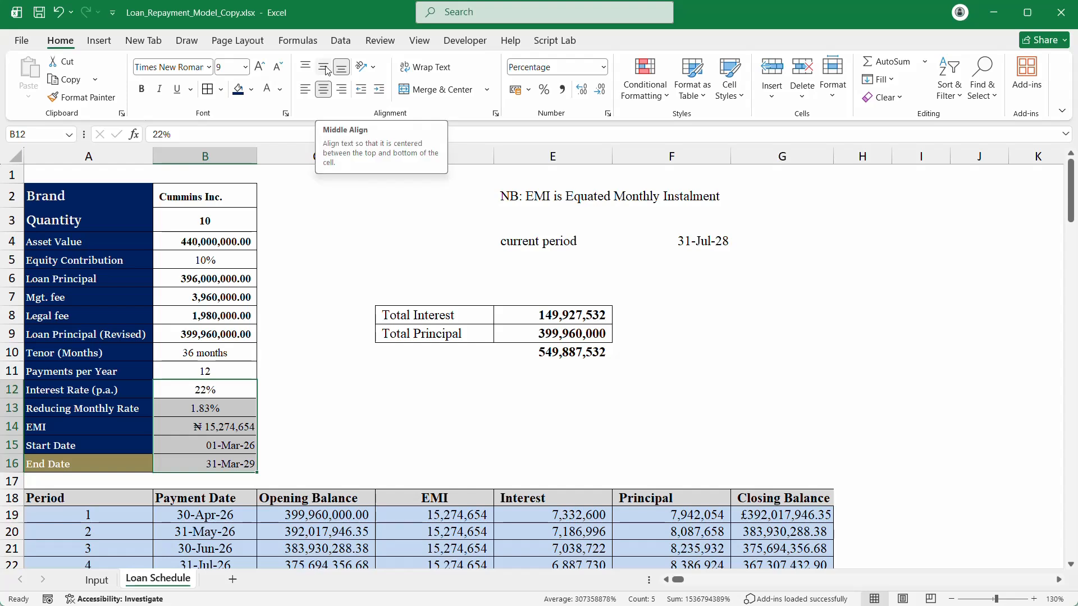
Step: Review the legal fee and revised principal formulas in B8 and B9, then show the Input sheet
{"action": "left_click", "coordinate": [214, 338]}
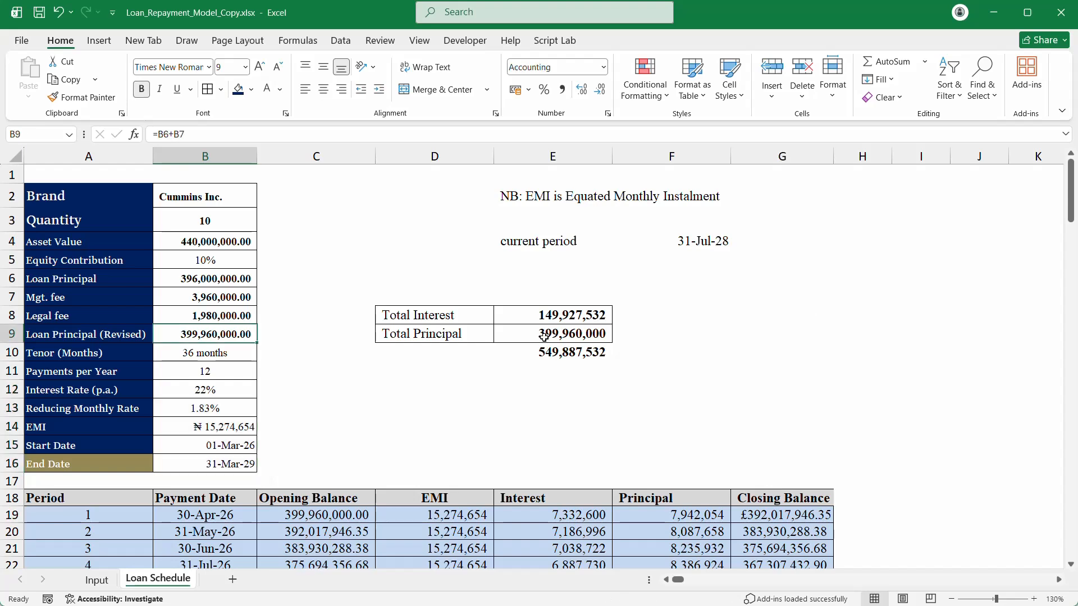
{"action": "double_click", "coordinate": [225, 315]}
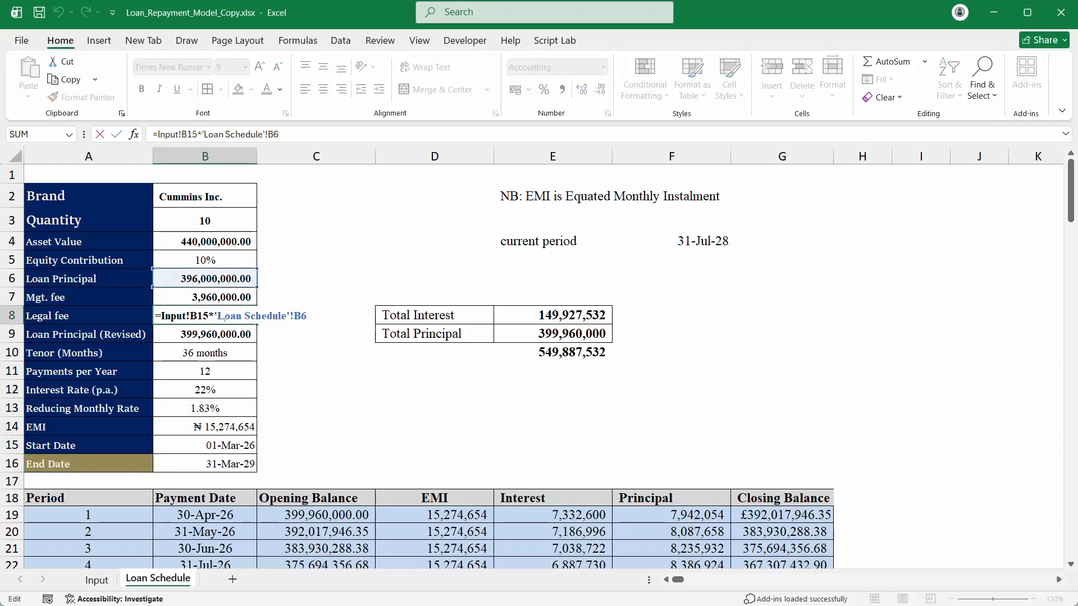
{"action": "key", "text": "Escape"}
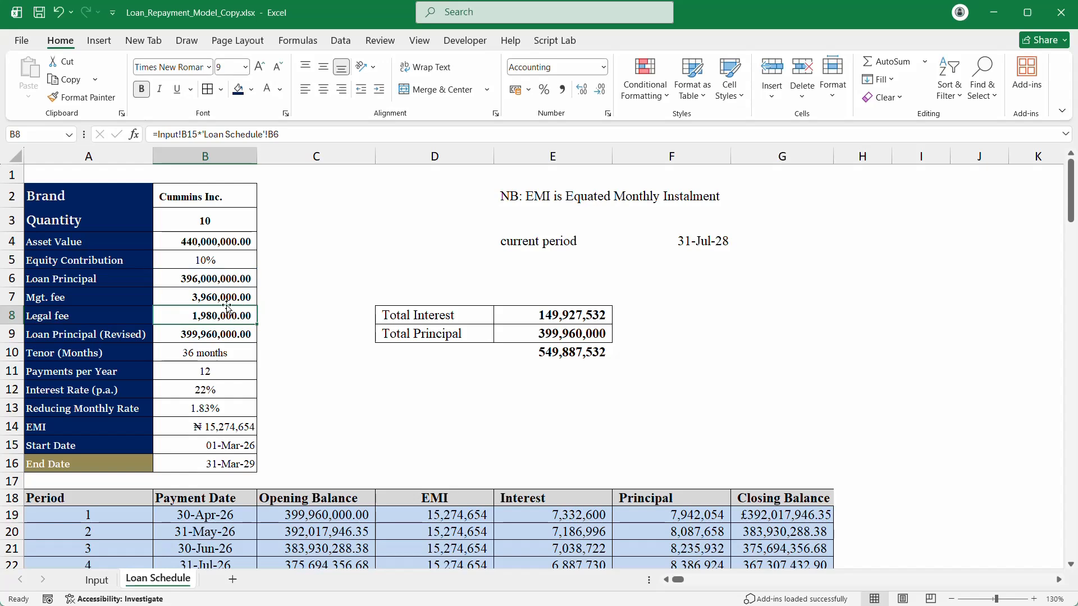
{"action": "double_click", "coordinate": [219, 315]}
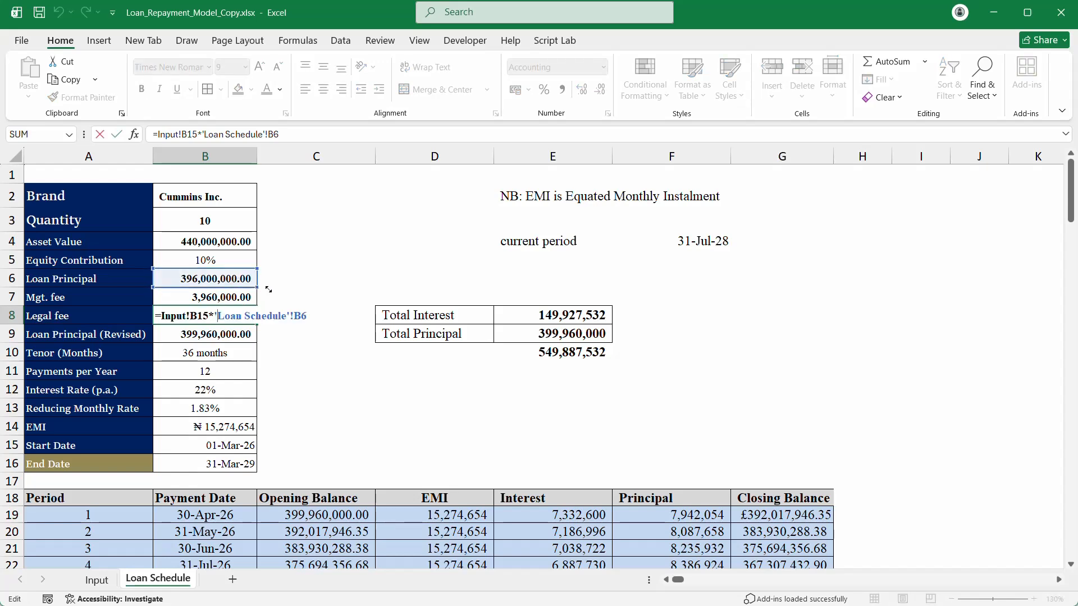
{"action": "key", "text": "Escape"}
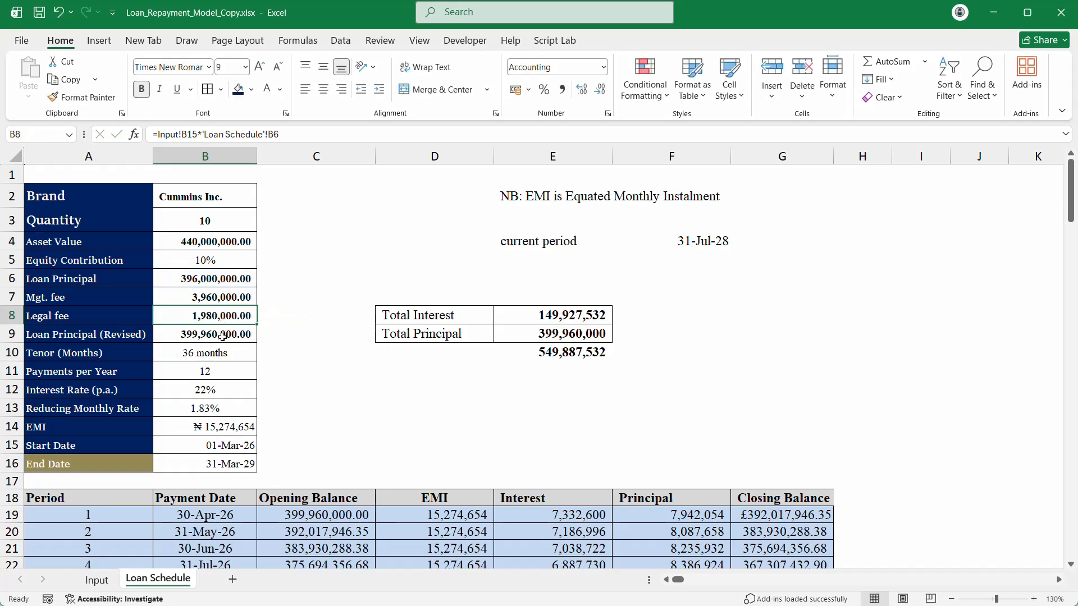
{"action": "double_click", "coordinate": [221, 337]}
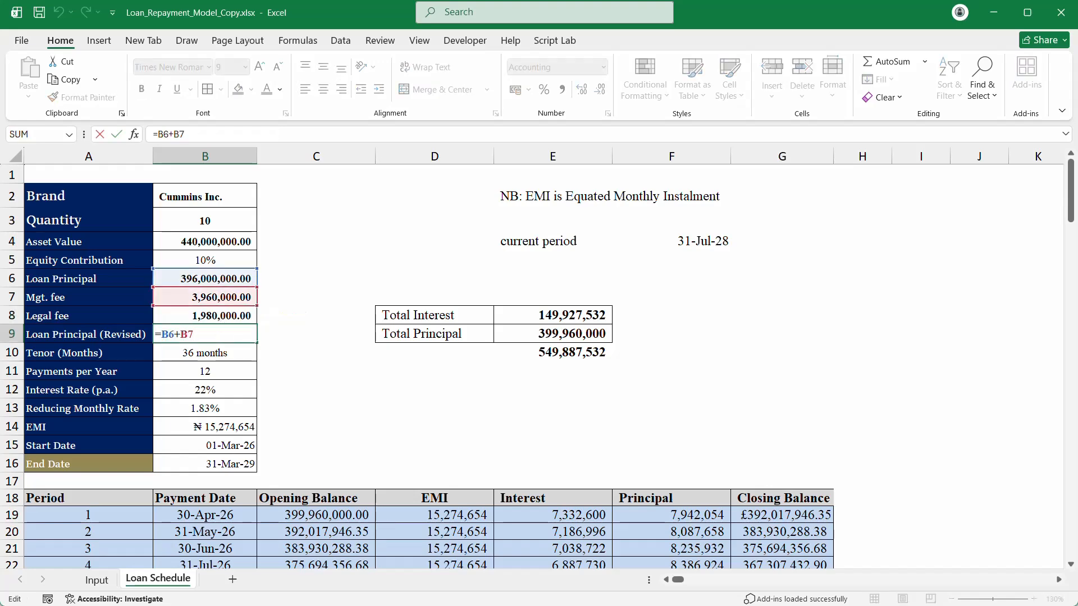
{"action": "key", "text": "Return"}
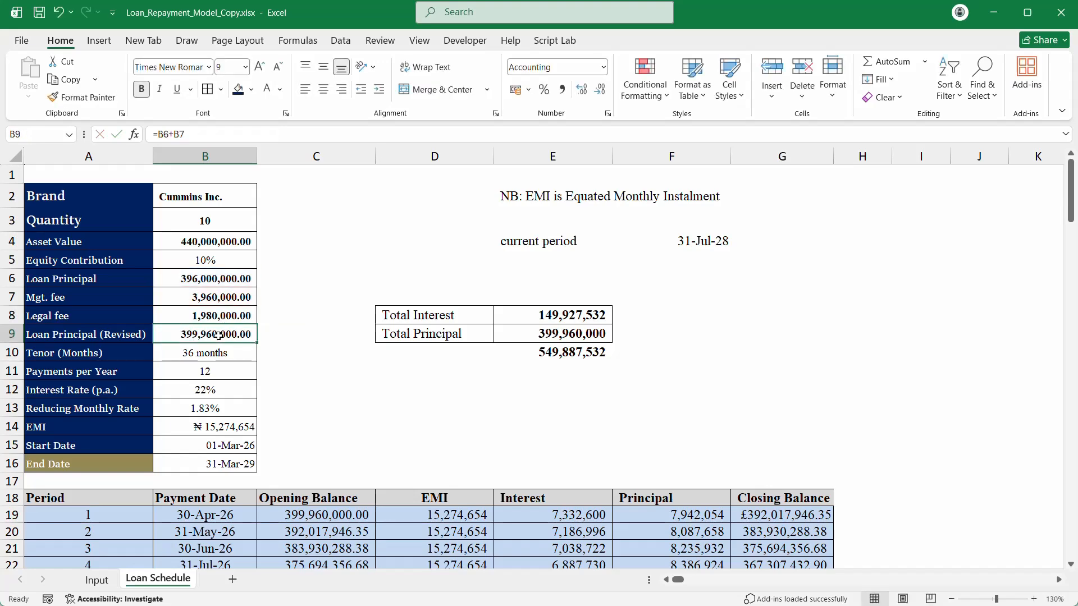
{"action": "left_click", "coordinate": [97, 579]}
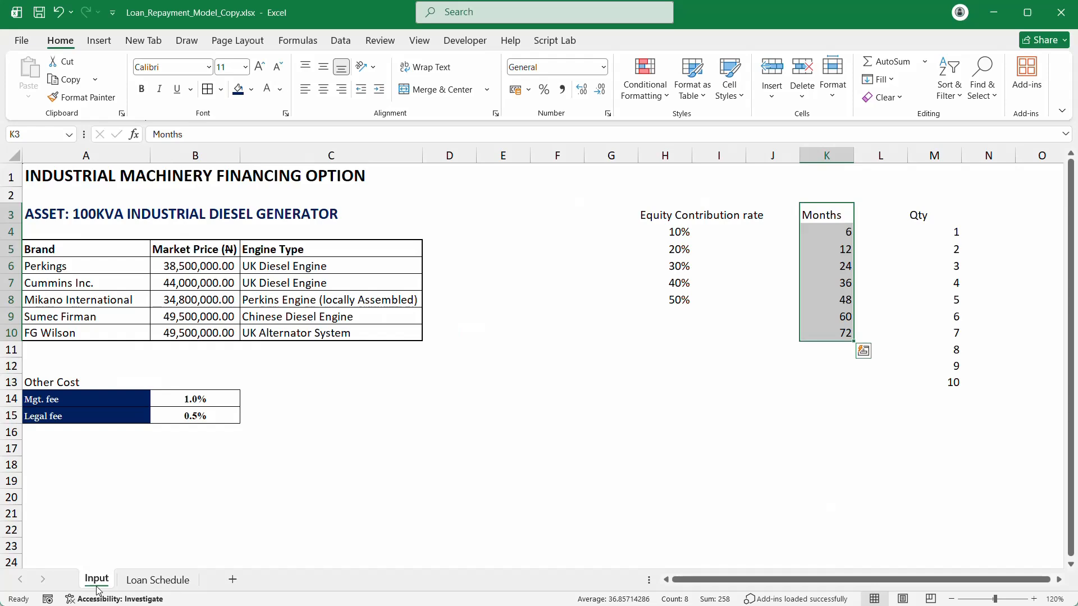
{"action": "left_click", "coordinate": [389, 592]}
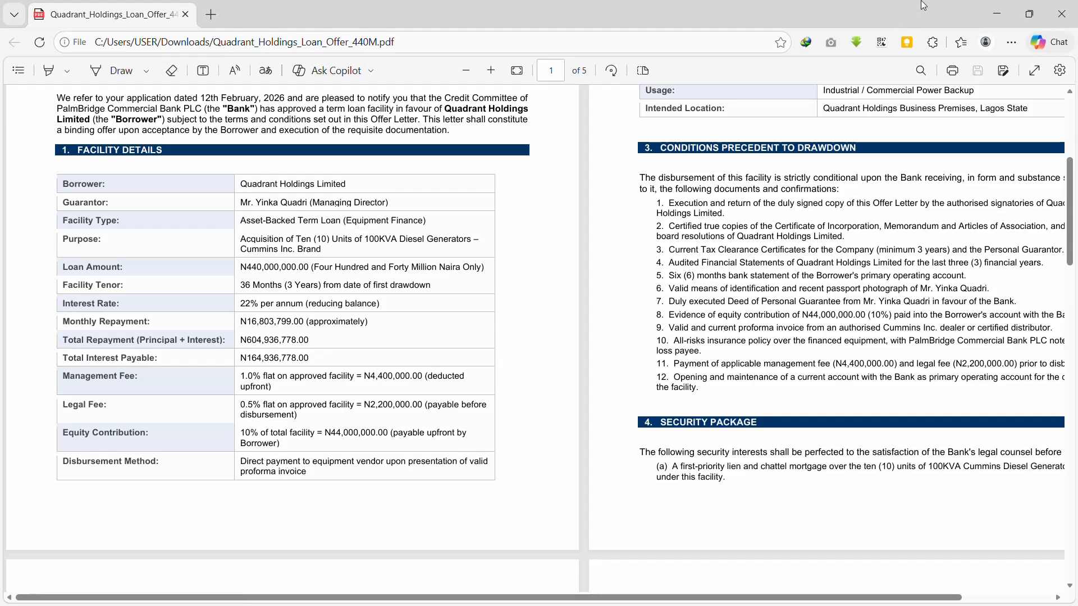
{"action": "left_click", "coordinate": [996, 3]}
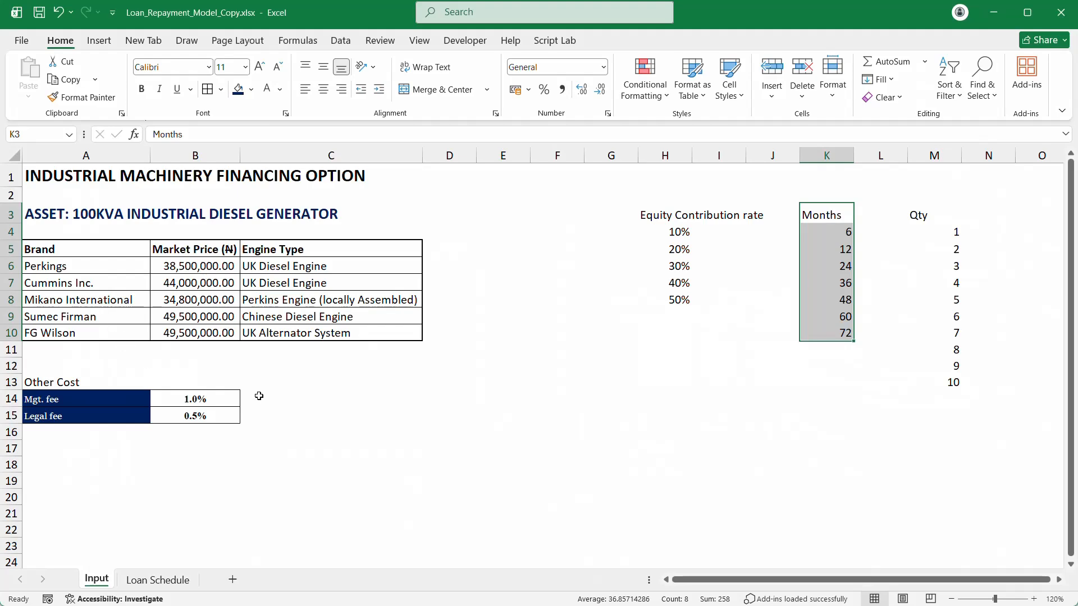
Step: On the Loan Schedule sheet, change B9's formula to =B6, dropping the management fee
{"action": "left_click", "coordinate": [158, 580]}
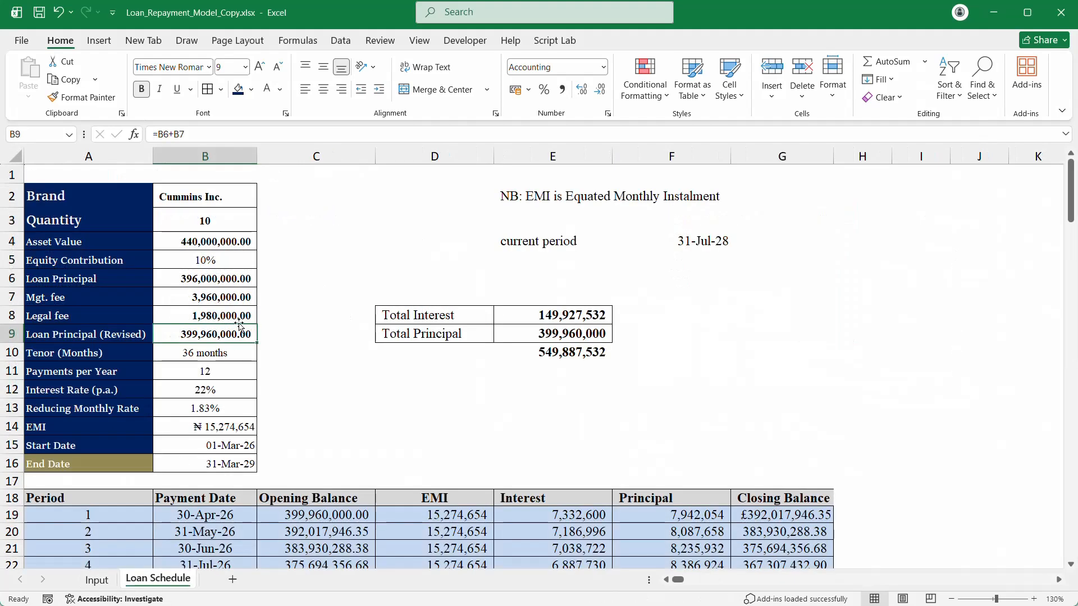
{"action": "left_click", "coordinate": [222, 331]}
{"action": "double_click", "coordinate": [222, 331]}
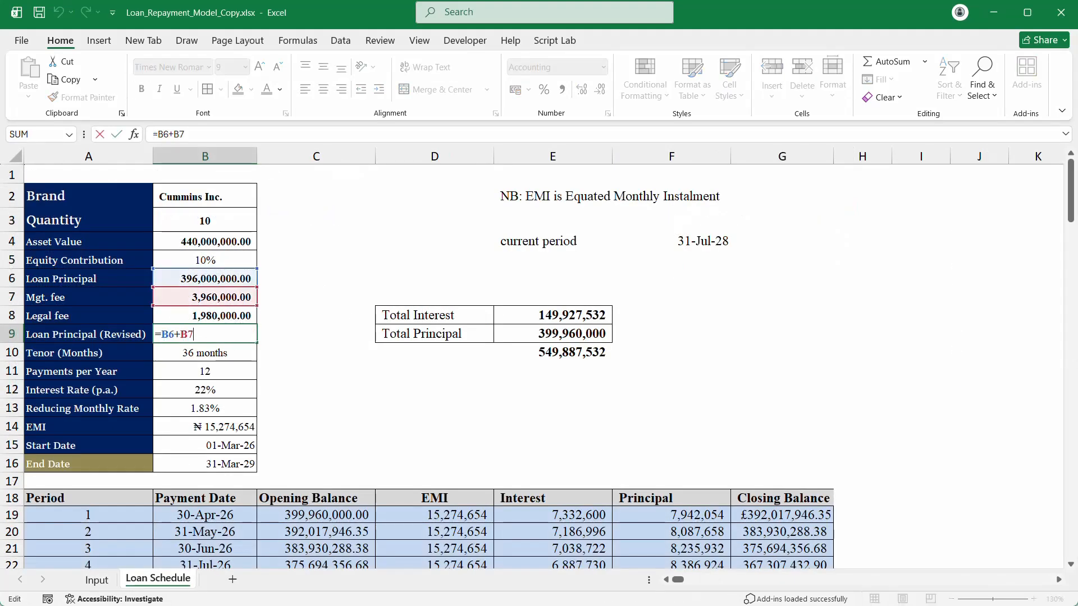
{"action": "key", "text": "BackSpace"}
{"action": "key", "text": "BackSpace"}
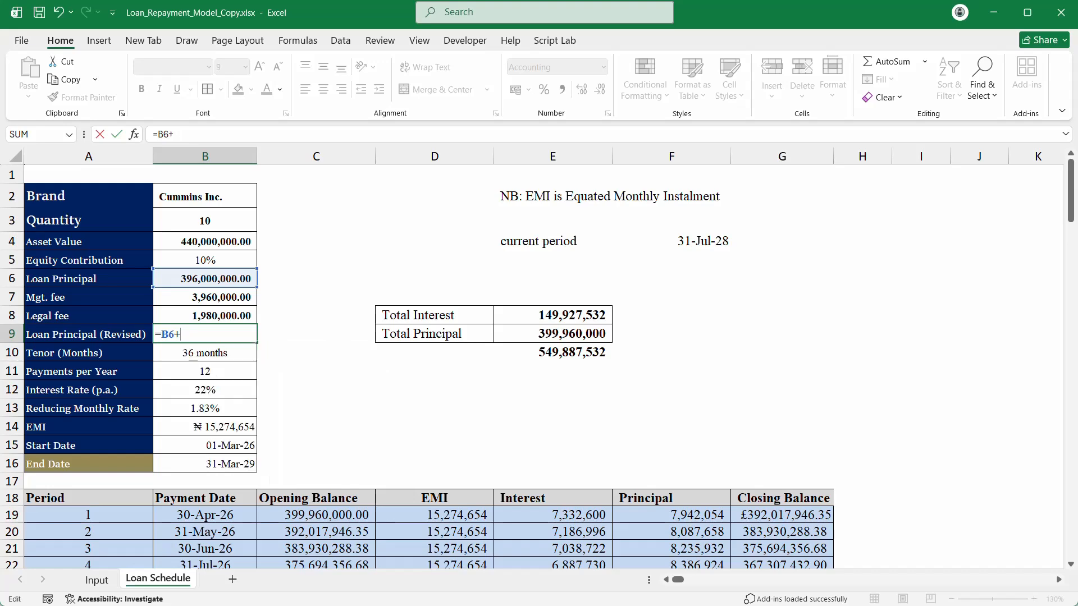
{"action": "key", "text": "Return"}
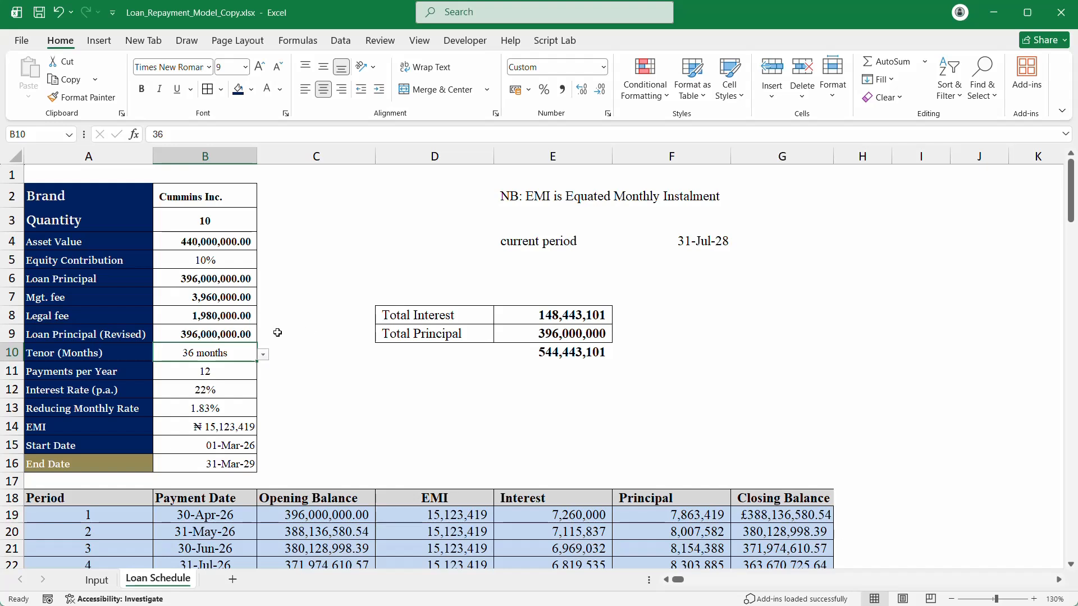
Step: Enter a formula in E11 adding the legal fee and the management fee
{"action": "left_click", "coordinate": [597, 373]}
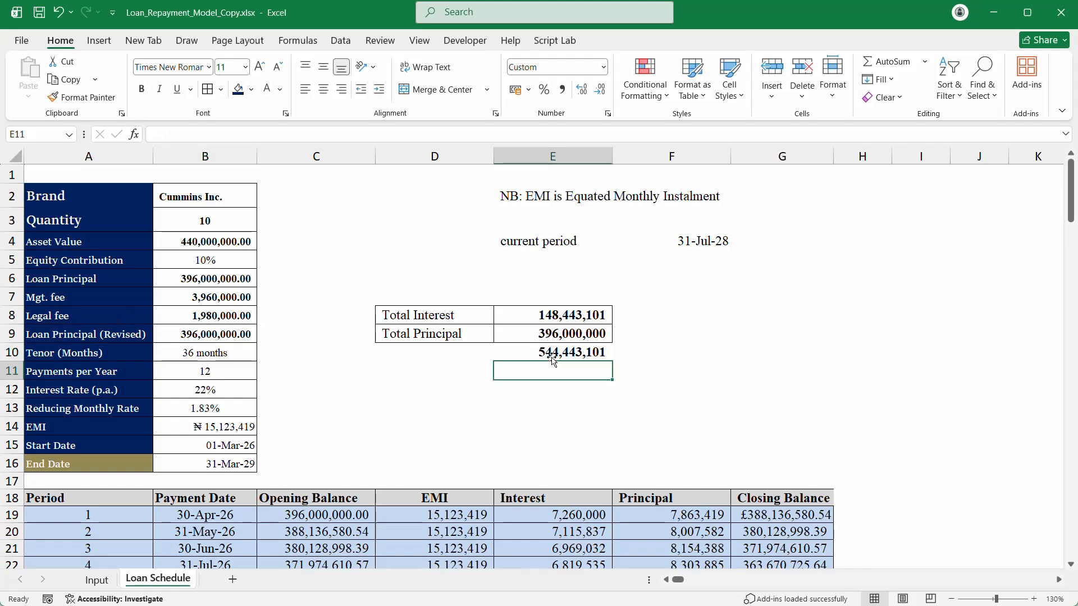
{"action": "type", "text": "="}
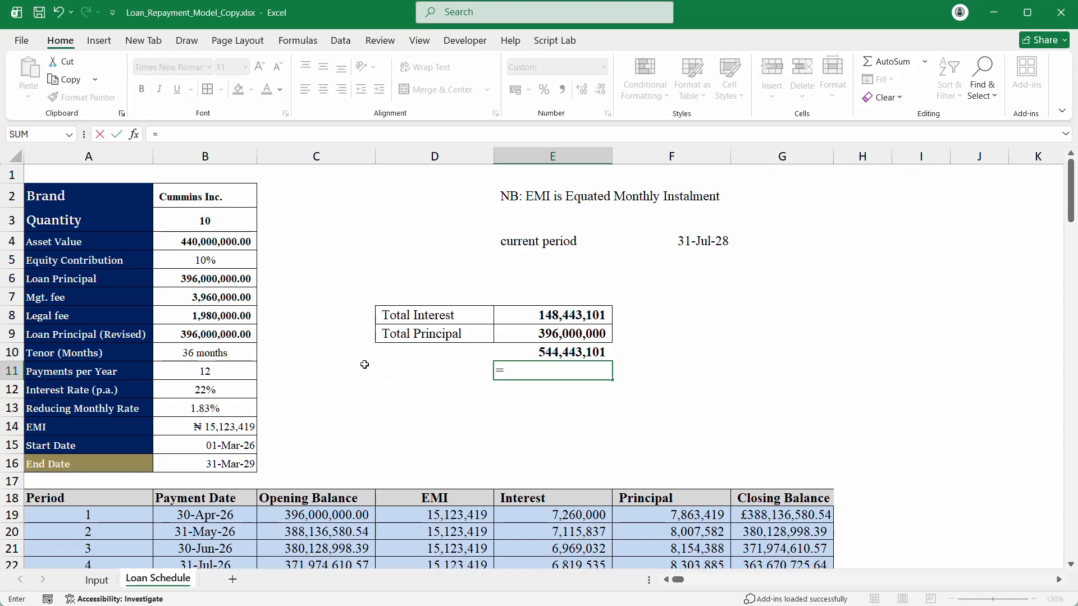
{"action": "left_click", "coordinate": [222, 318]}
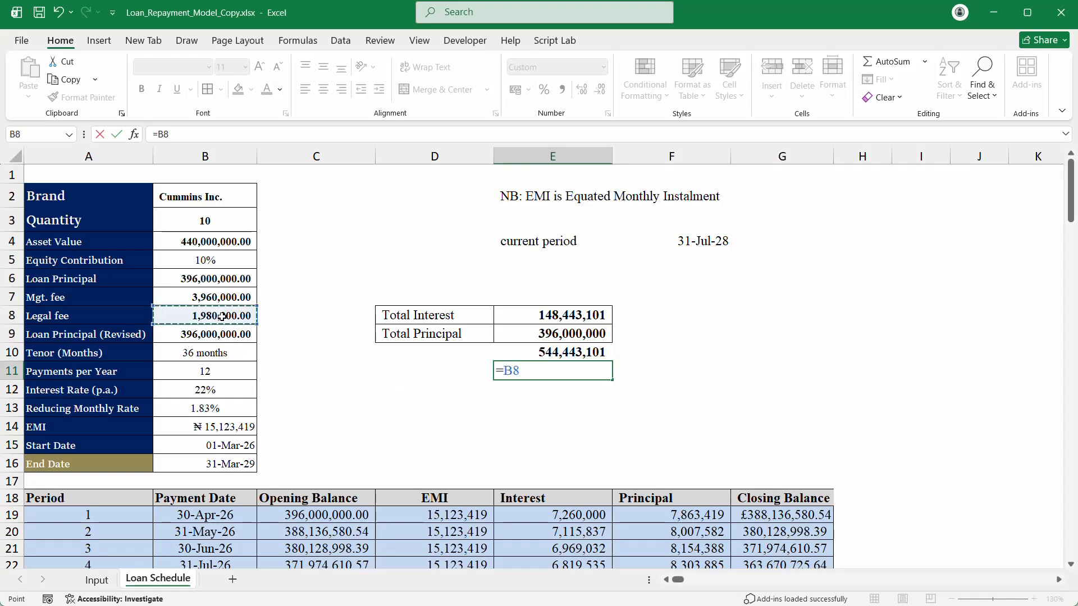
{"action": "type", "text": "+"}
{"action": "left_click", "coordinate": [221, 297]}
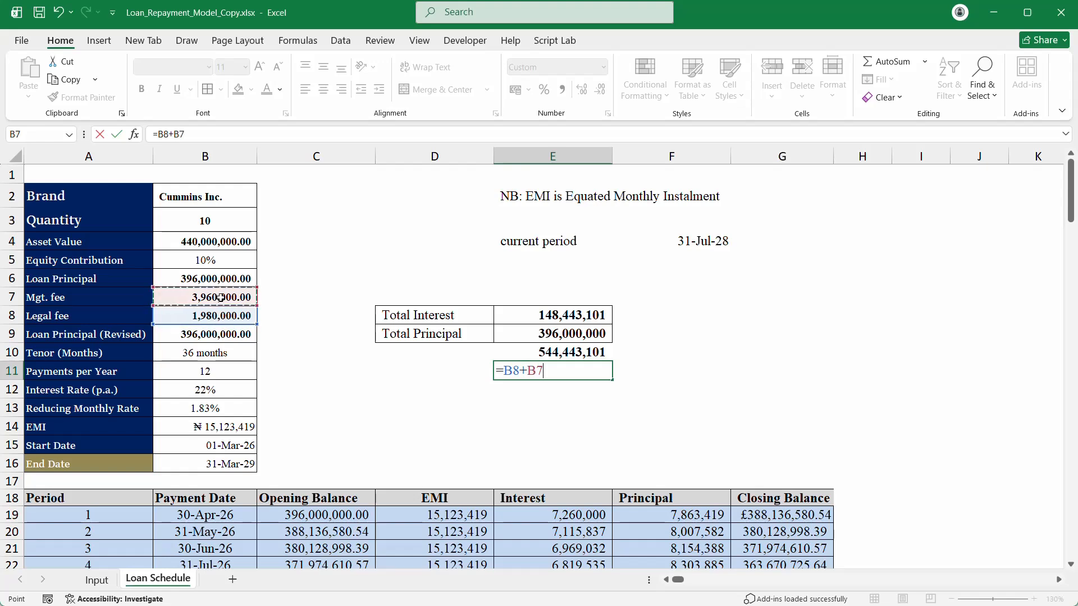
{"action": "key", "text": "Return"}
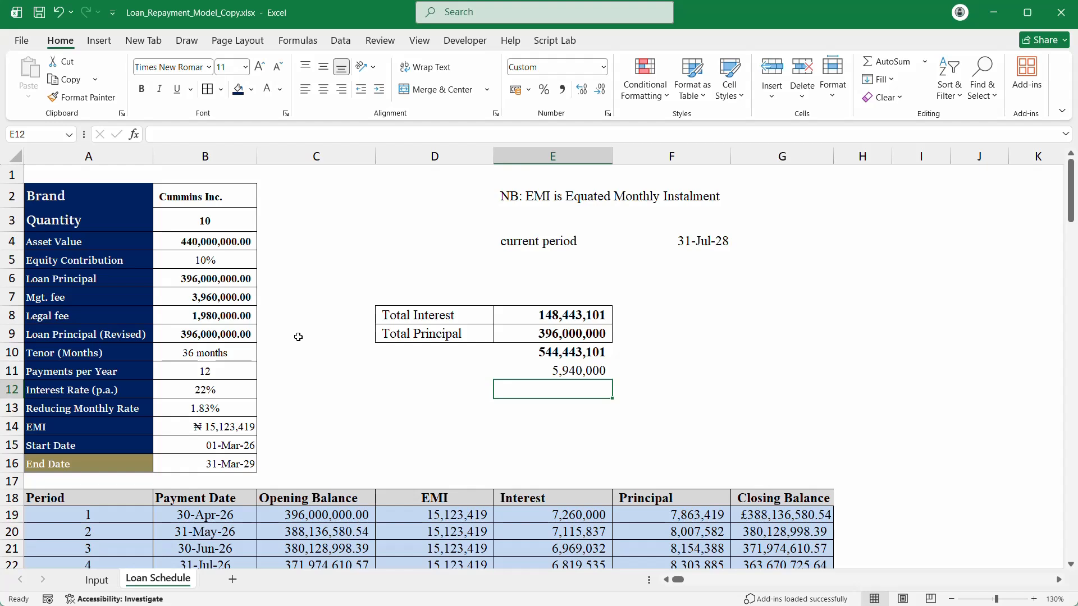
Step: Build a fee-inclusive grand total of 550,383,101, then delete both E11:E12 cells
{"action": "key", "text": "alt+equal"}
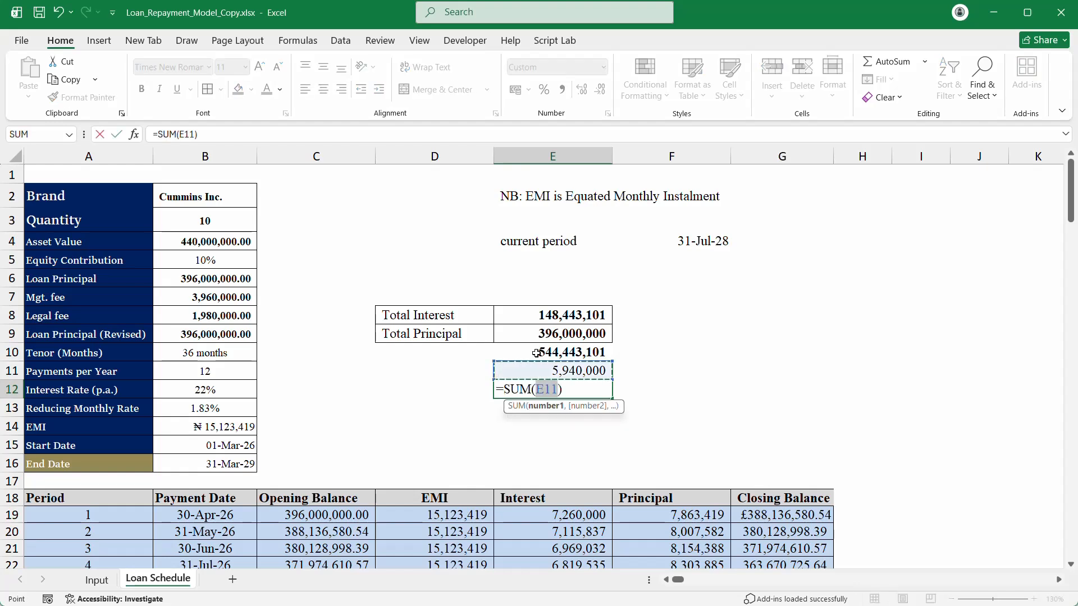
{"action": "left_click_drag", "start_coordinate": [615, 361], "coordinate": [607, 350]}
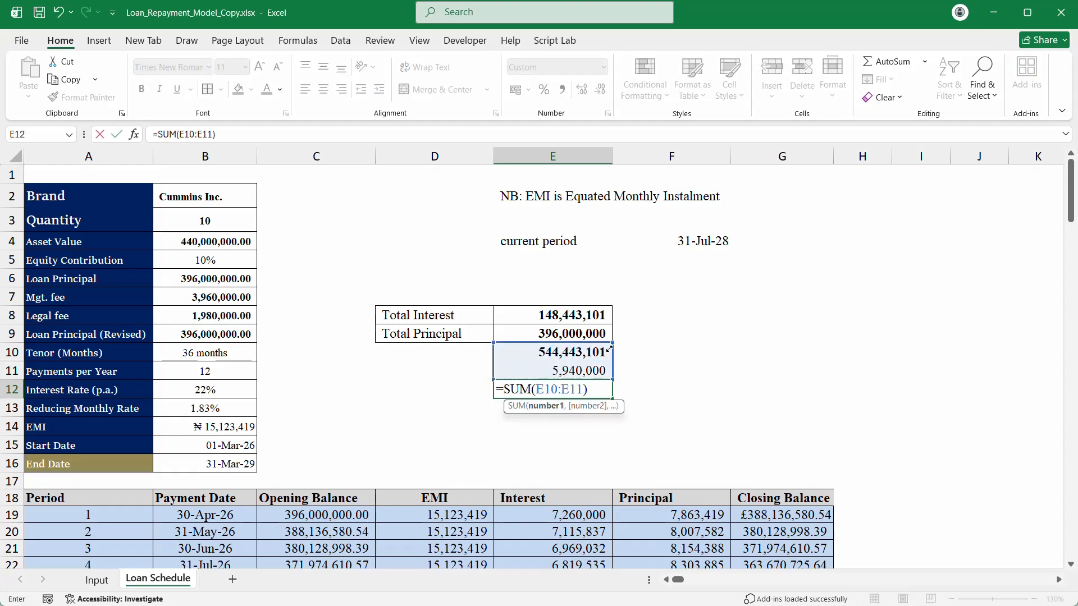
{"action": "key", "text": "Return"}
{"action": "key", "text": "Up"}
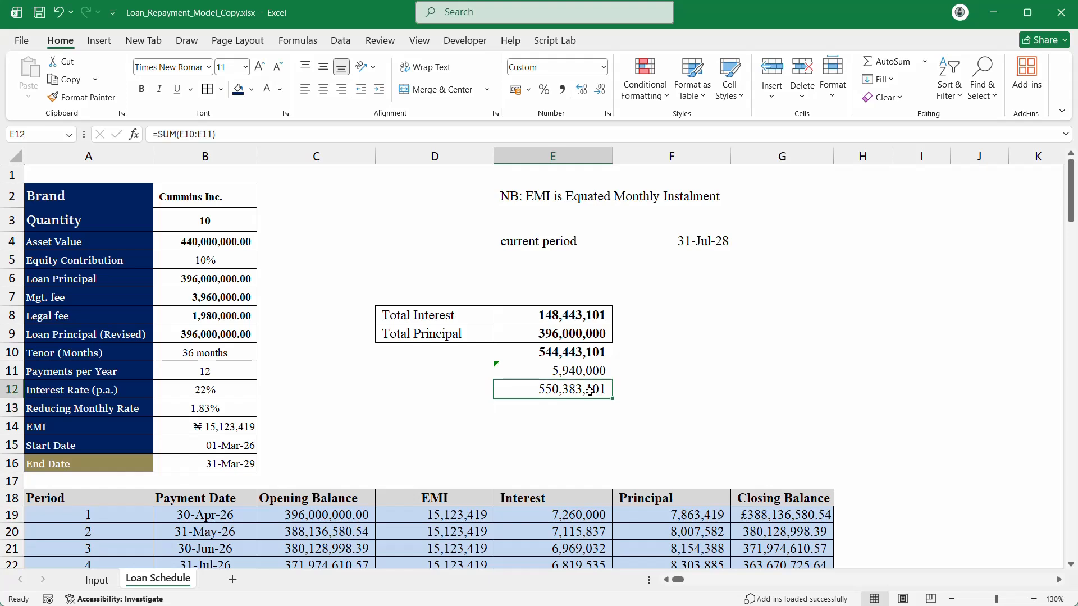
{"action": "left_click", "coordinate": [543, 368]}
{"action": "left_click_drag", "start_coordinate": [543, 367], "coordinate": [541, 384]}
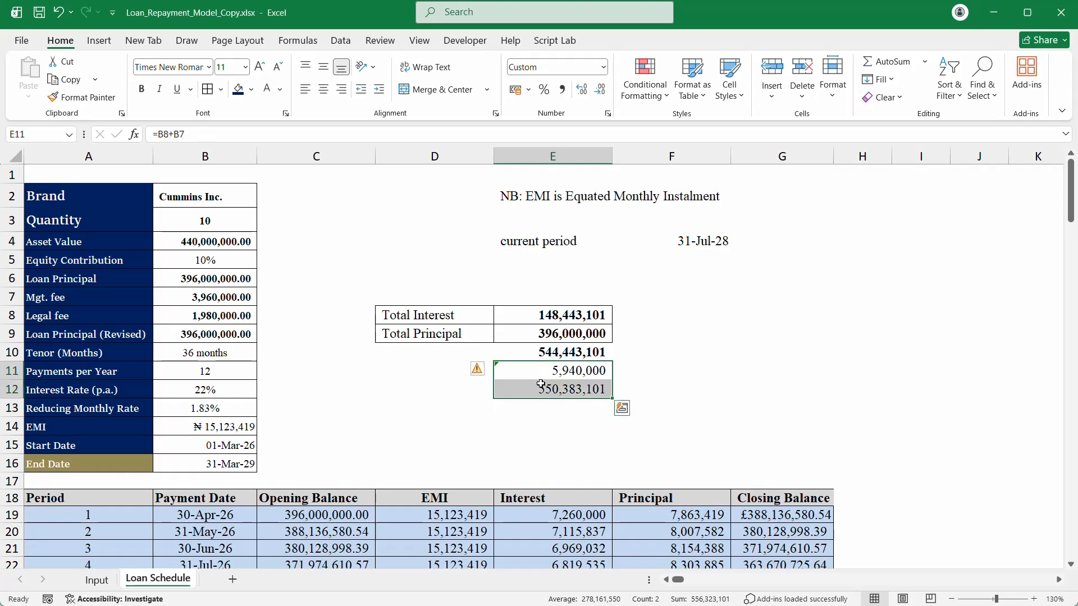
{"action": "key", "text": "Delete"}
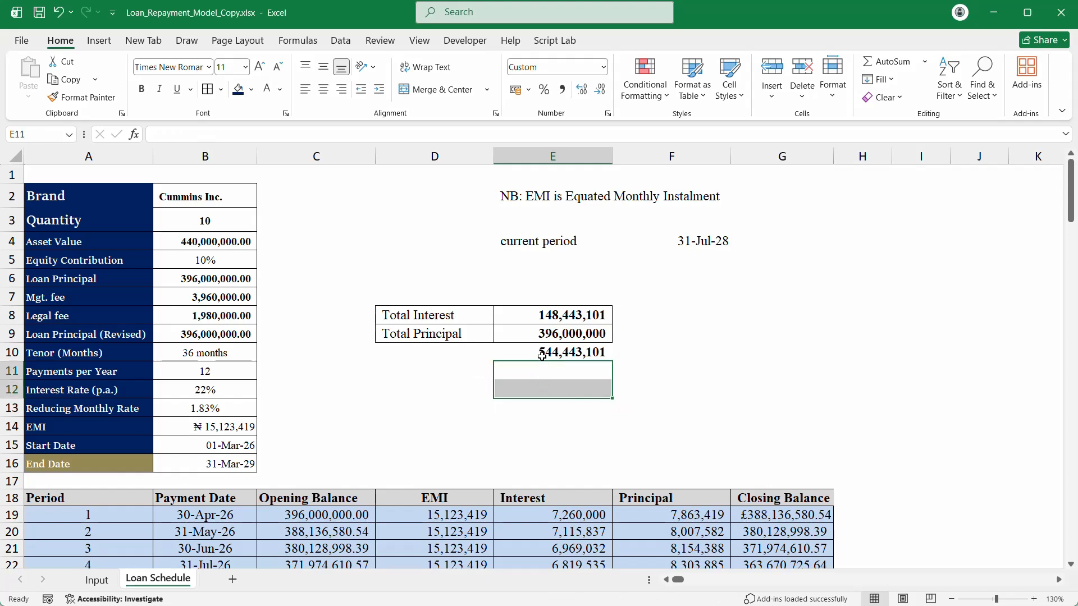
{"action": "left_click", "coordinate": [430, 355]}
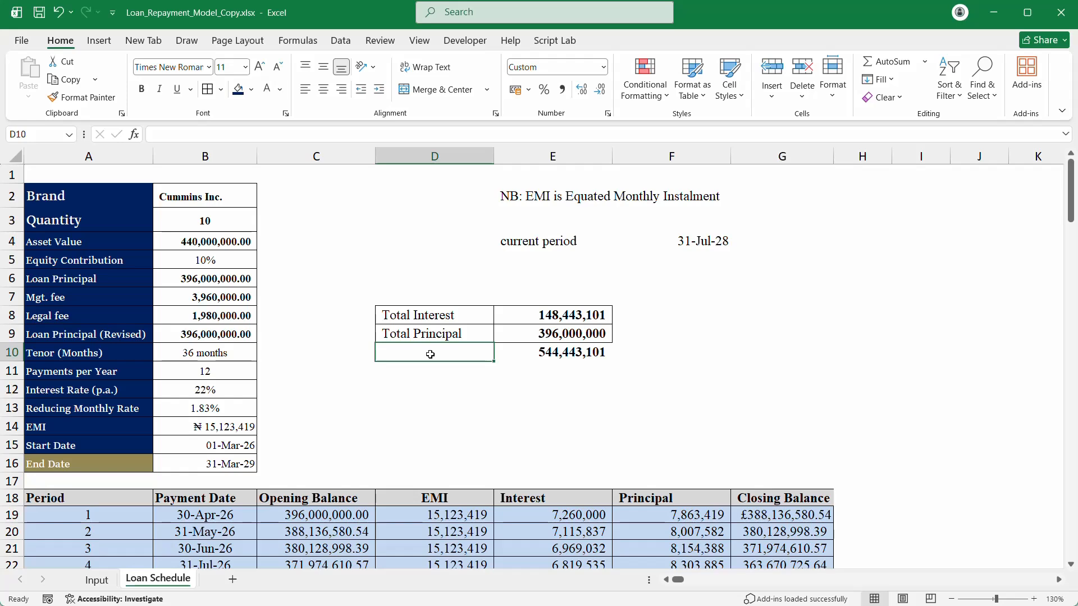
{"action": "scroll", "coordinate": [430, 355], "scroll_direction": "down", "scroll_amount": 2}
{"action": "scroll", "coordinate": [431, 355], "scroll_direction": "up", "scroll_amount": 2}
{"action": "scroll", "coordinate": [412, 335], "scroll_direction": "down", "scroll_amount": 10}
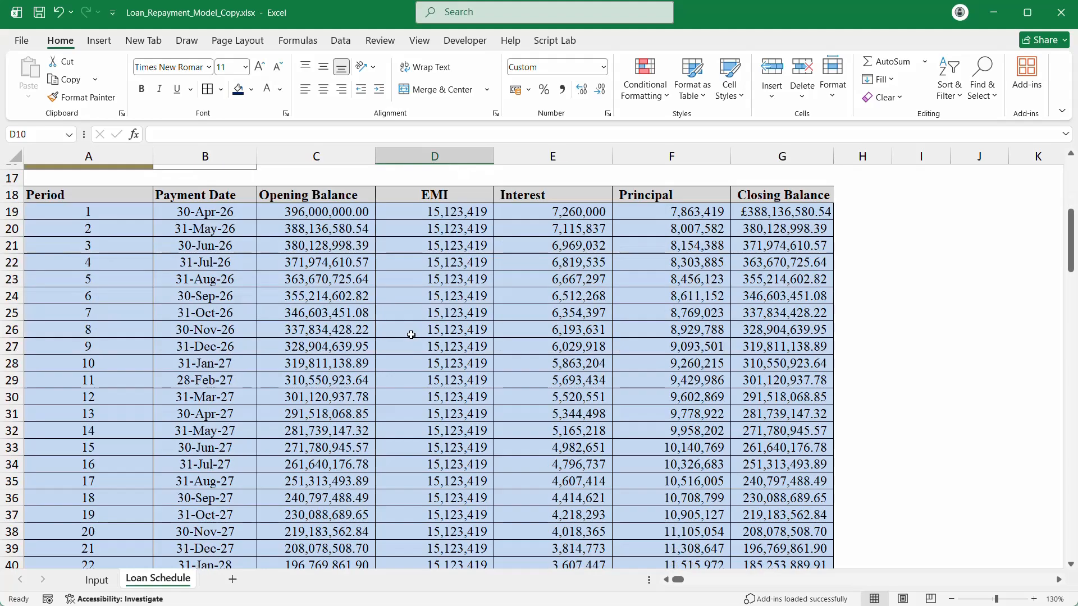
{"action": "scroll", "coordinate": [412, 335], "scroll_direction": "down", "scroll_amount": 3}
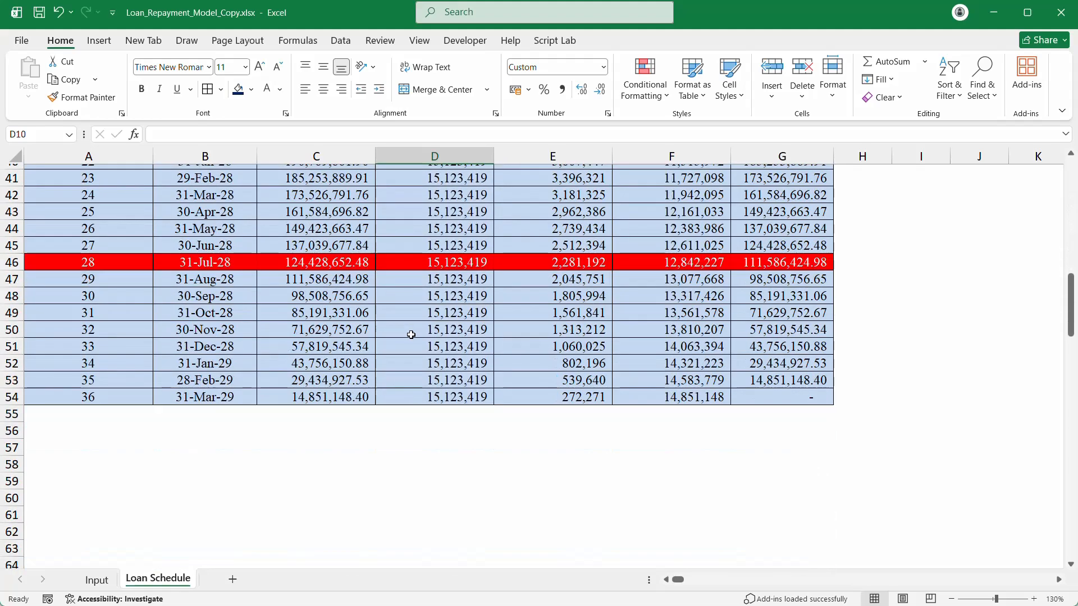
{"action": "left_click", "coordinate": [307, 478]}
{"action": "scroll", "coordinate": [307, 478], "scroll_direction": "up", "scroll_amount": 13}
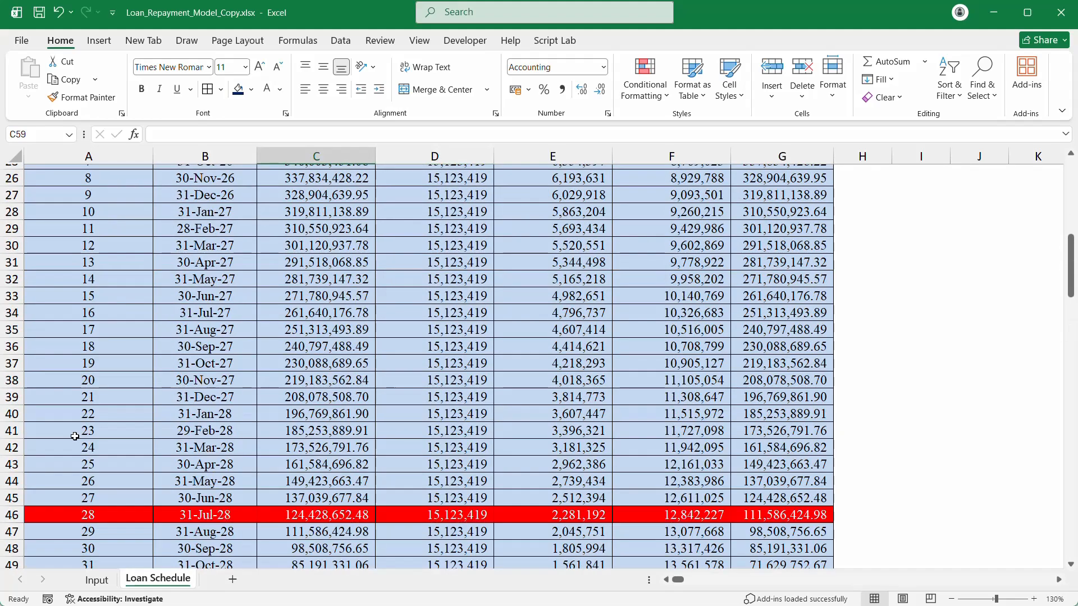
Step: Change the brand in B2 to Mikano International
{"action": "left_click", "coordinate": [193, 196]}
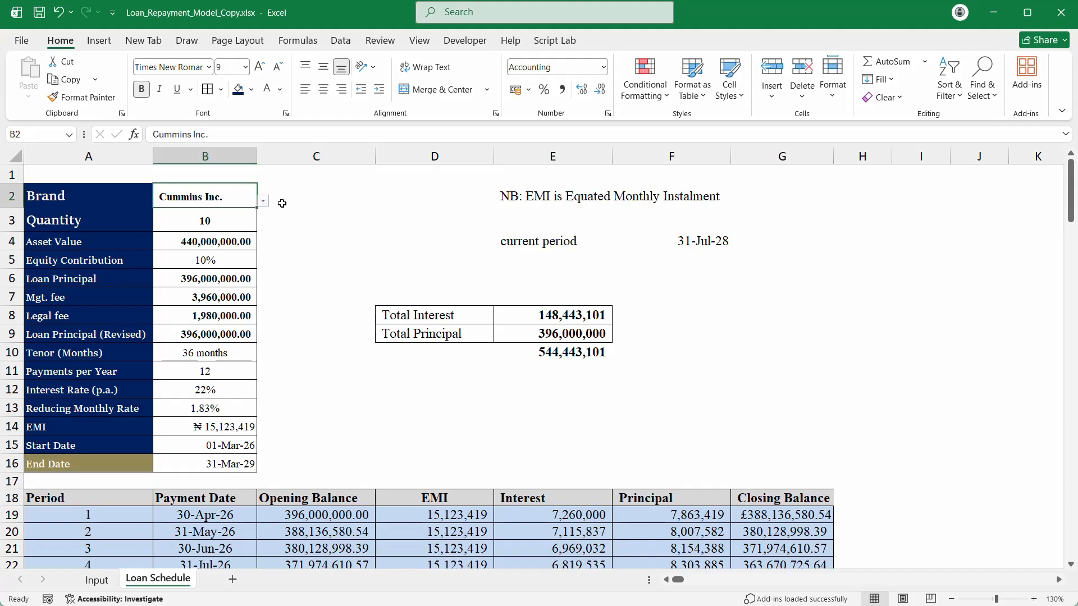
{"action": "left_click", "coordinate": [263, 201]}
{"action": "left_click", "coordinate": [205, 240]}
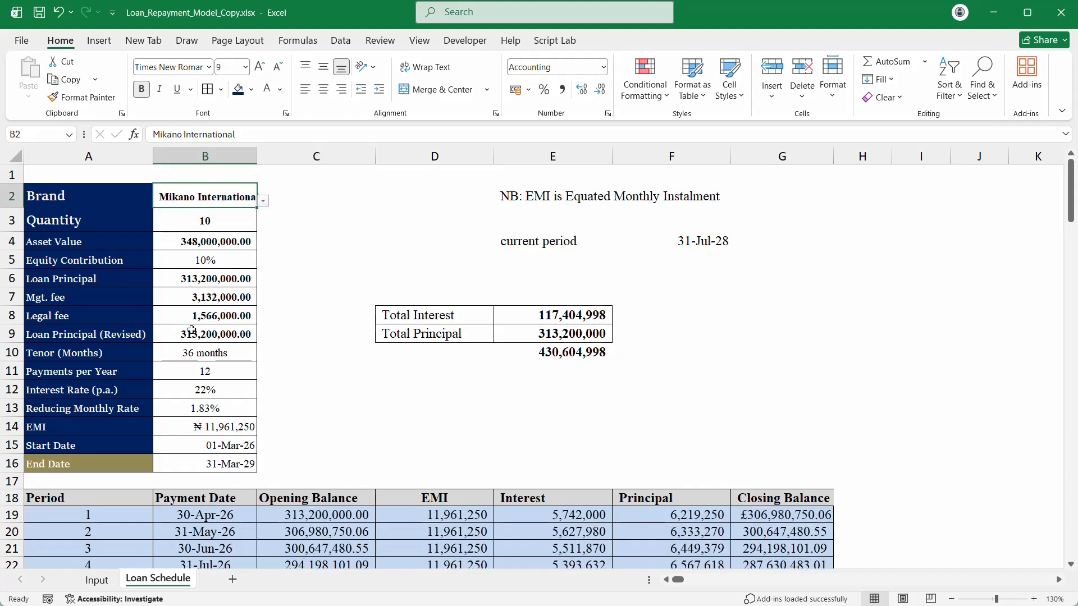
{"action": "scroll", "coordinate": [192, 330], "scroll_direction": "down", "scroll_amount": 3}
{"action": "scroll", "coordinate": [193, 330], "scroll_direction": "down", "scroll_amount": 6}
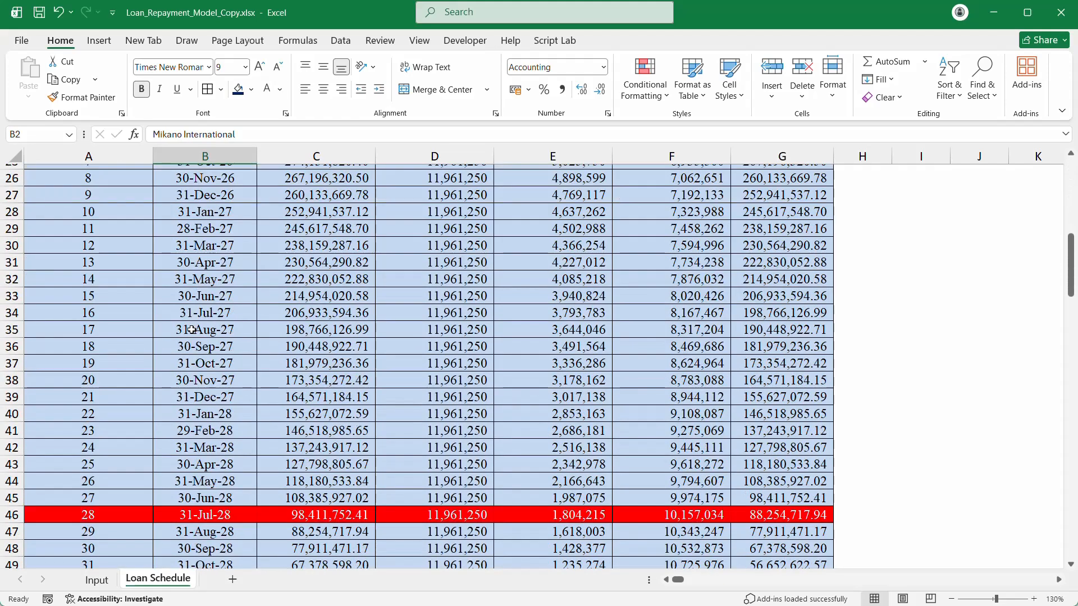
{"action": "scroll", "coordinate": [193, 329], "scroll_direction": "down", "scroll_amount": 2}
{"action": "scroll", "coordinate": [211, 290], "scroll_direction": "up", "scroll_amount": 11}
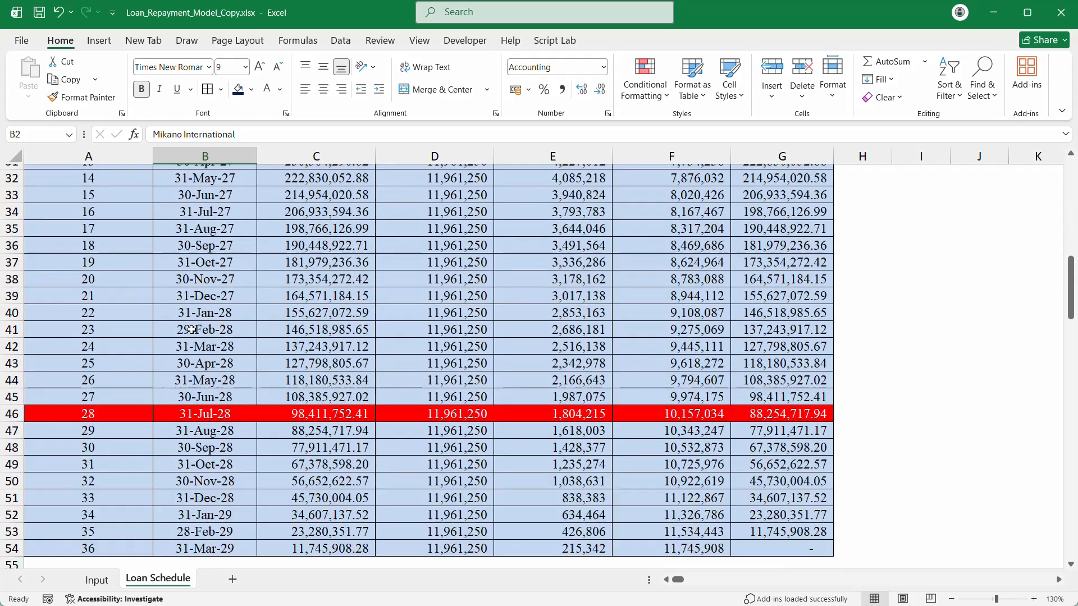
Step: Set the quantity in B3 to 3
{"action": "left_click", "coordinate": [234, 219]}
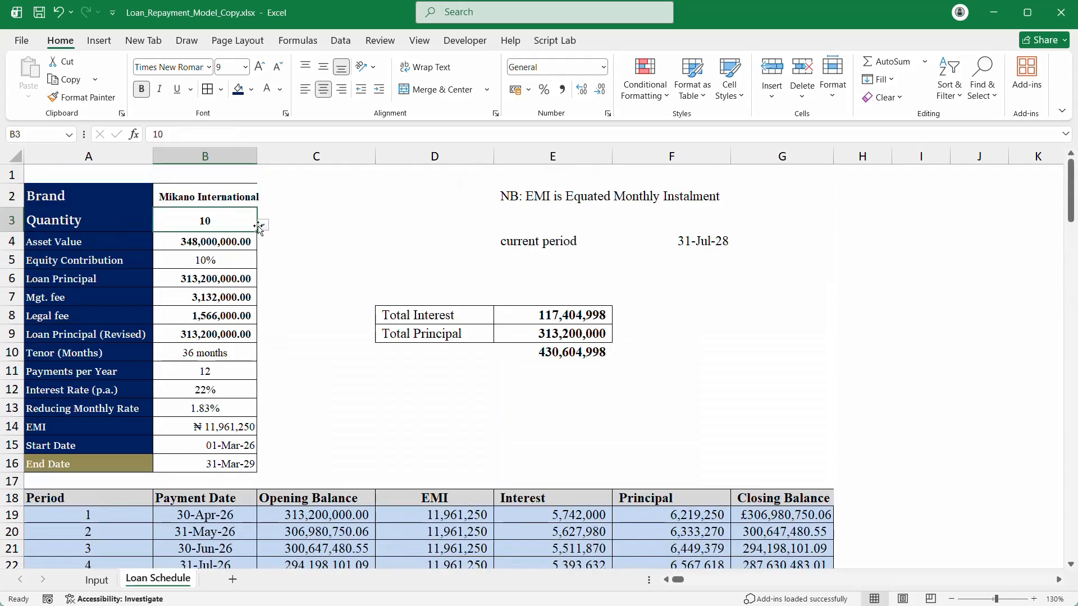
{"action": "left_click", "coordinate": [263, 225]}
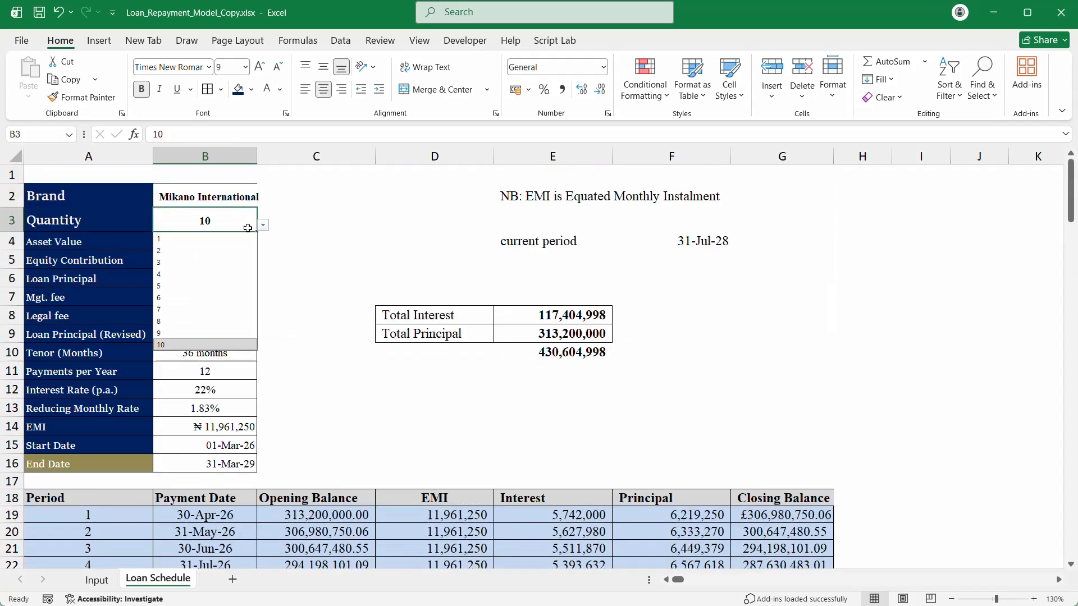
{"action": "left_click", "coordinate": [181, 267]}
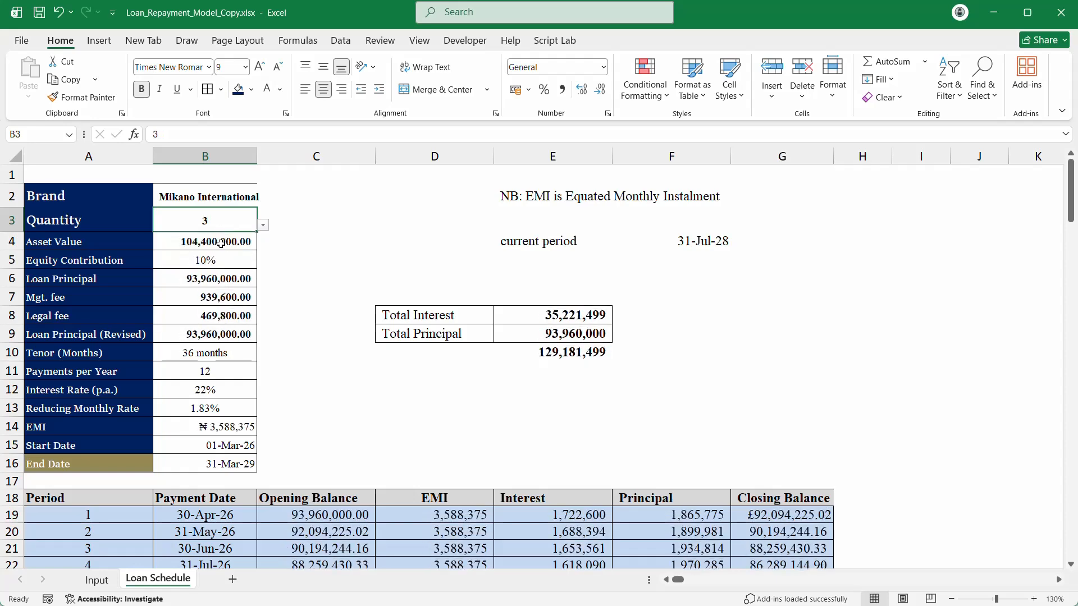
{"action": "left_click", "coordinate": [195, 358]}
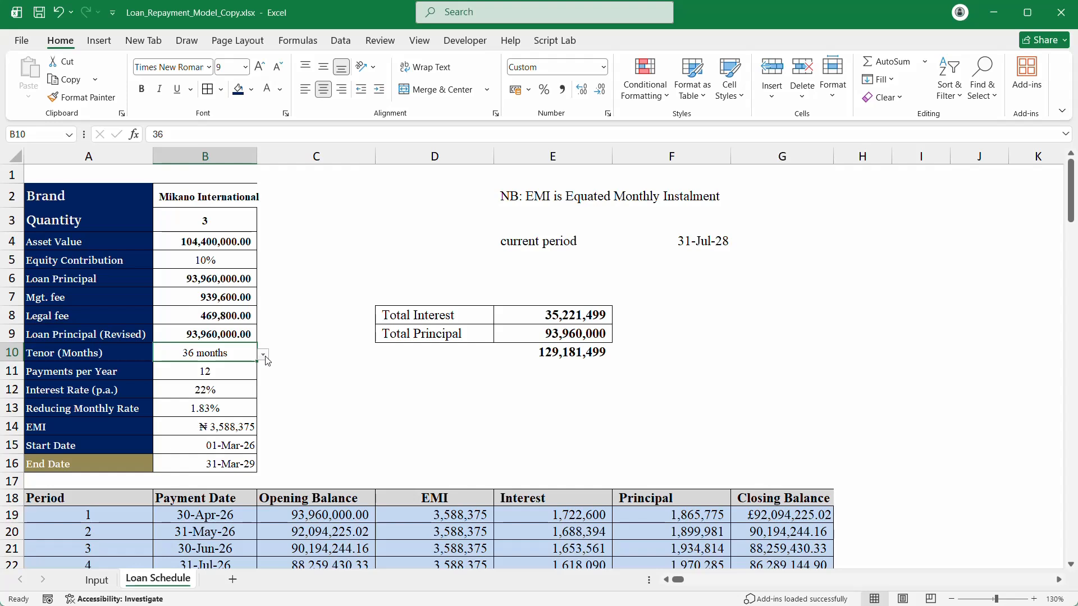
Step: Try tenors of 24 months and then 6 months in B10
{"action": "left_click", "coordinate": [263, 355]}
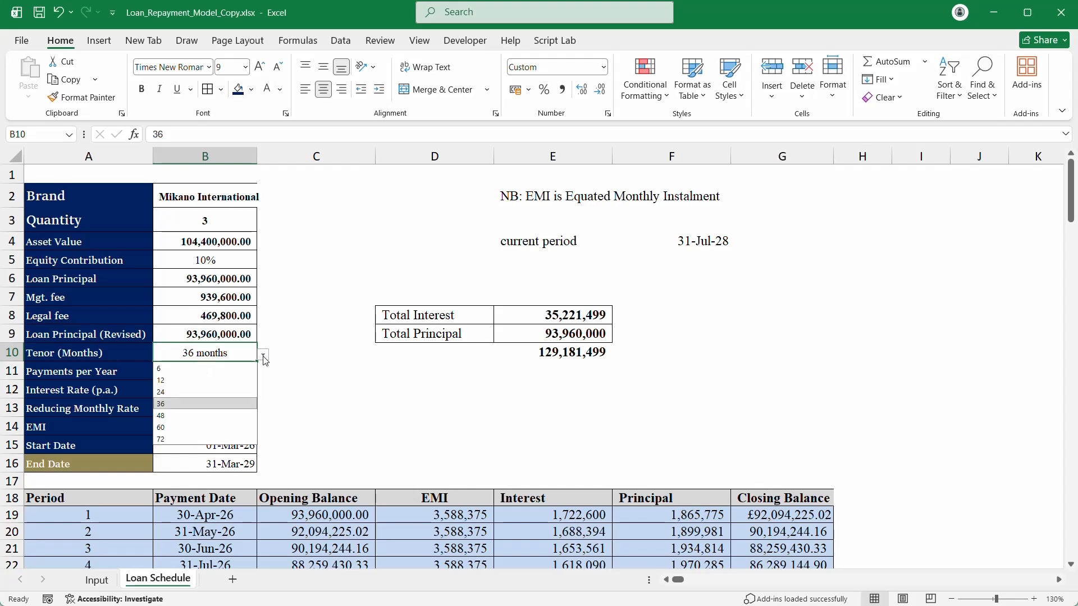
{"action": "left_click", "coordinate": [204, 391]}
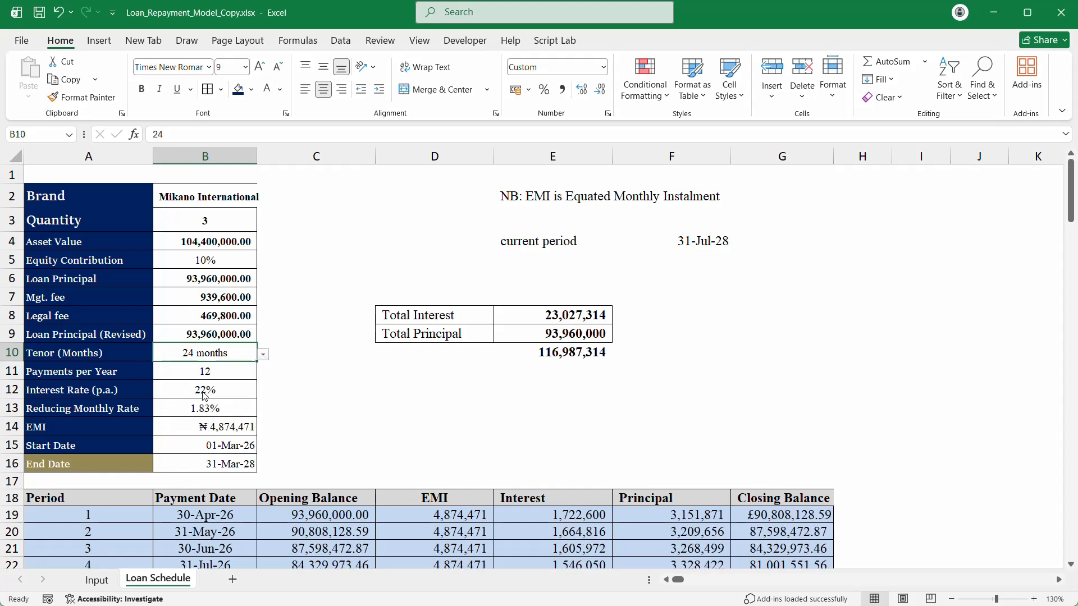
{"action": "left_click", "coordinate": [263, 354]}
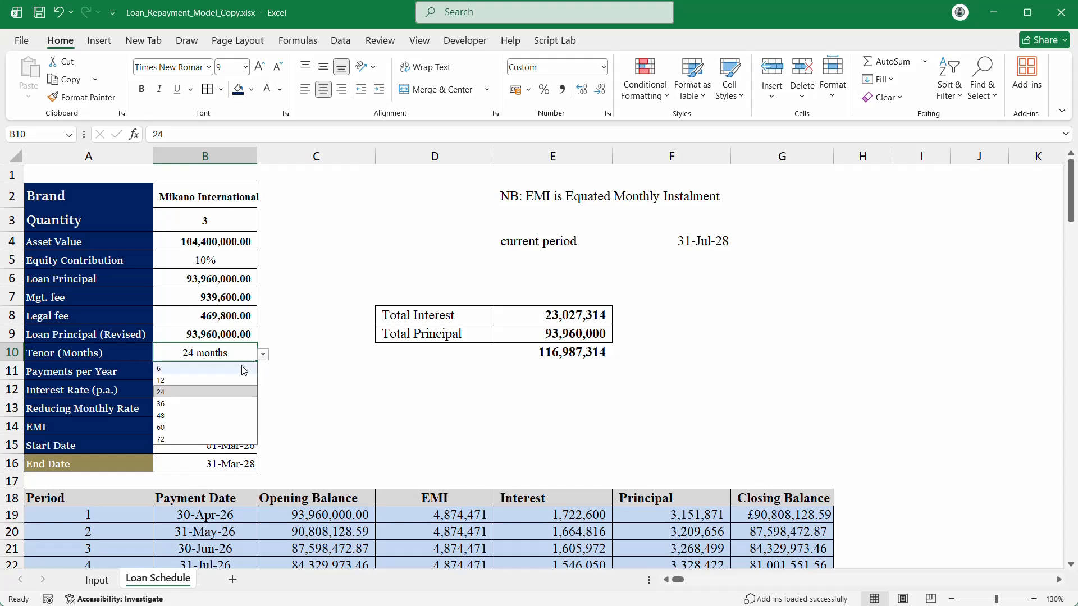
{"action": "left_click", "coordinate": [168, 368]}
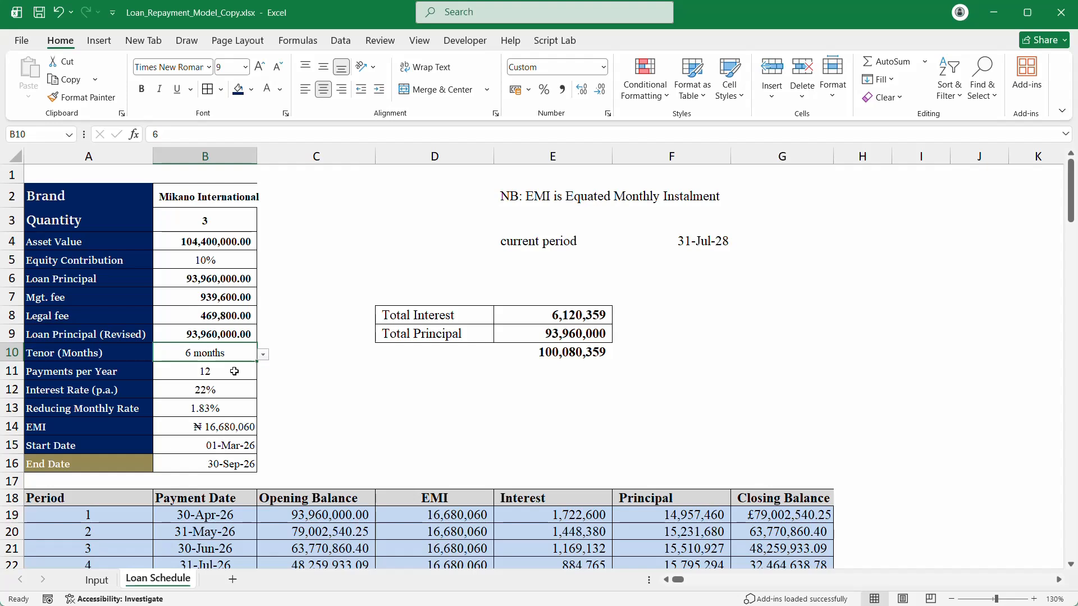
Step: Check the Total Principal, Total Interest and a schedule Principal formula
{"action": "left_click", "coordinate": [569, 340]}
{"action": "left_click", "coordinate": [568, 316]}
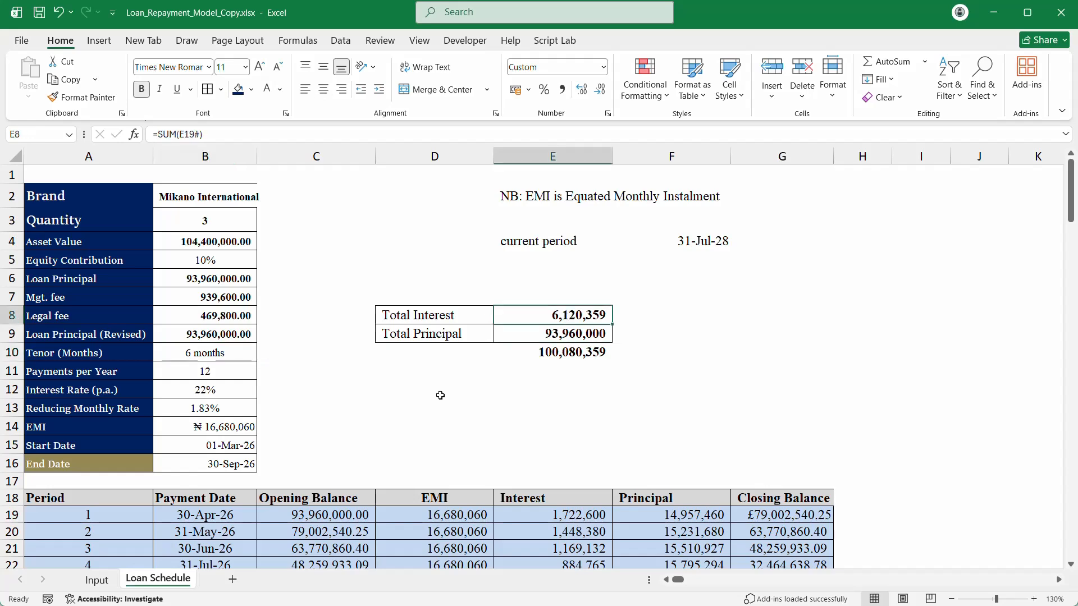
{"action": "scroll", "coordinate": [440, 395], "scroll_direction": "down", "scroll_amount": 6}
{"action": "scroll", "coordinate": [425, 404], "scroll_direction": "up", "scroll_amount": 5}
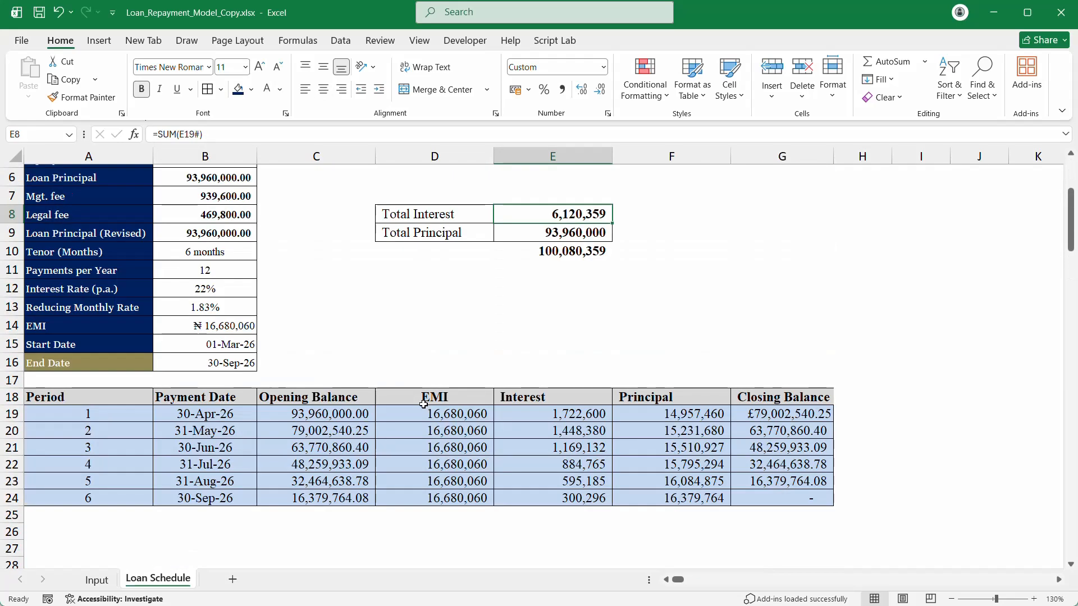
{"action": "left_click", "coordinate": [661, 519]}
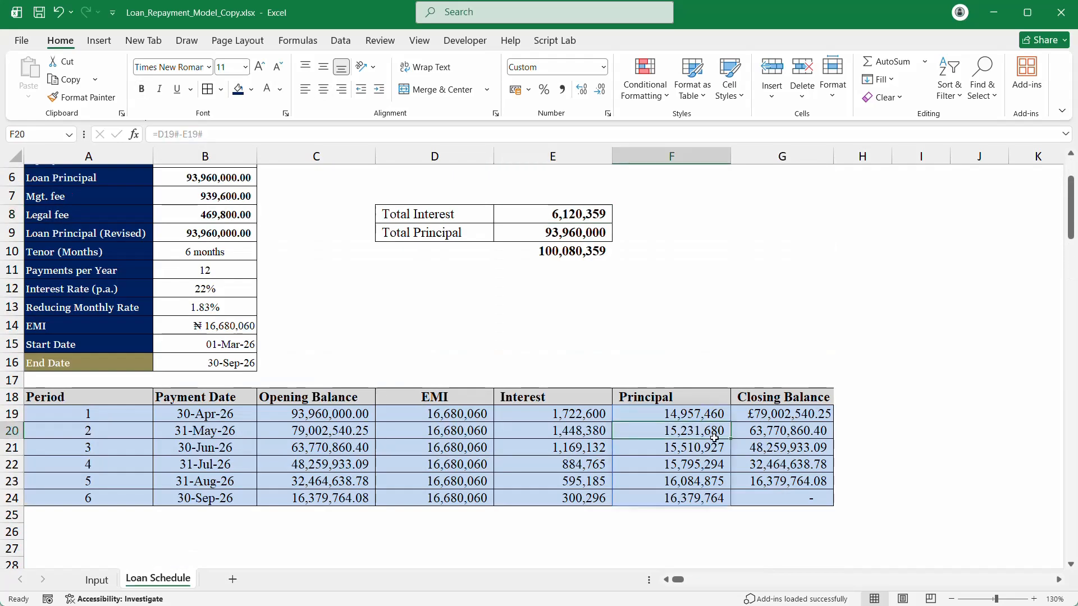
Step: Set the tenor to 48 months and inspect the Opening Balance formula in C31
{"action": "left_click", "coordinate": [196, 247]}
{"action": "left_click", "coordinate": [262, 253]}
{"action": "left_click", "coordinate": [198, 313]}
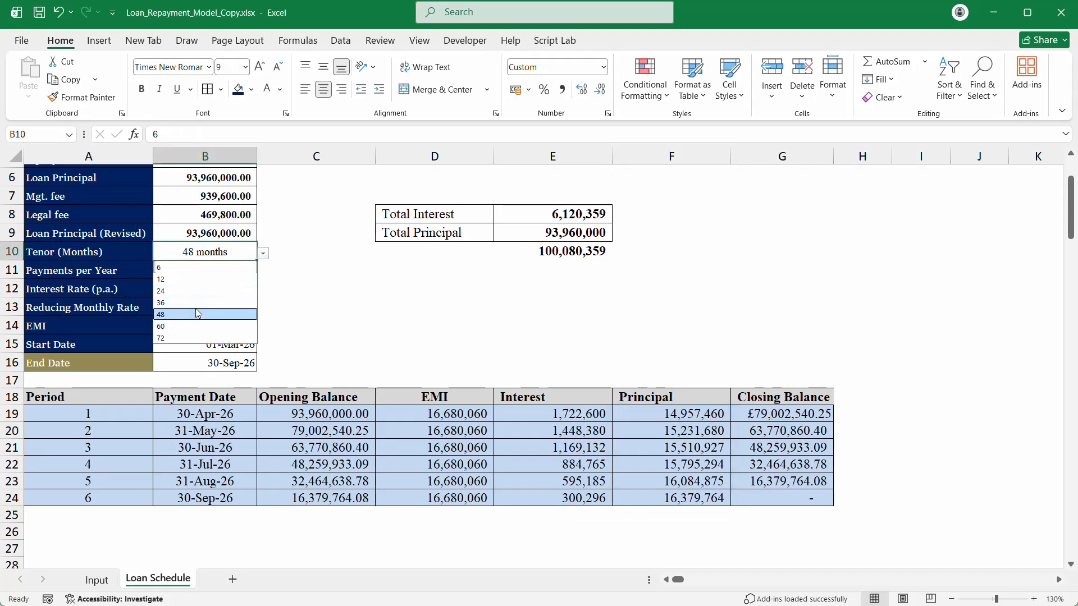
{"action": "scroll", "coordinate": [196, 298], "scroll_direction": "down", "scroll_amount": 17}
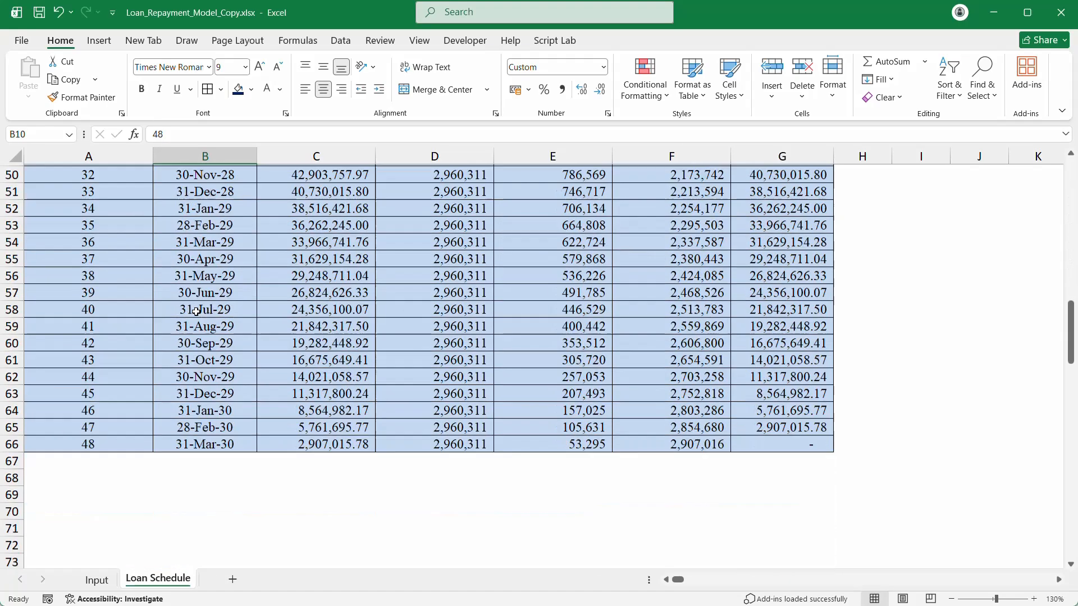
{"action": "scroll", "coordinate": [196, 313], "scroll_direction": "up", "scroll_amount": 11}
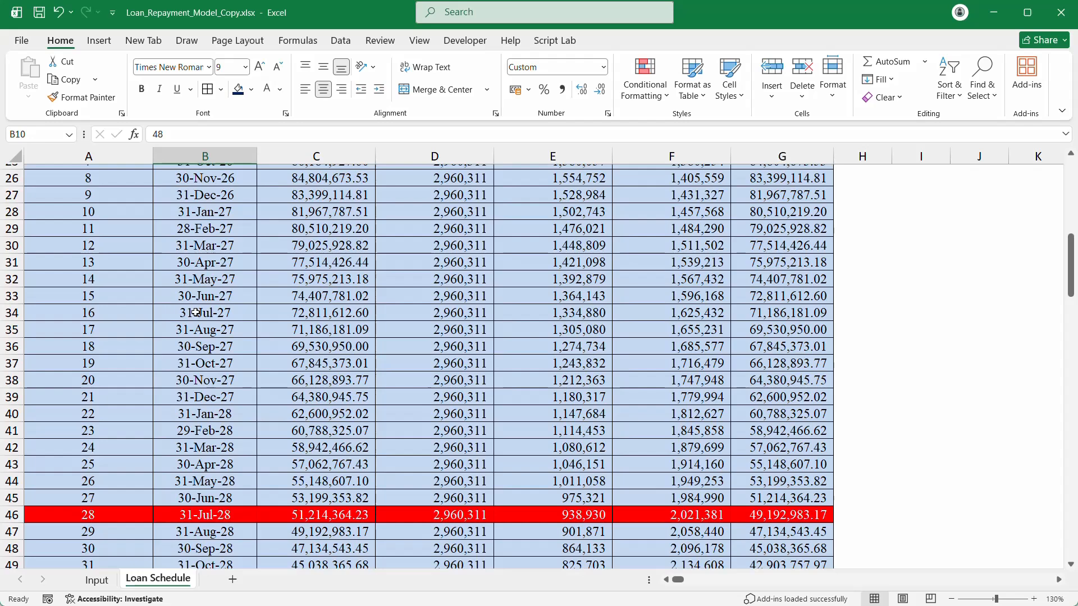
{"action": "left_click", "coordinate": [344, 264]}
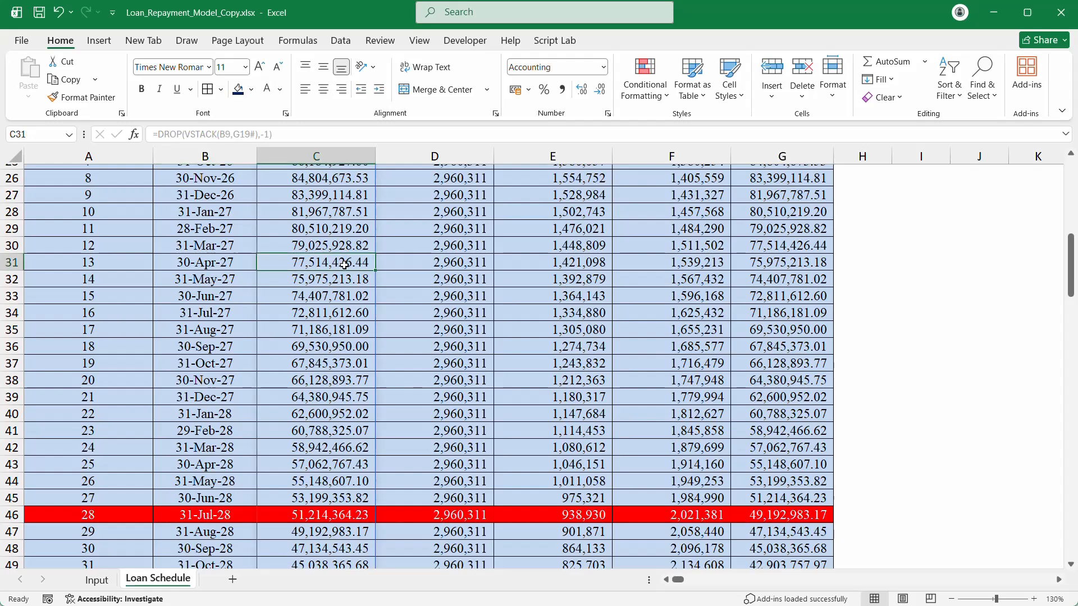